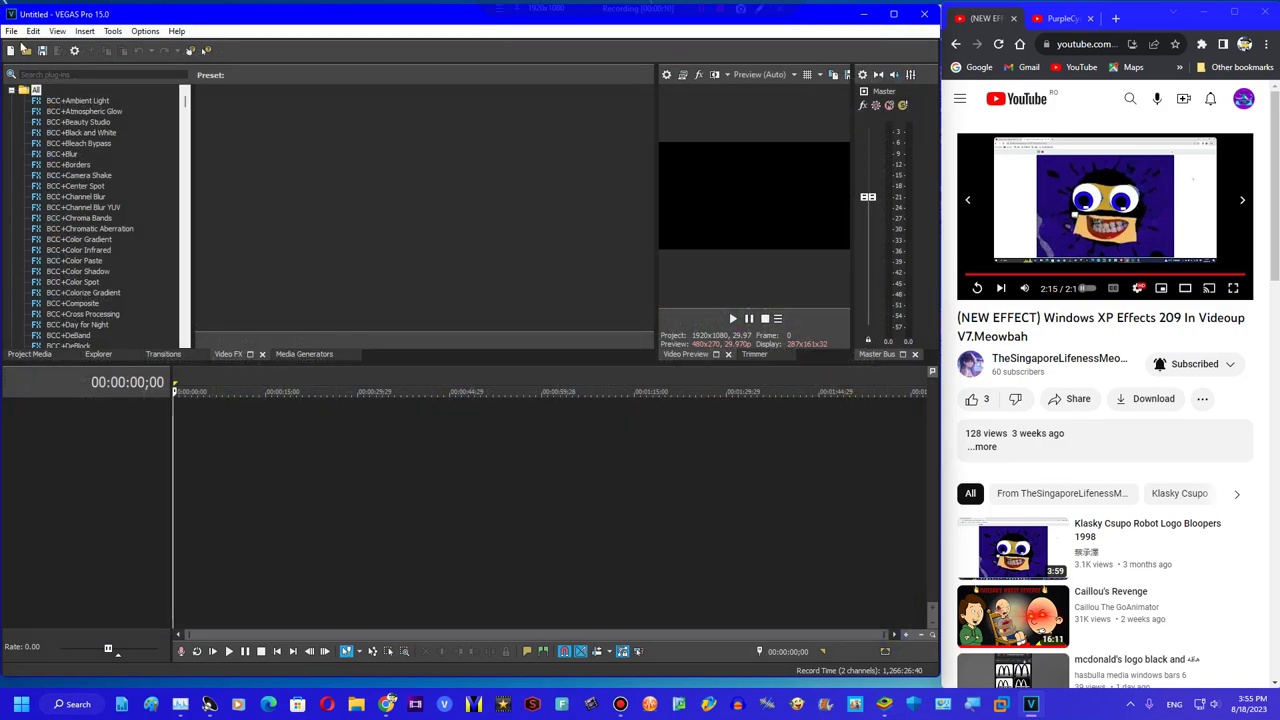
Open the dialog for opening project and media files
left_click(26, 50)
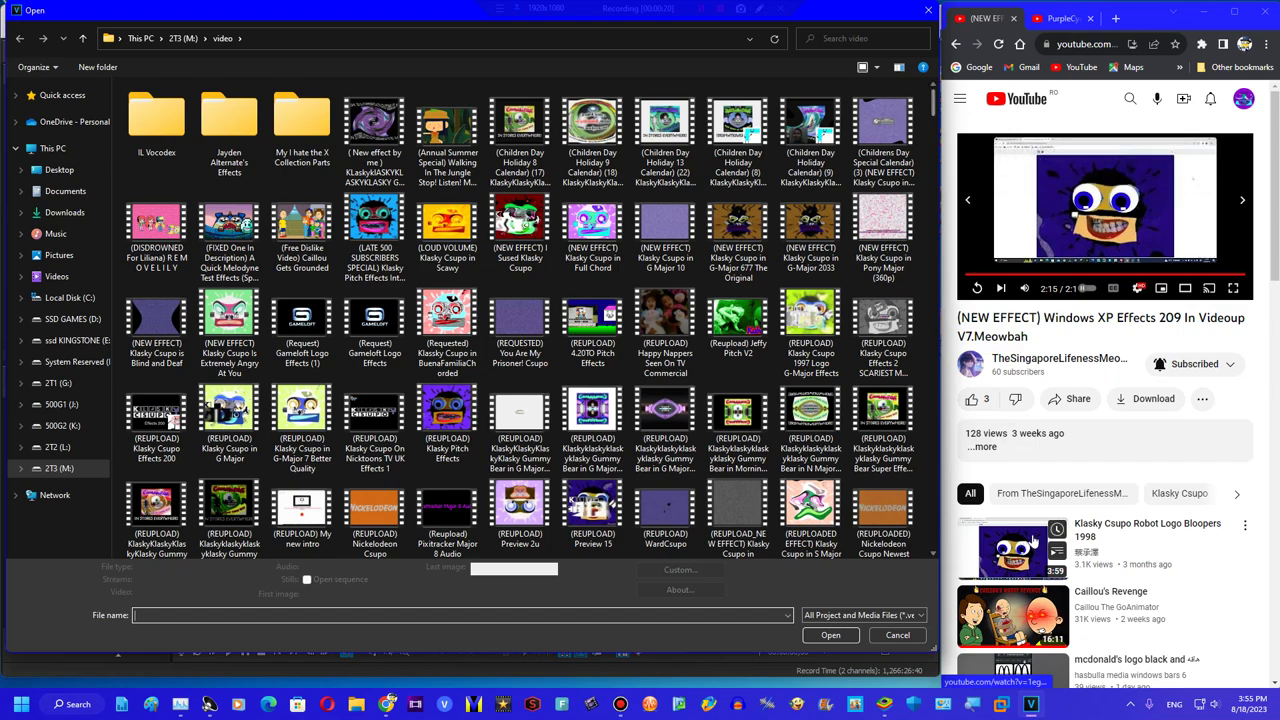
Switch to the browser, search YouTube for "bfb 14" and open the video "BFB 14: Don't Dig Straight Down"
scroll(1012, 596, "down", 5)
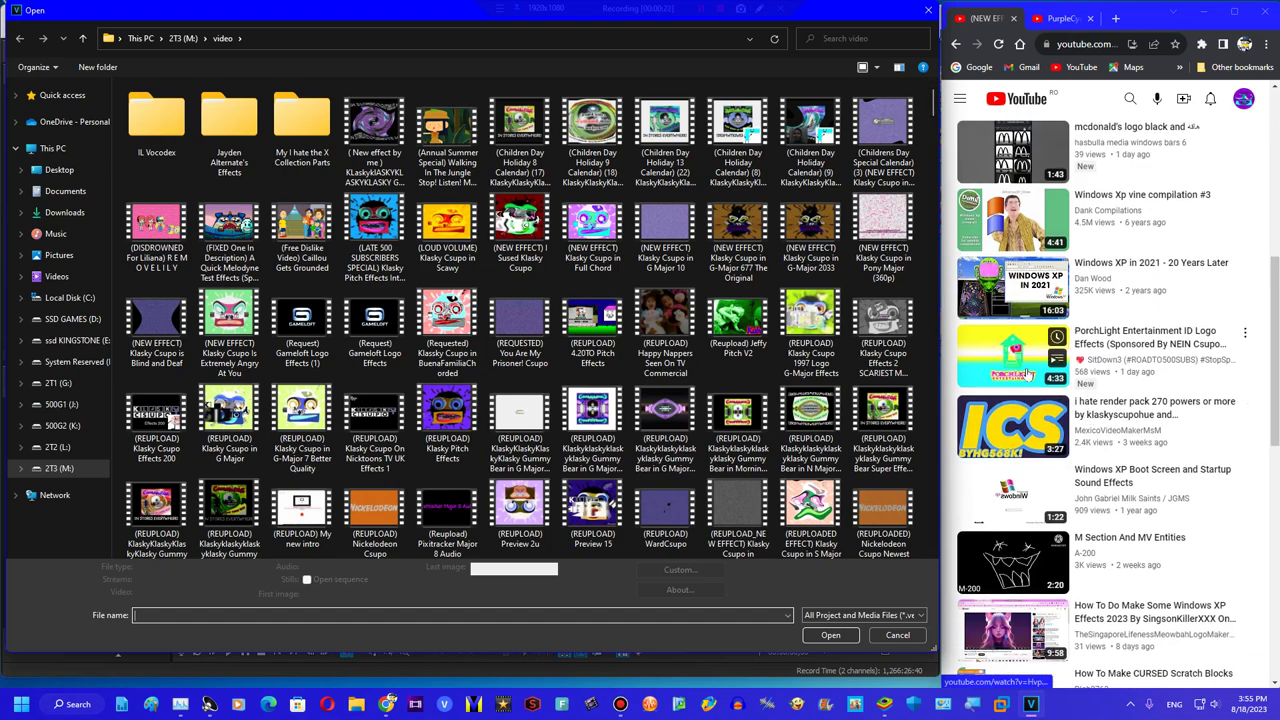
scroll(1162, 178, "up", 10)
left_click(1130, 98)
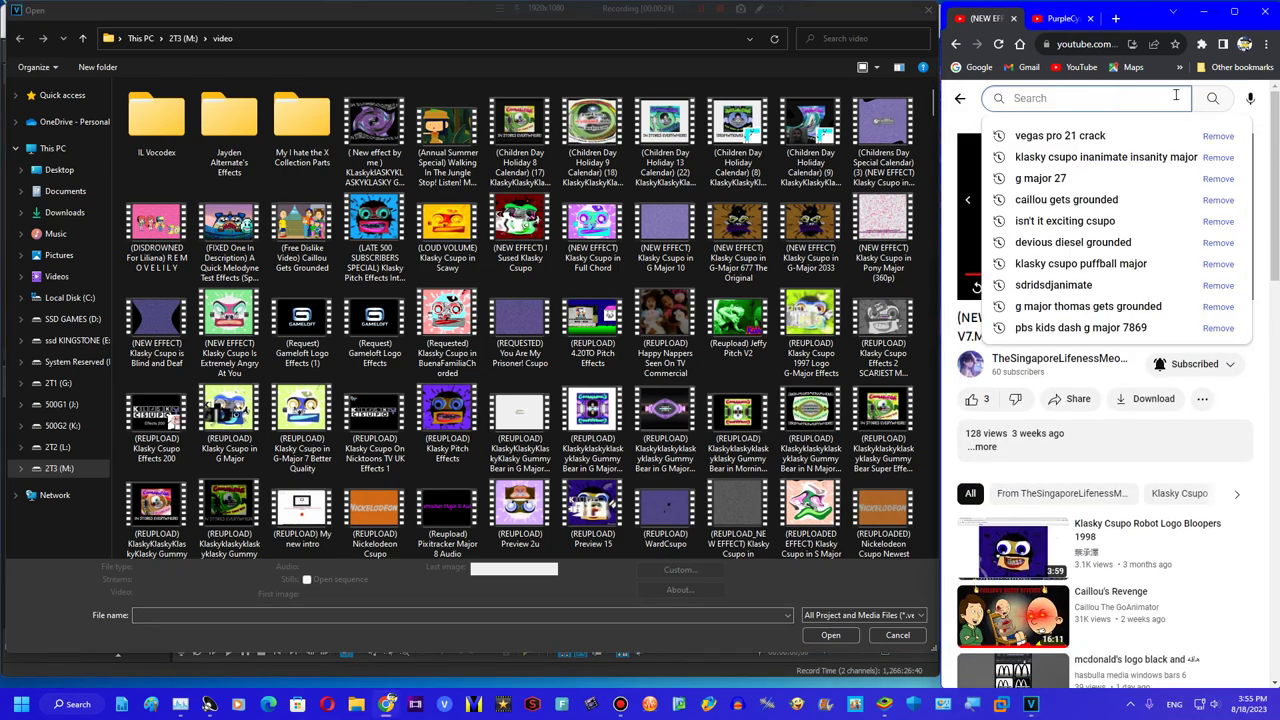
type("bfdi")
key("BackSpace")
key("BackSpace")
key("BackSpace")
type("fb 14")
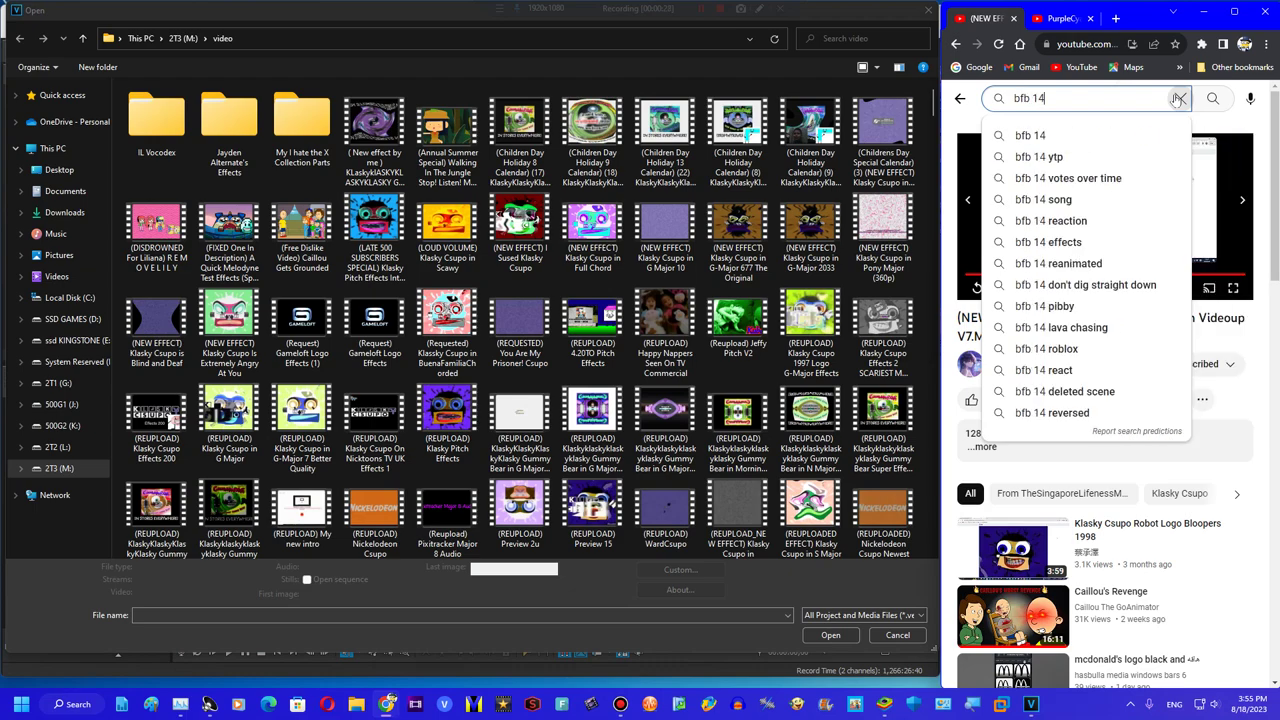
key("Return")
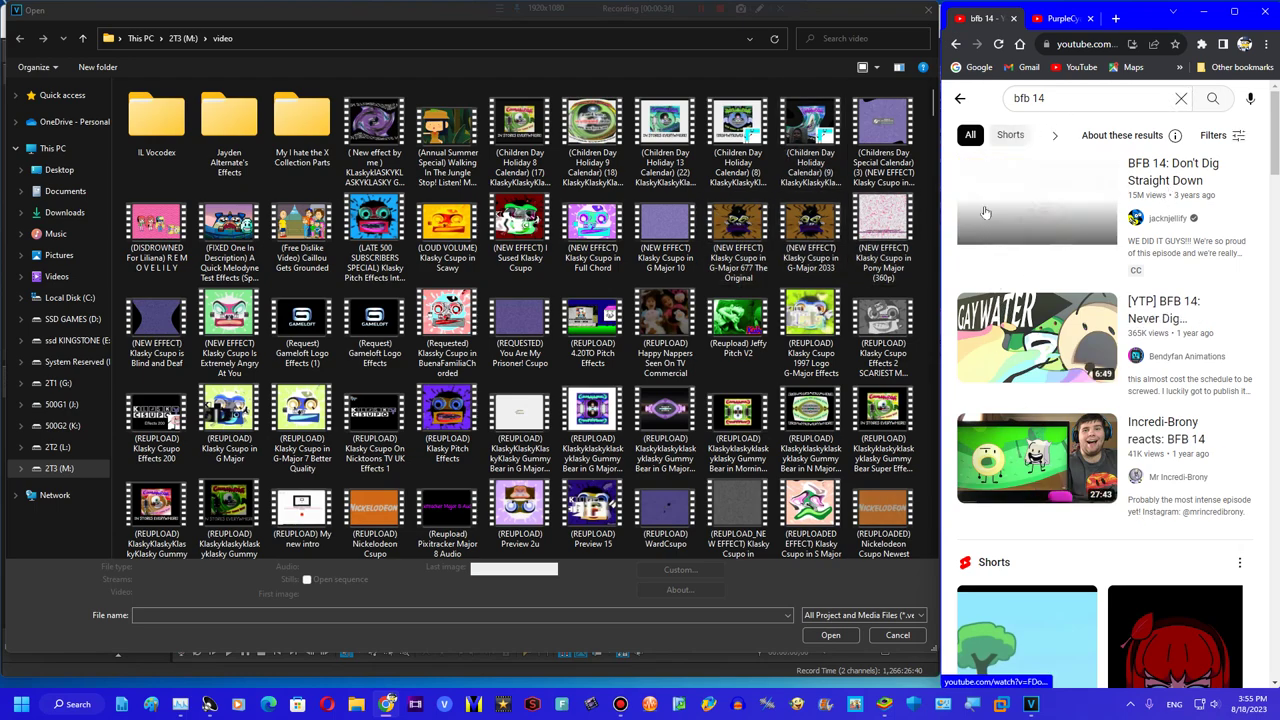
left_click(1036, 200)
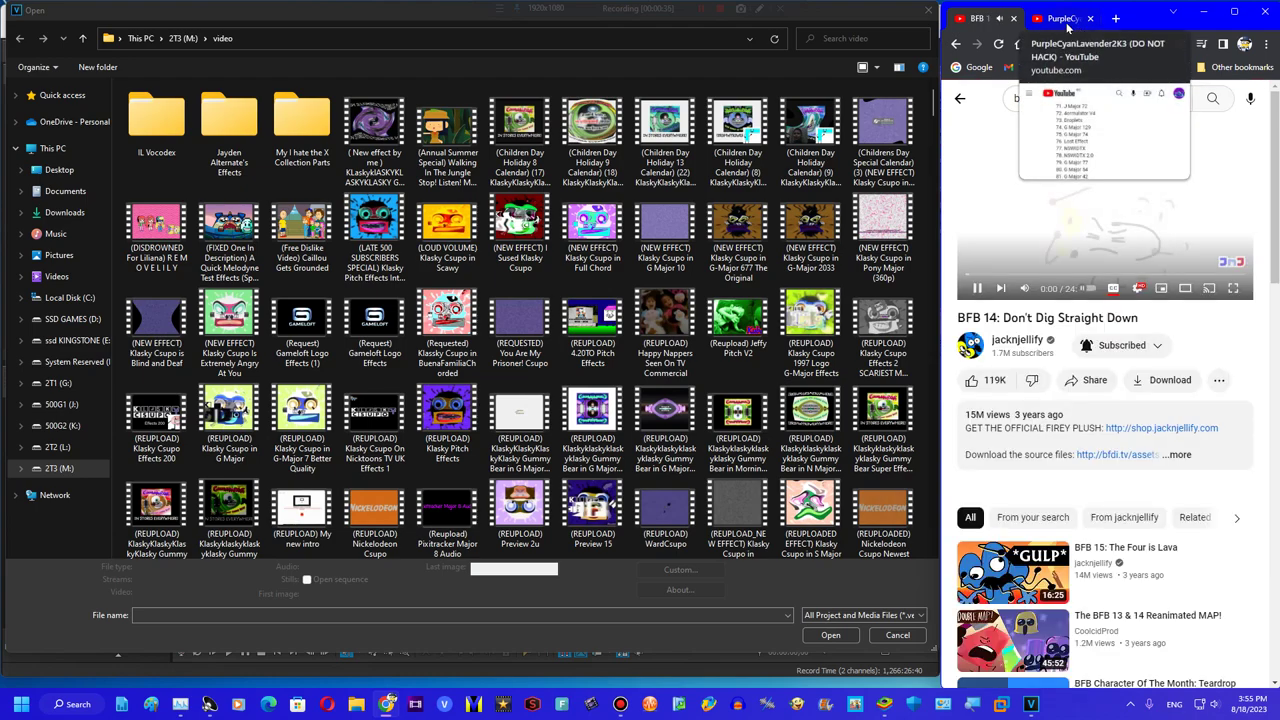
Bring up the channel page open in the other browser tab at the comment with the numbered effects list beginning with "Normal"
left_click(1065, 17)
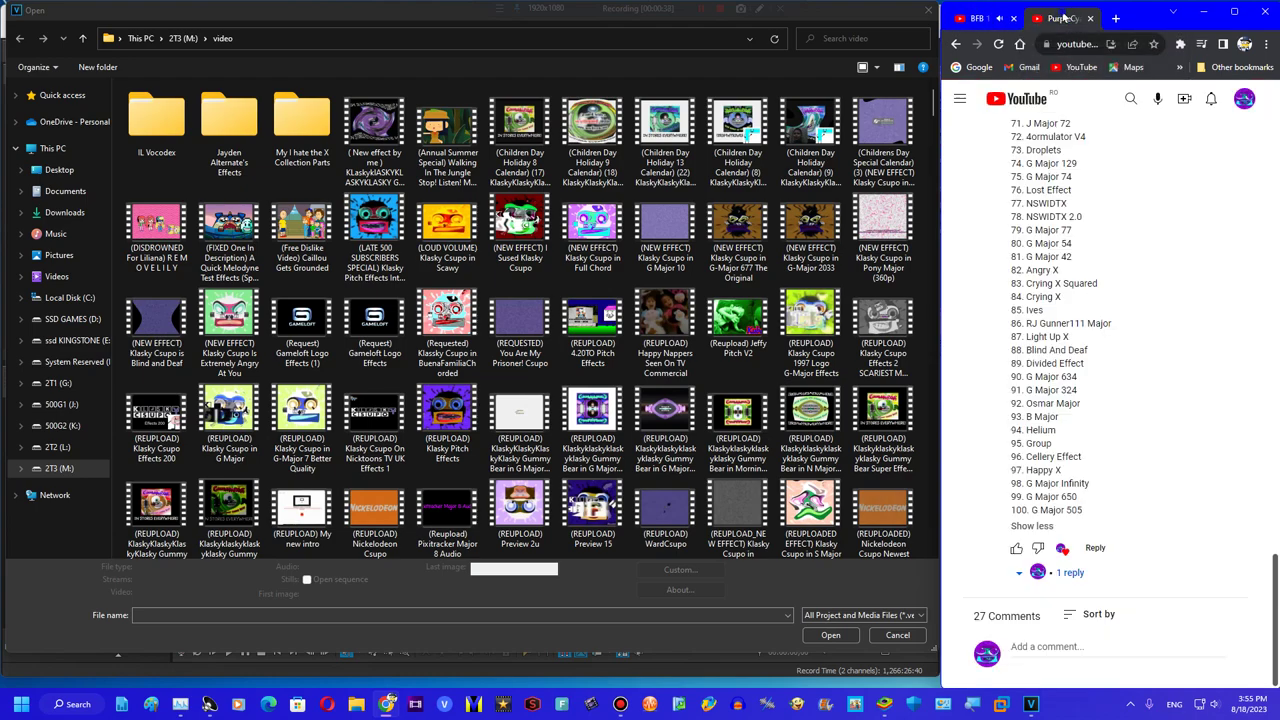
scroll(1130, 243, "up", 10)
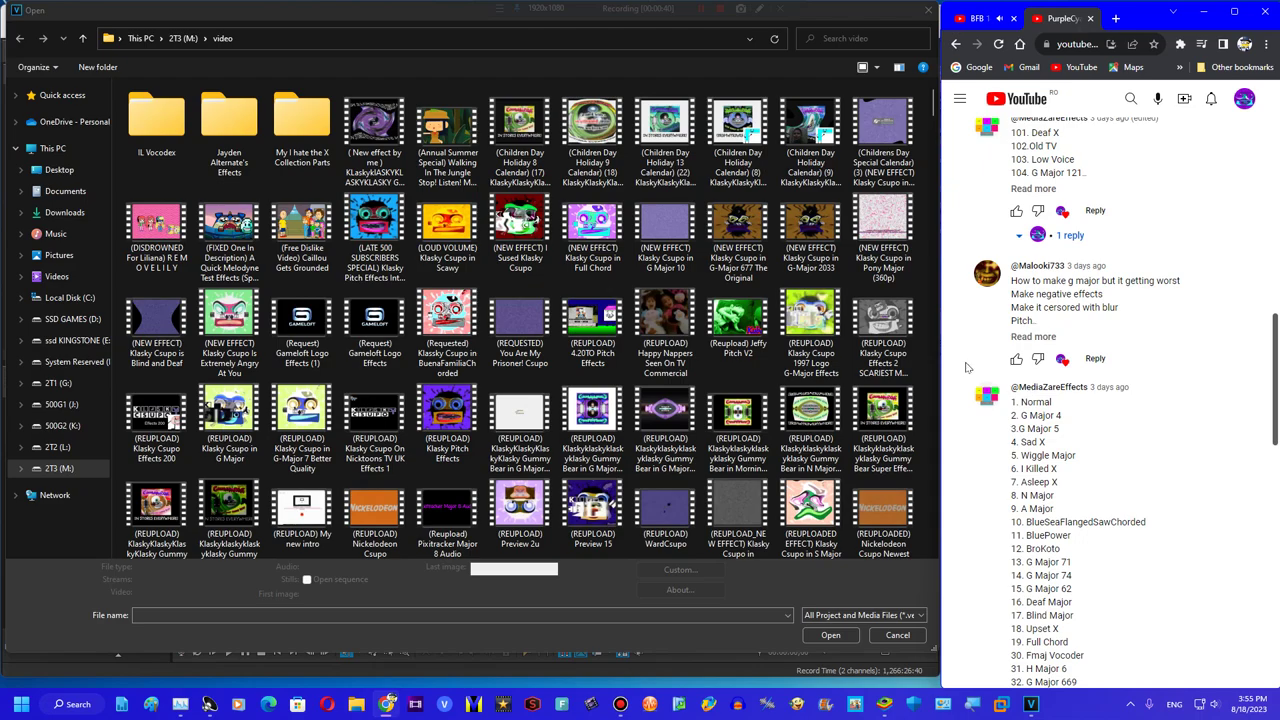
Switch back to VEGAS Pro and open Klasky Csupo (Widescreen).mp4 from the ssd KINGSTONE (E:) drive, matching the project settings to it
left_click(435, 614)
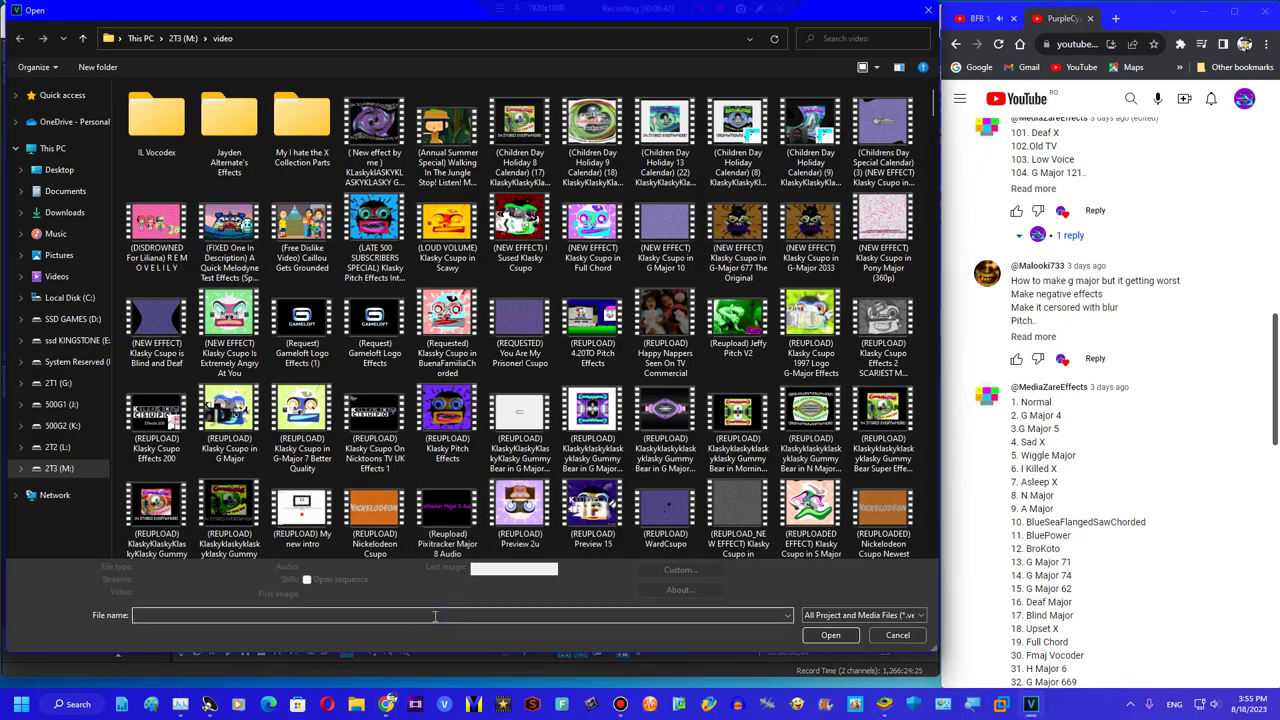
left_click(75, 340)
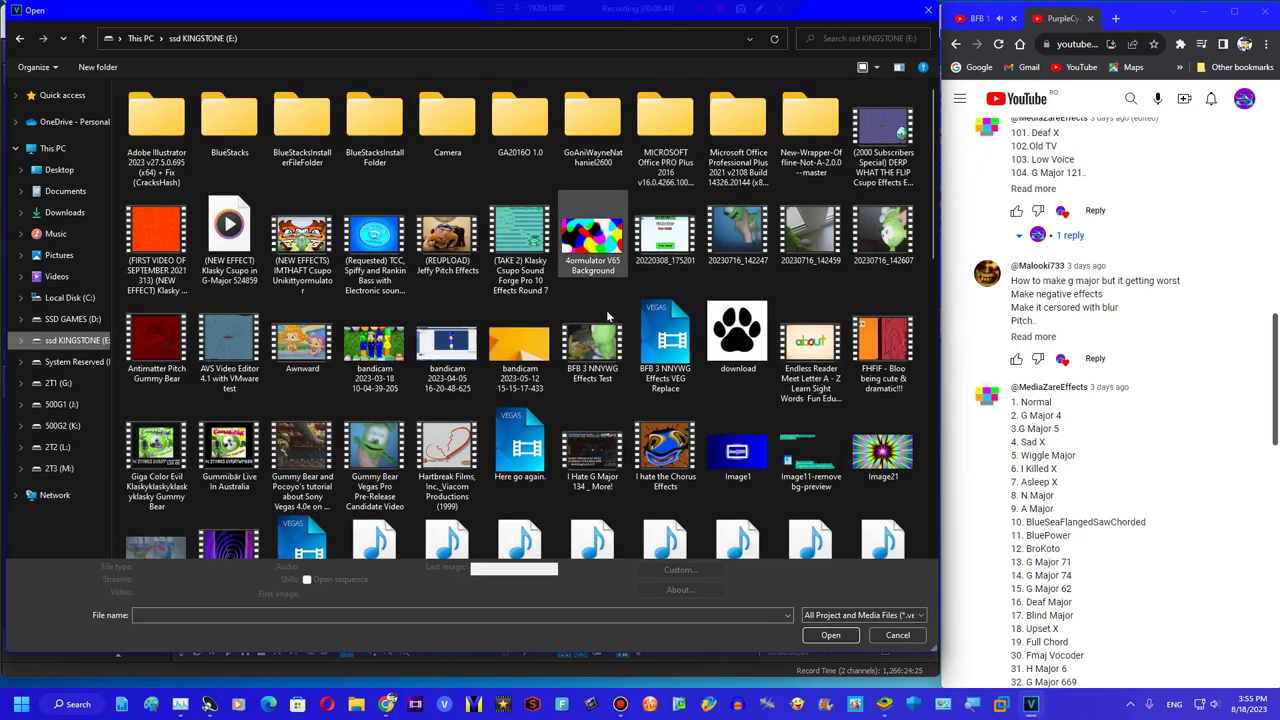
scroll(700, 280, "down", 5)
double_click(755, 252)
left_click(546, 278)
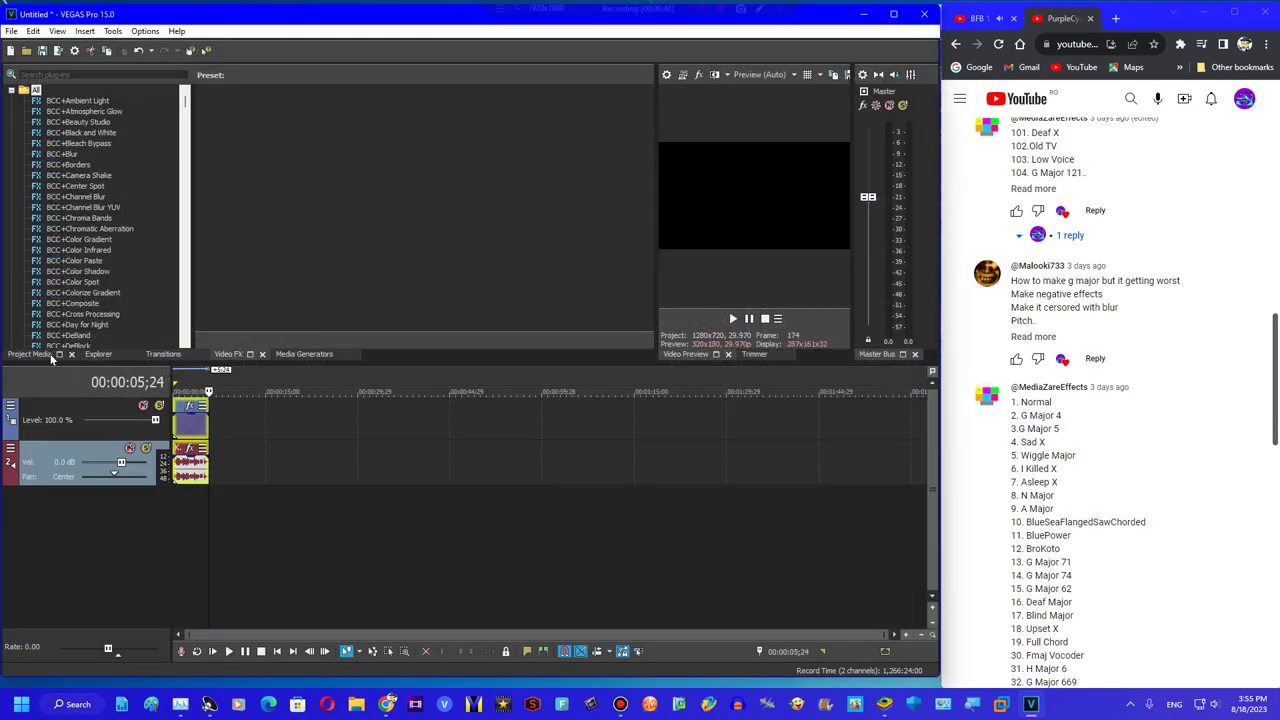
Append copies of Klasky Csupo (Widescreen).mp4 from the project media end to end on the timeline until the sequence is 12:46;10 long
left_click(51, 358)
double_click(173, 144)
double_click(173, 144)
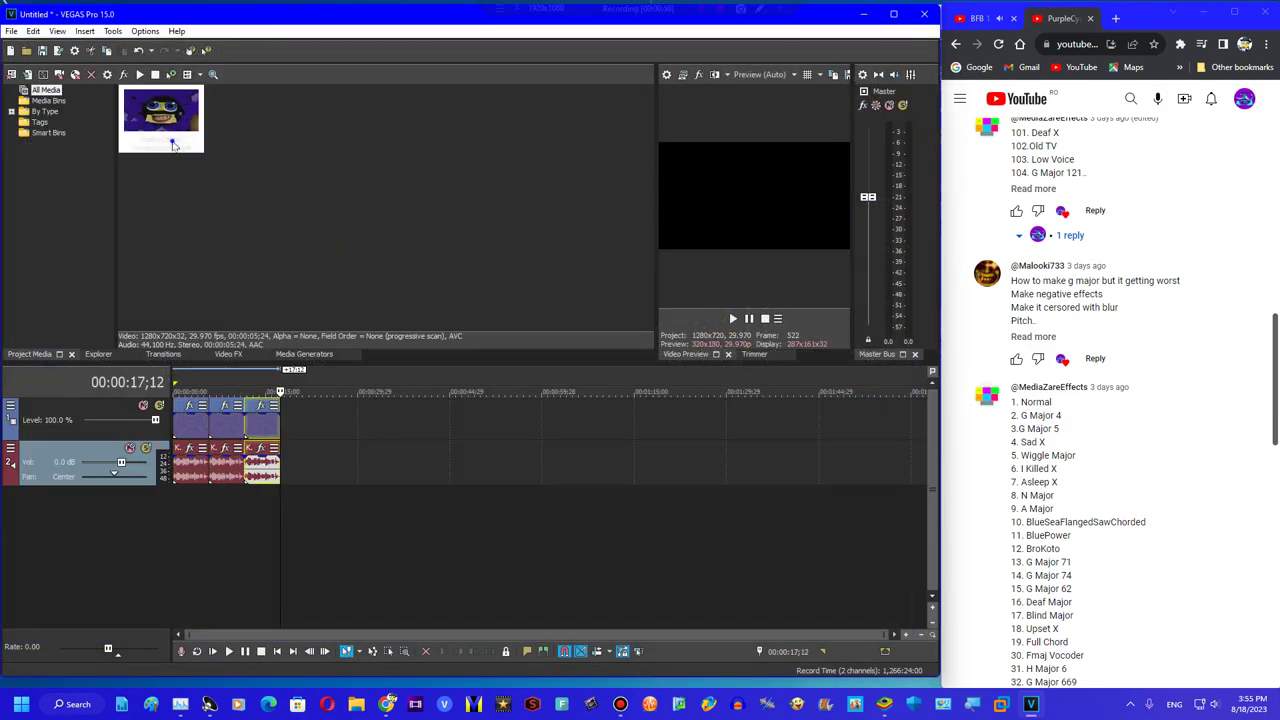
double_click(173, 145)
double_click(174, 145)
double_click(174, 145)
double_click(175, 146)
double_click(175, 146)
double_click(176, 146)
double_click(176, 146)
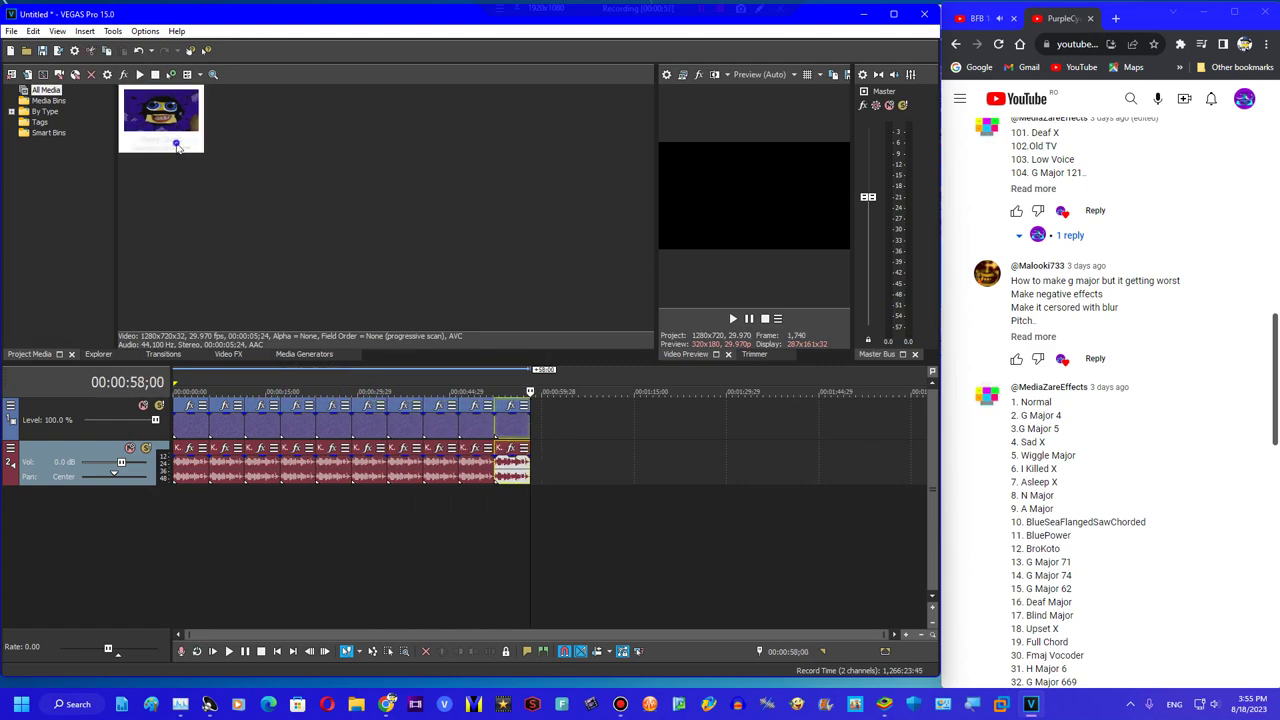
double_click(176, 146)
double_click(176, 146)
double_click(176, 145)
double_click(177, 144)
double_click(178, 144)
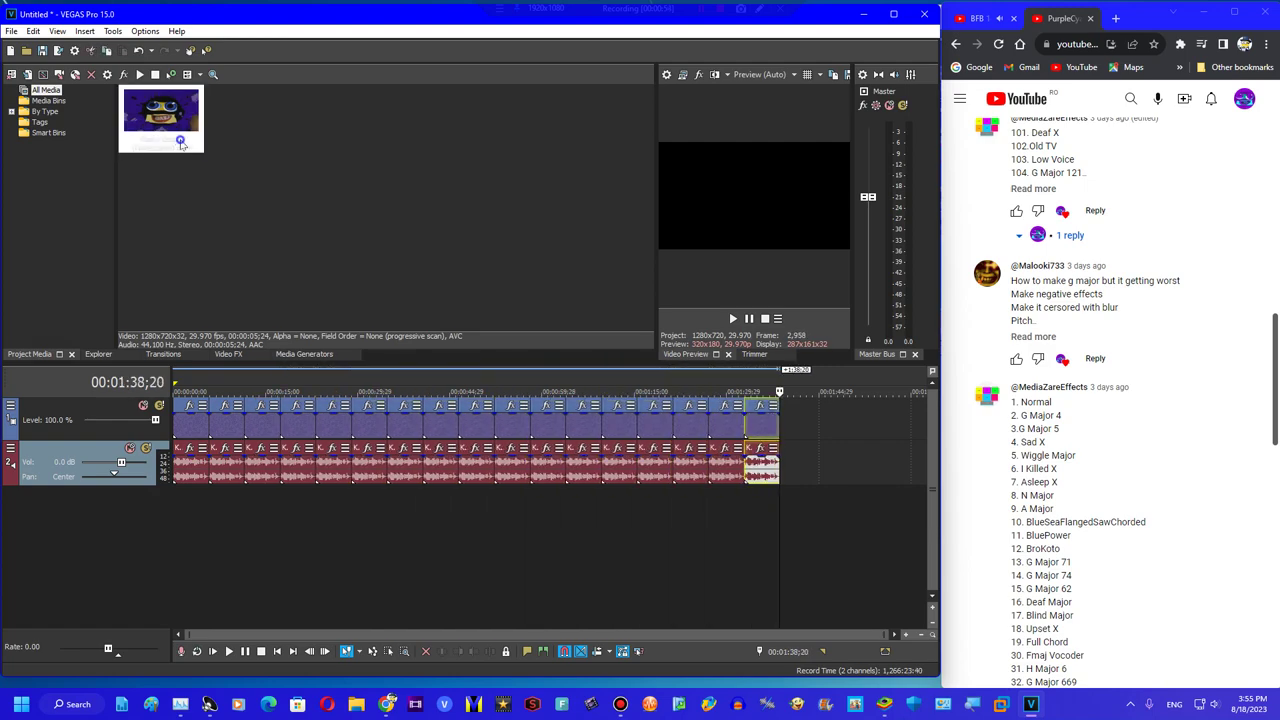
double_click(180, 142)
double_click(180, 142)
double_click(180, 142)
double_click(180, 142)
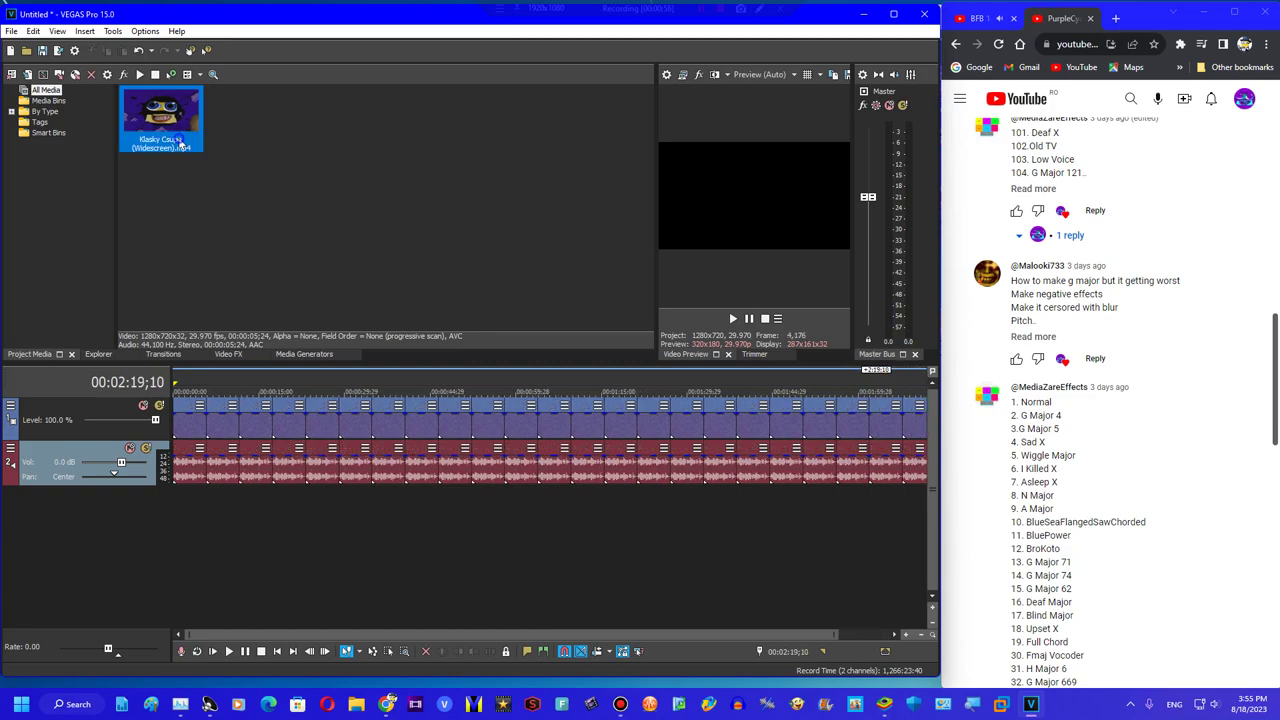
double_click(180, 142)
double_click(180, 142)
double_click(180, 142)
double_click(181, 143)
double_click(181, 143)
double_click(180, 142)
double_click(180, 142)
double_click(181, 142)
double_click(181, 142)
double_click(181, 142)
double_click(182, 142)
double_click(182, 142)
double_click(182, 142)
double_click(182, 142)
double_click(182, 142)
double_click(182, 142)
double_click(182, 143)
double_click(182, 143)
double_click(183, 143)
double_click(183, 143)
double_click(183, 143)
double_click(183, 143)
double_click(183, 143)
double_click(183, 143)
double_click(183, 143)
double_click(183, 143)
double_click(183, 143)
double_click(183, 143)
double_click(183, 143)
double_click(183, 143)
double_click(183, 143)
double_click(183, 143)
double_click(183, 143)
double_click(183, 143)
double_click(183, 143)
double_click(183, 143)
double_click(183, 143)
double_click(183, 143)
double_click(184, 142)
double_click(184, 142)
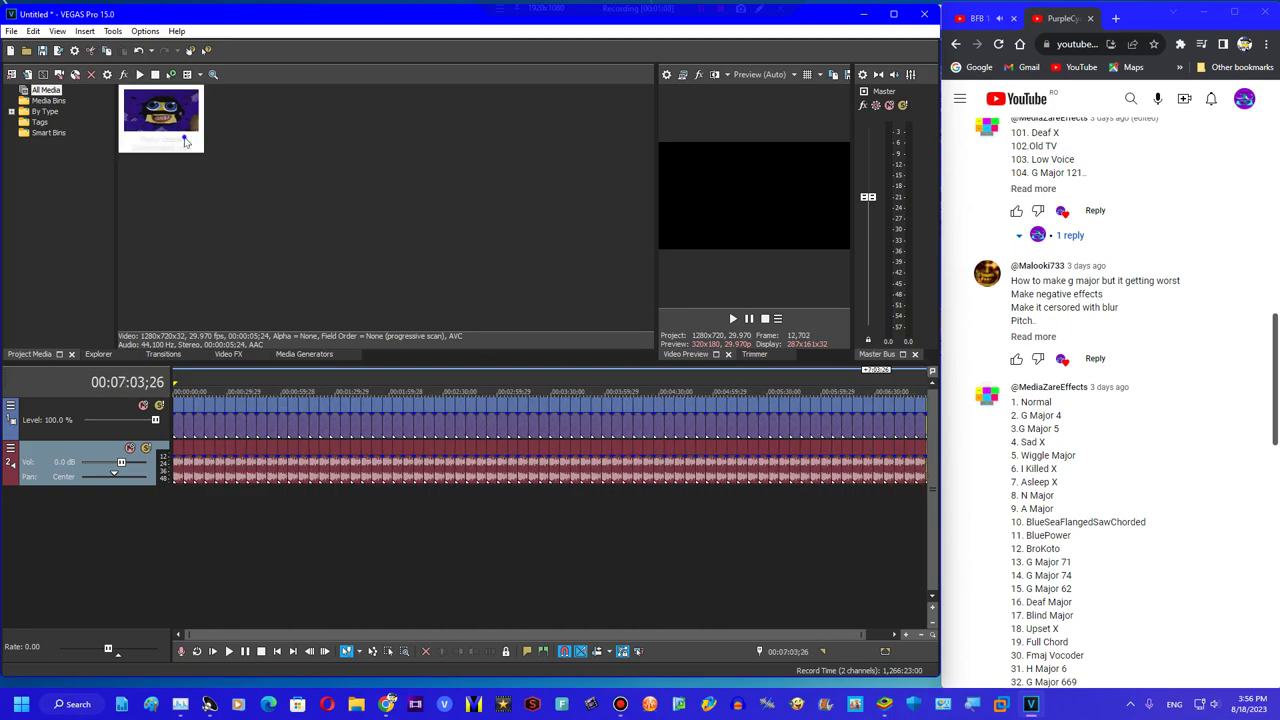
double_click(184, 142)
double_click(184, 142)
double_click(184, 142)
double_click(184, 142)
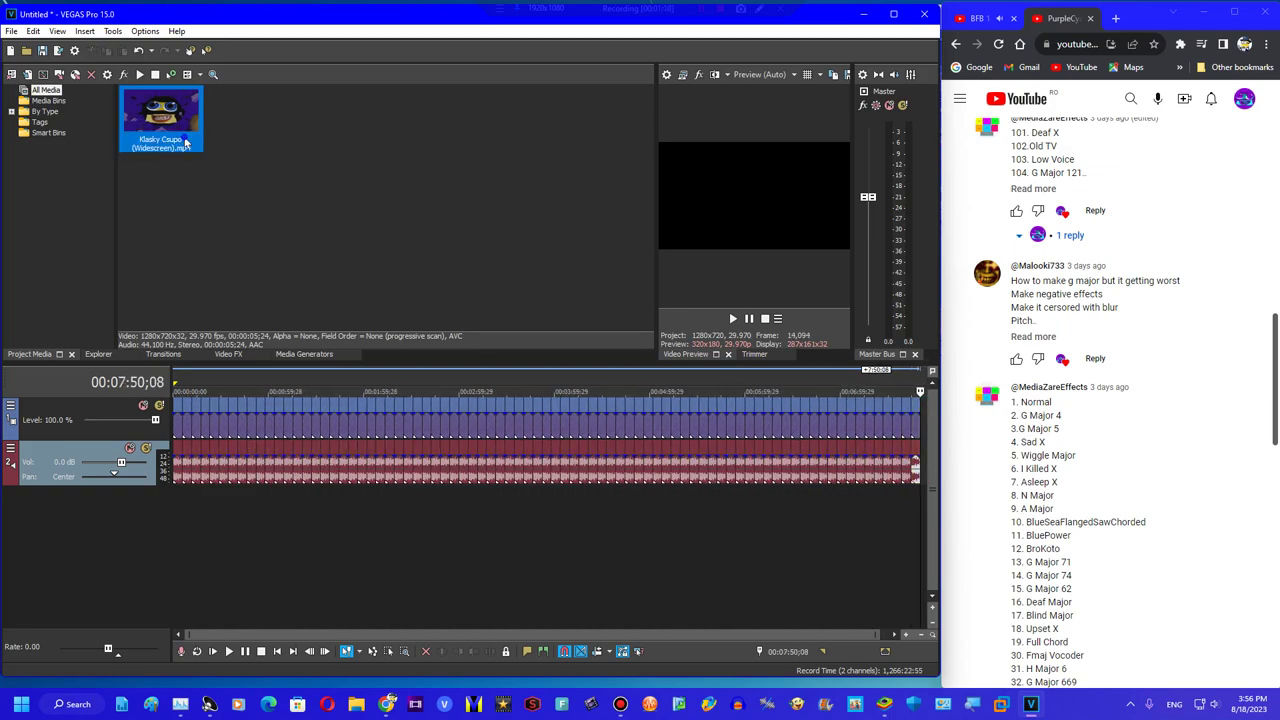
double_click(184, 142)
double_click(184, 142)
double_click(184, 142)
double_click(184, 142)
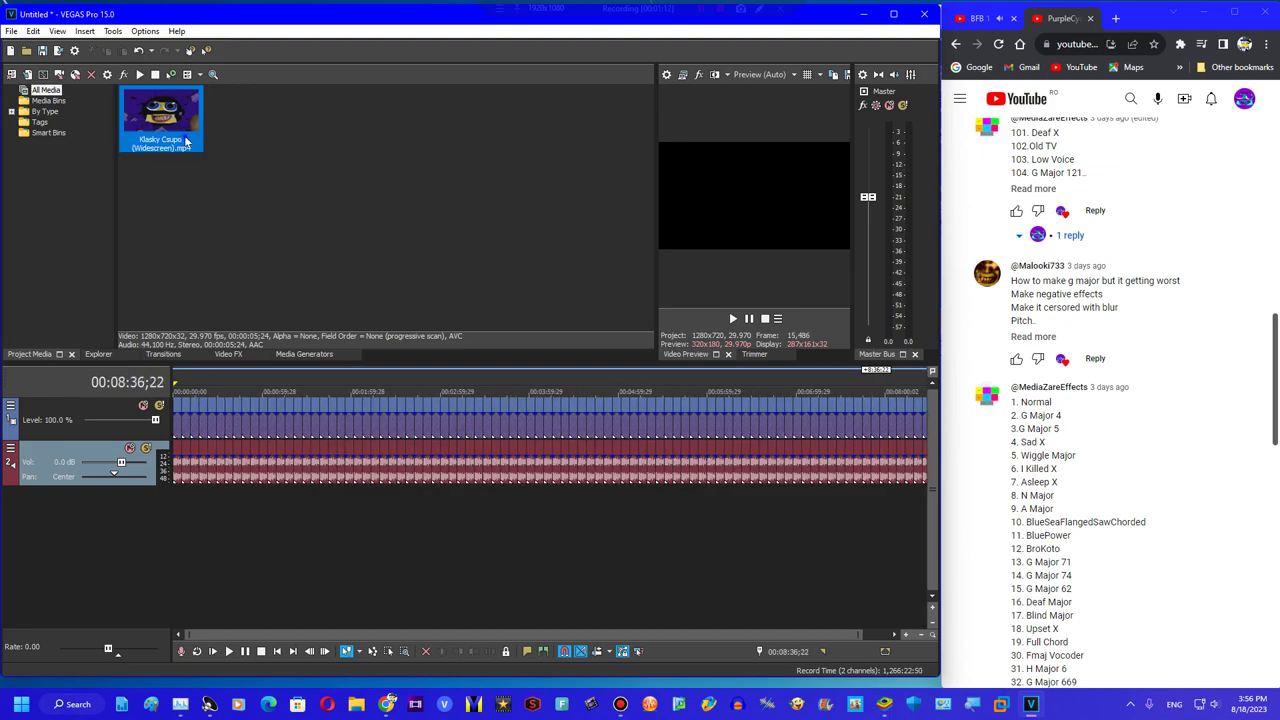
double_click(185, 142)
double_click(185, 142)
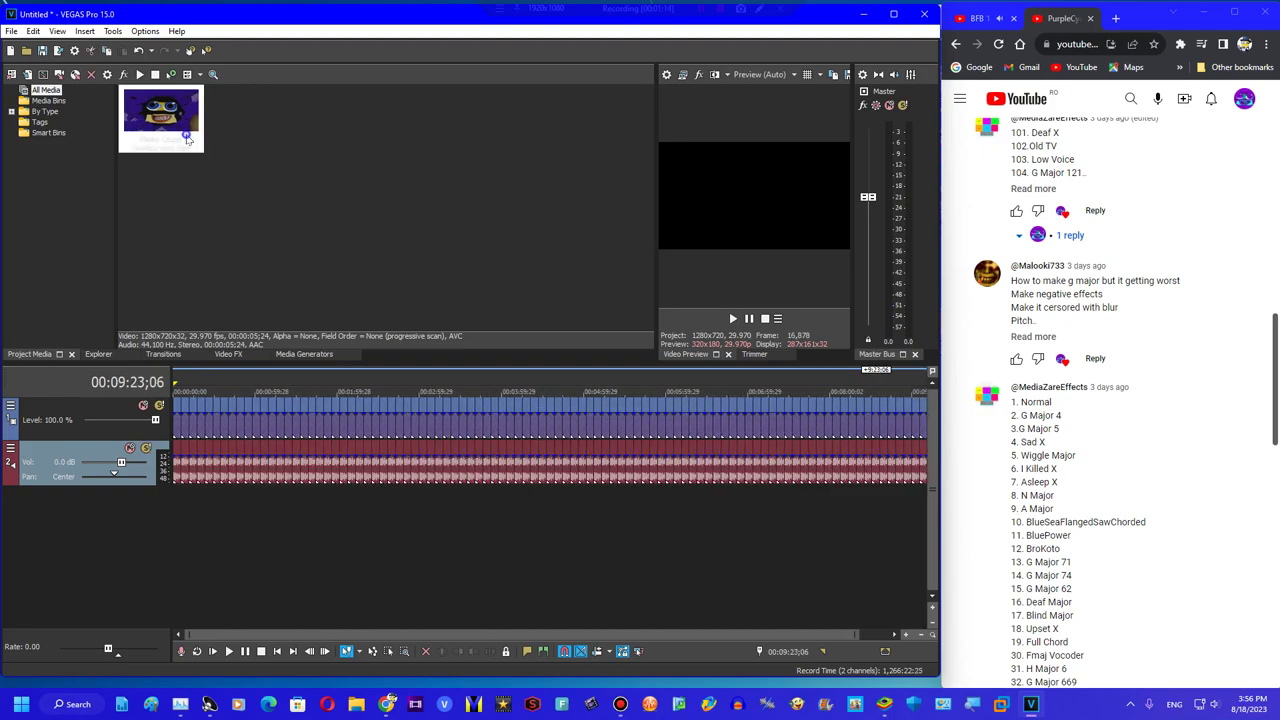
double_click(188, 140)
double_click(188, 140)
double_click(188, 140)
double_click(188, 140)
double_click(188, 140)
double_click(188, 140)
double_click(188, 140)
double_click(188, 140)
double_click(189, 139)
double_click(189, 139)
double_click(189, 139)
double_click(189, 139)
double_click(189, 139)
double_click(189, 139)
double_click(189, 139)
double_click(189, 139)
double_click(189, 139)
double_click(189, 139)
double_click(189, 139)
double_click(189, 139)
double_click(189, 139)
double_click(189, 139)
double_click(189, 139)
double_click(189, 139)
Examine the repeated clips around 11:23;19, then the first clips at the start of the timeline
left_click_drag(908, 392, 81, 389)
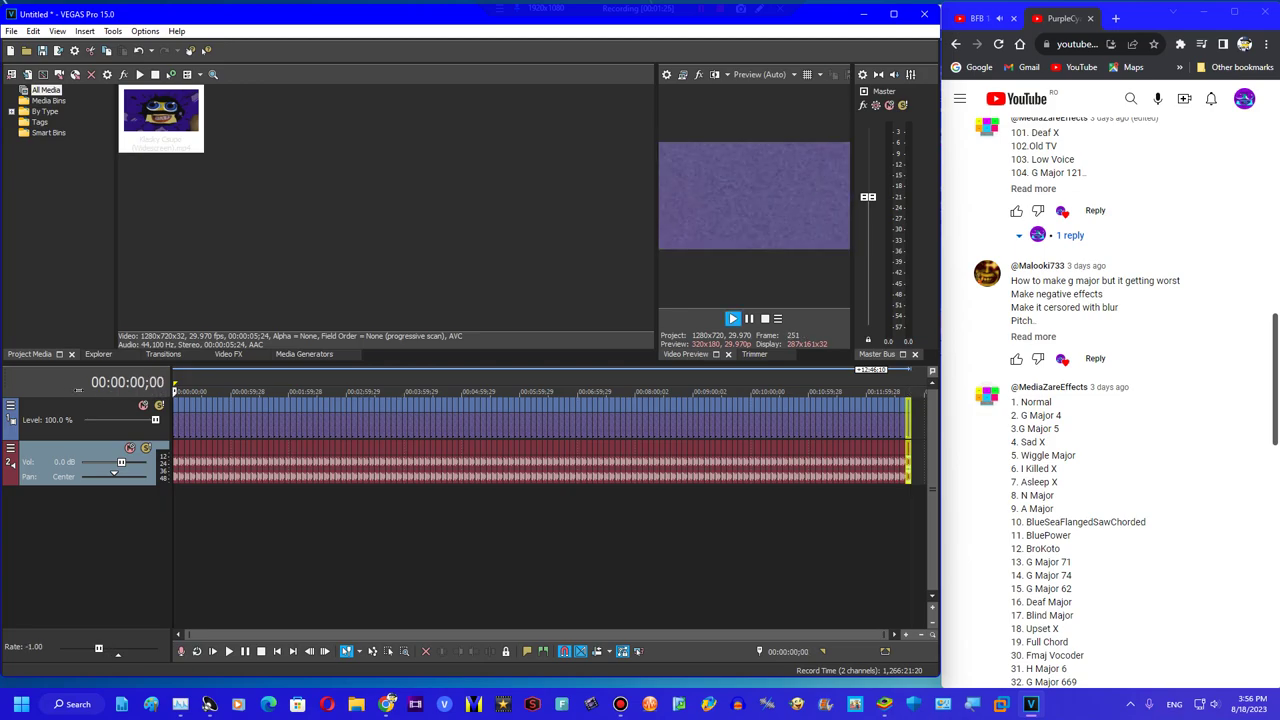
left_click_drag(175, 389, 176, 391)
left_click(841, 492)
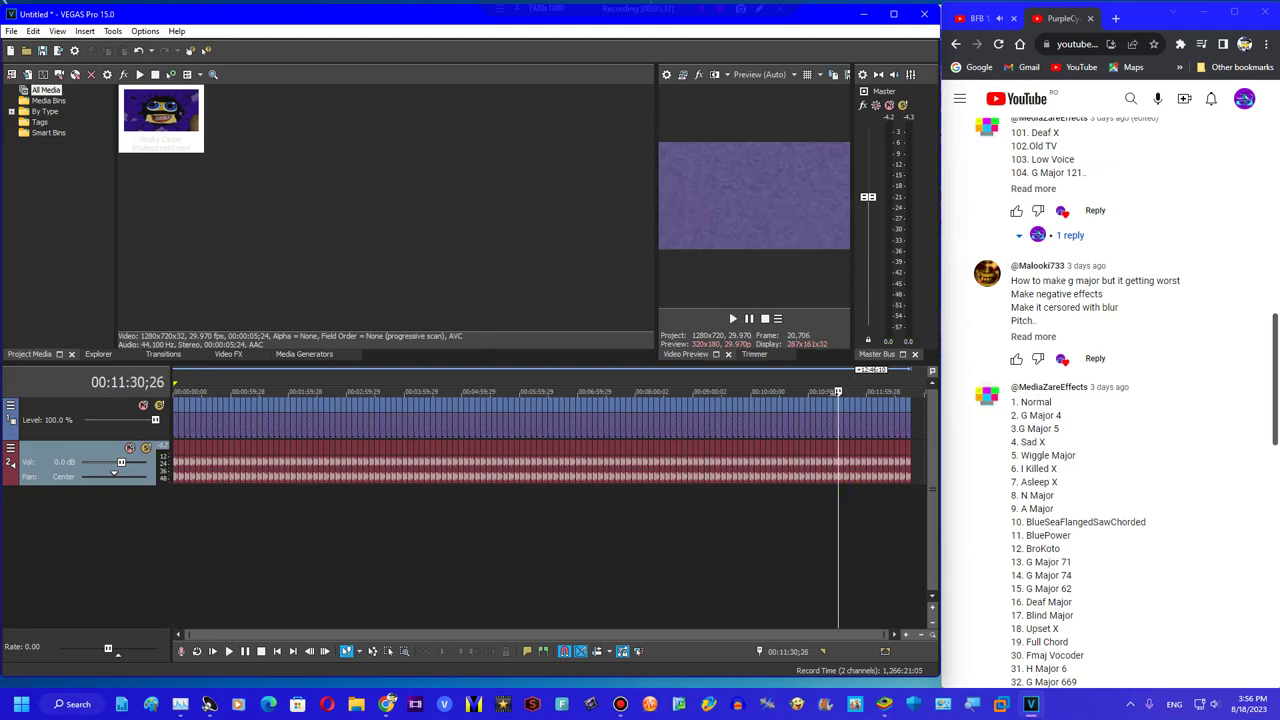
left_click_drag(838, 391, 832, 391)
key("k")
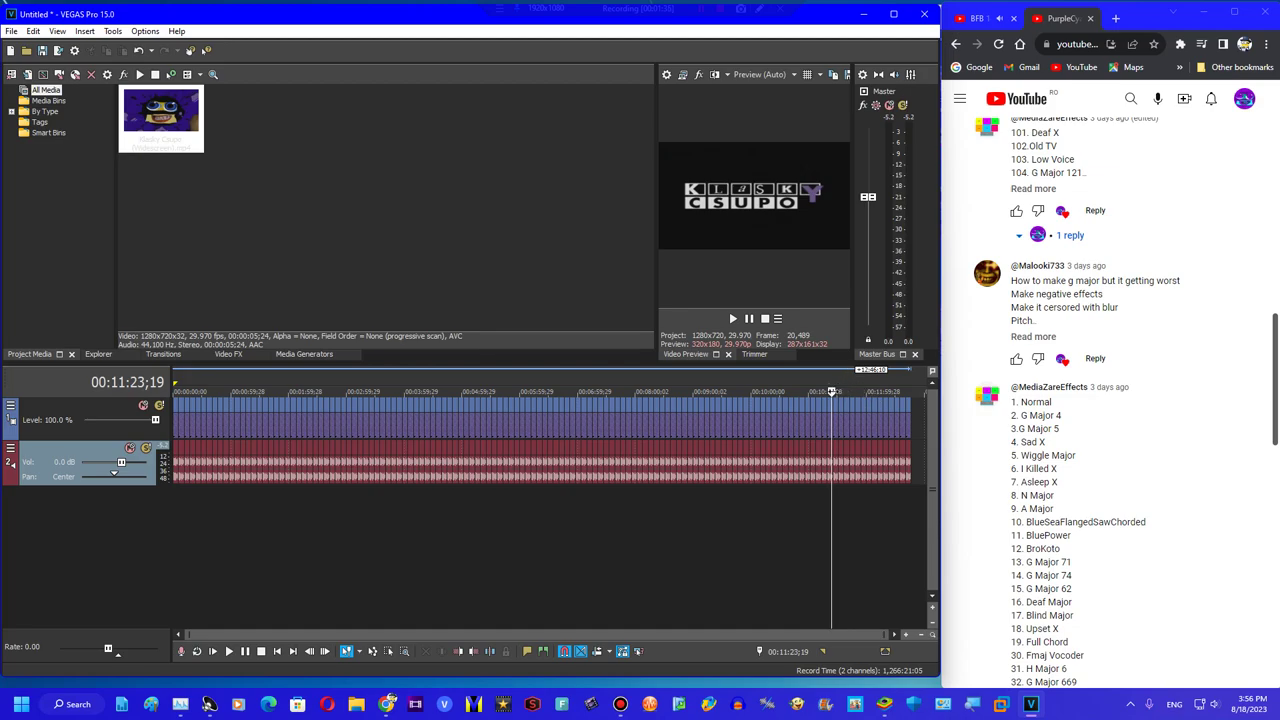
left_click(209, 514)
left_click_drag(206, 392, 174, 392)
scroll(223, 458, "up", 10)
scroll(241, 476, "down", 3)
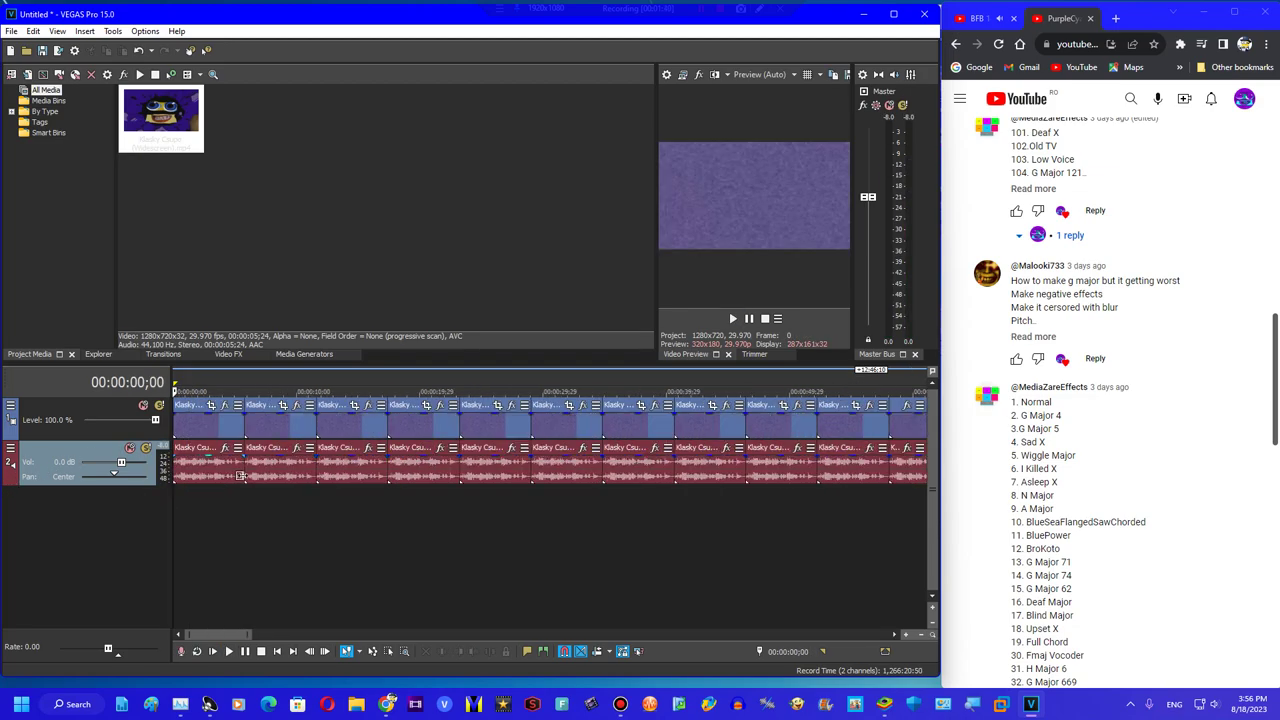
left_click(210, 466)
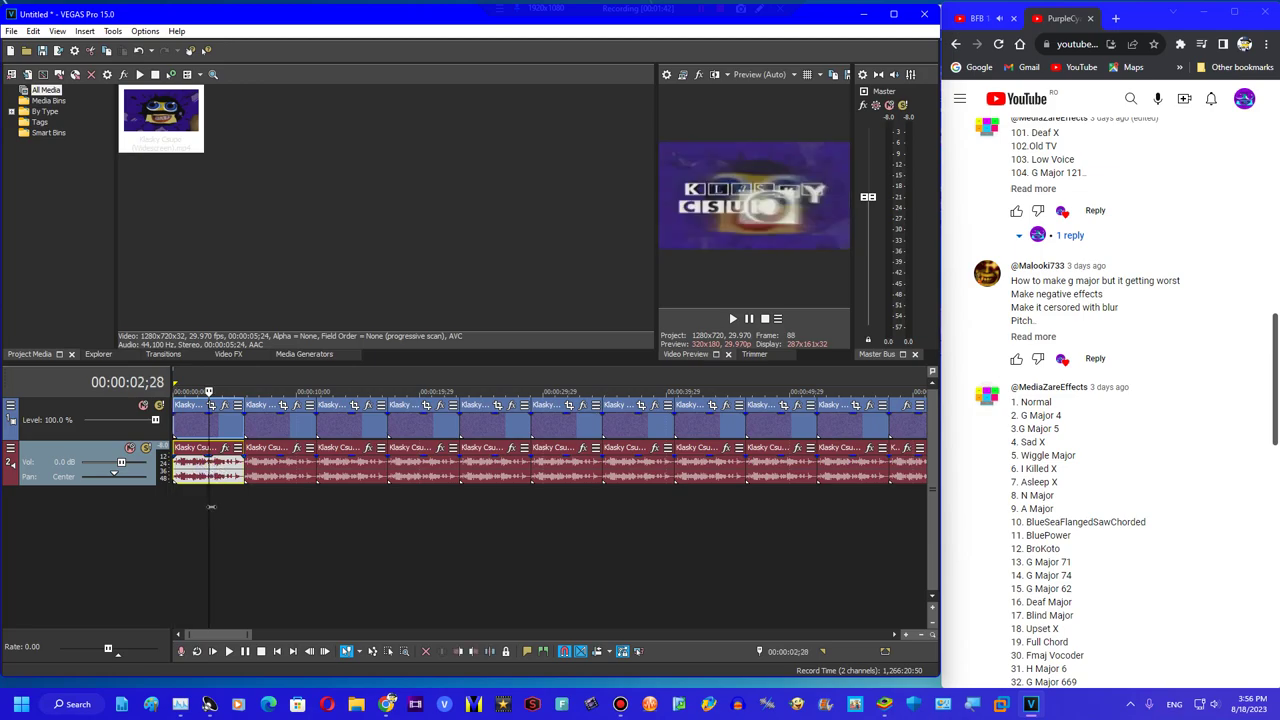
Set the project's frame rate to 59.940 (Double NTSC) in the project properties
key("alt+Return")
left_click(463, 197)
left_click(427, 287)
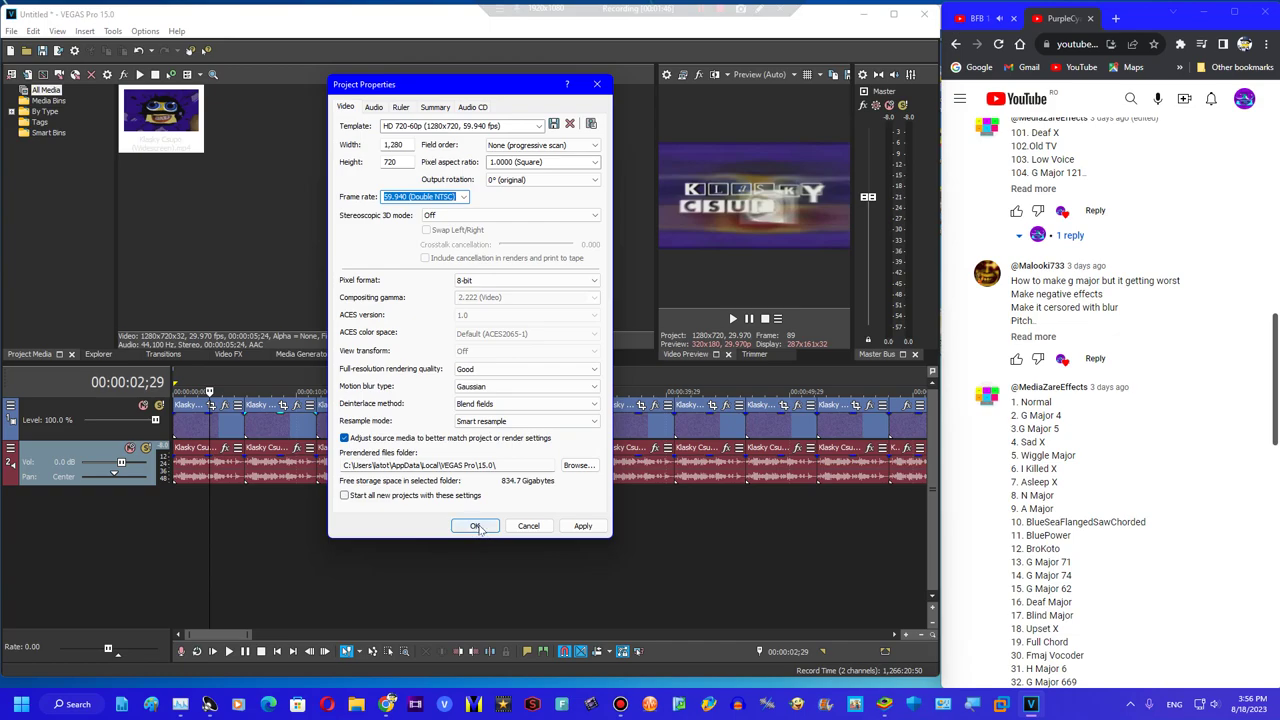
left_click(477, 526)
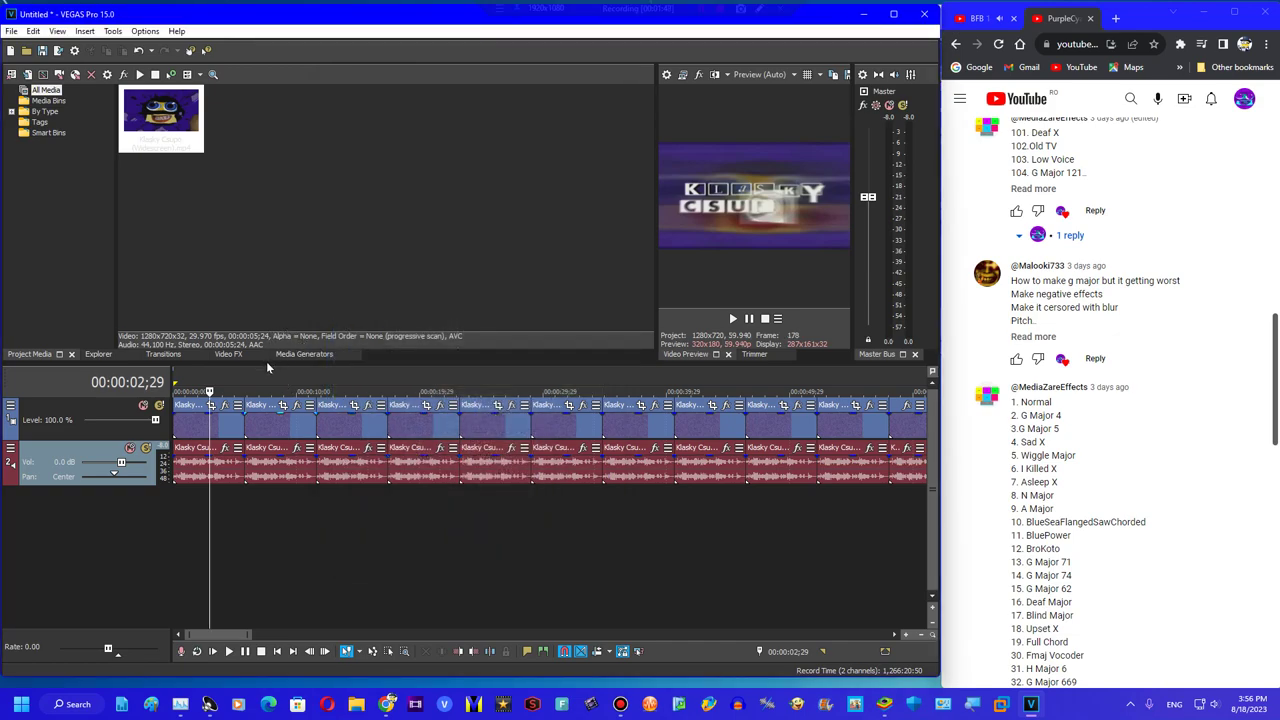
Add a (Legacy) Text event with the Heavy Outline preset on a new track above the first clip, starting at 00:00:03;02
scroll(208, 422, "up", 5)
left_click(285, 392)
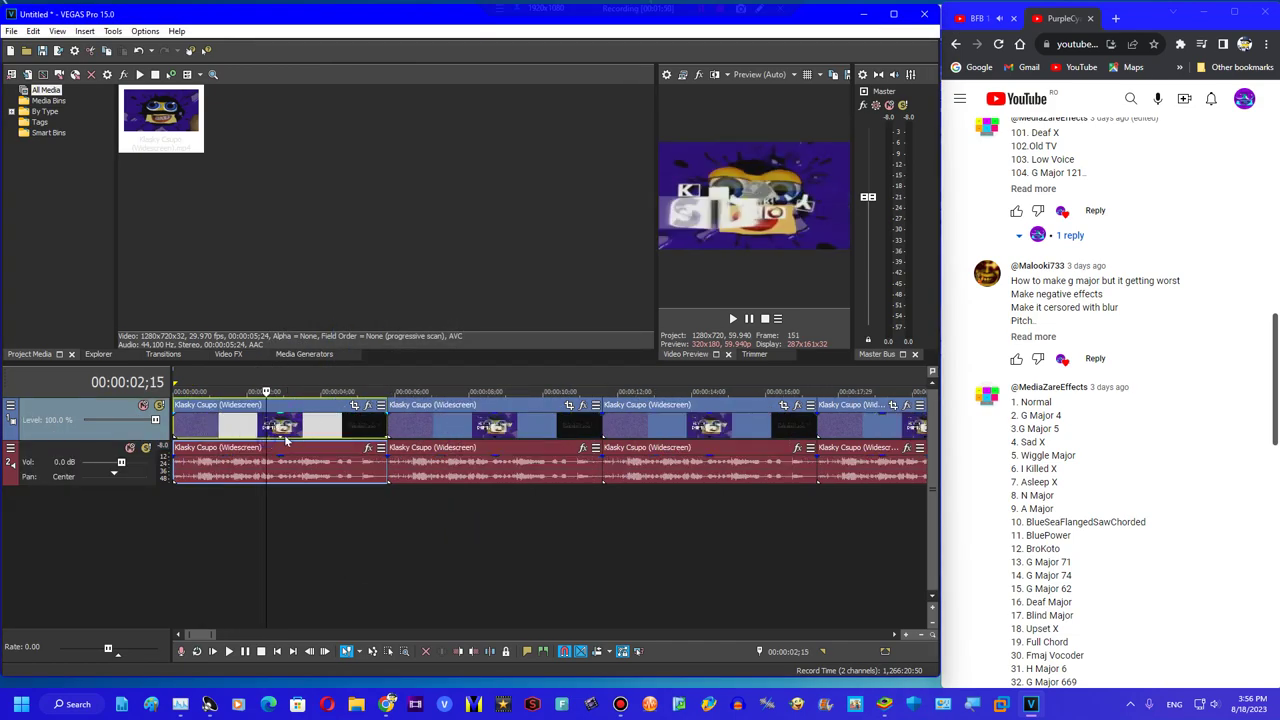
left_click(296, 353)
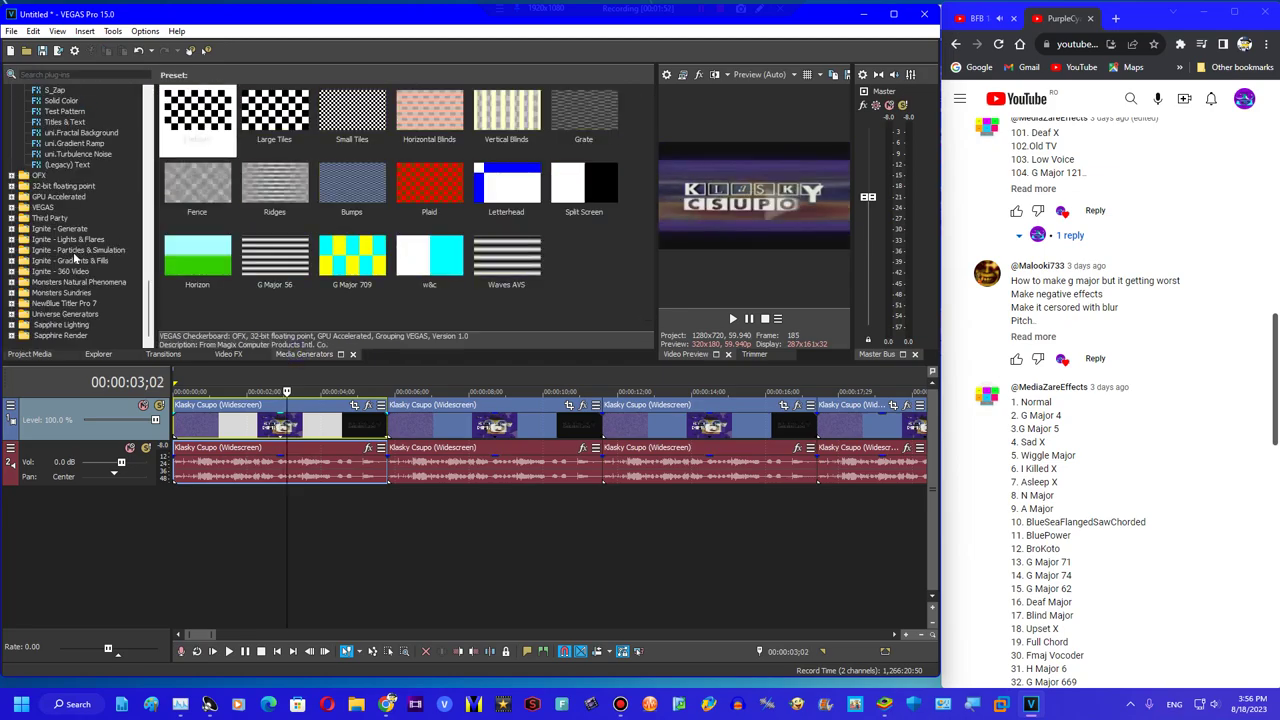
left_click(76, 112)
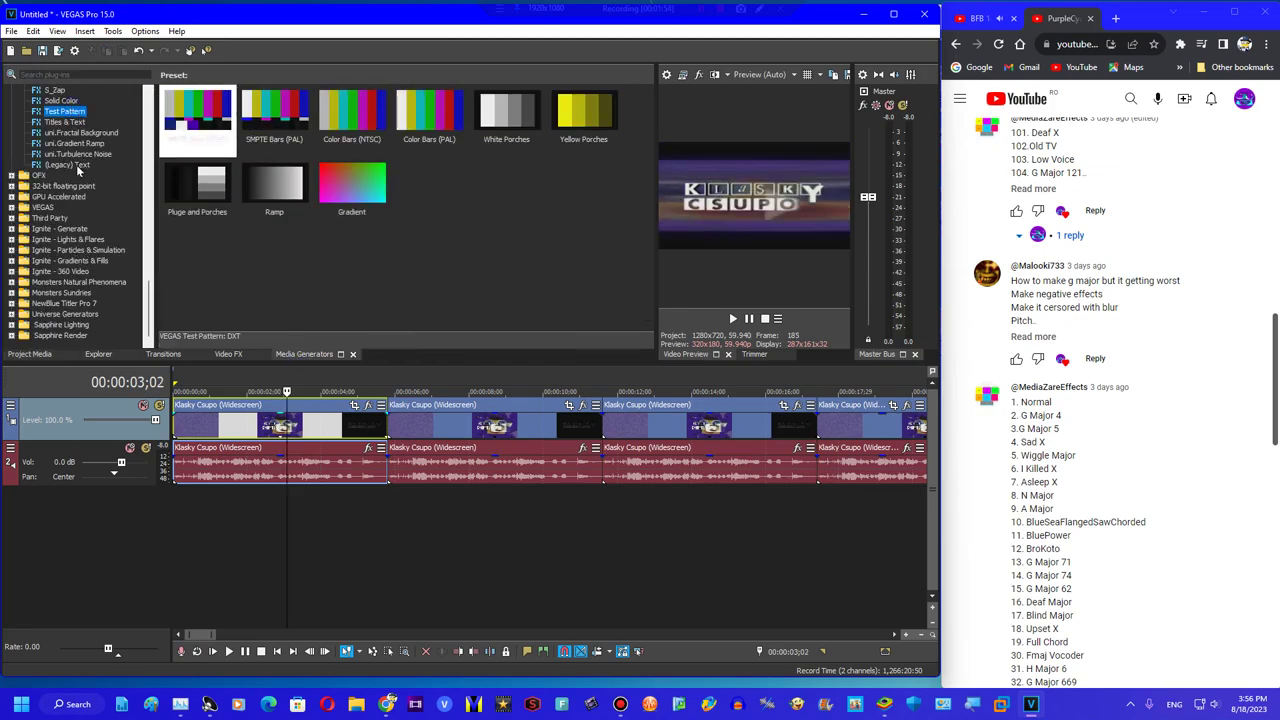
left_click(78, 166)
left_click_drag(509, 126, 298, 392)
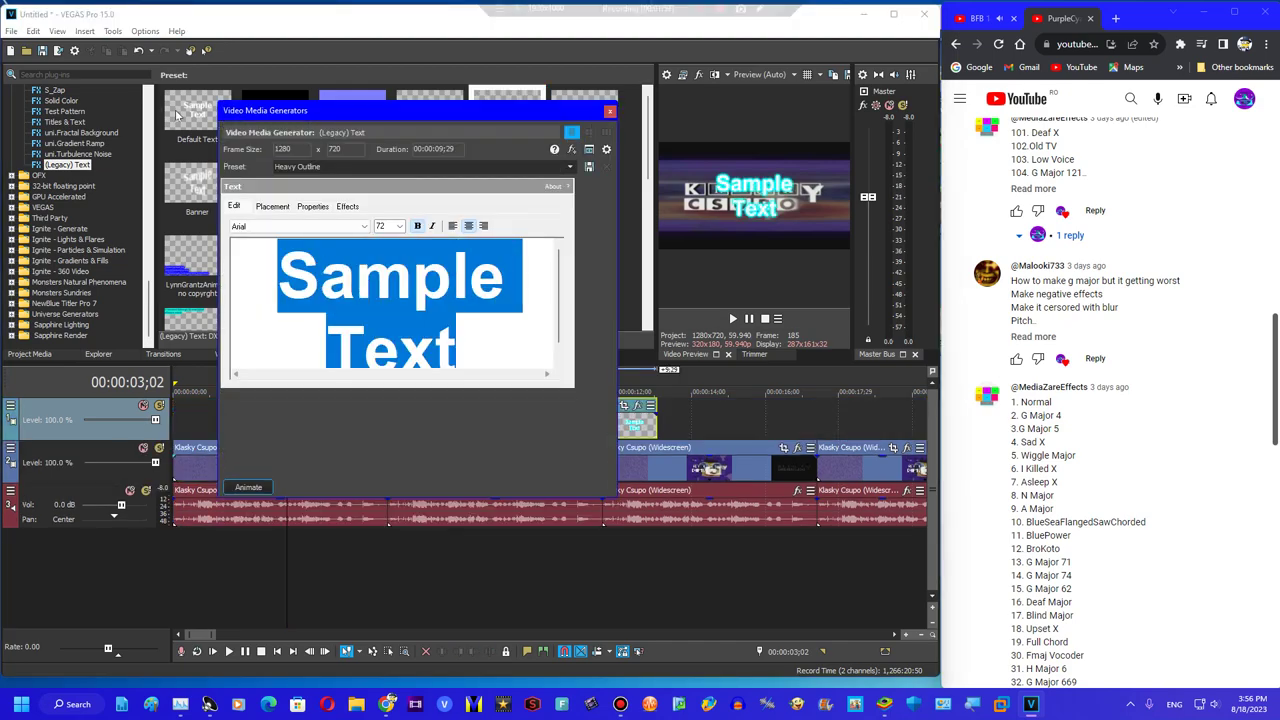
Replace the sample text with "My Super Ultimate Effects" and reduce its font size to 36
type("My Super ")
type("Ultimate")
type(" Effects")
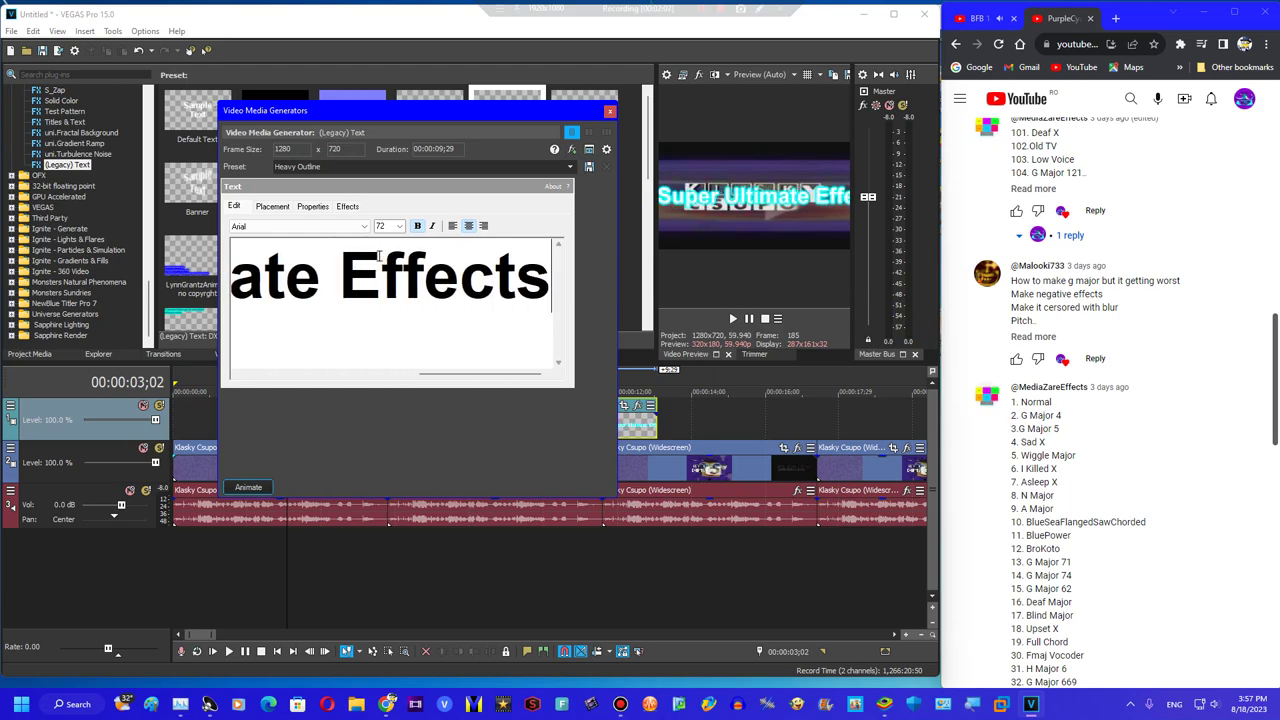
scroll(393, 232, "up", 2)
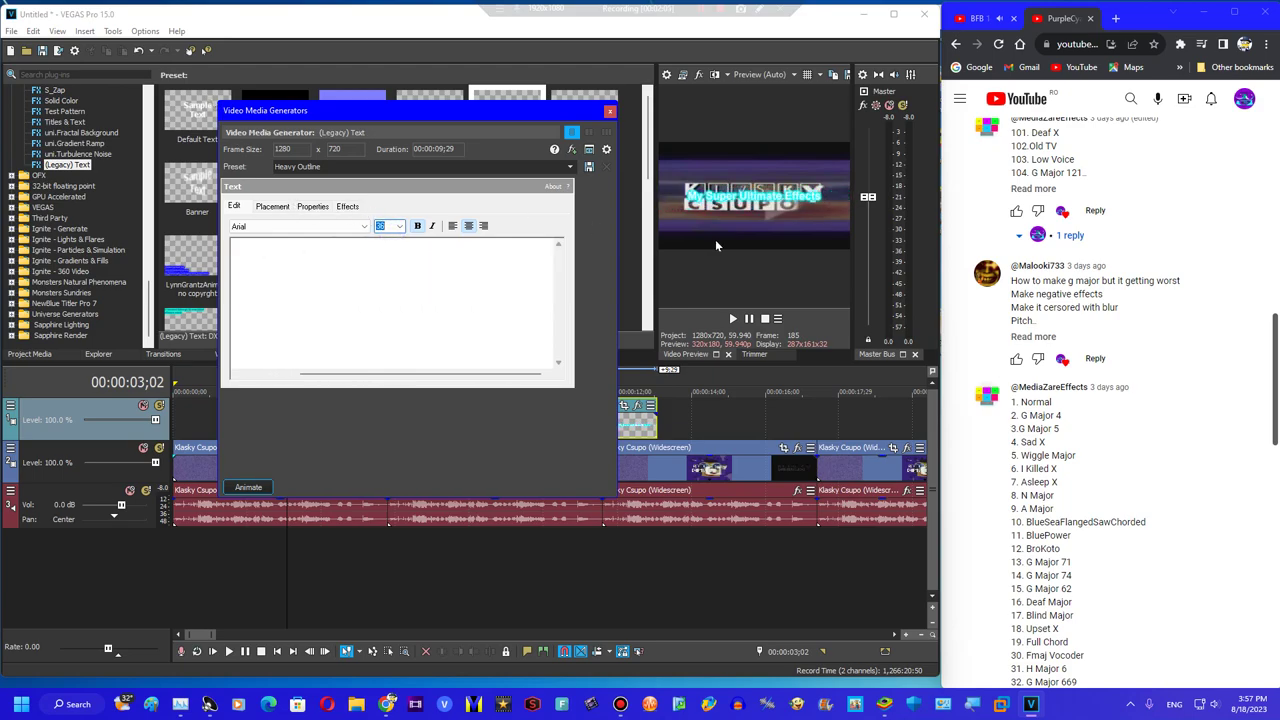
Place the title below the logo using Free Form placement at X -0.044, Y 0.395
left_click(272, 206)
key("Down")
key("Down")
key("Down")
key("Down")
key("Down")
key("Down")
key("Down")
key("Down")
key("Down")
key("Down")
key("Down")
key("Down")
key("Down")
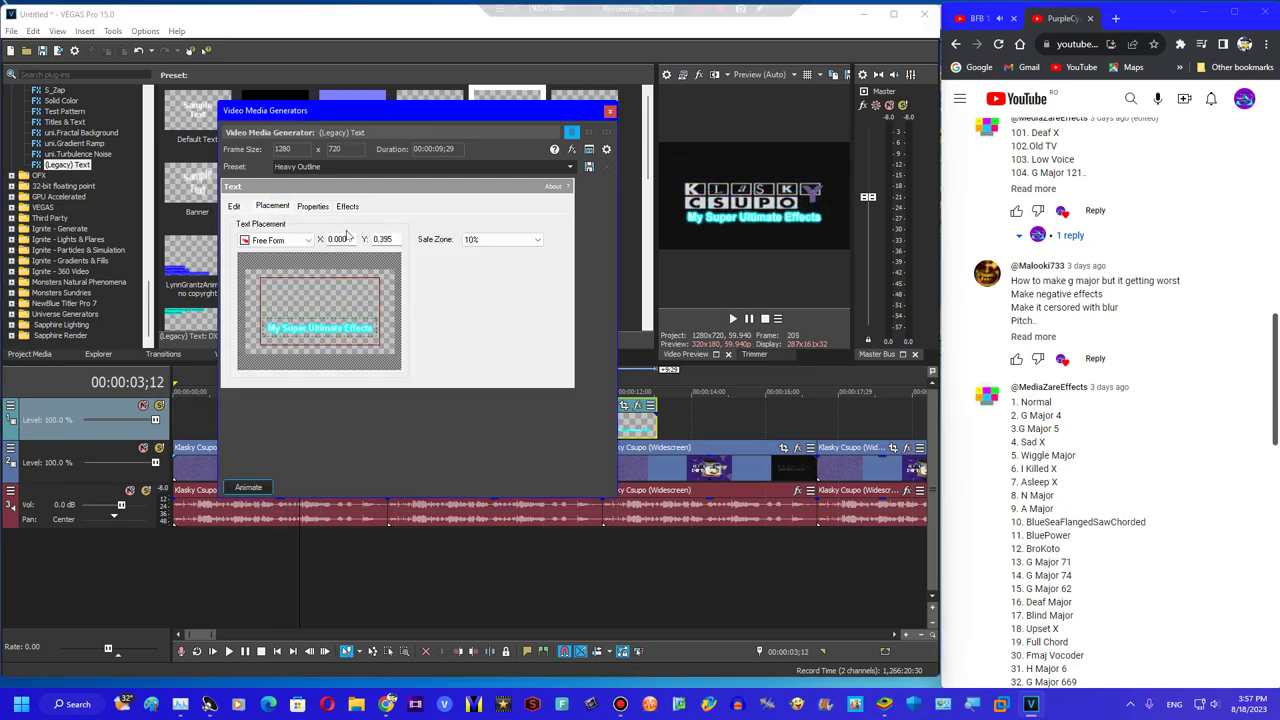
key("Left")
key("Left")
key("Left")
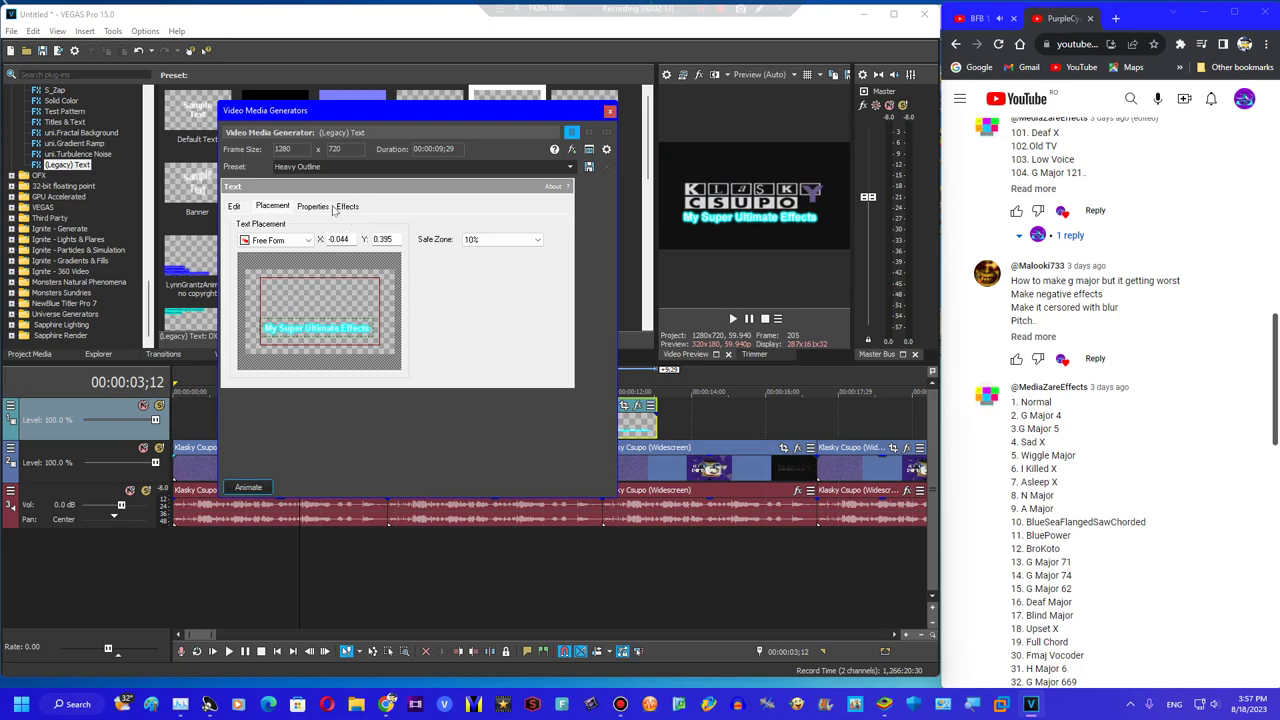
Set the title's text color to pure blue with RGB values 0, 0, 255
left_click(332, 207)
left_click_drag(323, 241, 268, 251)
left_click(327, 249)
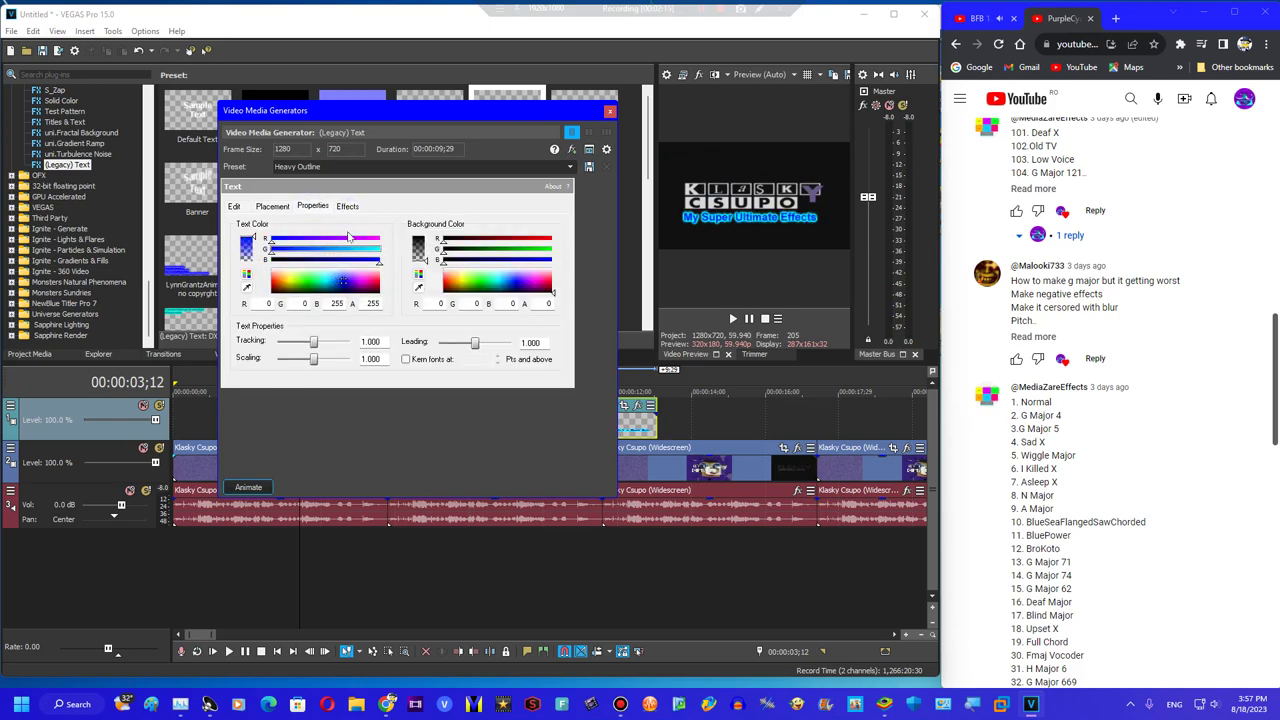
Set the title's text color to orange with RGB values 255, 156, 0
left_click(347, 206)
left_click(312, 206)
left_click(347, 206)
left_click(312, 206)
left_click(318, 240)
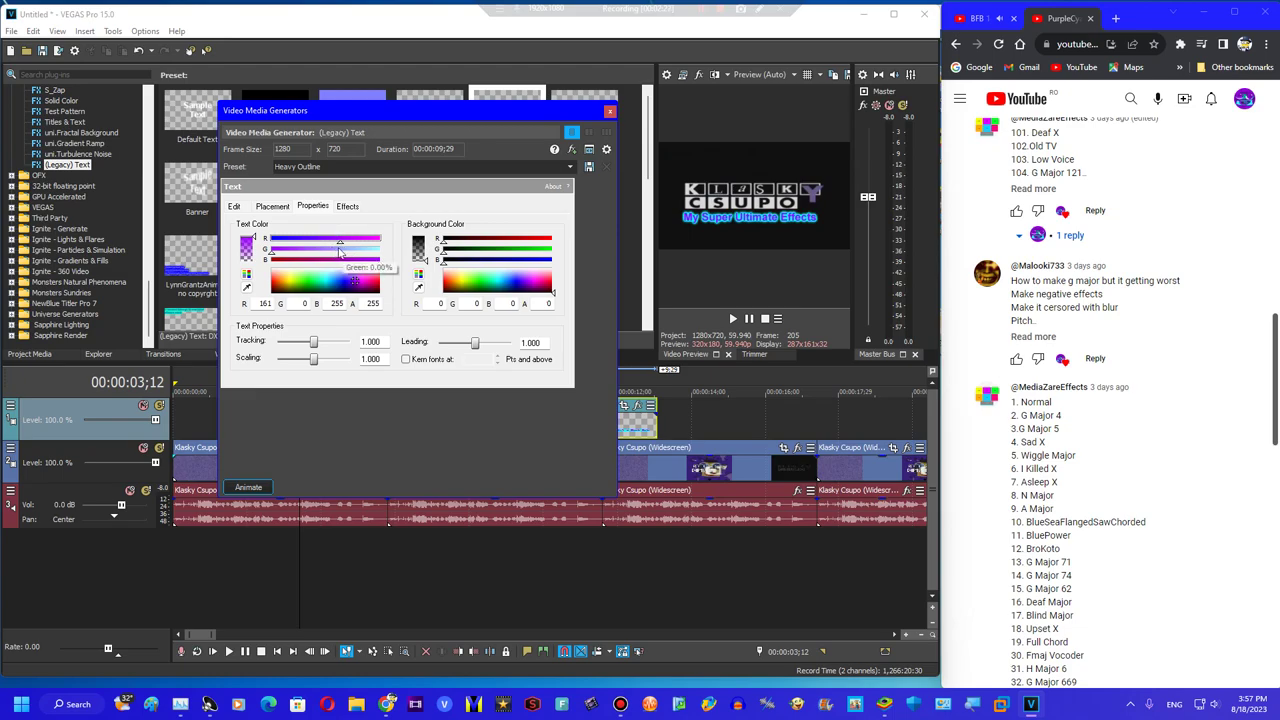
left_click(340, 250)
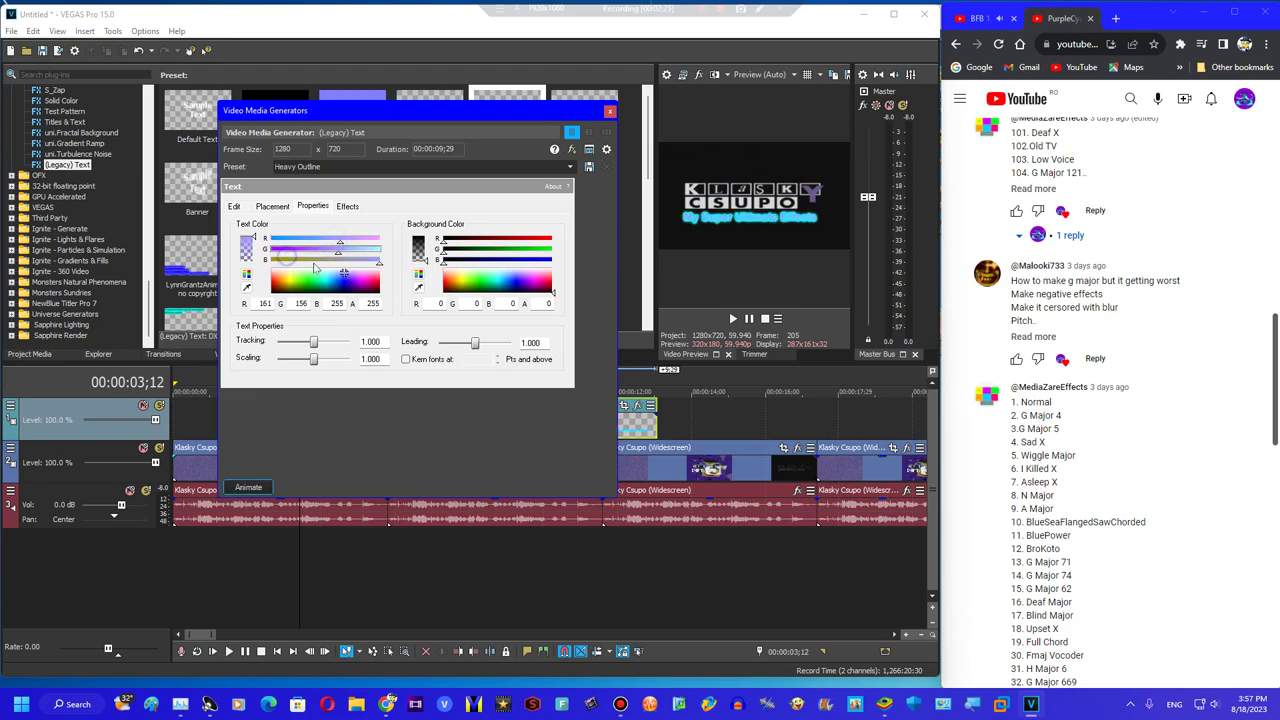
left_click_drag(320, 261, 202, 254)
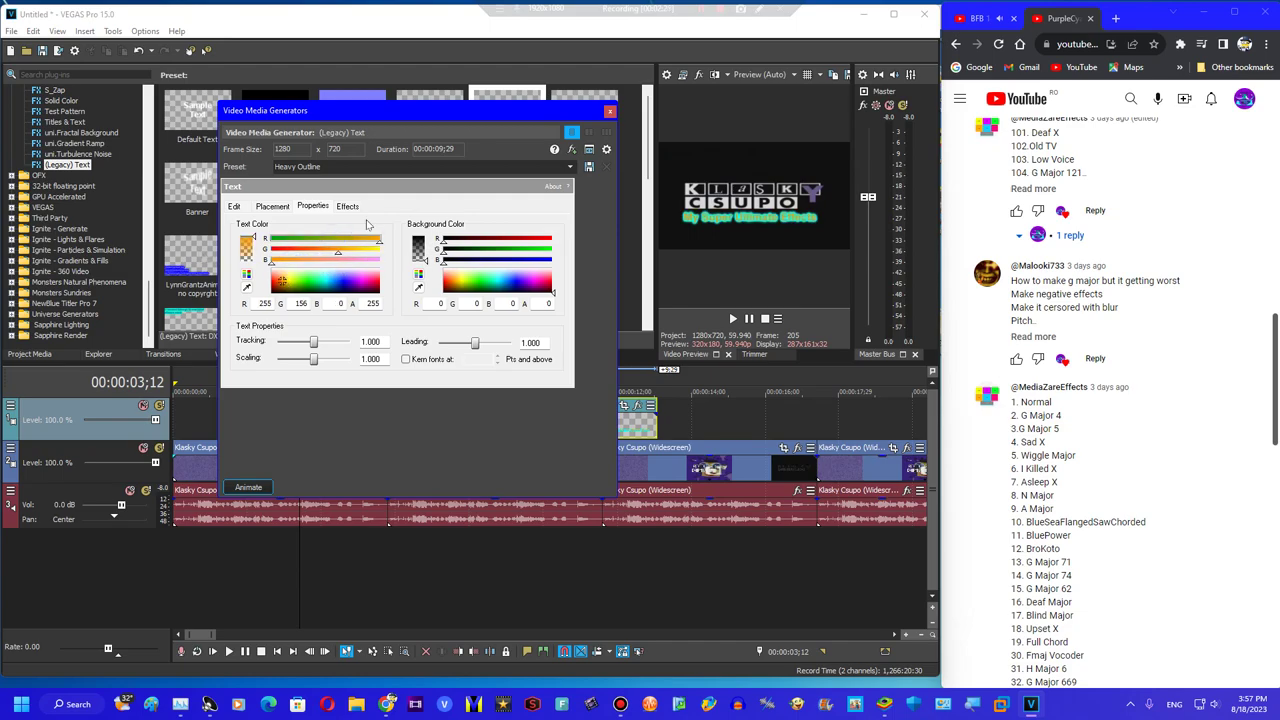
Change the title's outline color from the Heavy Outline preset to orange
left_click(350, 207)
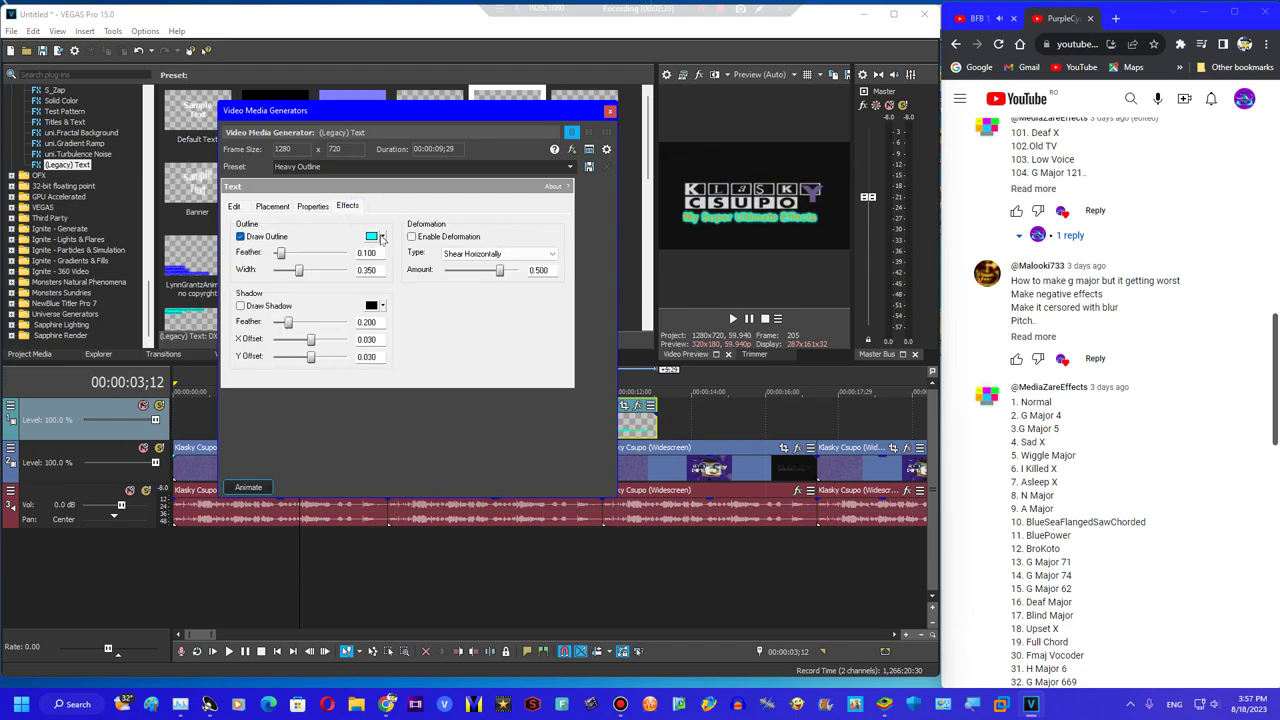
left_click(381, 237)
left_click(452, 253)
left_click(448, 264)
left_click(443, 274)
left_click(444, 363)
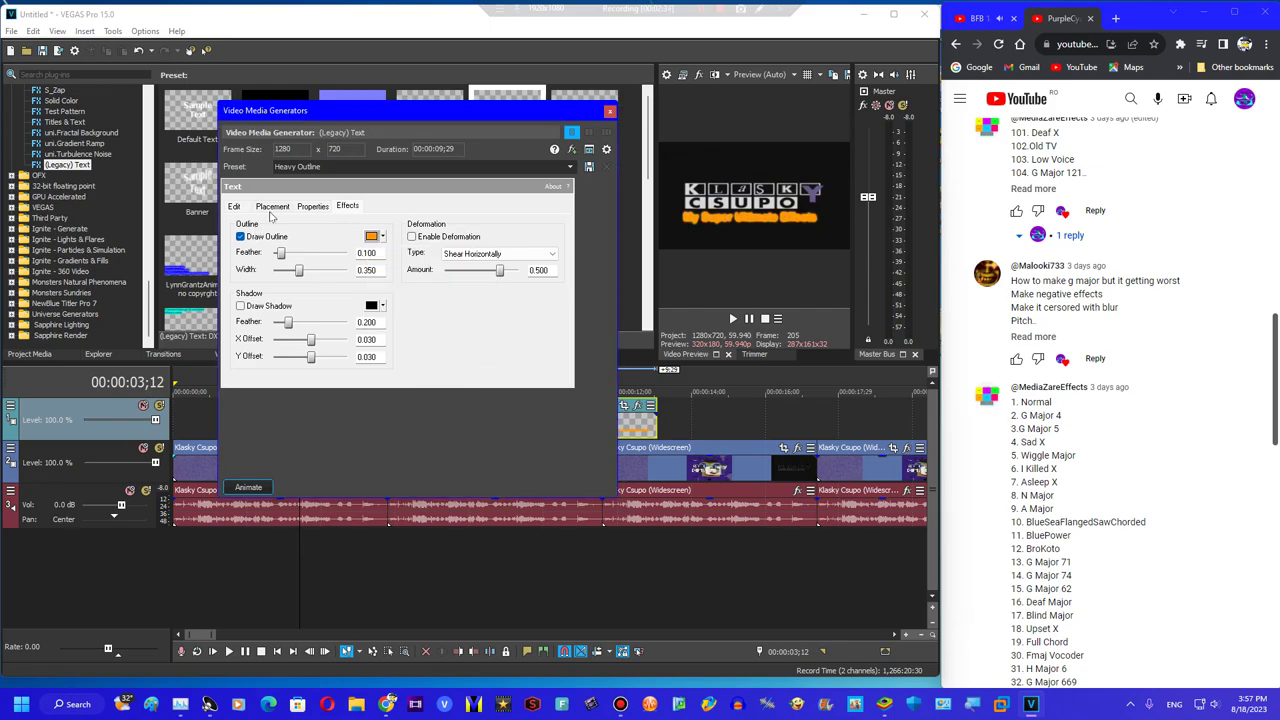
Recolor the title's text to a light green and close its generator settings
left_click(307, 208)
left_click(343, 260)
left_click(335, 239)
left_click(318, 250)
left_click_drag(318, 253, 390, 250)
left_click(610, 111)
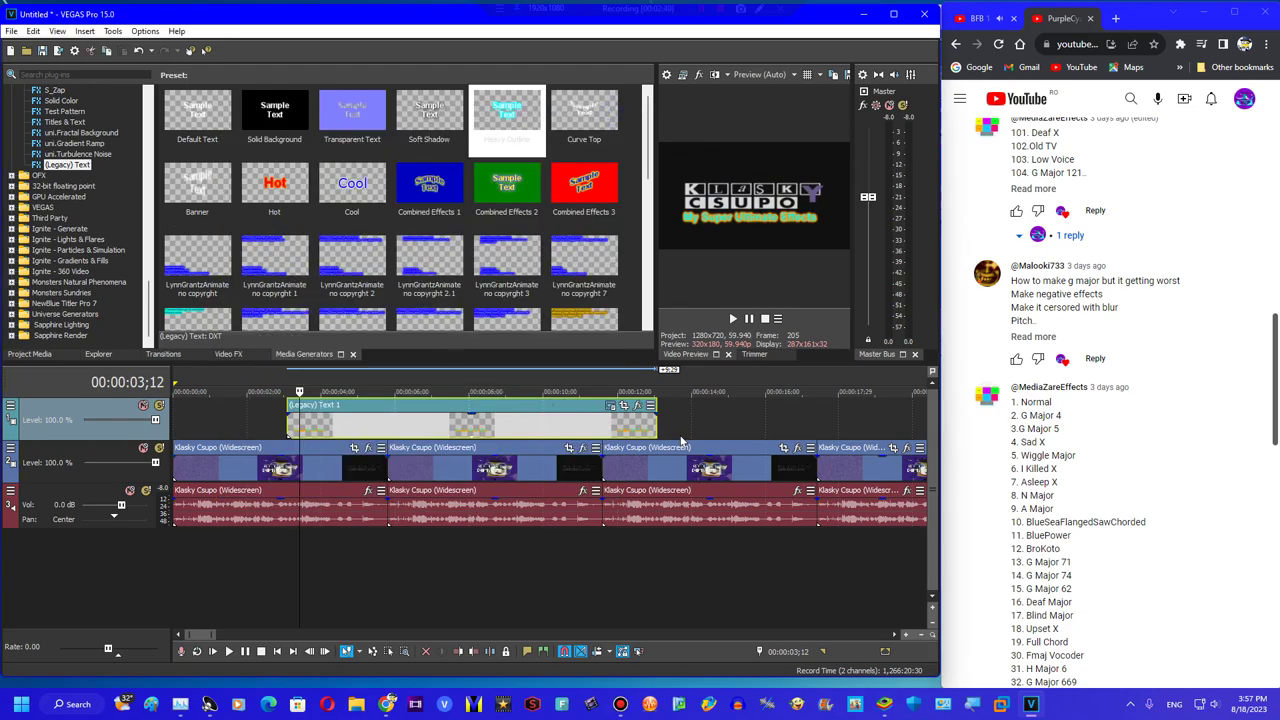
Trim the title to end with the first clip, and save a JPEG snapshot of the preview at 00:00:03;25 in Documents
left_click_drag(655, 420, 388, 420)
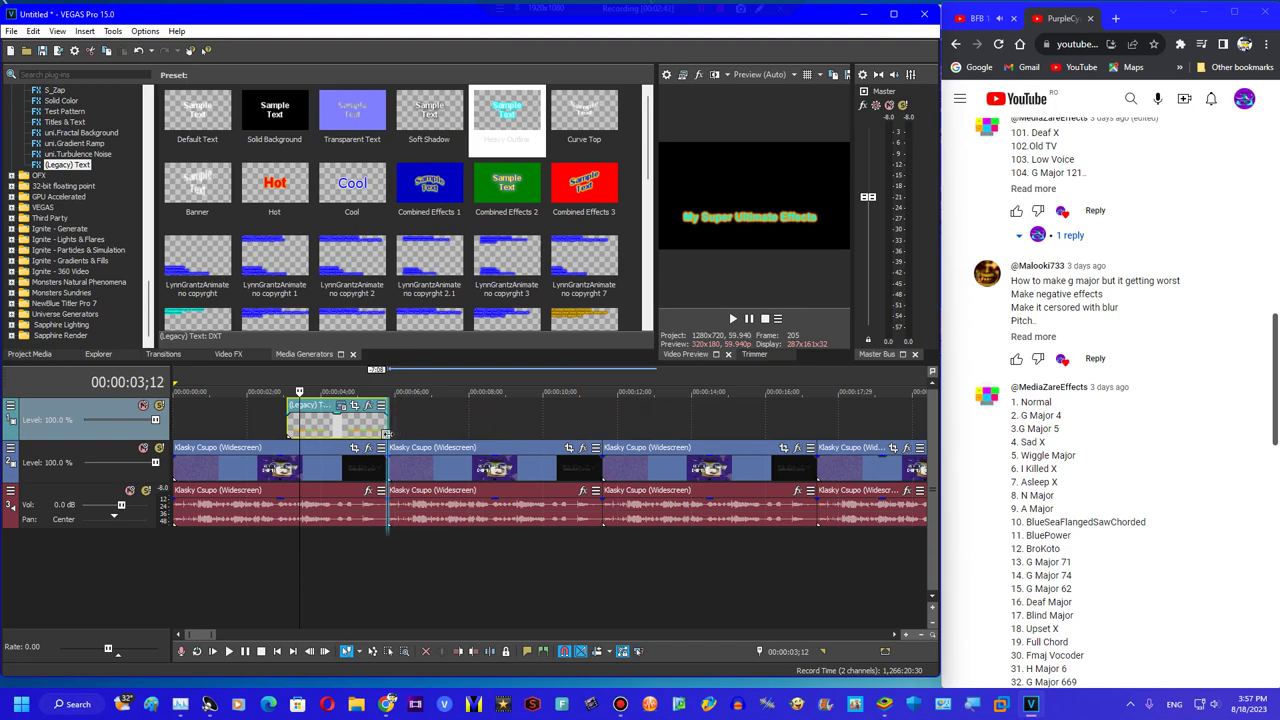
left_click(316, 424)
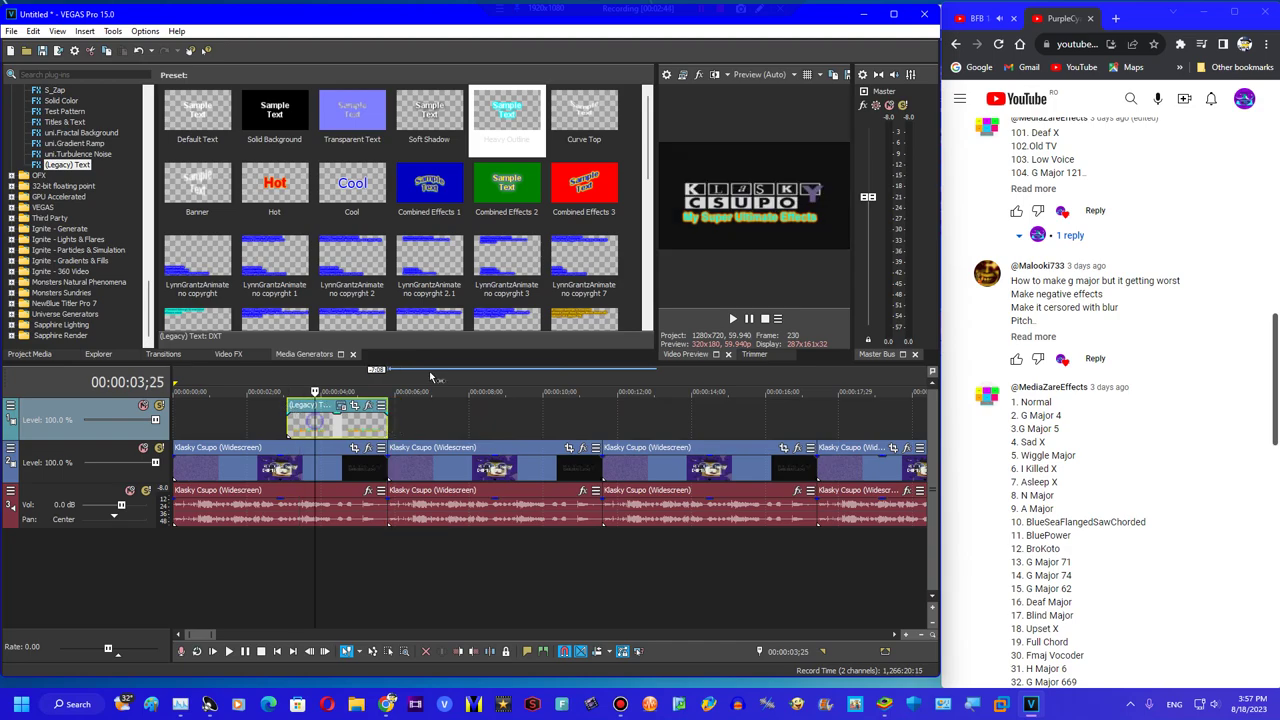
left_click(845, 77)
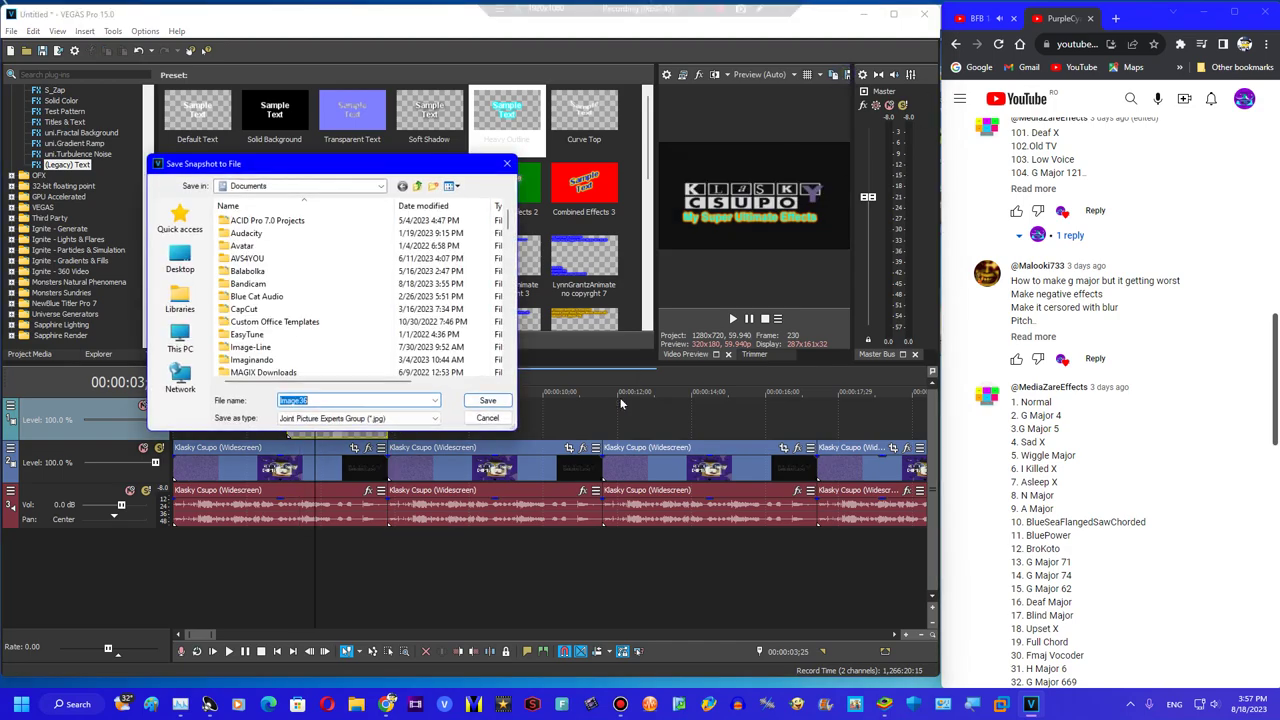
left_click(487, 401)
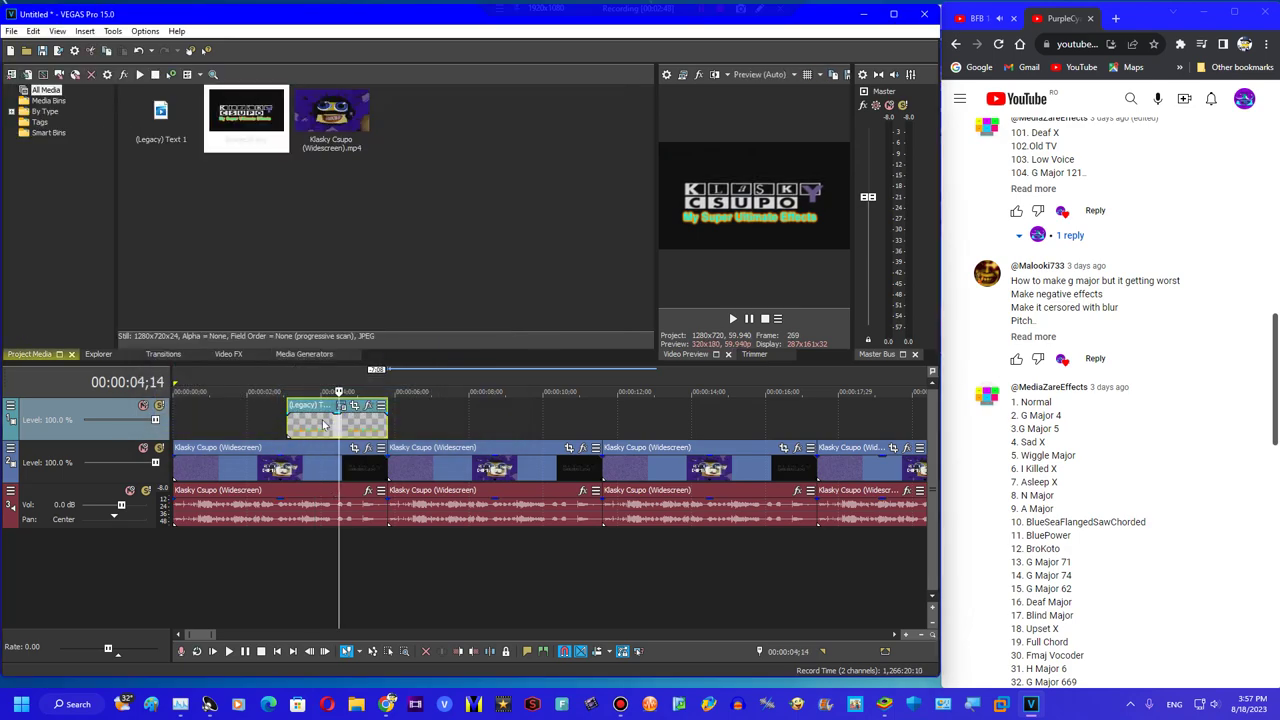
Examine the available transitions for the title, including BCC+Light Leaks Dissolve, BCC Light Wipe and the NewBlue transitions
left_click(98, 354)
left_click(164, 355)
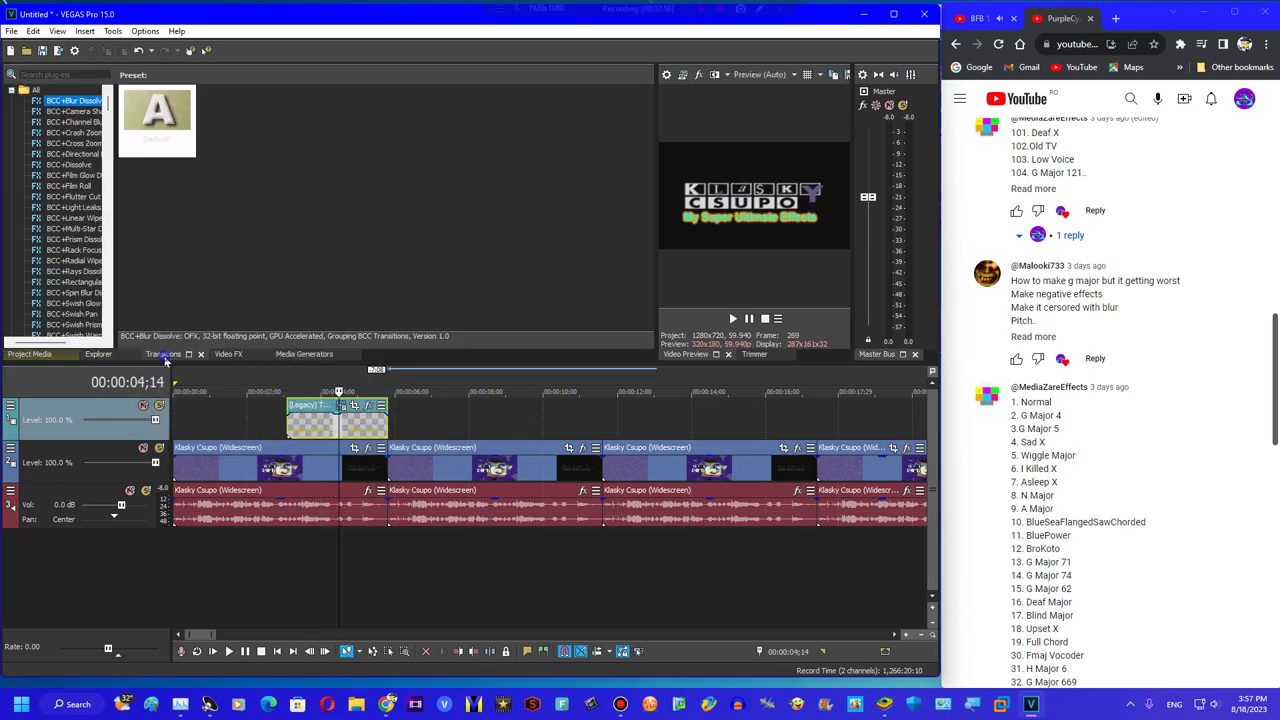
left_click_drag(113, 187, 155, 152)
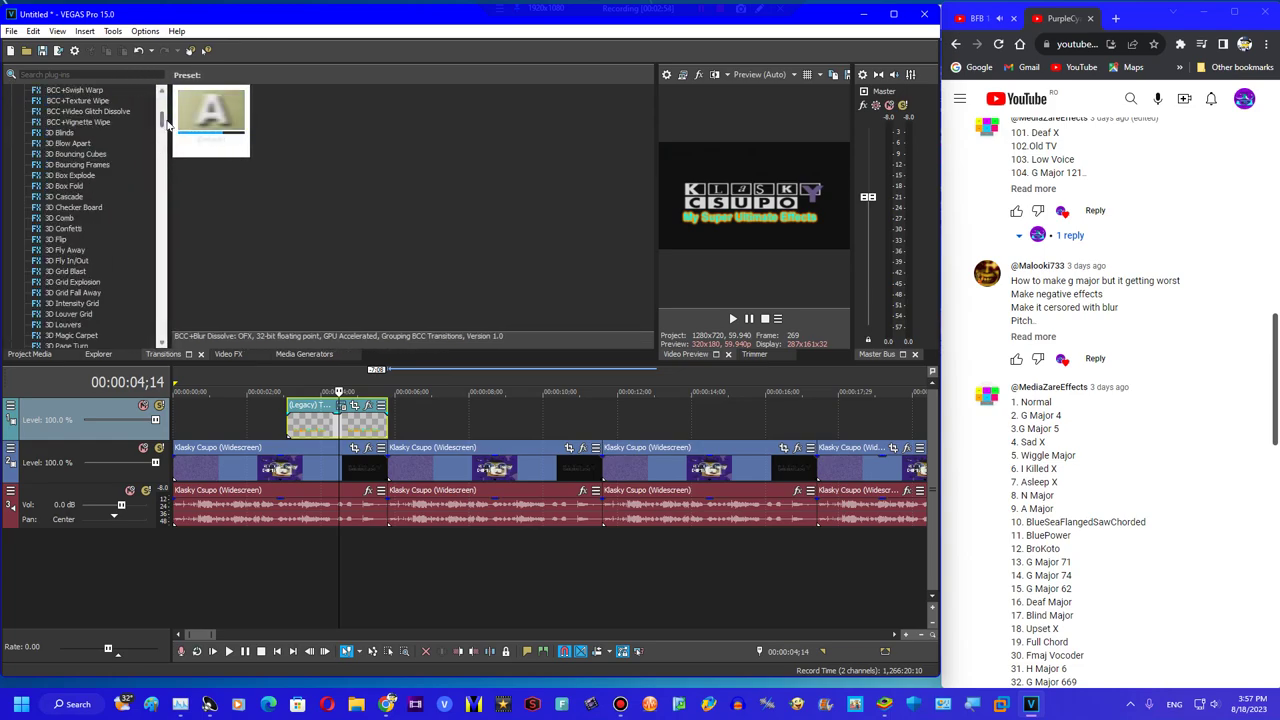
scroll(162, 117, "down", 5)
scroll(162, 117, "up", 3)
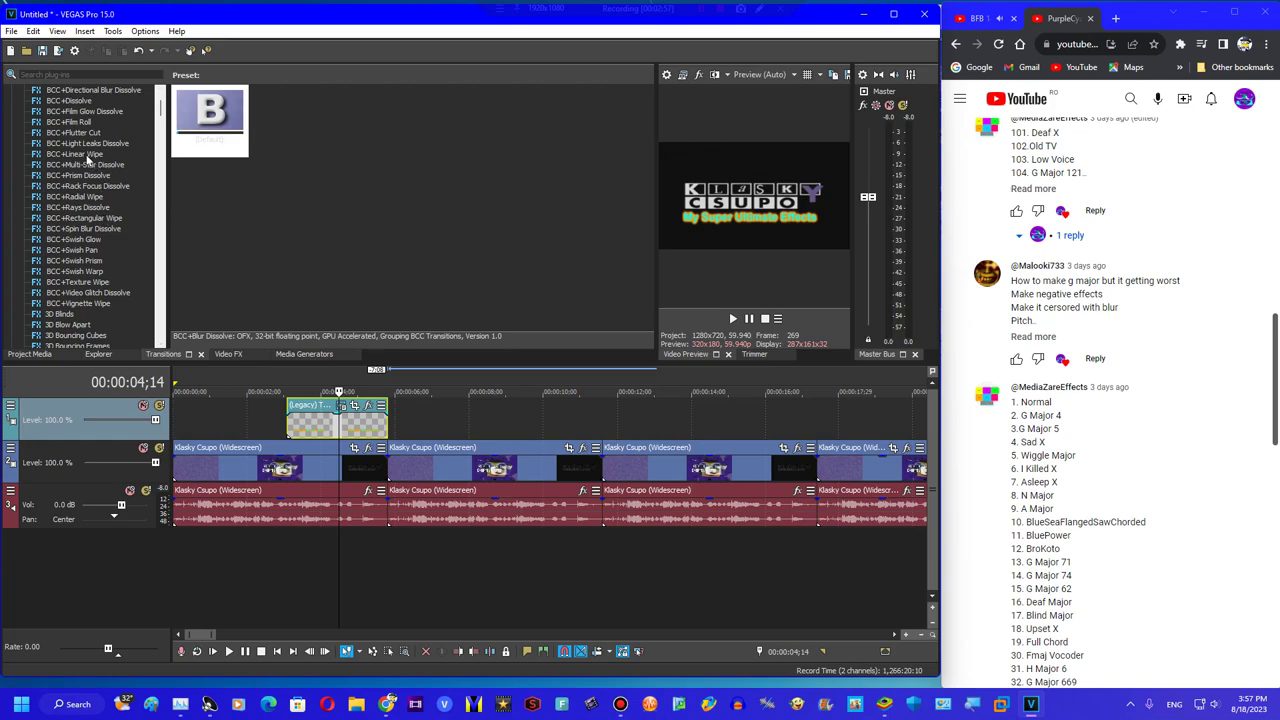
left_click(89, 145)
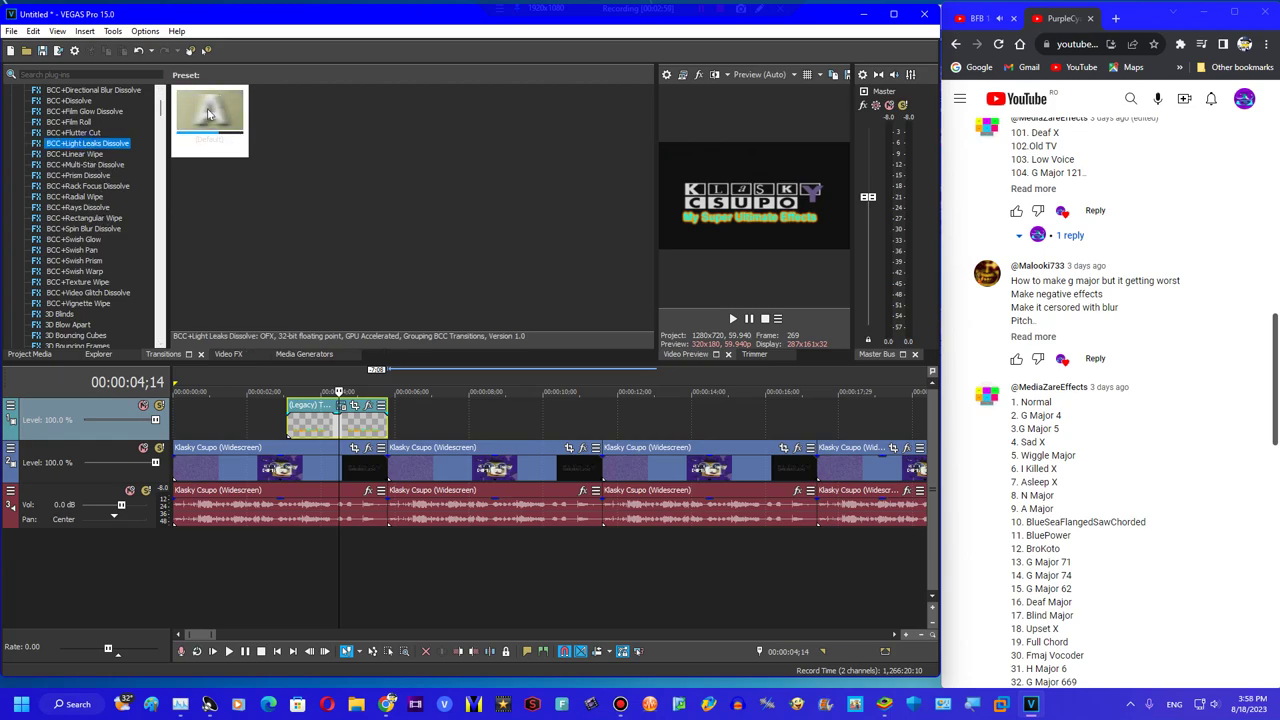
left_click(208, 113)
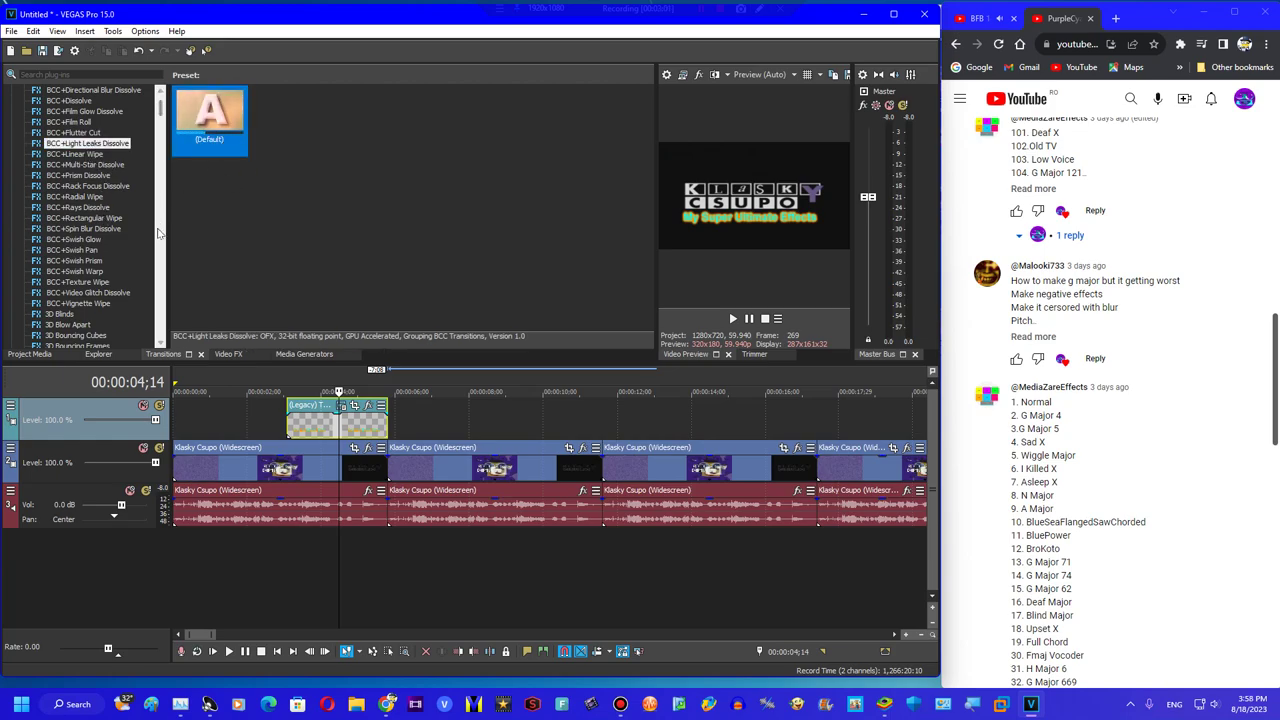
scroll(158, 232, "down", 5)
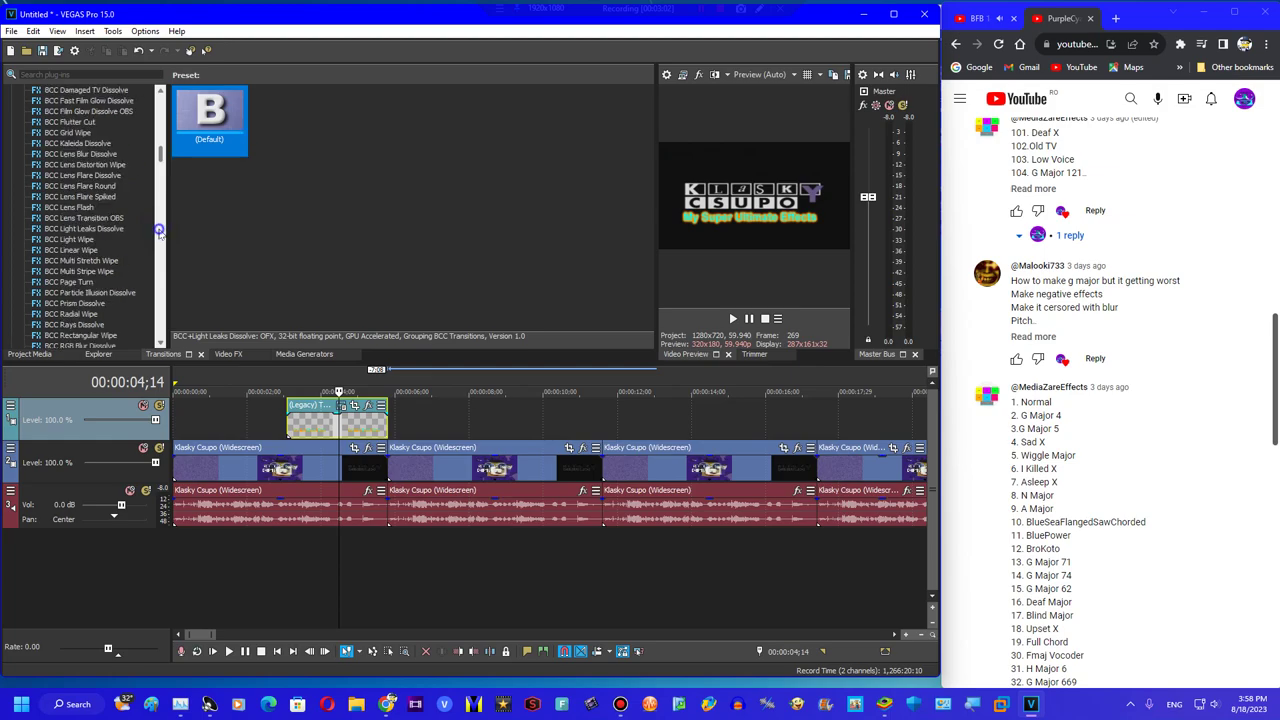
scroll(160, 233, "down", 5)
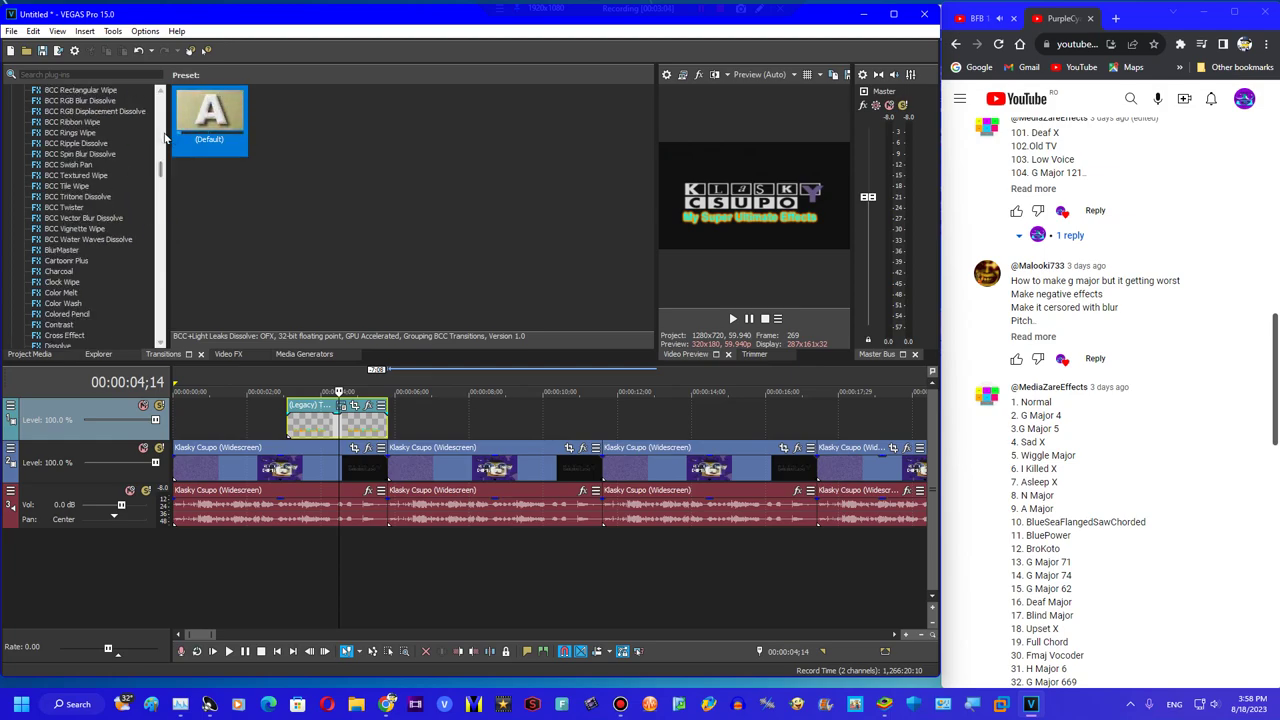
scroll(130, 190, "up", 5)
left_click(90, 240)
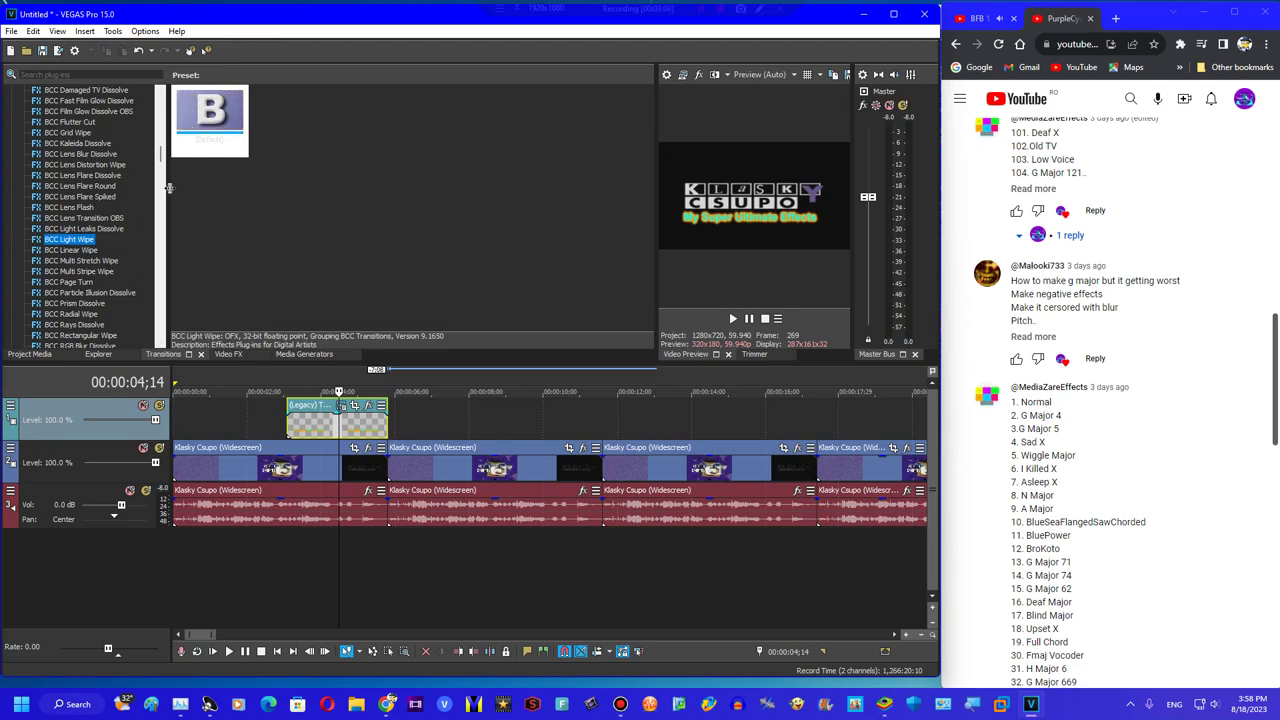
scroll(160, 215, "down", 10)
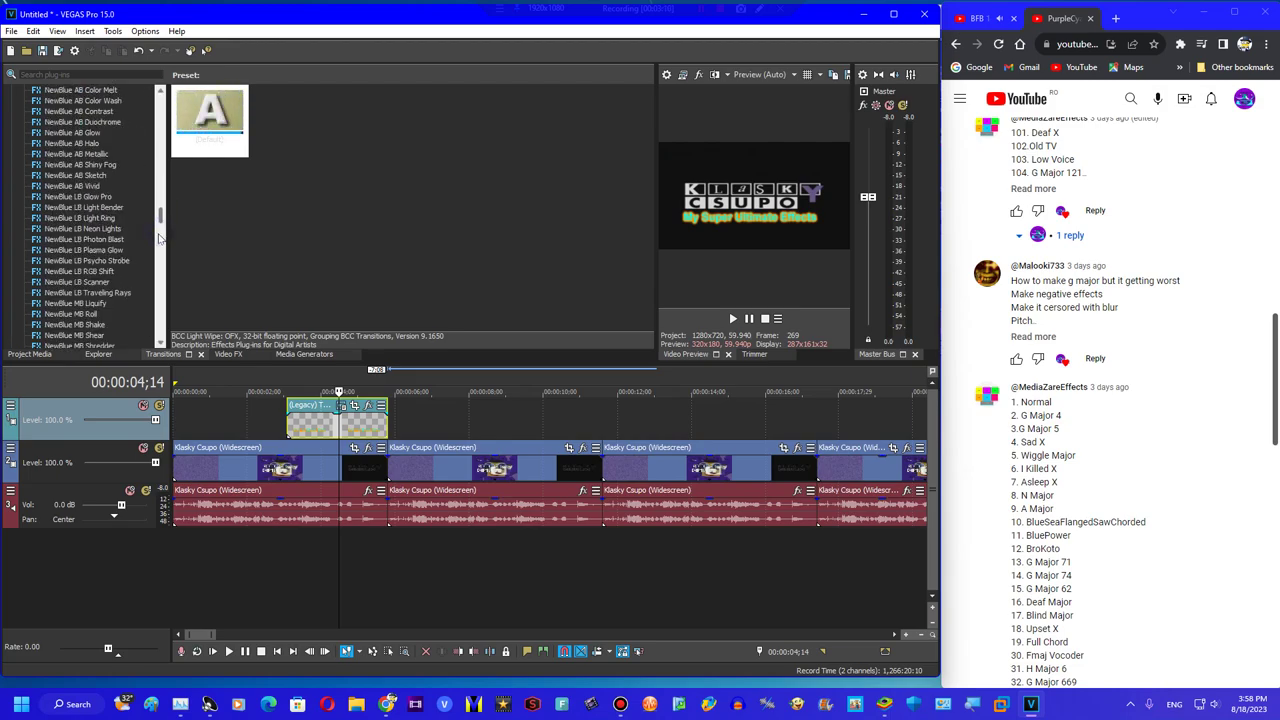
scroll(160, 245, "down", 8)
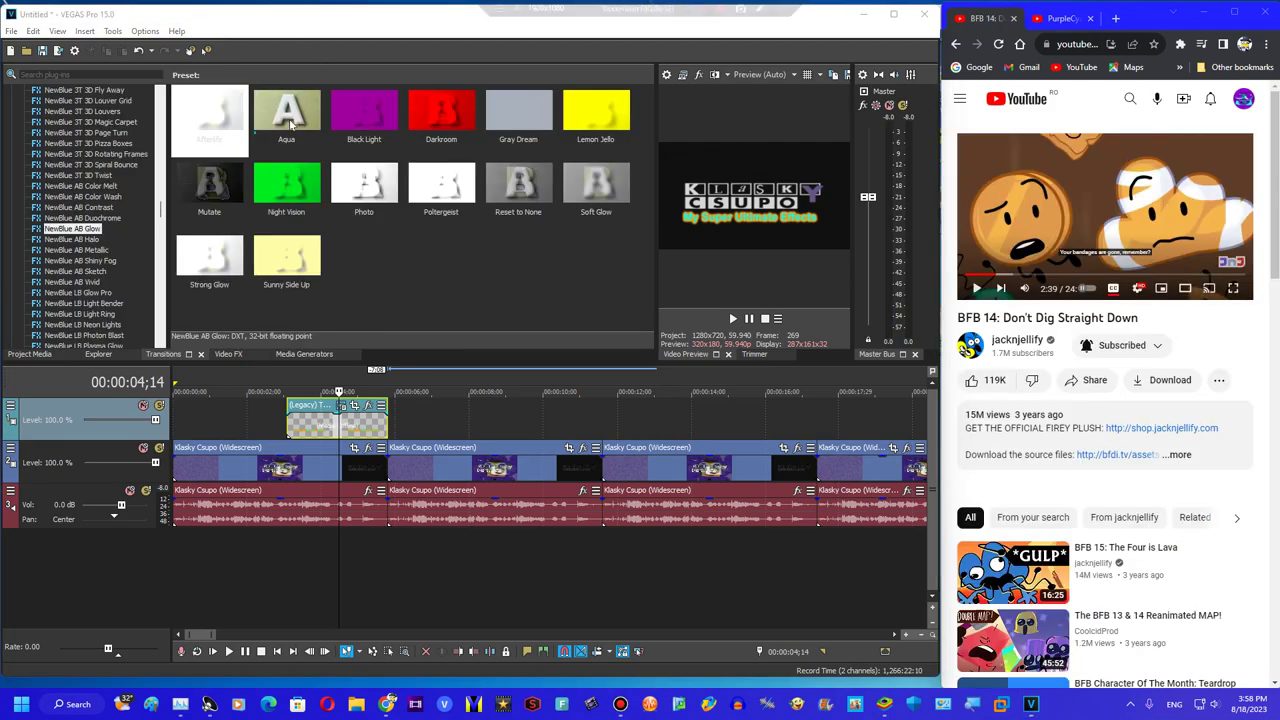
Apply the NewBlue AB Glow transition with the Black Light preset to the title's start and play it from 00:00:03;02
left_click_drag(364, 110, 300, 415)
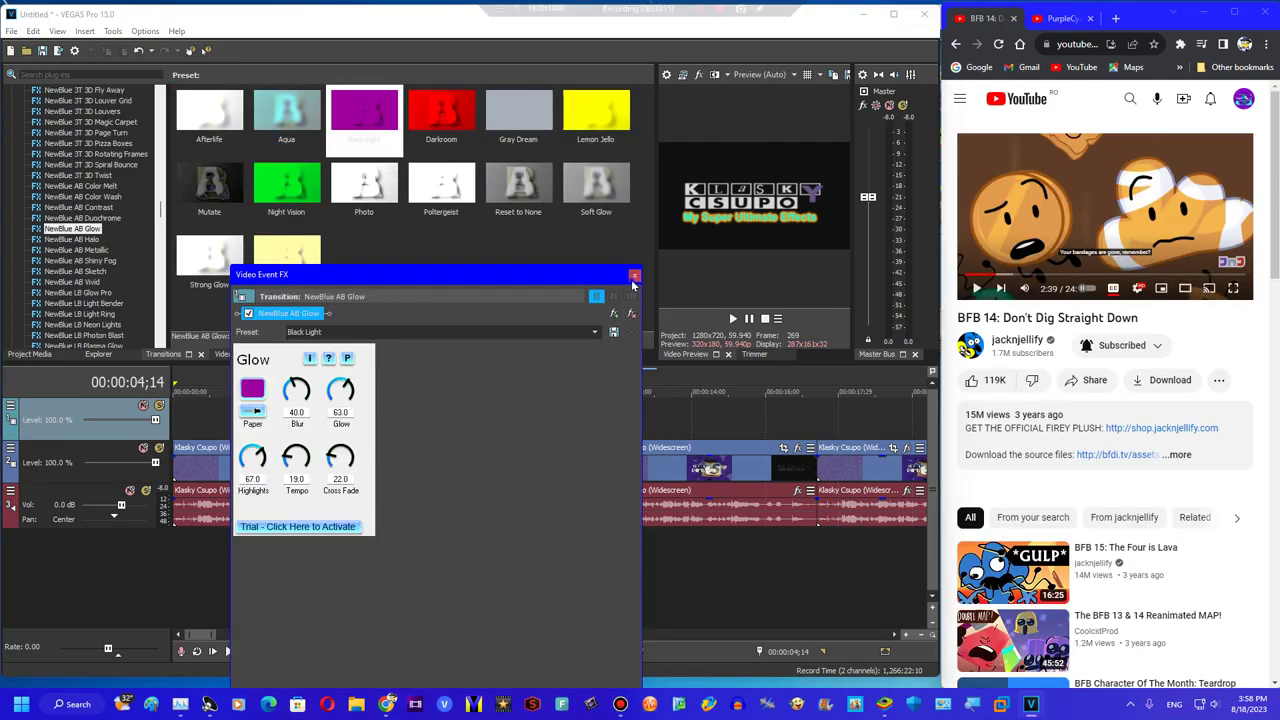
left_click(634, 276)
left_click(288, 418)
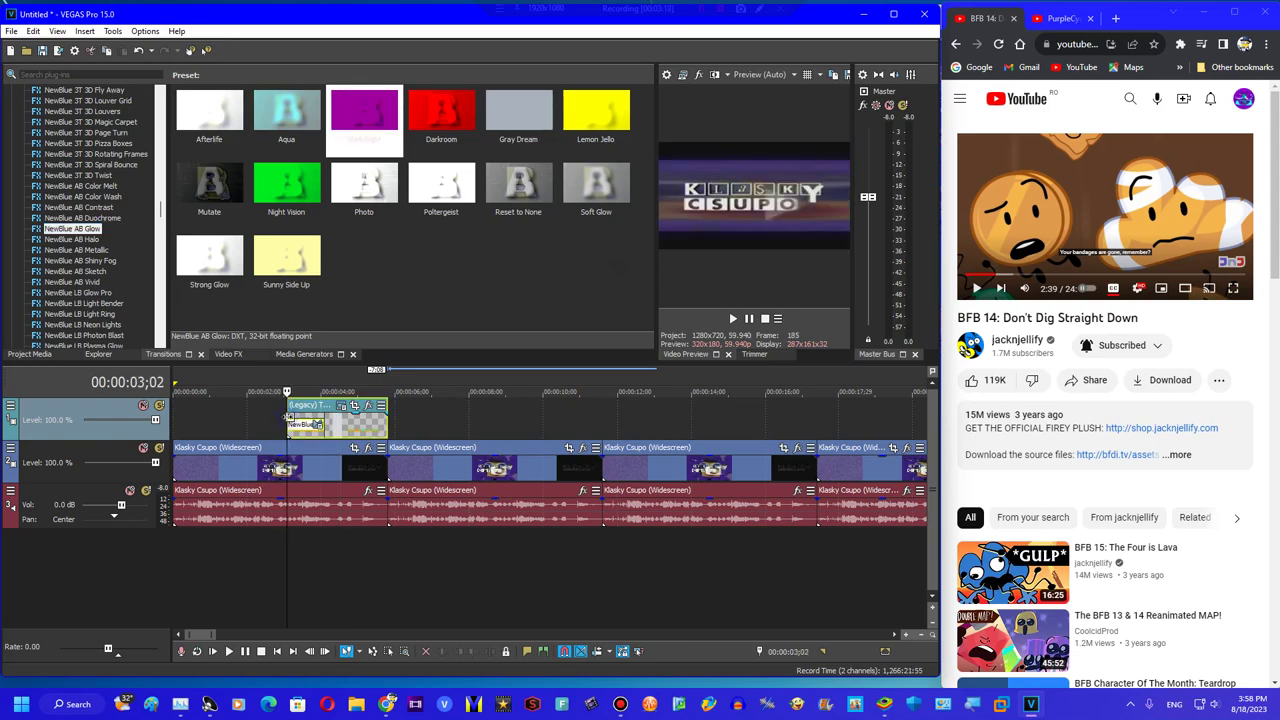
key("space")
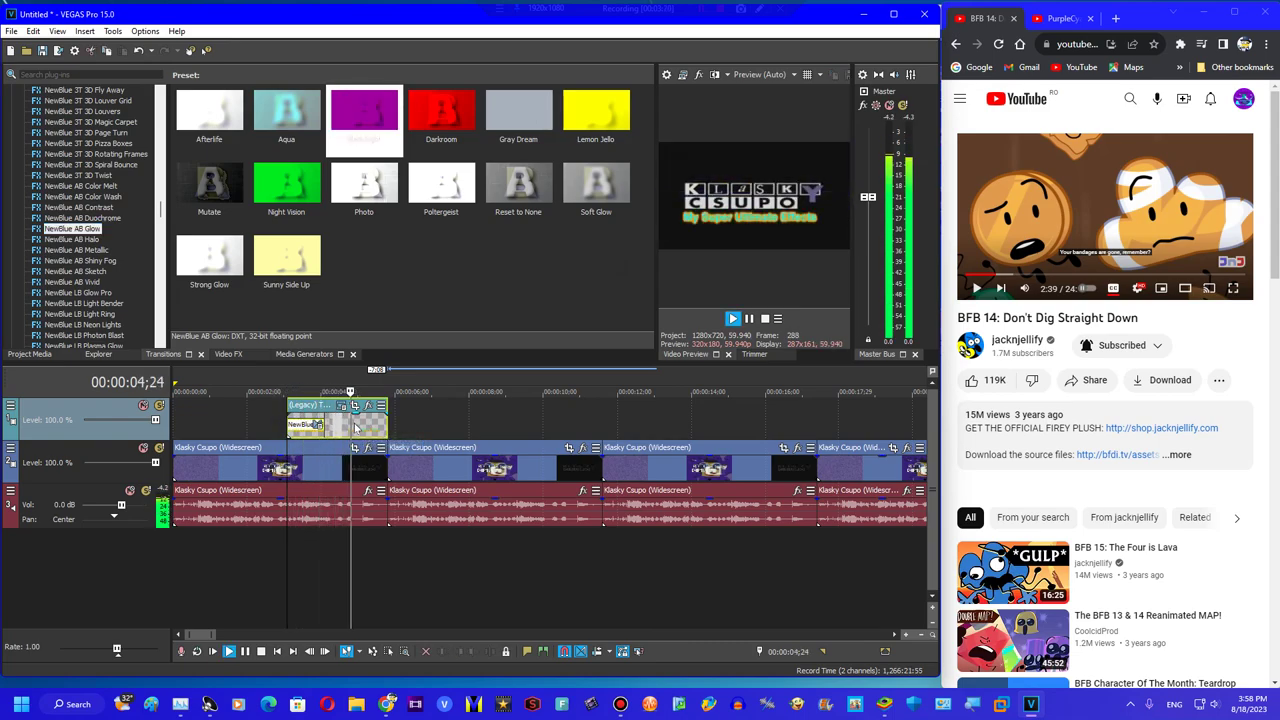
key("space")
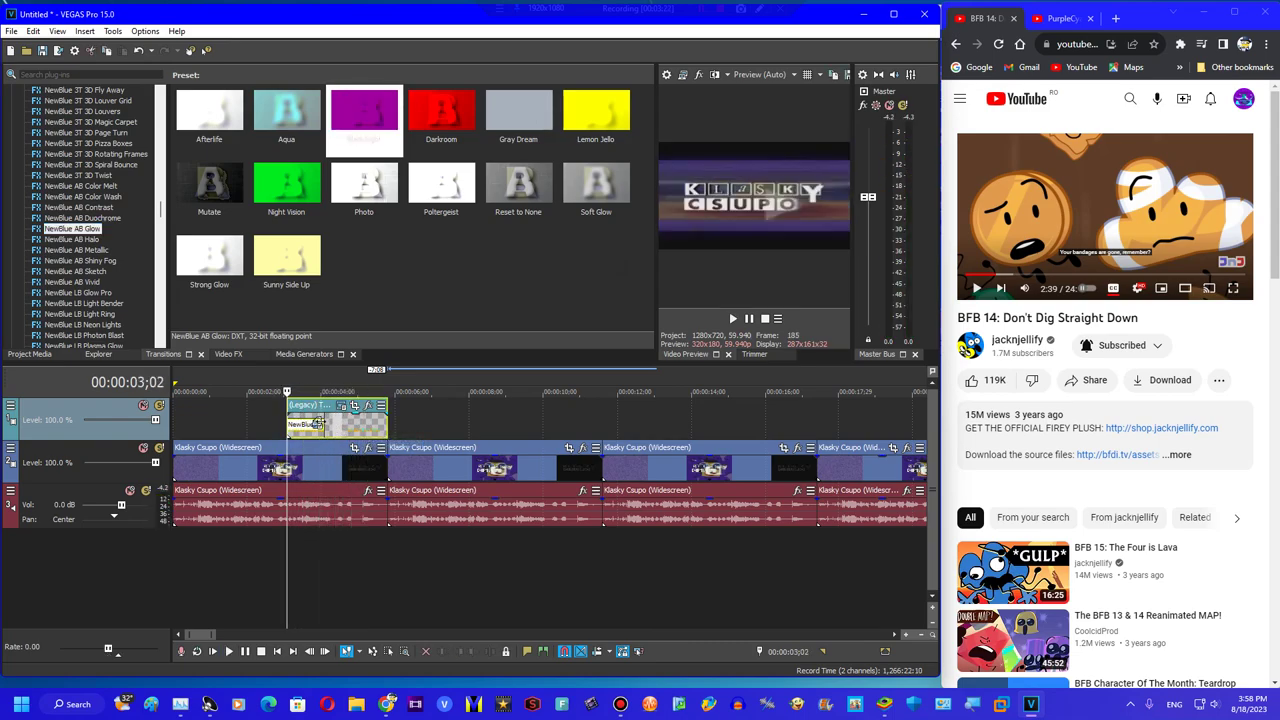
Remove the NewBlue AB Glow transition from the title's start after checking its settings
left_click(158, 321)
right_click(303, 420)
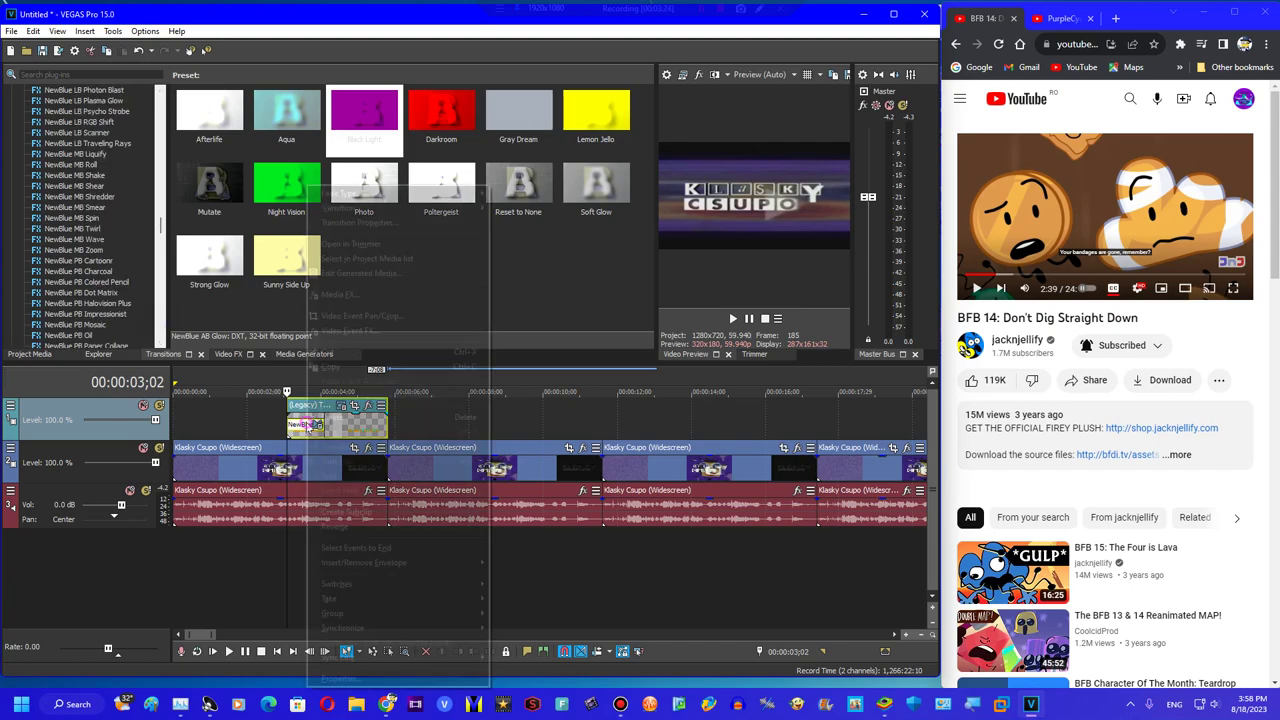
left_click(304, 424)
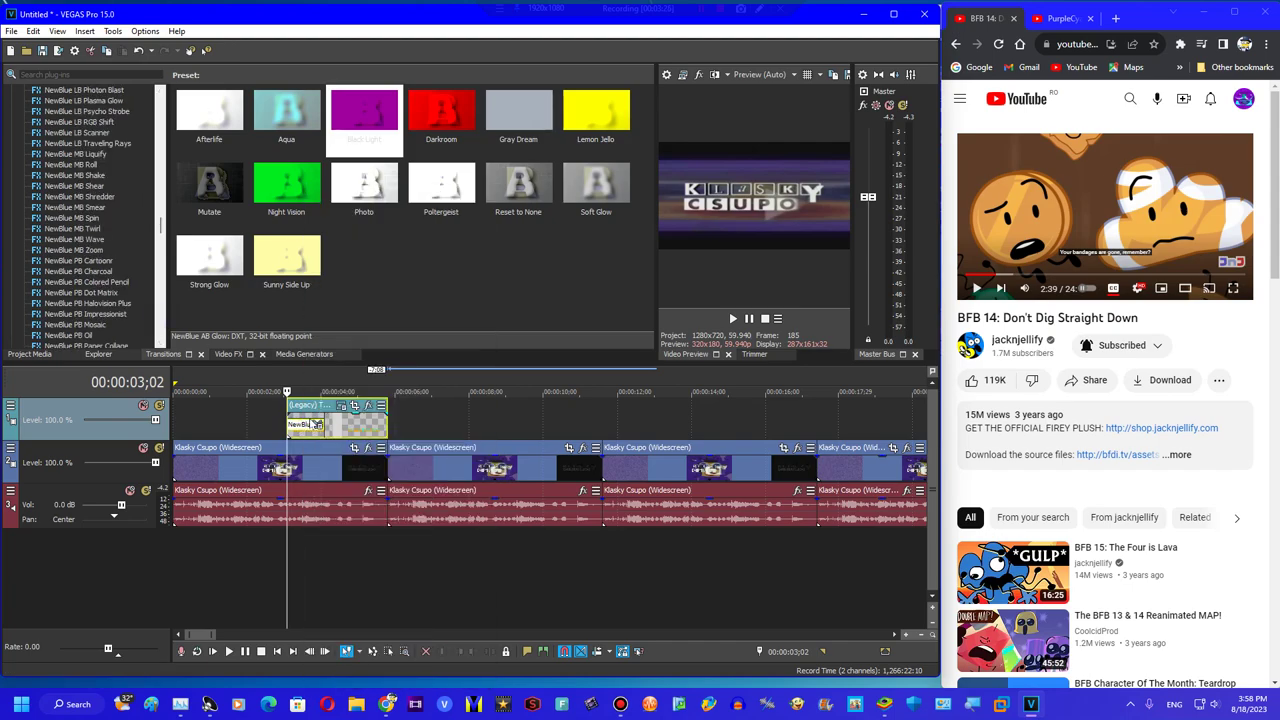
left_click(312, 425)
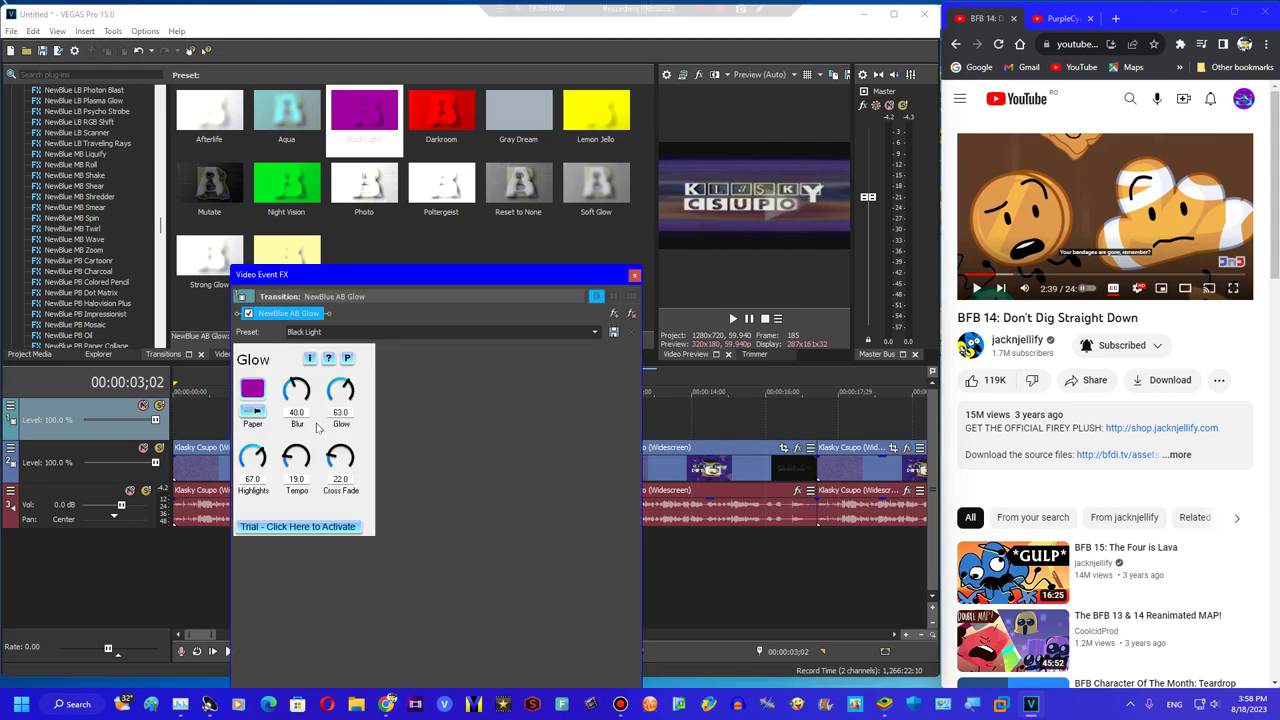
left_click(634, 275)
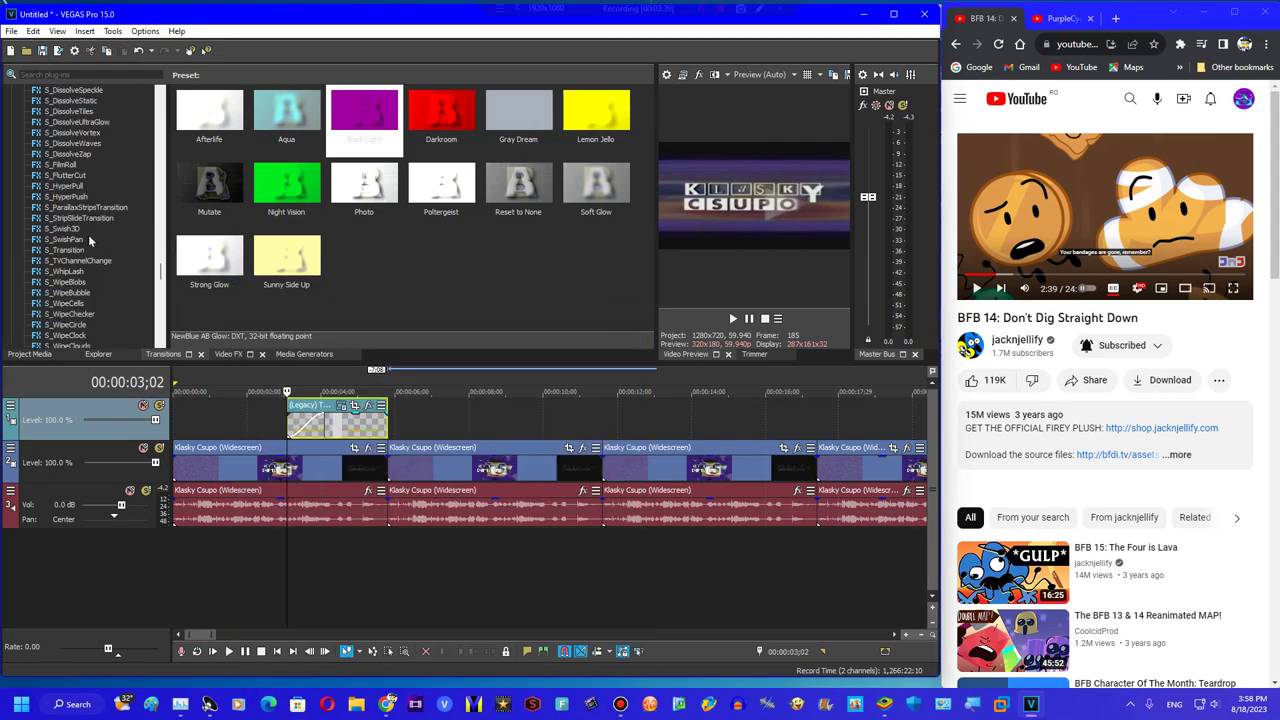
Examine the BCC transitions for the title, including Directional Blur Dissolve, Dissolve, Light Leaks Dissolve, Prism Dissolve and Radial Wipe
scroll(83, 259, "up", 15)
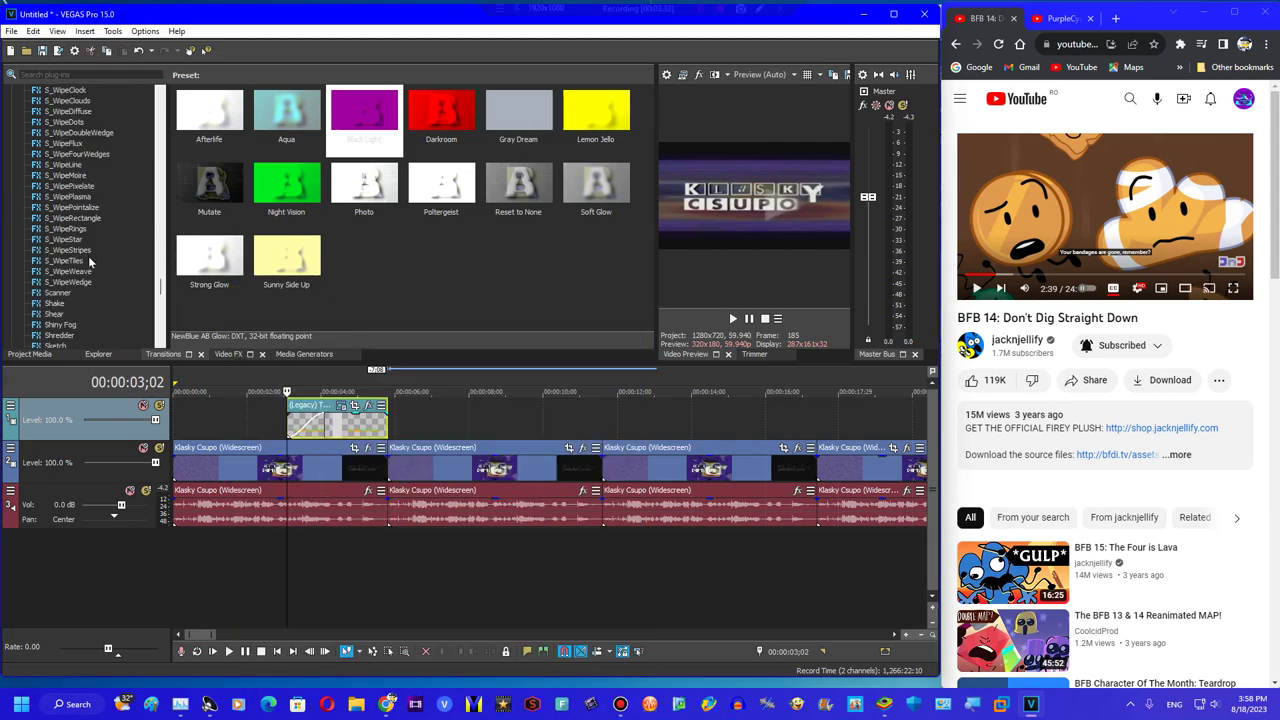
scroll(86, 200, "up", 10)
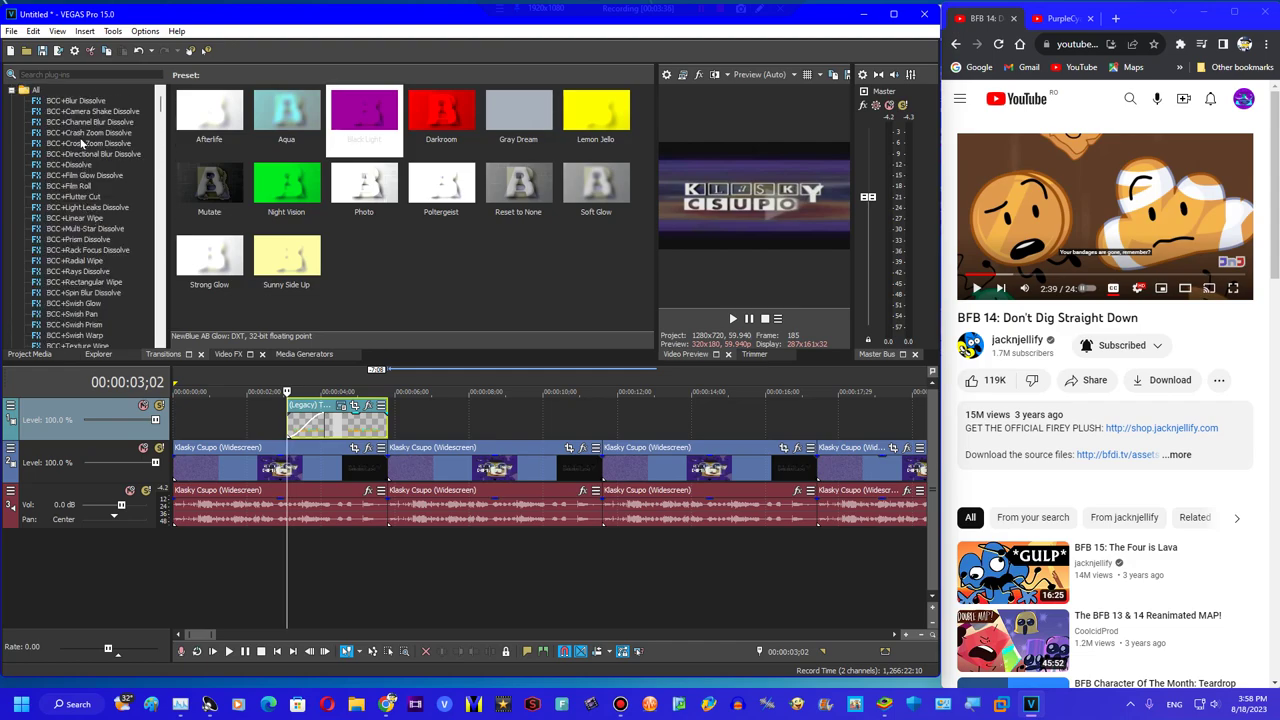
left_click(82, 144)
left_click(77, 154)
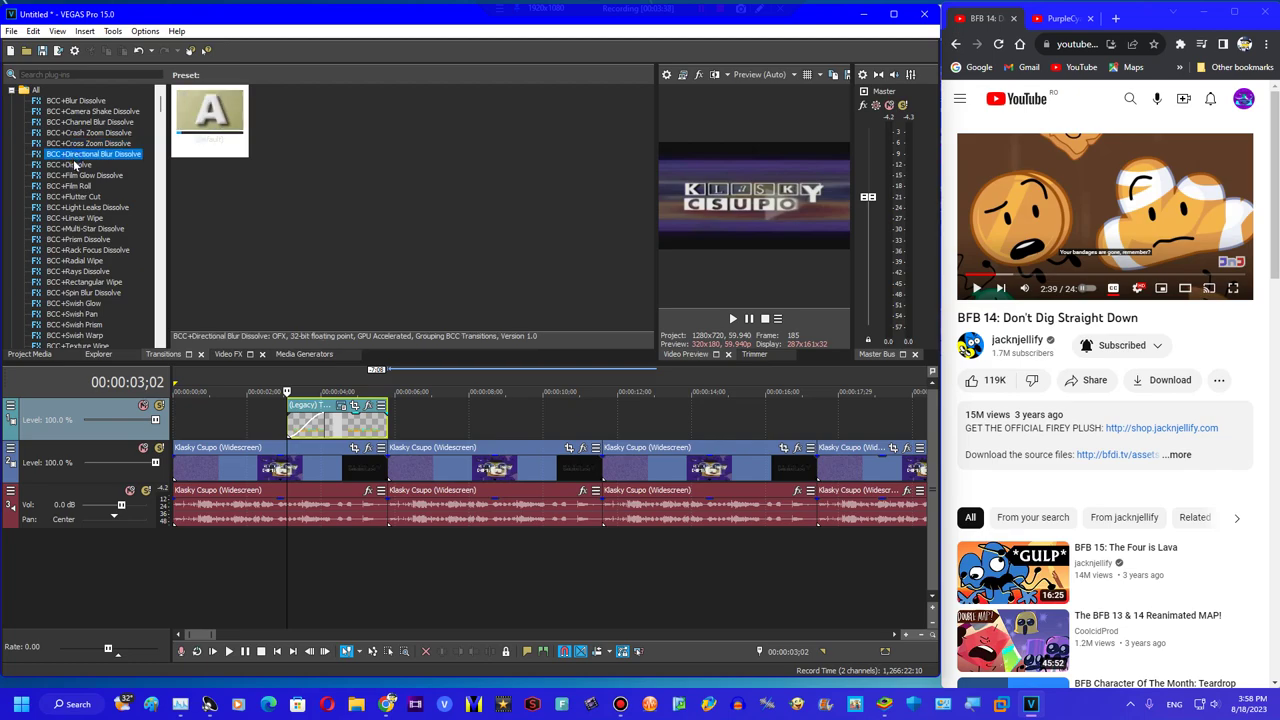
left_click(75, 165)
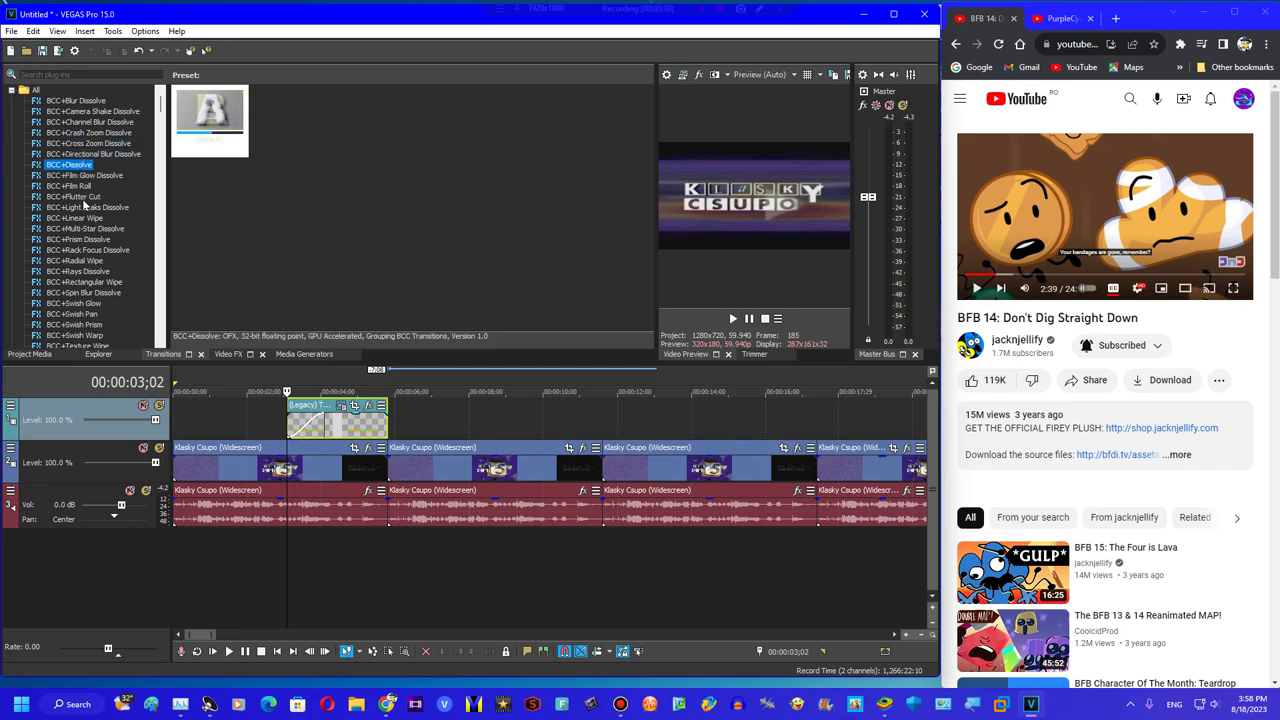
left_click(85, 206)
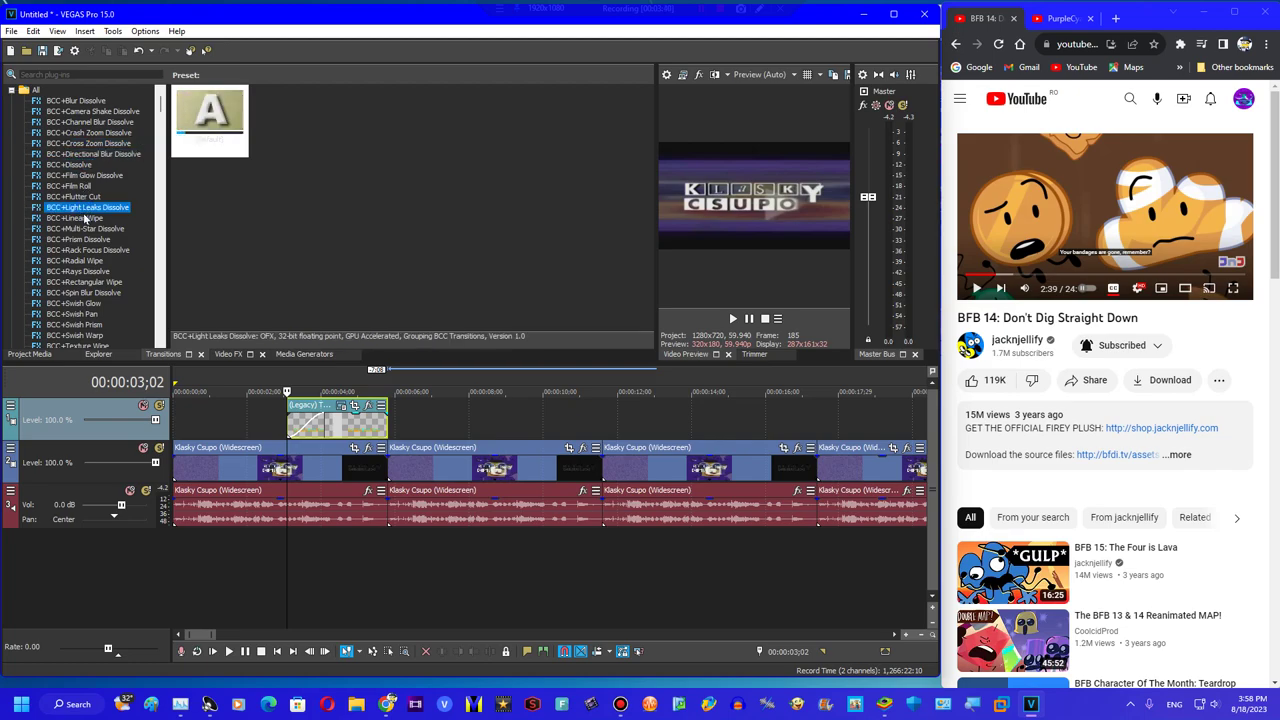
left_click(86, 239)
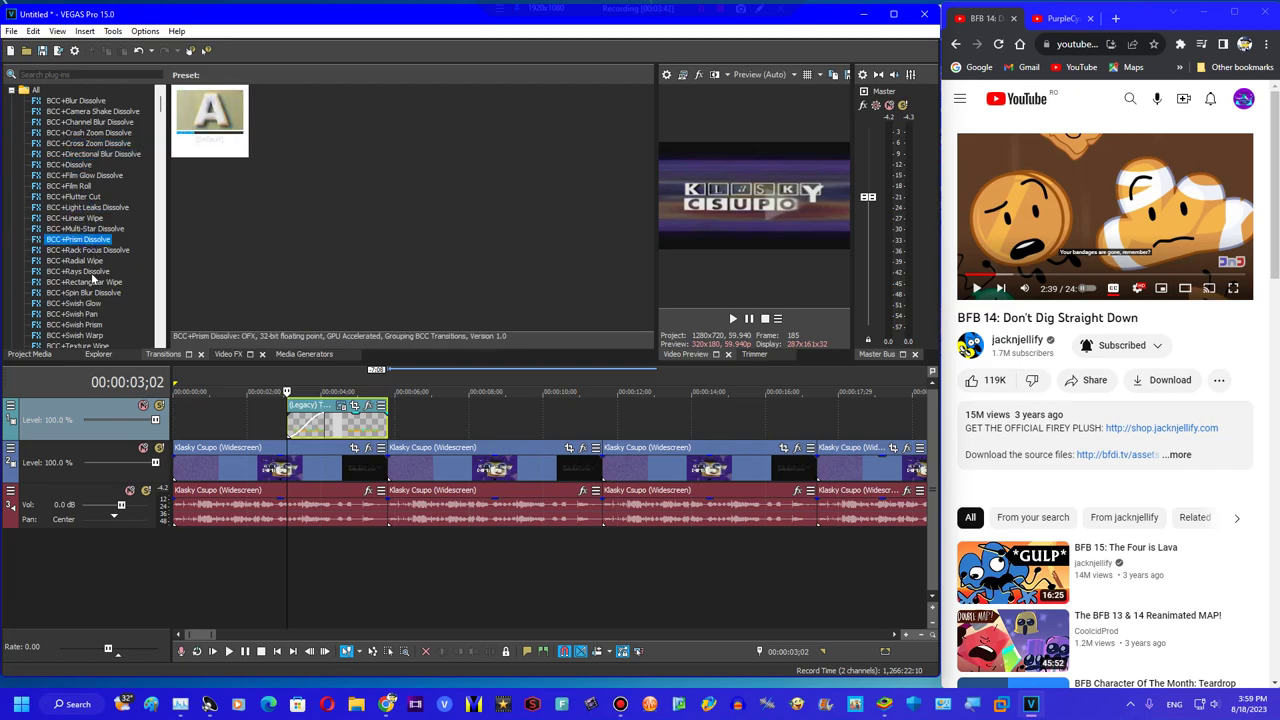
left_click(88, 261)
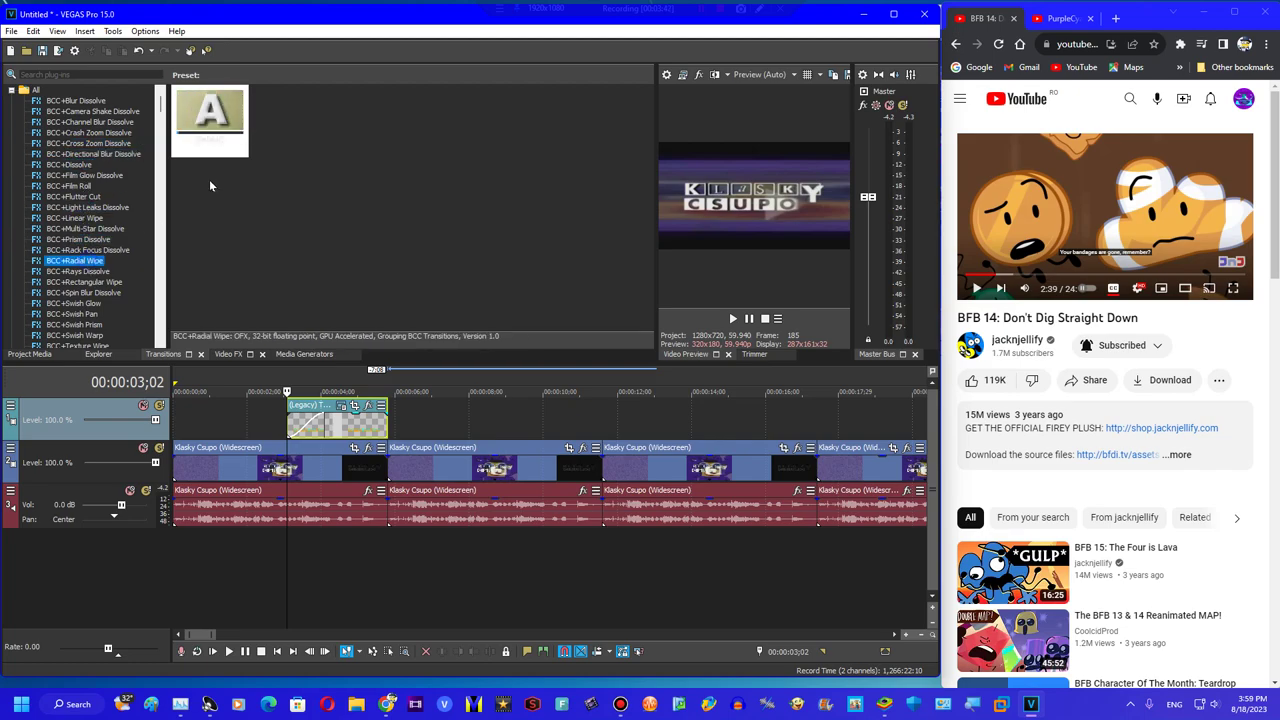
Apply the BCC+Rays Dissolve transition with the Default preset to the title's start and play it from 00:00:03;02
left_click(78, 271)
left_click_drag(210, 118, 318, 415)
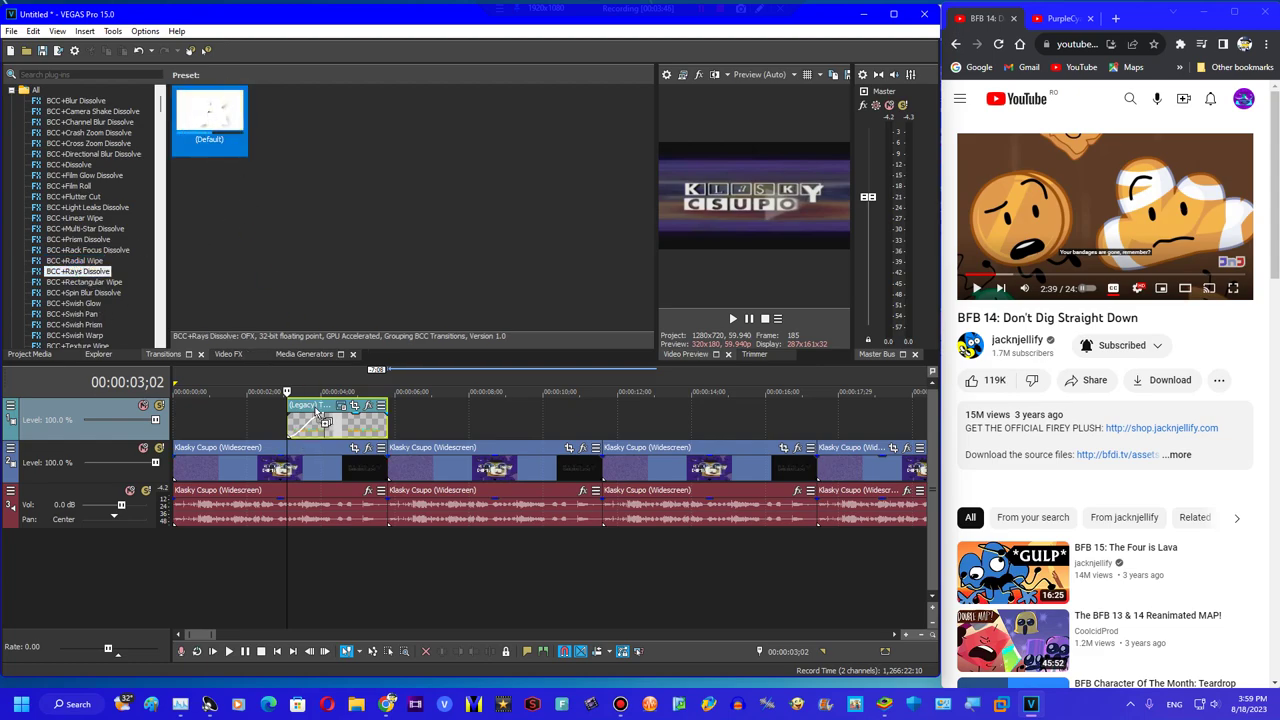
left_click(640, 277)
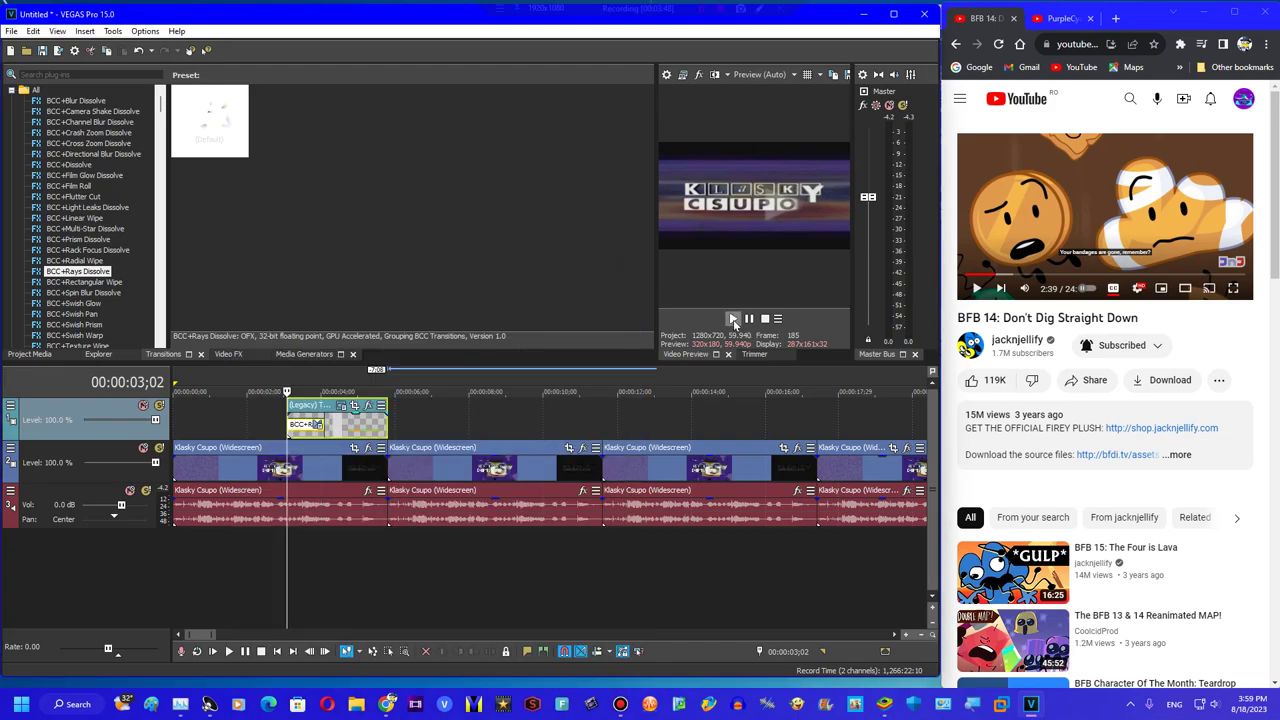
left_click(735, 320)
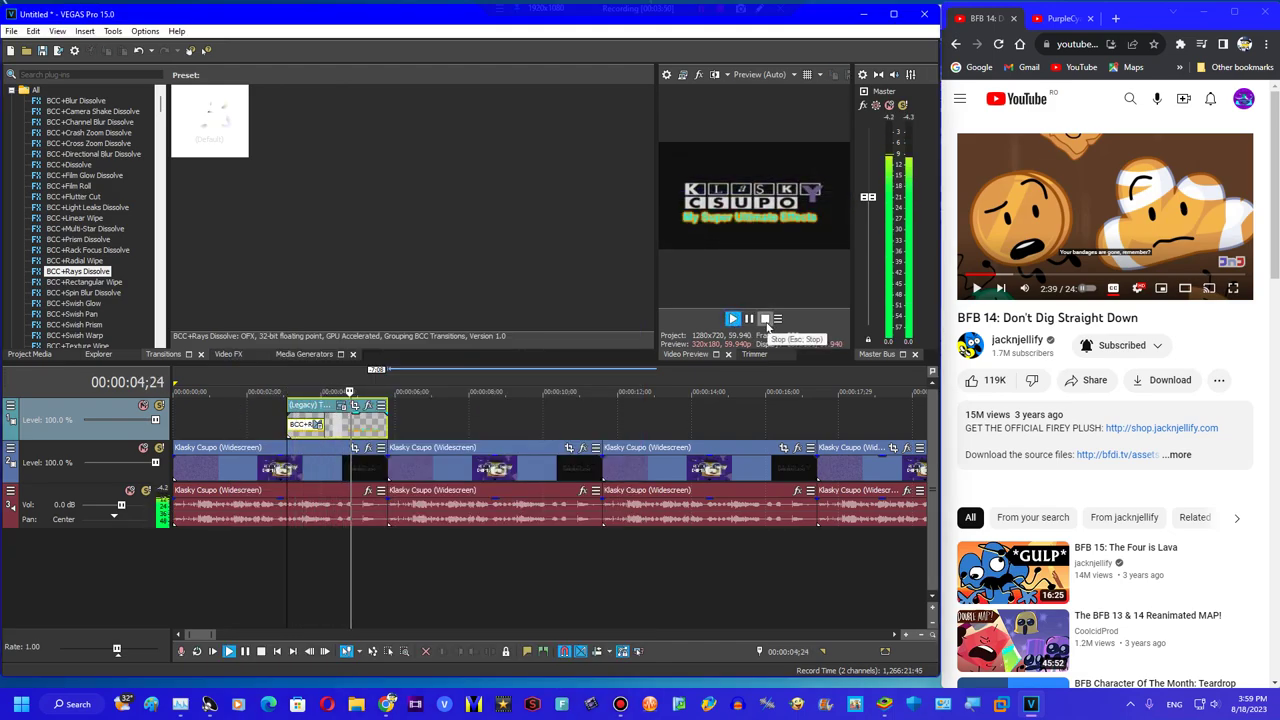
left_click(766, 321)
Add a short fade-out at the title's end and play it back
left_click(357, 434)
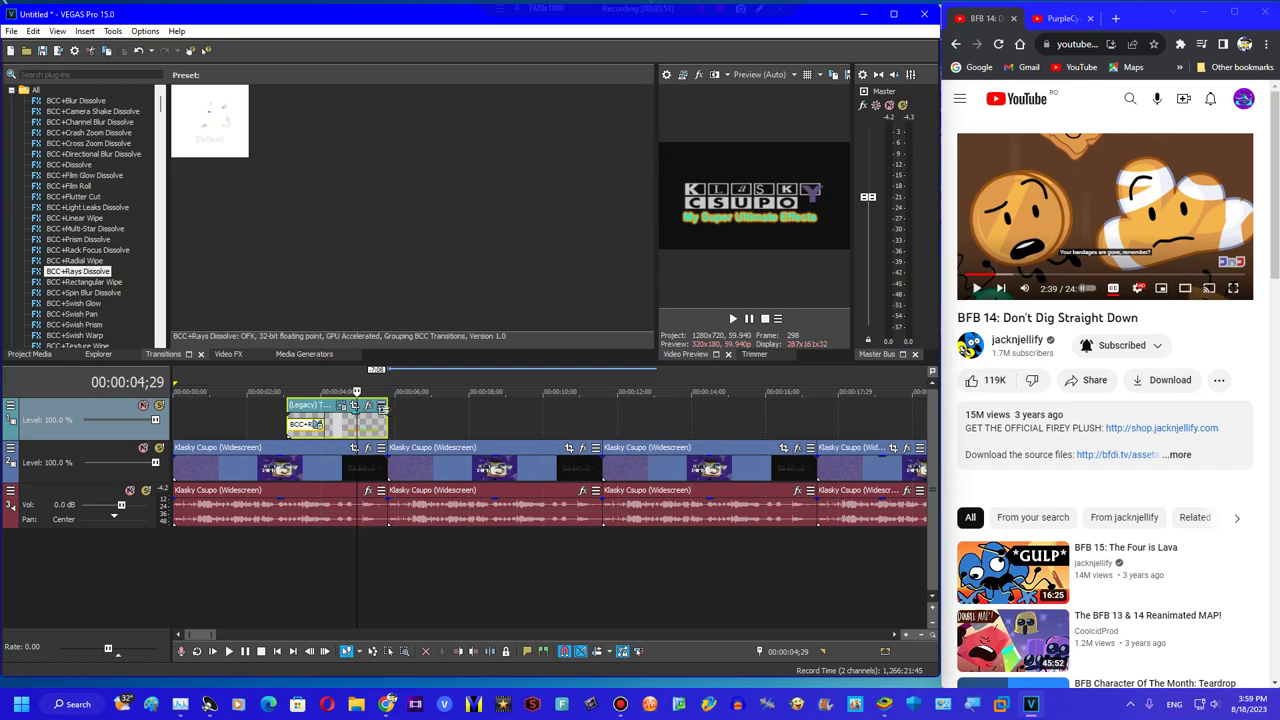
left_click(386, 410)
left_click(359, 430)
key("space")
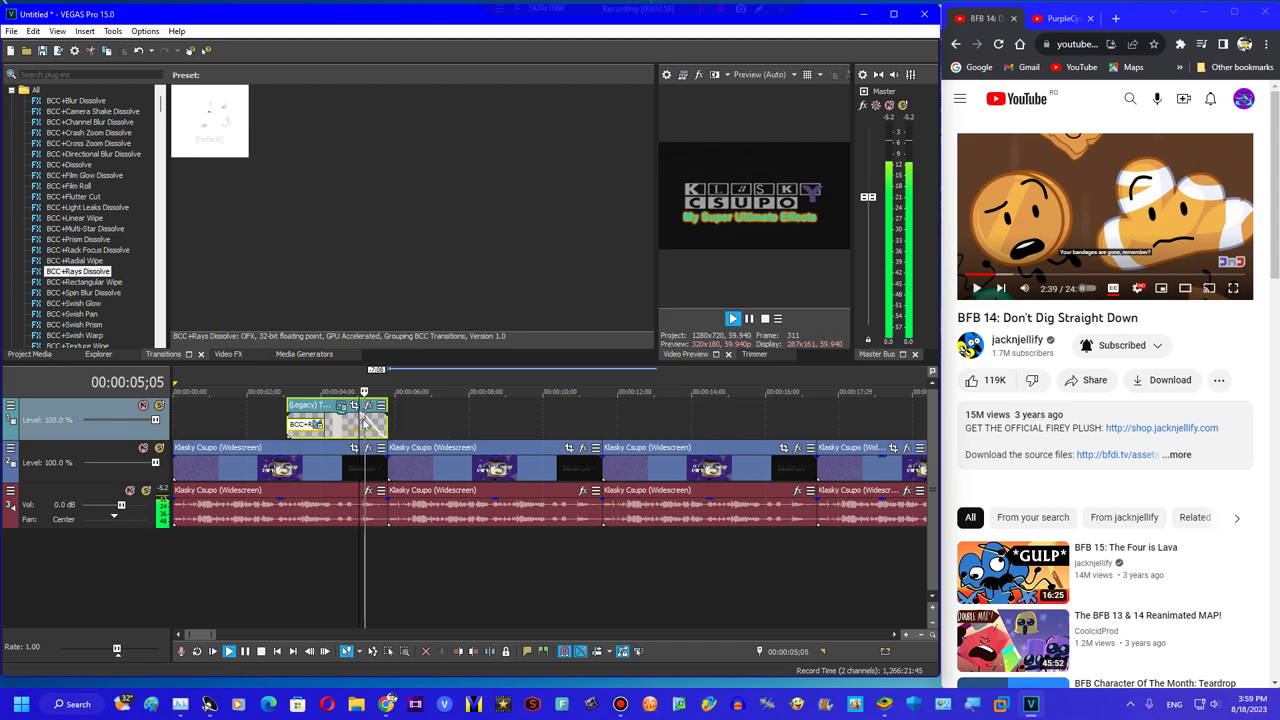
left_click(465, 425)
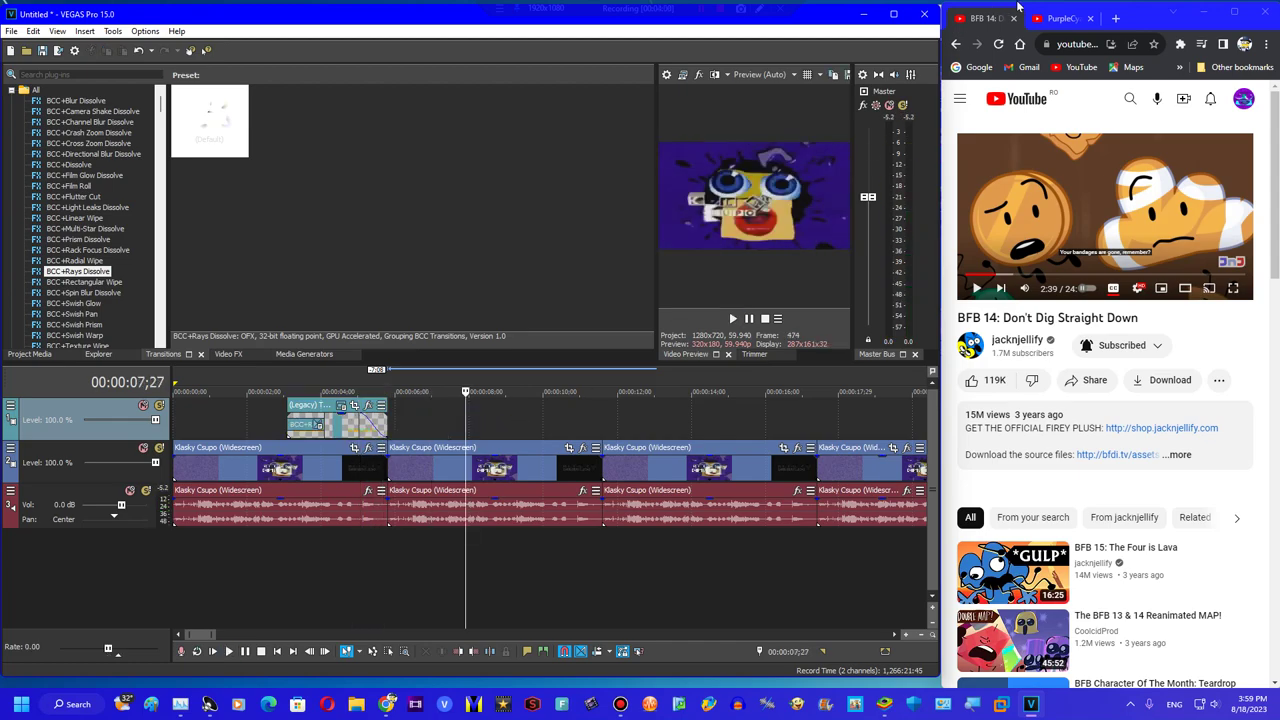
Set the second clip's audio to the élastique time stretch method with Efficient stretch attributes
right_click(497, 541)
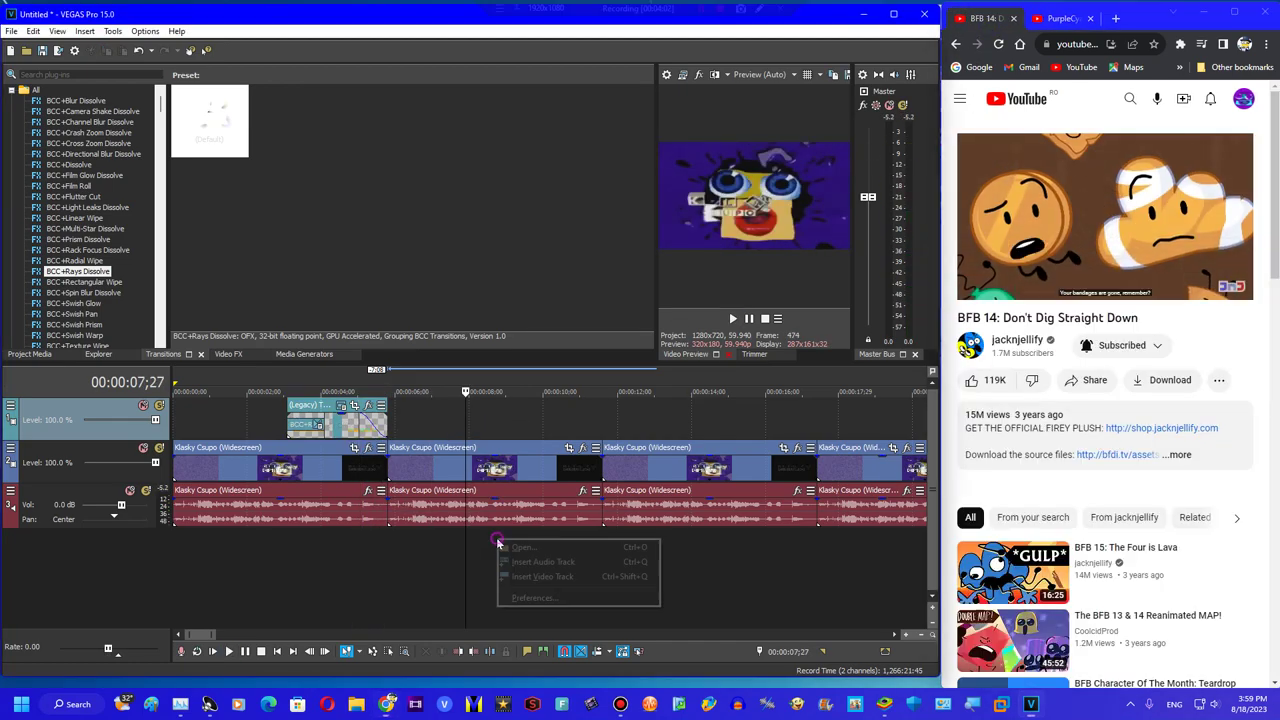
right_click(477, 504)
left_click(502, 486)
left_click(509, 280)
left_click(477, 301)
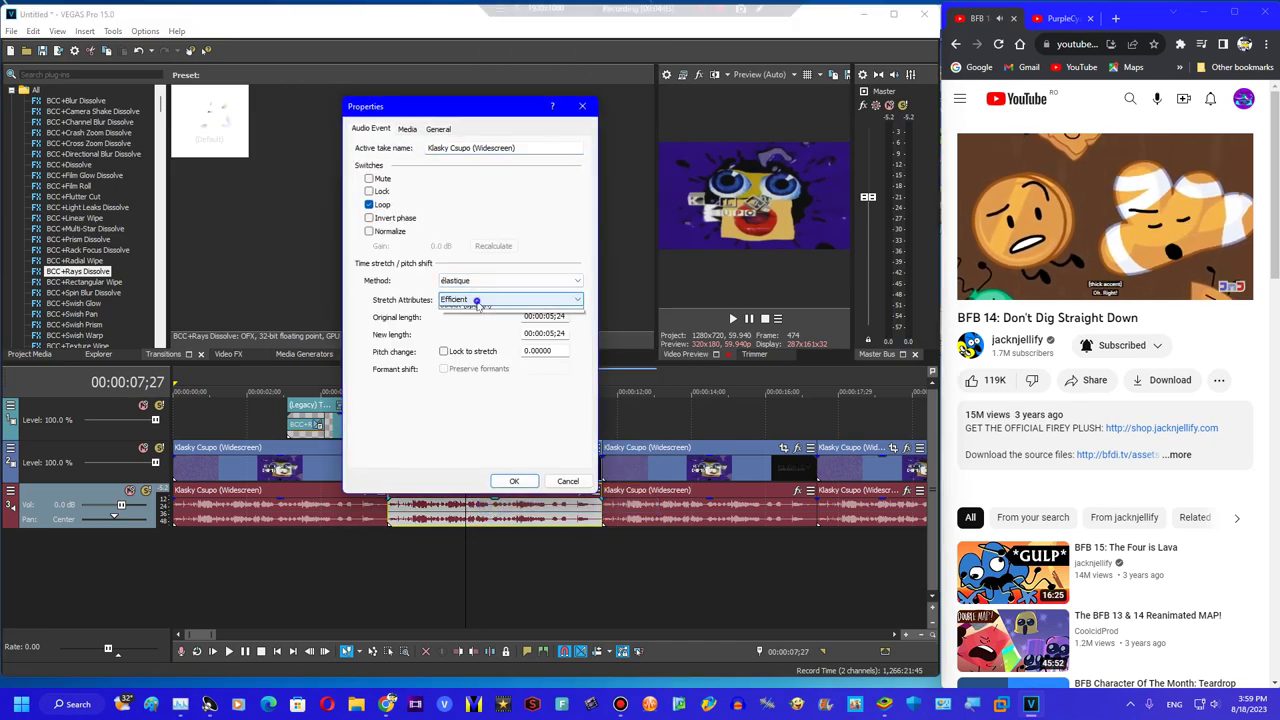
left_click(512, 481)
Copy the second clip's audio event and paste its event attributes onto the audio events through the end of the track
right_click(502, 507)
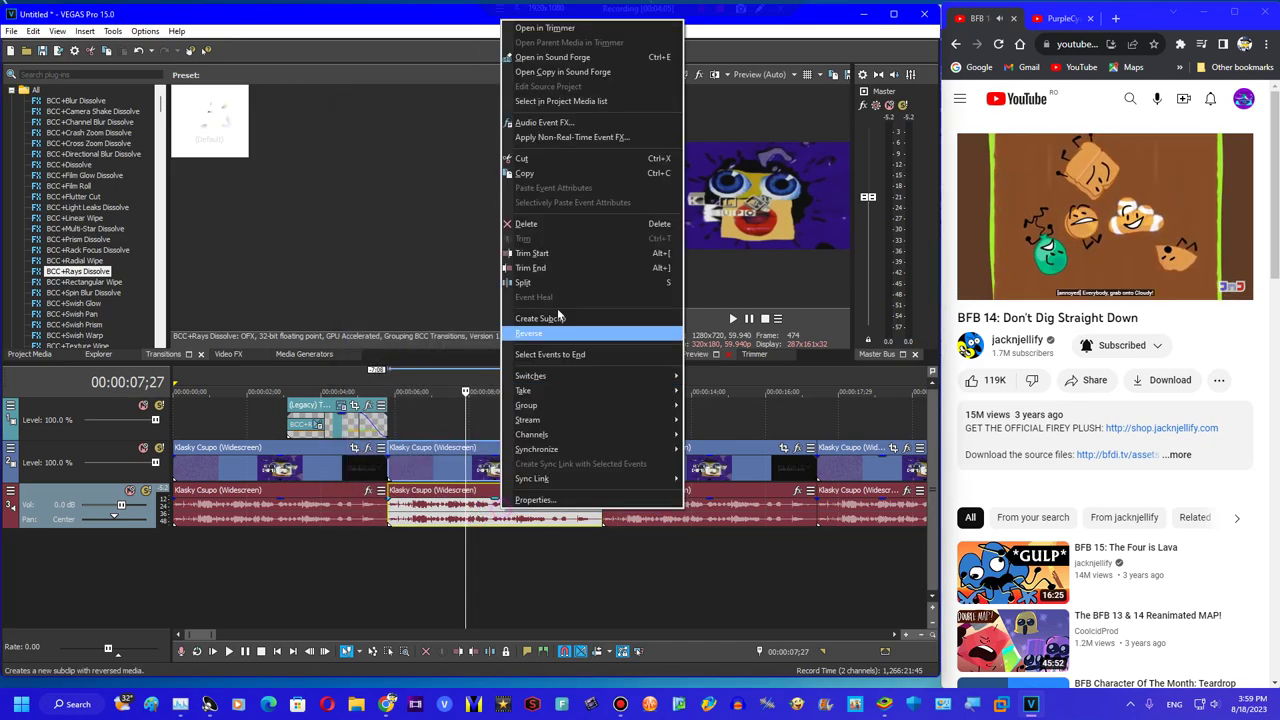
left_click(534, 180)
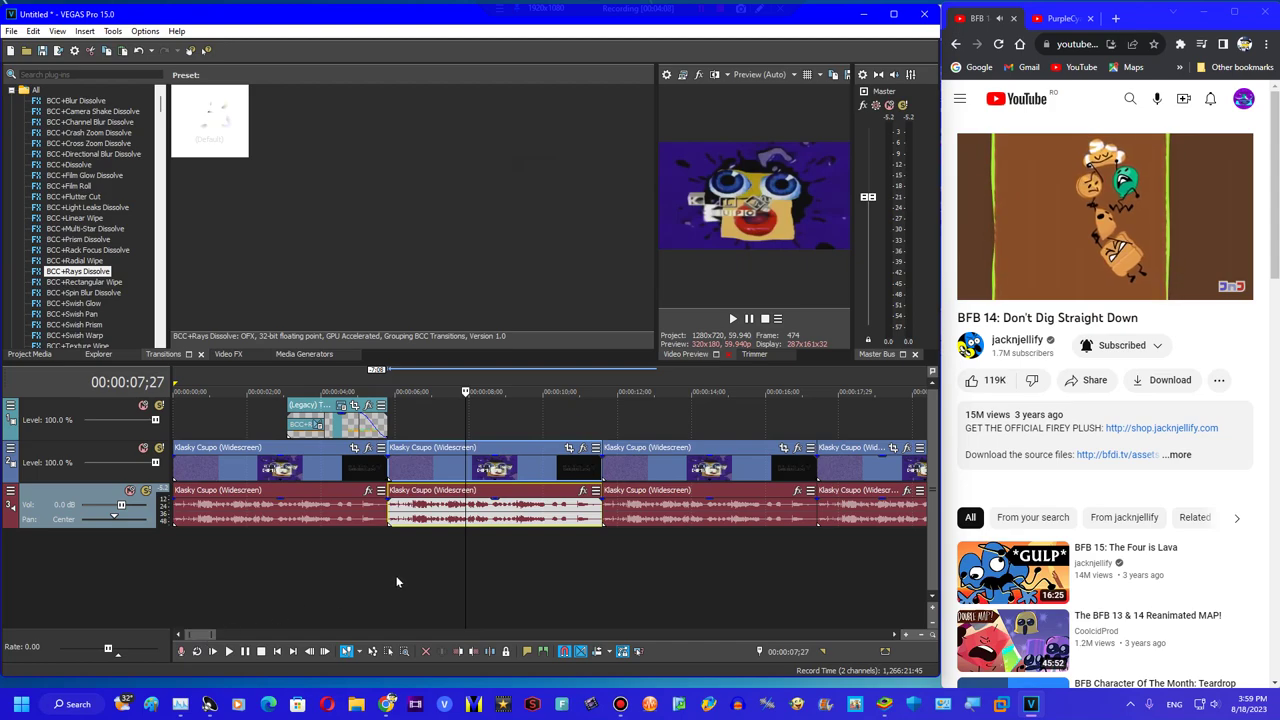
left_click_drag(203, 636, 890, 636)
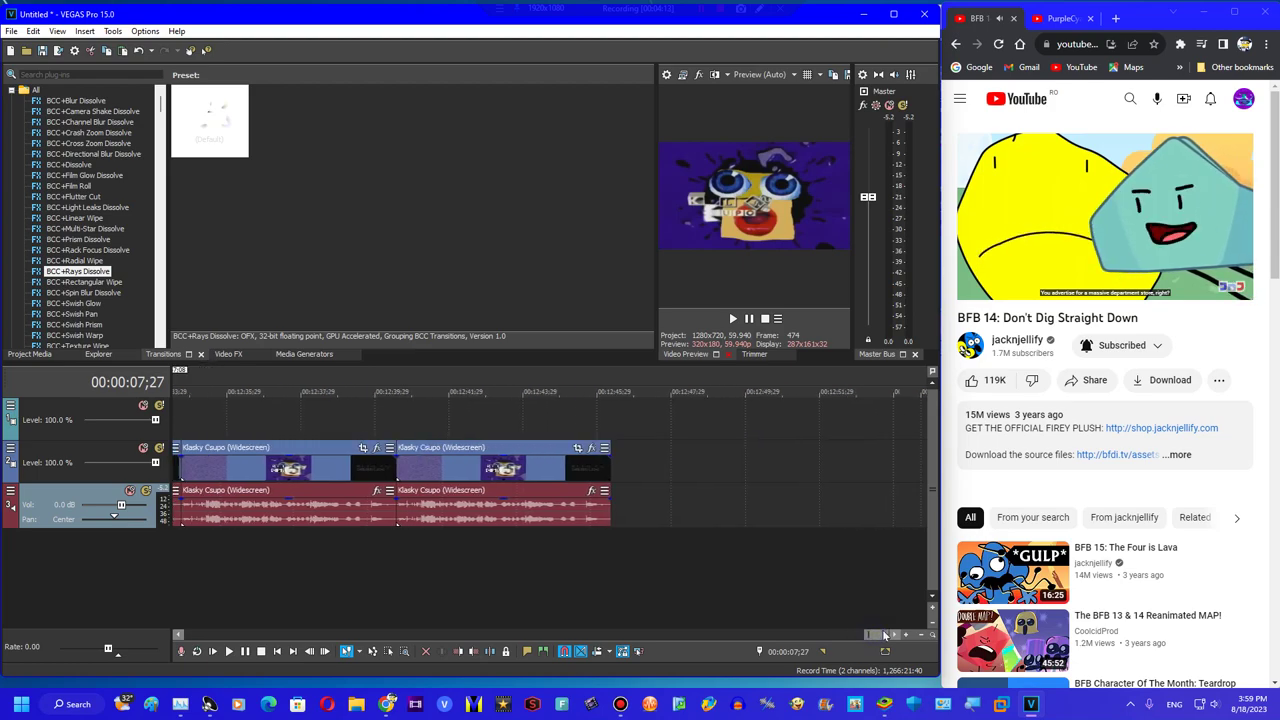
right_click(506, 505)
left_click(577, 190)
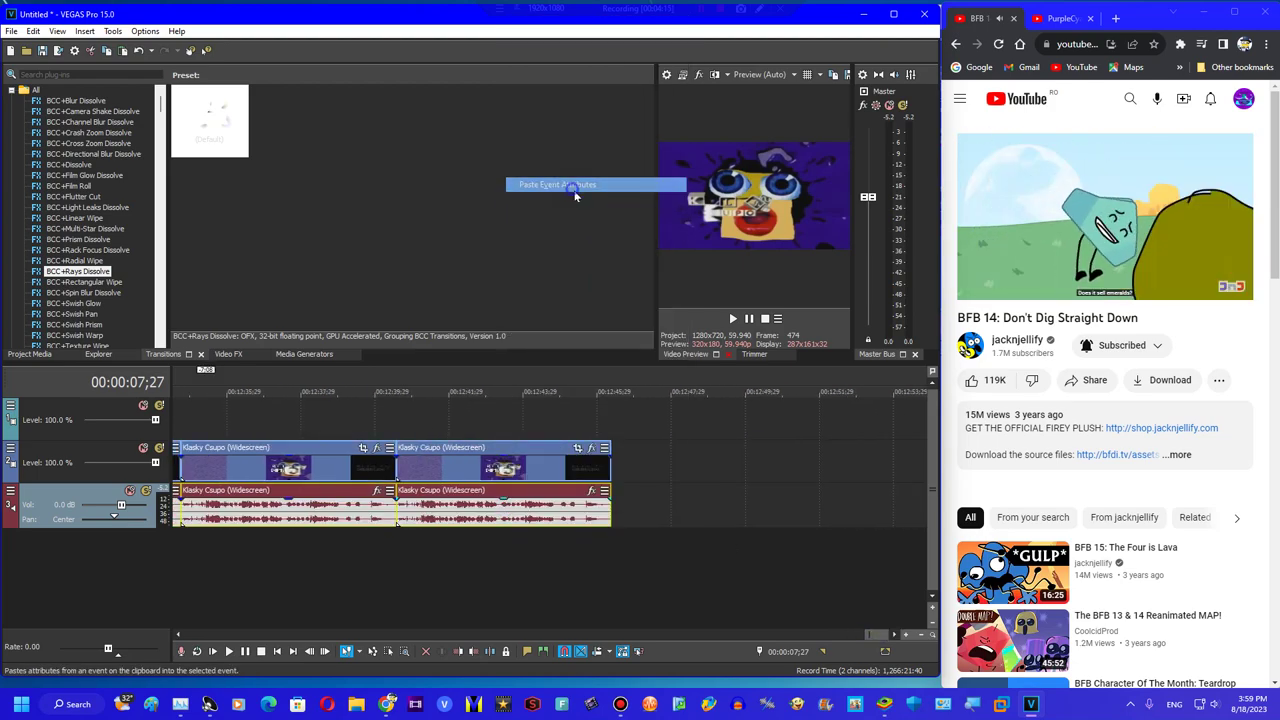
Duplicate the second clip's audio onto a new audio track directly below the original and pitch-shift the copy
left_click(787, 627)
scroll(645, 527, "down", 4)
scroll(634, 541, "down", 4)
left_click_drag(676, 634, 460, 627)
scroll(451, 586, "up", 3)
left_click_drag(806, 634, 23, 575)
left_click(219, 504)
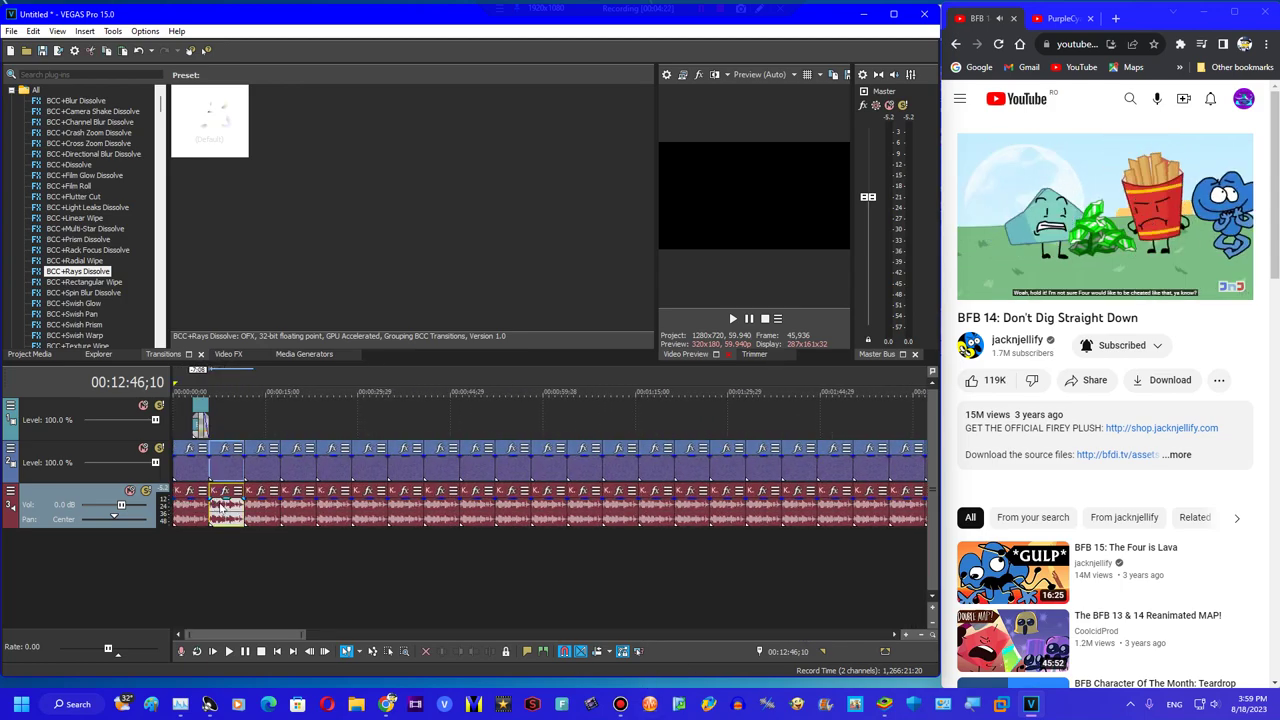
left_click(219, 505)
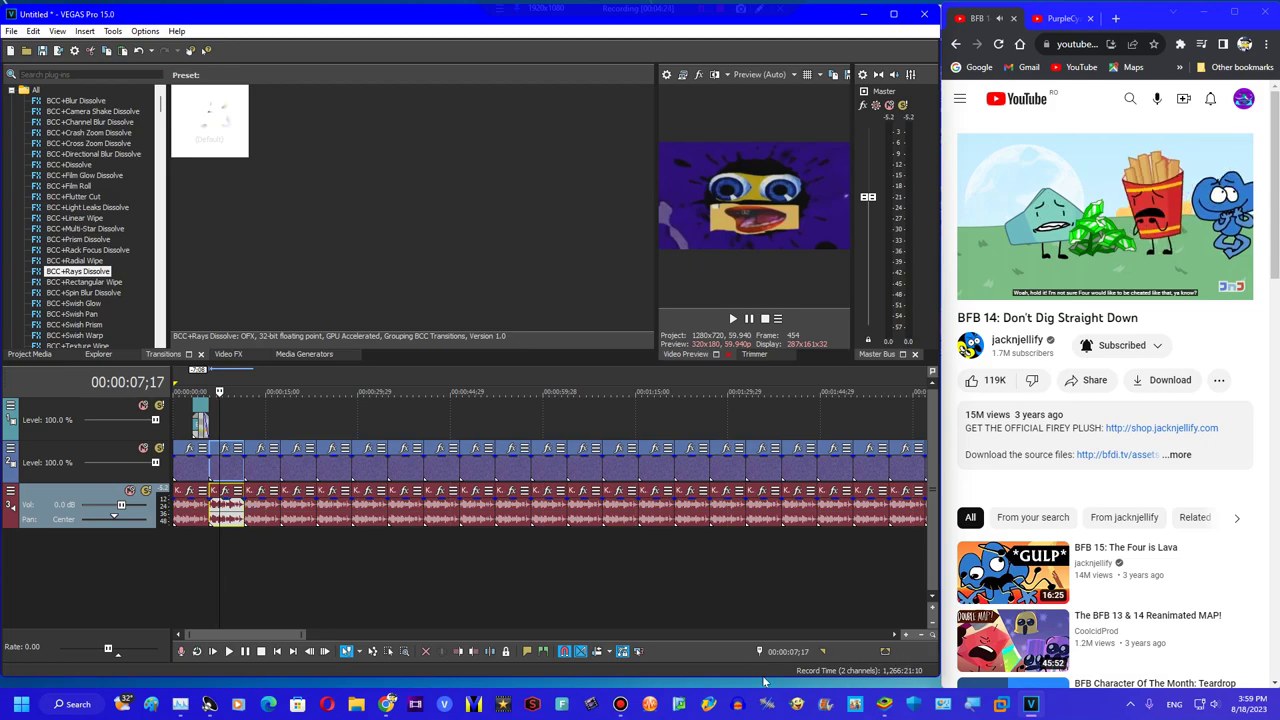
right_click(228, 519)
left_click(249, 560)
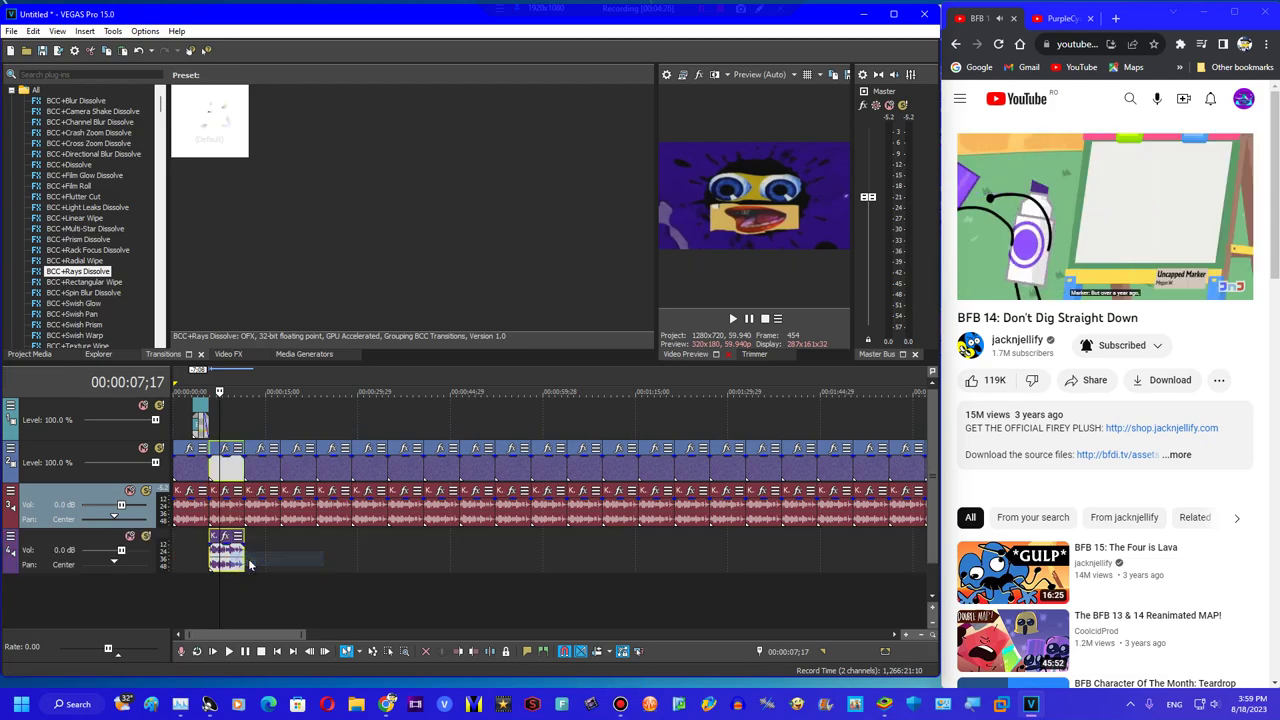
Play the second clip from its start at 00:00:05;24 to check the layered audio
left_click(212, 591)
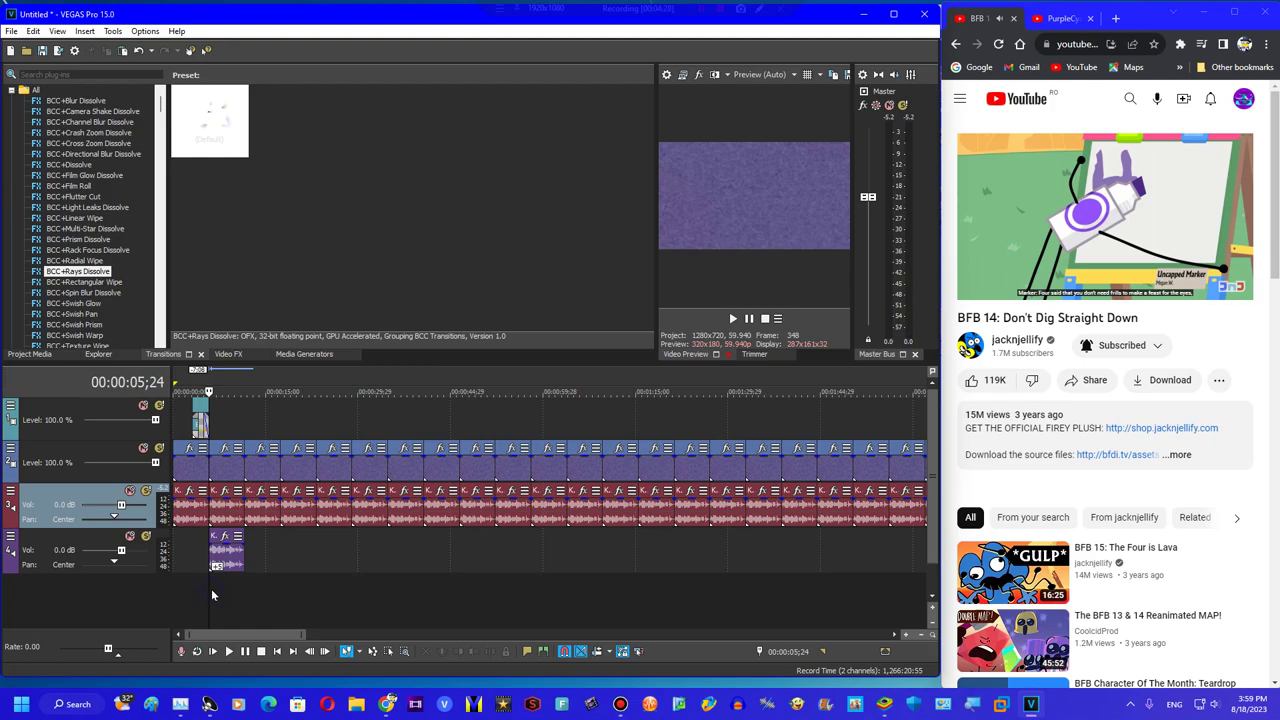
key("space")
left_click(228, 468)
key("Return")
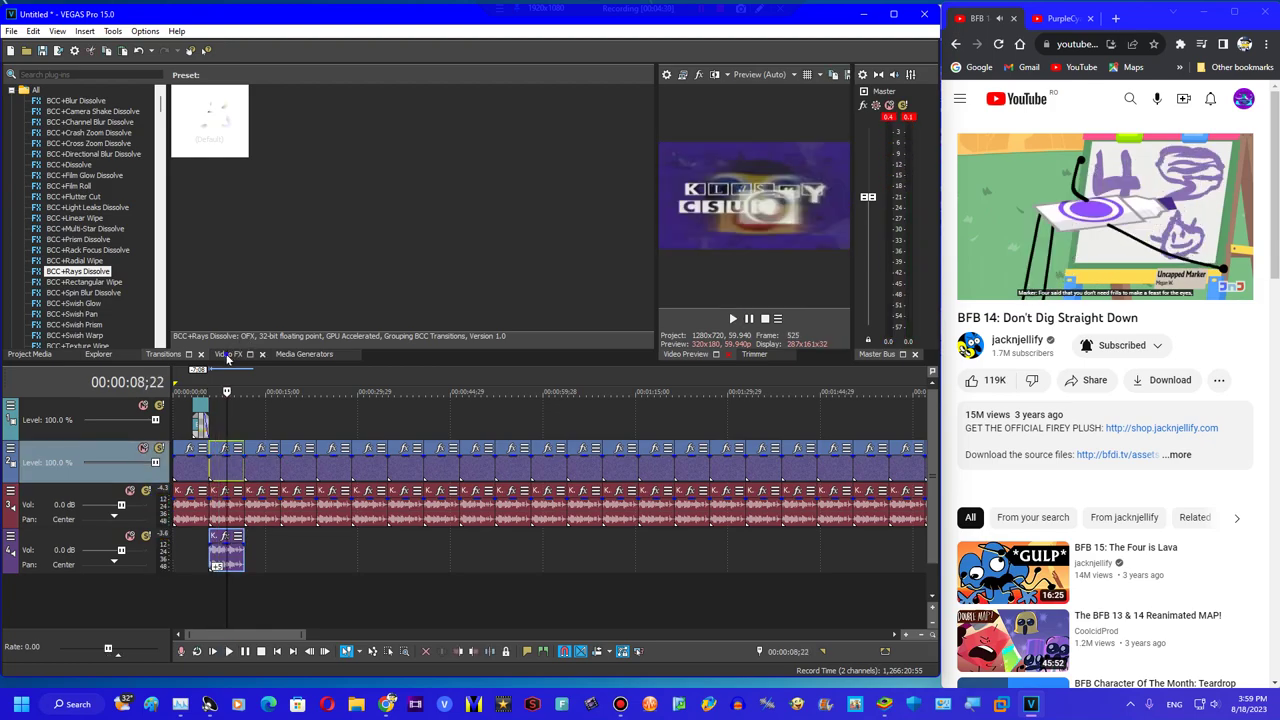
Apply the VEGAS Gradient Map video effect with the G Major 4 preset to the second clip
left_click(228, 354)
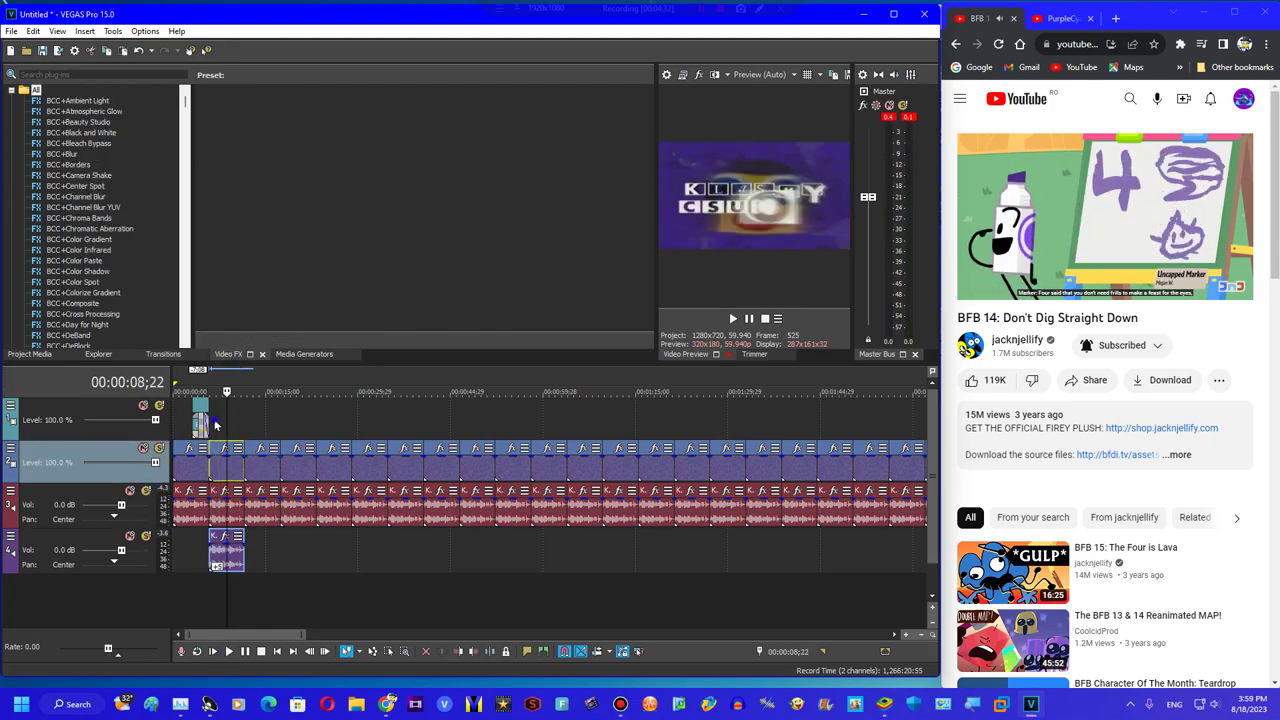
key("space")
scroll(70, 190, "down", 15)
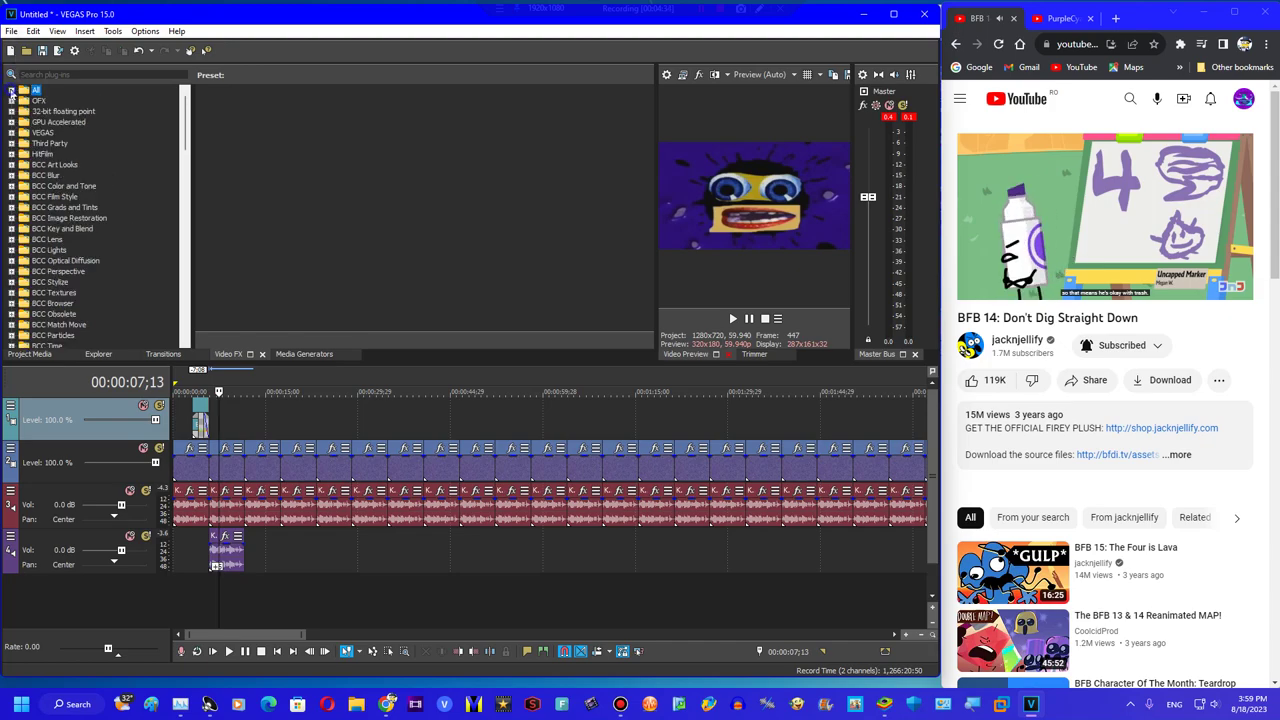
left_click(63, 186)
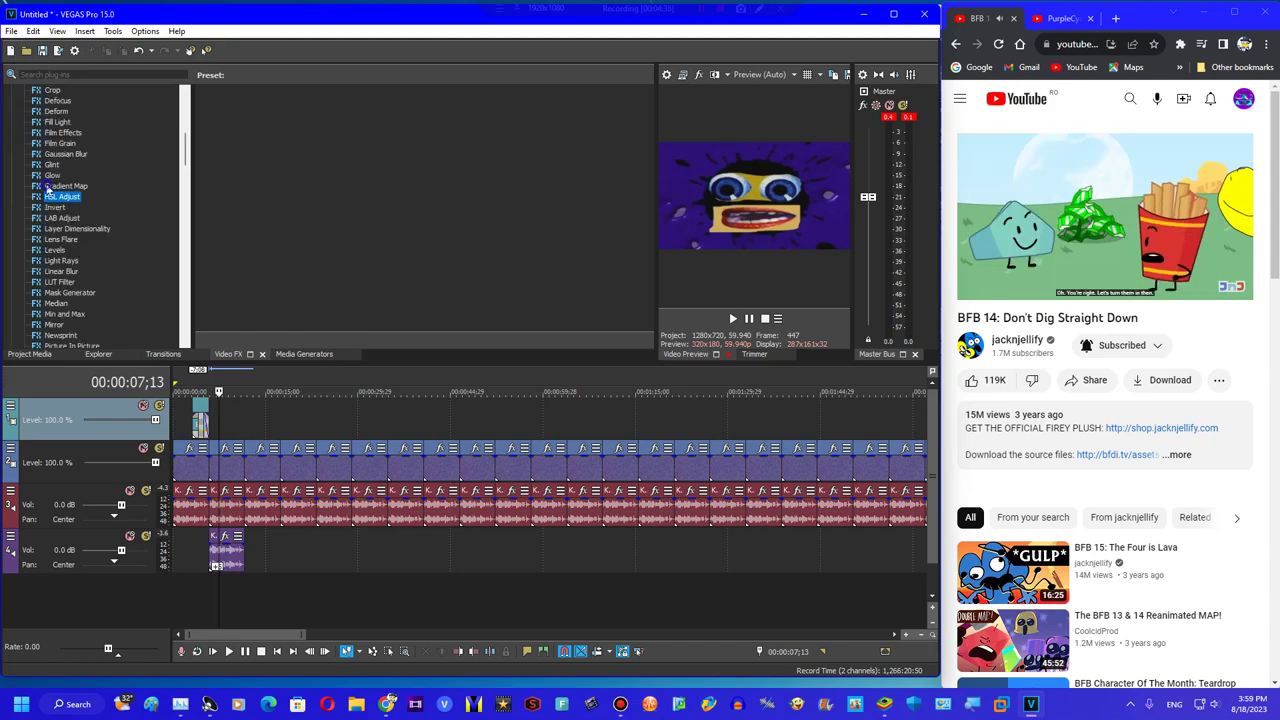
left_click_drag(230, 470, 230, 472)
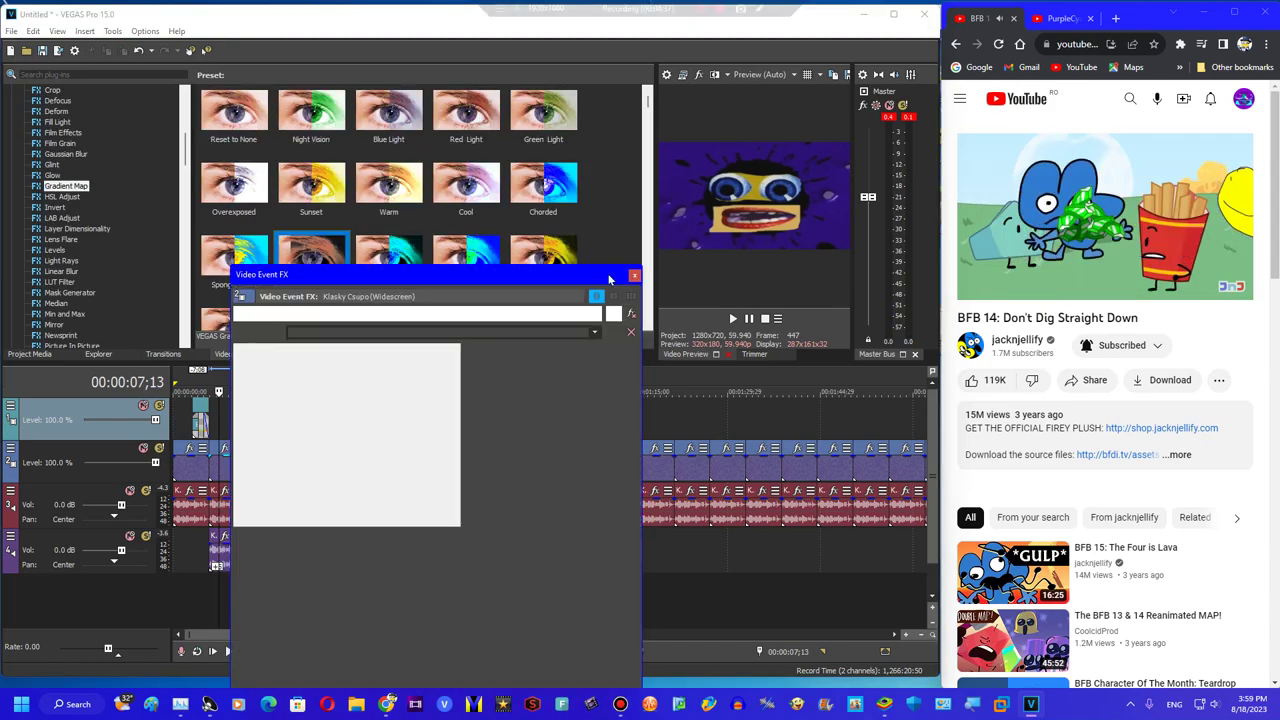
left_click(634, 278)
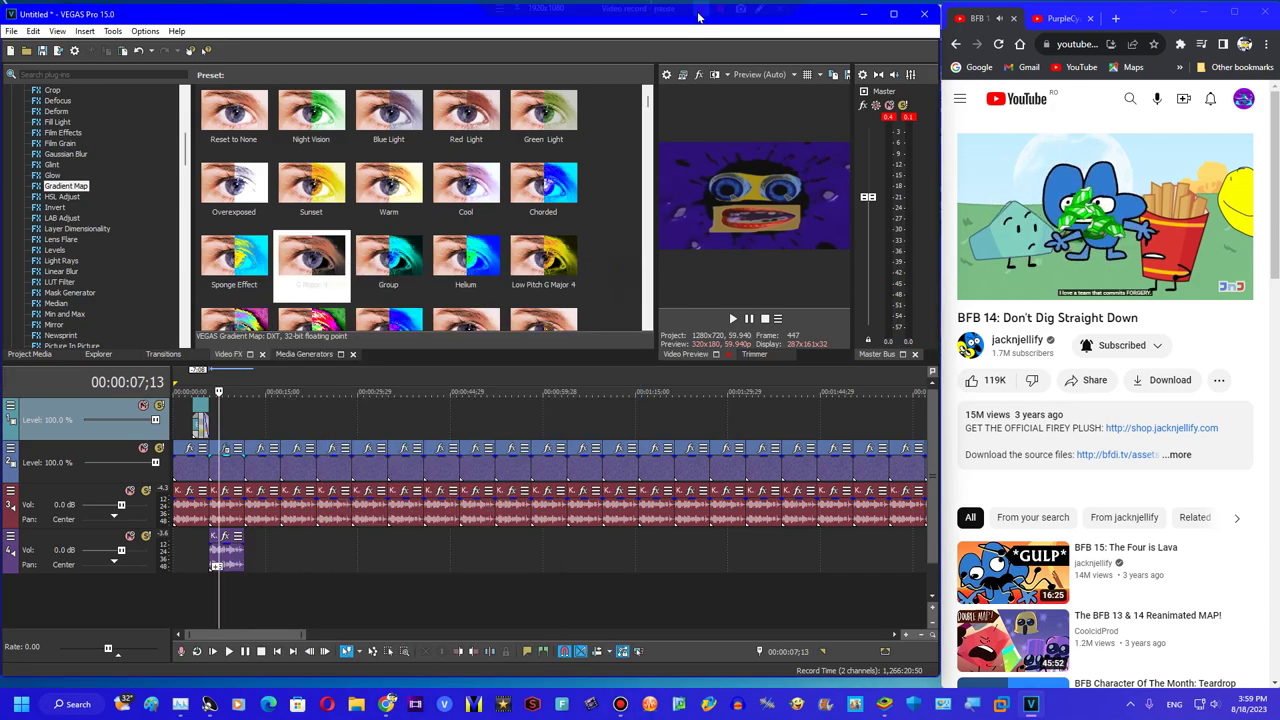
Apply the VEGAS Color Curves effect with a G Major 5 variant preset to the third clip, following the effects list
left_click(259, 521)
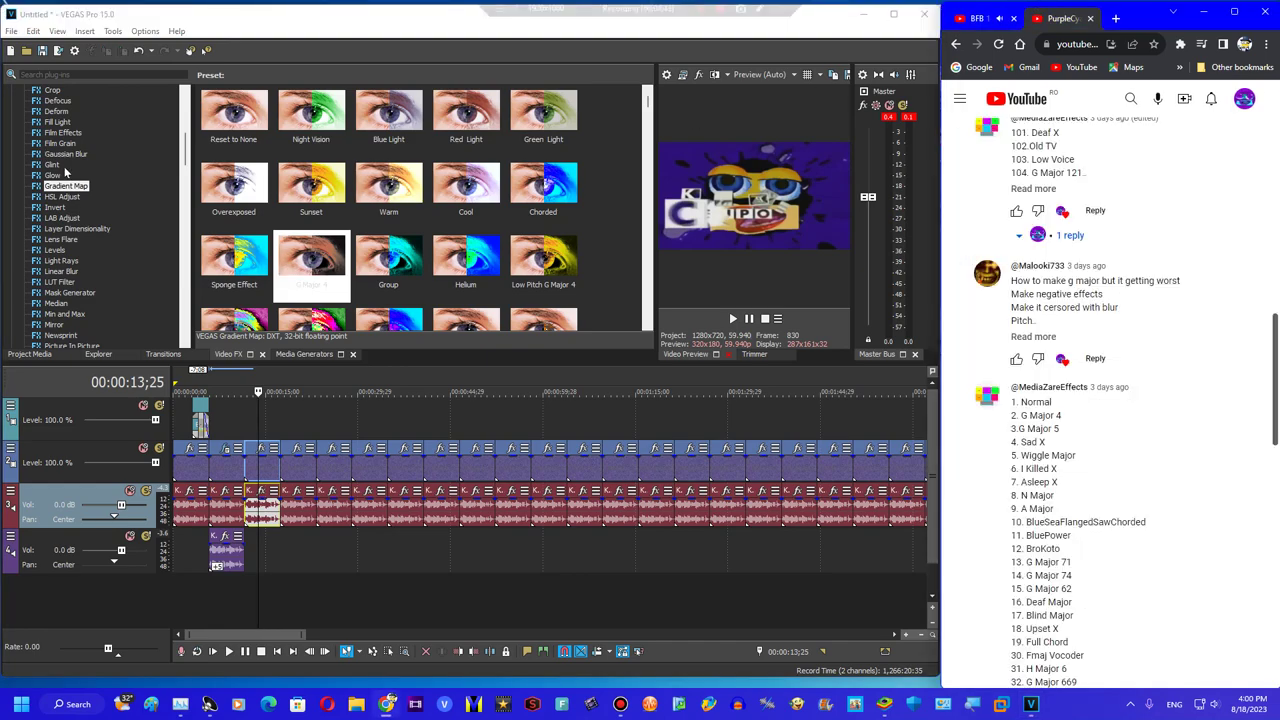
scroll(62, 175, "up", 8)
left_click(69, 292)
scroll(390, 307, "down", 2)
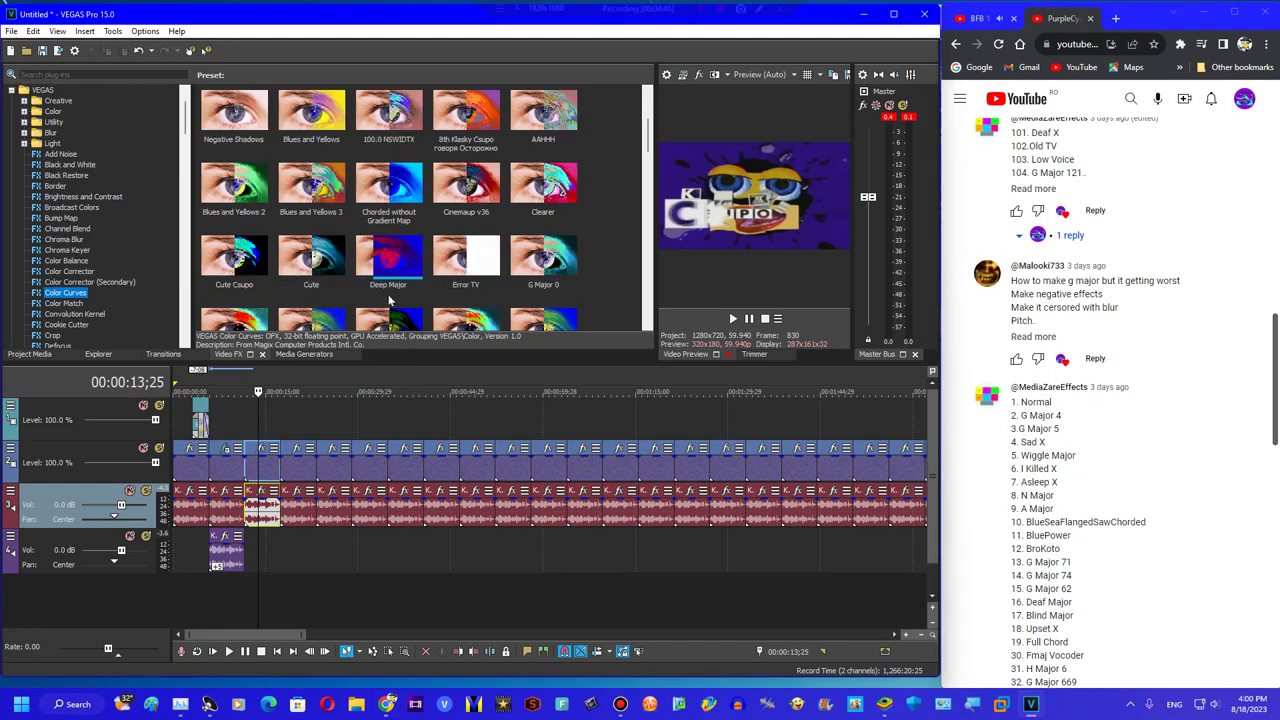
scroll(388, 260, "down", 1)
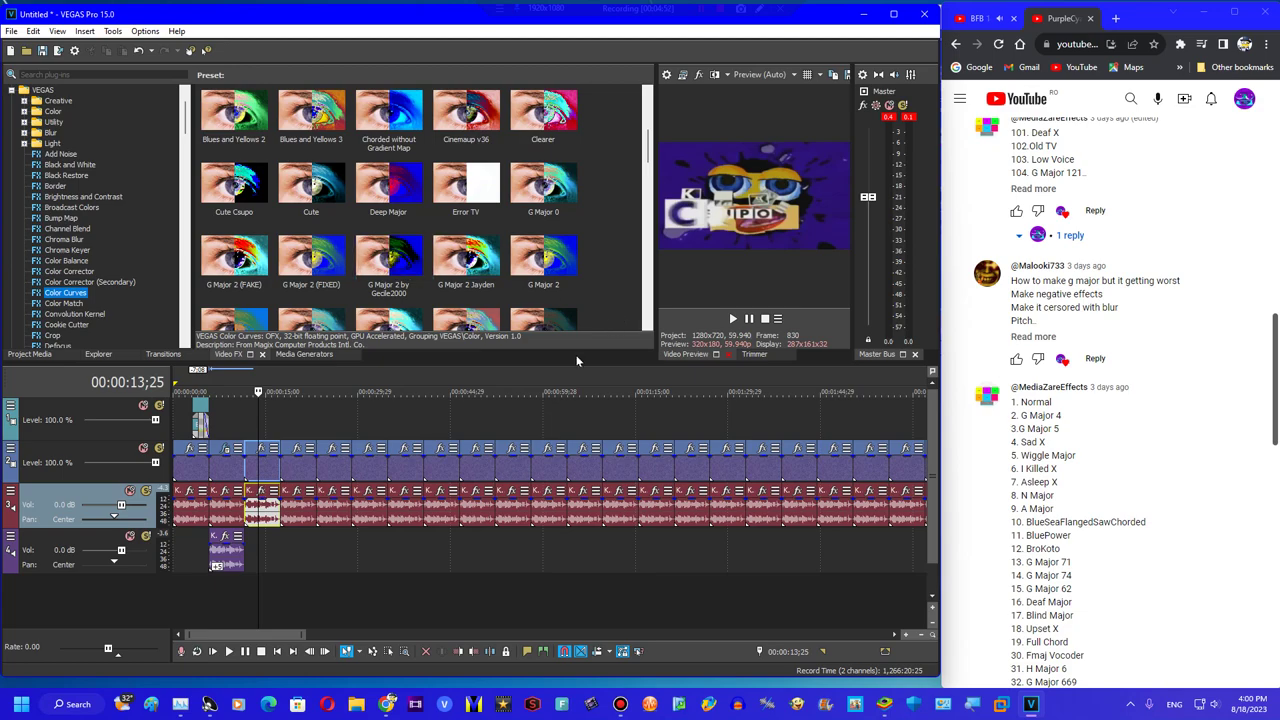
scroll(380, 170, "down", 1)
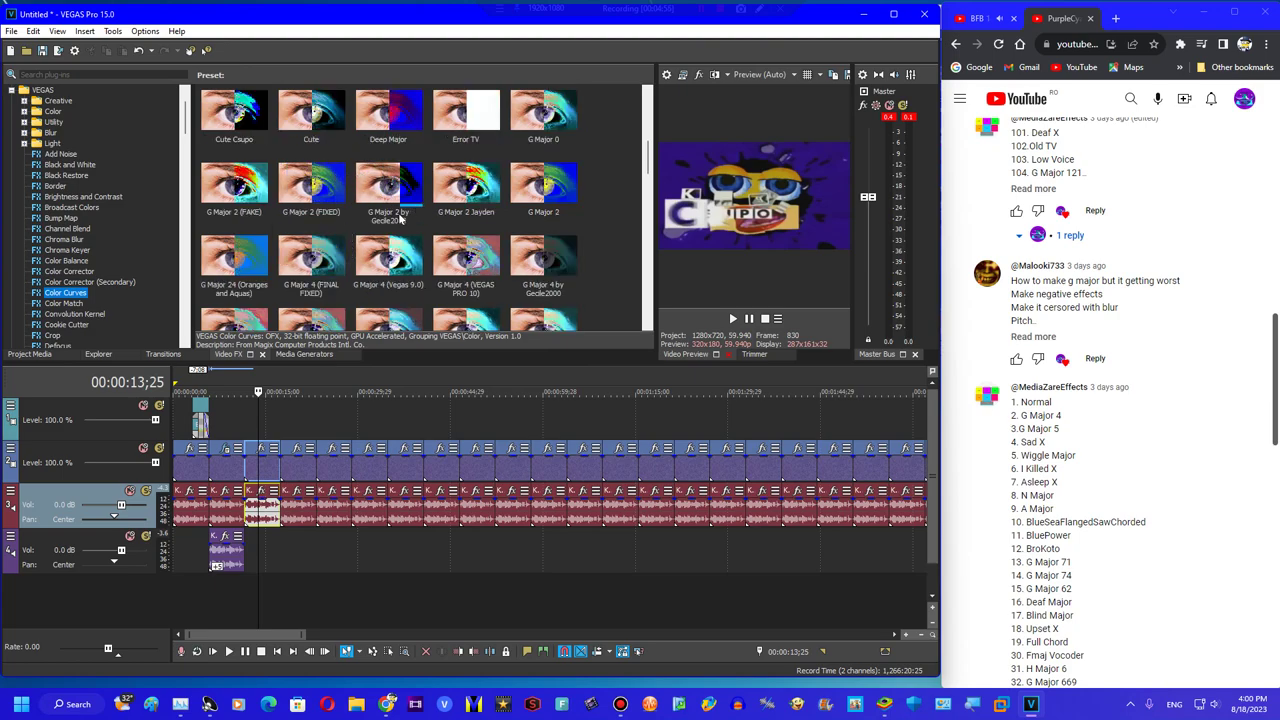
scroll(400, 220, "down", 2)
left_click_drag(314, 258, 281, 447)
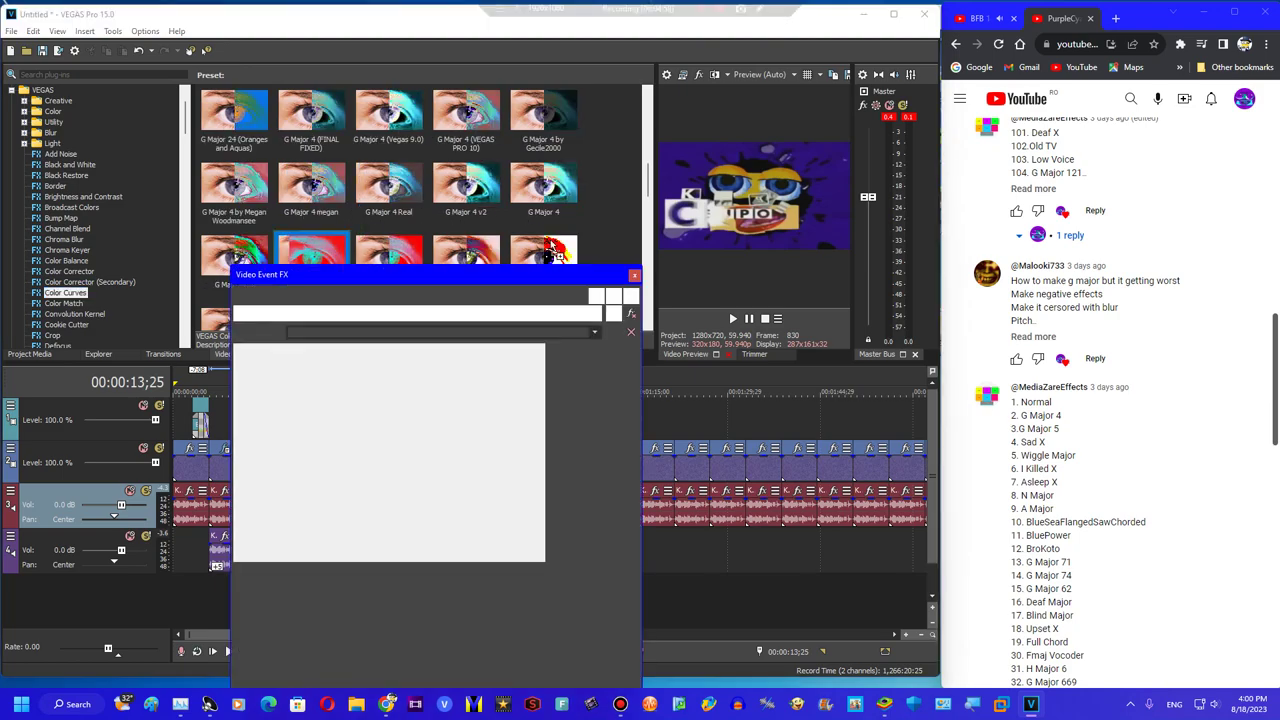
left_click(635, 275)
Duplicate the third clip's audio onto the lower audio track, aligned under the original
left_click_drag(264, 507, 257, 553)
left_click(284, 549)
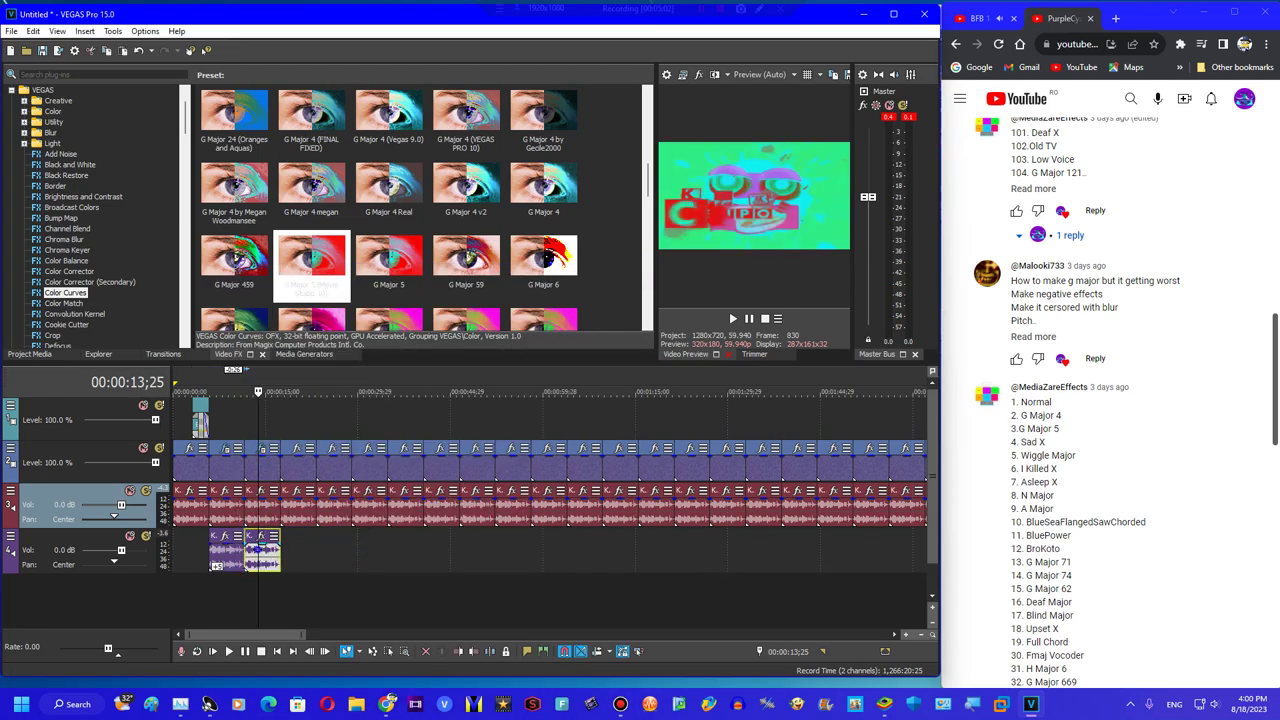
Apply the Invert effect and HSL Adjust with the Invert Color preset to the fourth clip, setting Add to hue to 0.620
left_click(259, 552)
left_click(315, 512)
left_click(294, 512)
scroll(52, 280, "down", 8)
left_click(54, 207)
left_click_drag(234, 115, 292, 456)
double_click(62, 196)
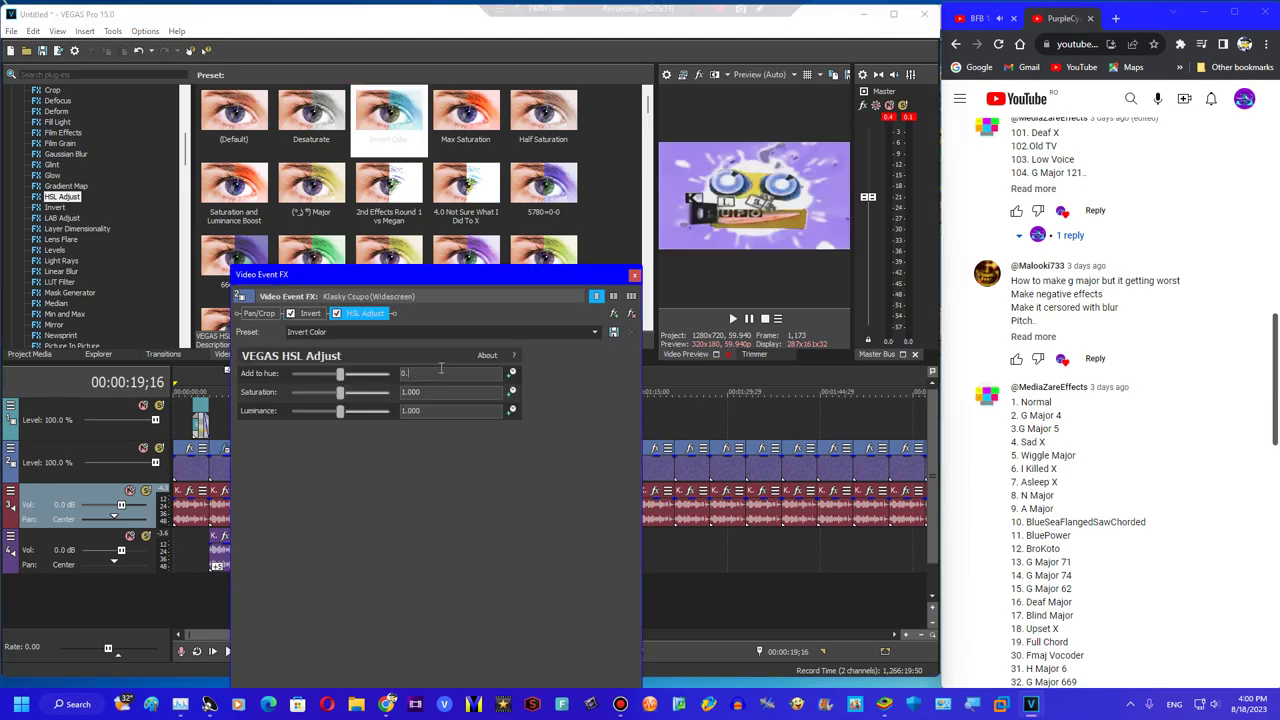
key("Return")
Add the Wave effect with the Sad preset to the fourth clip and duplicate its audio onto the lower audio track
scroll(90, 220, "down", 8)
left_click(55, 345)
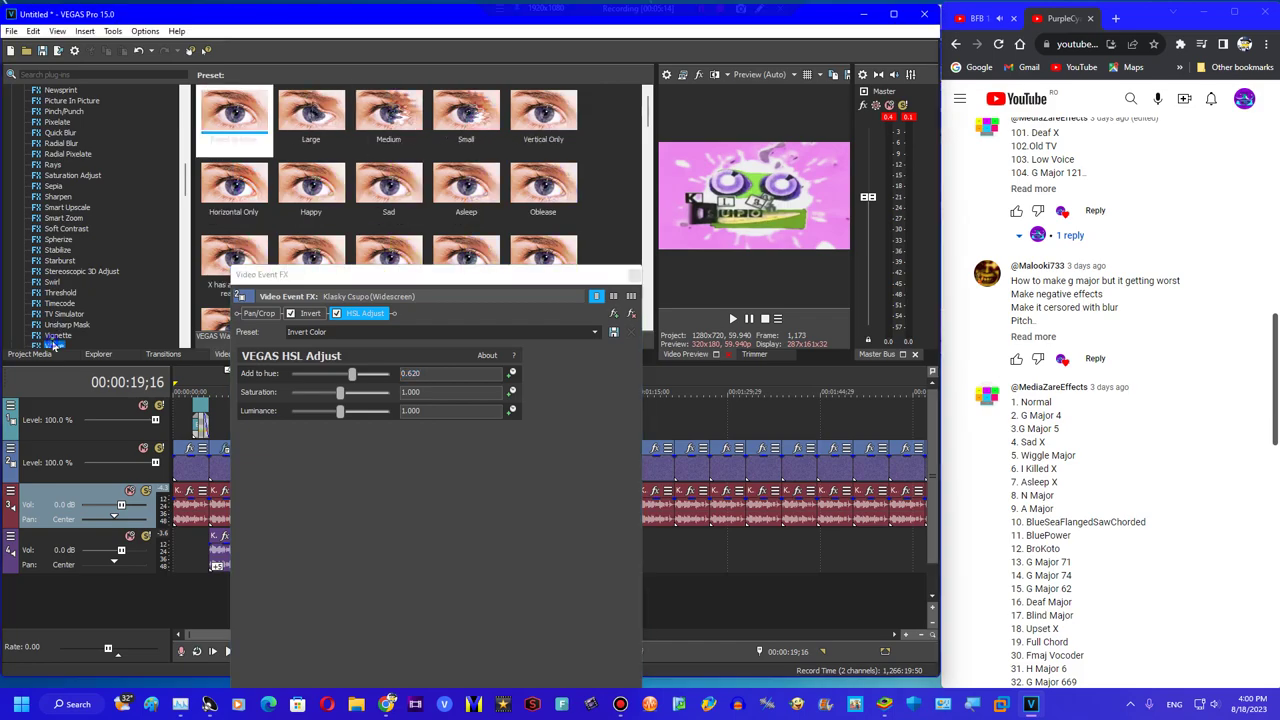
left_click_drag(389, 194, 437, 342)
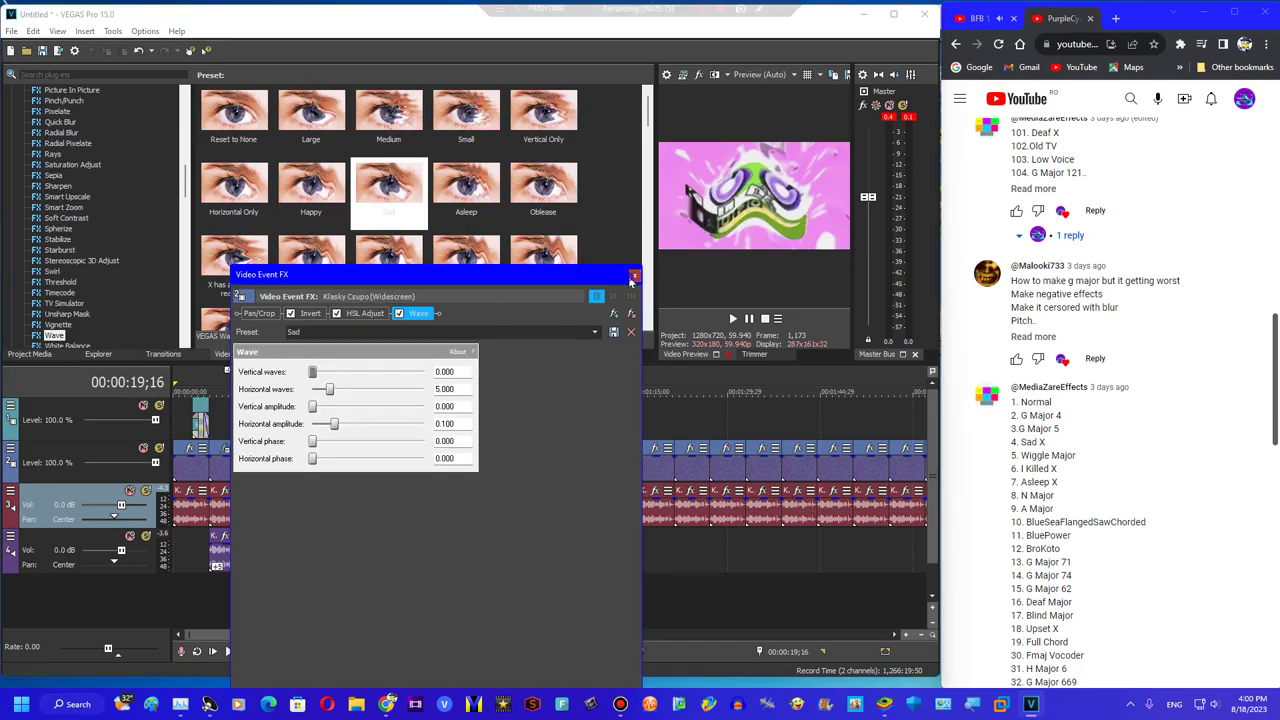
left_click(635, 276)
left_click_drag(304, 520, 306, 555)
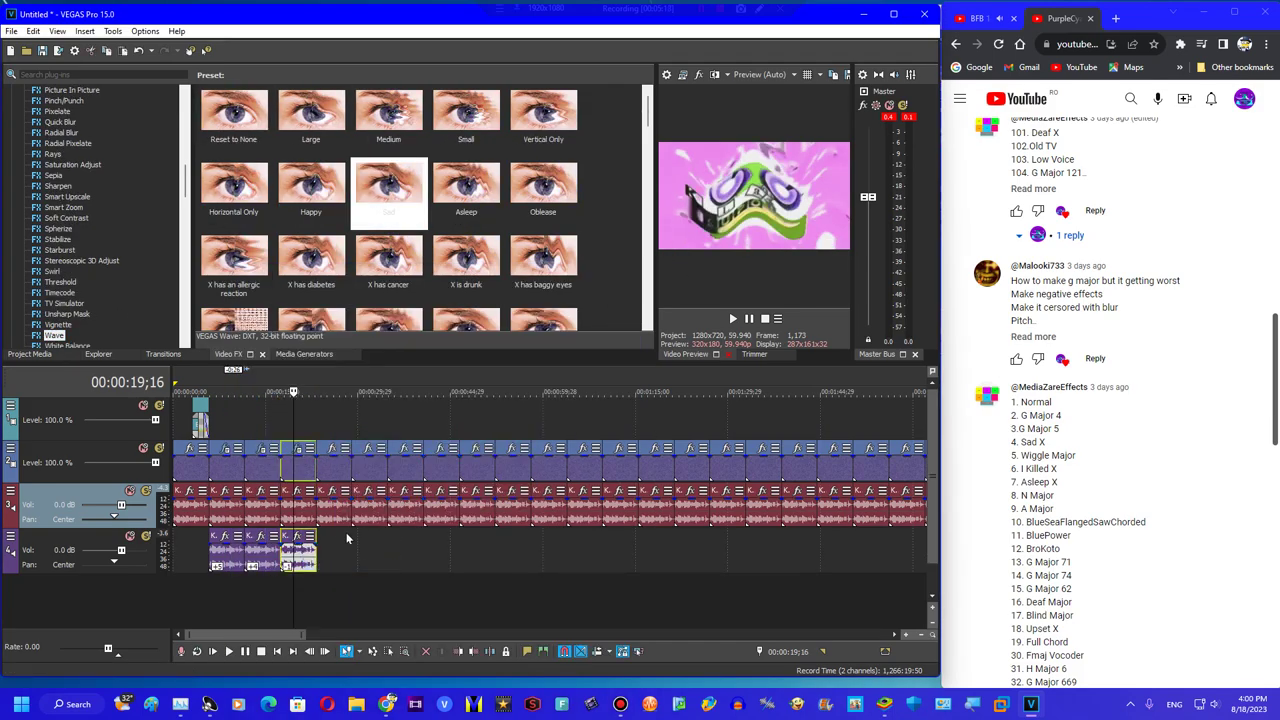
Apply HSL Adjust with the Invert Color preset to the fifth clip and set Add to hue to 0.900
left_click(338, 521)
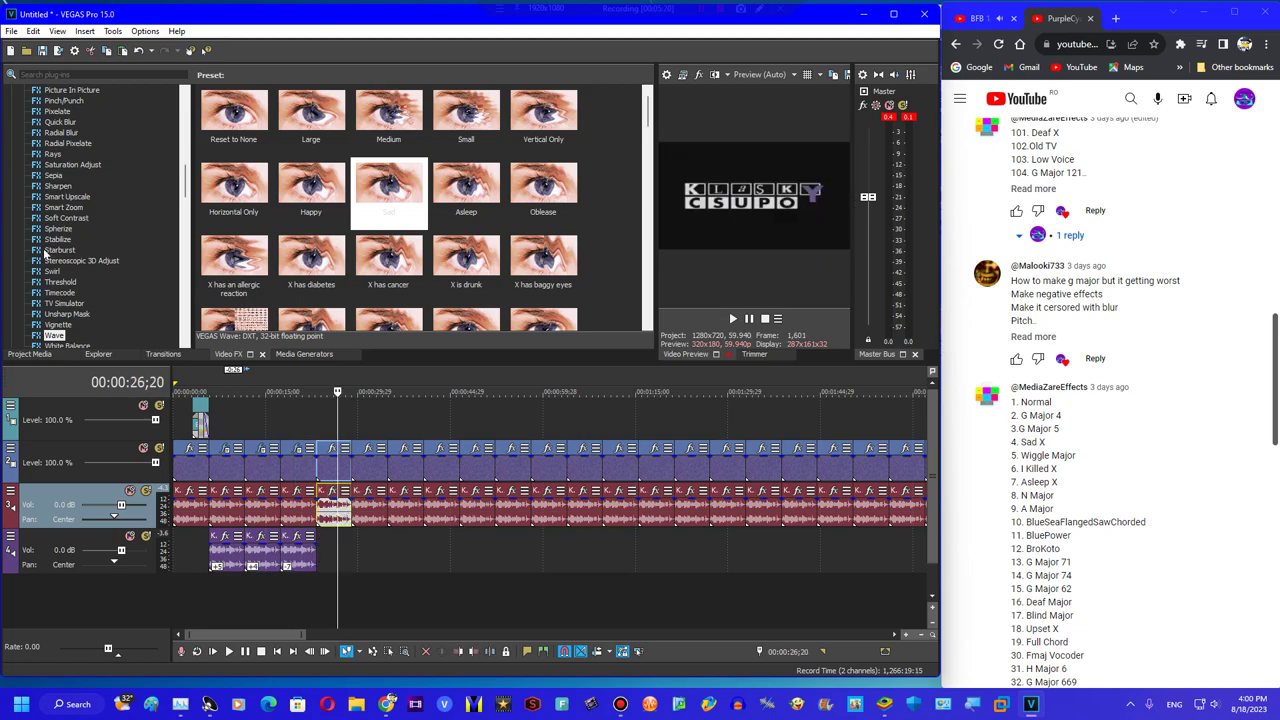
scroll(49, 252, "up", 8)
left_click(330, 465)
left_click(62, 186)
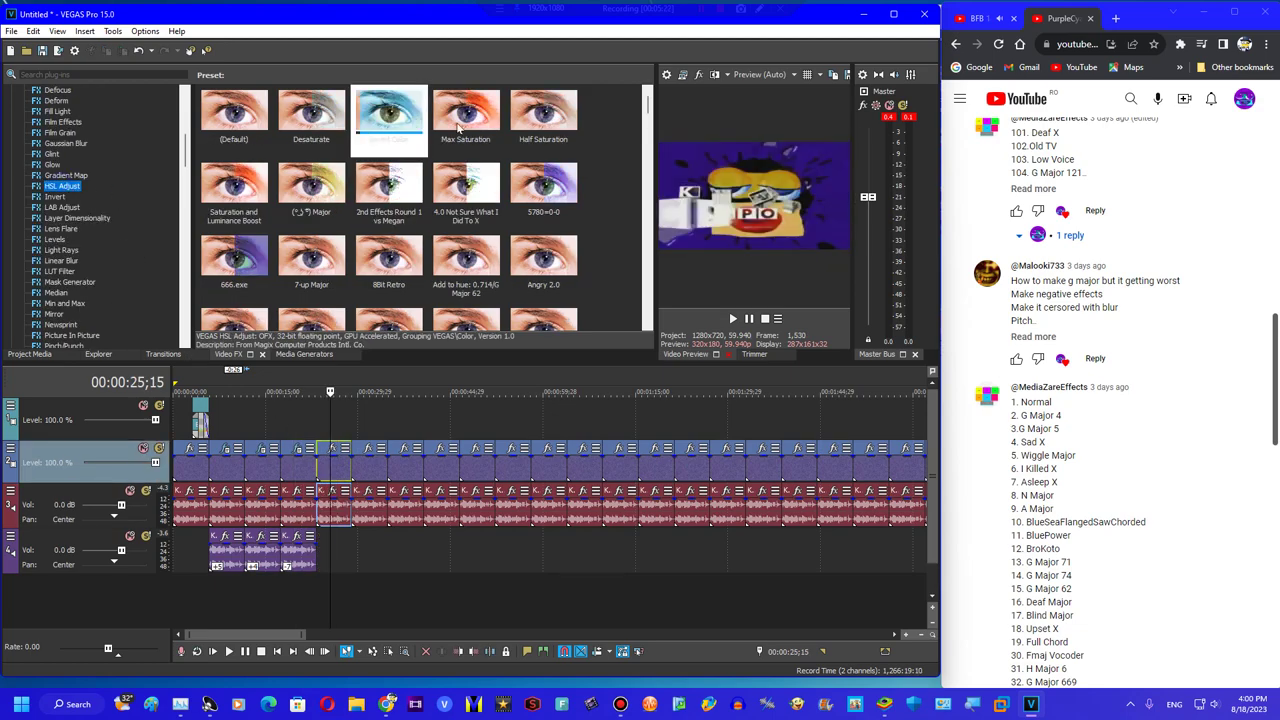
double_click(417, 118)
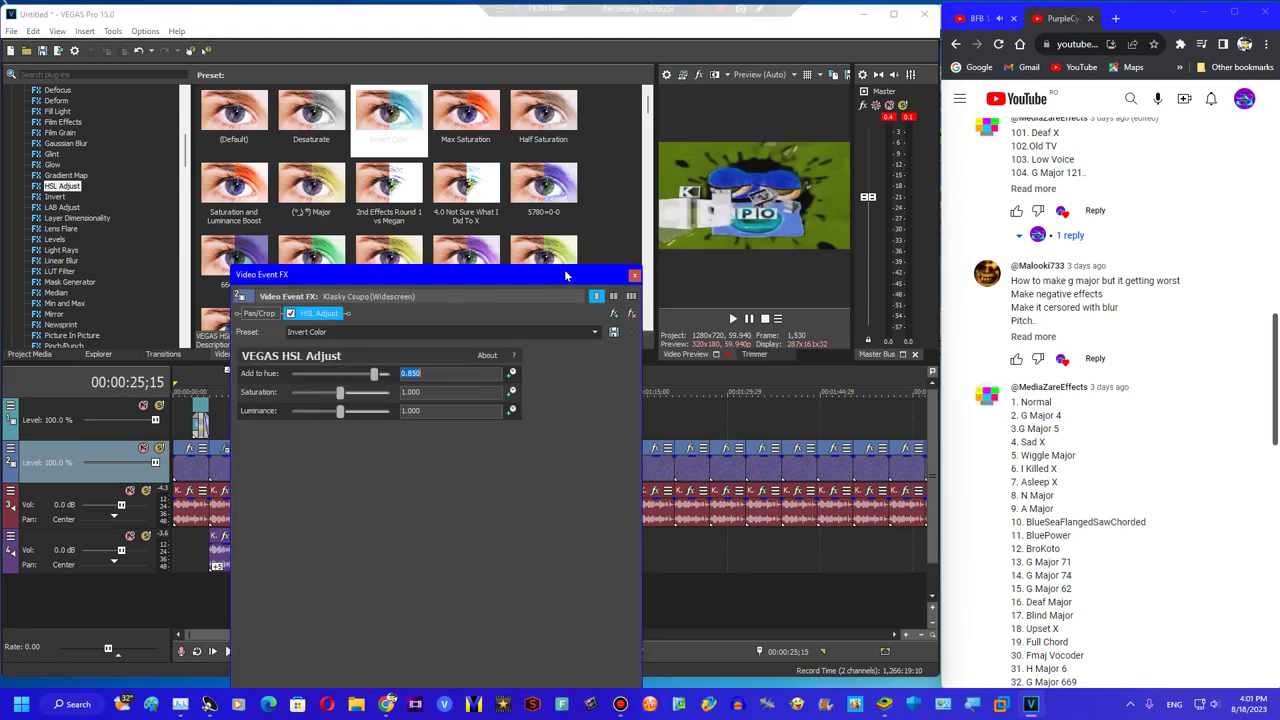
key("Return")
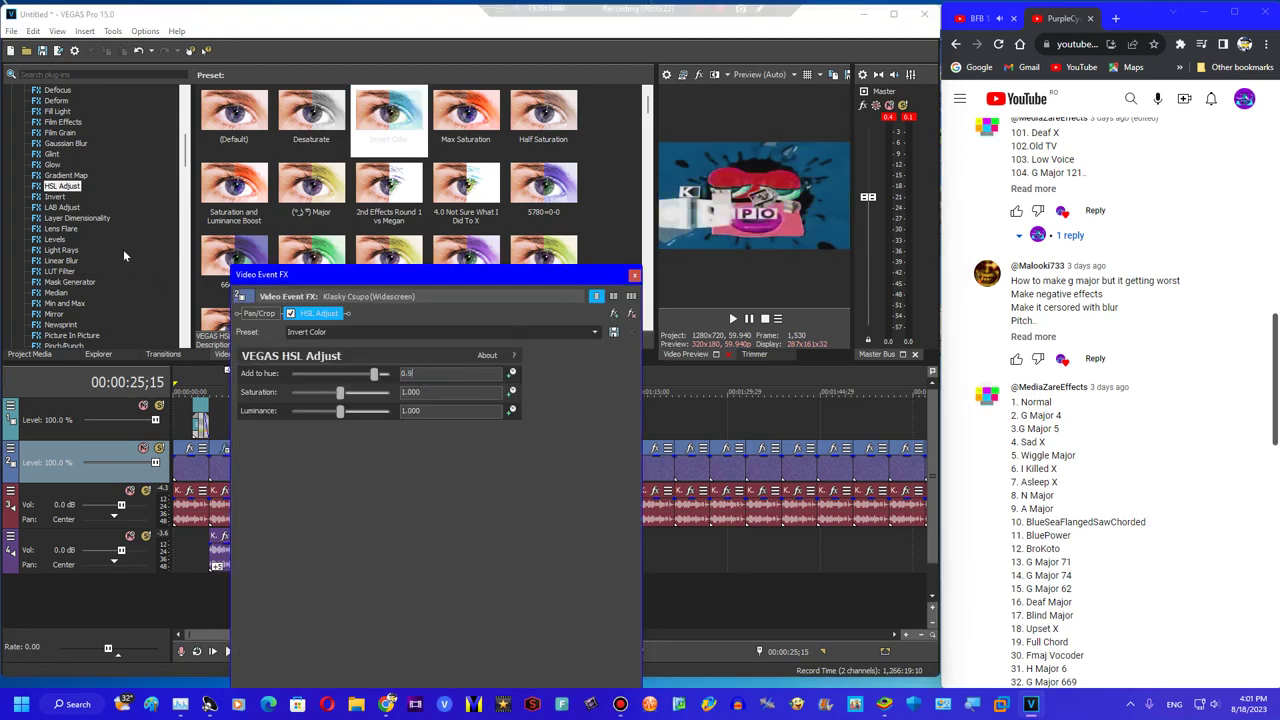
key("Return")
Add two Wiggle effects to the fifth clip, using the Wiggle Major A and Wiggle Major B presets
scroll(120, 251, "up", 10)
left_click(12, 90)
left_click_drag(186, 110, 166, 307)
left_click(64, 250)
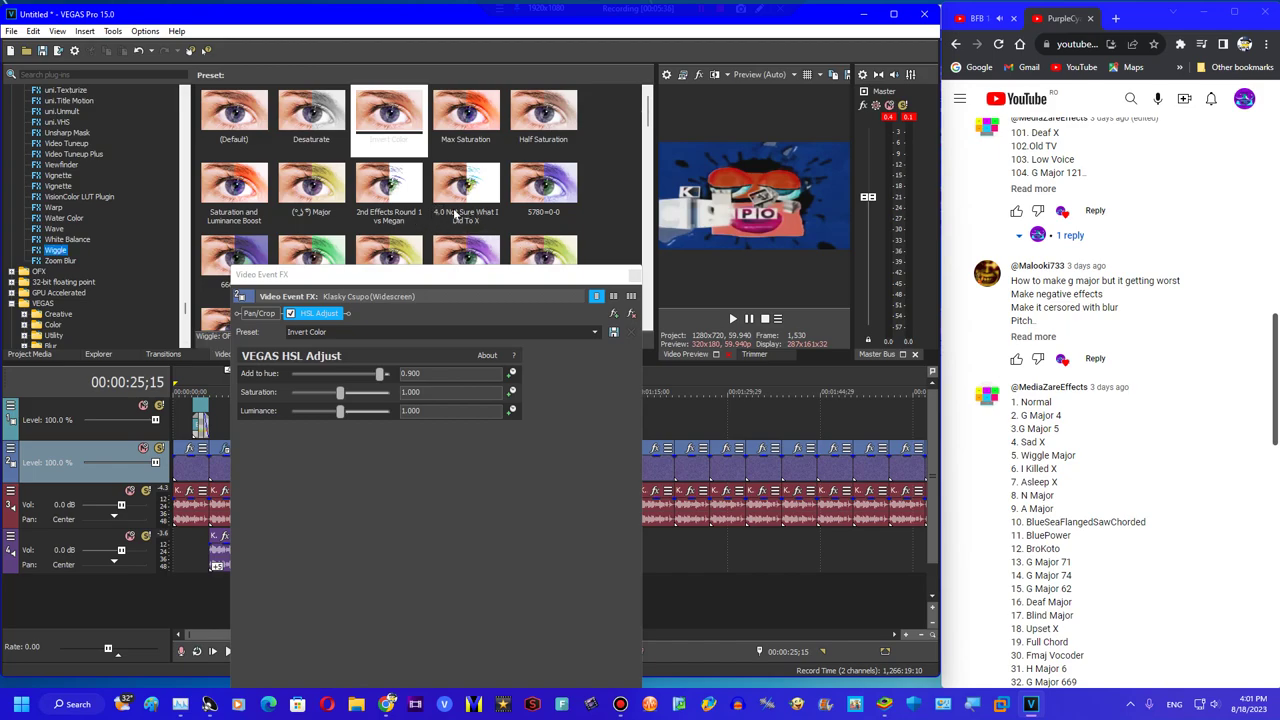
scroll(430, 195, "down", 10)
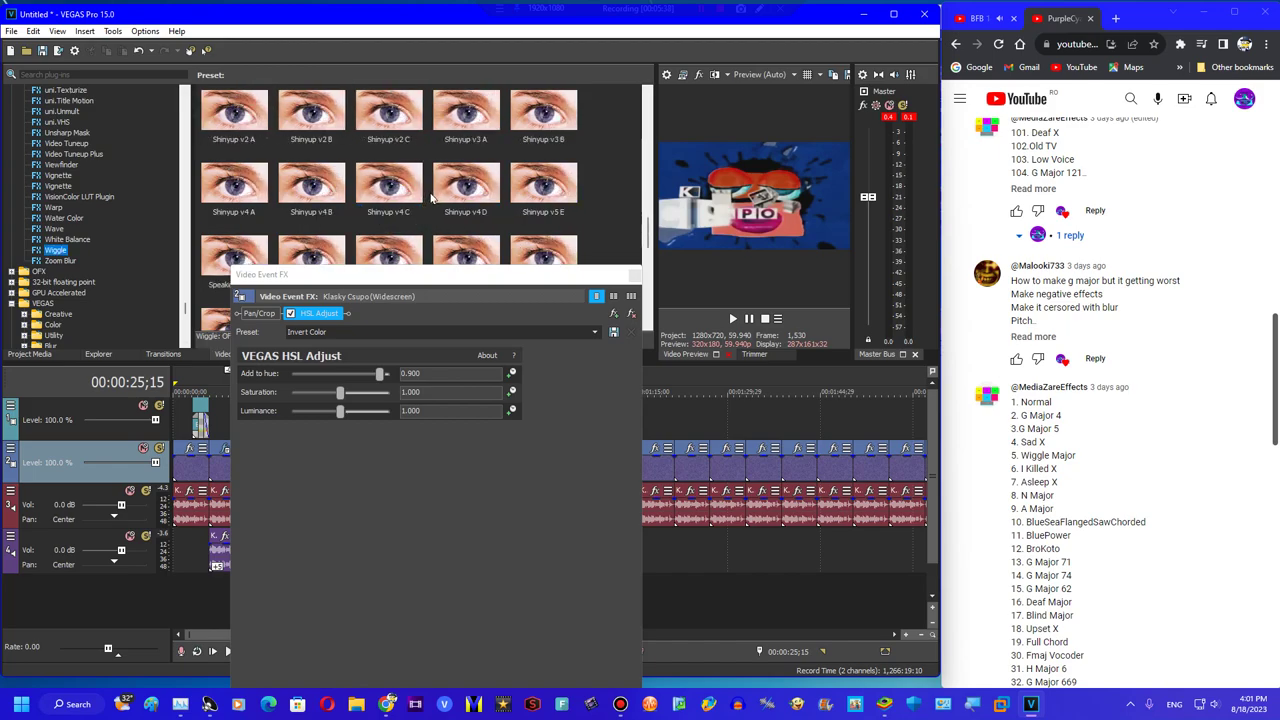
left_click_drag(232, 255, 404, 214)
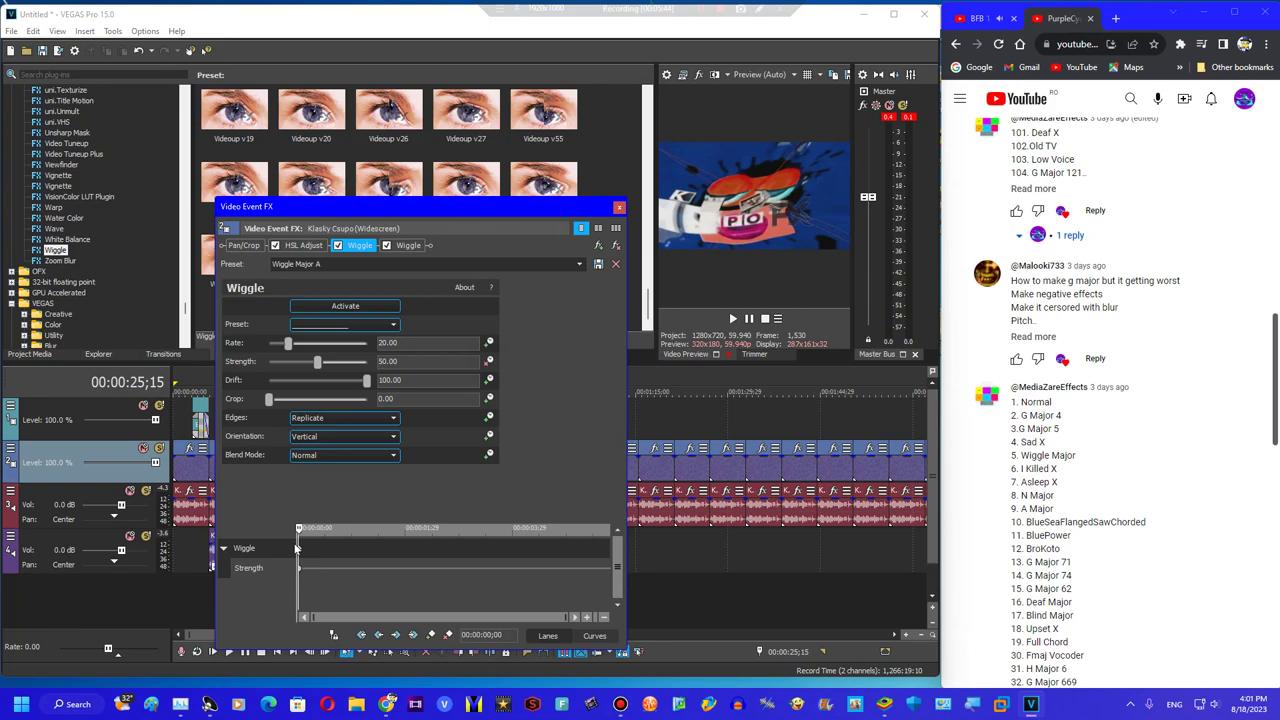
Keyframe both Wiggle effects so their Strength rises from 0 at the clip's start to 50 at its end
left_click_drag(301, 549, 608, 548)
left_click_drag(318, 362, 266, 362)
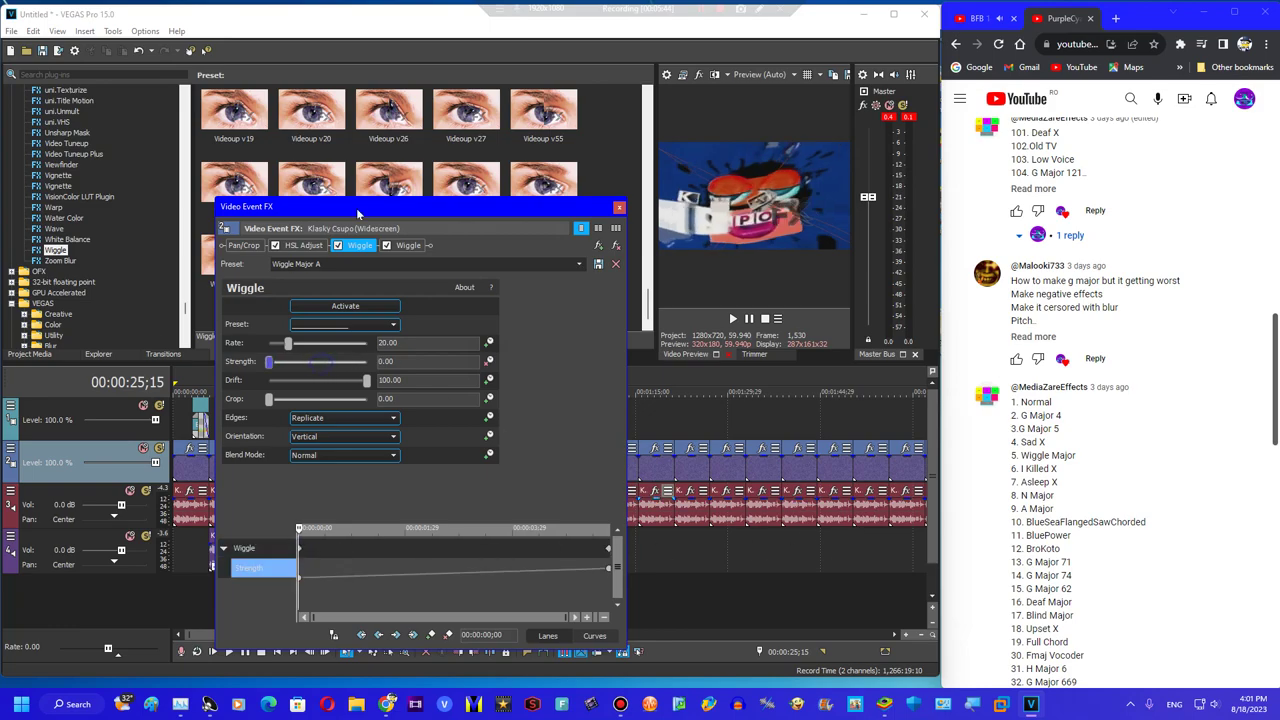
left_click(404, 247)
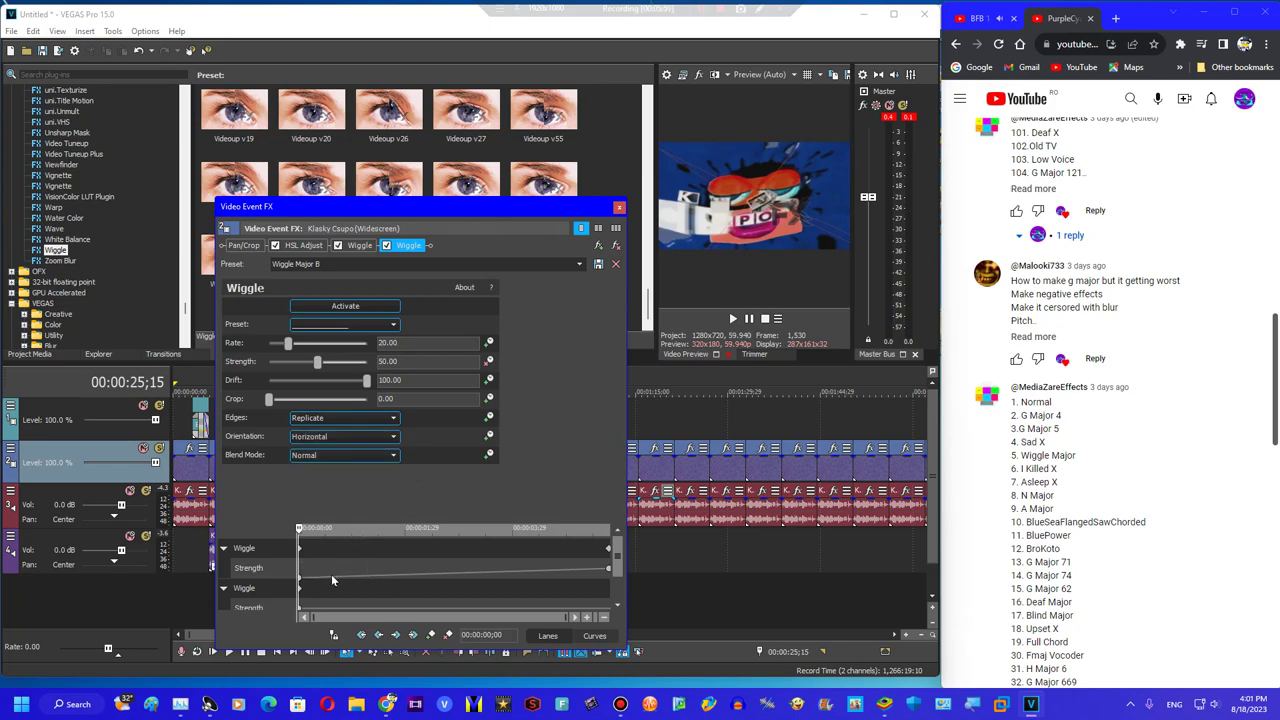
left_click(288, 590)
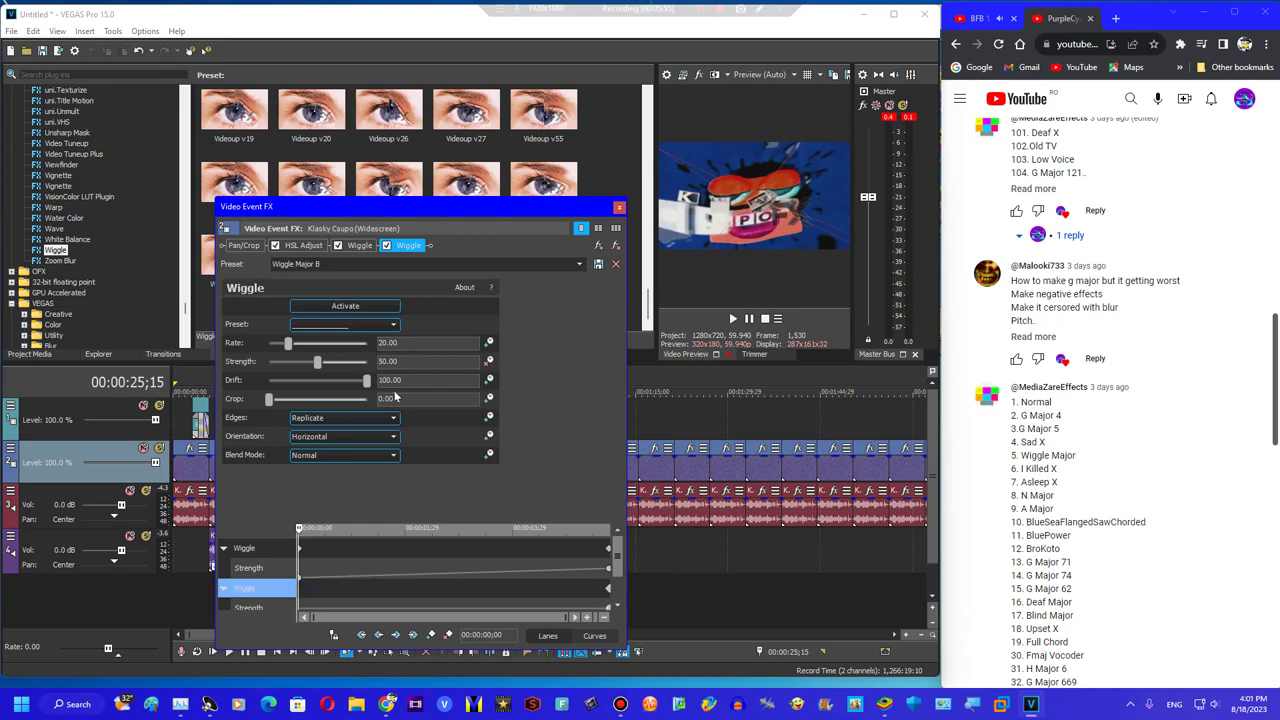
left_click_drag(313, 365, 254, 363)
left_click(619, 207)
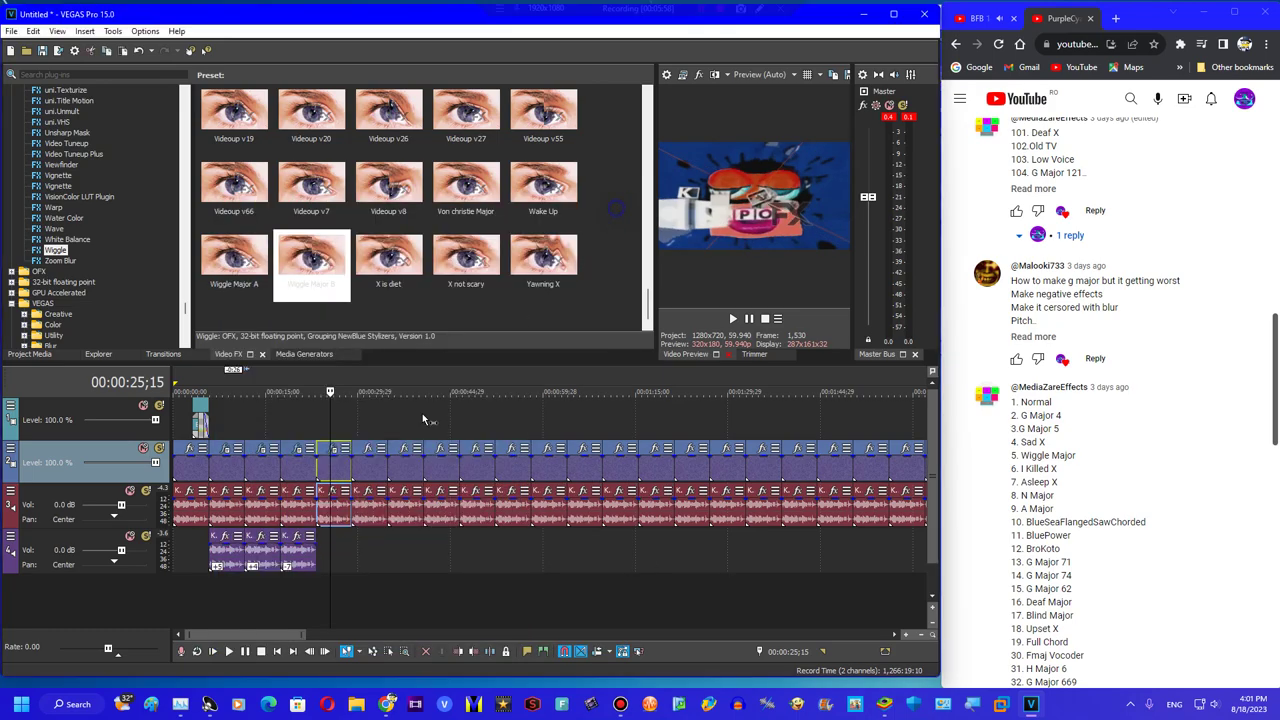
Duplicate the fifth clip's audio onto the lower audio track and set the copy's pitch change to 5.5
right_click(324, 518)
left_click(351, 552)
left_click_drag(325, 517, 327, 560)
right_click(325, 567)
left_click(350, 559)
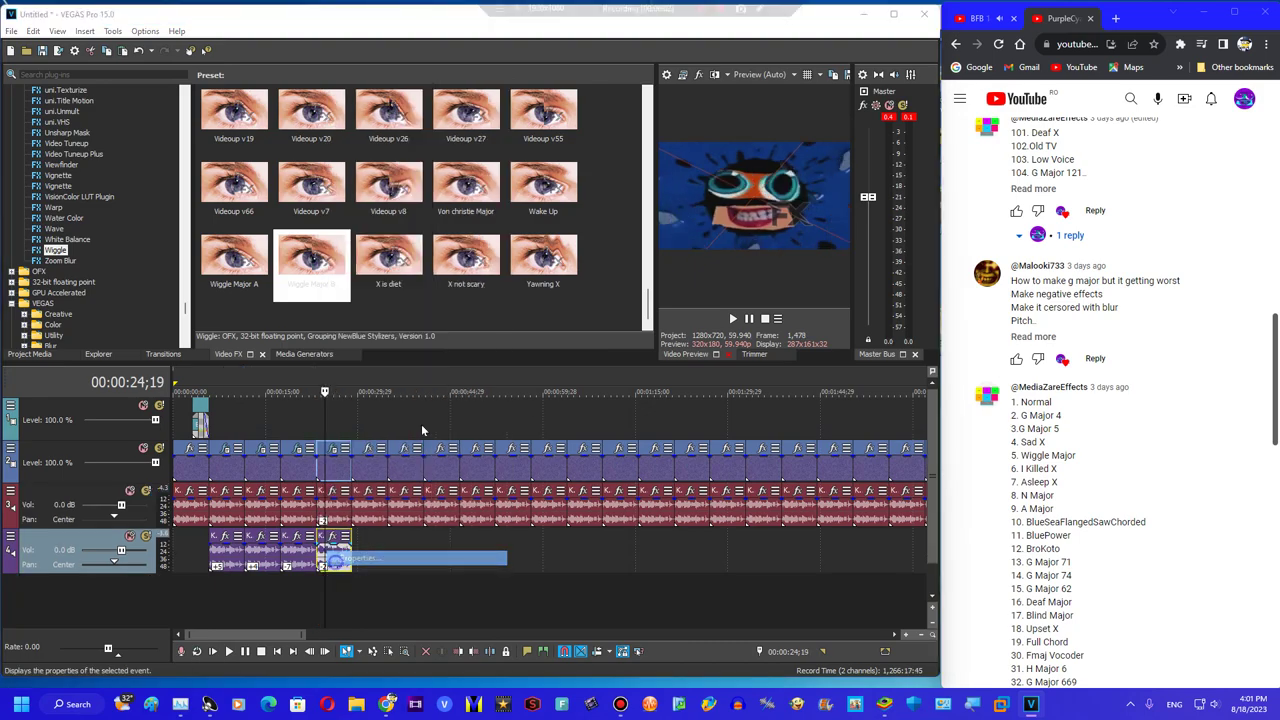
left_click(560, 350)
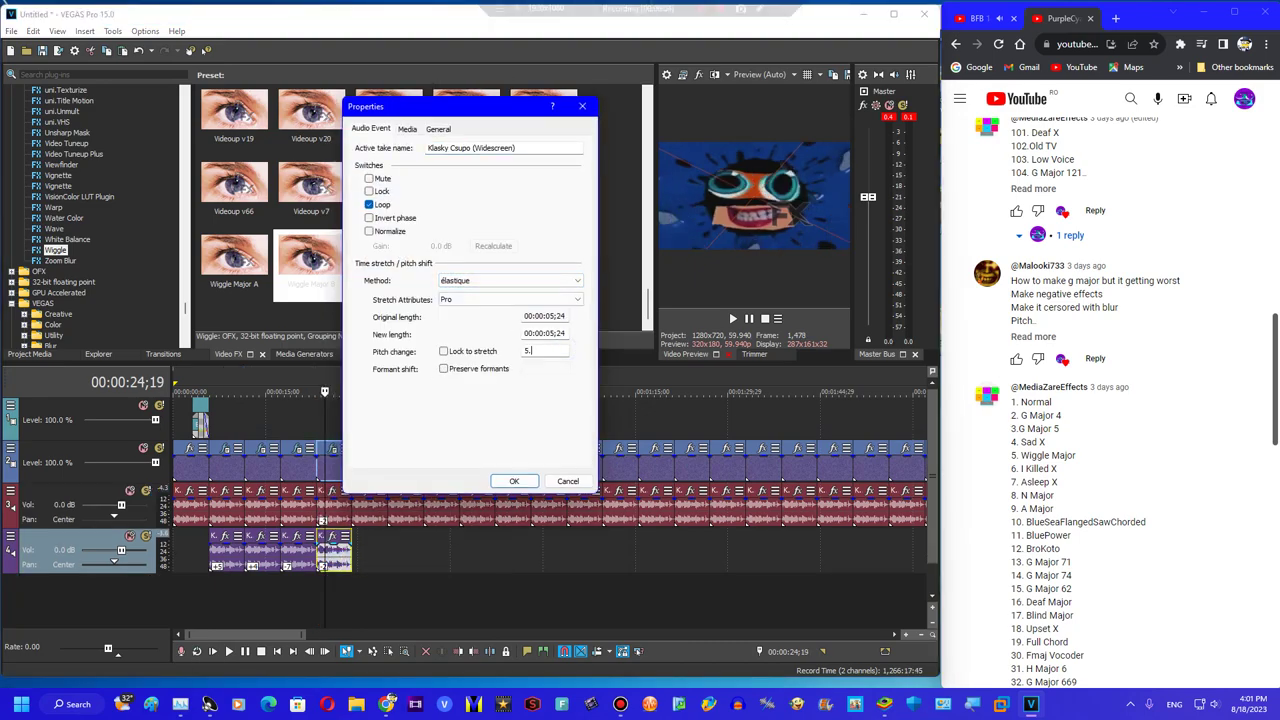
key("Return")
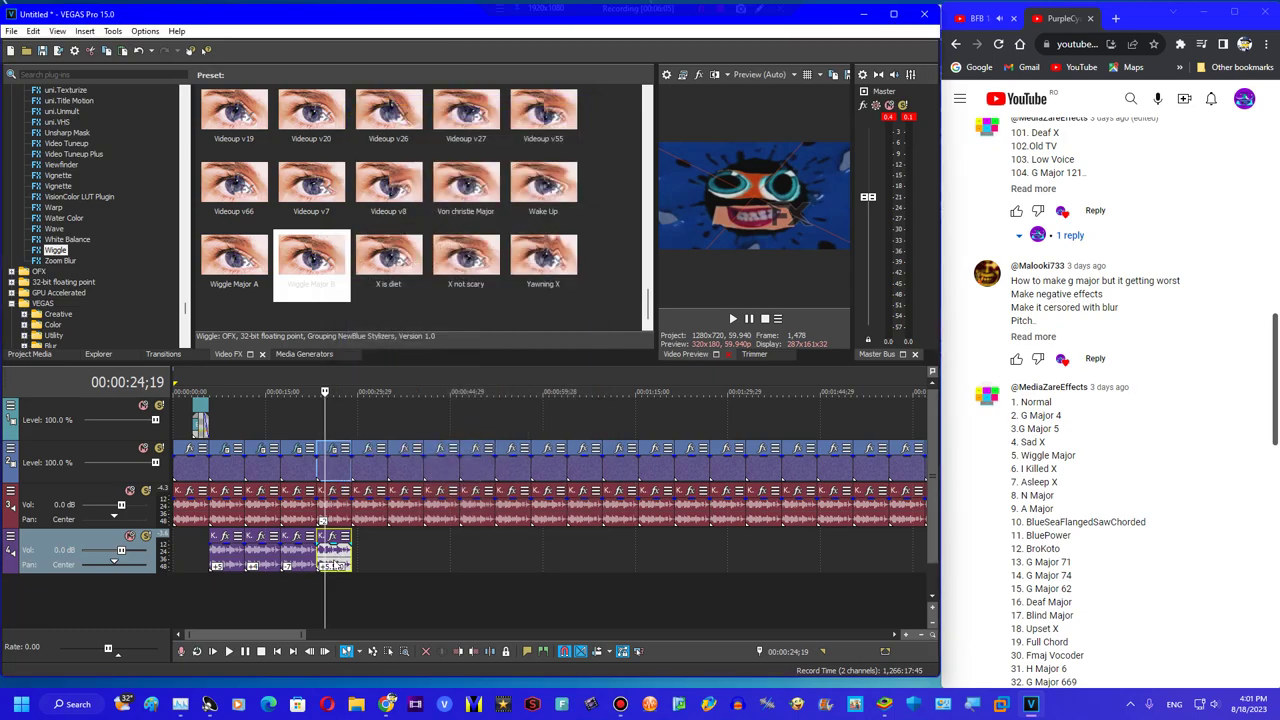
Copy the fifth clip's lower audio onto a new track pitched to +11.500, pitch the middle copy to -0.500, and play the layered result
right_click(330, 581)
left_click(360, 605)
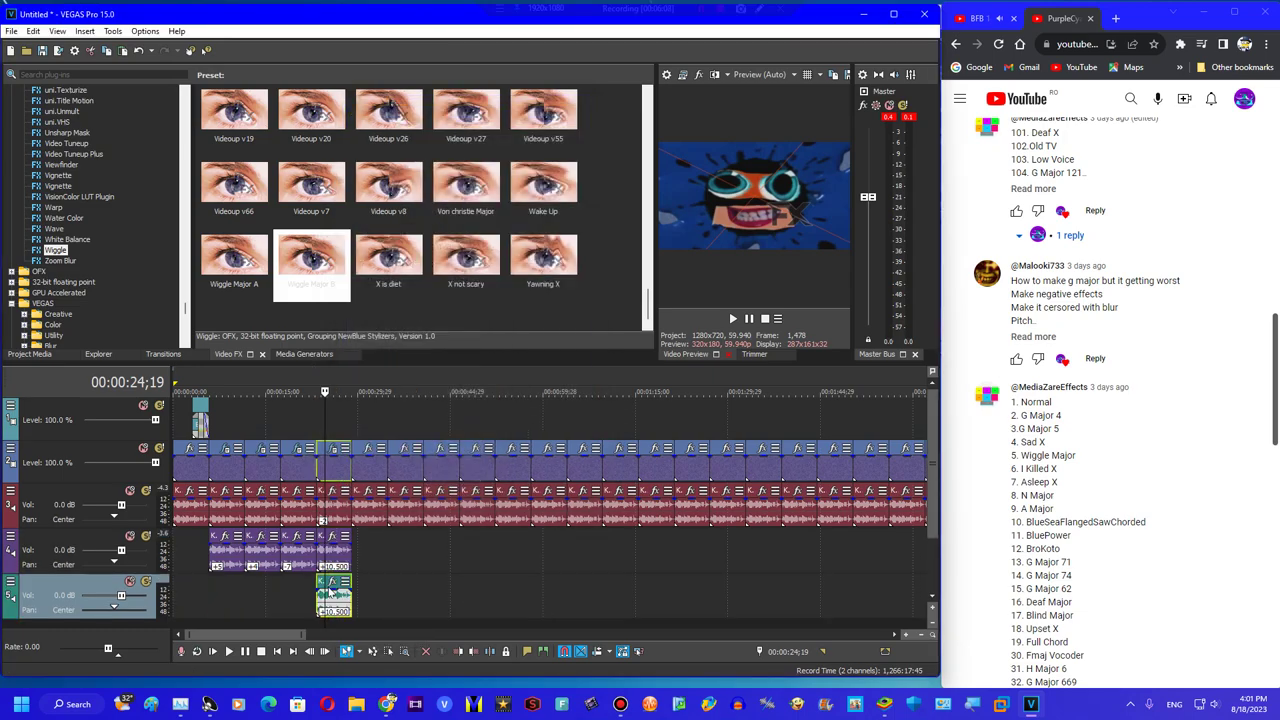
left_click(336, 562)
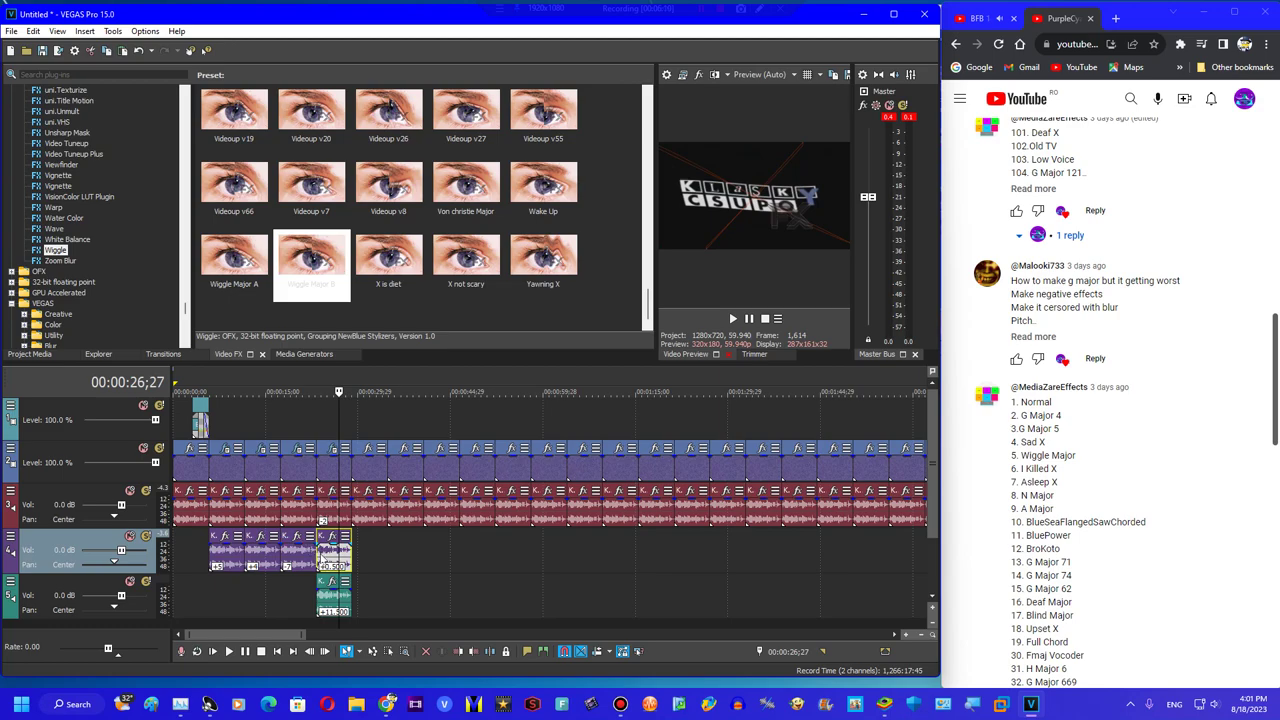
left_click(322, 553)
key("space")
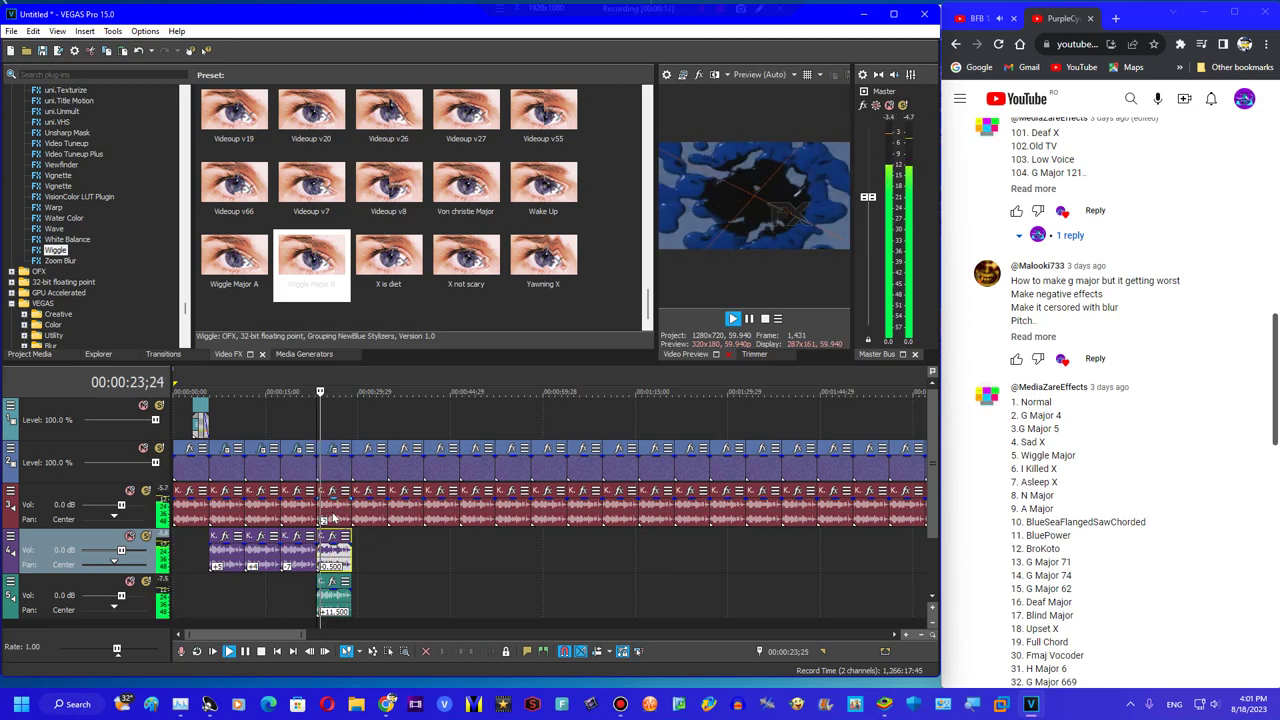
Apply HSL Adjust with the Invert Color preset to the sixth clip and change its Add to hue value
left_click(365, 505)
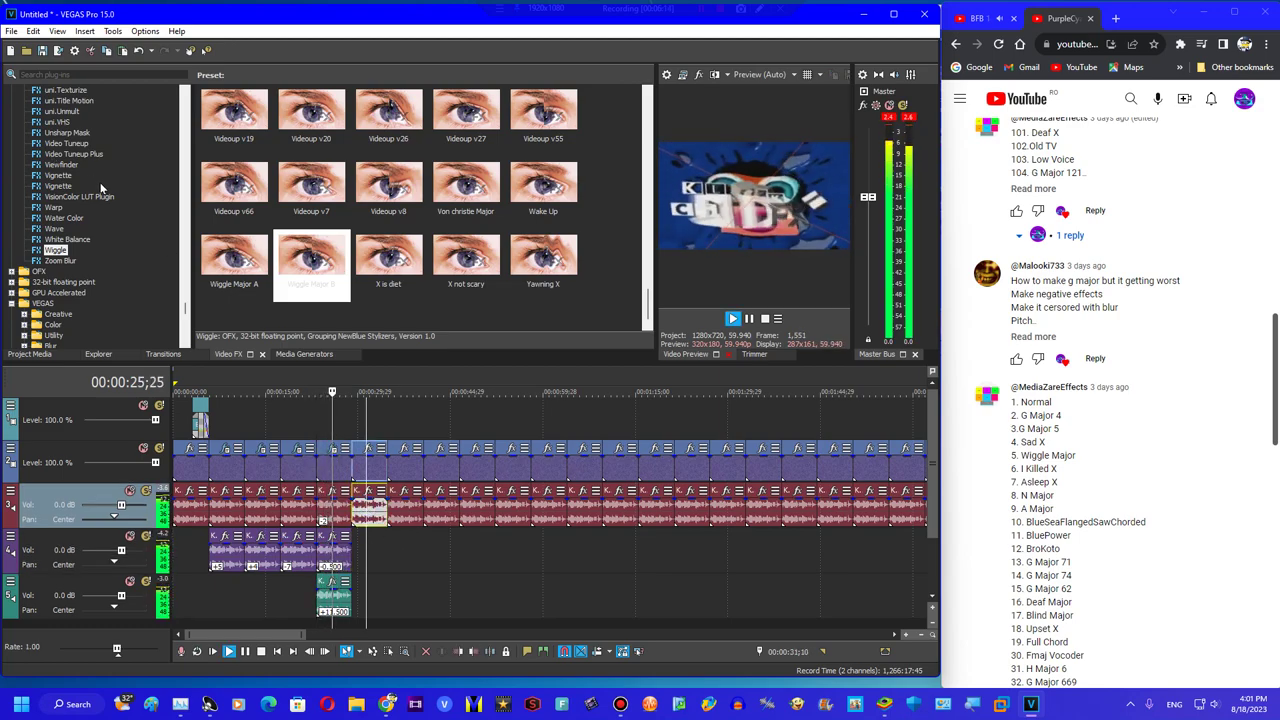
key("space")
left_click_drag(185, 310, 185, 92)
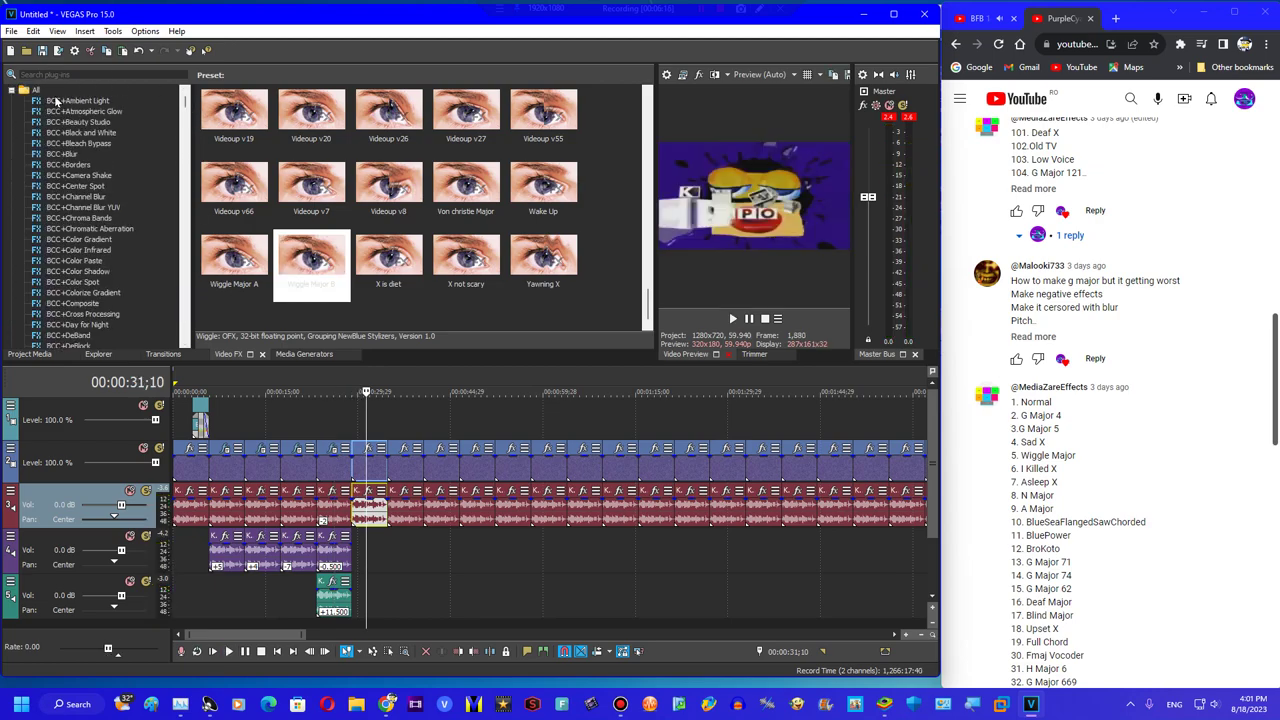
left_click(12, 91)
scroll(62, 168, "down", 6)
left_click(60, 243)
left_click_drag(389, 115, 372, 482)
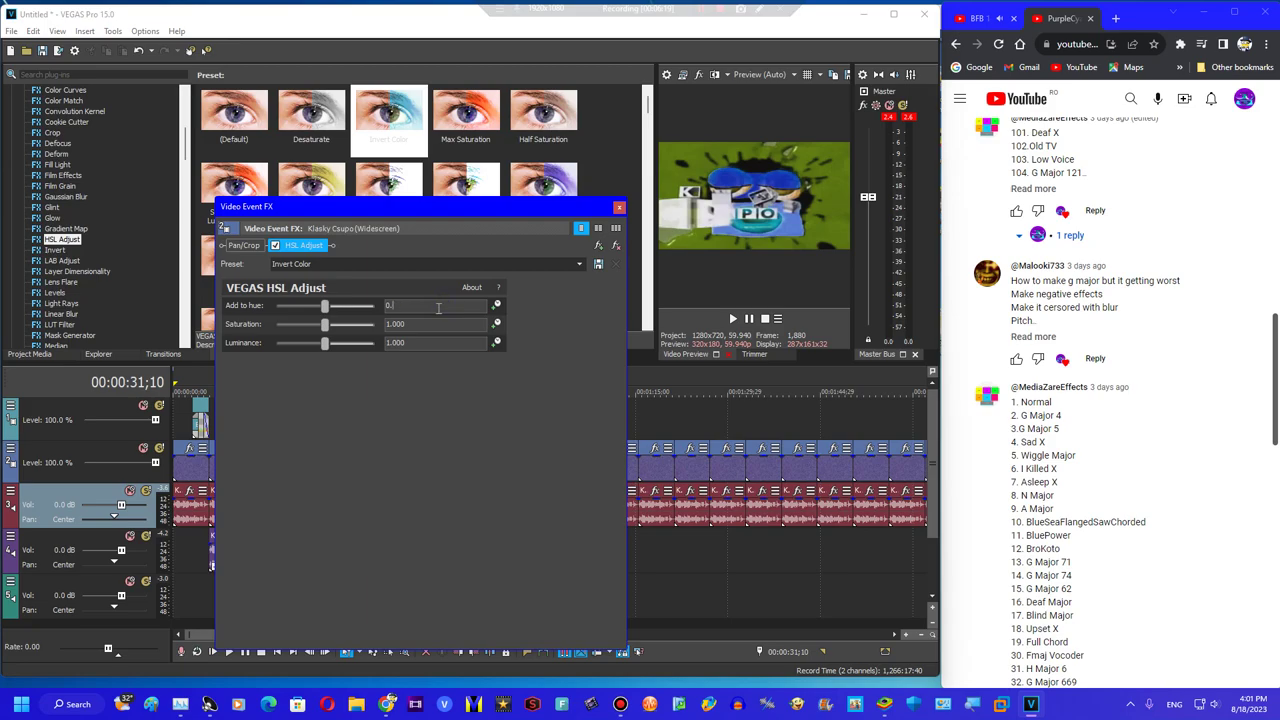
key("Return")
Add the VEGAS Spherize effect with the default preset to the sixth clip
scroll(68, 225, "down", 8)
left_click(58, 283)
left_click_drag(236, 115, 400, 330)
left_click(619, 208)
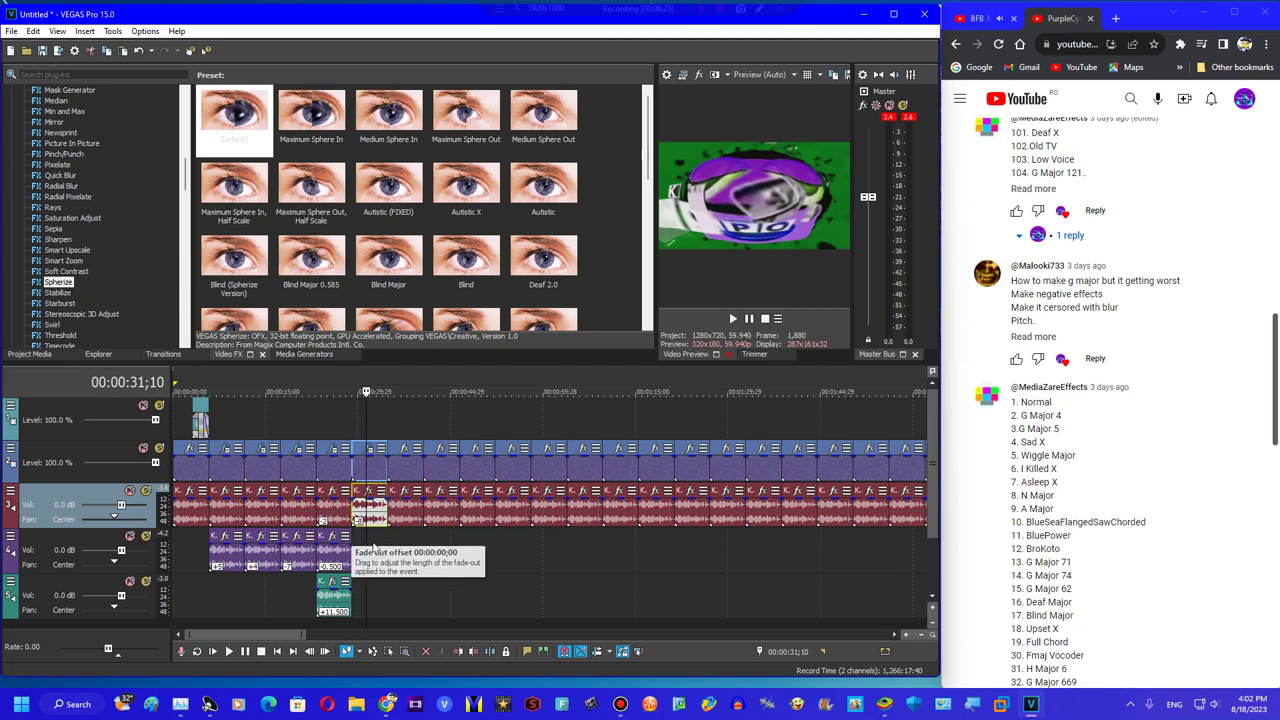
Apply Invert and HSL Adjust with the Invert Color preset to the seventh clip, setting Add to hue to 0.25
left_click(406, 516)
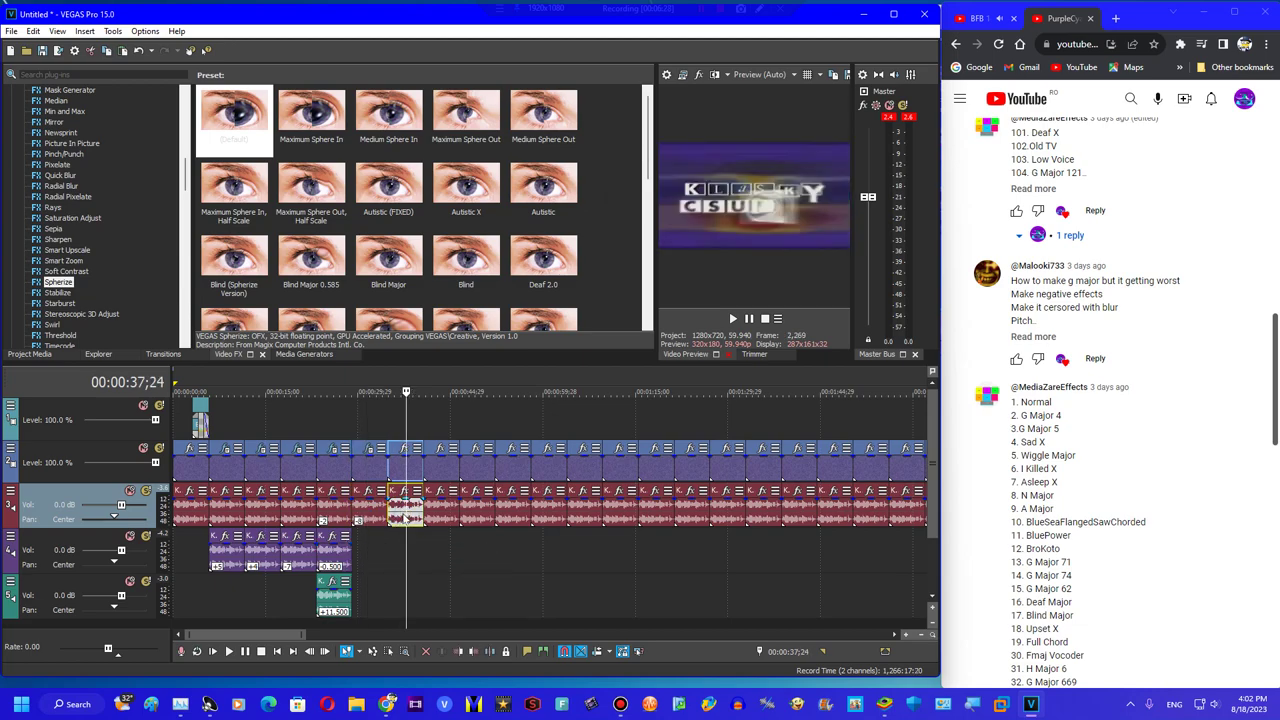
scroll(86, 232, "up", 8)
left_click(58, 241)
left_click(55, 251)
left_click_drag(238, 130, 403, 466)
left_click(53, 229)
left_click(53, 240)
left_click_drag(389, 118, 430, 307)
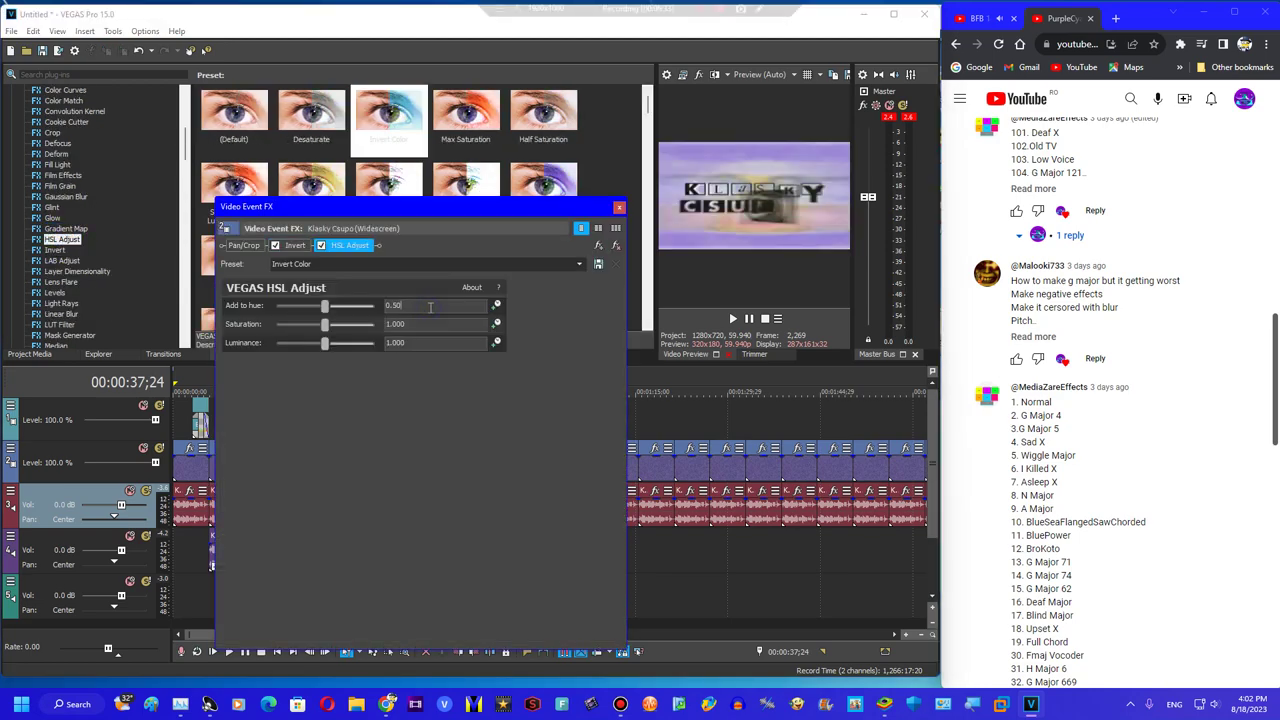
type("0.25")
key("Return")
Add the Wave effect with the Asleep preset to the seventh clip and duplicate its audio onto the lower audio track
scroll(55, 315, "down", 10)
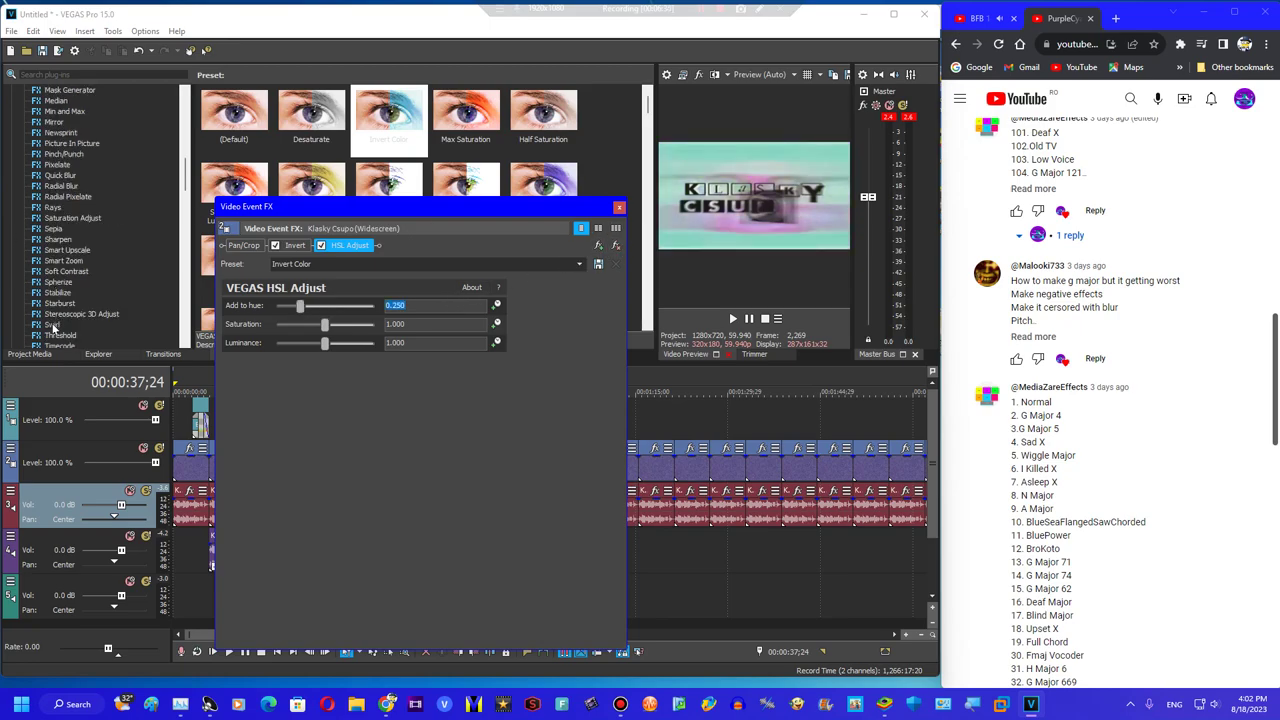
left_click(54, 143)
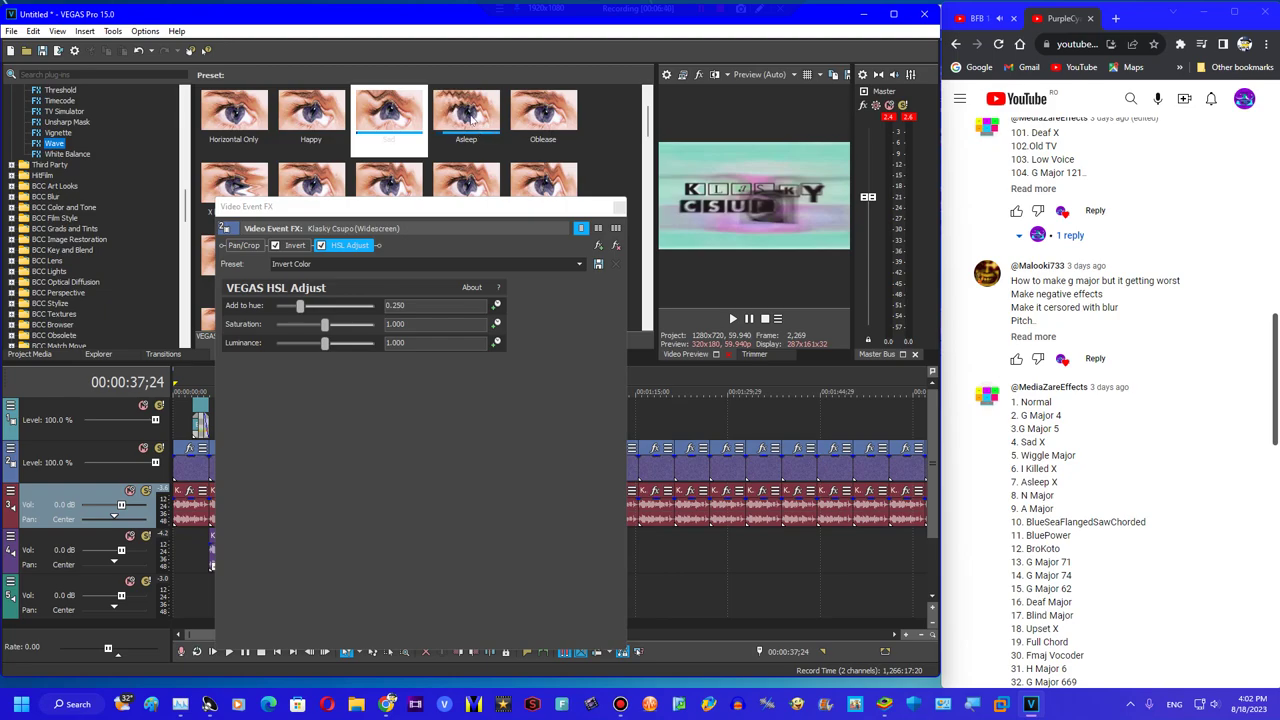
left_click_drag(470, 122, 462, 308)
left_click(618, 207)
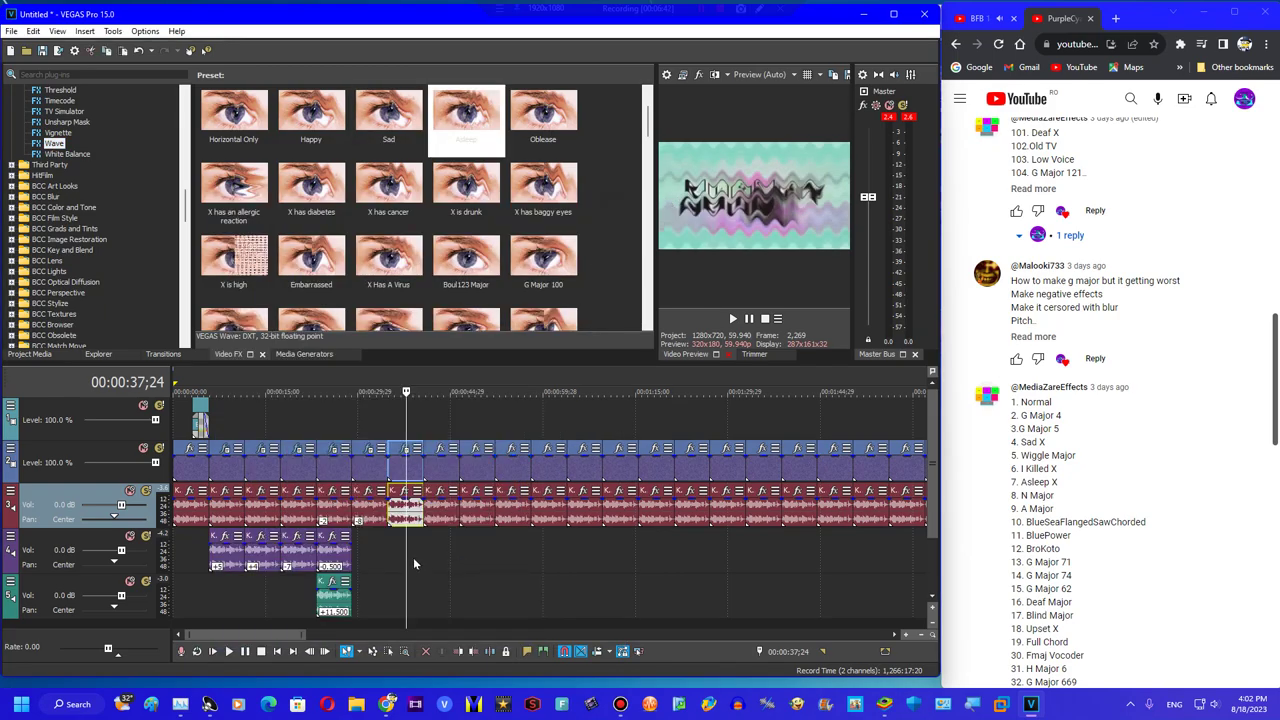
left_click_drag(402, 524, 414, 553)
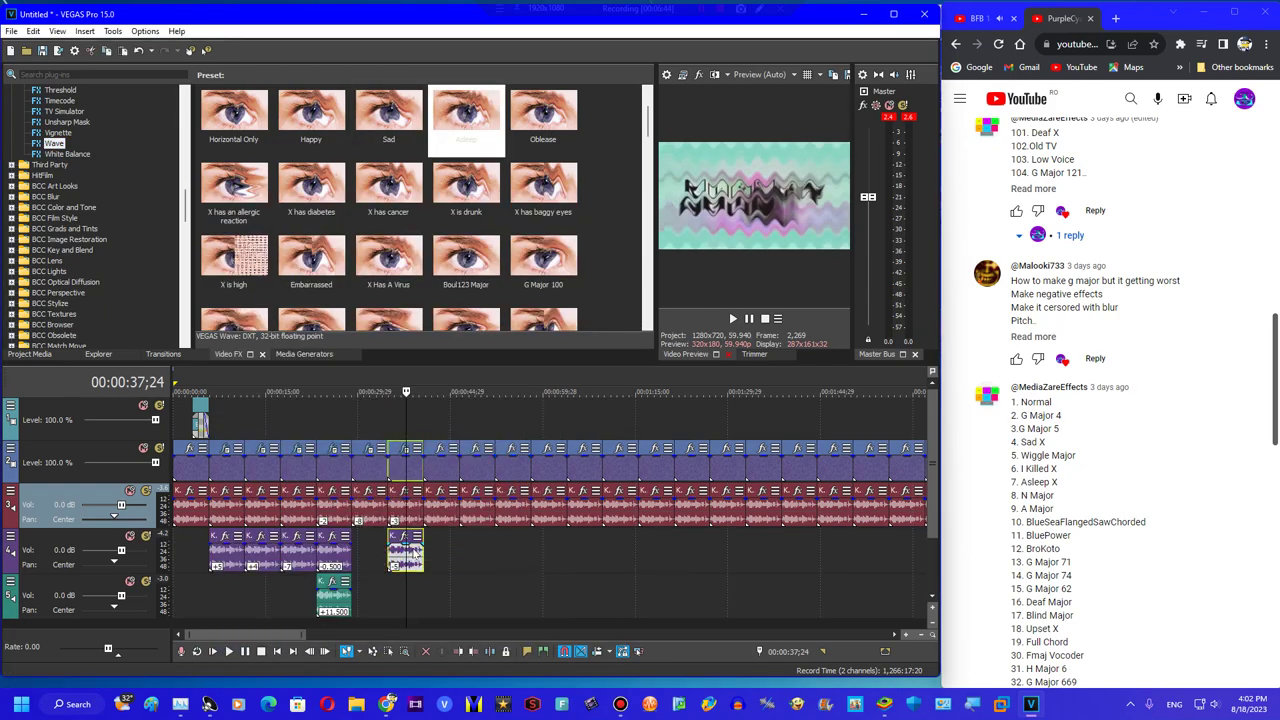
Apply Convolution Kernel with the N Major preset and HSL Adjust with the Desaturate preset to the eighth clip
left_click(439, 515)
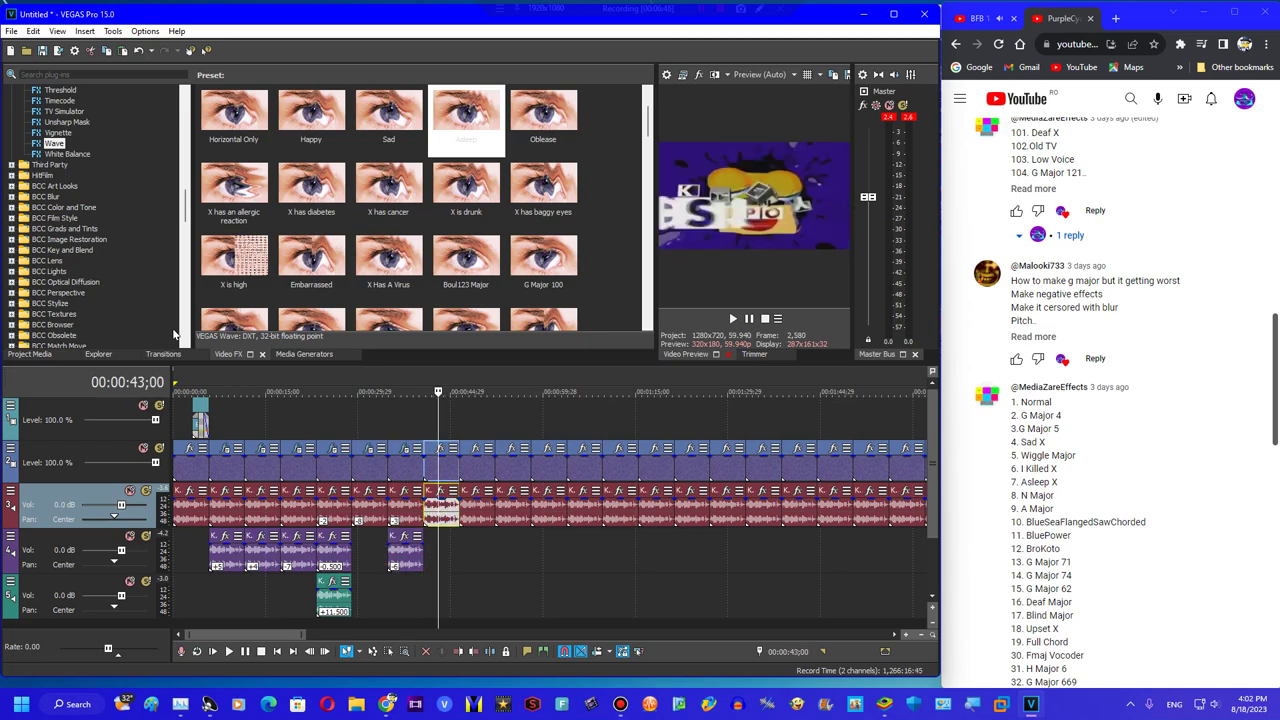
scroll(117, 260, "up", 12)
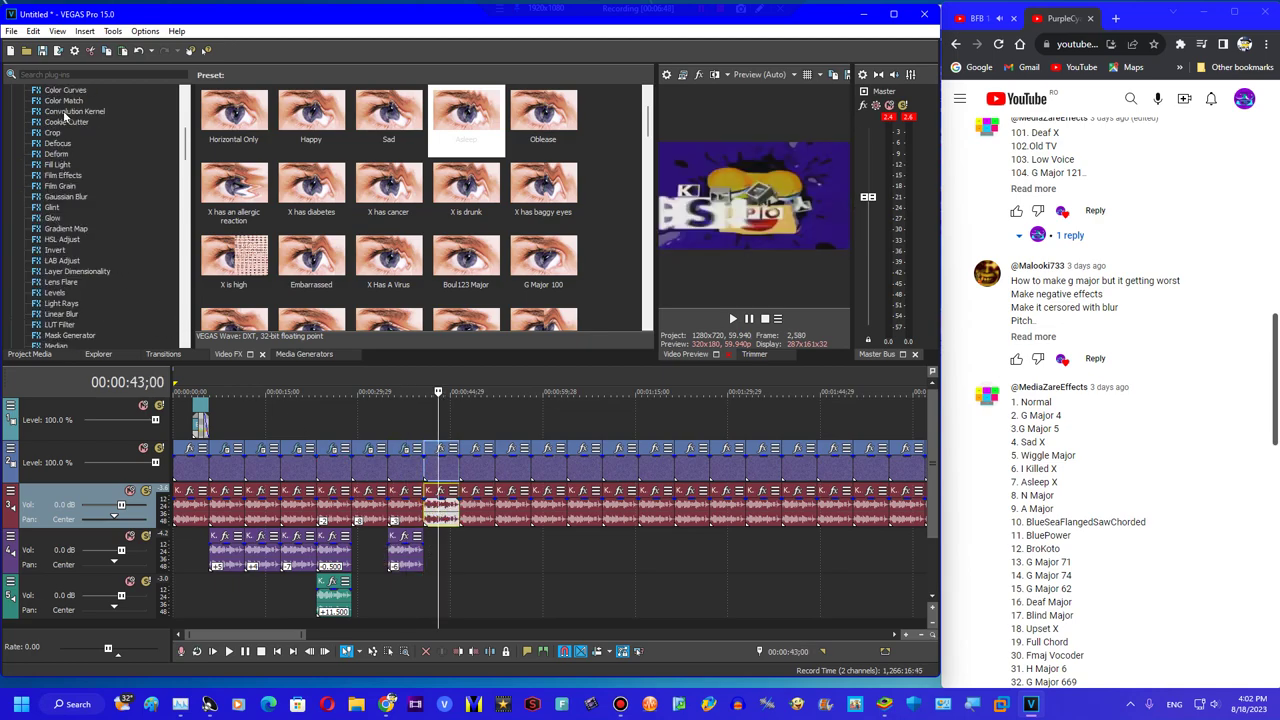
left_click_drag(466, 185, 403, 451)
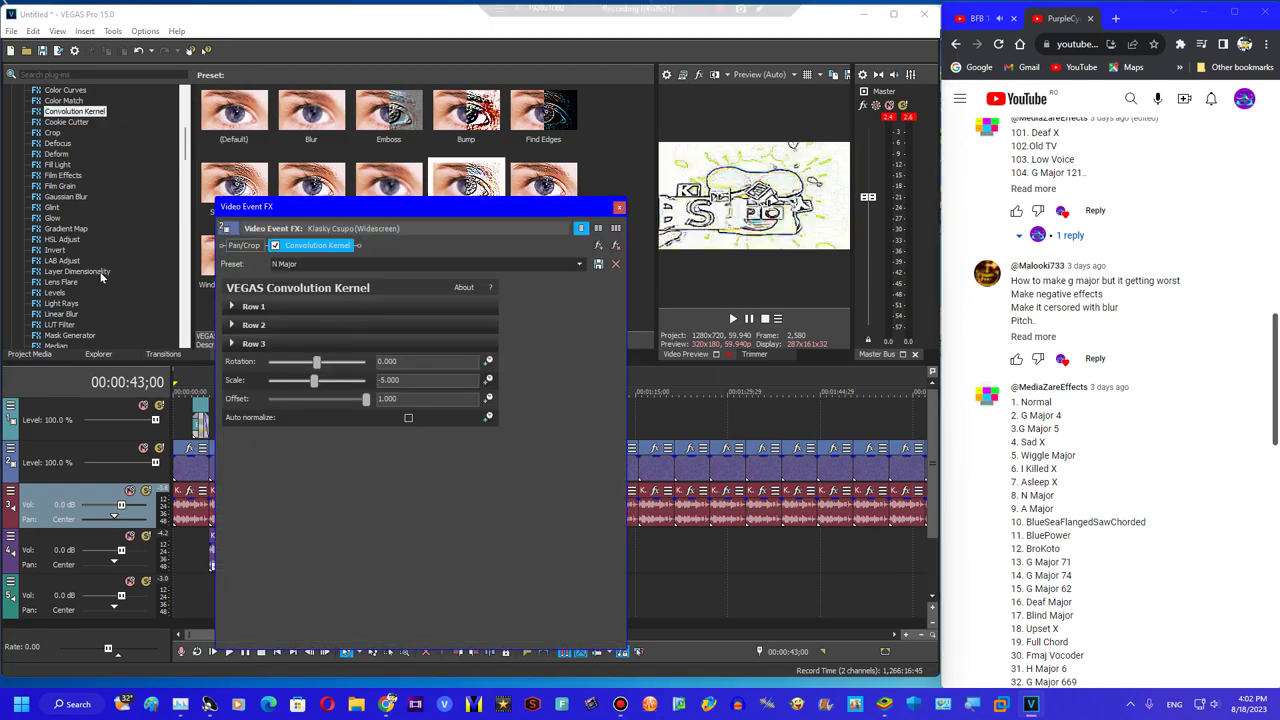
left_click(63, 240)
left_click_drag(334, 116, 385, 310)
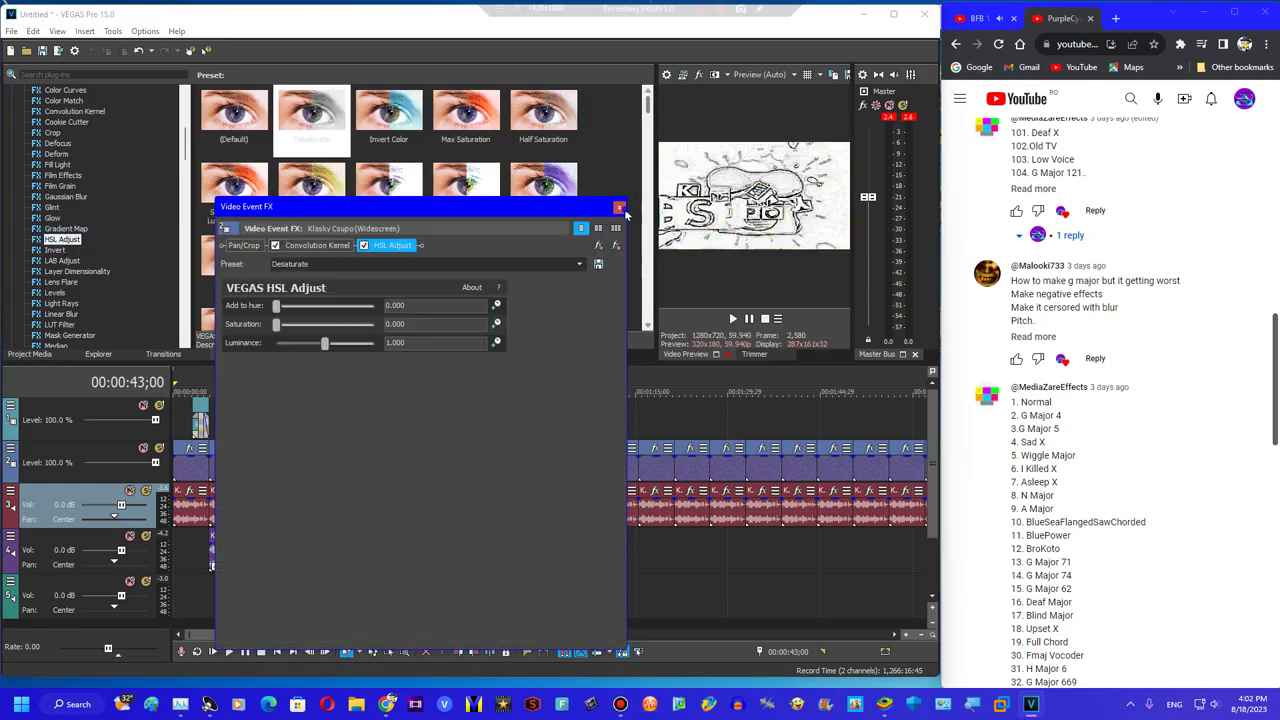
Stack copies of the eighth clip's audio on the lower audio tracks, pitched up by 5, 10 and 15
left_click(619, 208)
left_click(444, 565)
left_click_drag(443, 571, 446, 599)
left_click(452, 607)
key("equal")
left_click(460, 616)
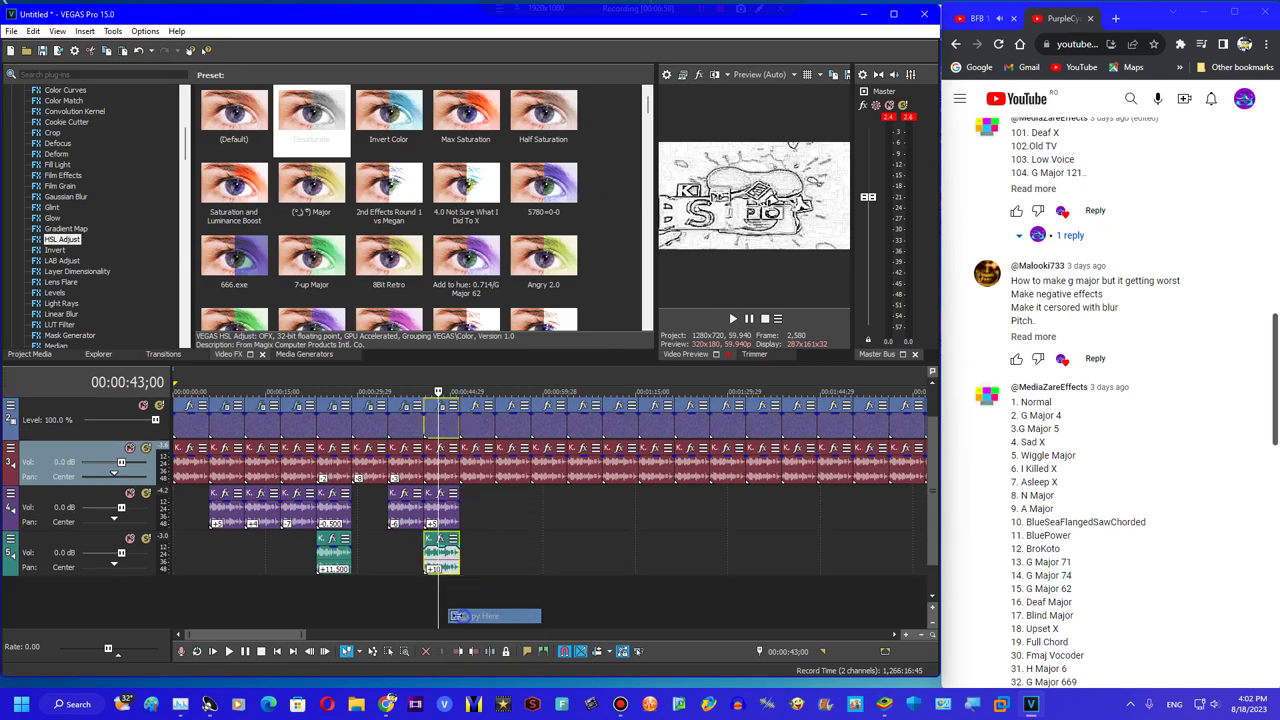
Apply Invert and HSL Adjust with the Invert Color preset to the ninth clip, setting Add to hue to 0.4
left_click(476, 474)
left_click(55, 250)
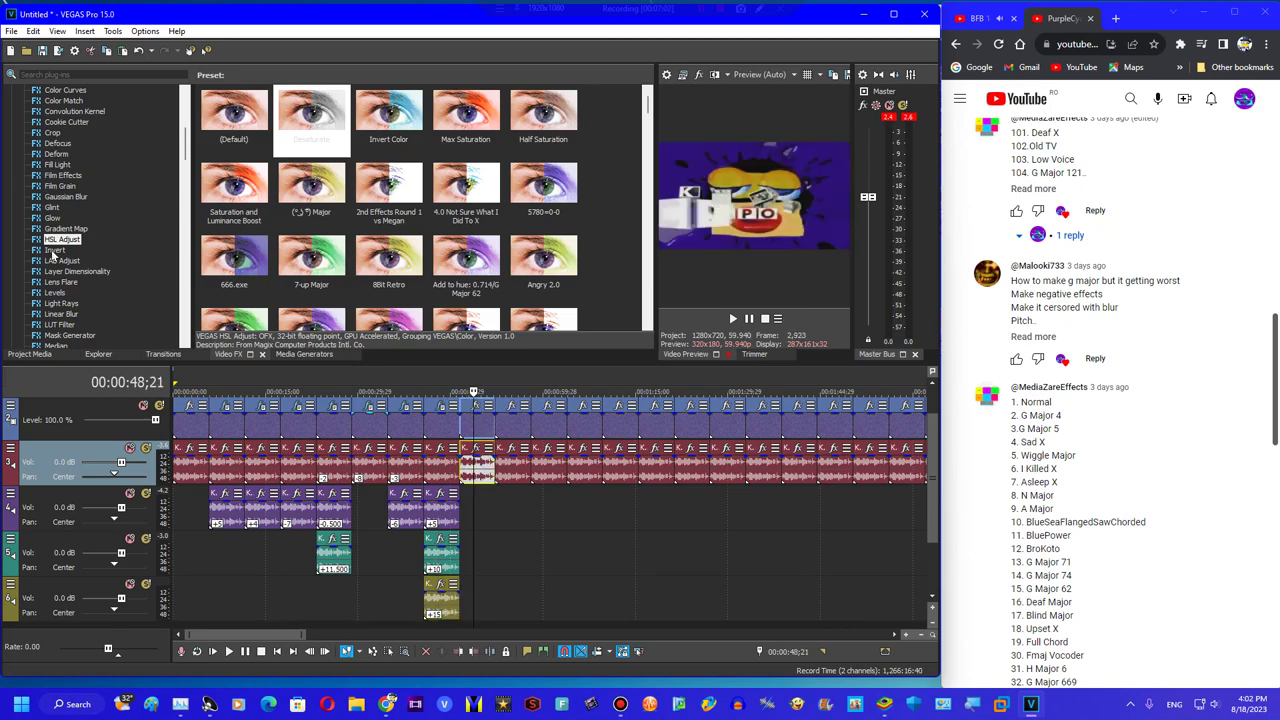
left_click_drag(240, 116, 466, 428)
left_click(57, 240)
left_click_drag(372, 118, 317, 311)
scroll(235, 298, "down", 1)
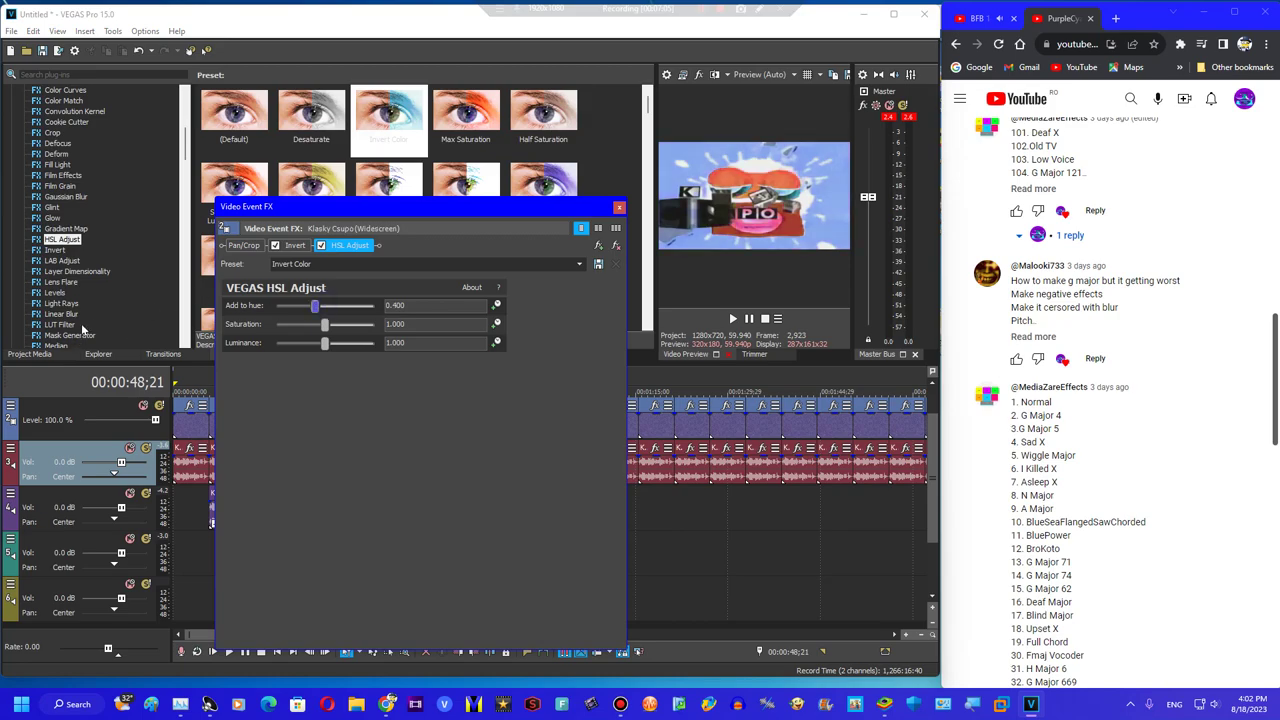
Add the Mirror effect with the Reflect Right preset to the ninth clip
scroll(80, 332, "down", 1)
left_click(53, 124)
left_click_drag(540, 133, 440, 275)
Add BCC Twirl with the AVS Twirl preset to the ninth clip, setting the Twirl Angle to -90
scroll(105, 162, "up", 10)
left_click(12, 91)
scroll(185, 140, "down", 6)
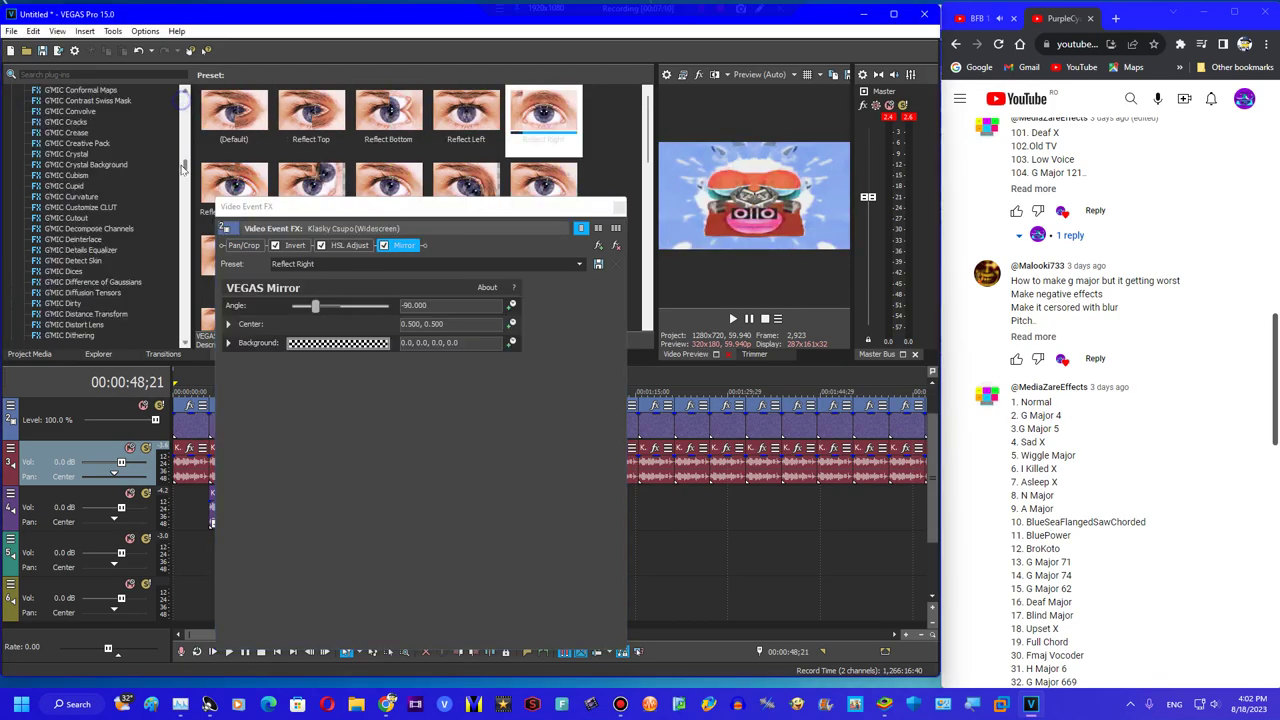
scroll(190, 196, "down", 6)
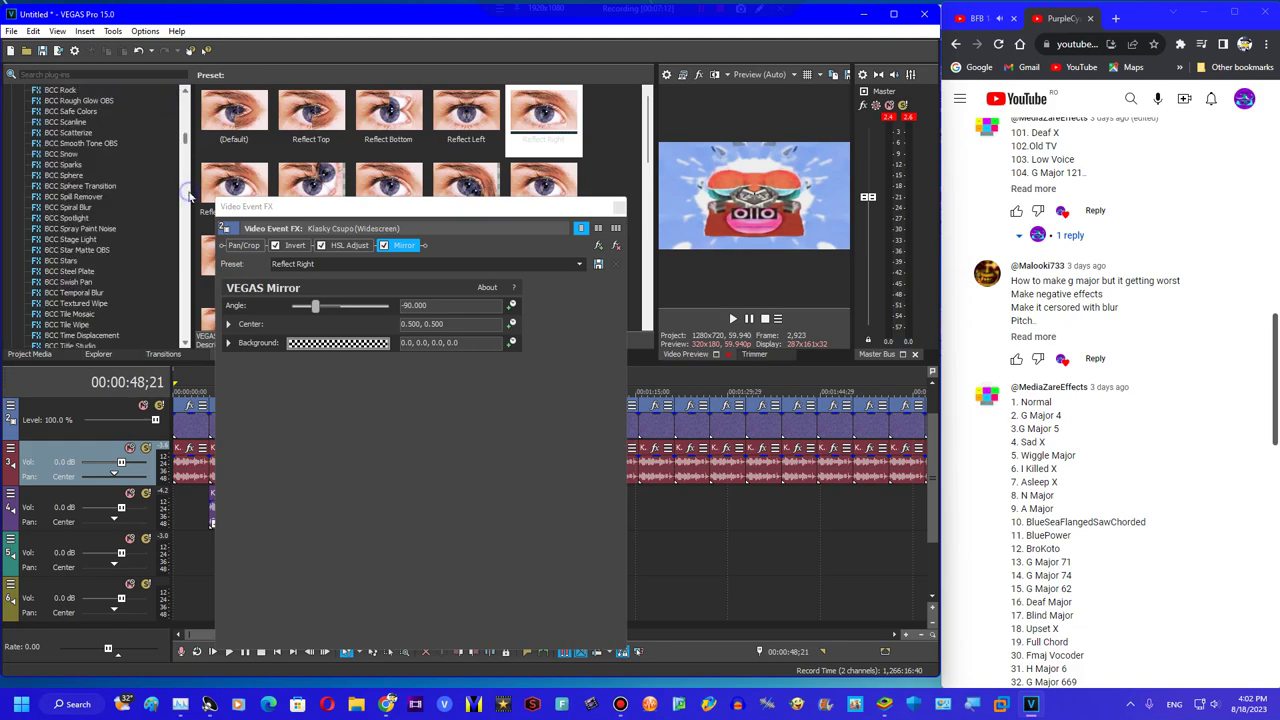
scroll(182, 208, "down", 6)
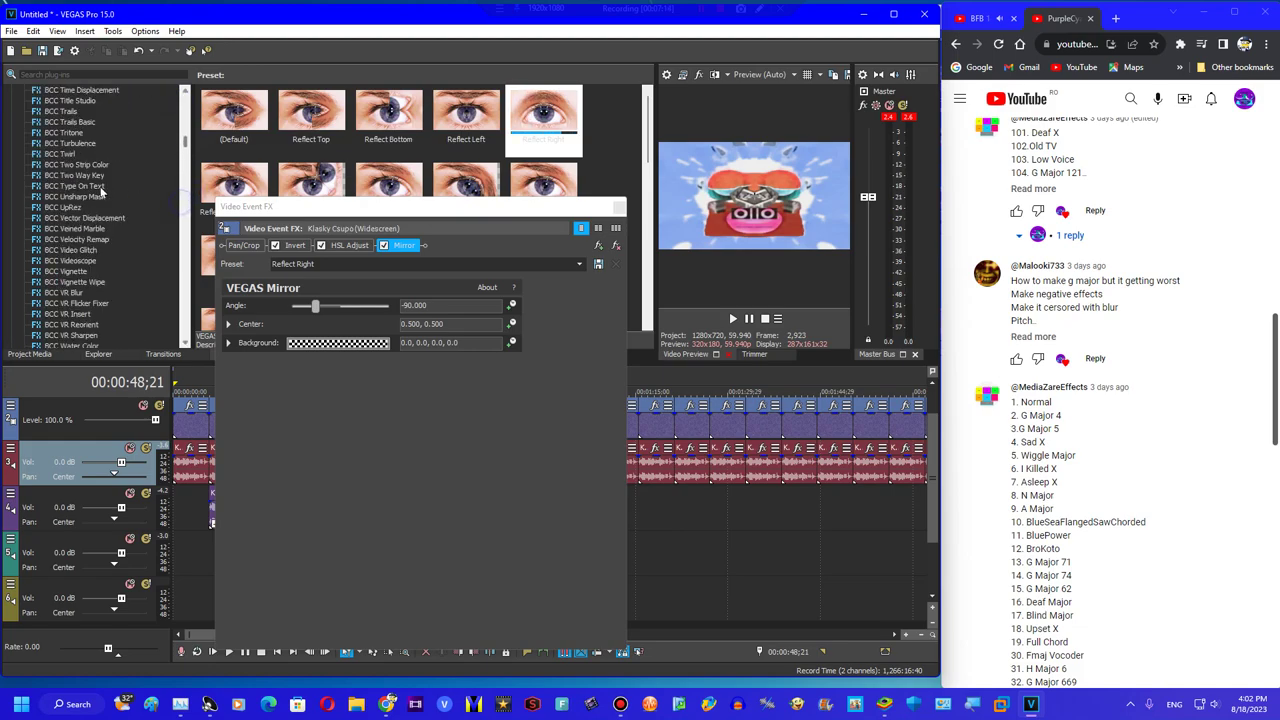
left_click(60, 155)
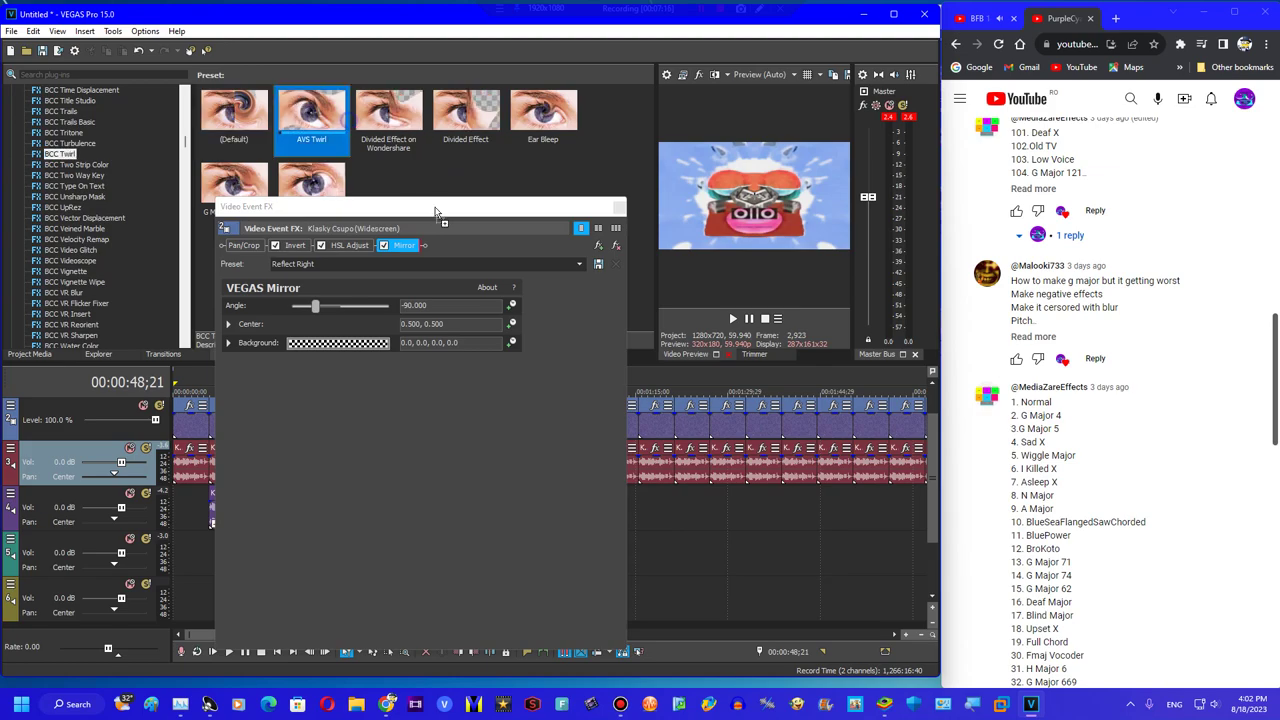
left_click_drag(402, 352, 392, 352)
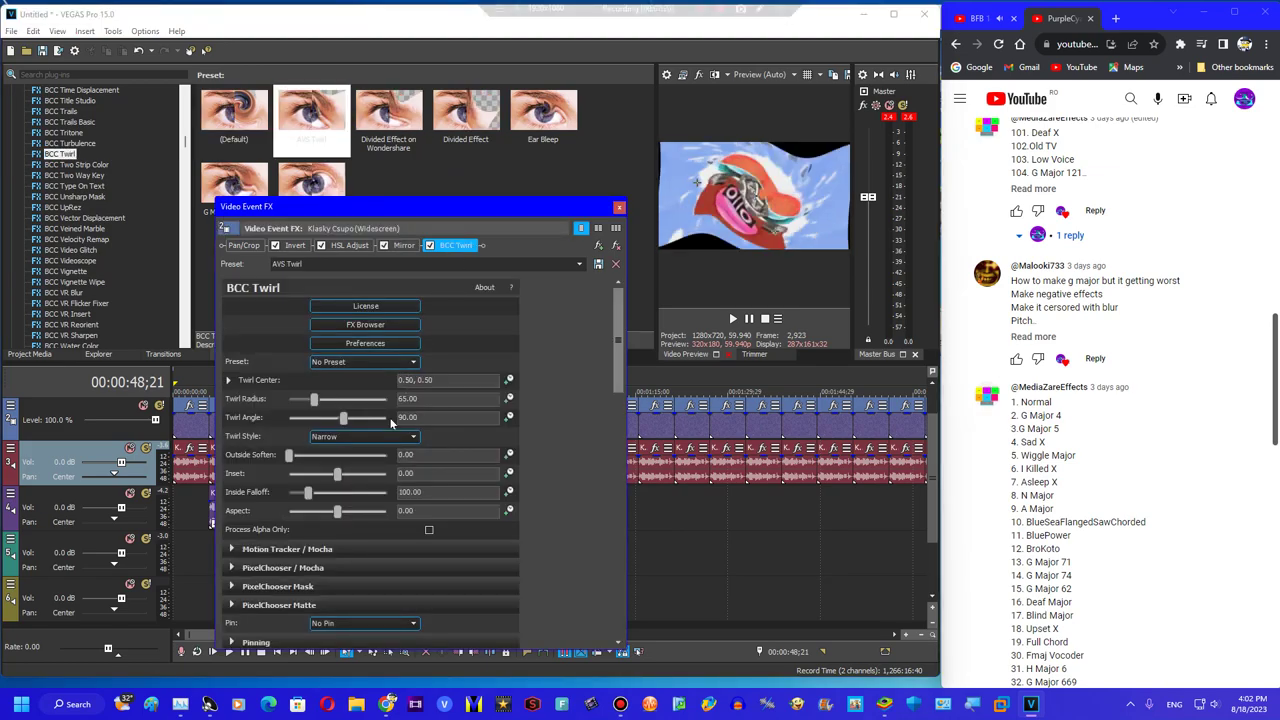
left_click(537, 263)
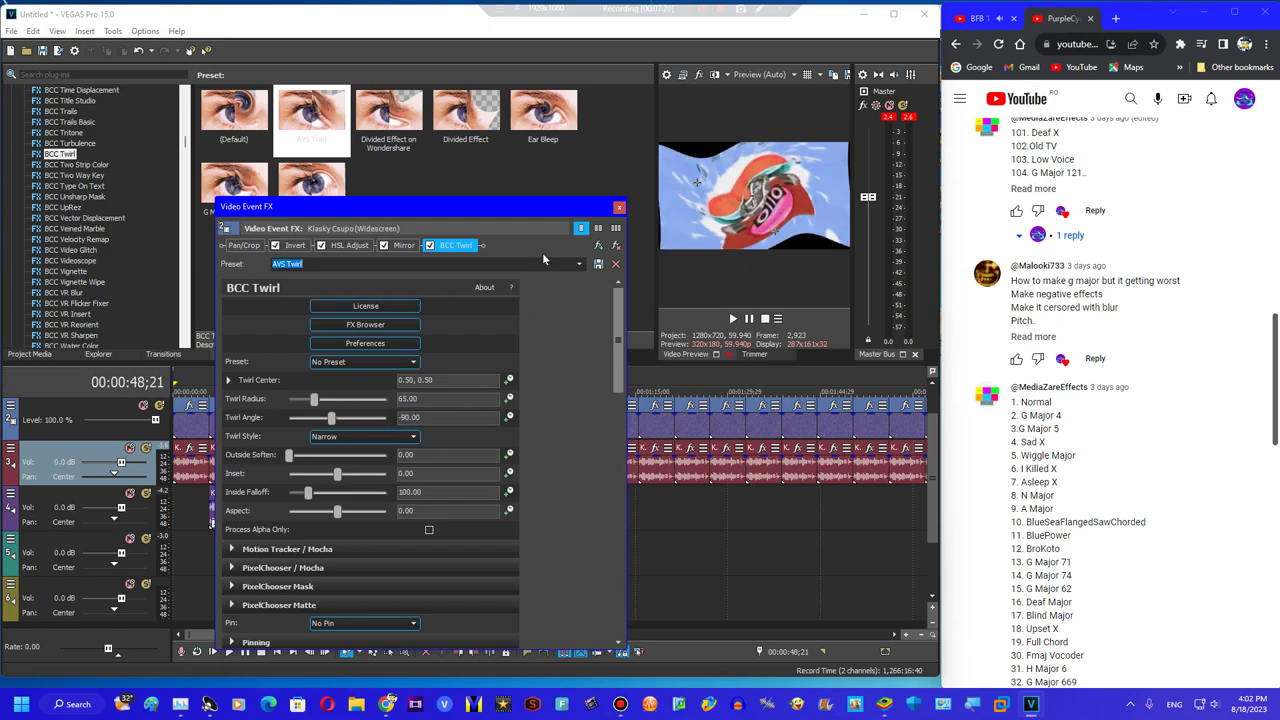
left_click(619, 207)
Set the pitch change of the ninth clip's audio to 5.7
right_click(491, 477)
left_click(494, 463)
left_click(481, 472)
key("Delete")
left_click_drag(472, 423, 495, 424)
right_click(477, 470)
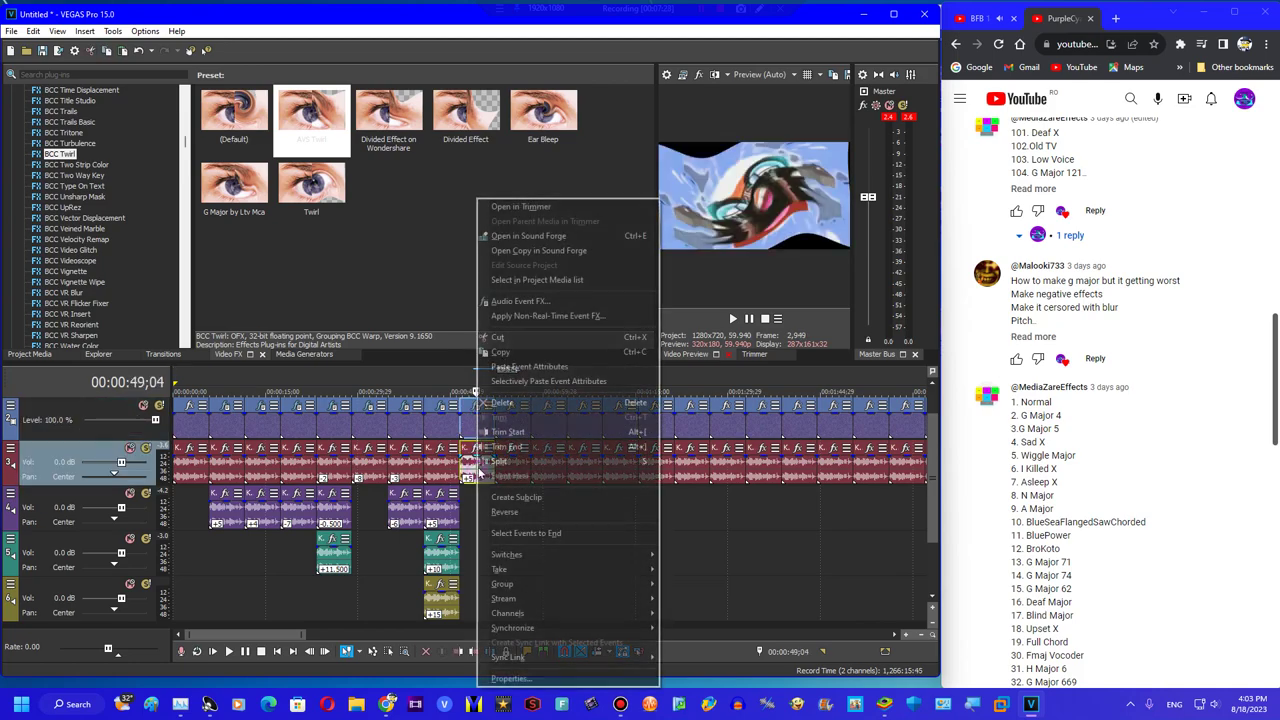
left_click(511, 678)
double_click(555, 350)
type("5.0")
key("Return")
Duplicate the ninth clip's audio onto the track below with a pitch change of 10.5, and play the clip back
left_click_drag(477, 470, 477, 490)
left_click(497, 514)
right_click(472, 522)
left_click(492, 514)
double_click(555, 350)
type("10.5")
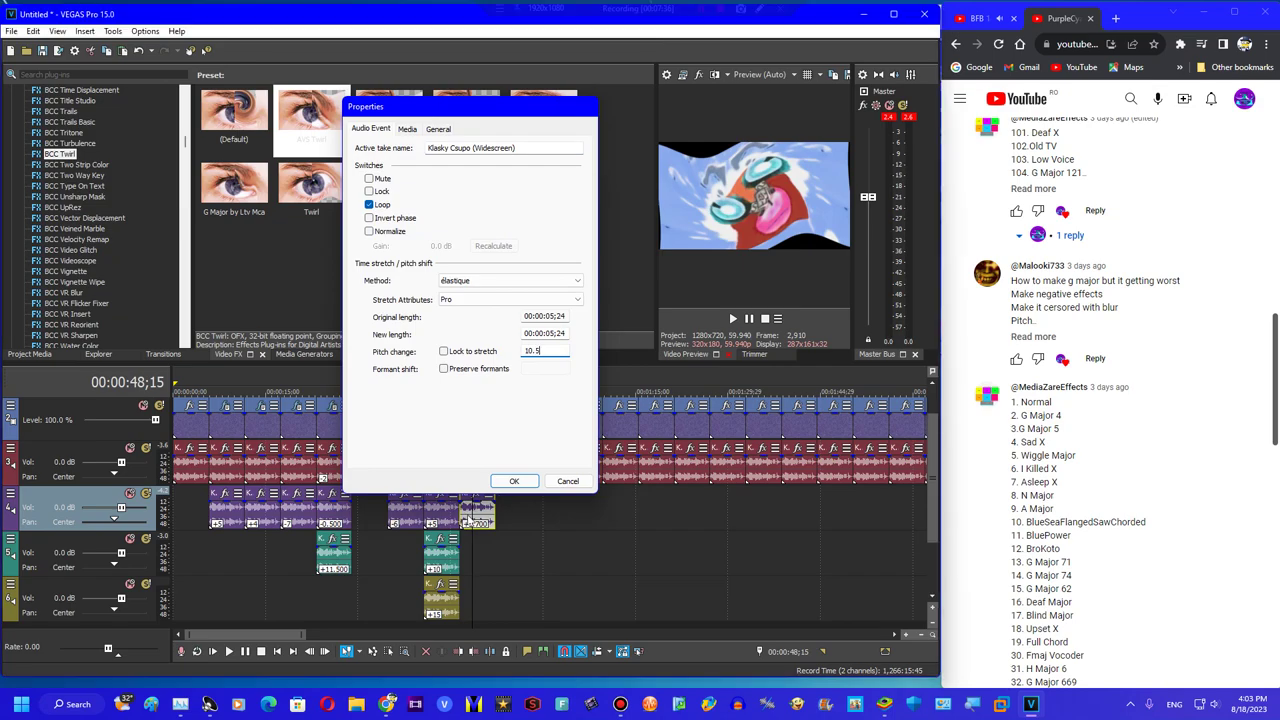
key("Return")
left_click(463, 514)
key("space")
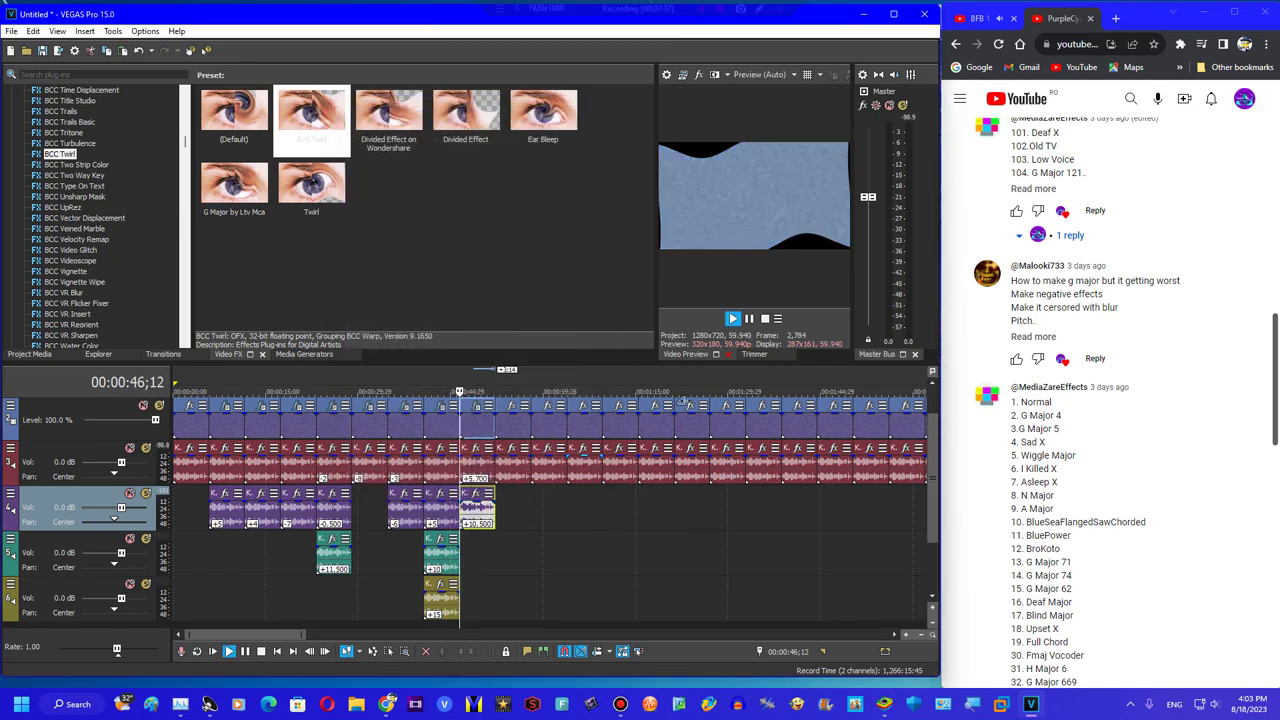
left_click(766, 318)
Apply Gradient Map to the tenth clip and load the blue preset whose name starts with "blues"
left_click(513, 466)
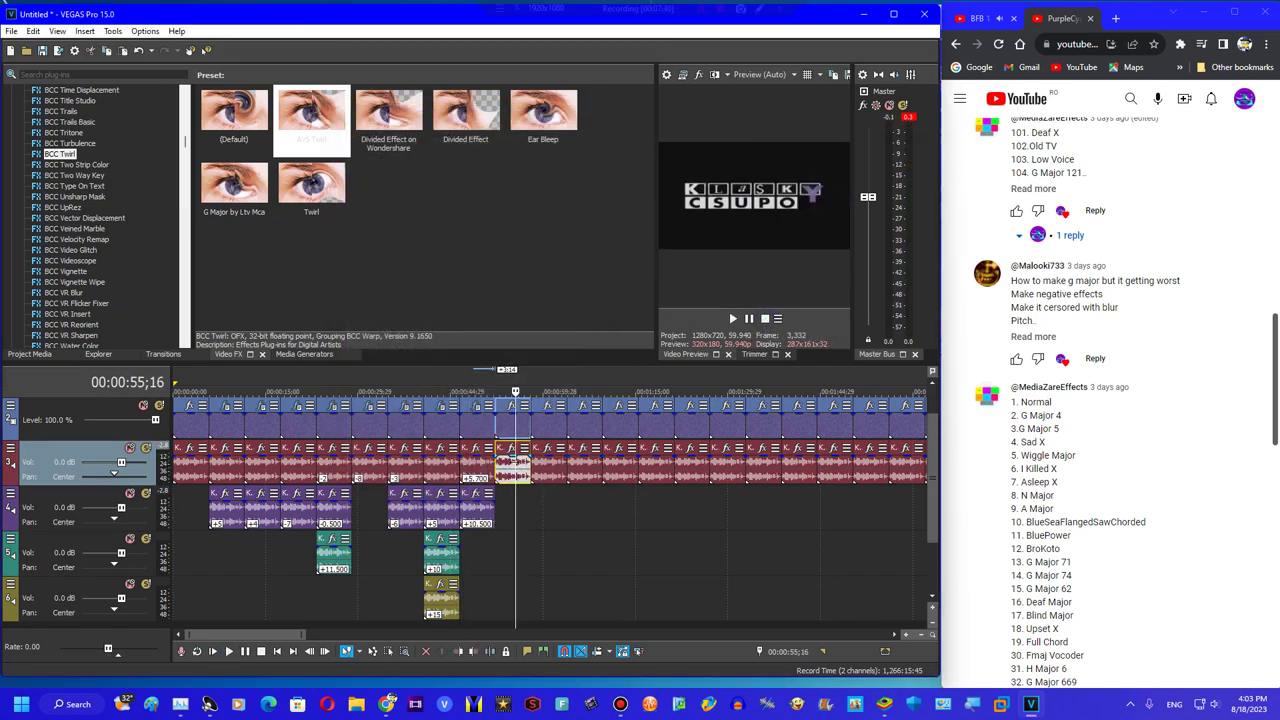
left_click(503, 476)
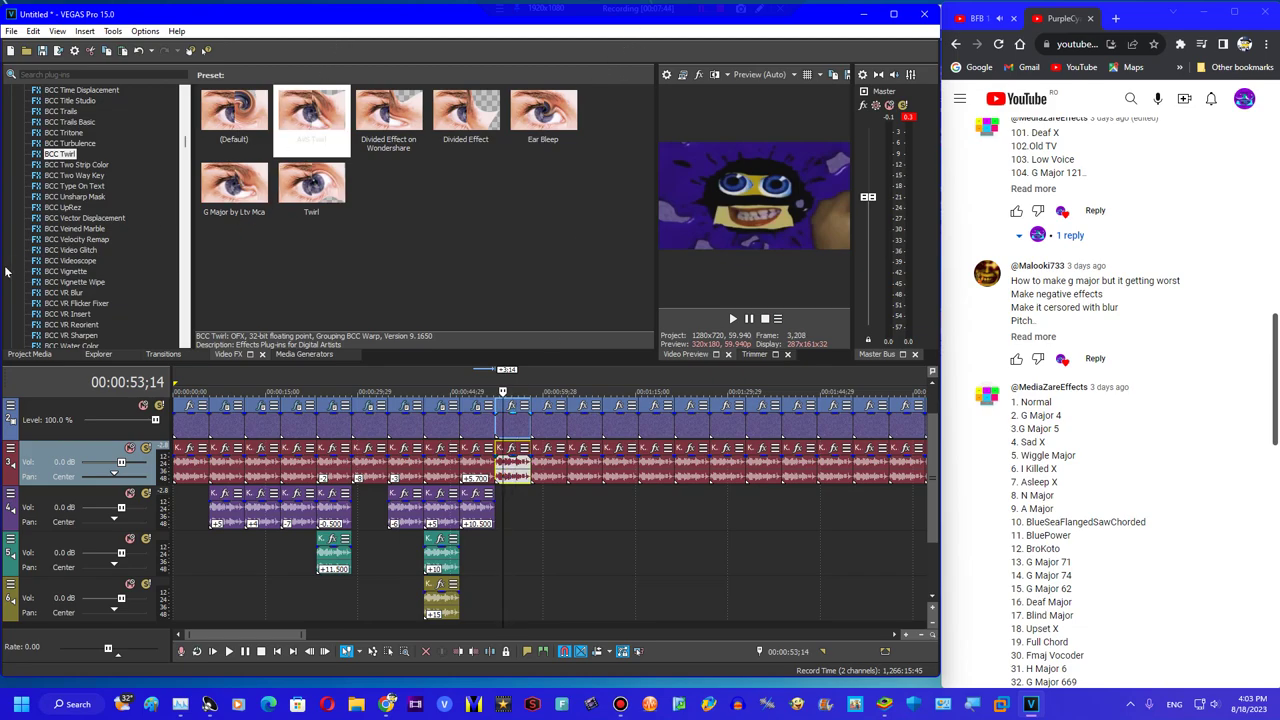
scroll(50, 150, "up", 15)
scroll(50, 160, "down", 18)
left_click(65, 228)
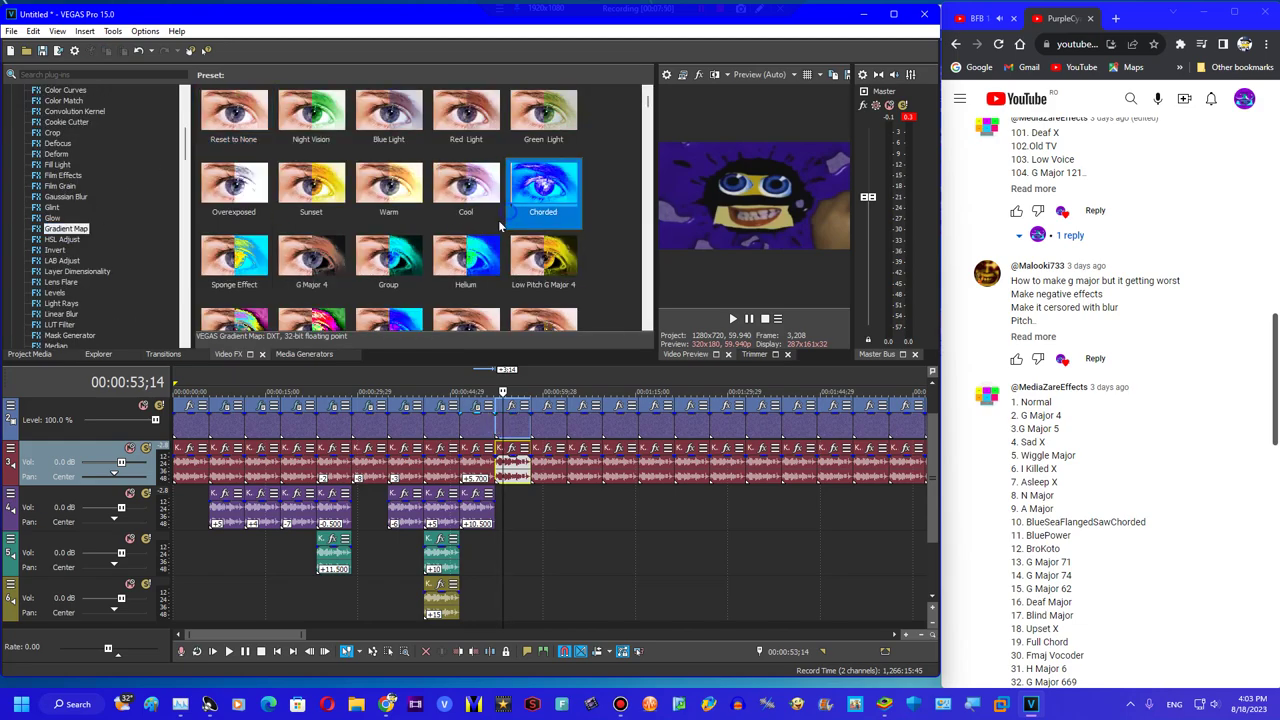
scroll(432, 231, "down", 5)
left_click_drag(464, 201, 515, 424)
left_click(359, 265)
type("b")
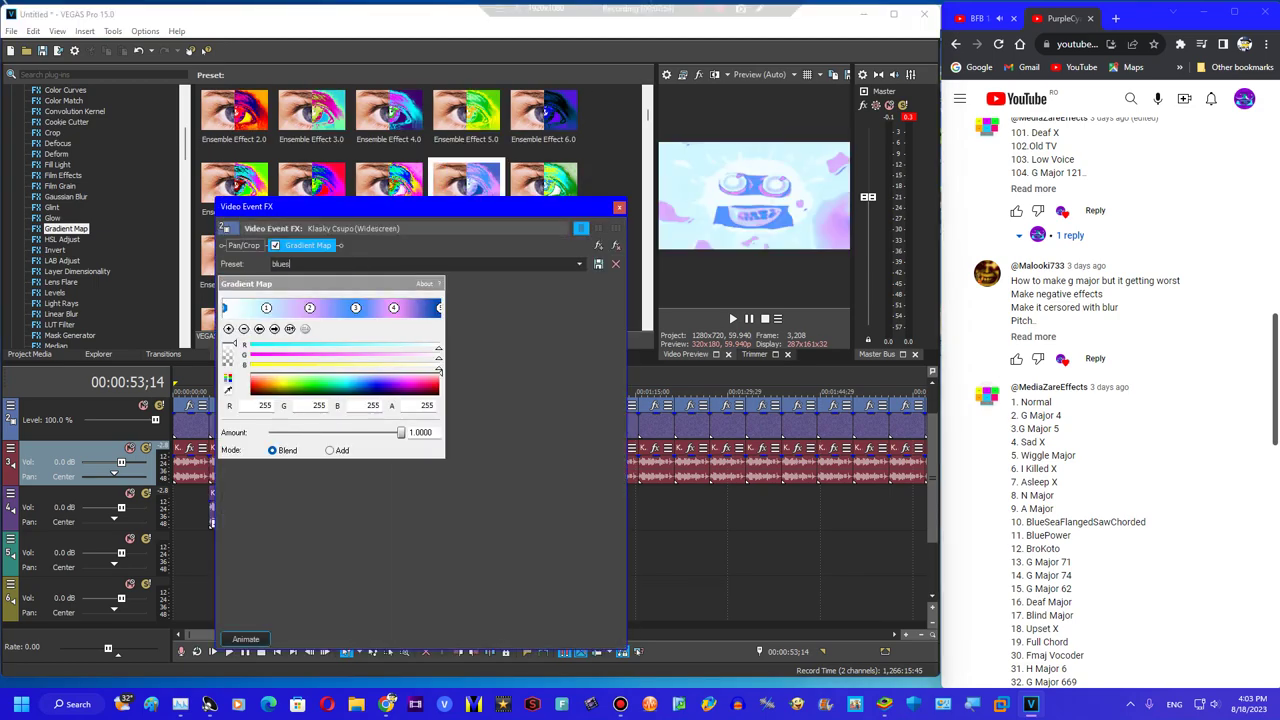
type("lues")
key("Return")
left_click(619, 207)
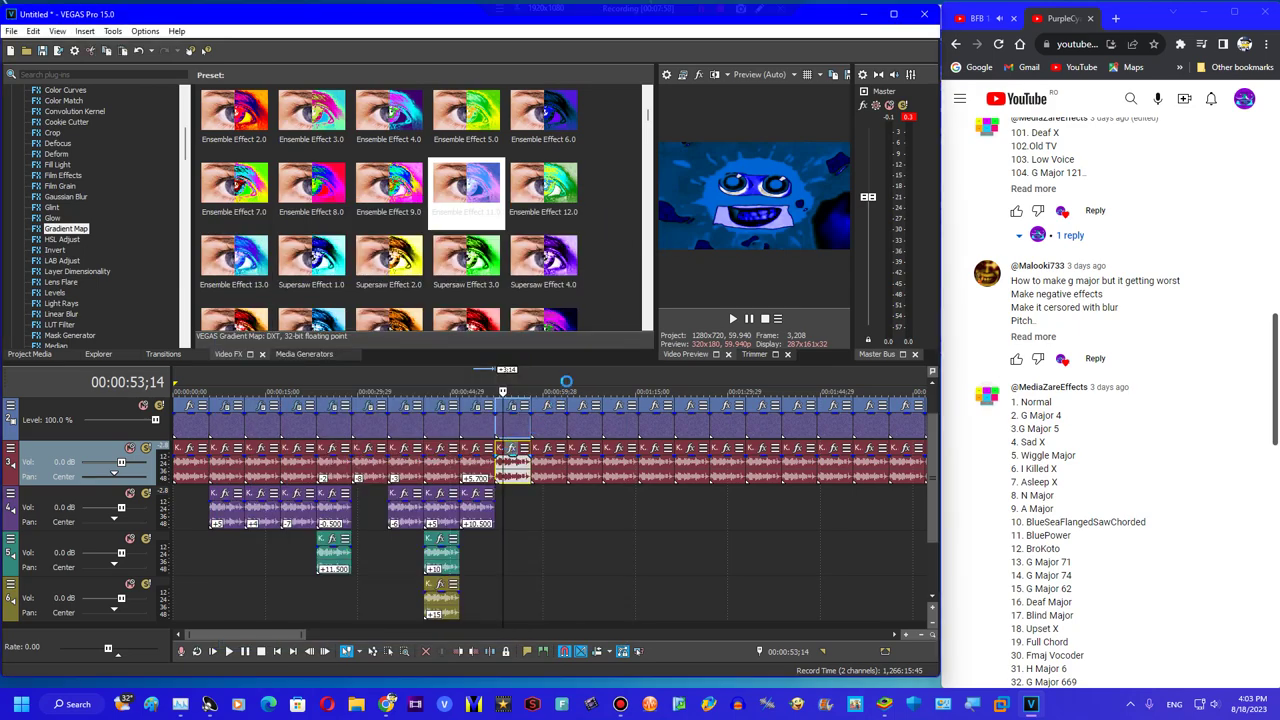
left_click(657, 540)
left_click(655, 540)
left_click(310, 476)
left_click(430, 161)
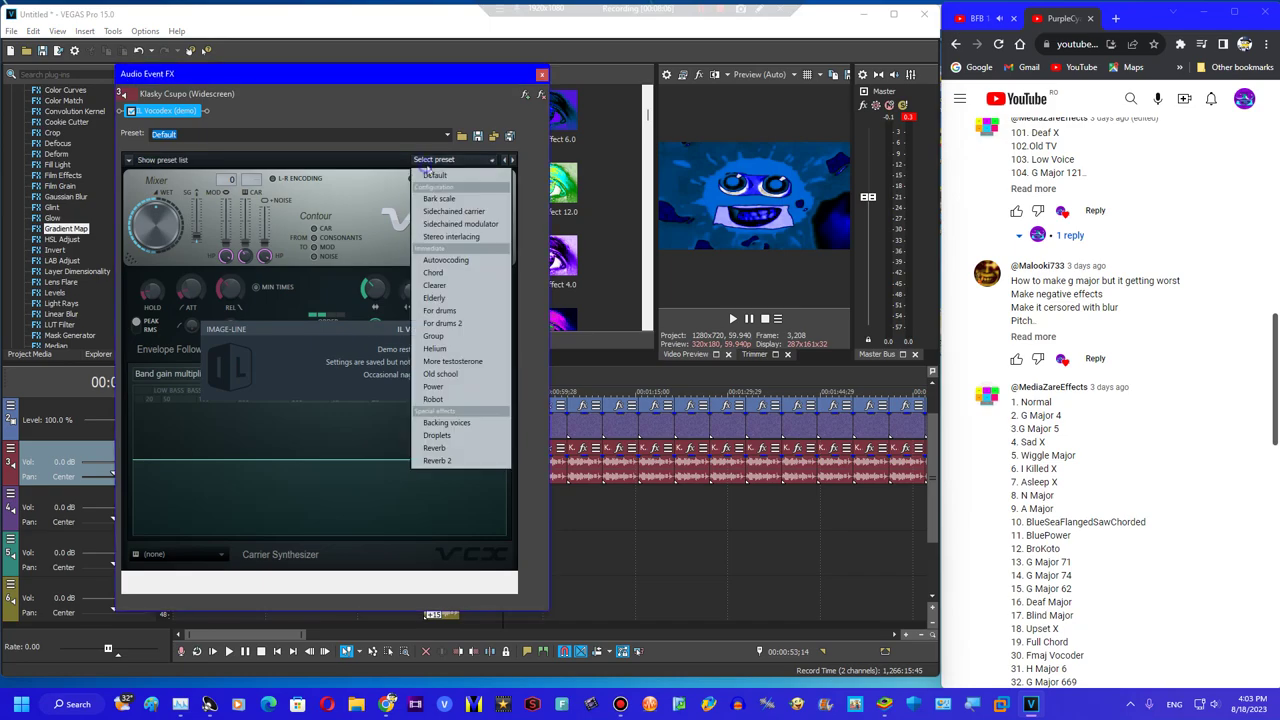
left_click(436, 274)
left_click(543, 94)
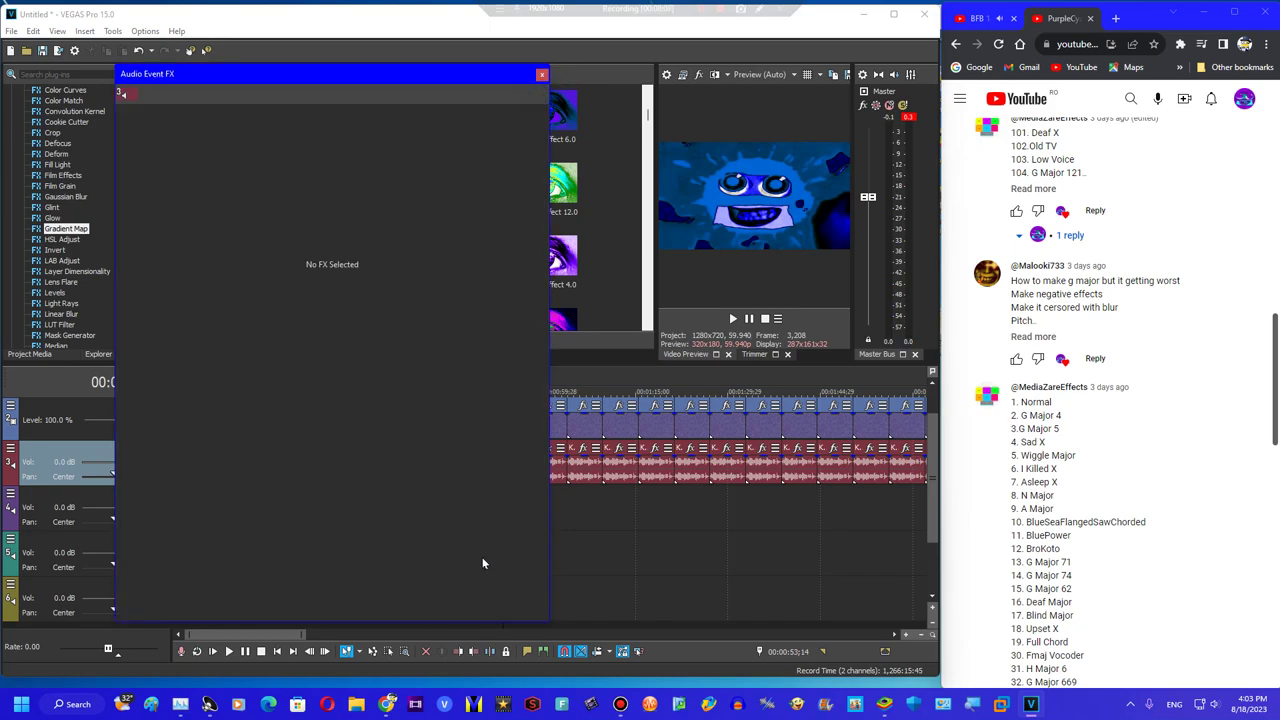
left_click(541, 74)
Add IL Vocodex (demo) as a non-real-time effect on the tenth clip's audio and load its Chord preset
right_click(512, 460)
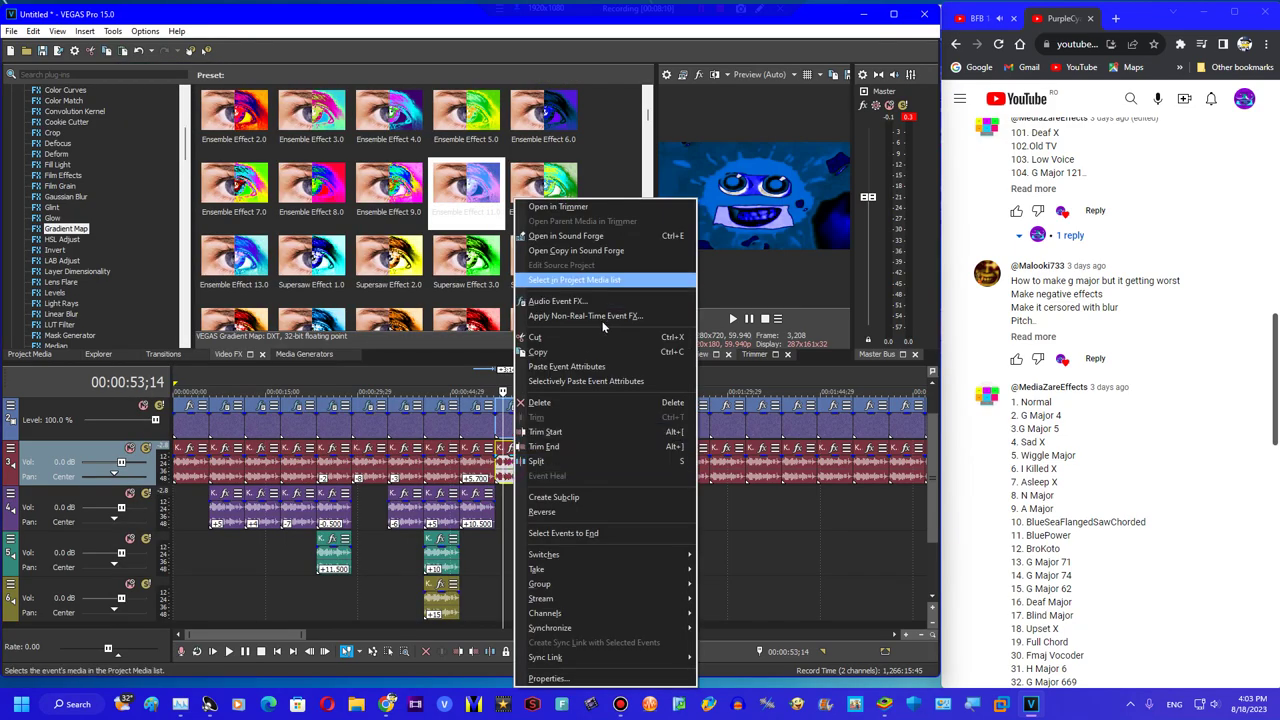
left_click(585, 316)
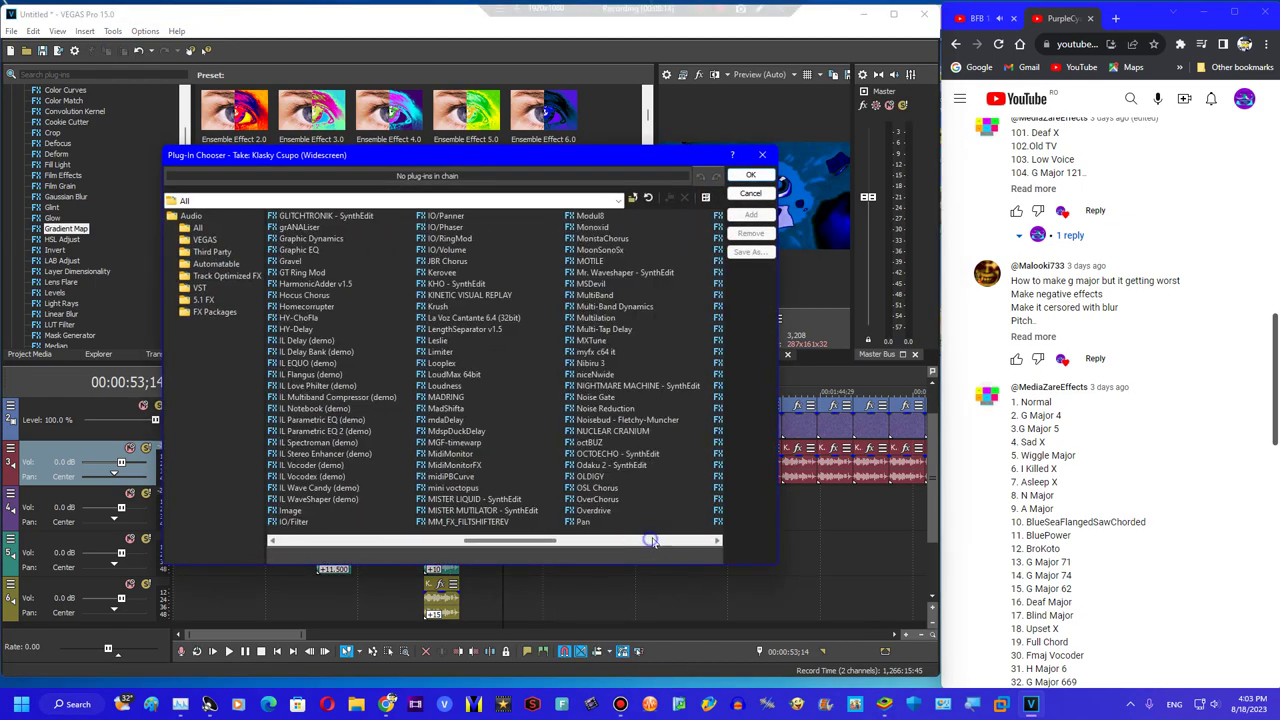
left_click(308, 478)
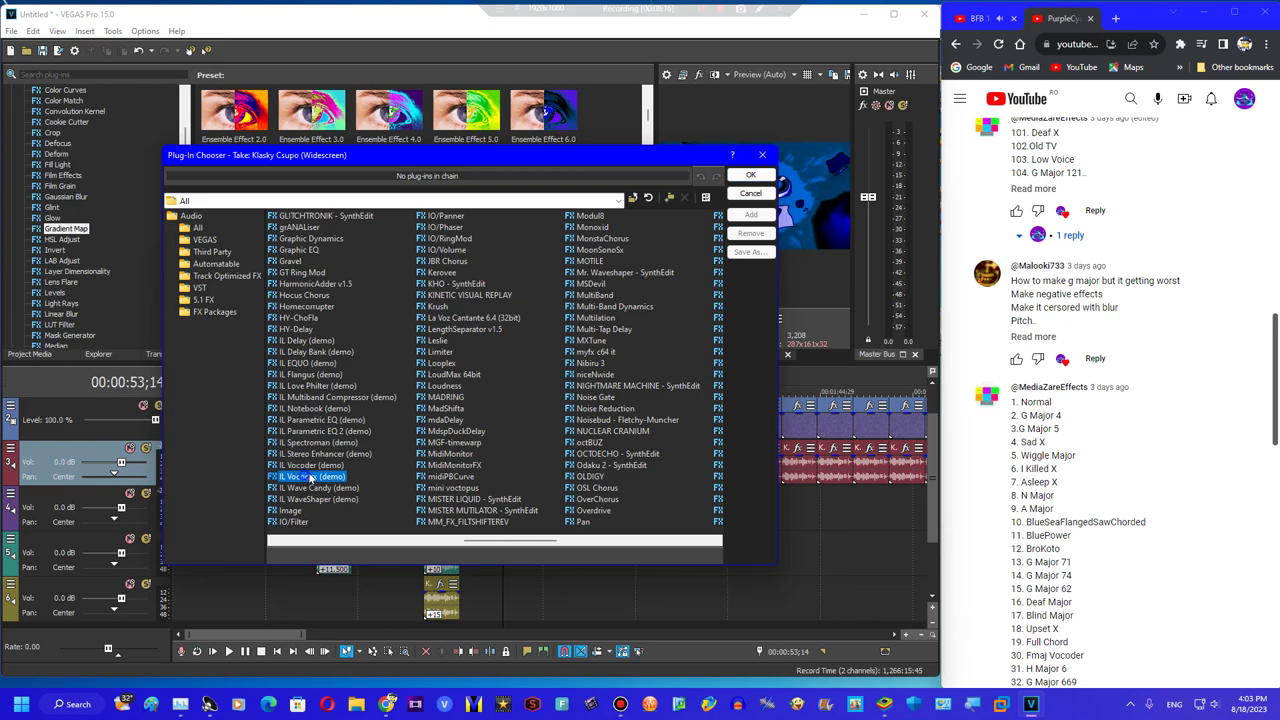
left_click(740, 175)
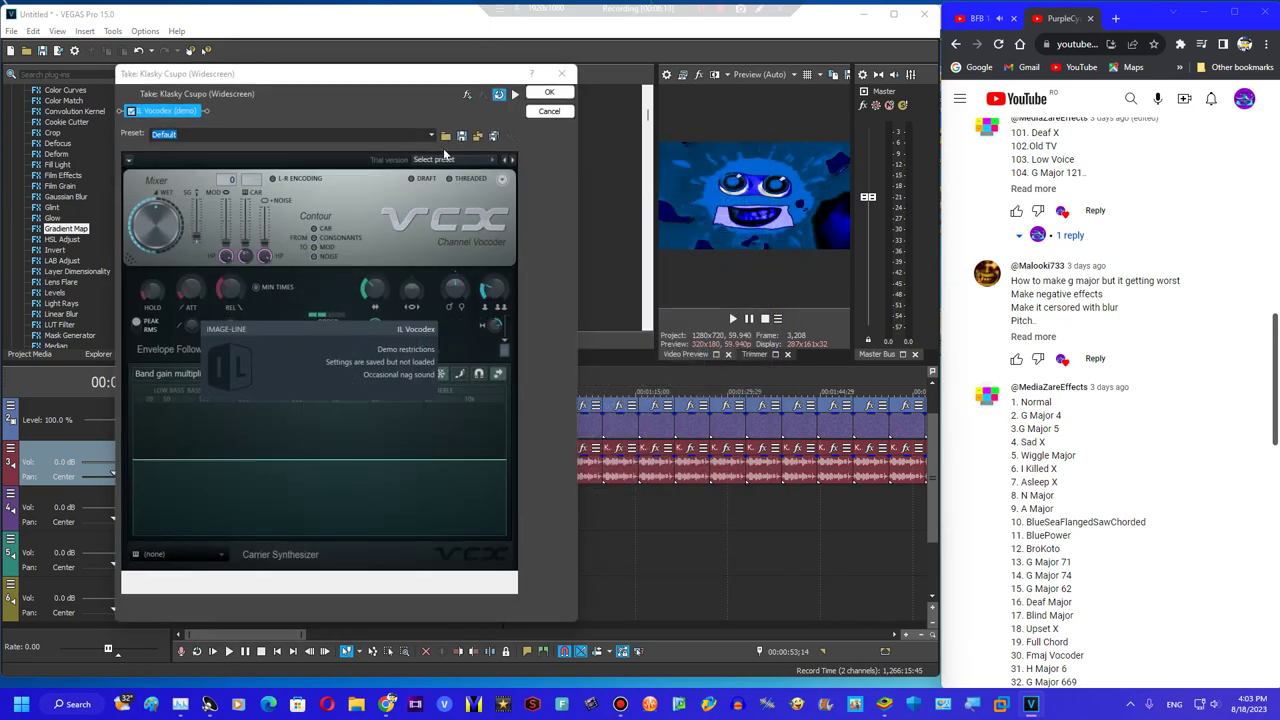
left_click(450, 159)
left_click(455, 274)
Search YouTube in a new tab for "how to make blueseaflangedsawchorded" and open the Speed BlueSeaFlangedSawChorded tutorial at its Vocodex settings in a larger player
middle_click(1016, 98)
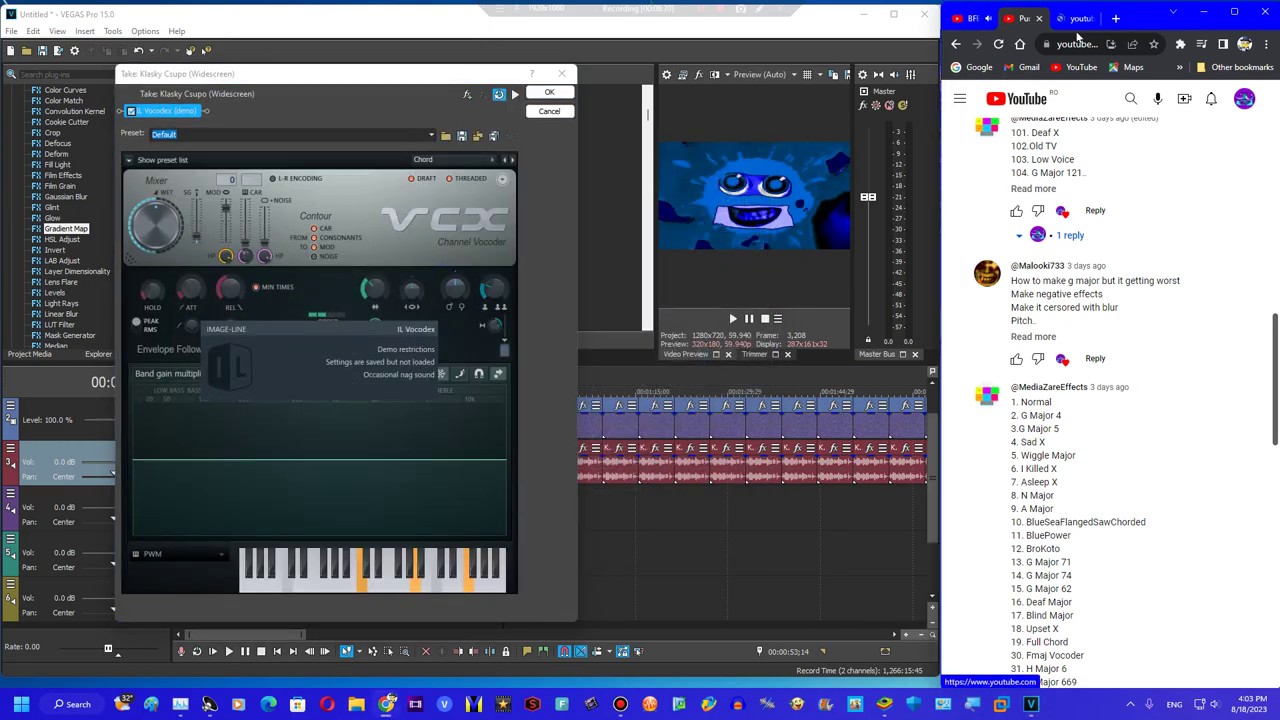
left_click(1076, 19)
left_click(1117, 97)
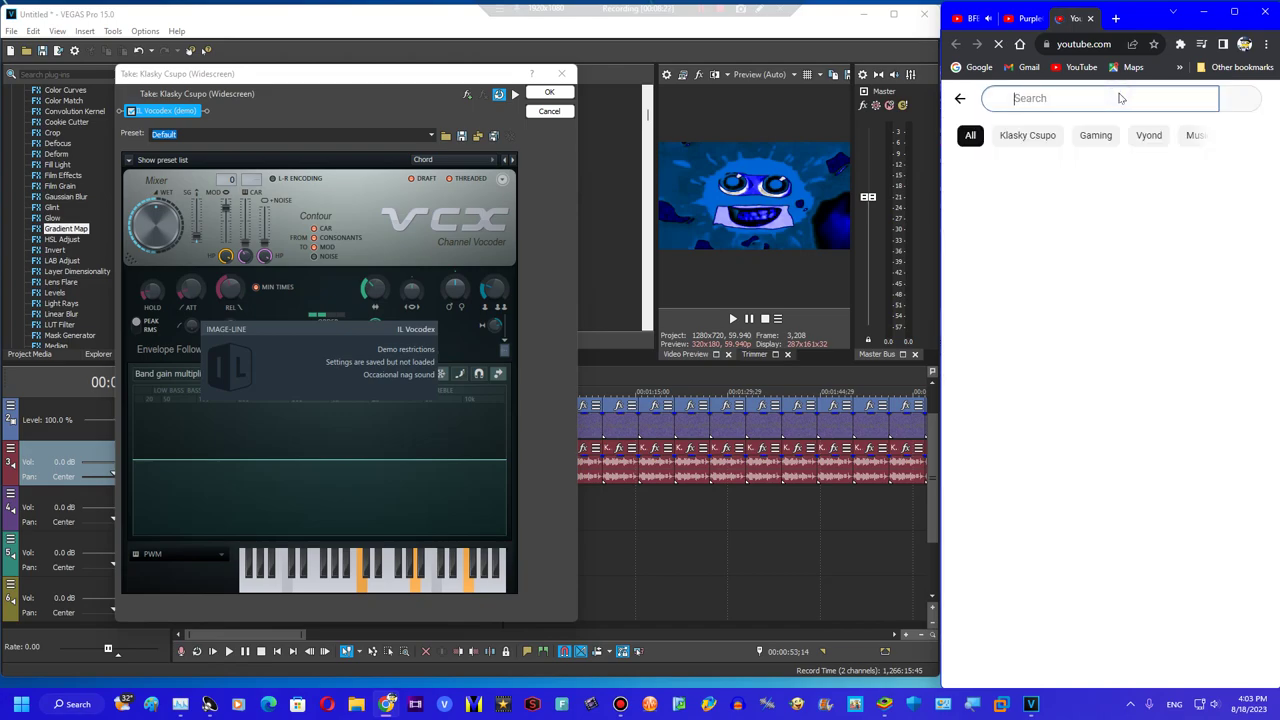
type("how to m")
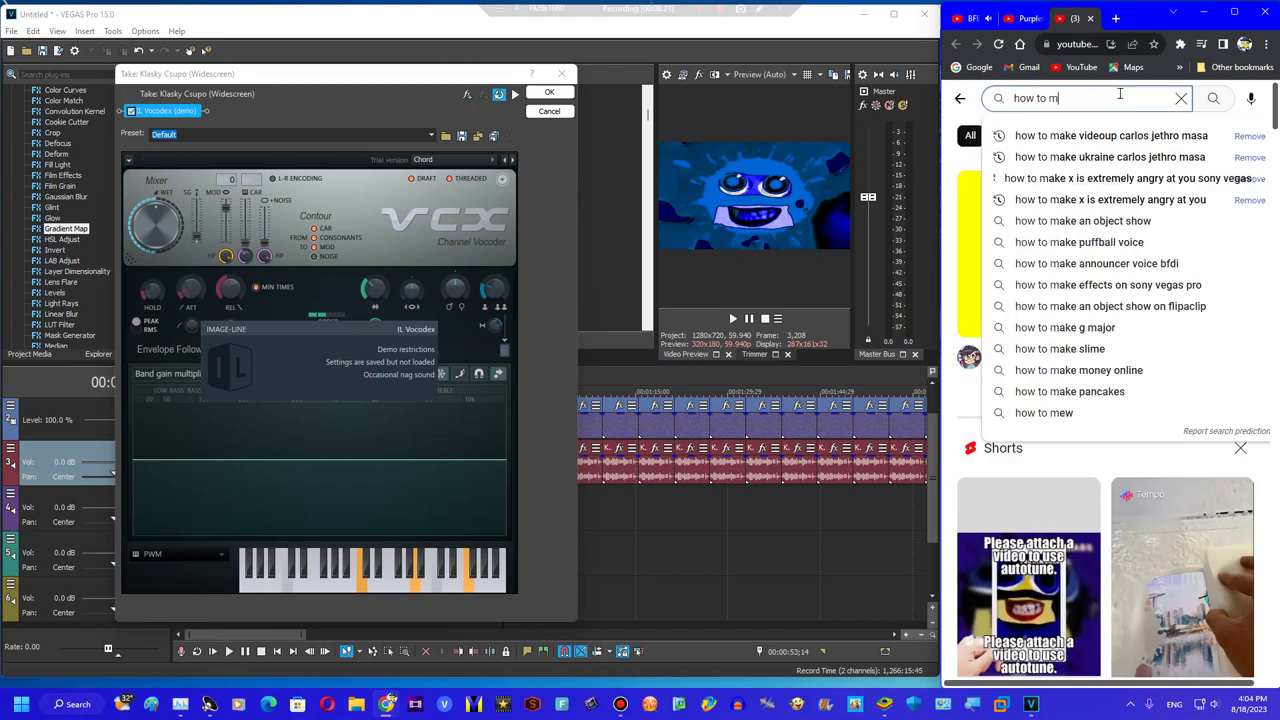
type("ake blues")
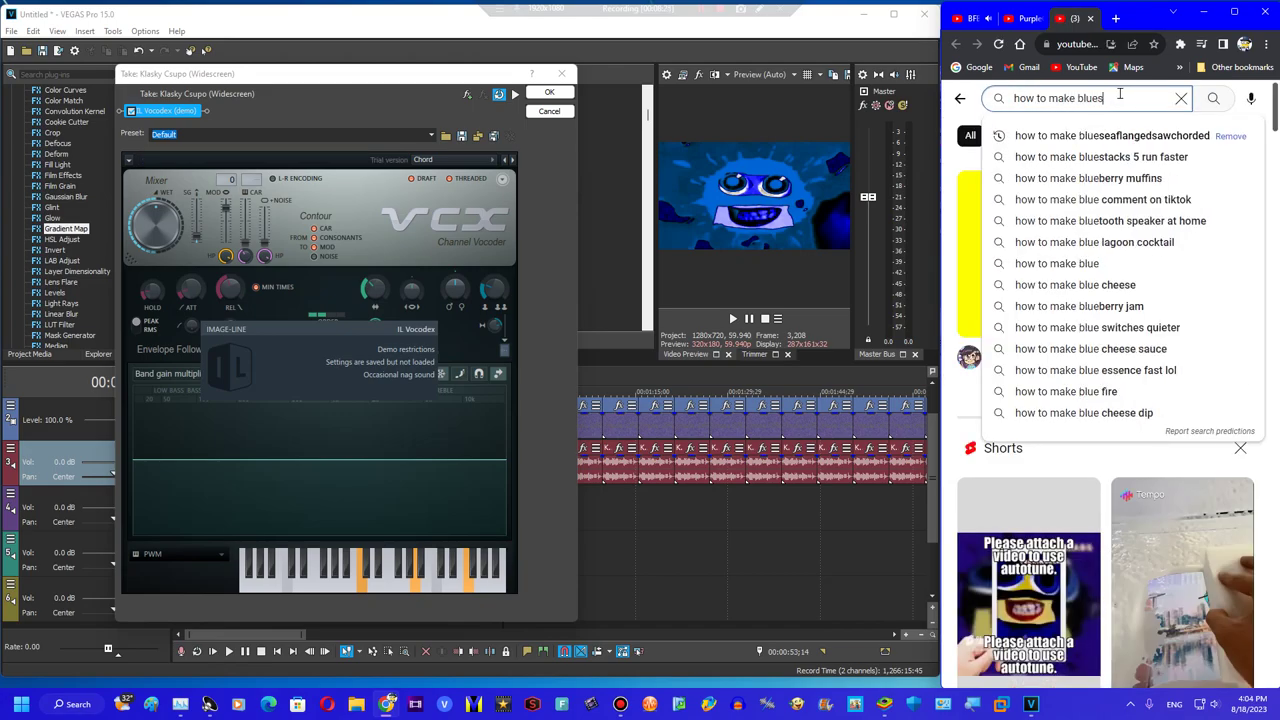
type("eaflangedasa")
key("BackSpace")
key("BackSpace")
key("BackSpace")
type("sawchorded")
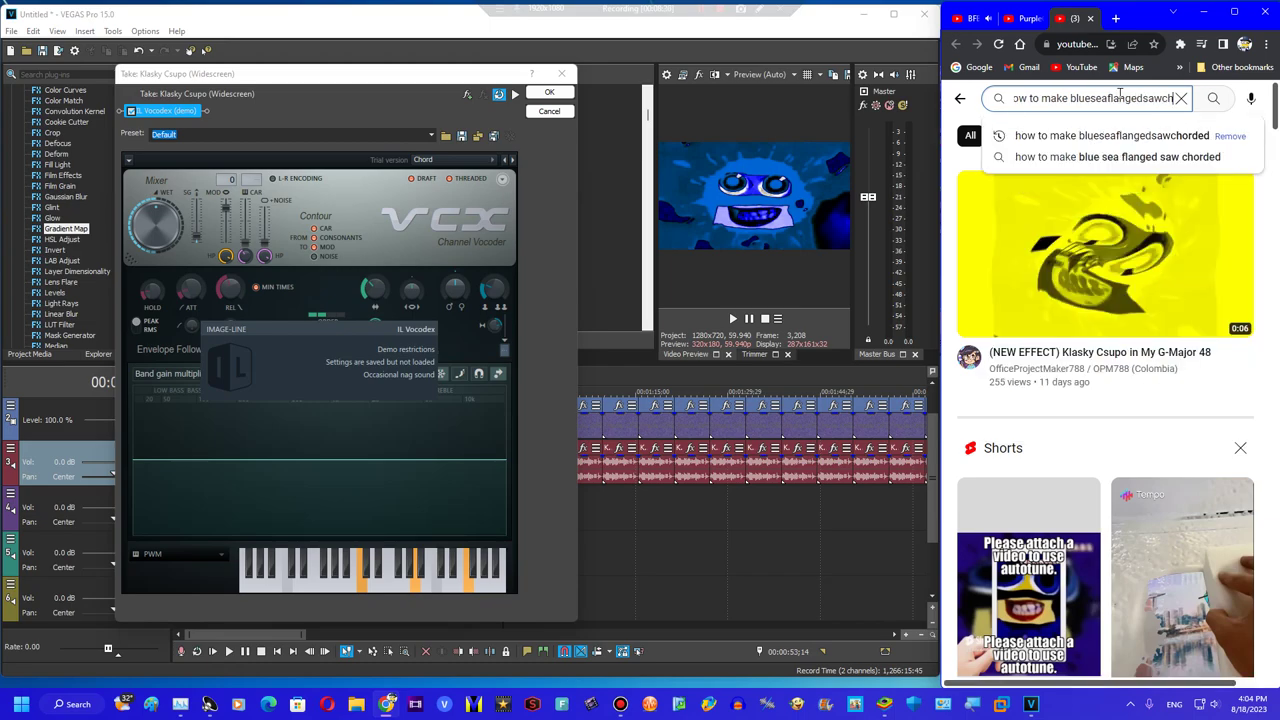
key("Return")
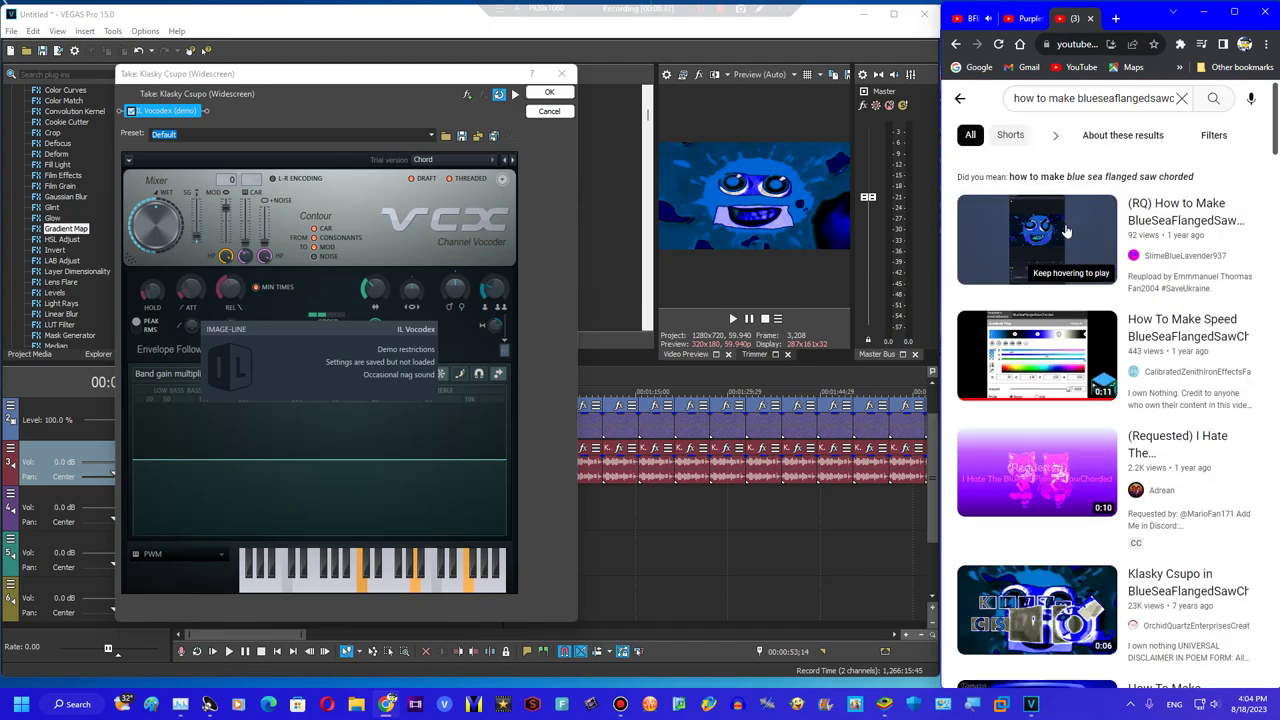
left_click(1075, 395)
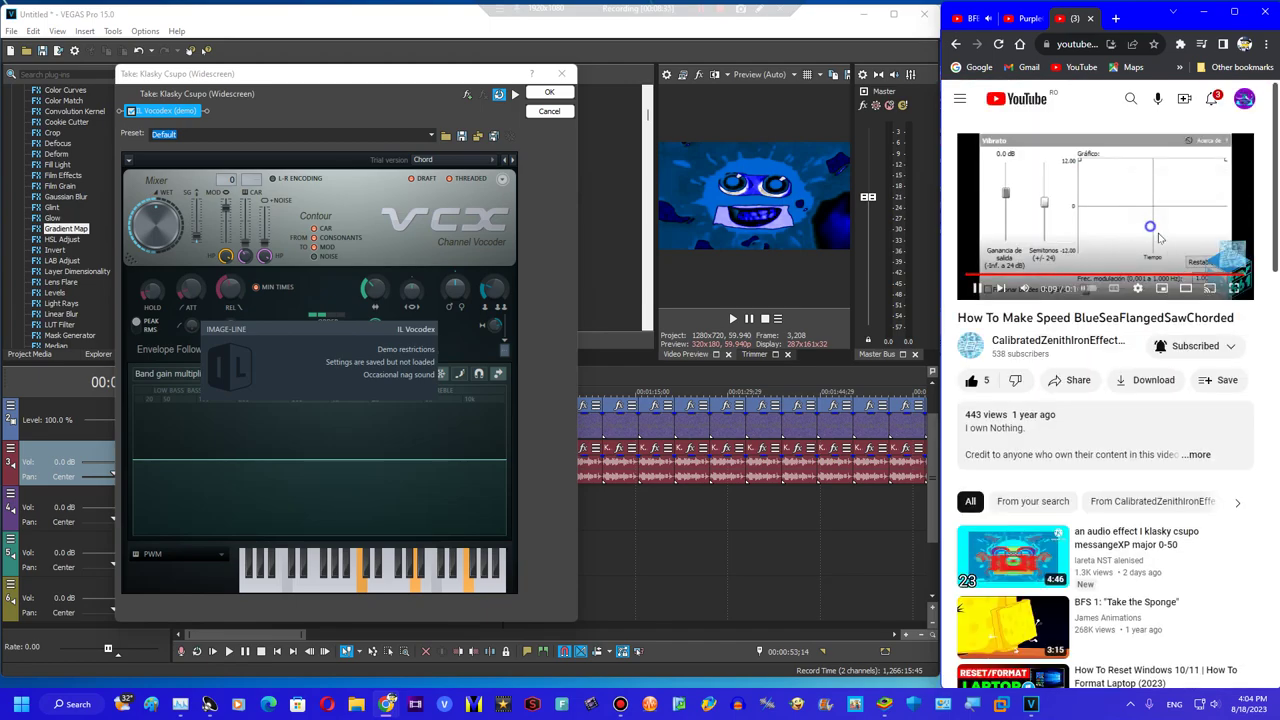
left_click(1185, 288)
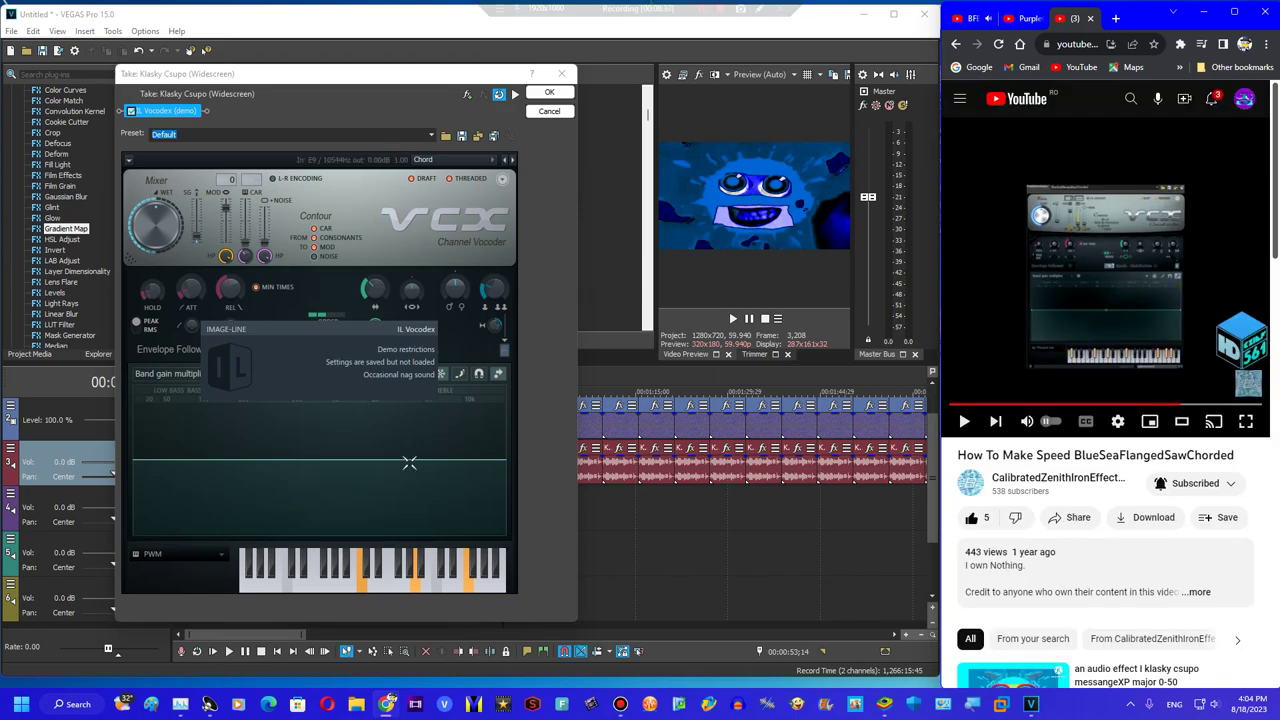
Set the Vocodex keyboard notes to match the tutorial, choose the Flanged saw carrier, and apply the effect to the tenth clip's audio
left_click(254, 568)
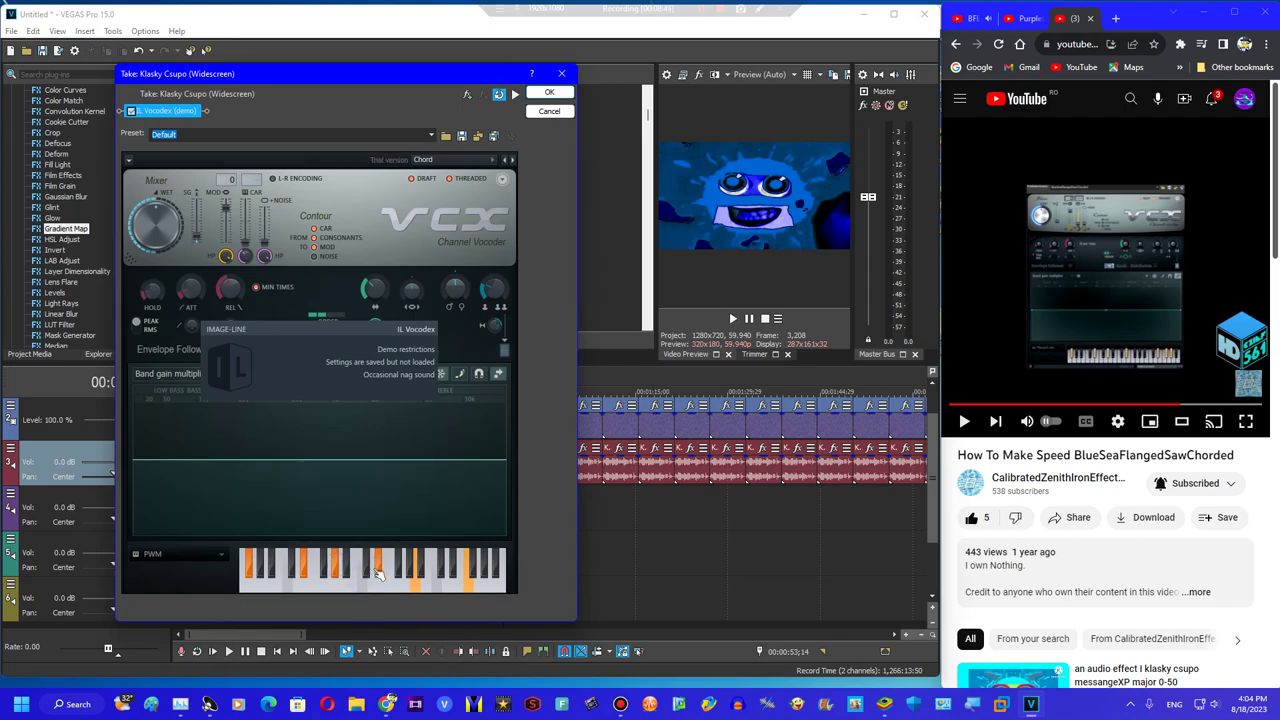
left_click(476, 570)
left_click(222, 556)
left_click(180, 598)
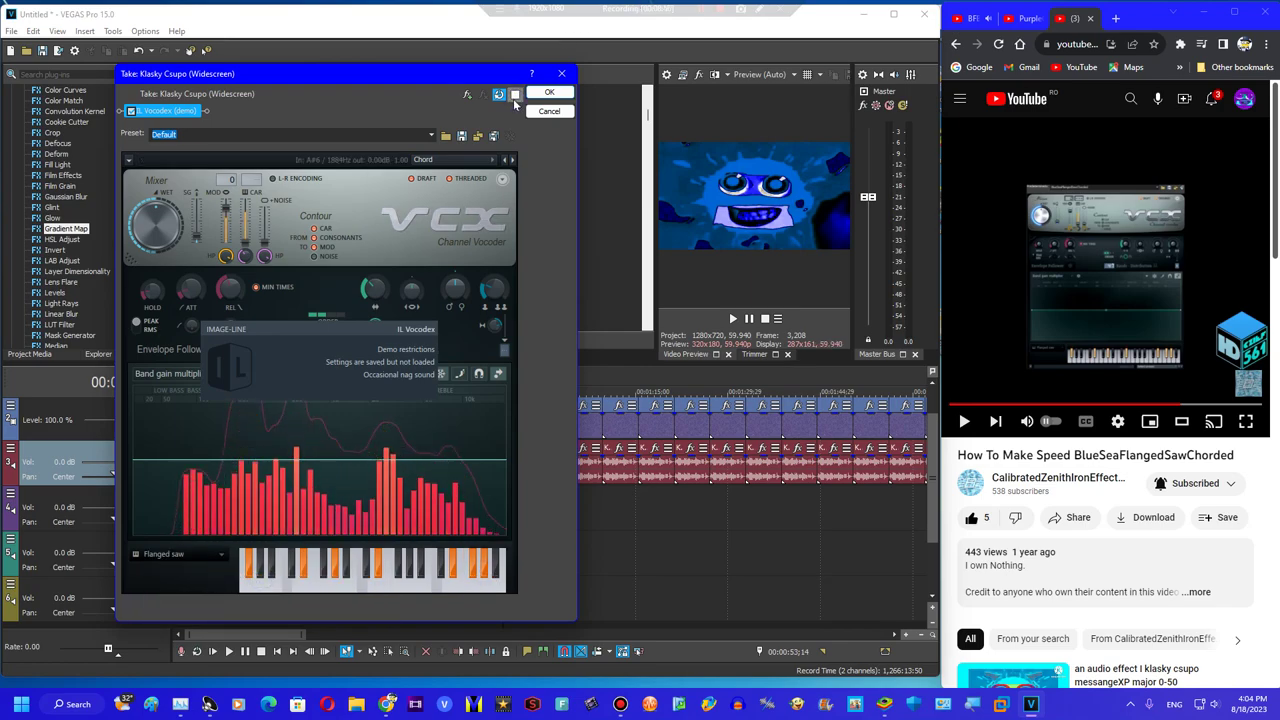
left_click(549, 91)
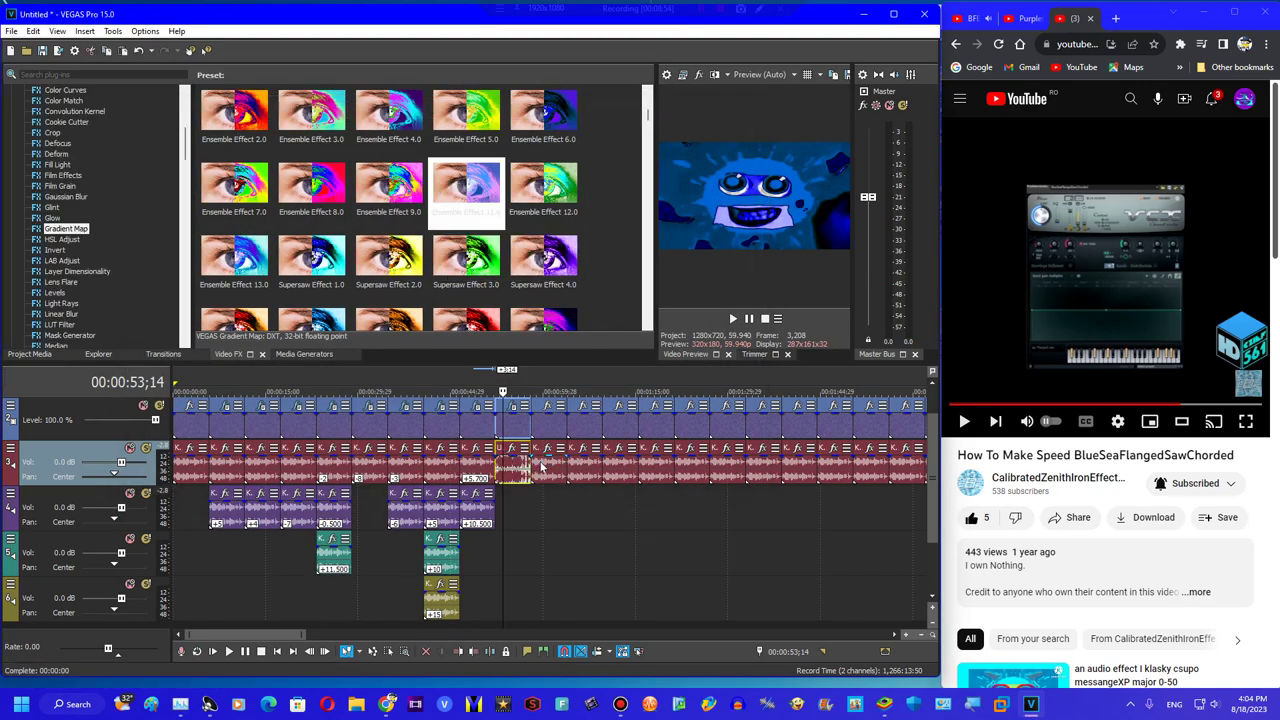
Add IL Vocodex (demo) as a non-real-time effect on the eleventh clip's audio and load its Power preset
left_click(540, 470)
right_click(549, 472)
left_click(590, 316)
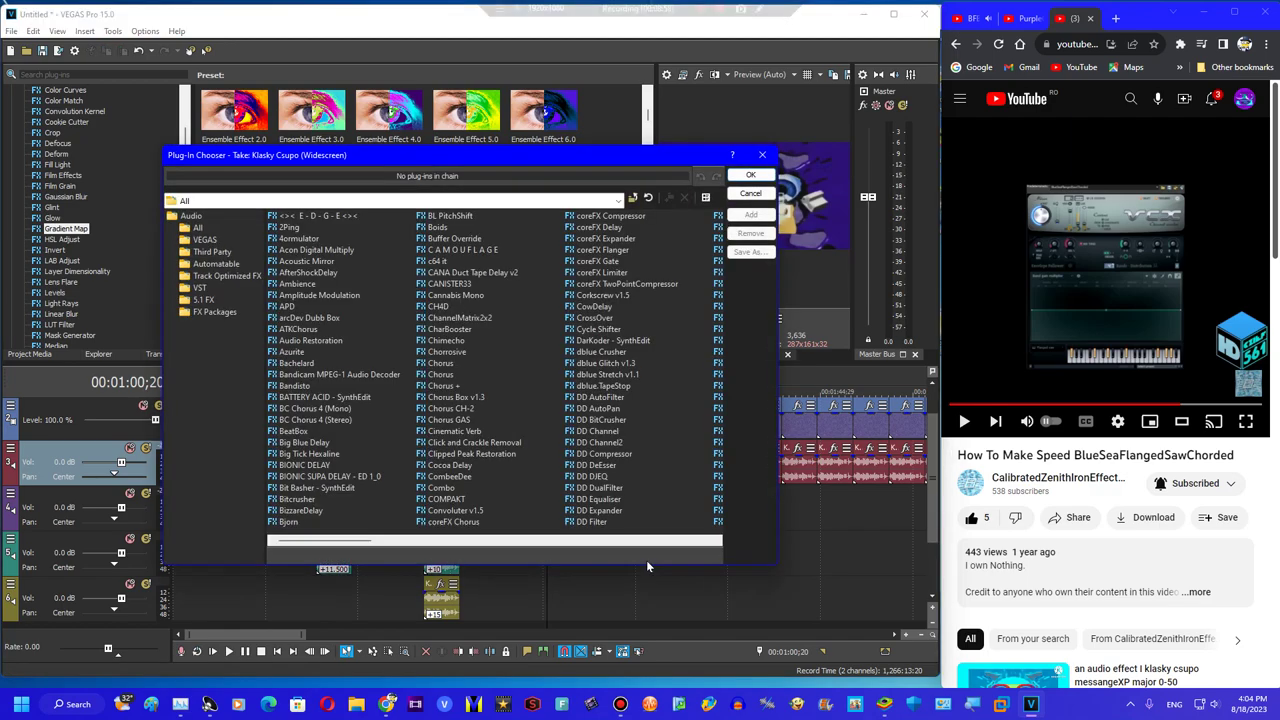
left_click(327, 479)
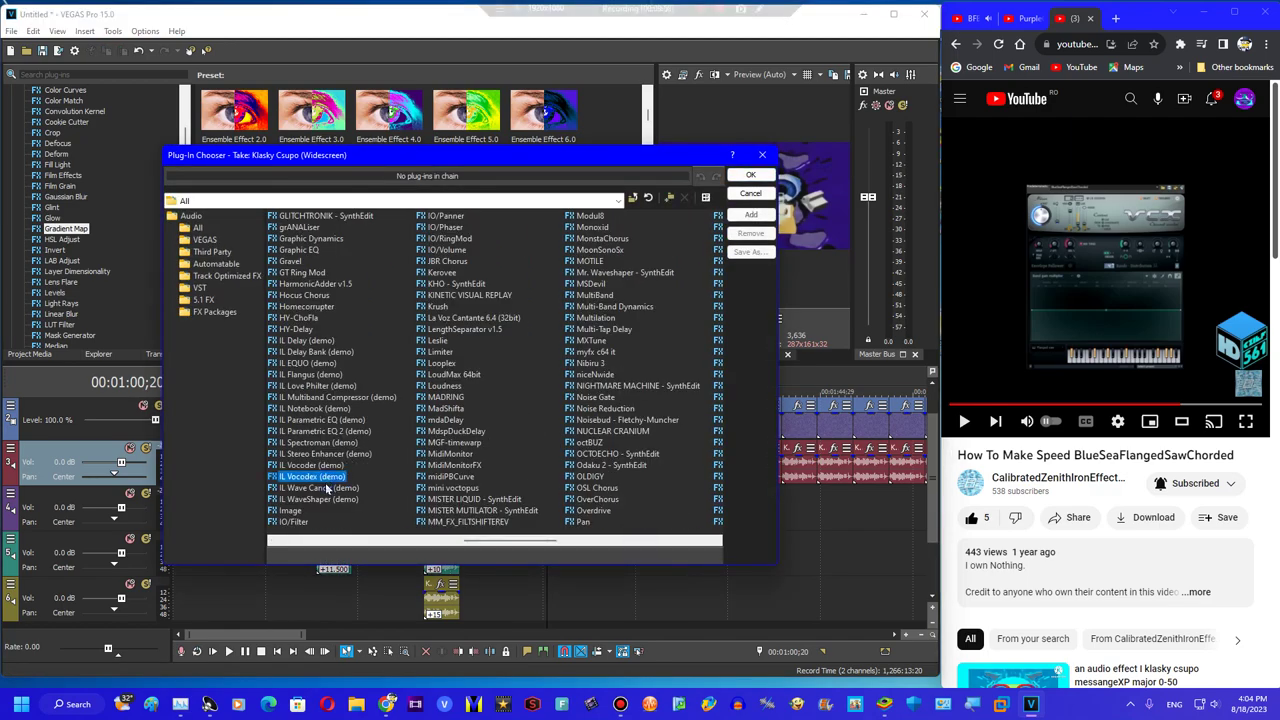
left_click(750, 176)
scroll(1100, 400, "down", 10)
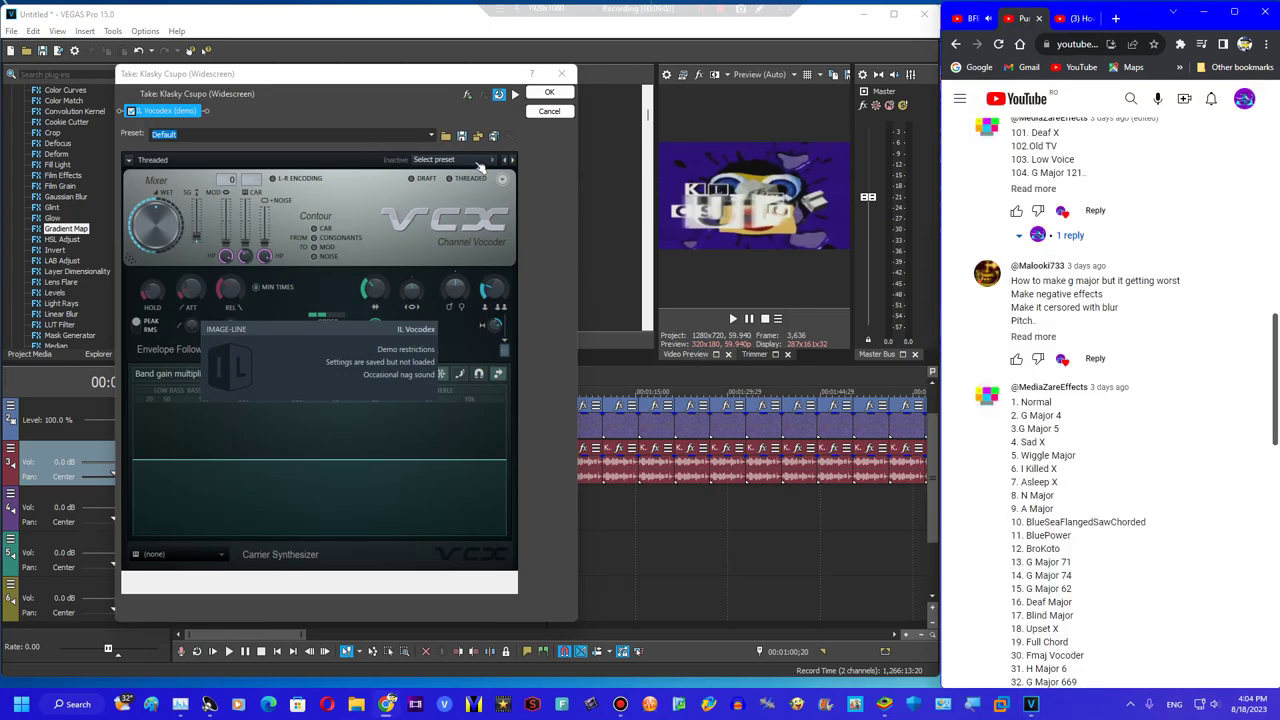
left_click(450, 159)
left_click(433, 386)
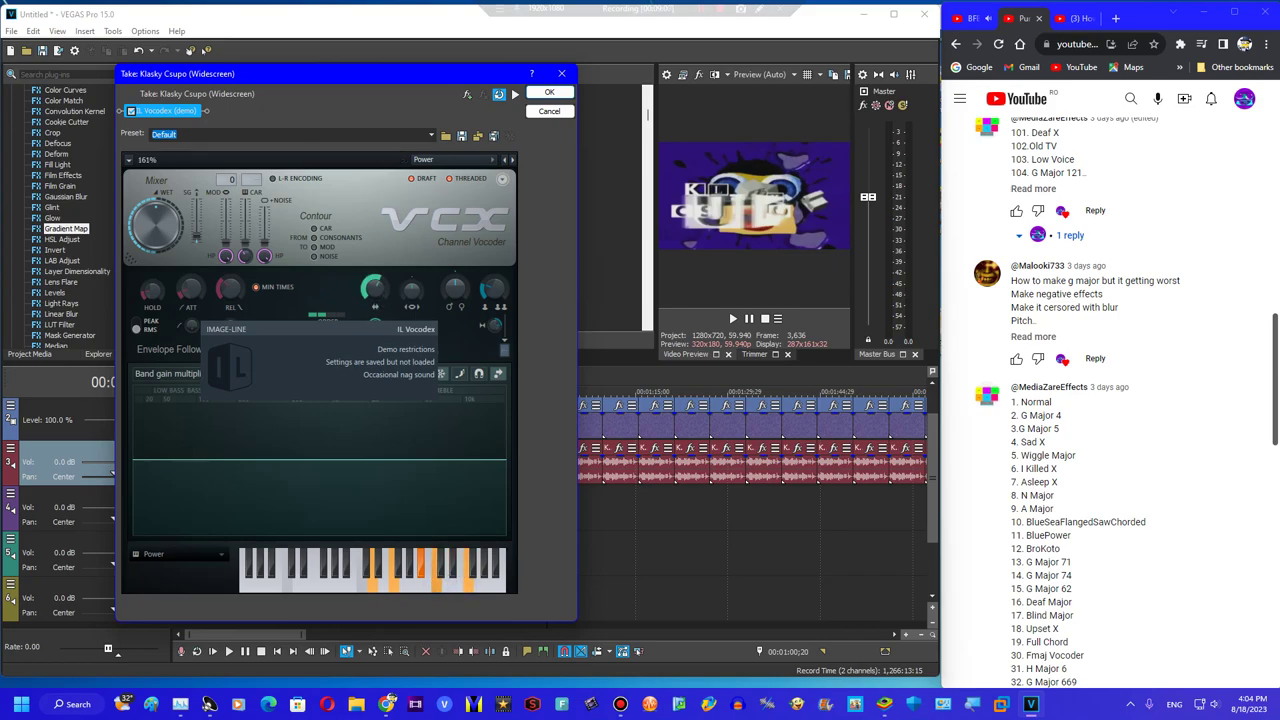
Render the eleventh clip's vocoded audio as a Microsoft Wave file with the Default Template
left_click(540, 93)
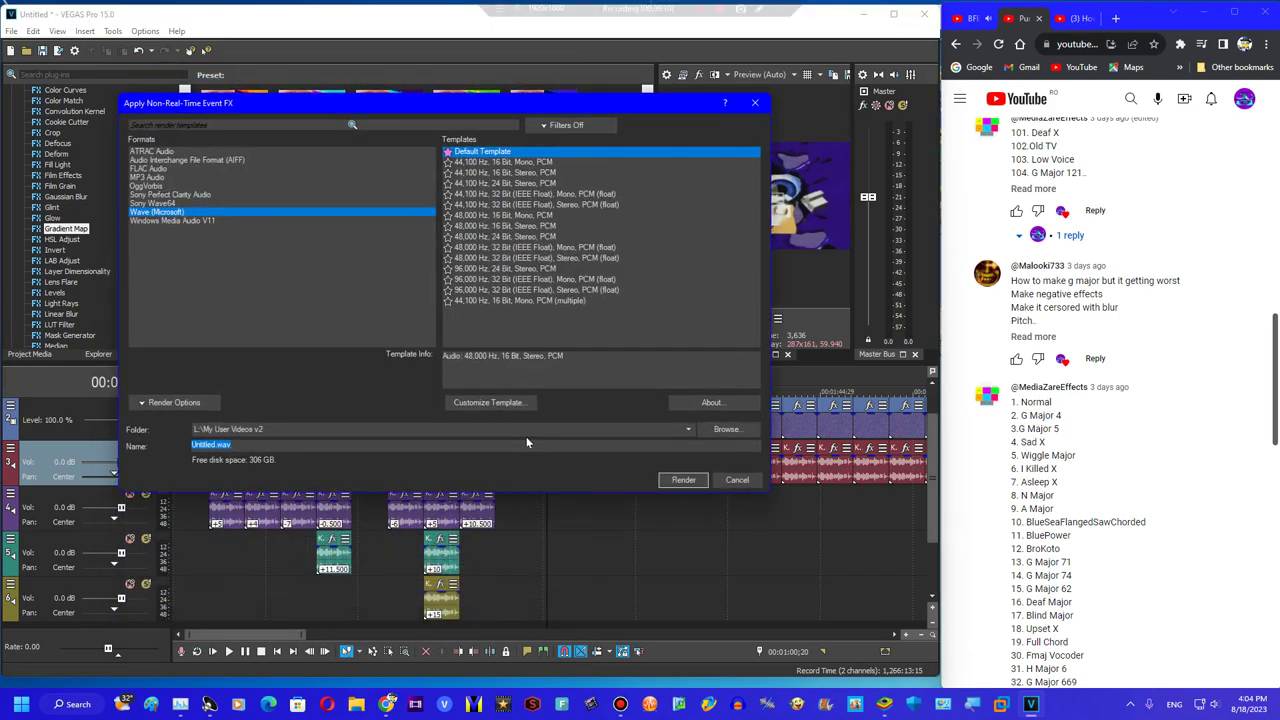
left_click(683, 480)
left_click(668, 398)
type("1")
left_click(676, 482)
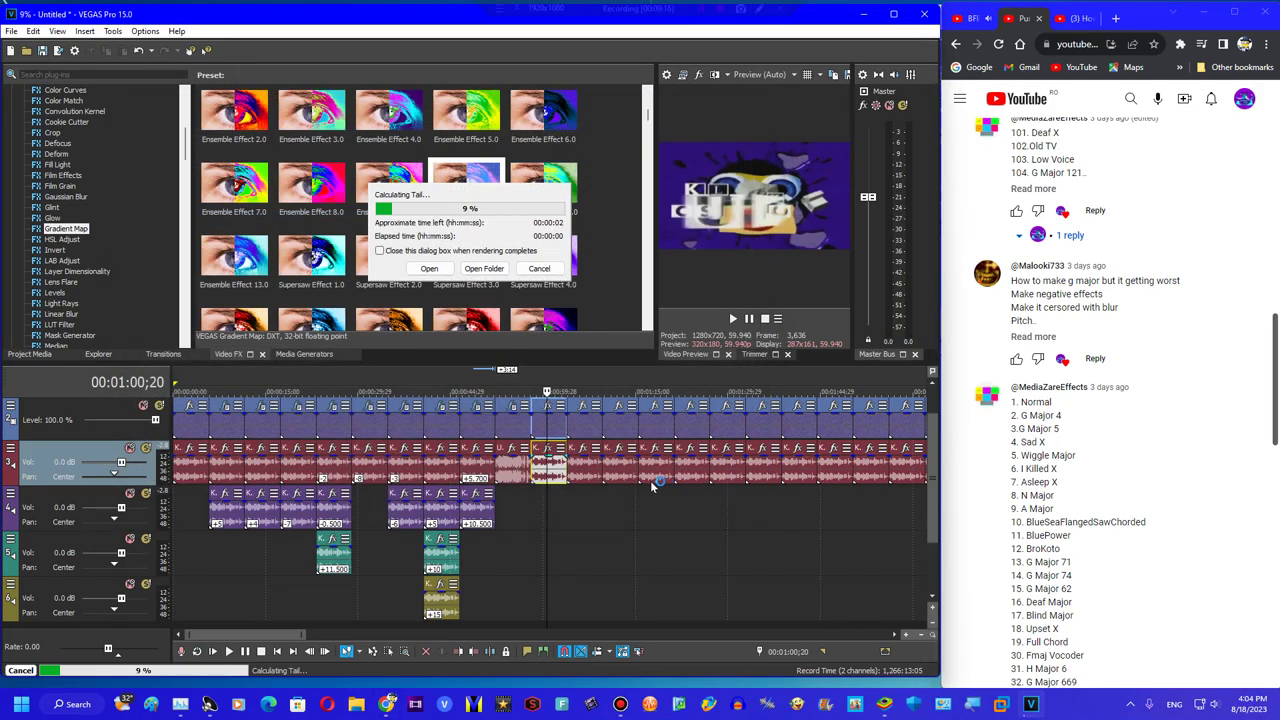
Apply Gradient Map to the eleventh clip and load the BluePower preset
scroll(513, 227, "down", 5)
left_click_drag(526, 205, 560, 420)
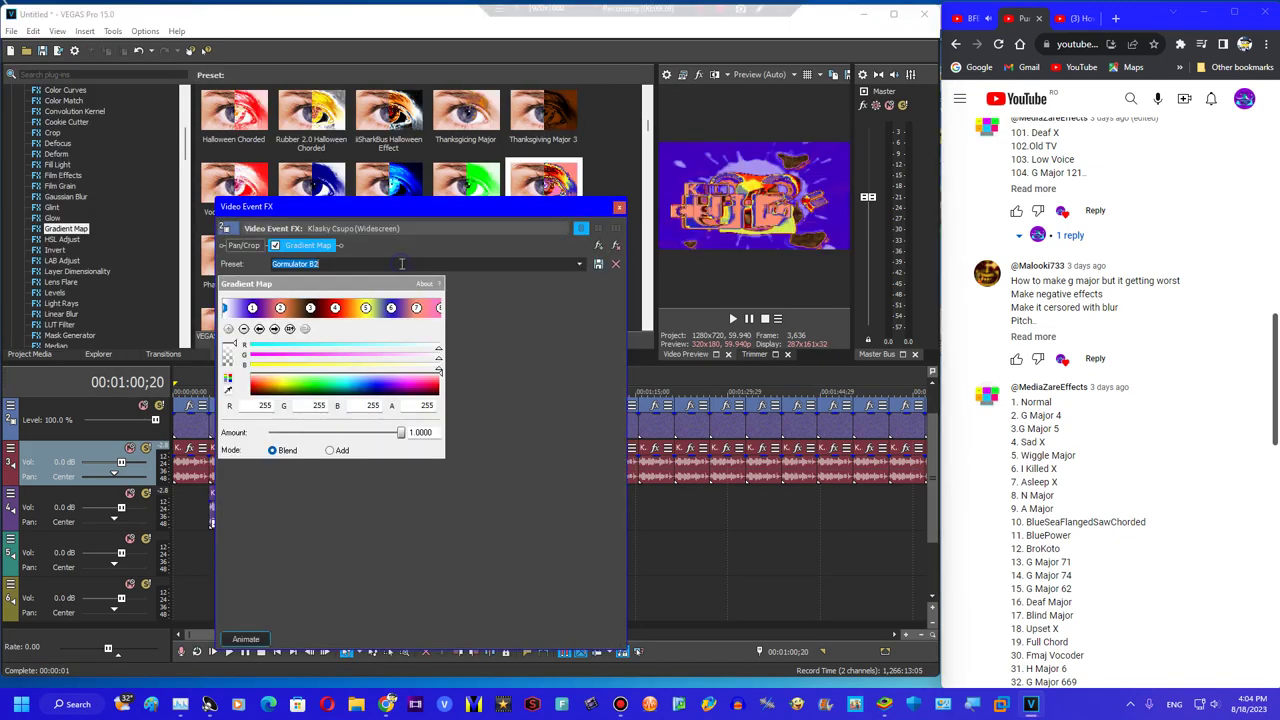
type("bluep")
key("Return")
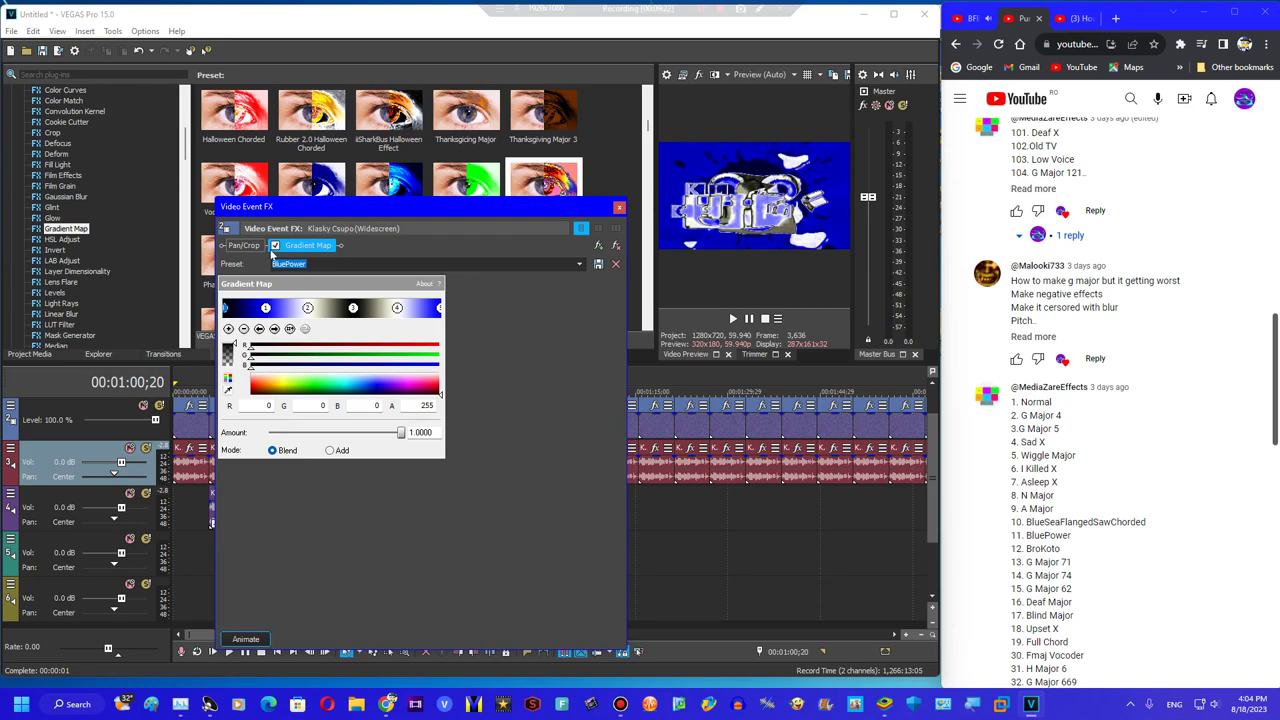
Add the Rays effect with its BluePower preset to the eleventh clip and preview a frame of it
scroll(131, 250, "down", 8)
left_click(49, 211)
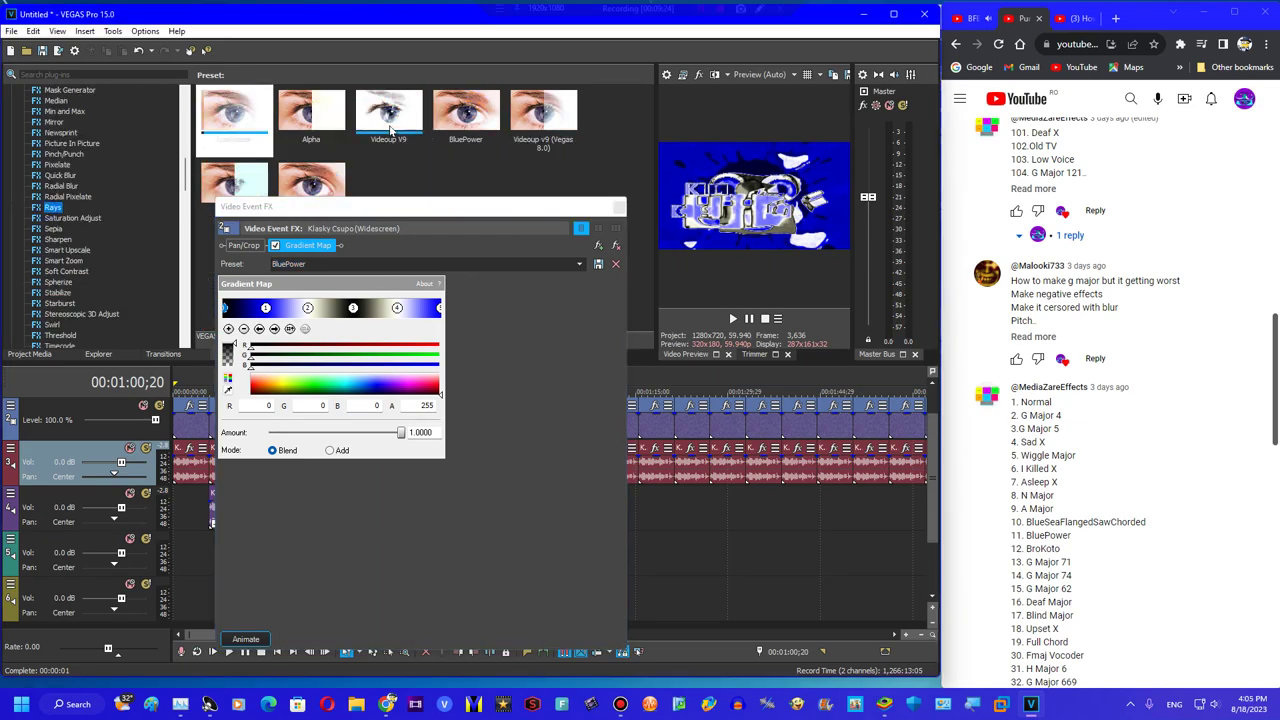
left_click_drag(462, 118, 289, 256)
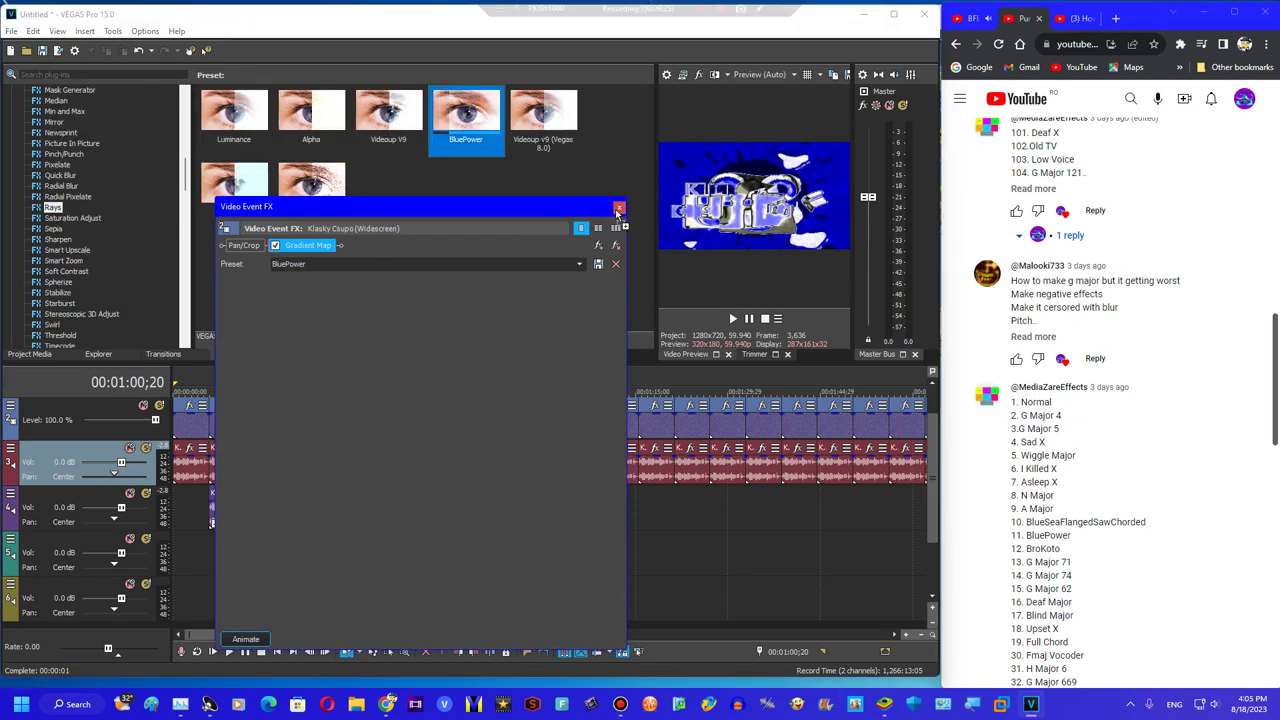
left_click(618, 207)
left_click(538, 507)
left_click(544, 503)
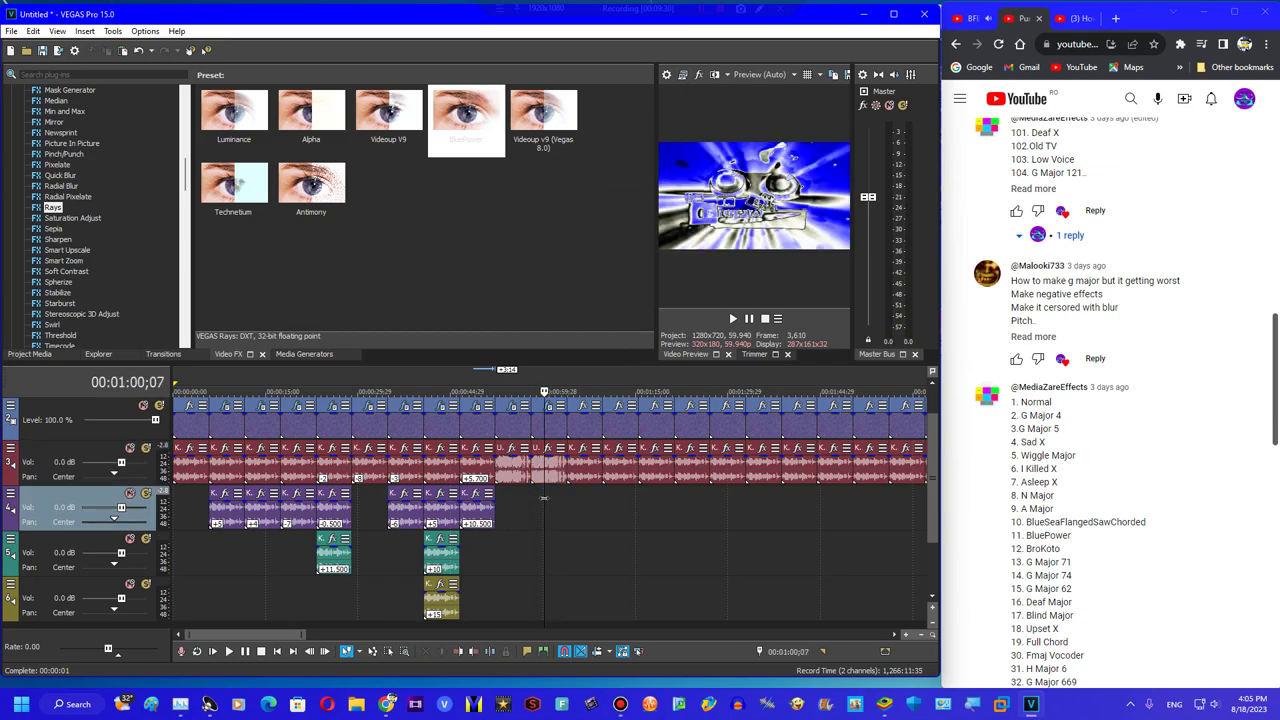
Apply Gradient Map to the twelfth clip and load the Brokoto preset
left_click(580, 477)
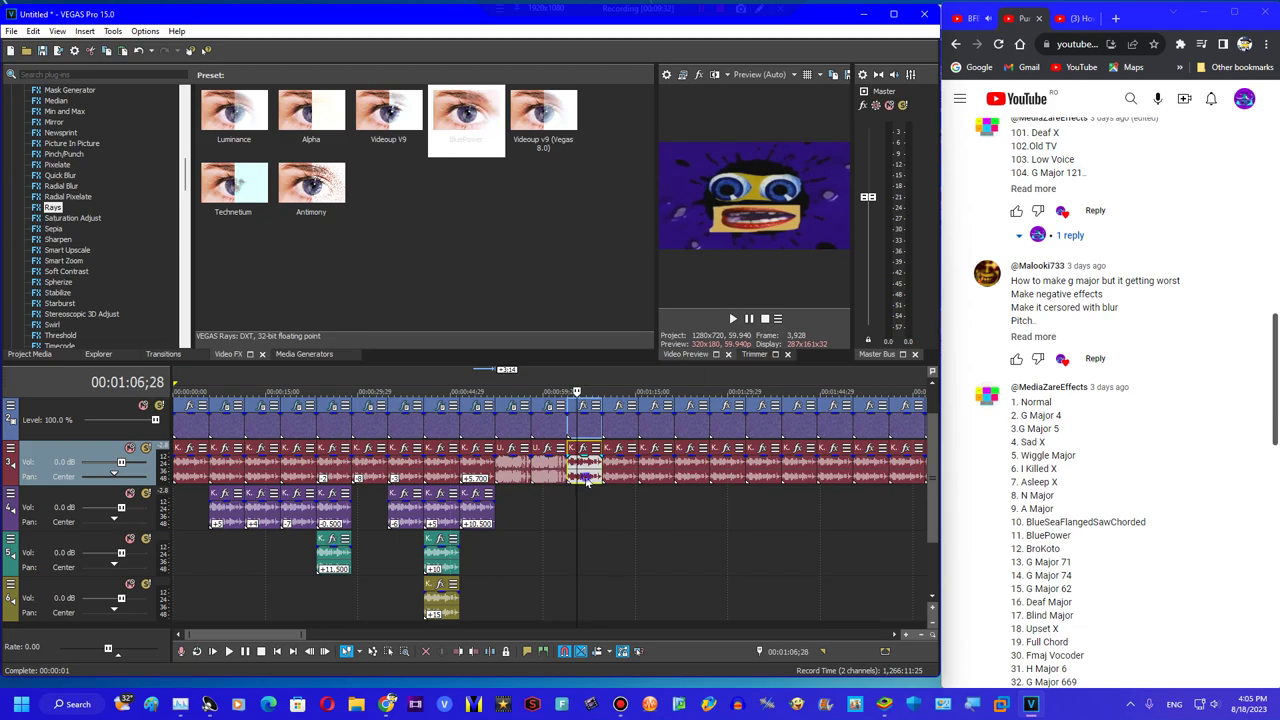
scroll(90, 170, "up", 8)
left_click(62, 230)
left_click_drag(236, 113, 574, 415)
type("broko")
key("Down")
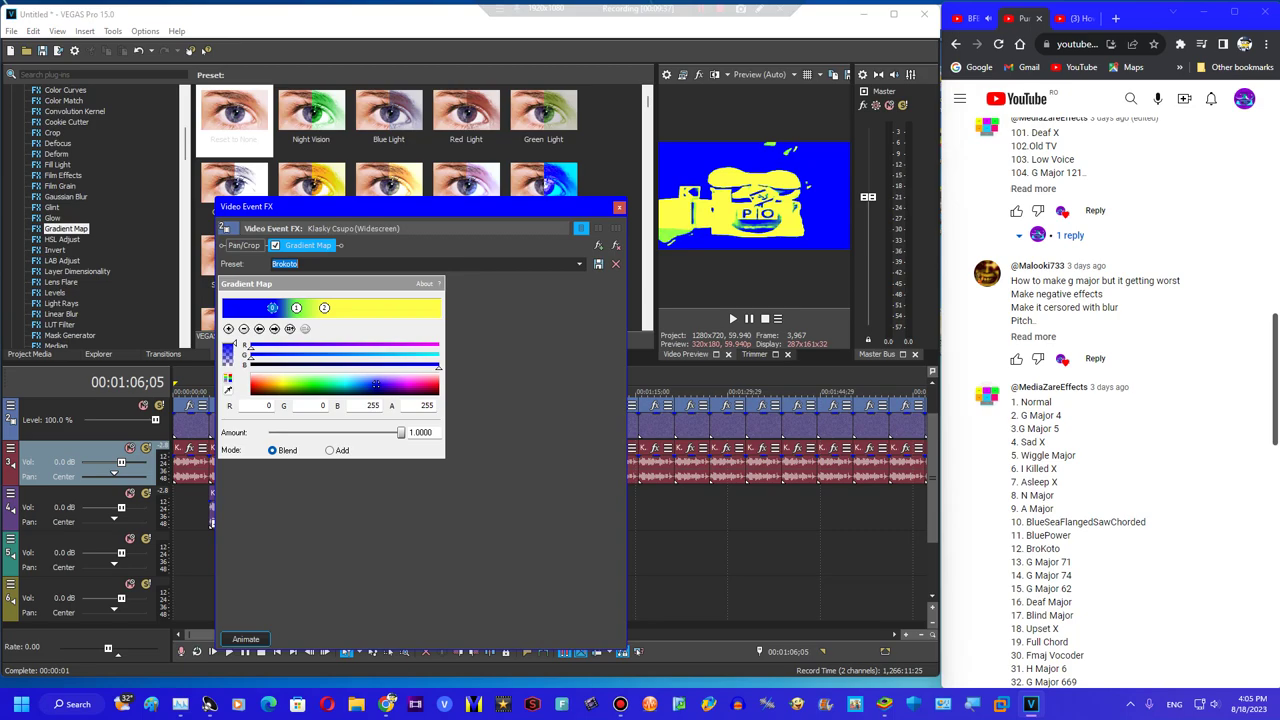
left_click(619, 207)
Chain Bitcrusher and IL Vocodex (demo) as non-real-time effects on the twelfth clip's audio
right_click(594, 472)
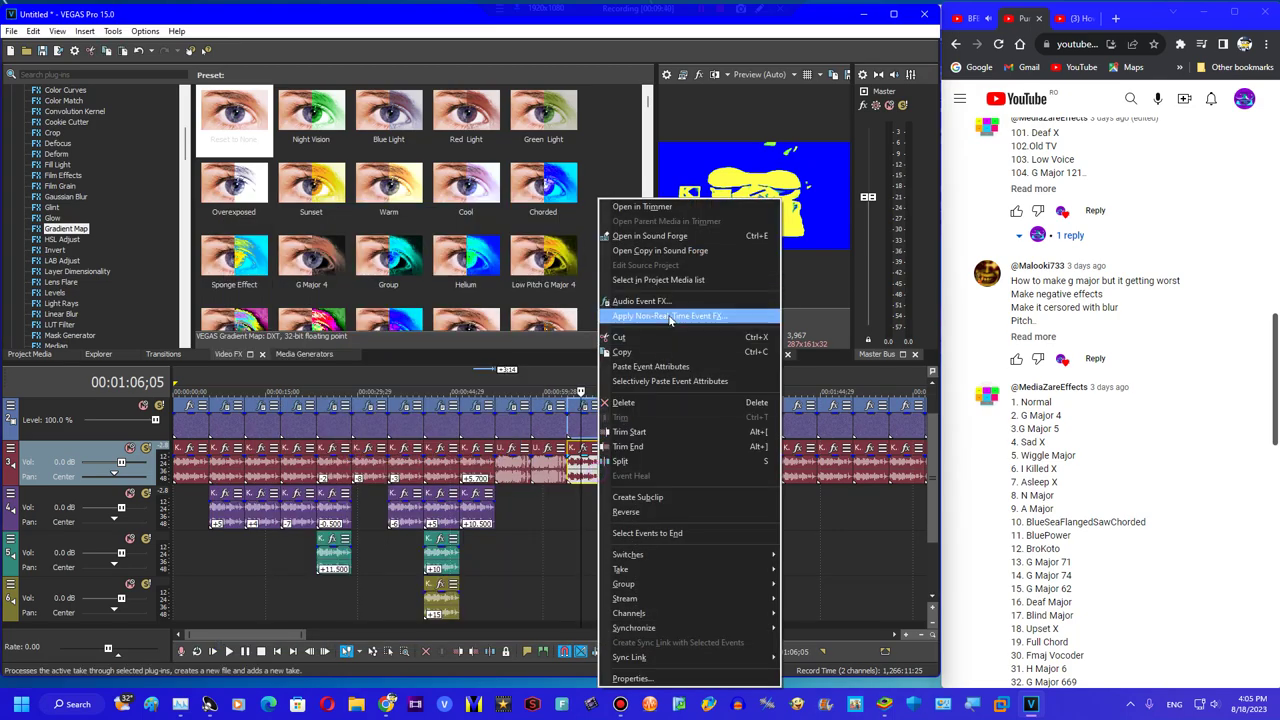
left_click(668, 315)
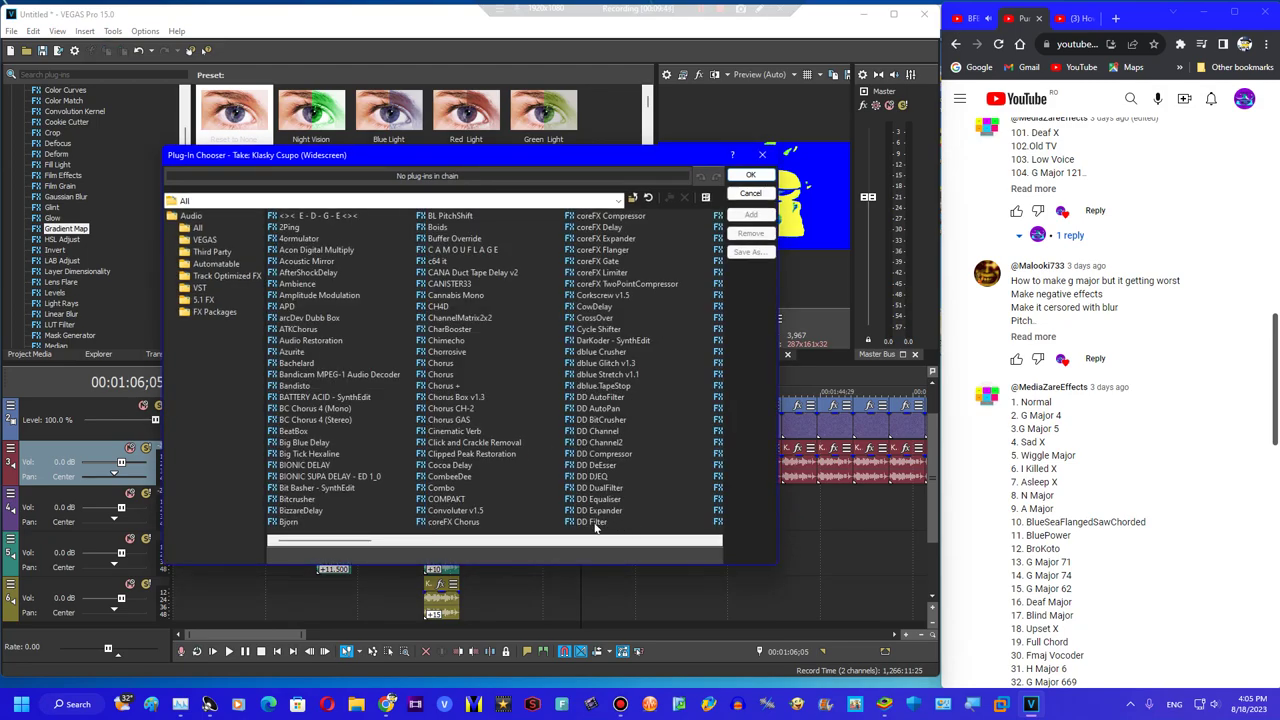
left_click(588, 540)
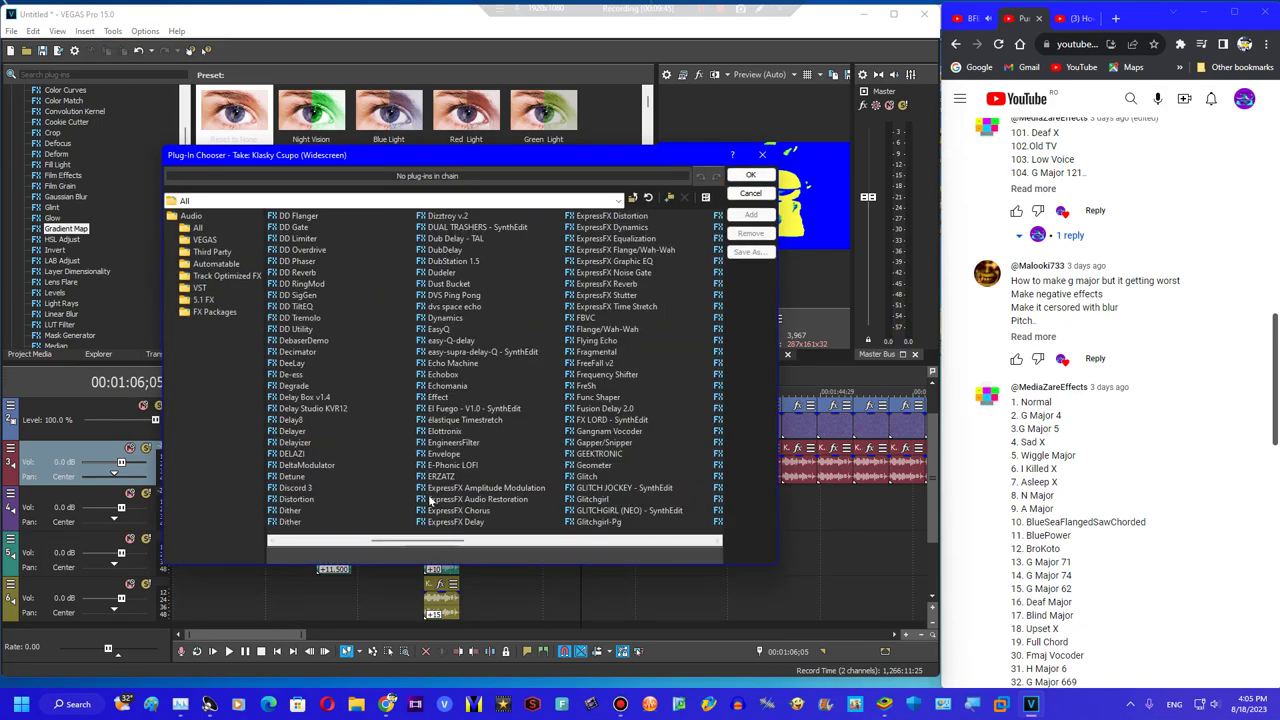
left_click(303, 540)
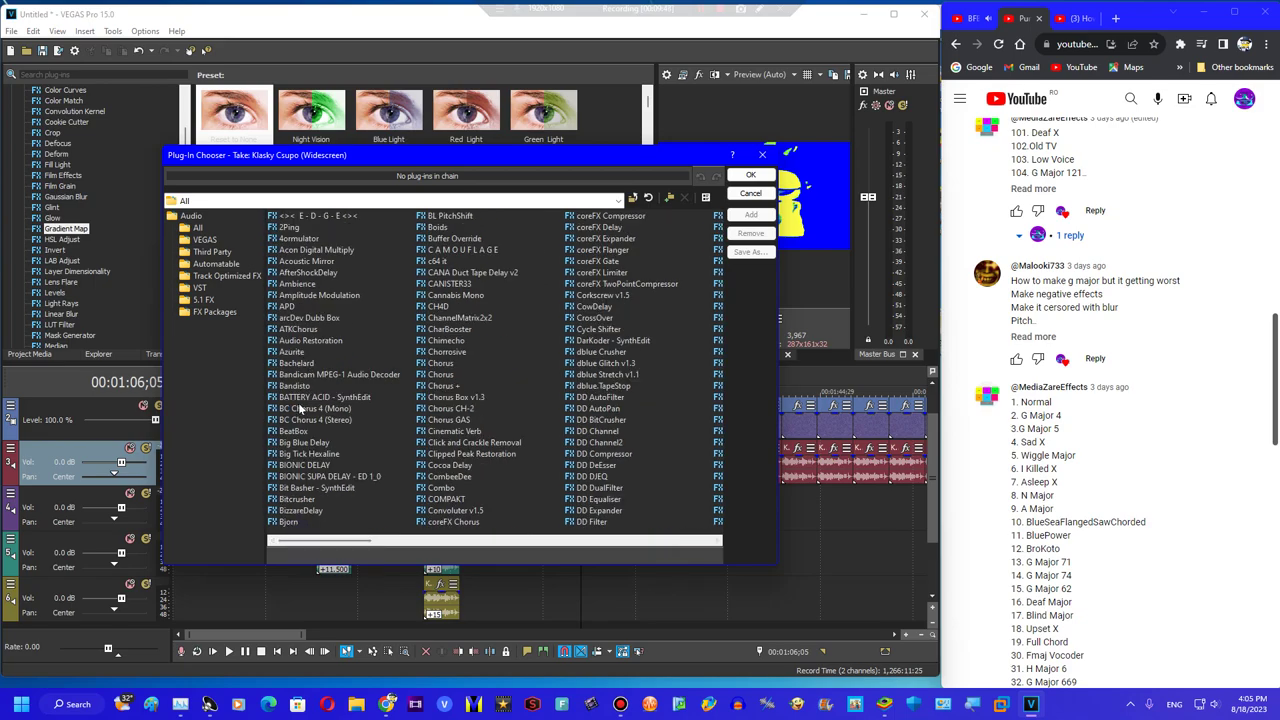
double_click(298, 499)
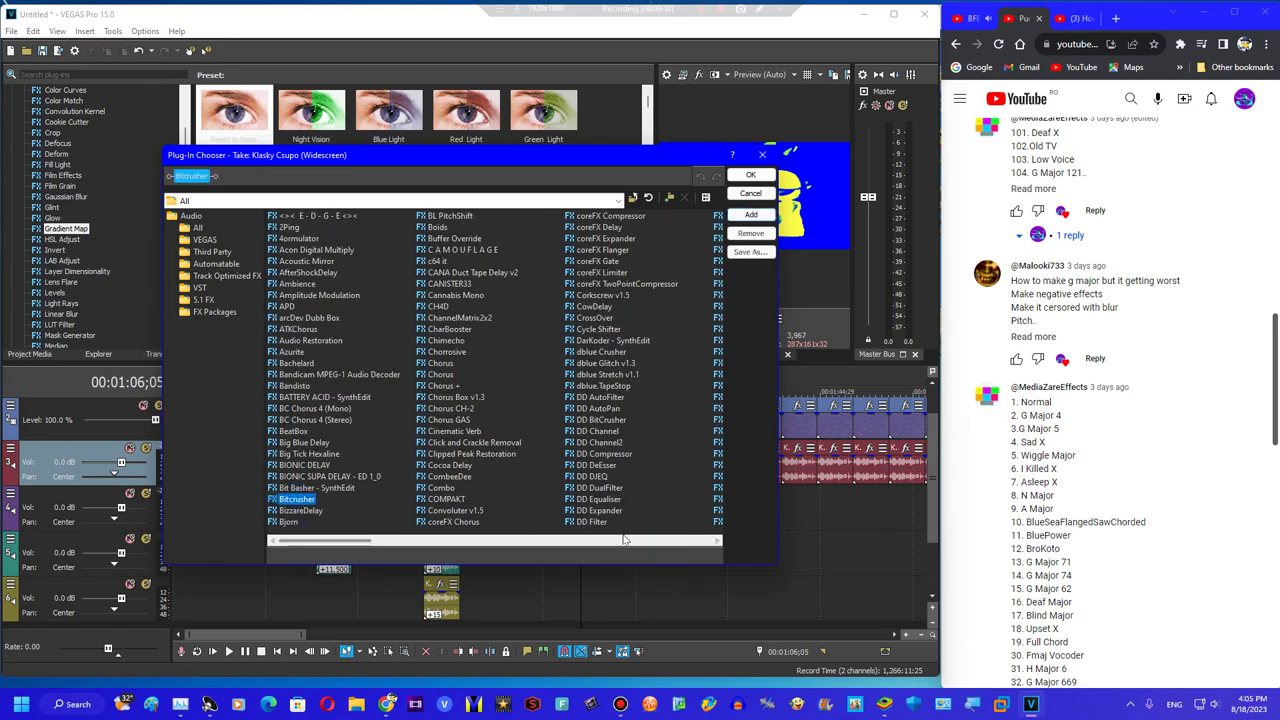
left_click(621, 541)
left_click(621, 541)
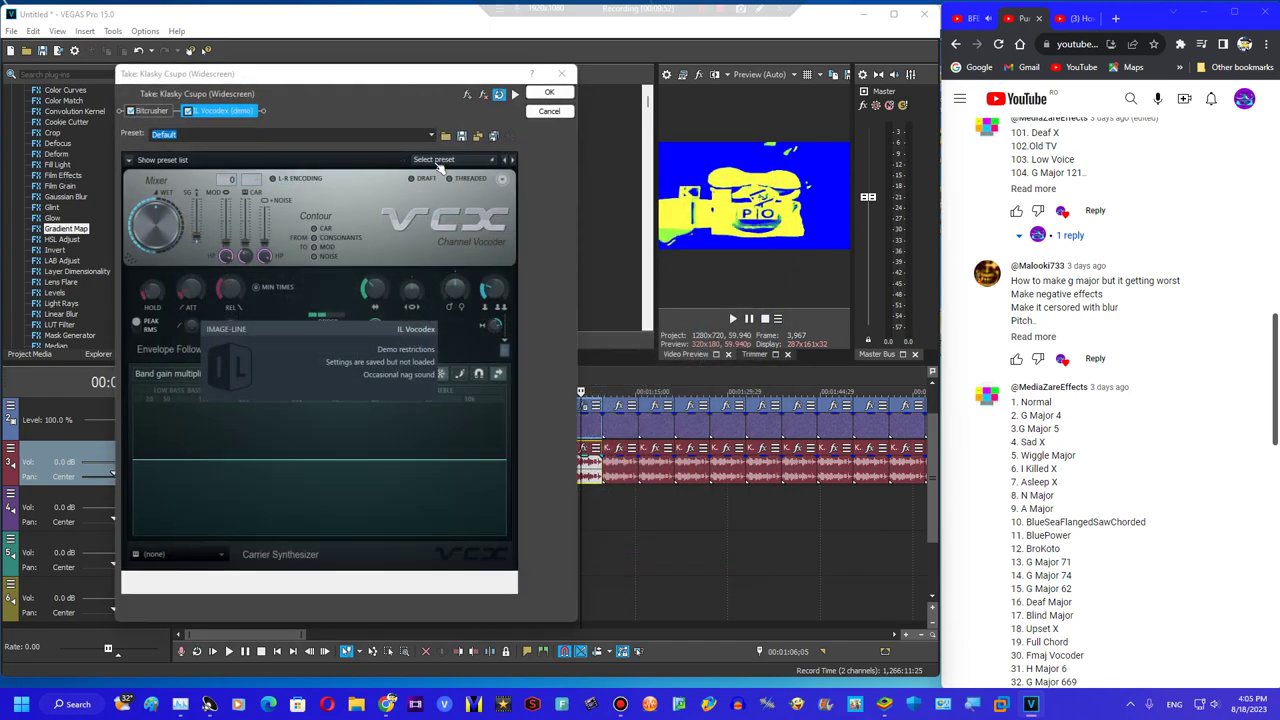
Load a Vocodex preset, check the Bitcrusher settings, and render the twelfth clip's audio as a Microsoft Wave file
left_click(440, 159)
left_click(447, 296)
left_click(160, 111)
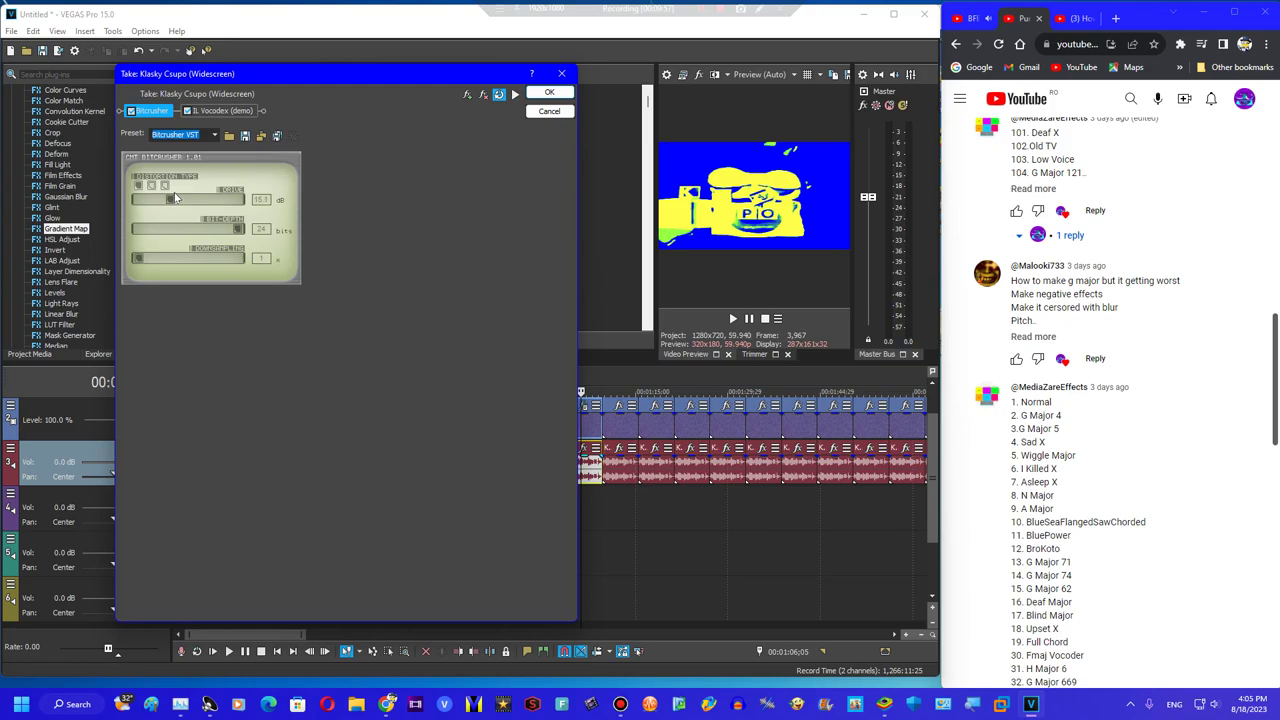
left_click(549, 91)
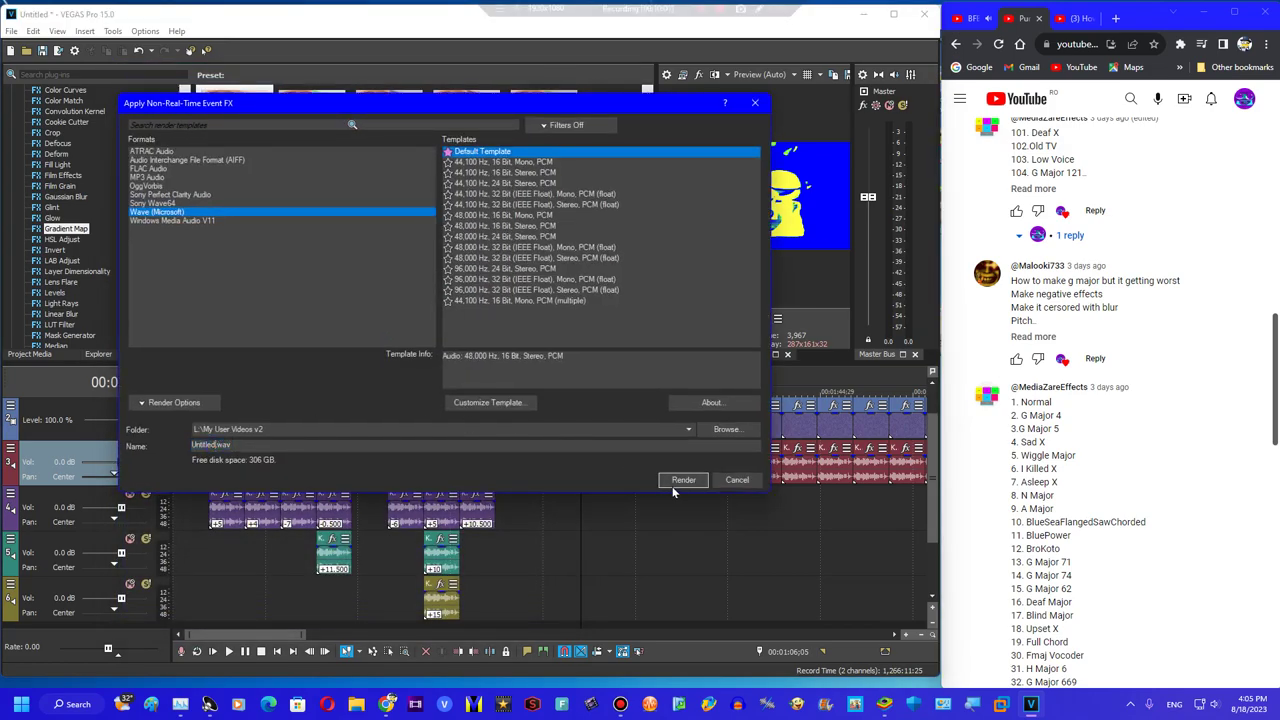
left_click(672, 482)
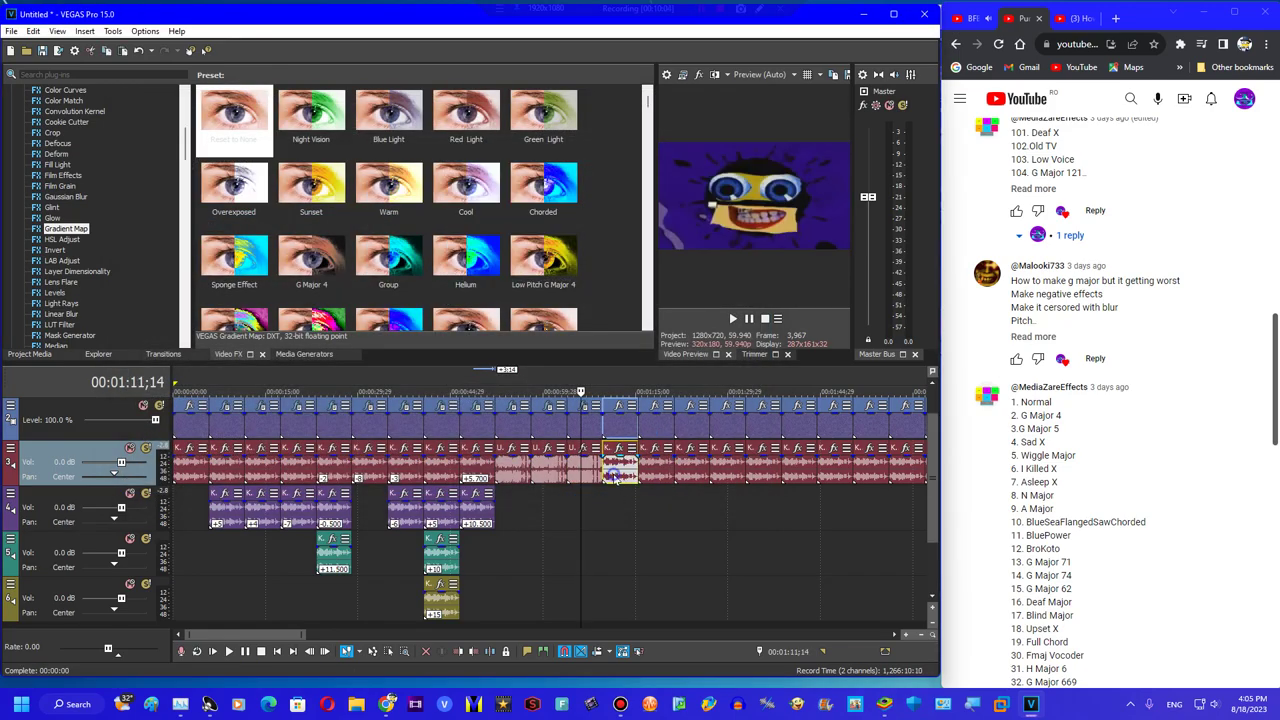
Apply HSL Adjust with the Invert Color preset to the thirteenth clip
left_click(60, 240)
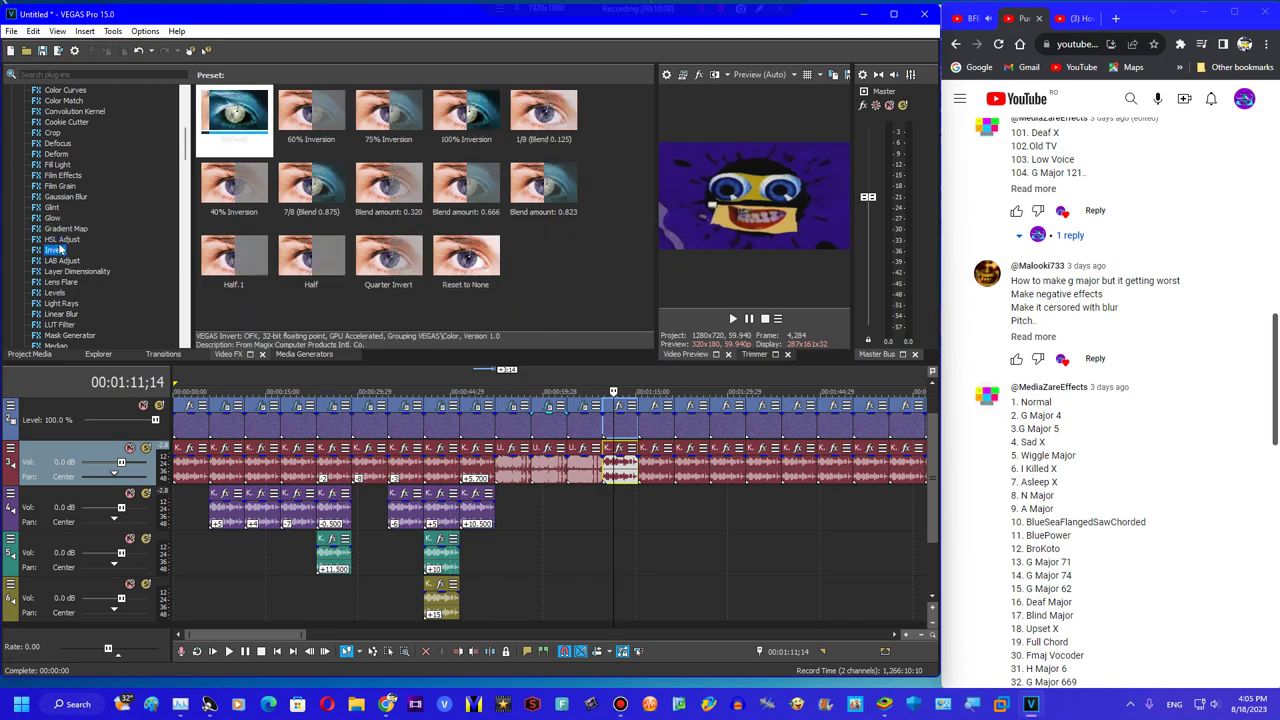
left_click_drag(619, 428, 619, 429)
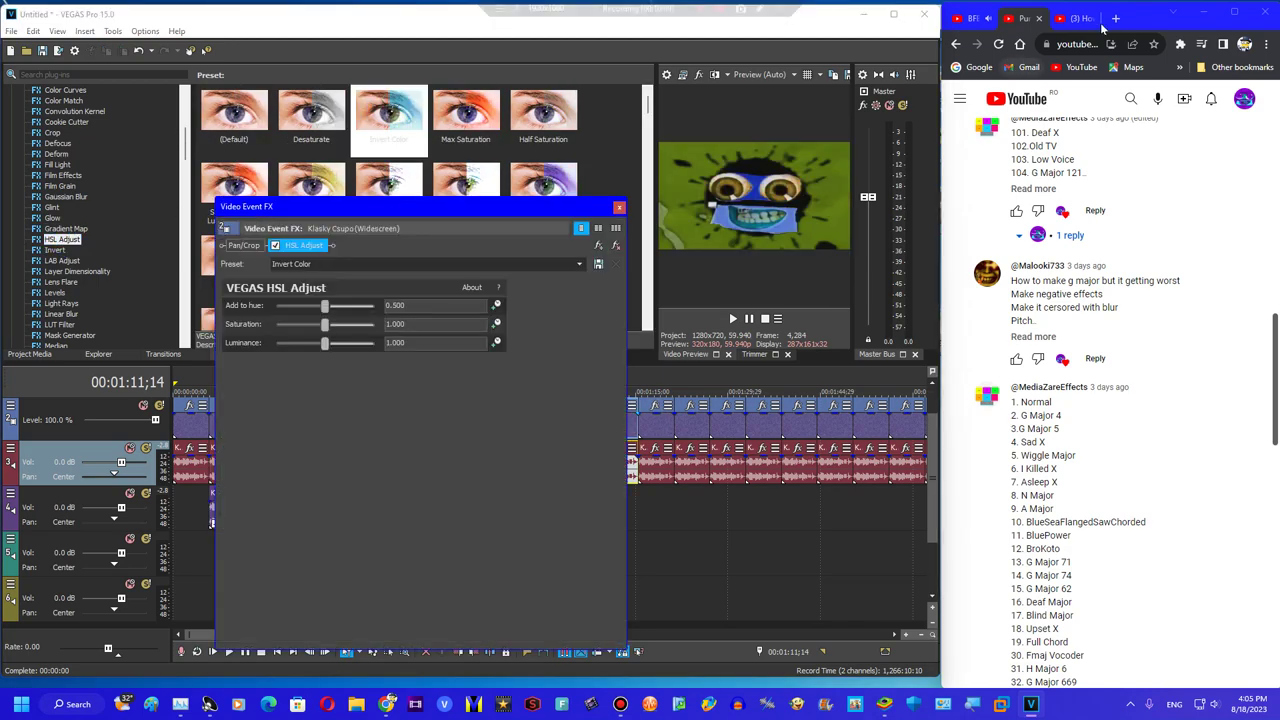
Search YouTube for "g major 71", open a matching video, and expand its description to the effect settings
left_click(1086, 20)
left_click(1132, 100)
left_click(1181, 100)
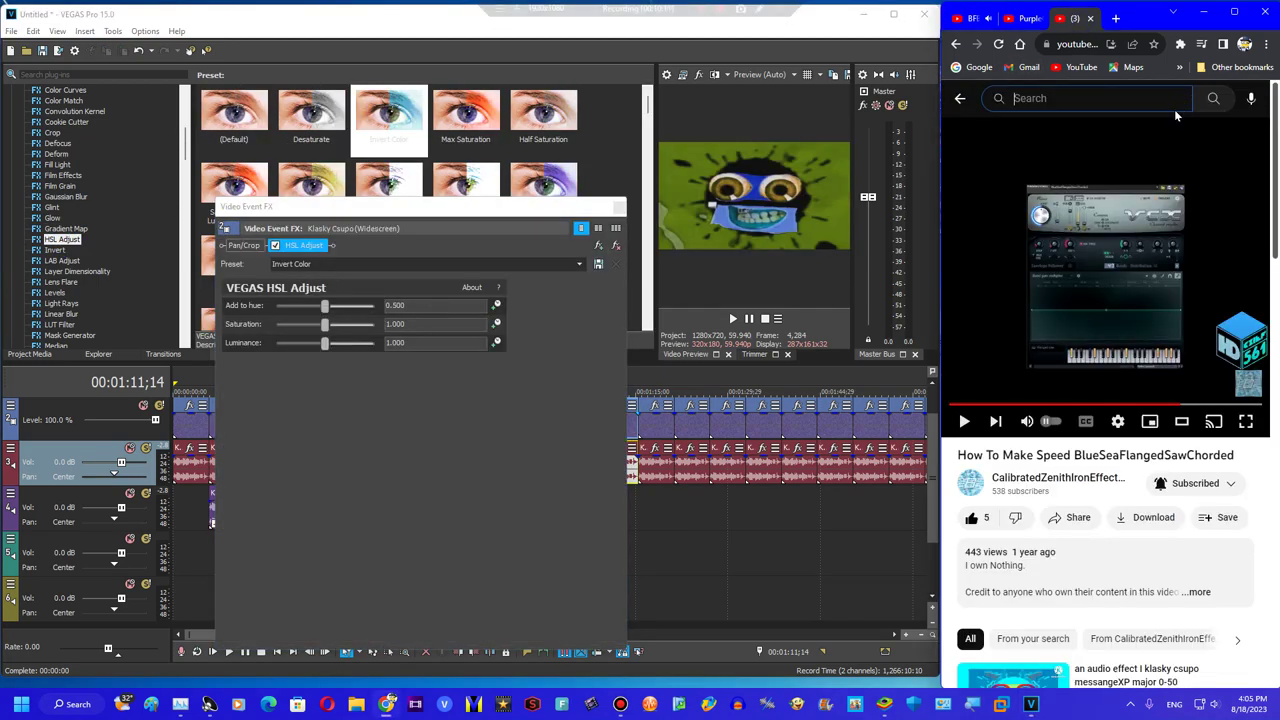
type("g major 71")
key("Return")
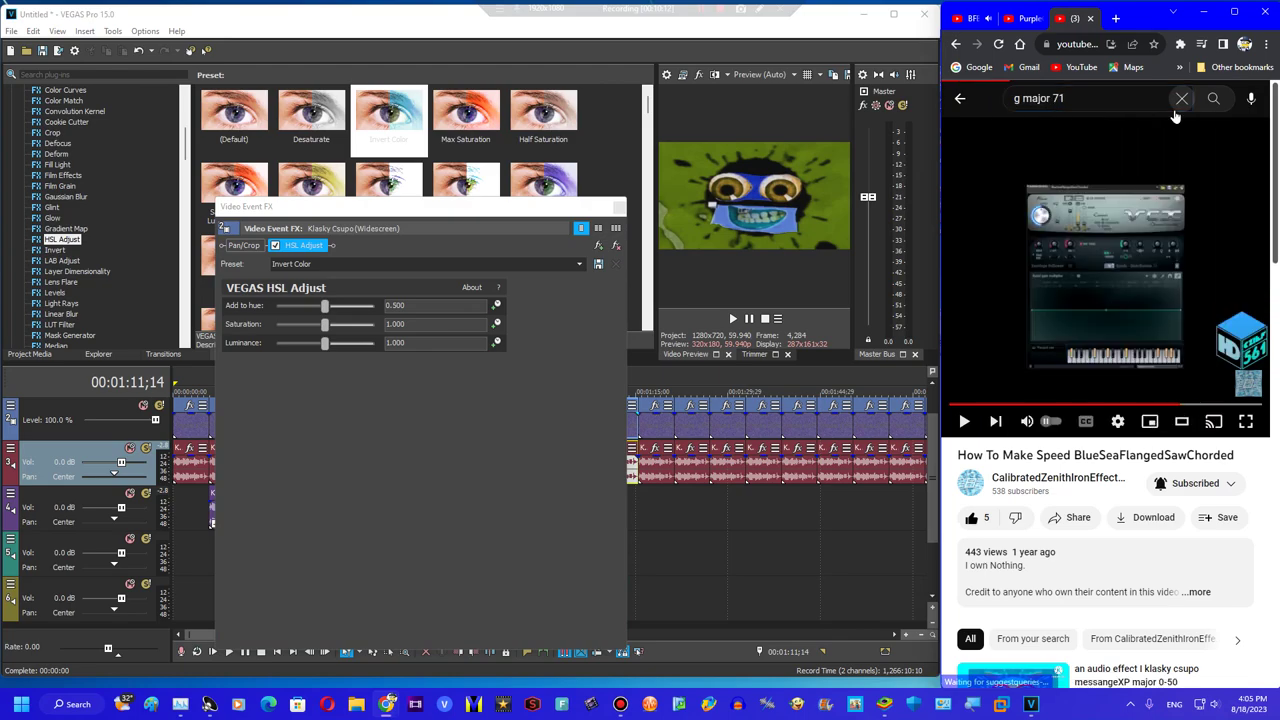
left_click(1066, 207)
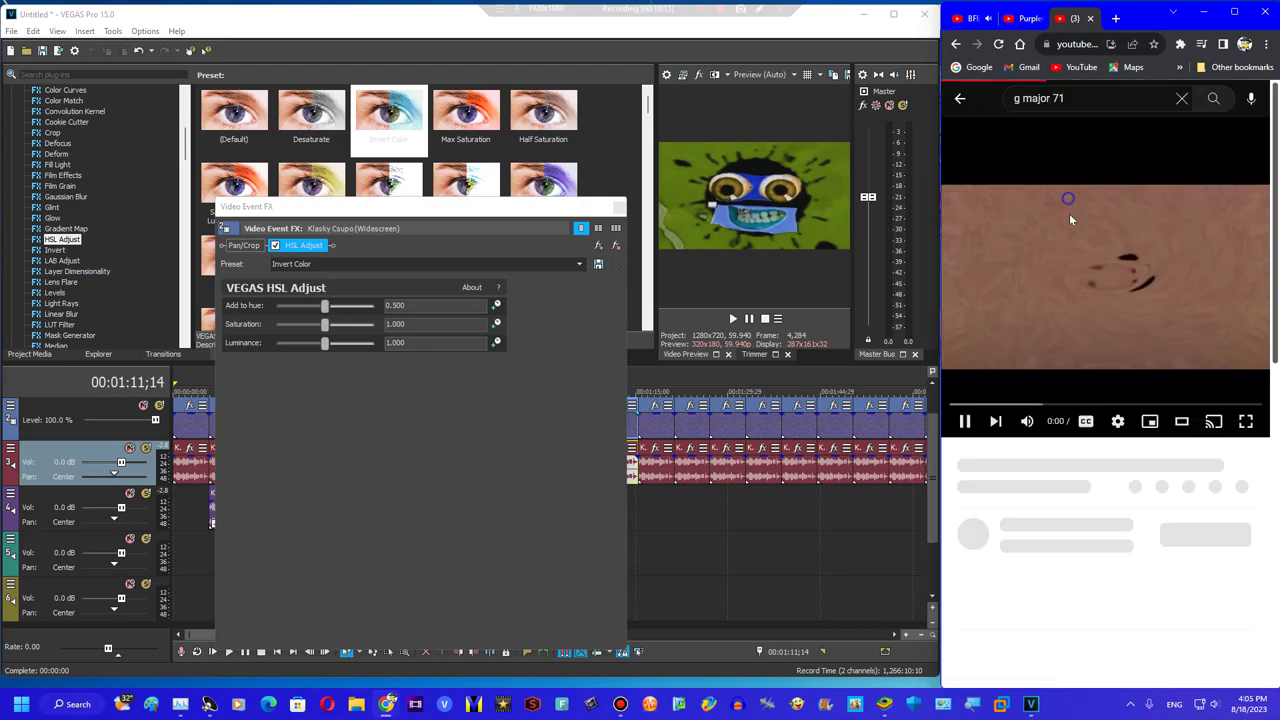
left_click(1066, 484)
scroll(1066, 484, "down", 4)
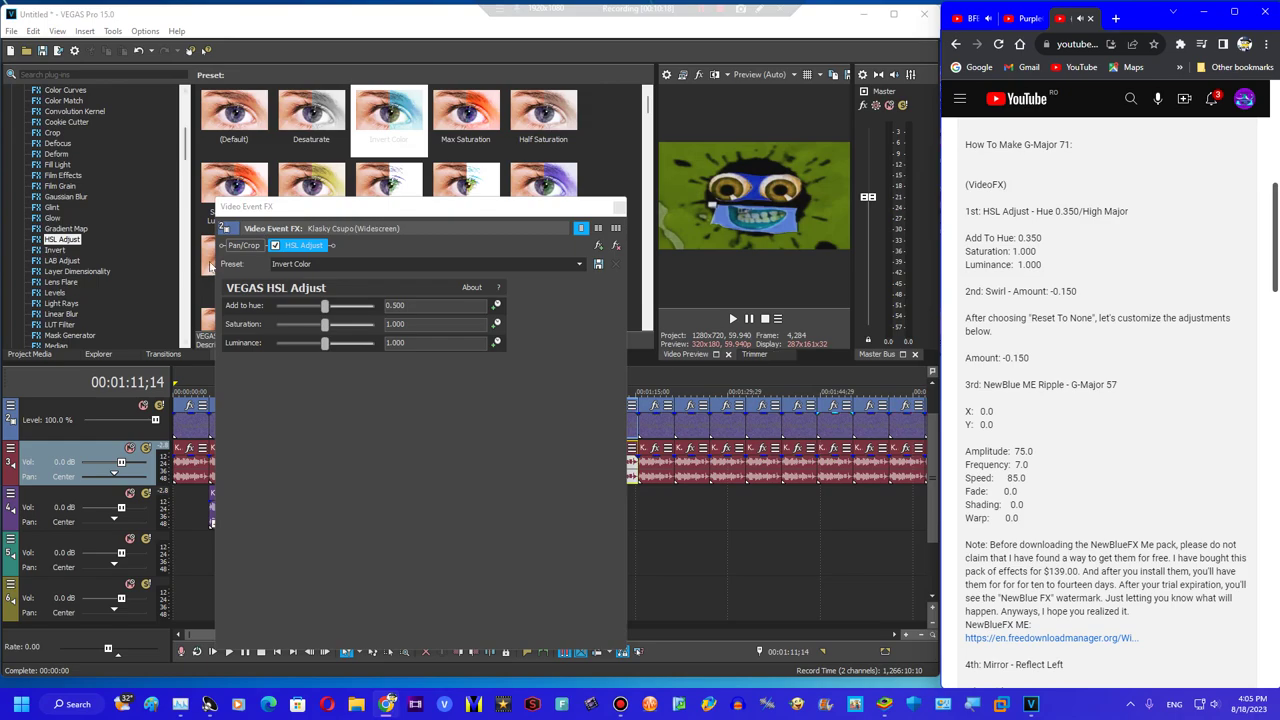
Set the HSL Adjust Add to hue value to 0.350 on the thirteenth clip
left_click(409, 307)
type("0.3")
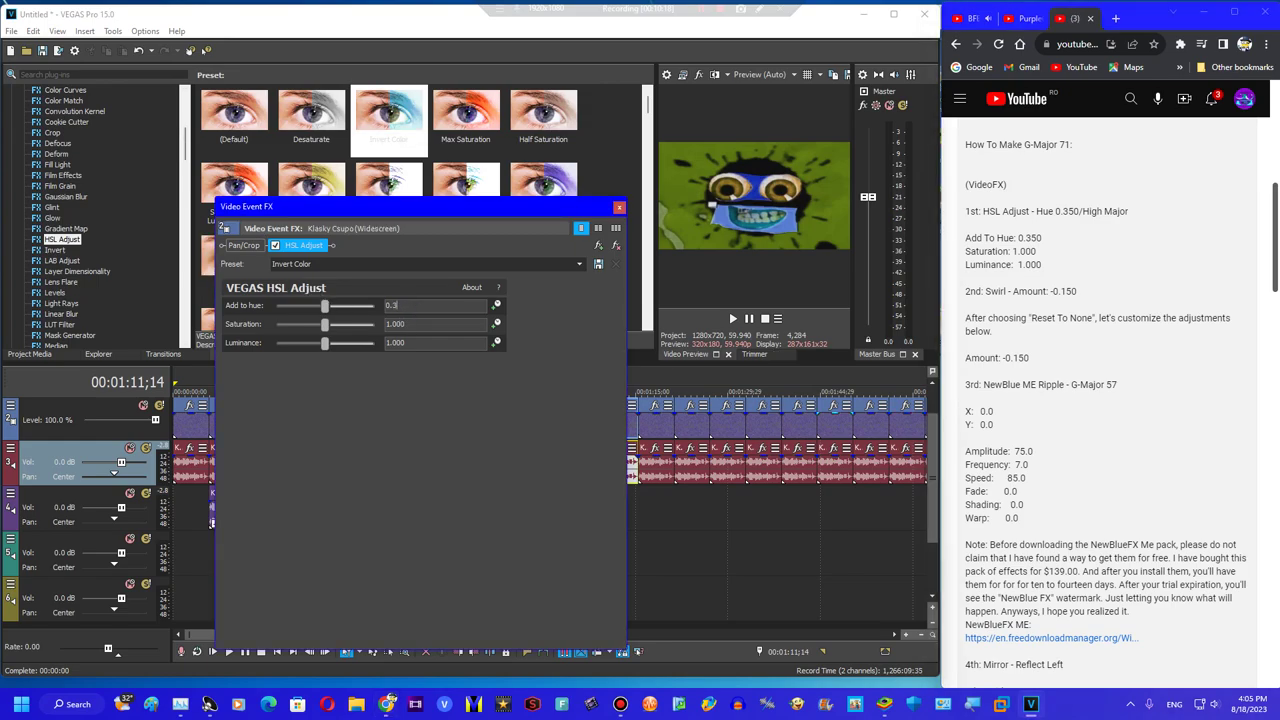
type("50")
key("Return")
Add Swirl with the Reset to None preset to the thirteenth clip and set its amount to -0.150
scroll(57, 240, "down", 5)
left_click(54, 326)
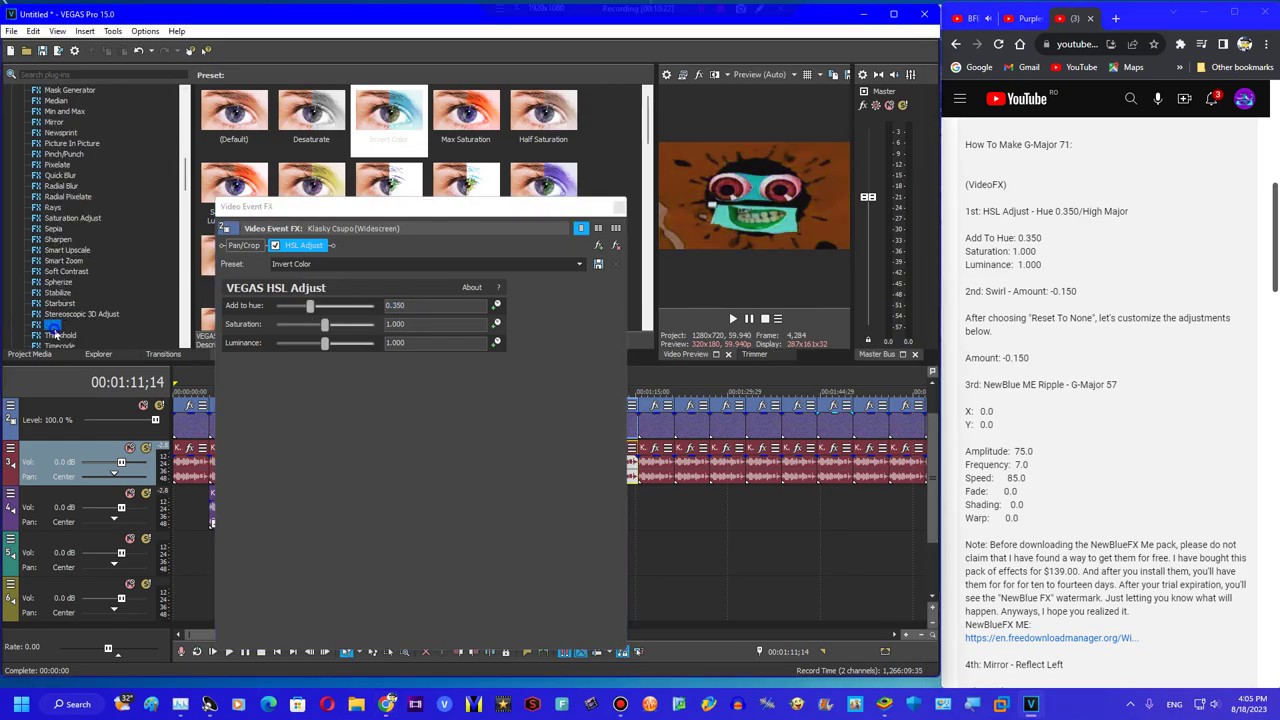
left_click_drag(343, 177, 472, 330)
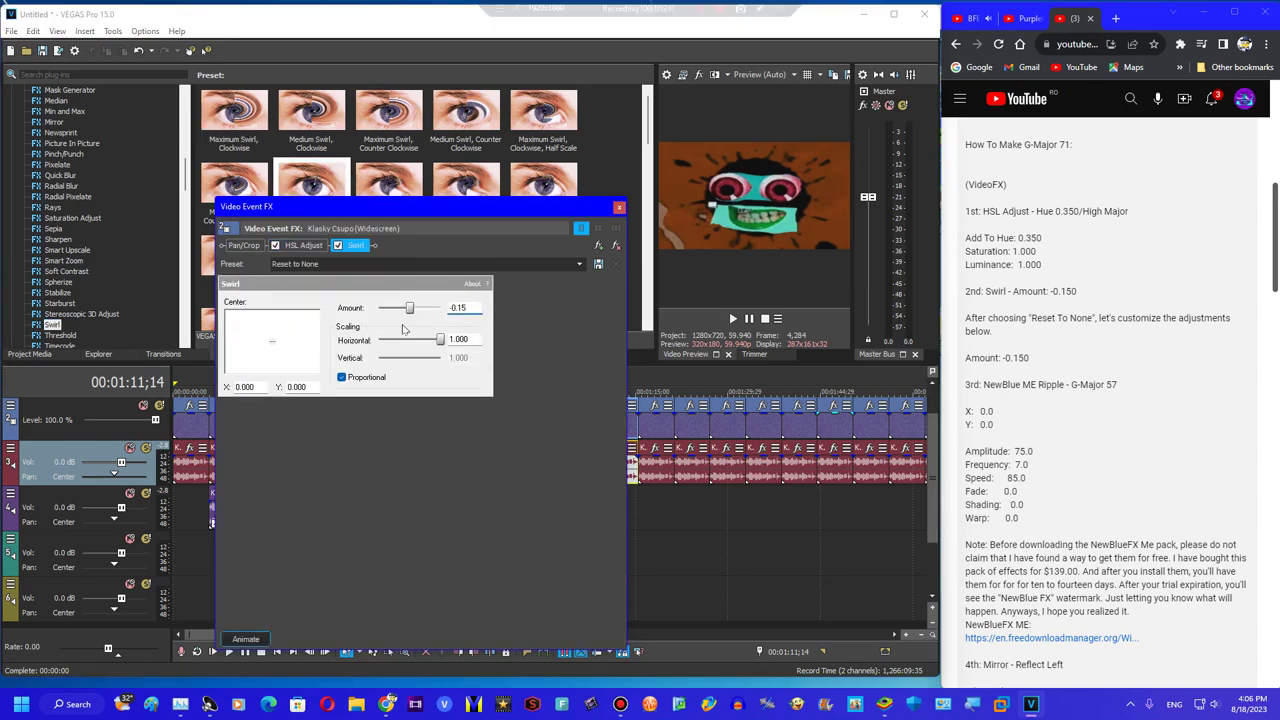
key("Return")
Add Ripple with the AVS Ripple preset to the thirteenth clip's effect chain
scroll(158, 200, "up", 10)
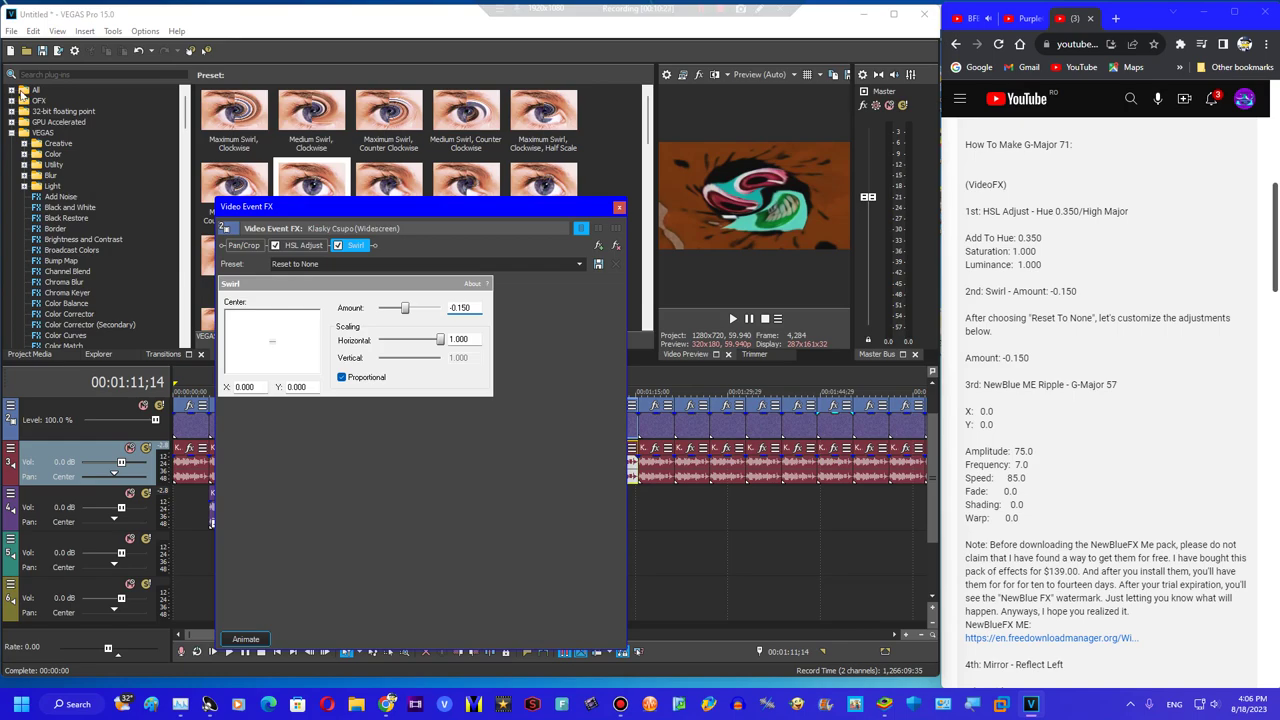
left_click_drag(184, 107, 167, 266)
scroll(118, 211, "up", 2)
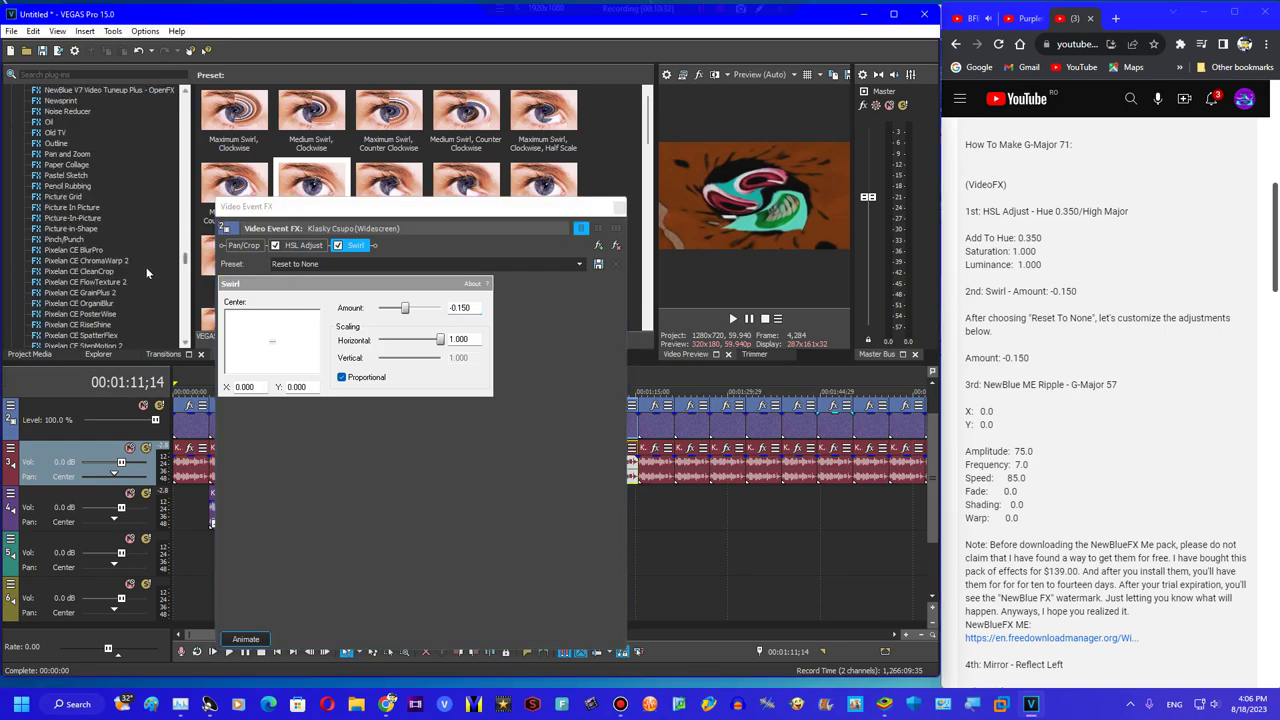
scroll(187, 323, "down", 8)
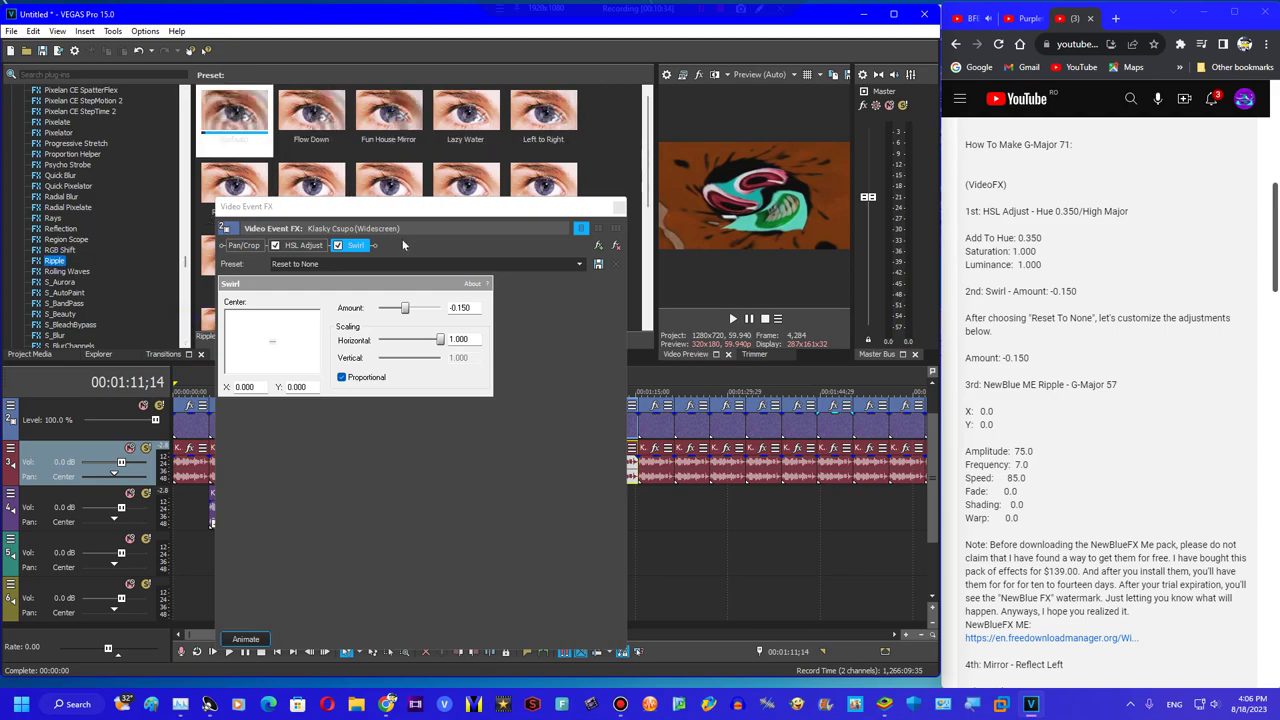
left_click_drag(389, 208, 362, 276)
scroll(398, 218, "down", 2)
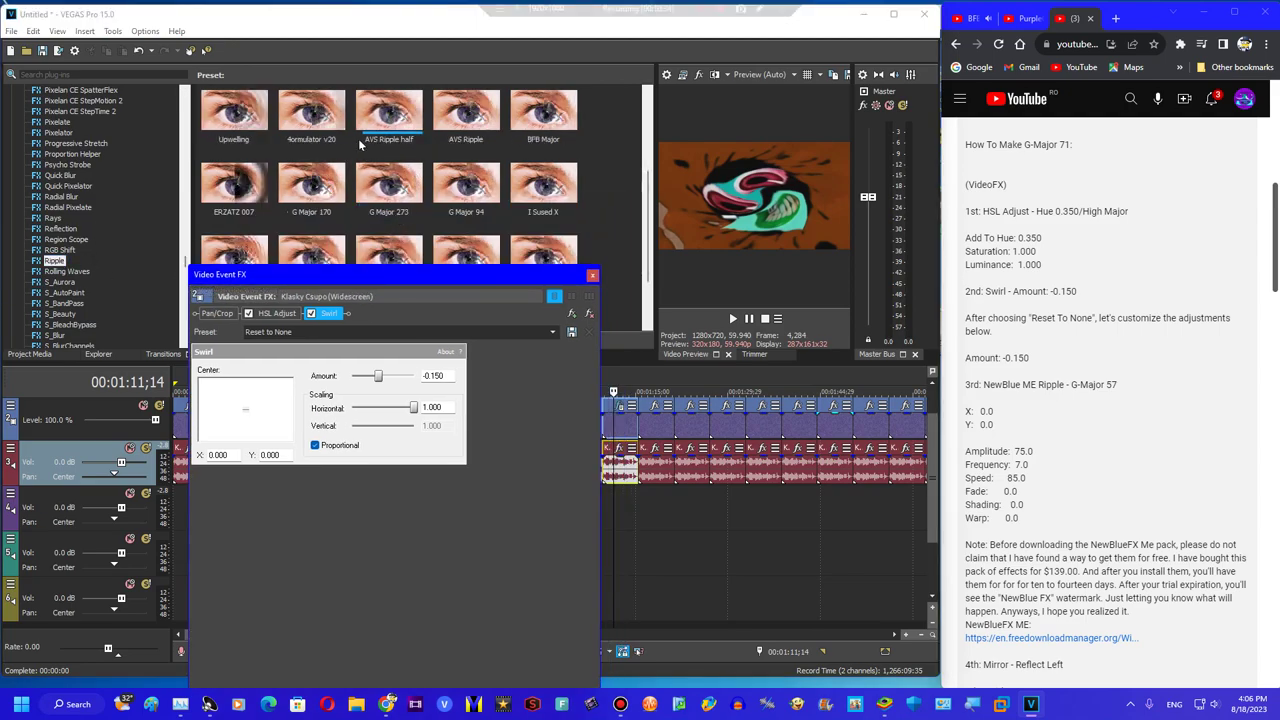
left_click_drag(464, 115, 400, 330)
Add Mirror with the Reflect Left preset to the thirteenth clip, following the Ripple effect
scroll(158, 208, "up", 15)
left_click_drag(187, 156, 184, 98)
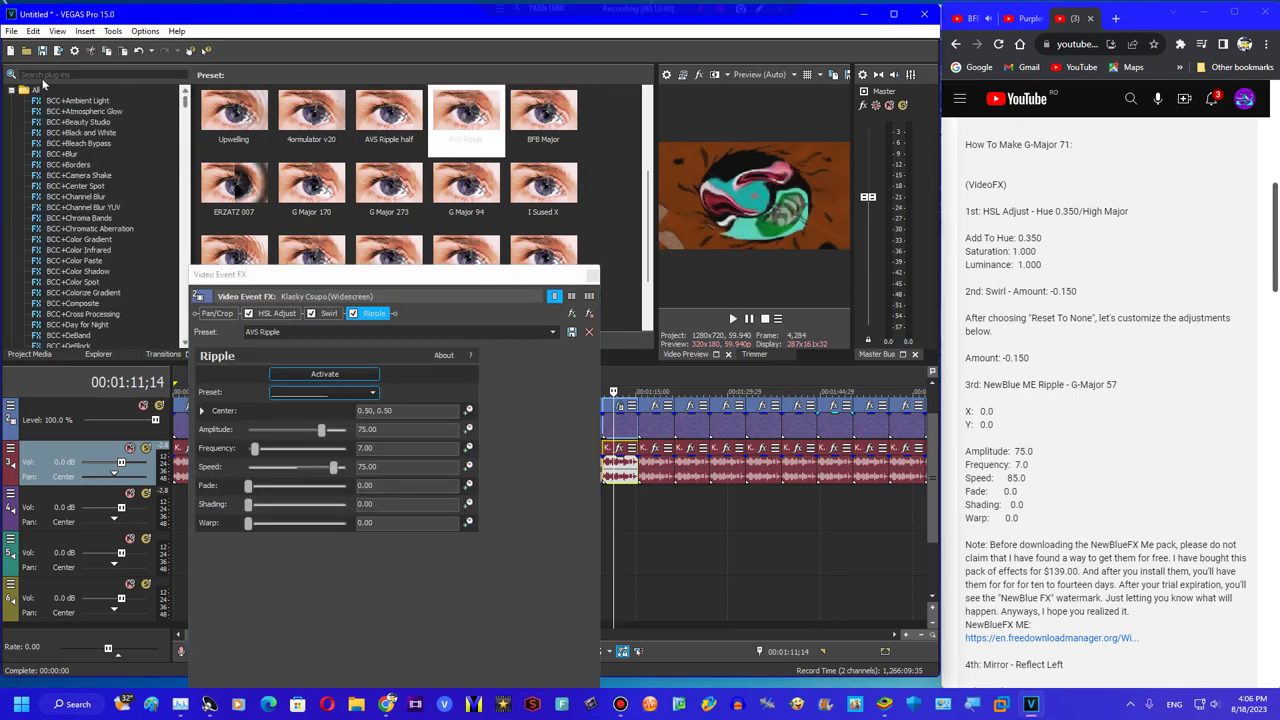
left_click(16, 90)
scroll(53, 130, "down", 12)
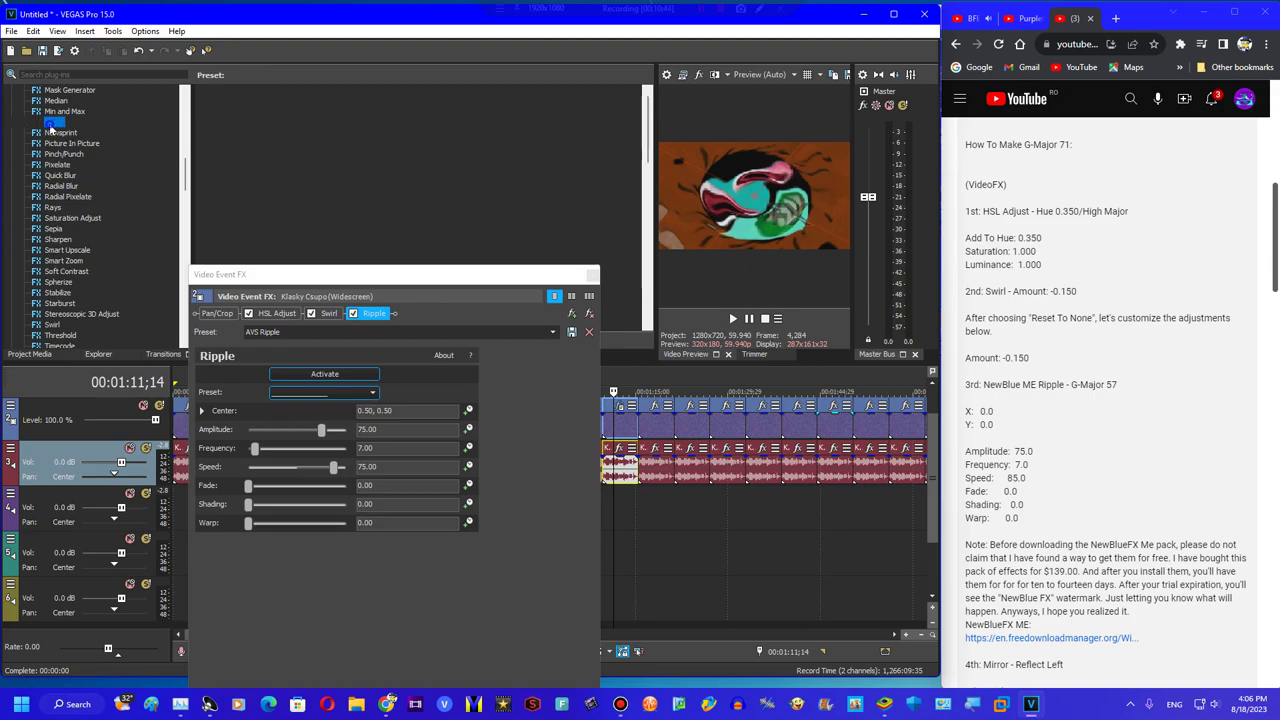
left_click_drag(468, 118, 420, 322)
Add a second Swirl with the Reset to None preset to the thirteenth clip and set its amount to 0.15
left_click(50, 326)
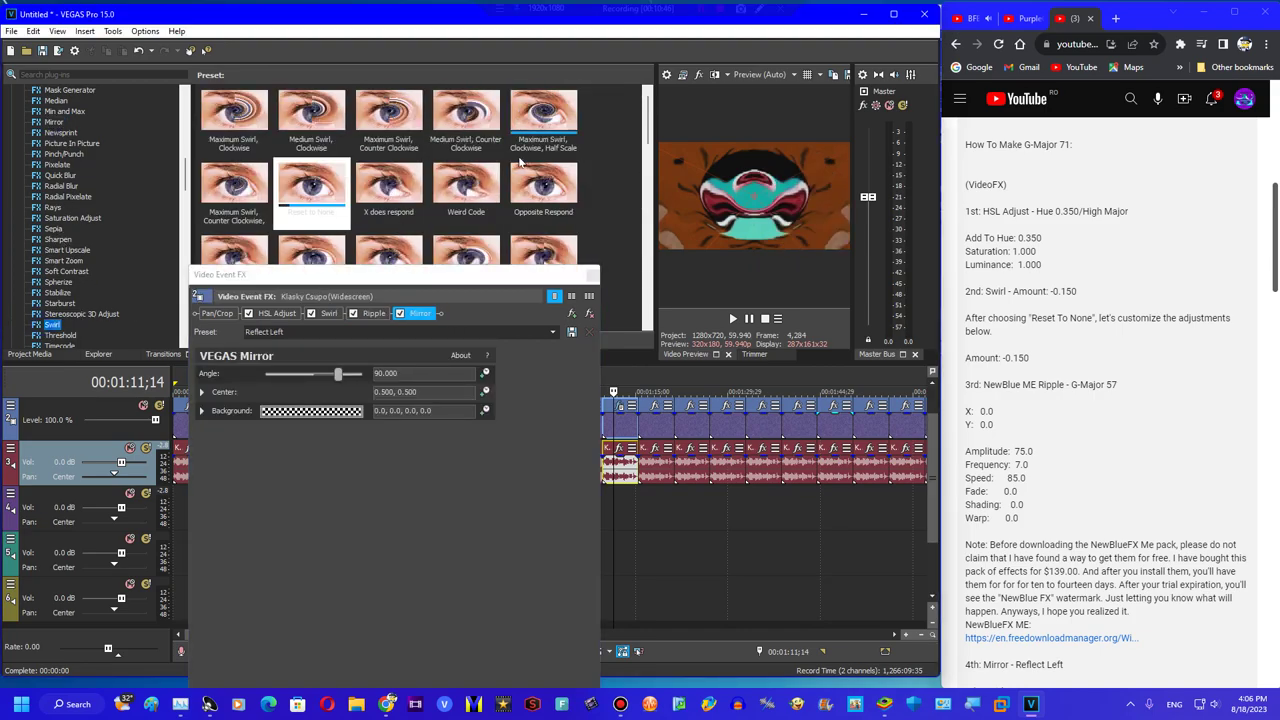
left_click_drag(311, 185, 466, 407)
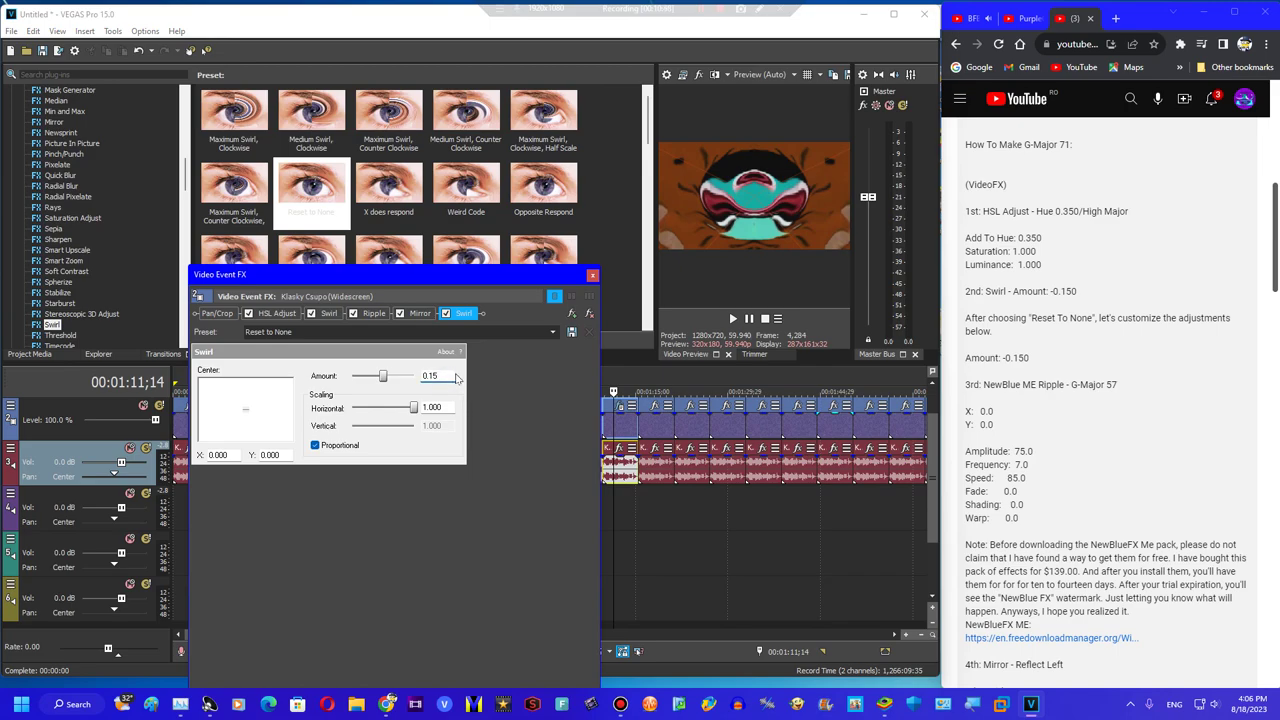
left_click(456, 377)
type("0.15")
key("Return")
left_click(592, 275)
Copy the thirteenth clip's audio onto the tracks below, raise the lowest copy by three semitones to +8, and play it back
left_click_drag(627, 473, 622, 541)
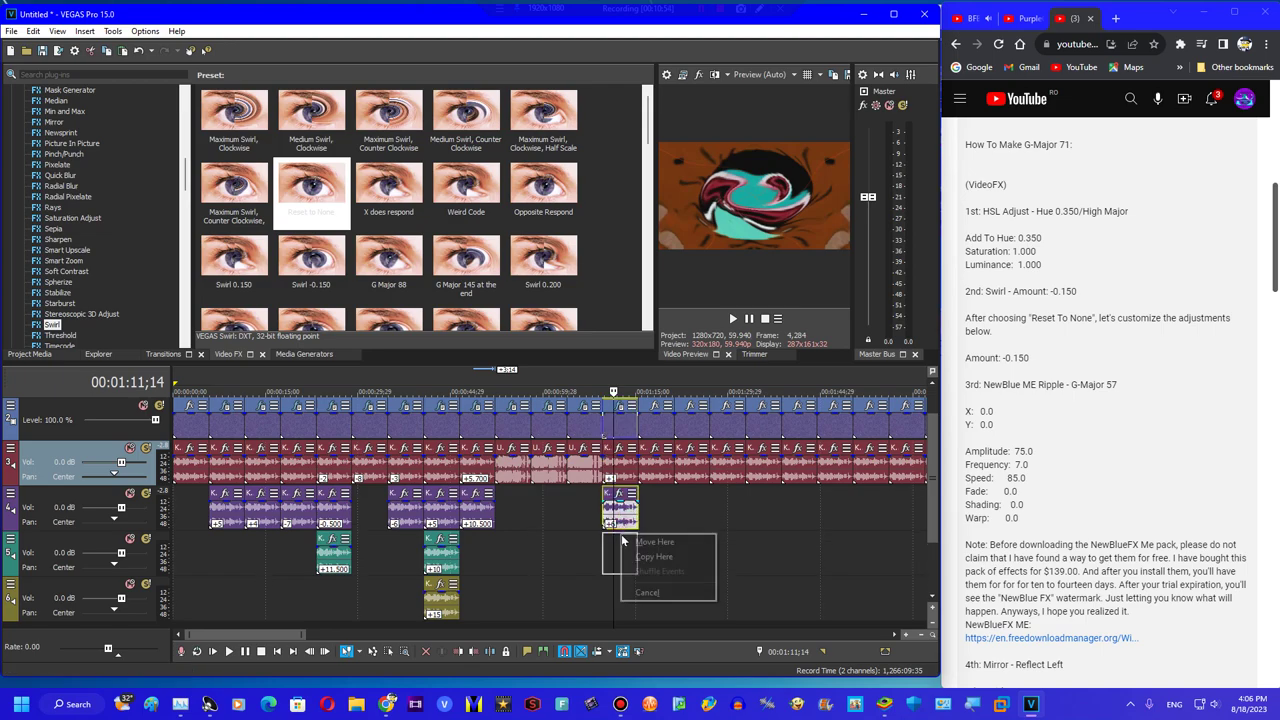
left_click(640, 556)
key("equal")
key("equal")
key("equal")
left_click(621, 512)
left_click(605, 510)
key("space")
key("space")
Bring up the commented effects list and apply LAB Adjust with the Invert Luminosity preset to the fourteenth clip
left_click(656, 465)
left_click(1024, 18)
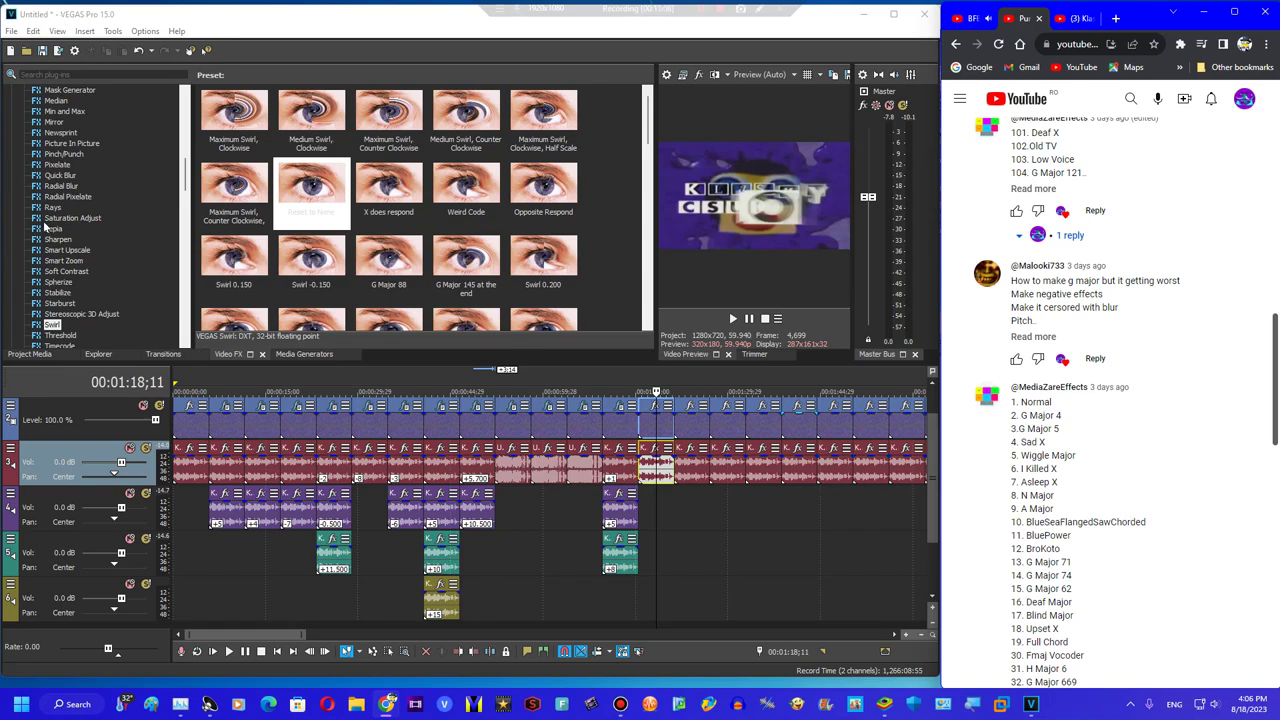
scroll(75, 194, "up", 8)
left_click(60, 249)
left_click_drag(234, 112, 643, 418)
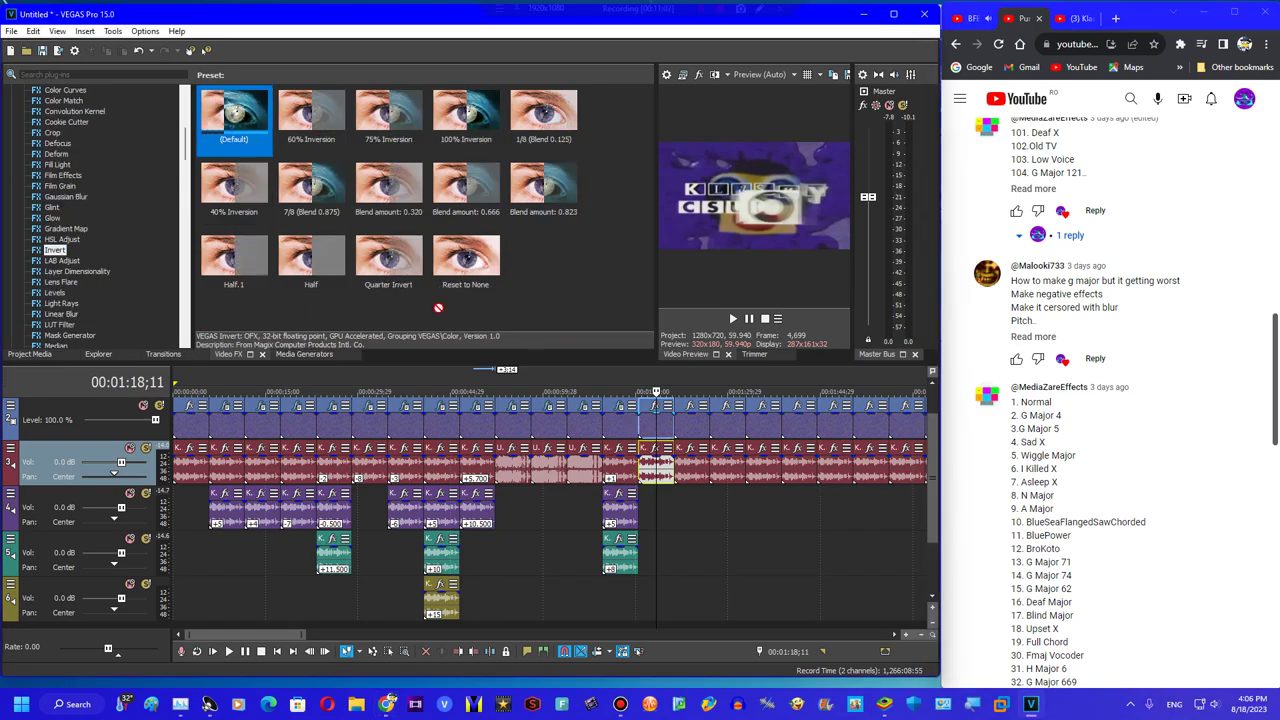
left_click(80, 261)
left_click_drag(388, 185, 660, 422)
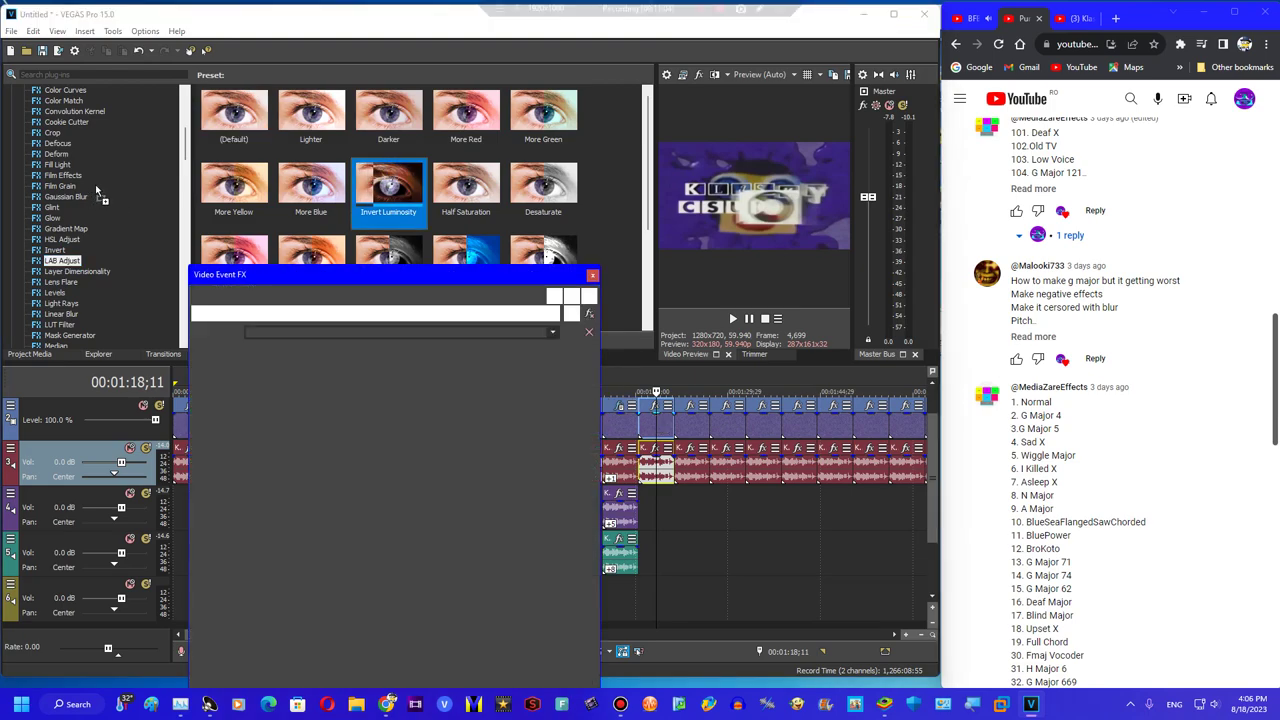
Add Pinch/Punch with the Medium Punch preset to the fourteenth clip and copy its audio onto the two tracks below
scroll(68, 247, "down", 8)
left_click(63, 154)
left_click_drag(311, 110, 500, 340)
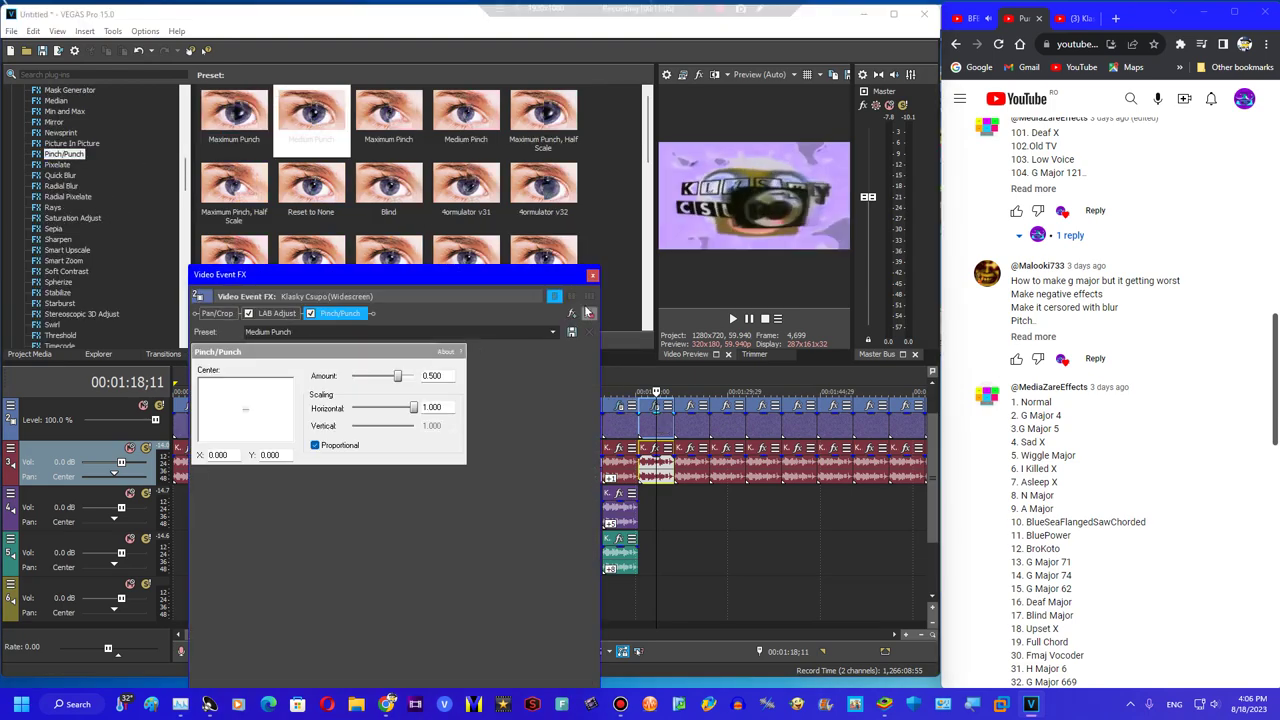
left_click(592, 275)
left_click_drag(650, 486, 648, 552)
Apply HSL Adjust with the Invert Color preset to the fifteenth clip and set Add to hue to 0.714
left_click(684, 481)
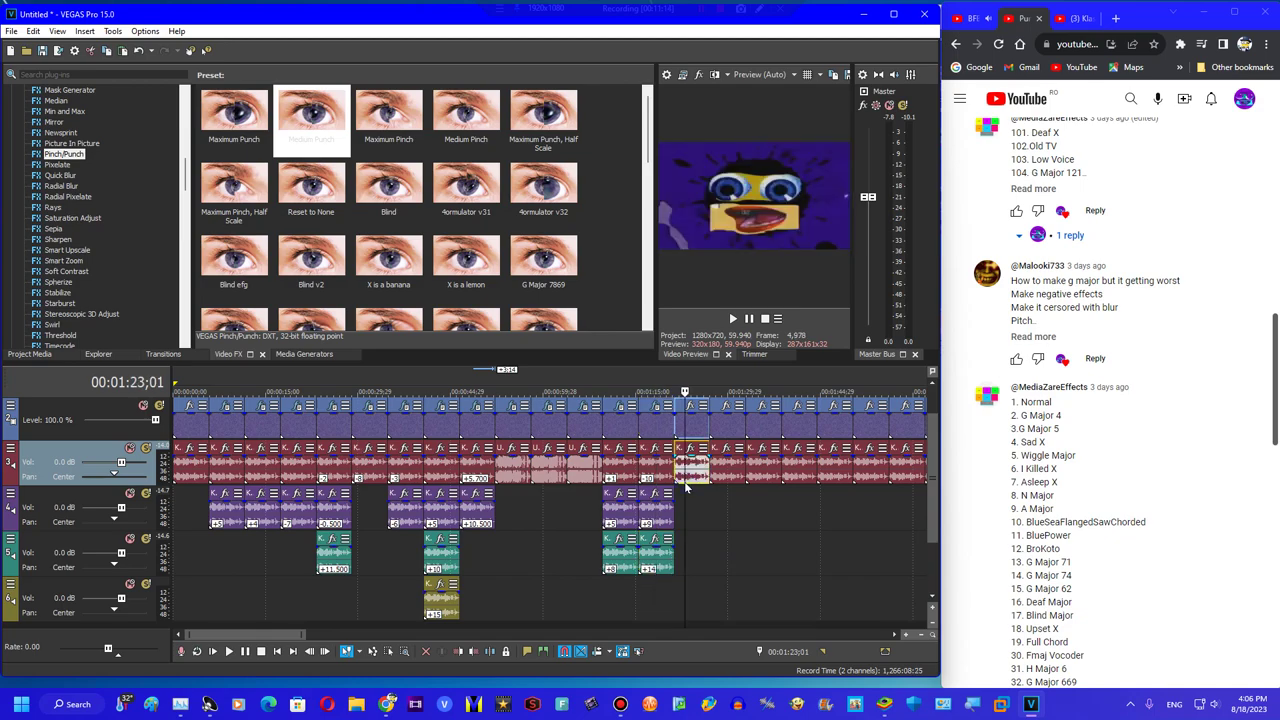
scroll(72, 264, "up", 8)
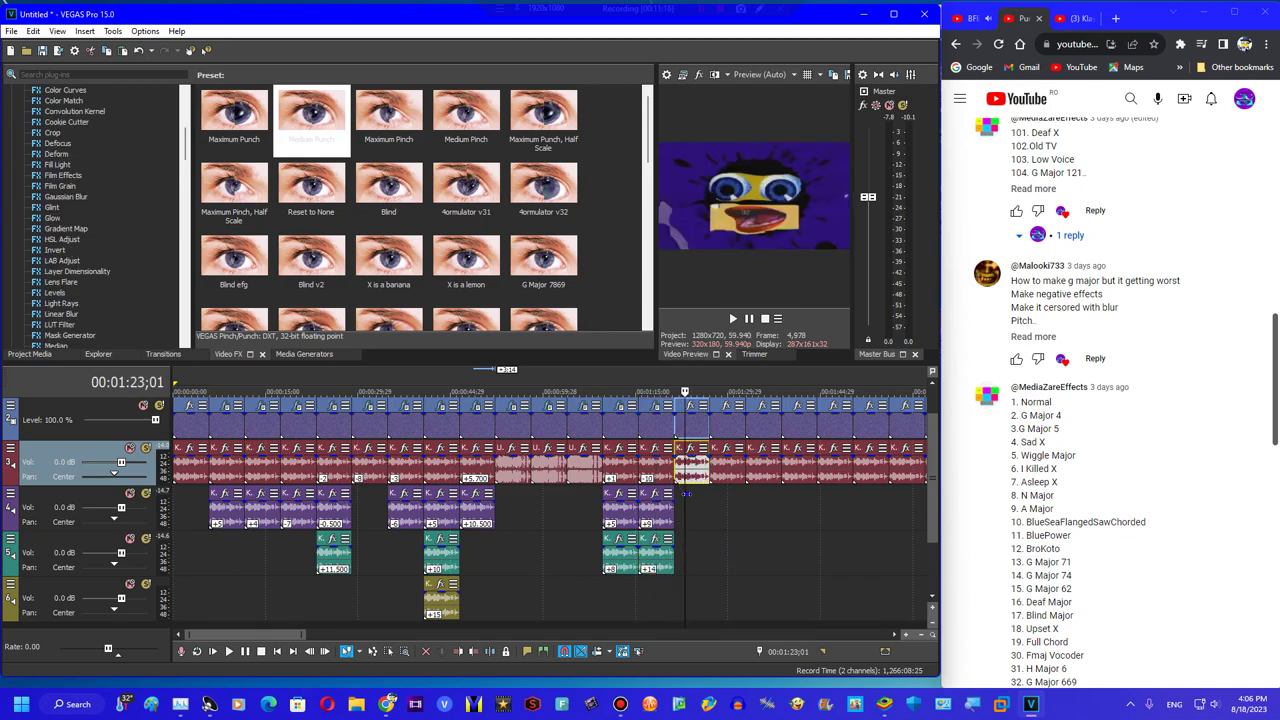
left_click(687, 496)
left_click(62, 239)
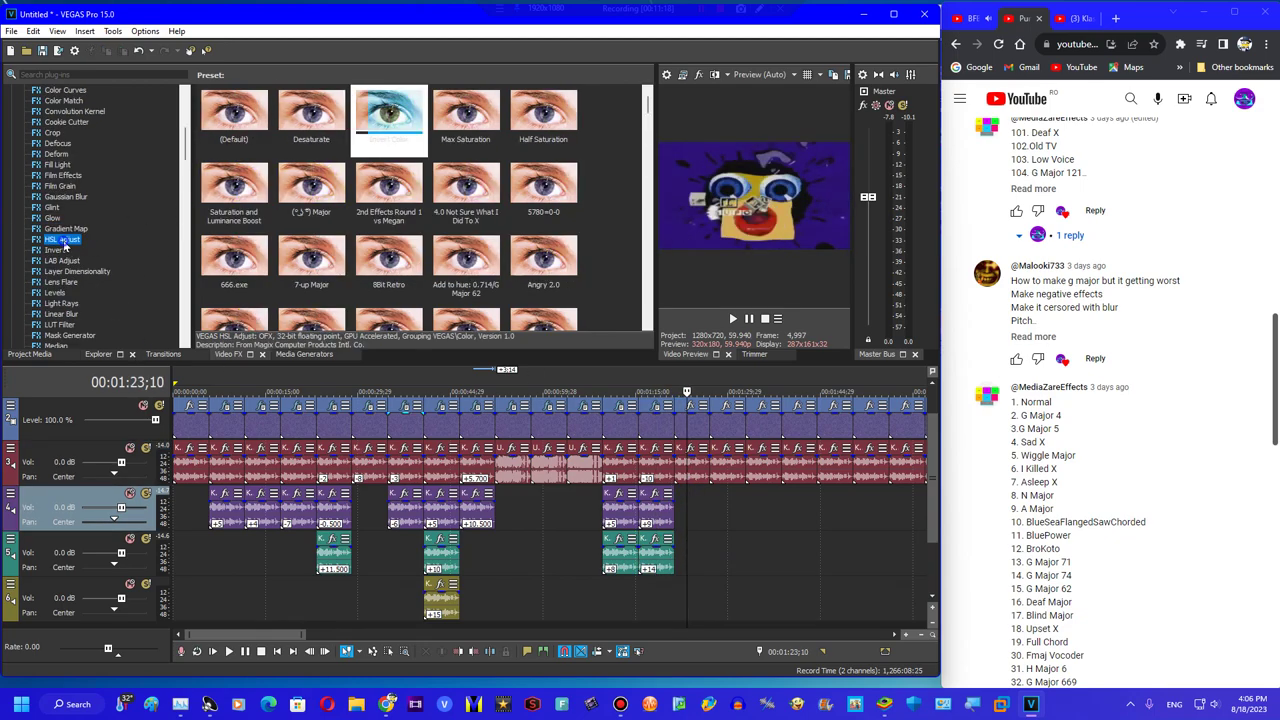
left_click_drag(685, 430, 686, 431)
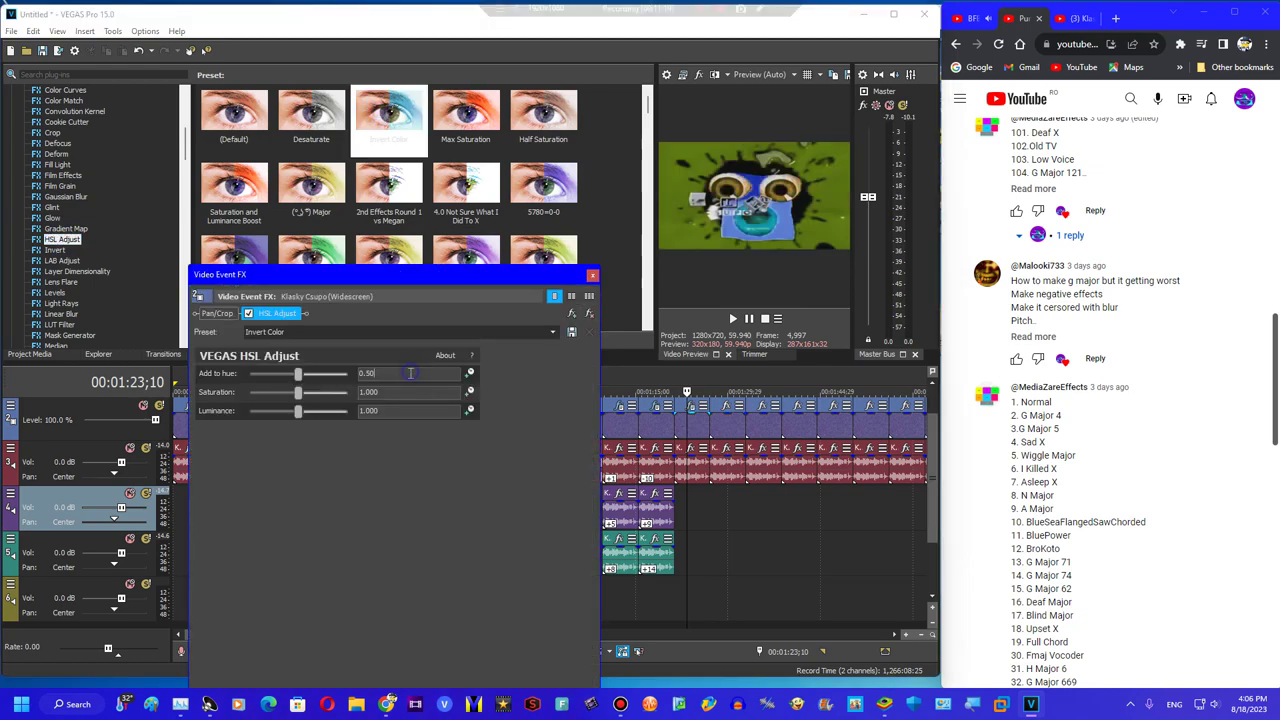
left_click(387, 373)
type("0.714")
key("Return")
Add Brightness and Contrast with the G Major 62 preset before HSL Adjust on the fifteenth clip
scroll(98, 225, "up", 8)
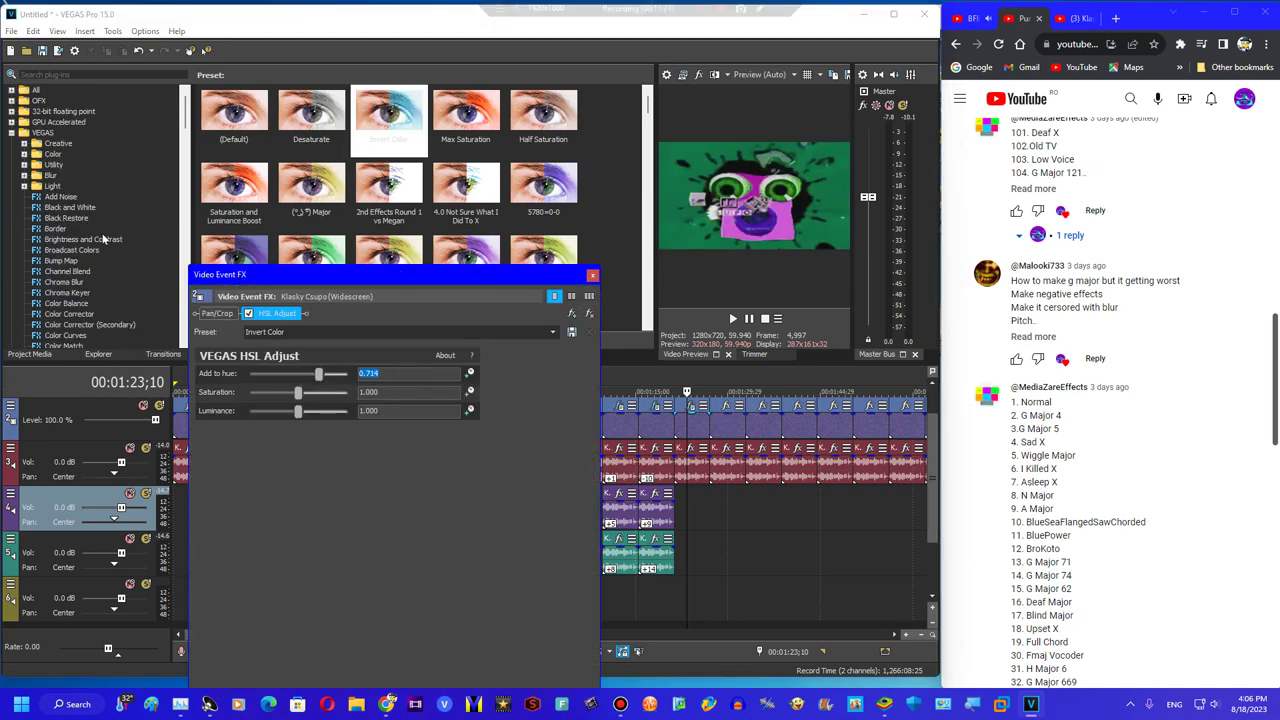
left_click(106, 238)
scroll(451, 174, "down", 2)
scroll(449, 174, "up", 1)
scroll(449, 174, "down", 2)
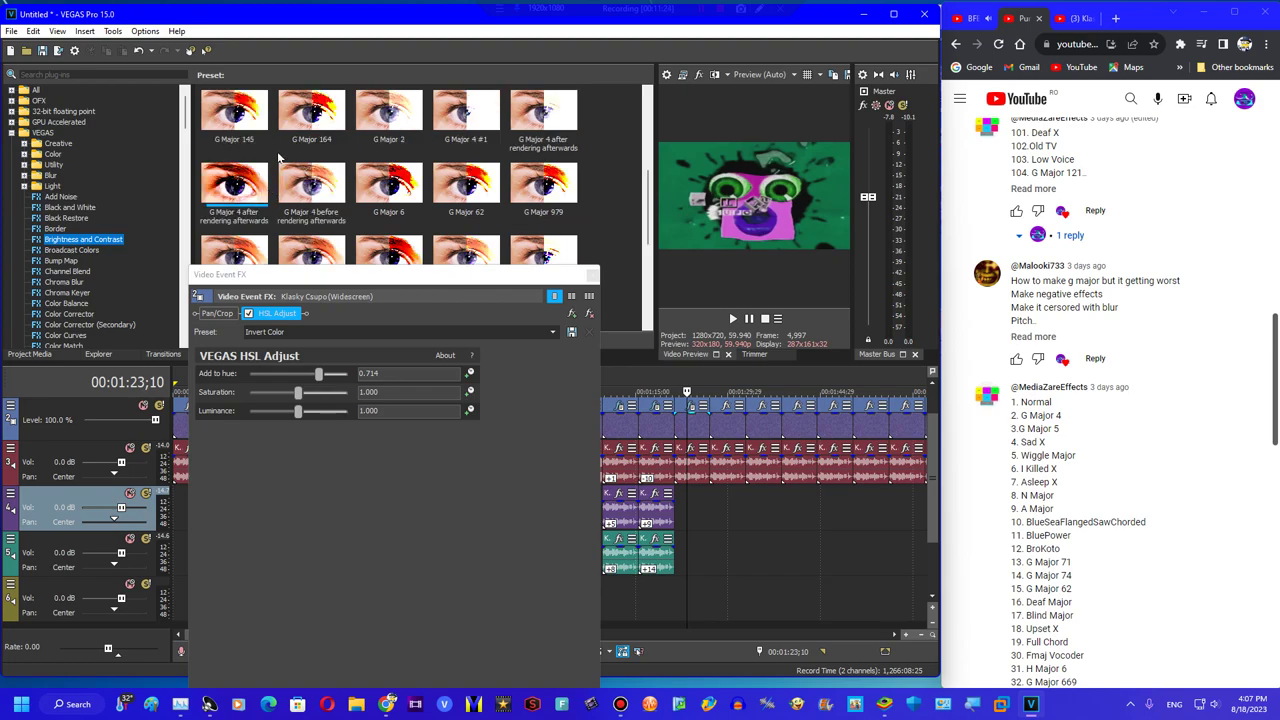
left_click_drag(462, 190, 252, 332)
Add TV Simulator with the Line Sync: 0.5000 preset to the fifteenth clip and close its effects window
scroll(124, 222, "down", 14)
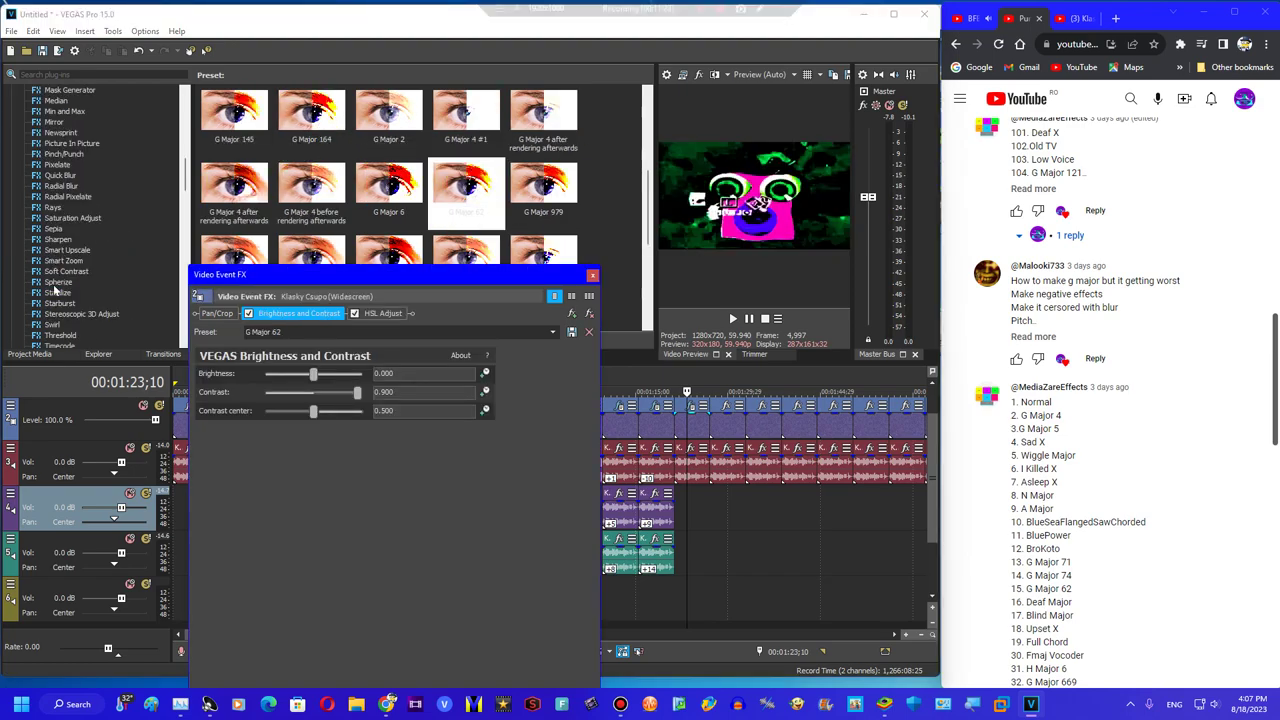
scroll(60, 250, "down", 8)
left_click(70, 111)
left_click_drag(543, 115, 598, 278)
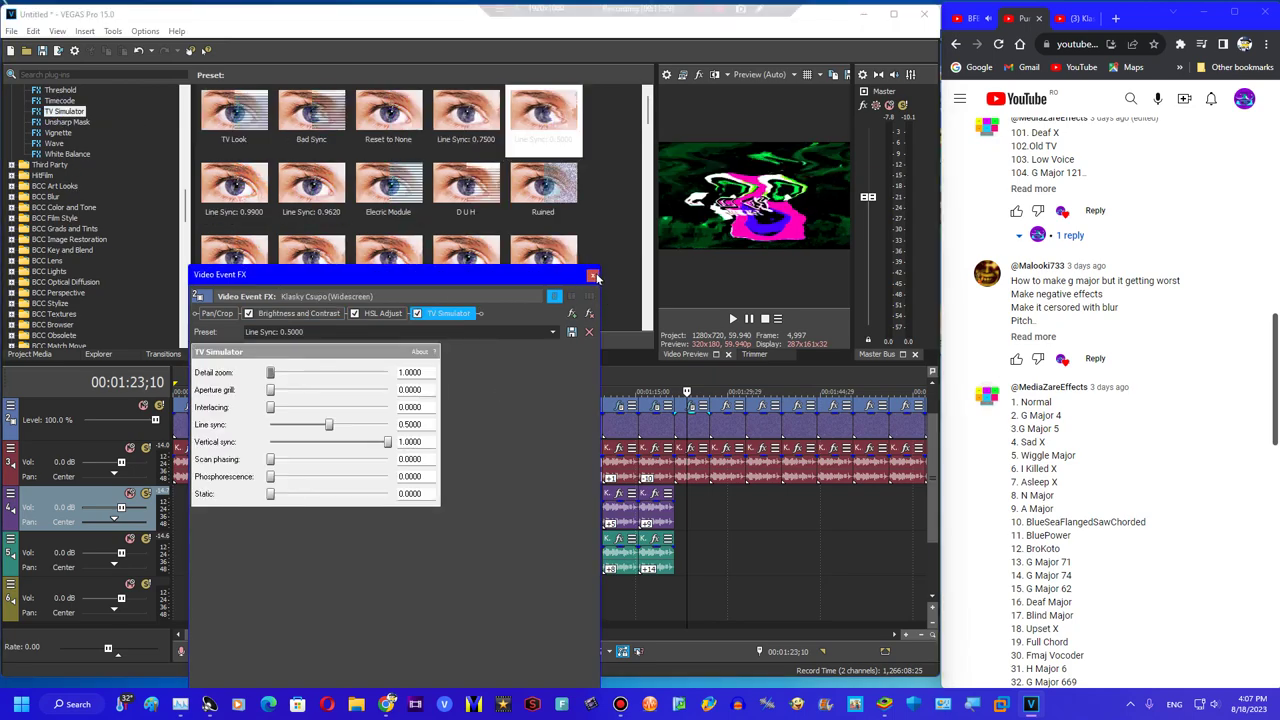
left_click(592, 275)
Copy the fifteenth clip's audio onto the two tracks below, pitching the three layers to -14, -4 and +6 semitones
left_click(702, 478)
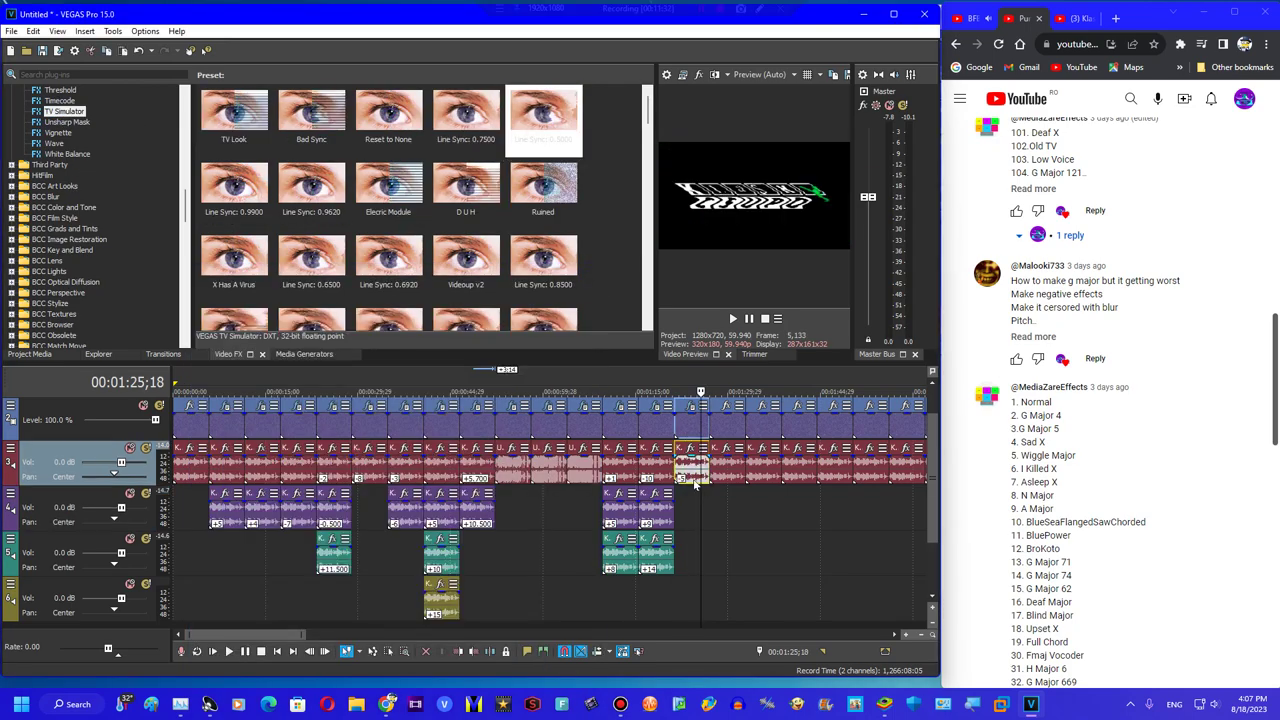
right_click(690, 485)
left_click(691, 537)
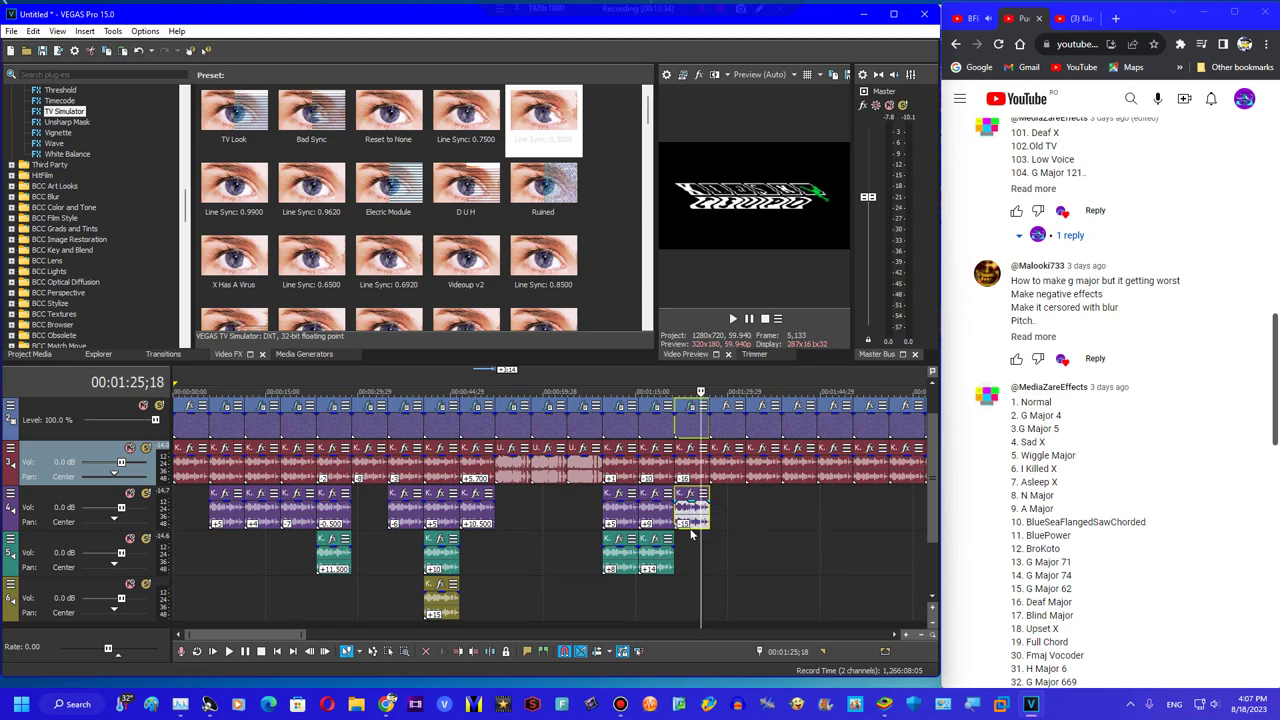
left_click_drag(690, 515, 688, 553)
left_click(702, 563)
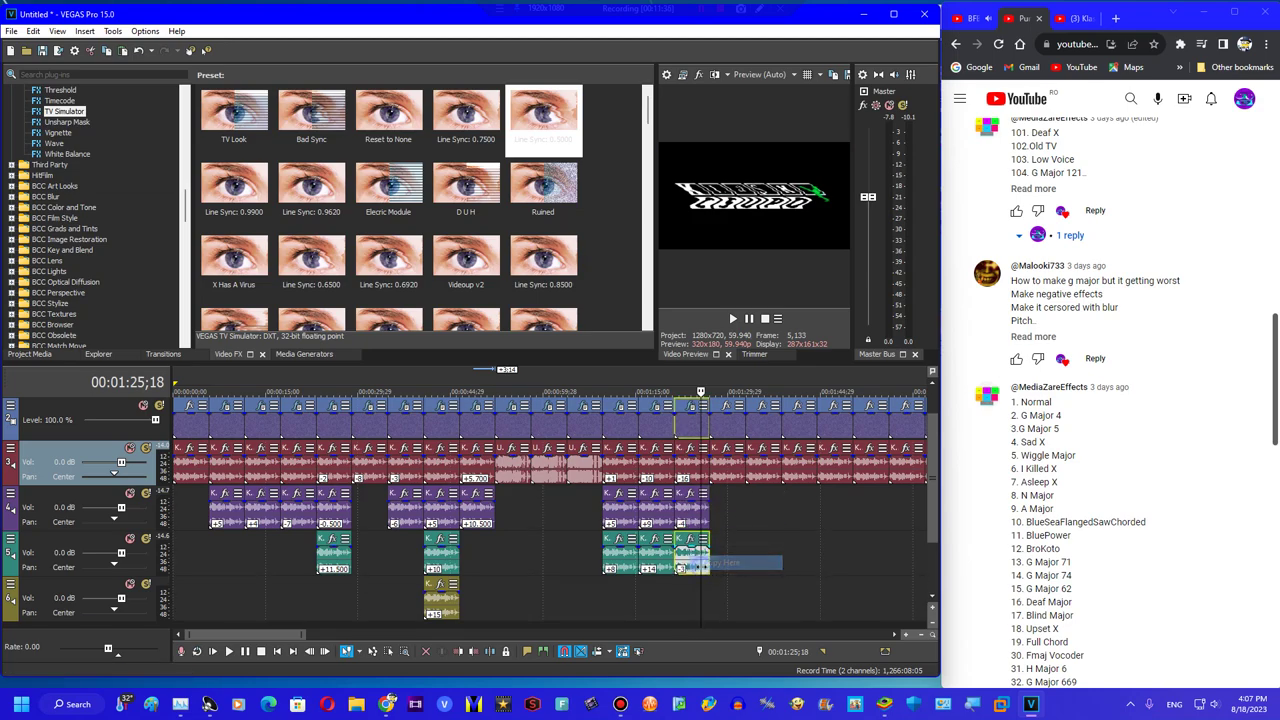
left_click(690, 477)
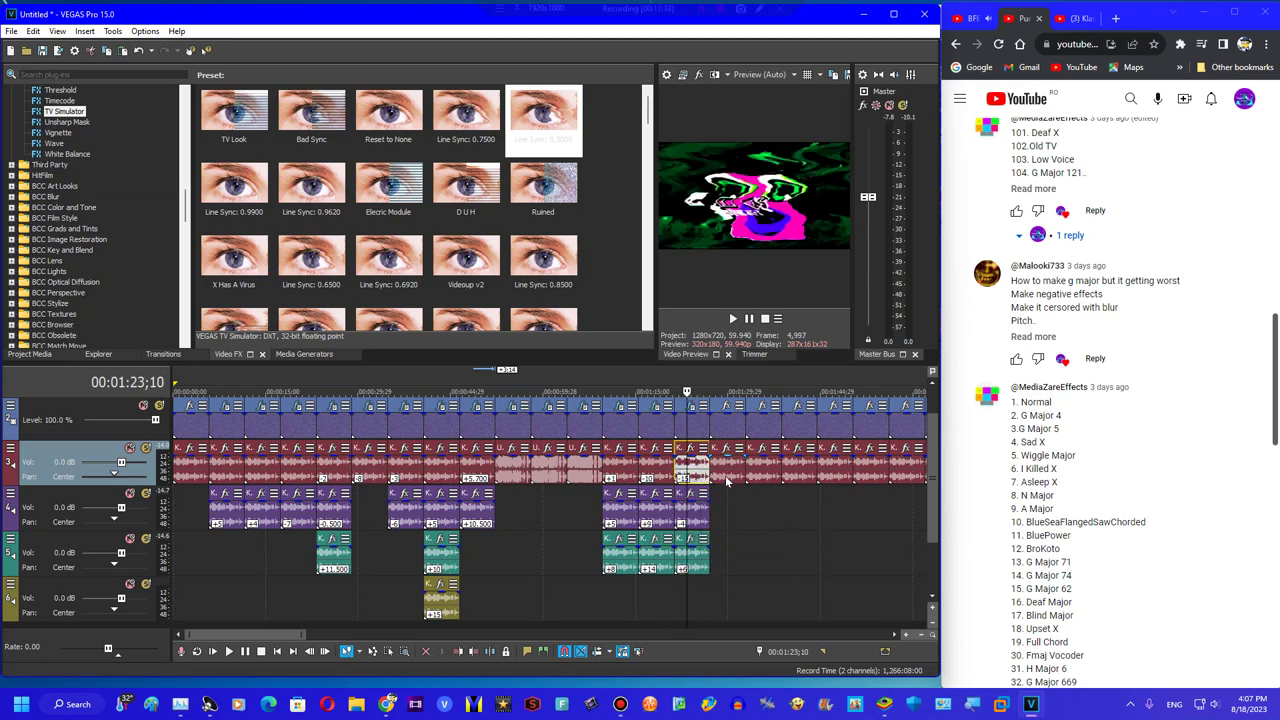
Apply Invert with the Default preset to the sixteenth clip
left_click(728, 483)
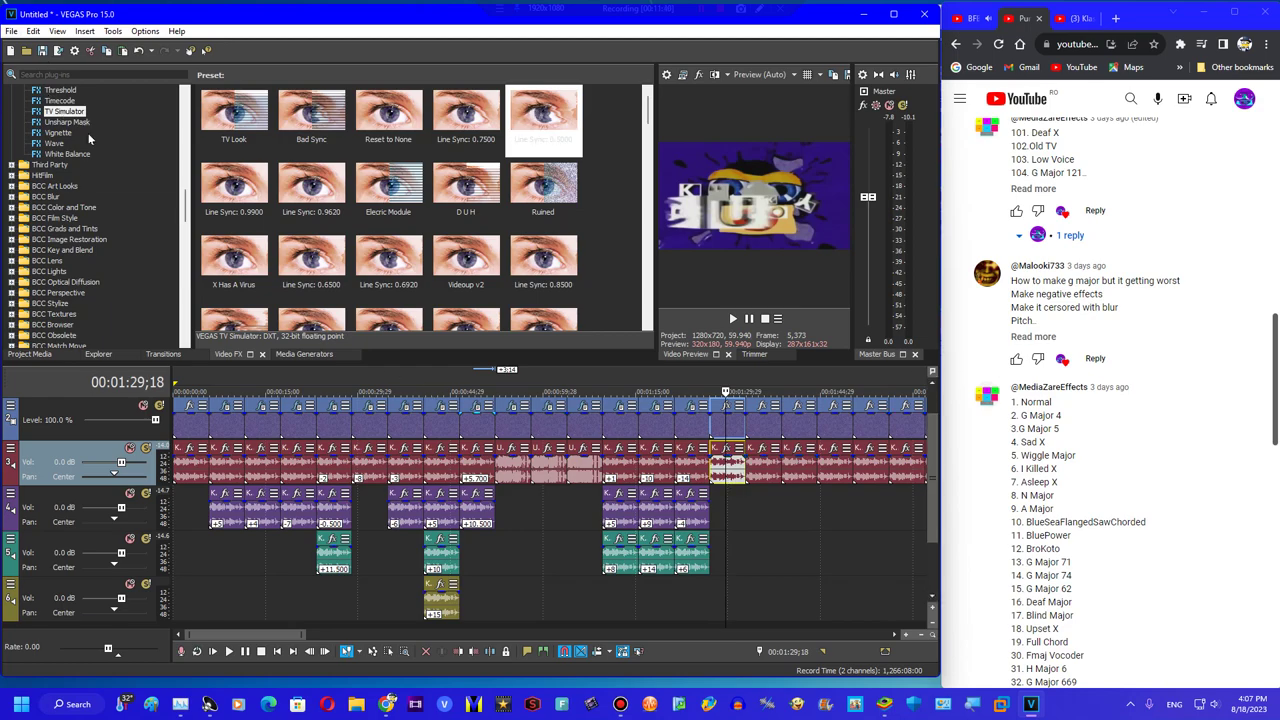
scroll(80, 188, "up", 15)
left_click(55, 250)
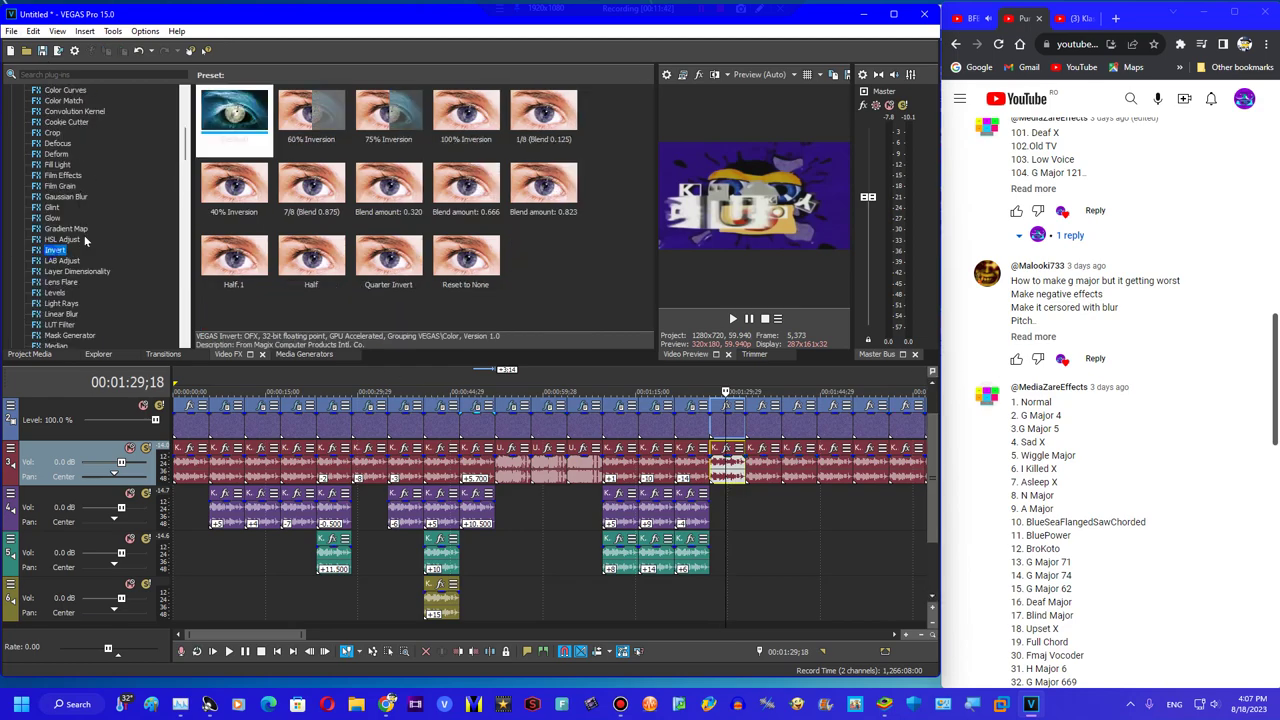
left_click_drag(722, 425, 722, 425)
Add two Pinch/Punch effects to the sixteenth clip, using the Deaf Major A and Deaf Major B presets
scroll(106, 210, "down", 8)
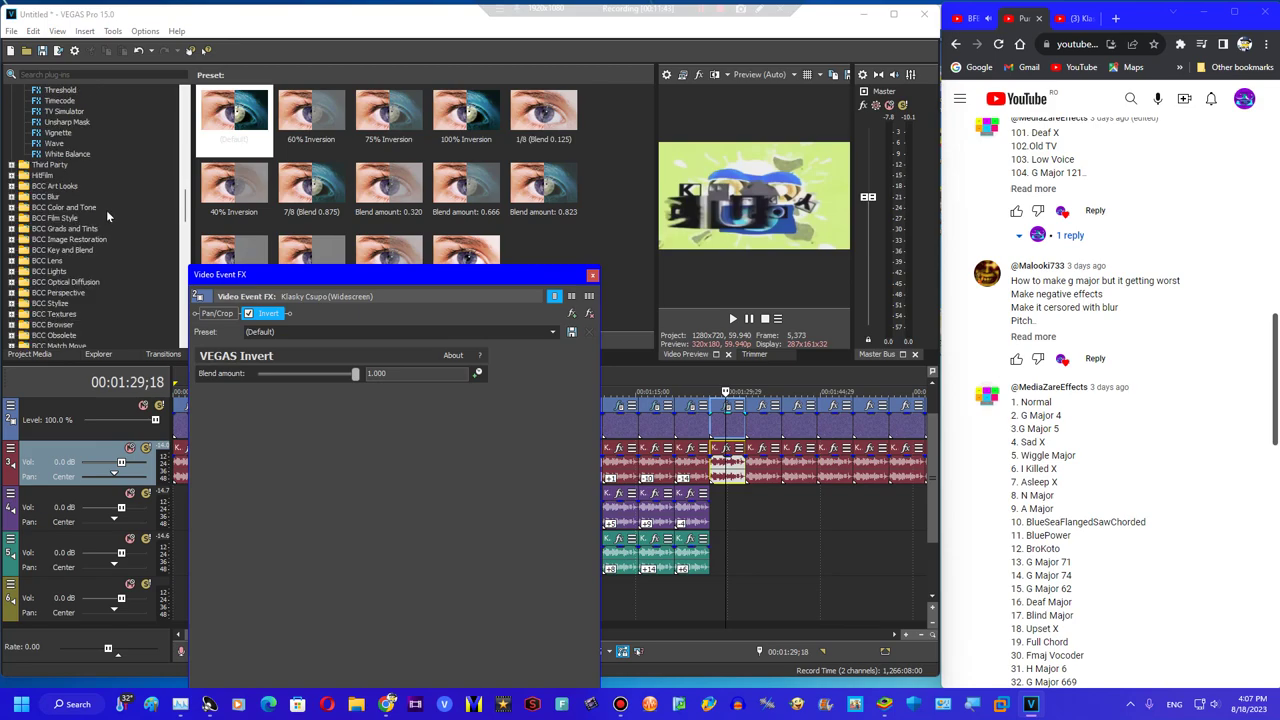
left_click(57, 155)
scroll(425, 203, "down", 1)
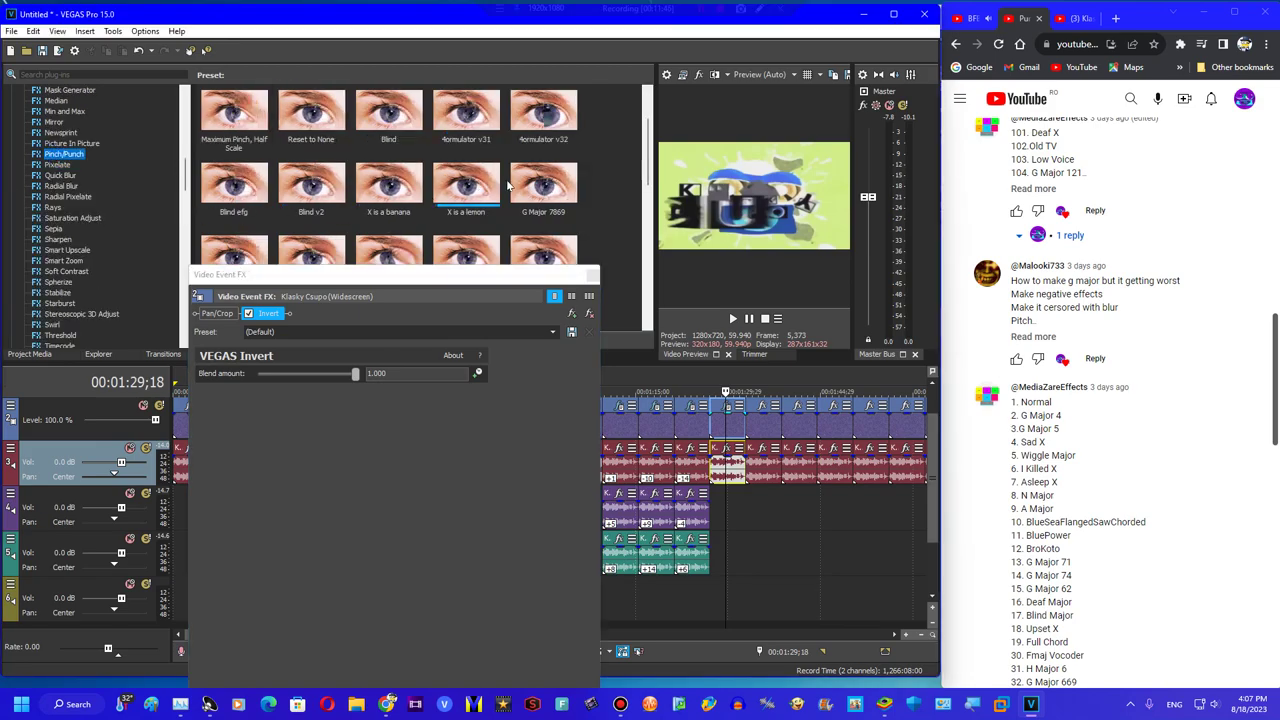
scroll(418, 206, "down", 1)
left_click_drag(466, 185, 430, 420)
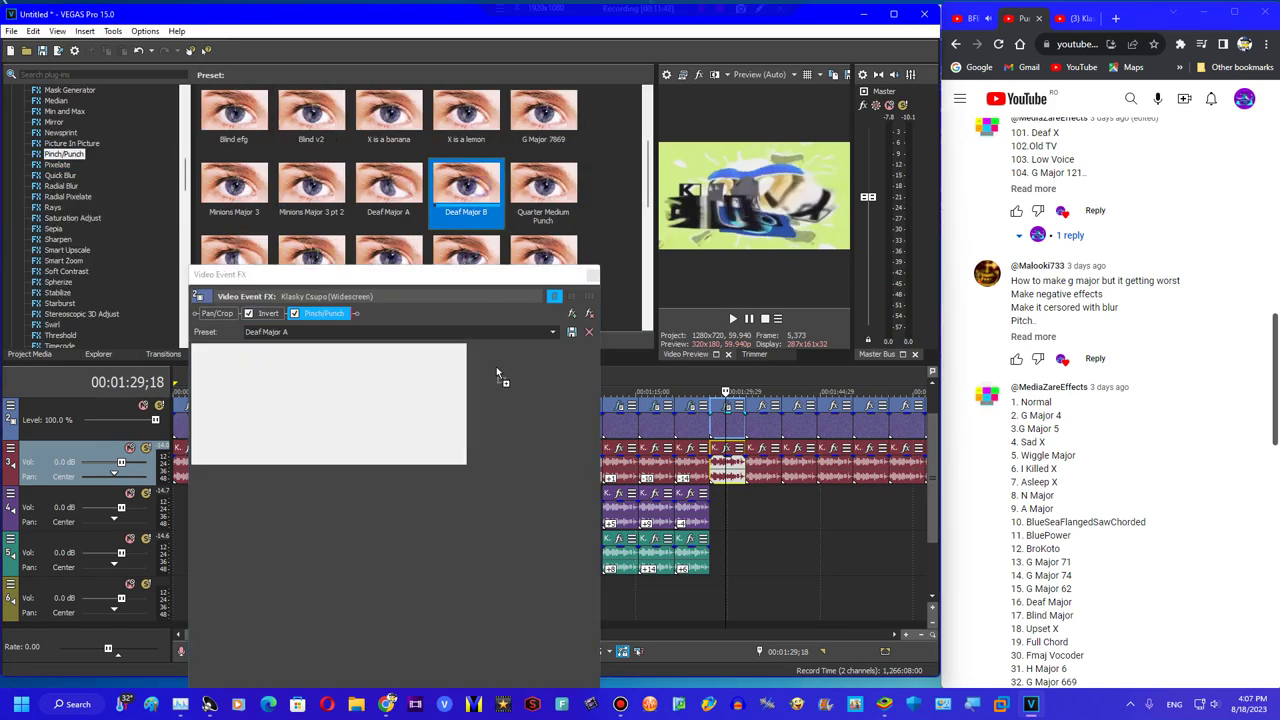
Add Mirror with the Reflect Right preset to the sixteenth clip and close its effects window
left_click(57, 123)
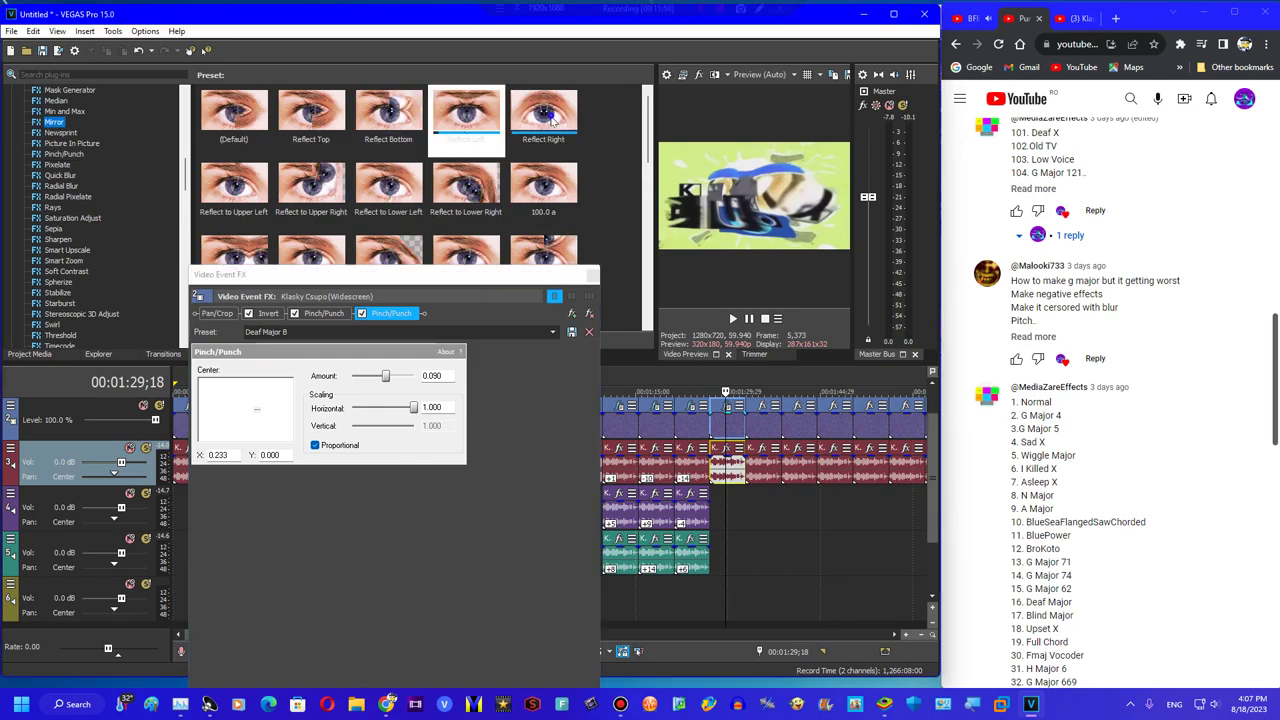
left_click_drag(543, 114, 538, 390)
left_click(595, 274)
Raise the sixteenth clip's audio pitch to +20 semitones and copy that audio onto the track below
left_click_drag(244, 634, 327, 634)
left_click(260, 477)
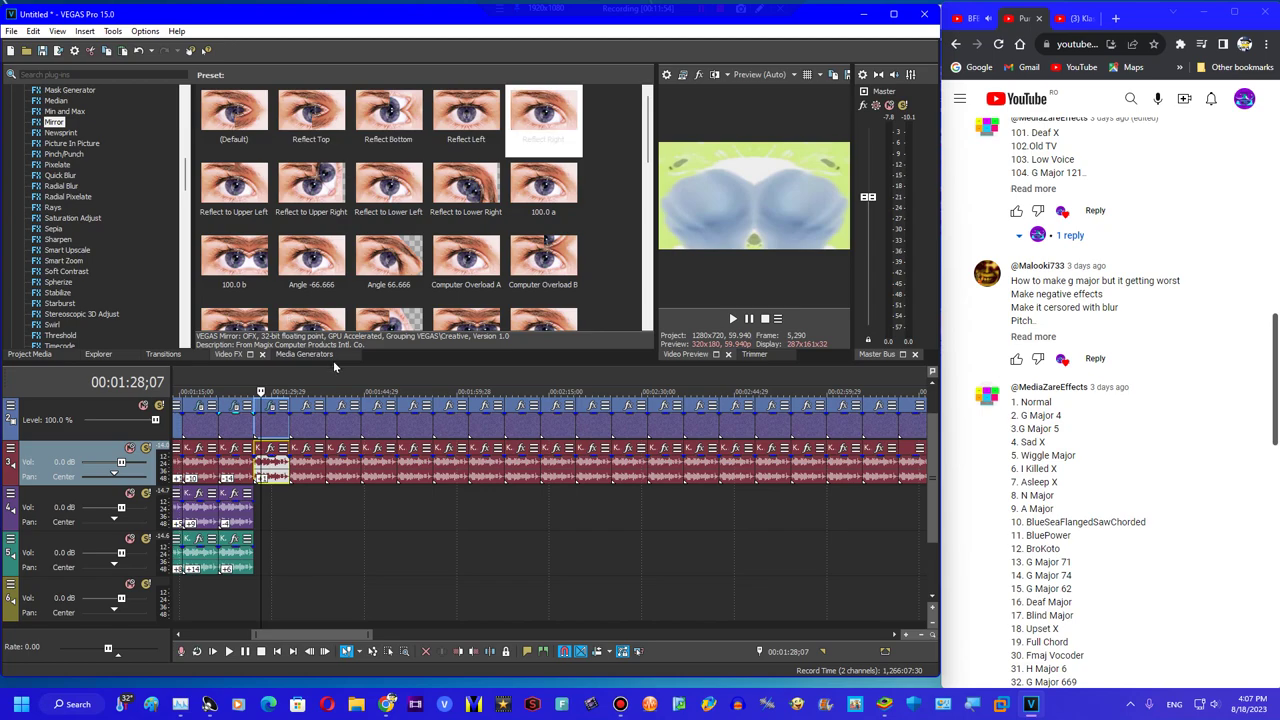
key("=")
right_click(268, 480)
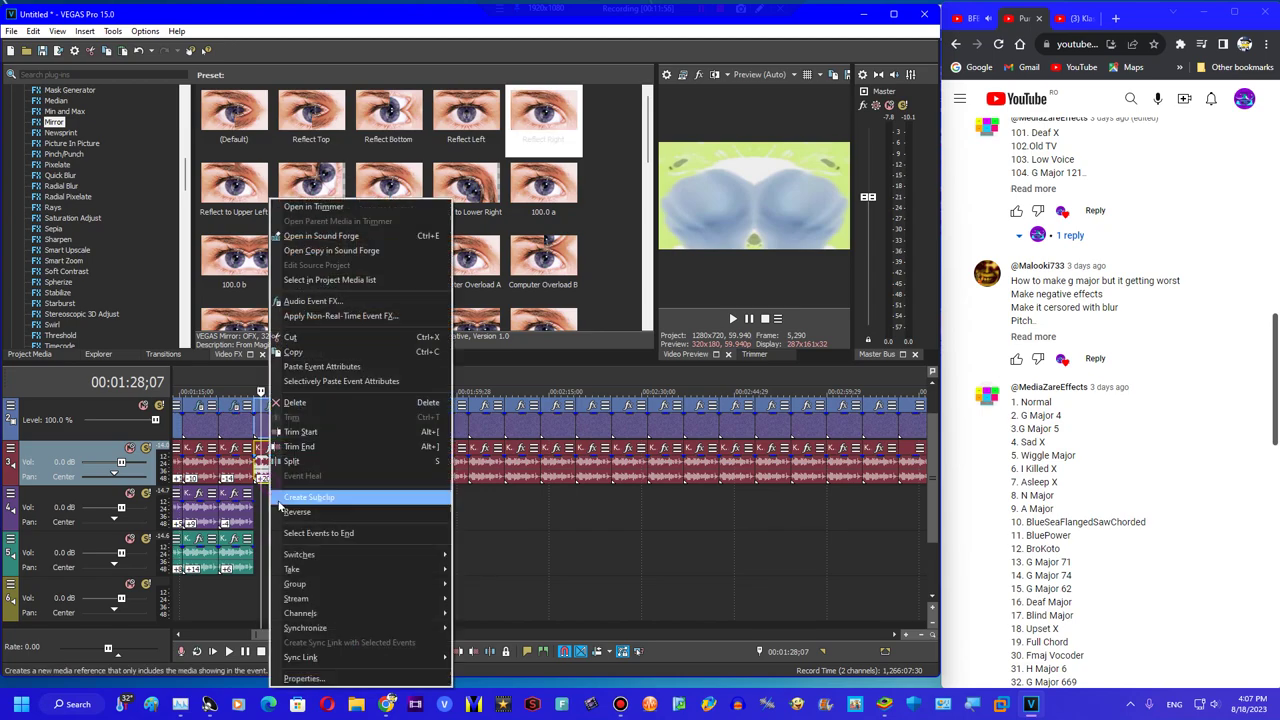
left_click(249, 508)
left_click_drag(268, 475, 269, 541)
left_click(287, 513)
Raise the sixteenth clip's audio copy to +24 semitones and copy it onto the third audio track
key("=")
key("=")
key("=")
key("=")
left_click(281, 562)
Add a Pitch Shift plug-in to the sixteenth clip's audio copy on the third audio track
left_click(272, 541)
left_click(264, 540)
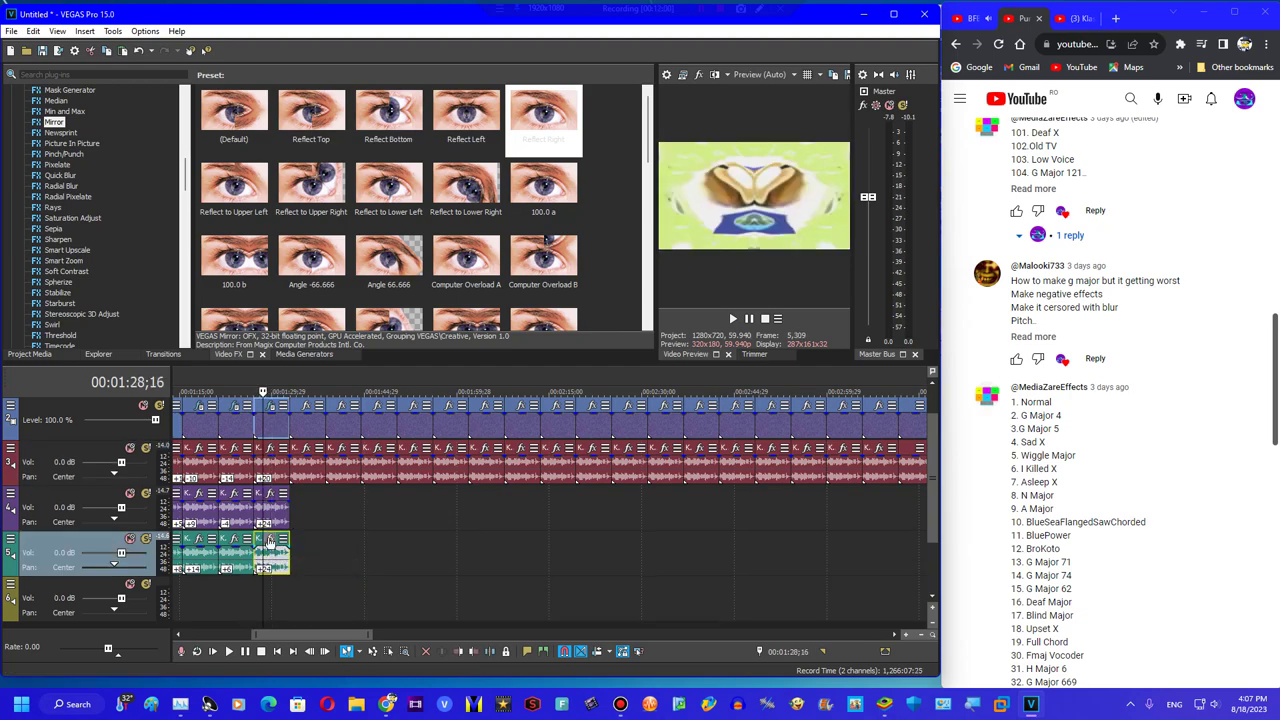
left_click(337, 451)
left_click(551, 542)
left_click(551, 542)
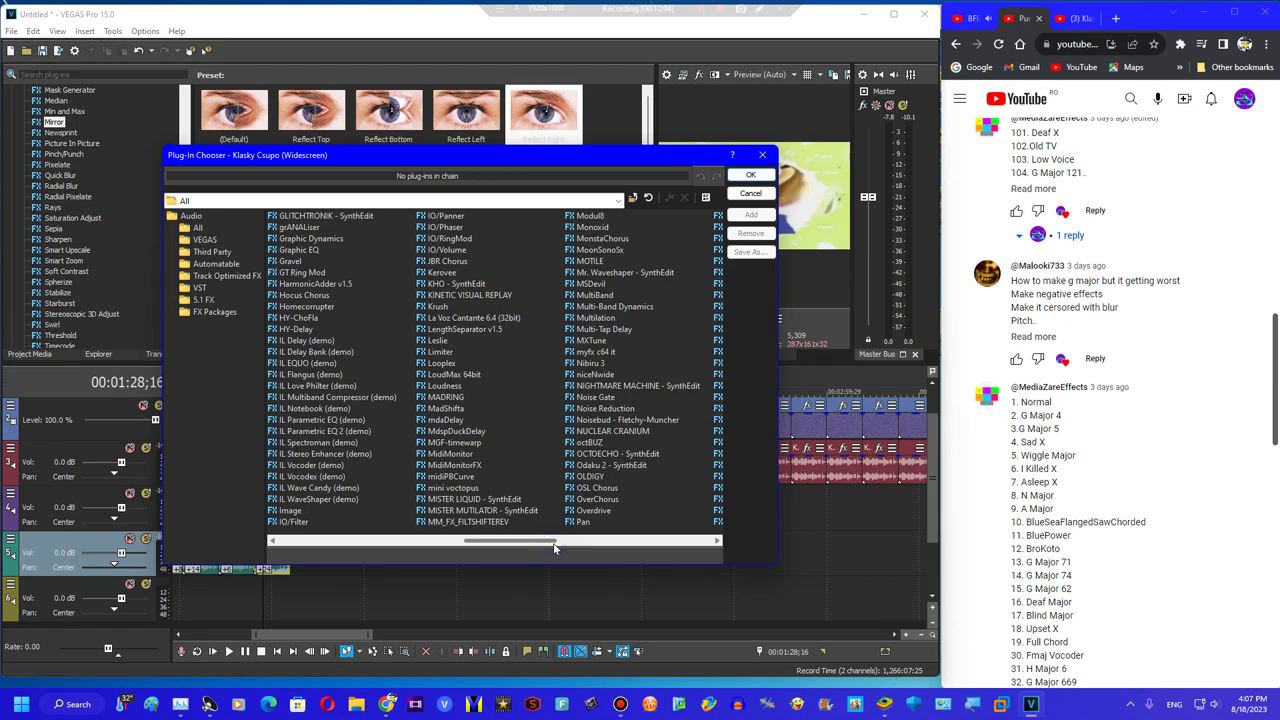
left_click(604, 541)
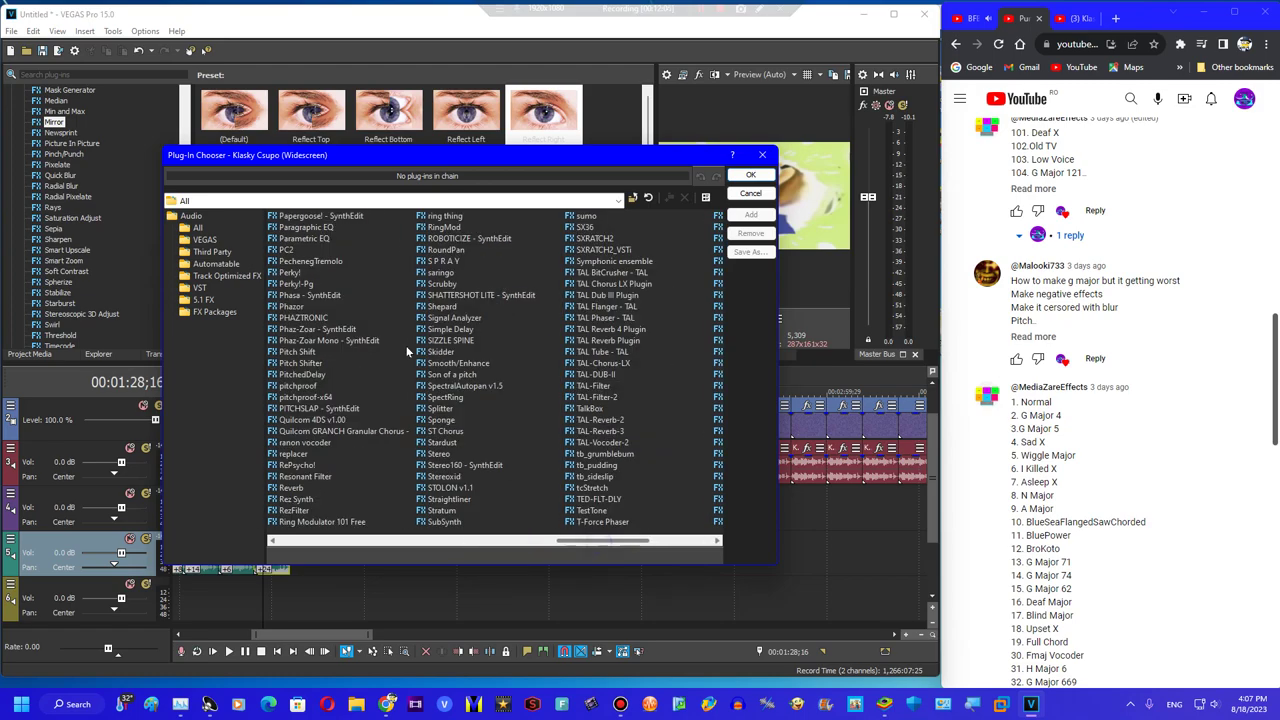
left_click(297, 351)
left_click(760, 158)
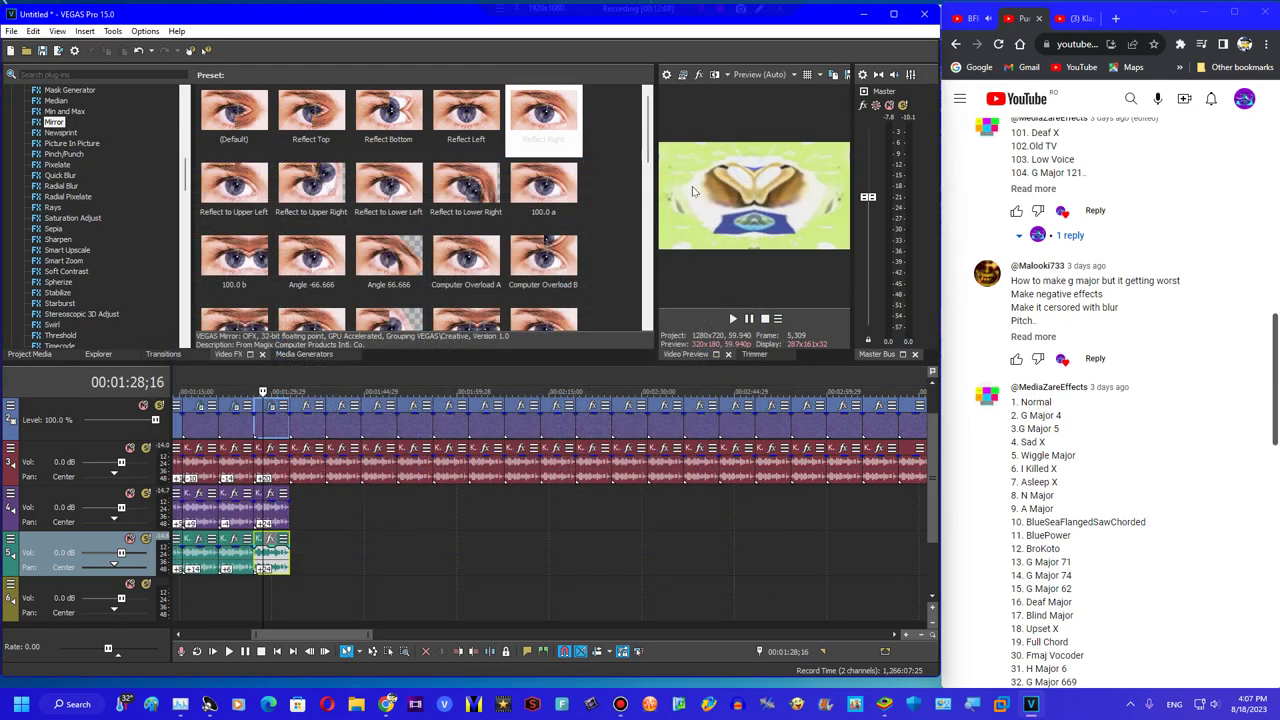
Make Pitch Shift preserve duration in mode A17. Drums, unpitched (minimum echo), and adjust its semitone shift
left_click(168, 266)
left_click(181, 279)
left_click(204, 421)
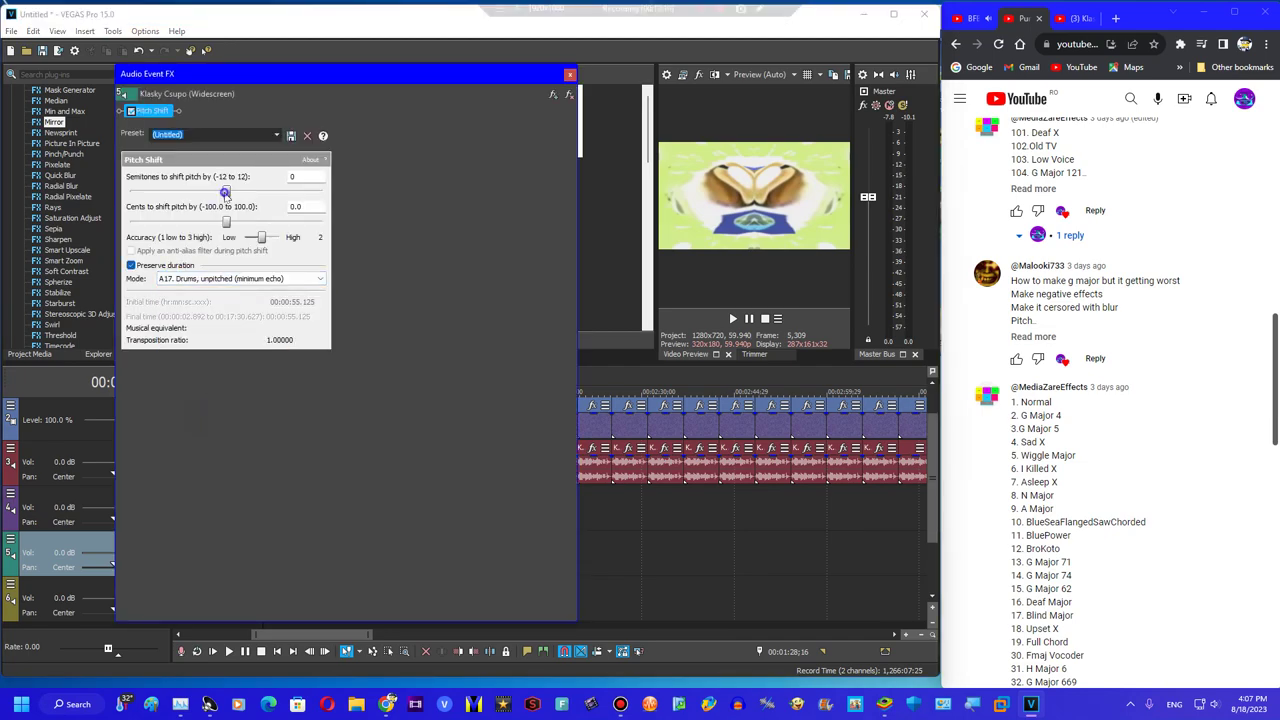
left_click(569, 74)
Copy the sixteenth clip's pitched audio onto the fourth audio track and set its Pitch Shift to 4 semitones
left_click_drag(271, 570, 277, 580)
left_click(291, 603)
left_click(270, 584)
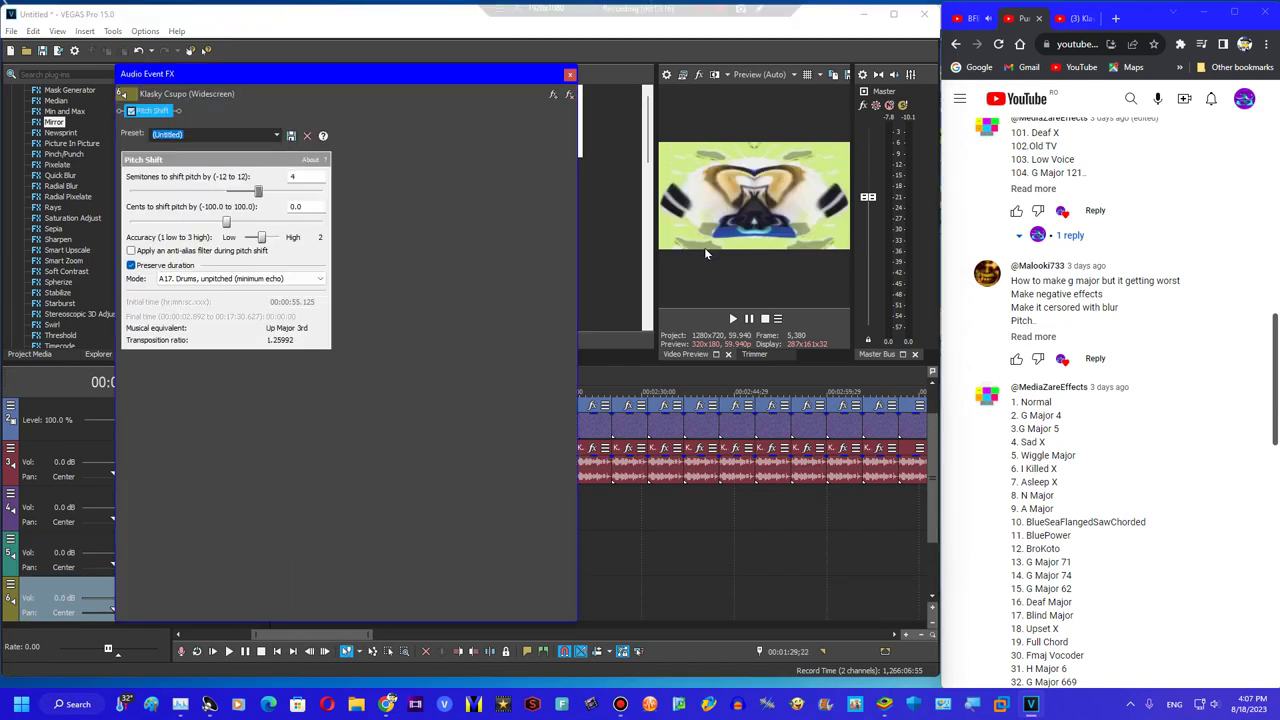
left_click(569, 74)
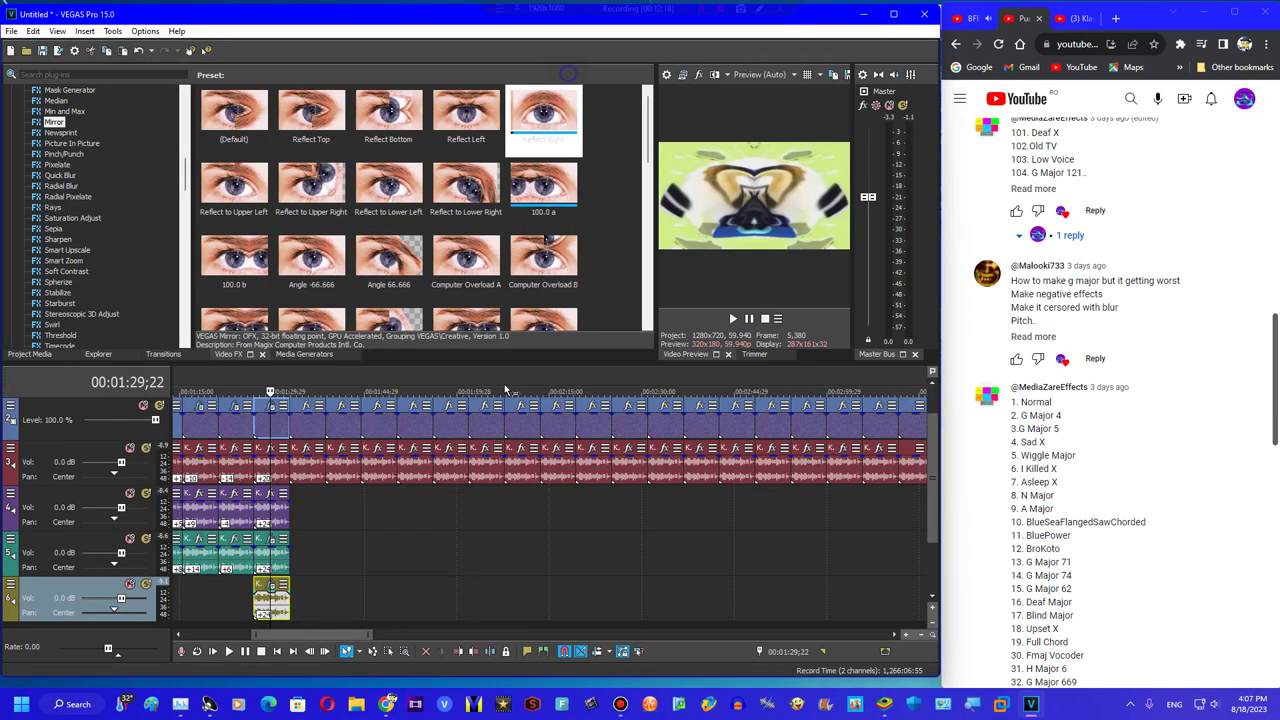
Add Spherize with the Blind Major preset and Mirror with the Reflect Left preset to the seventeenth clip
left_click(290, 456)
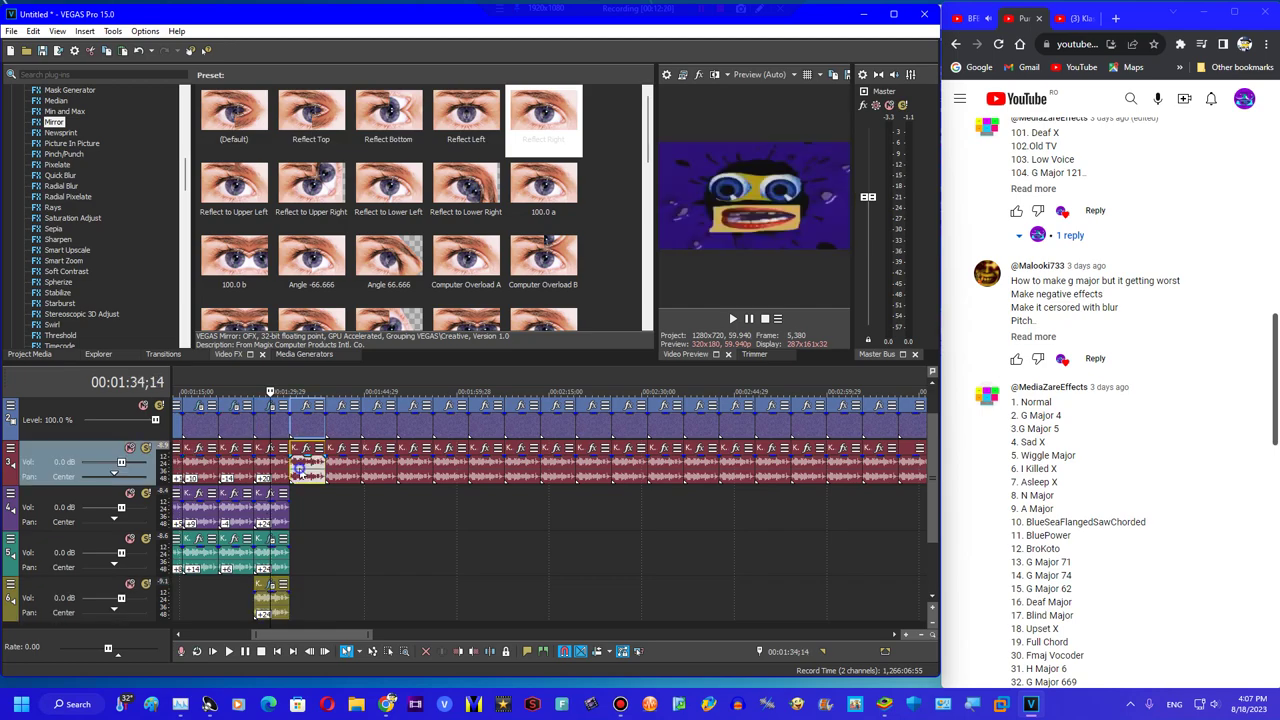
left_click(47, 284)
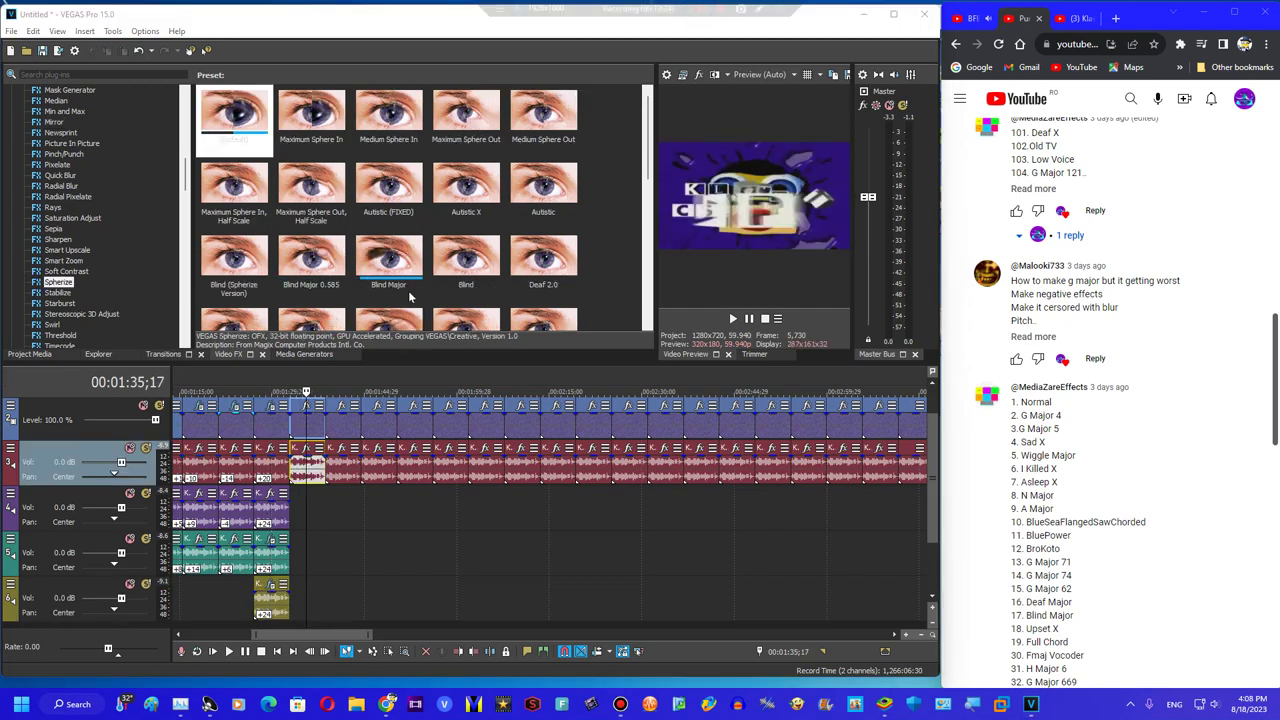
left_click_drag(403, 272, 316, 440)
left_click(52, 124)
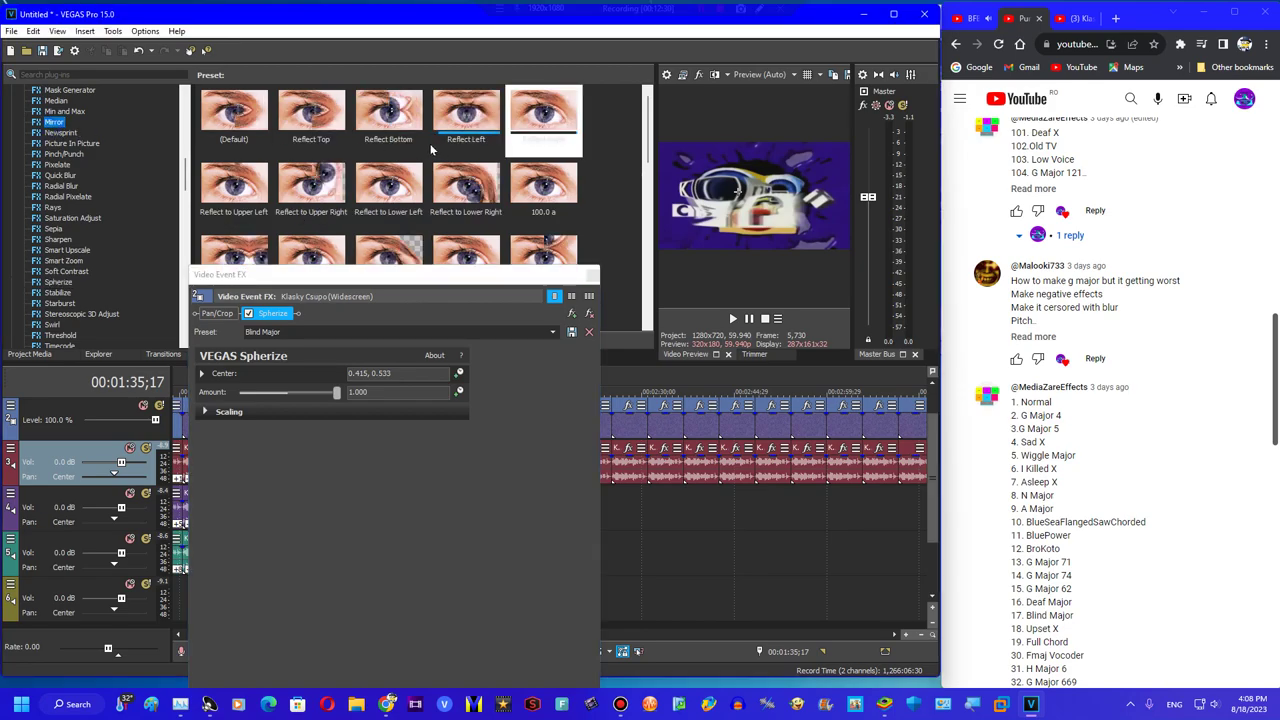
left_click_drag(438, 146, 390, 305)
Add Invert and HSL Adjust with the Invert Color preset to the seventeenth clip, and adjust the added hue
scroll(62, 218, "up", 15)
scroll(75, 258, "down", 8)
left_click(57, 250)
left_click_drag(246, 138, 262, 300)
left_click(58, 241)
left_click_drag(410, 150, 408, 409)
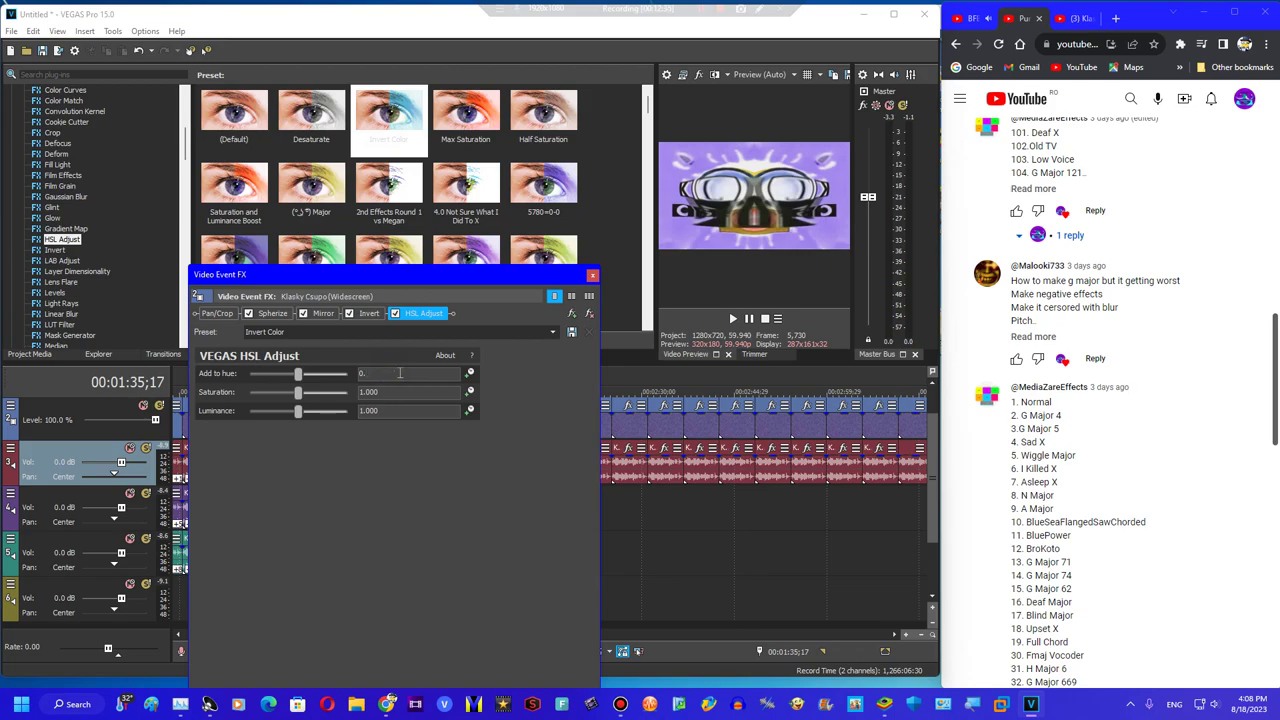
key("Return")
left_click(592, 275)
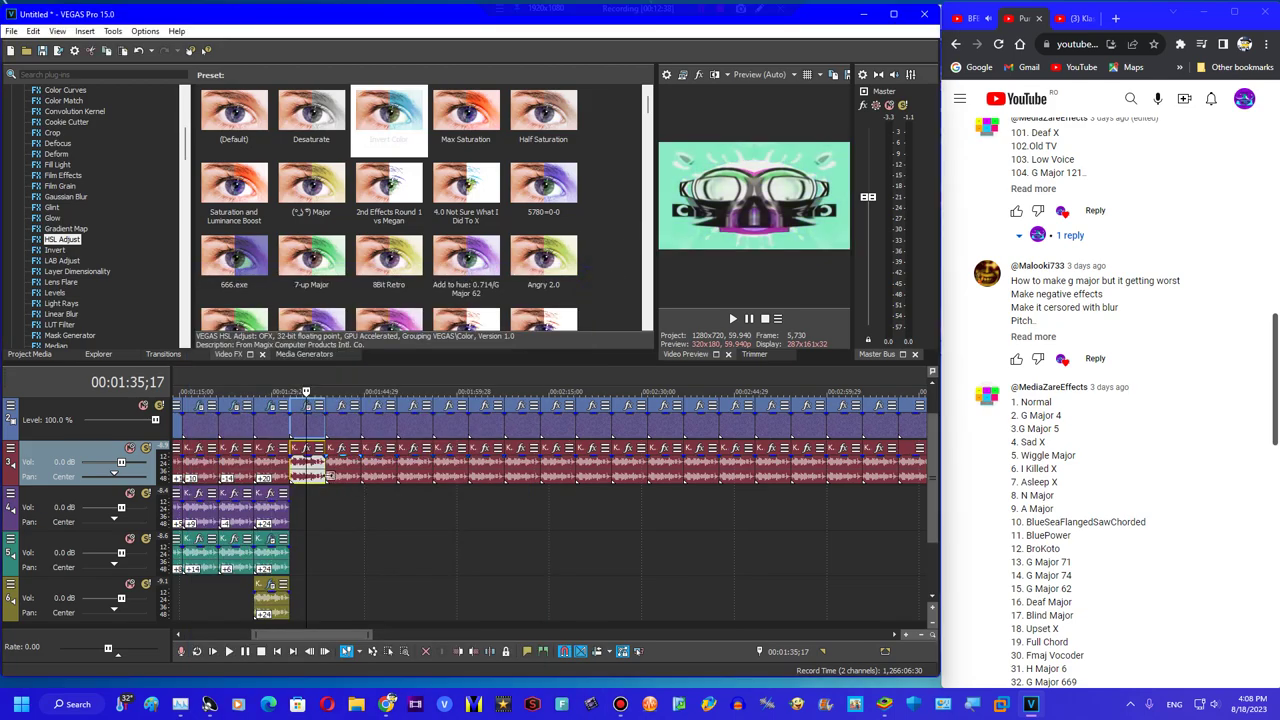
Change the seventeenth clip's audio pitch and layer pitched copies of it on the three audio tracks below
left_click(329, 516)
left_click_drag(315, 484, 309, 582)
left_click(314, 559)
left_click(299, 596)
left_click(317, 605)
Add a Wave effect with the Sad preset to the eighteenth clip
left_click(344, 494)
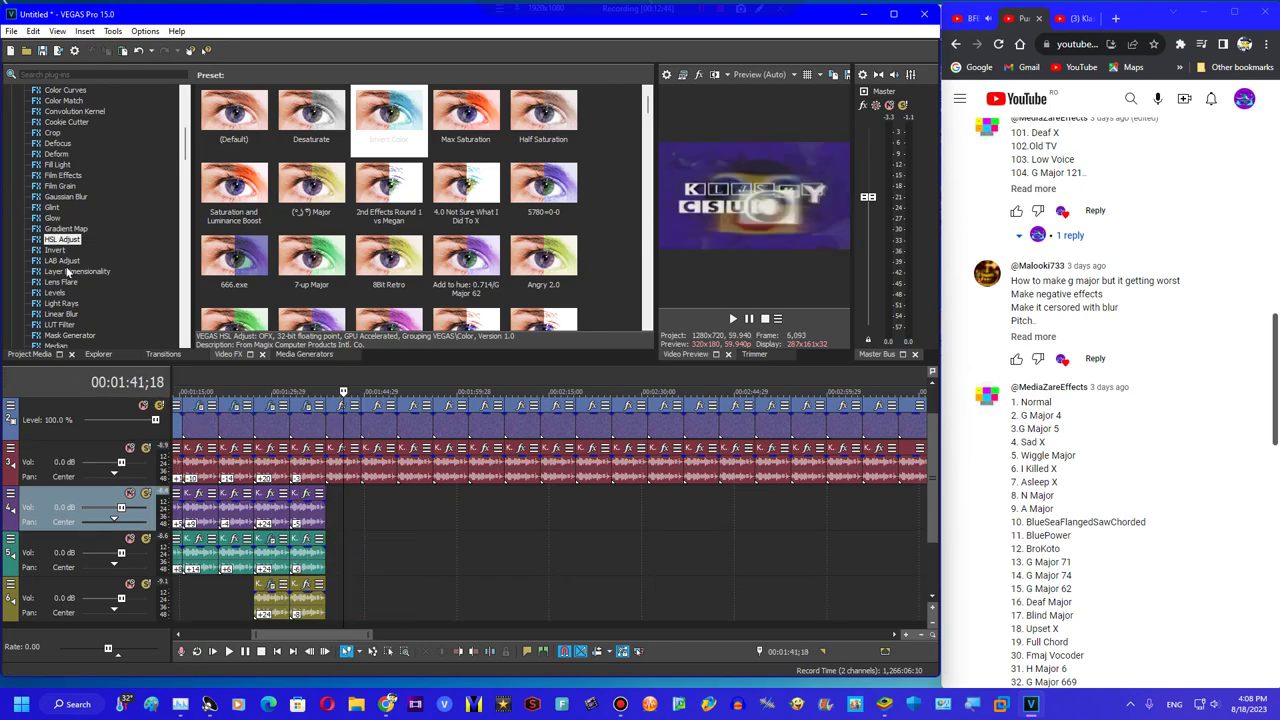
scroll(65, 165, "down", 8)
left_click(54, 143)
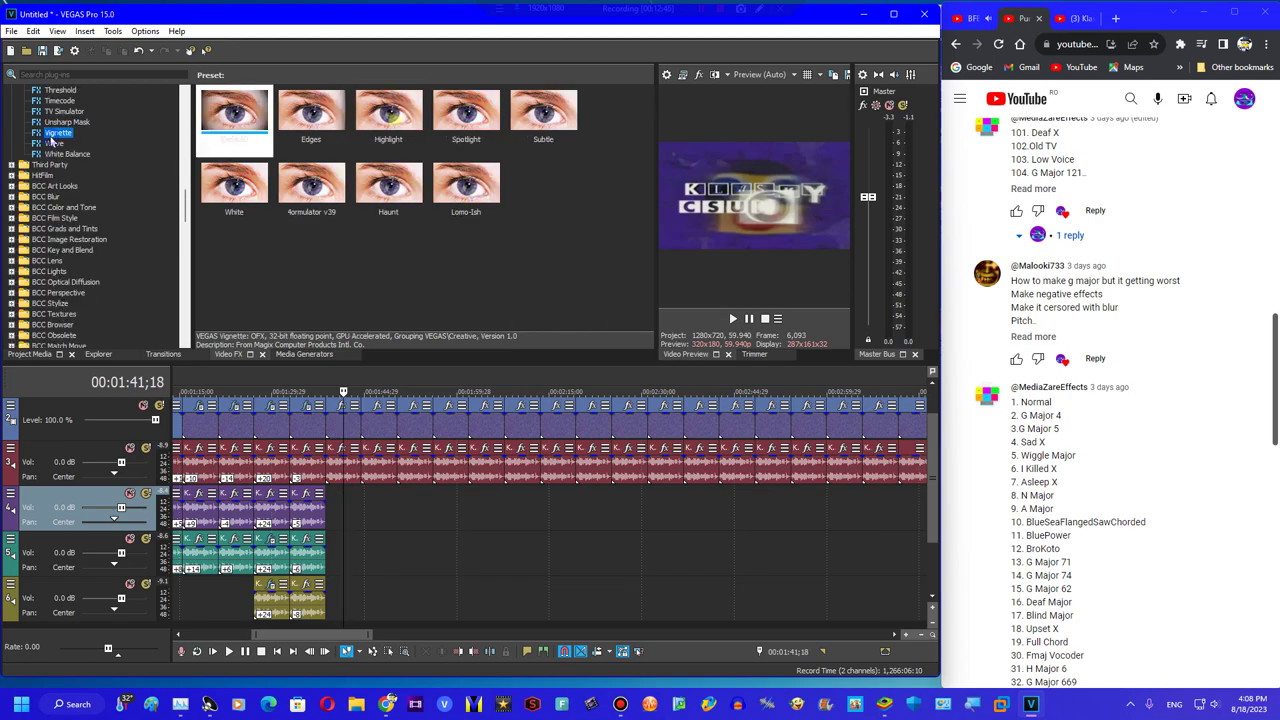
left_click_drag(388, 185, 350, 420)
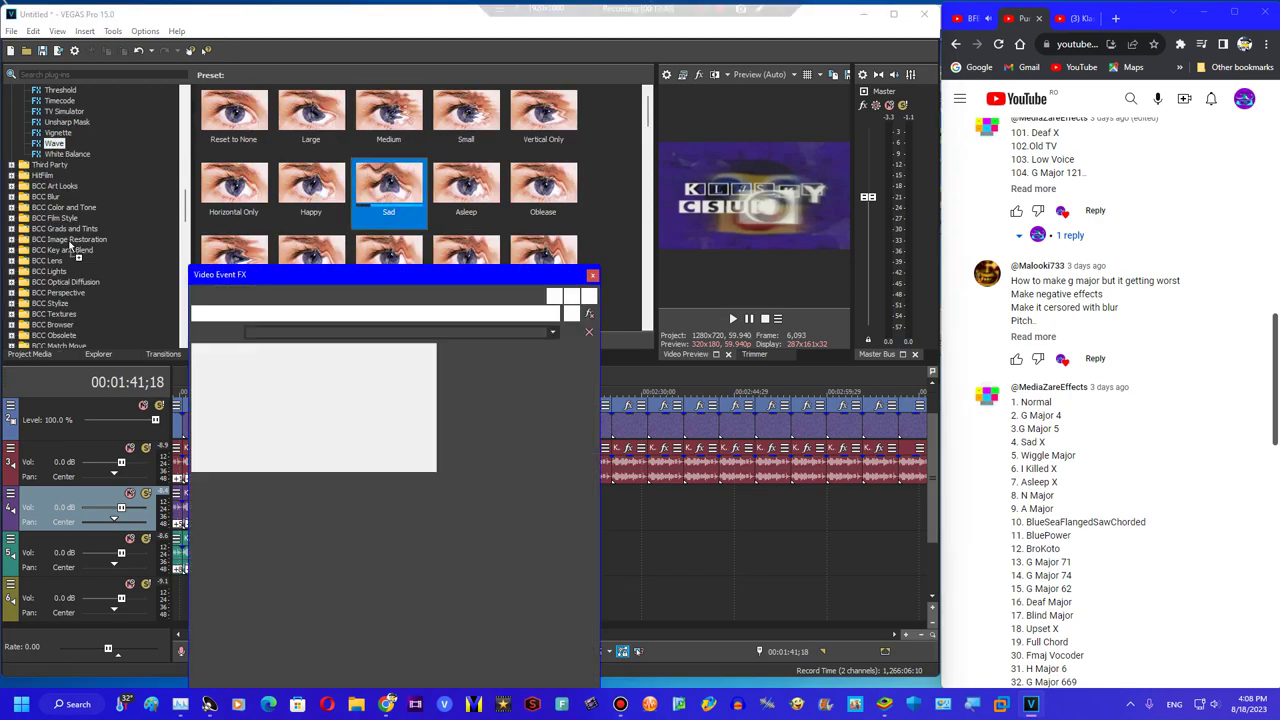
Add two Cookie Cutter effects to the eighteenth clip, using the Upest B and Upest A presets
scroll(73, 191, "down", 8)
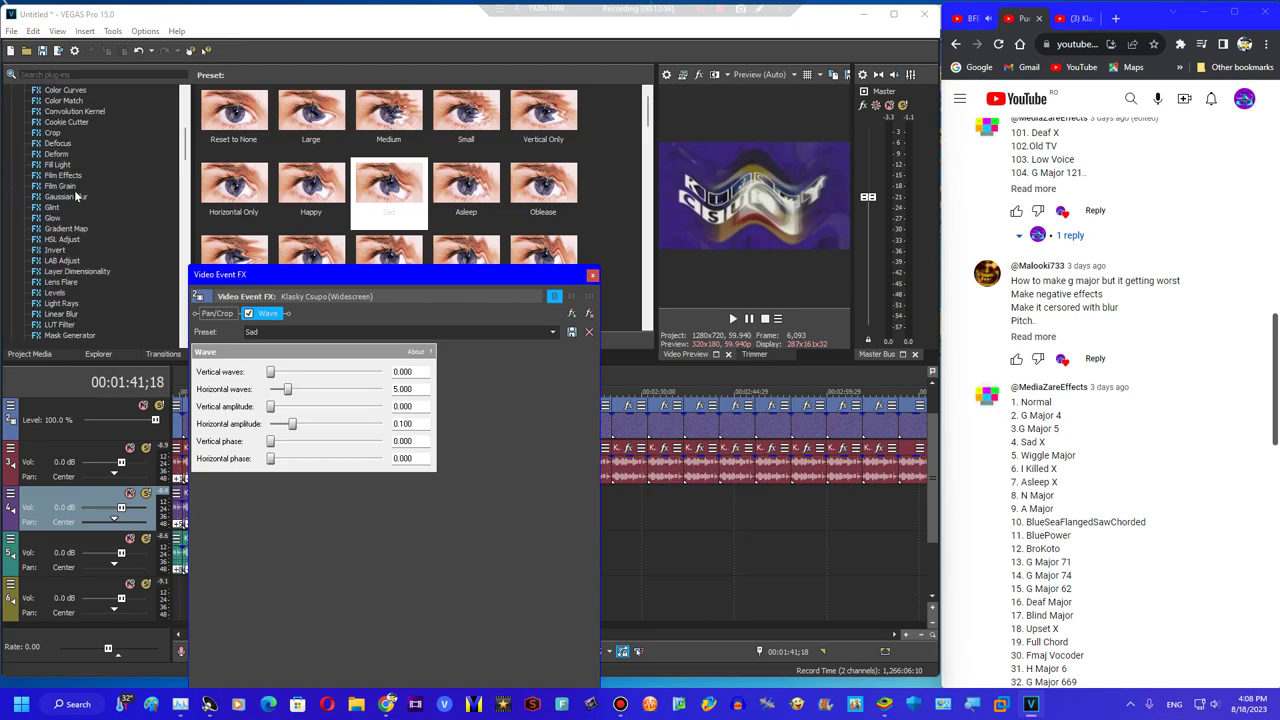
left_click(72, 111)
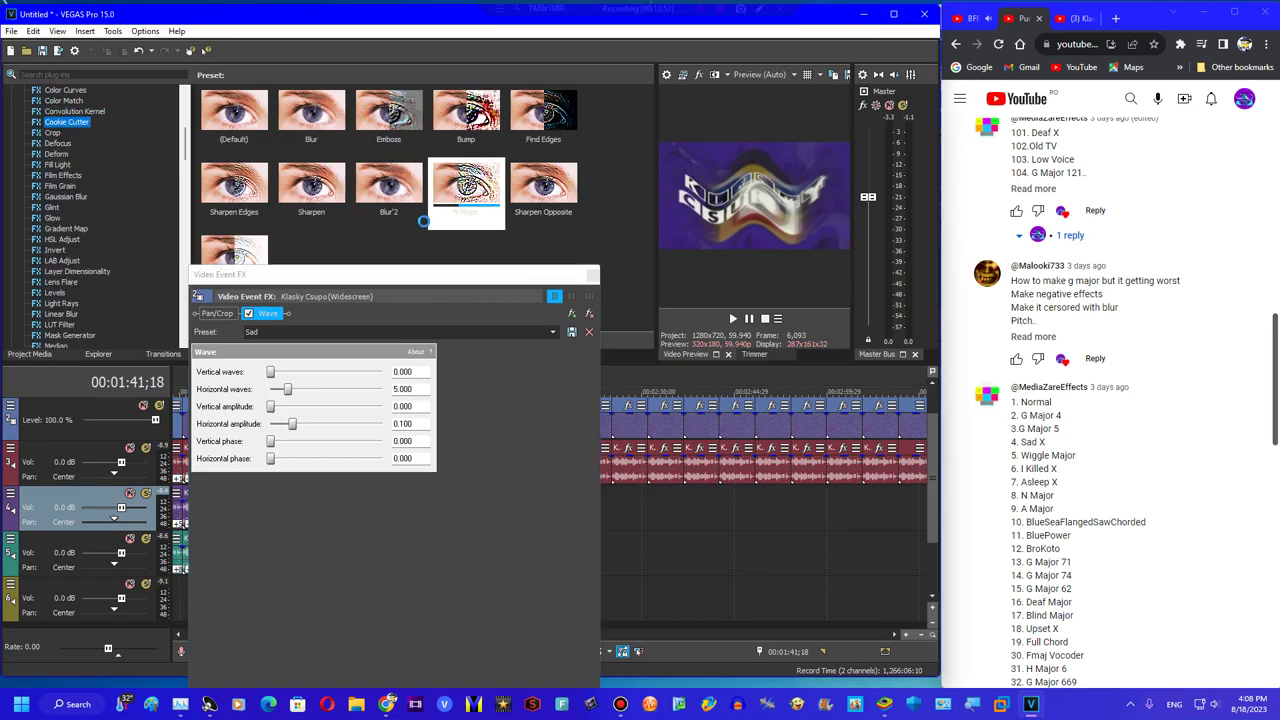
scroll(302, 196, "down", 5)
scroll(492, 212, "down", 2)
scroll(385, 202, "up", 1)
left_click_drag(238, 192, 340, 300)
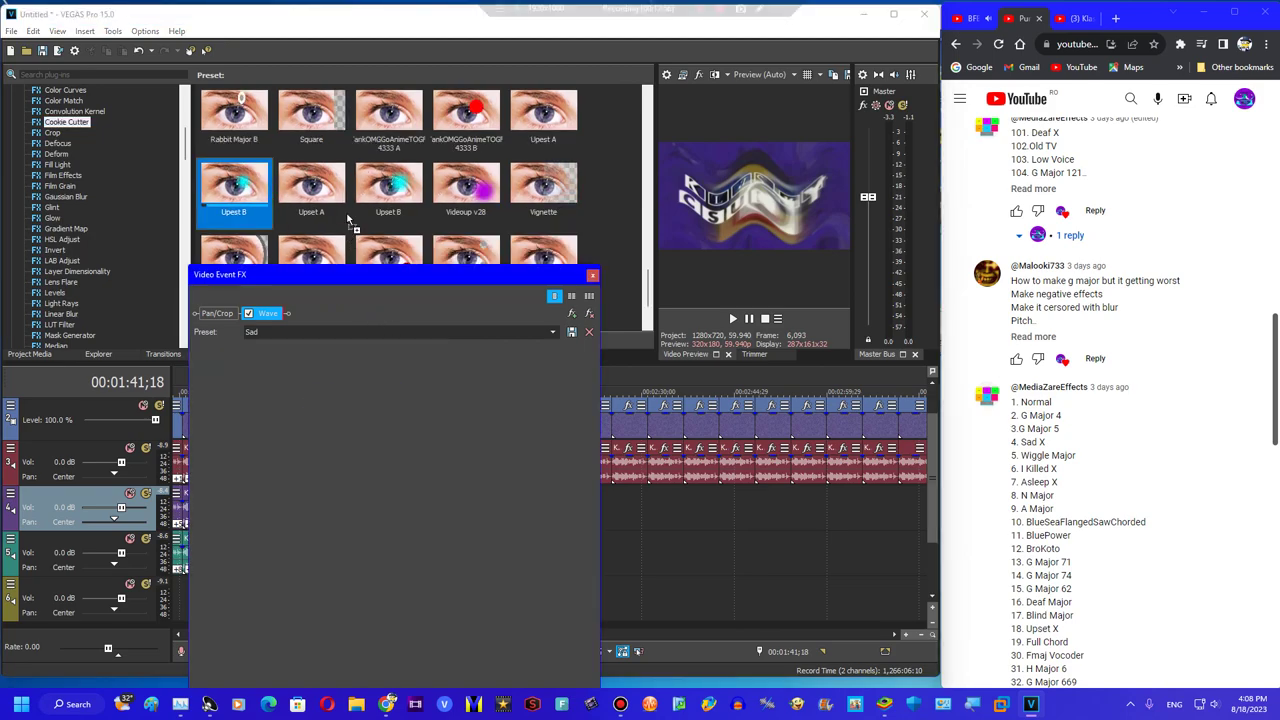
left_click_drag(345, 221, 345, 300)
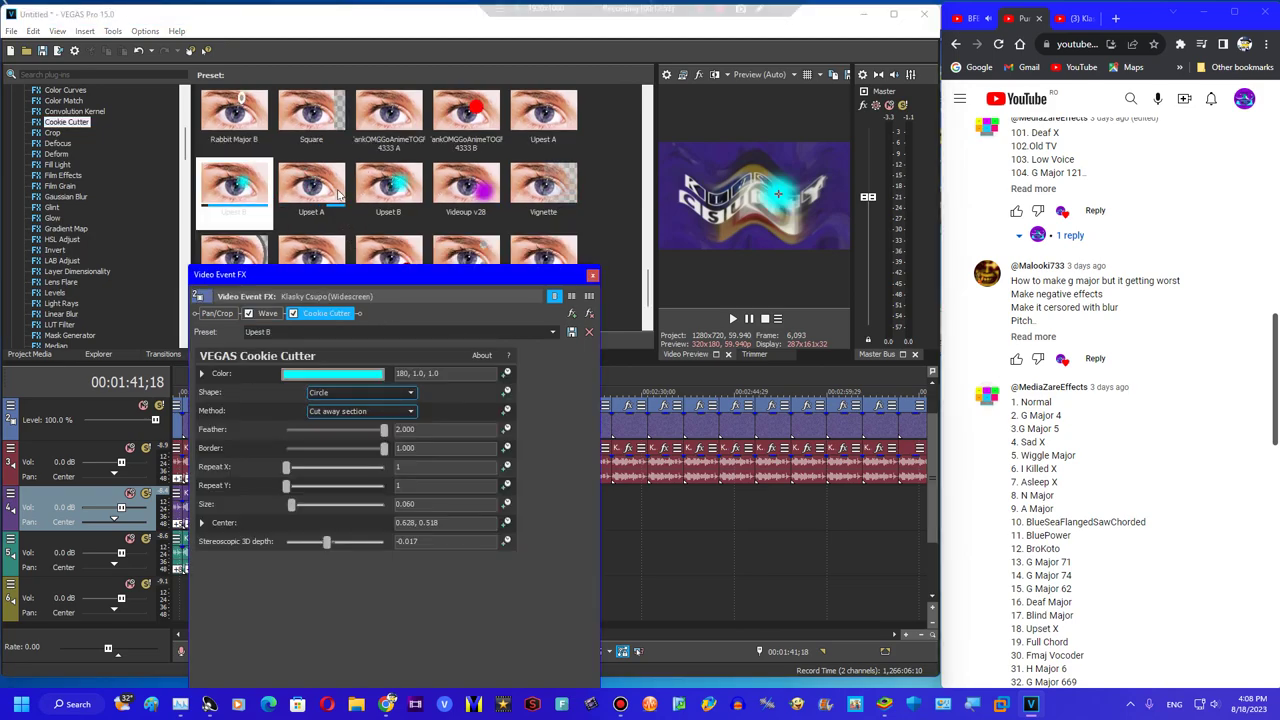
left_click_drag(555, 145, 298, 312)
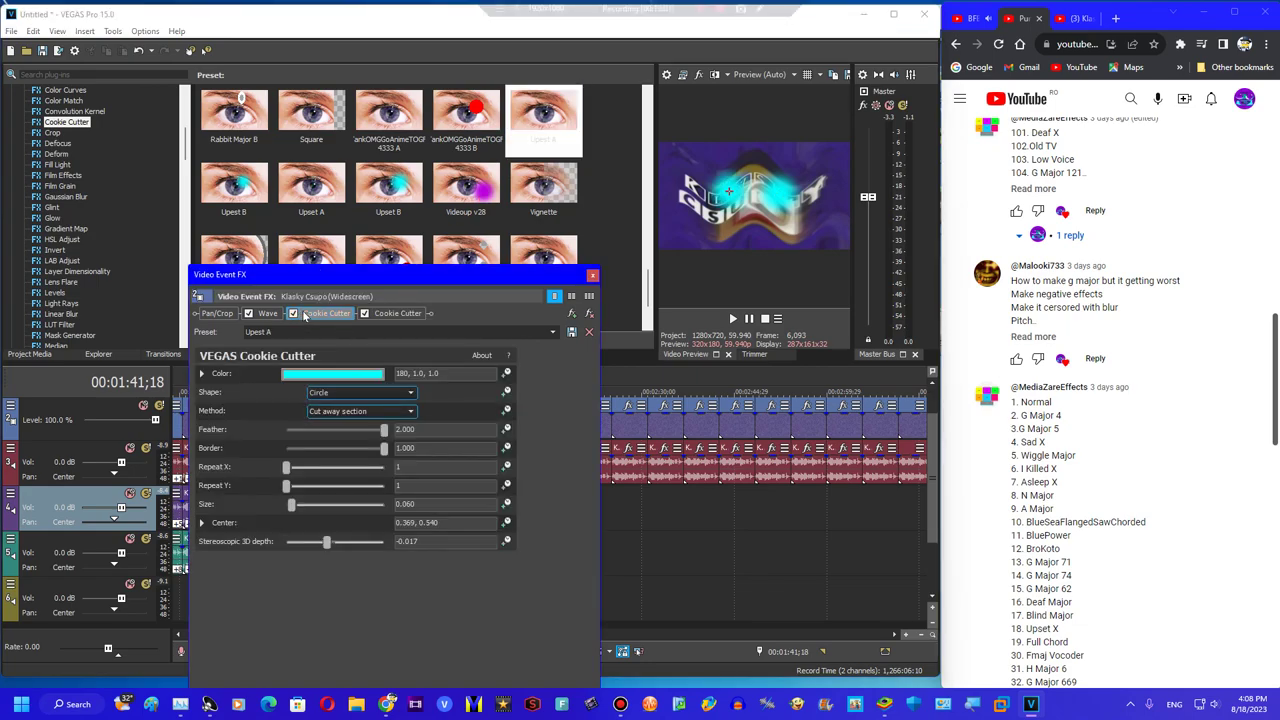
left_click(592, 277)
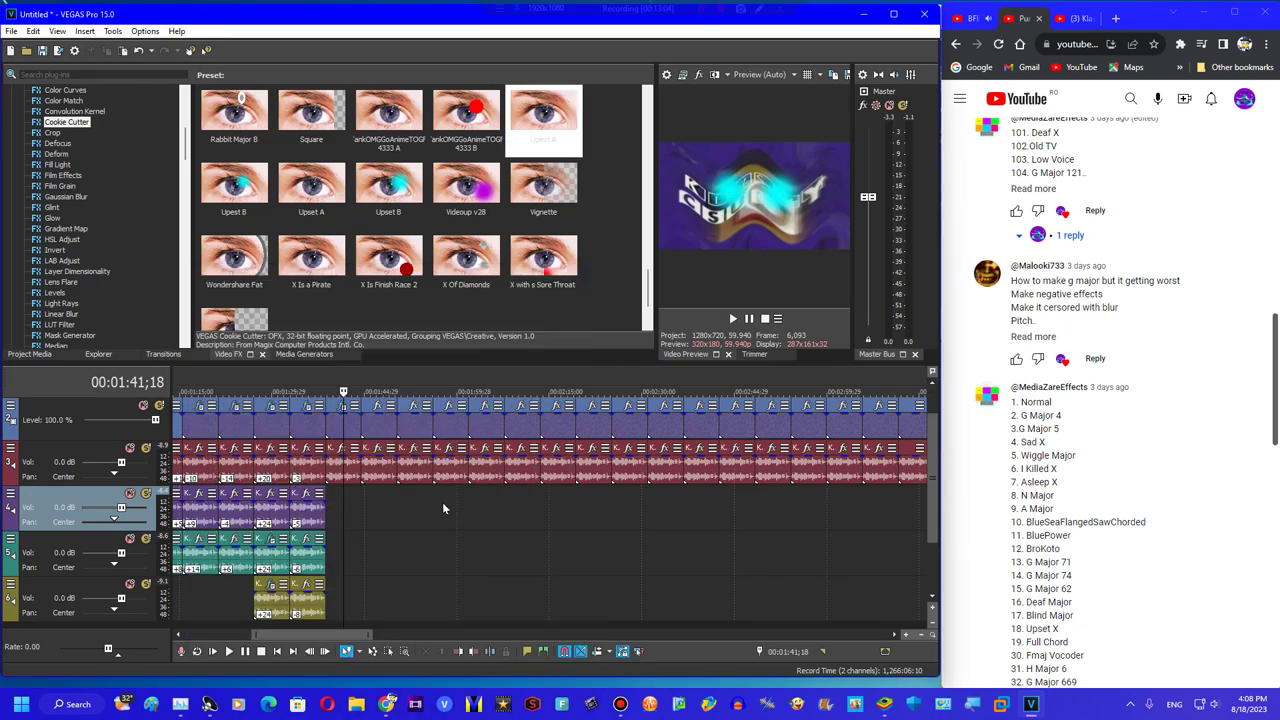
Add the audio plug-in named Effect to the eighteenth clip's audio
left_click(337, 451)
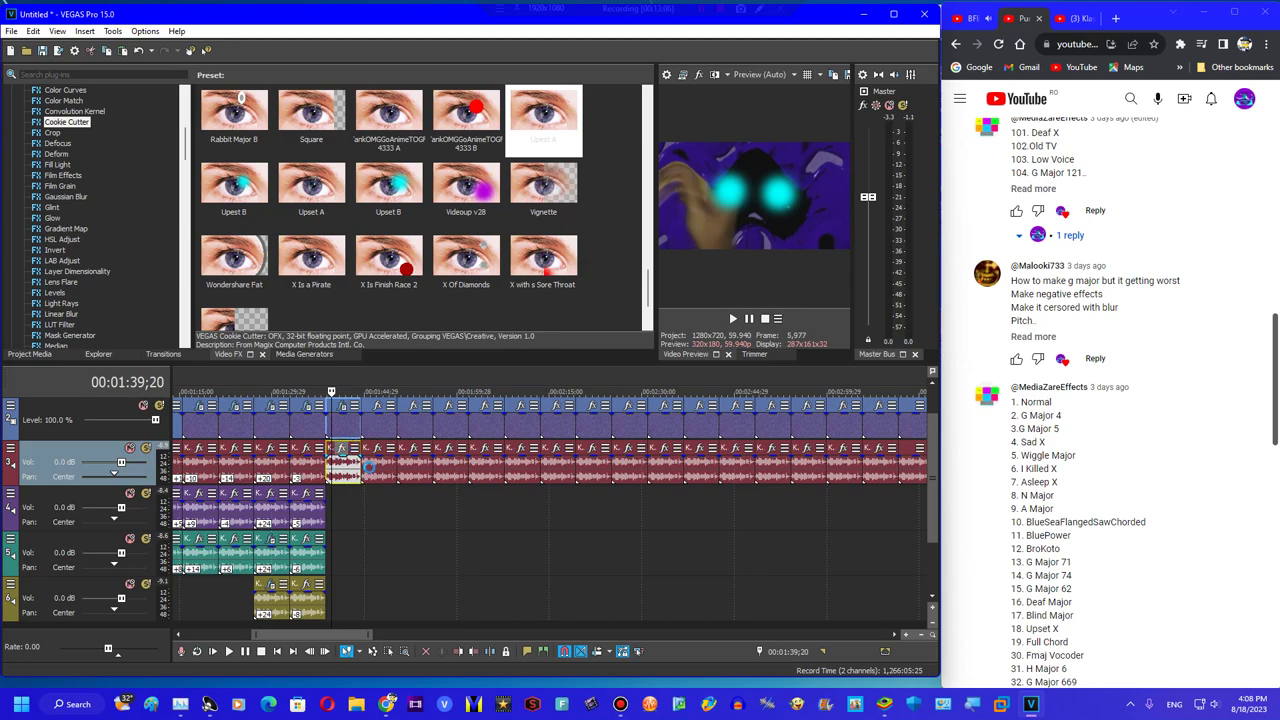
left_click(637, 541)
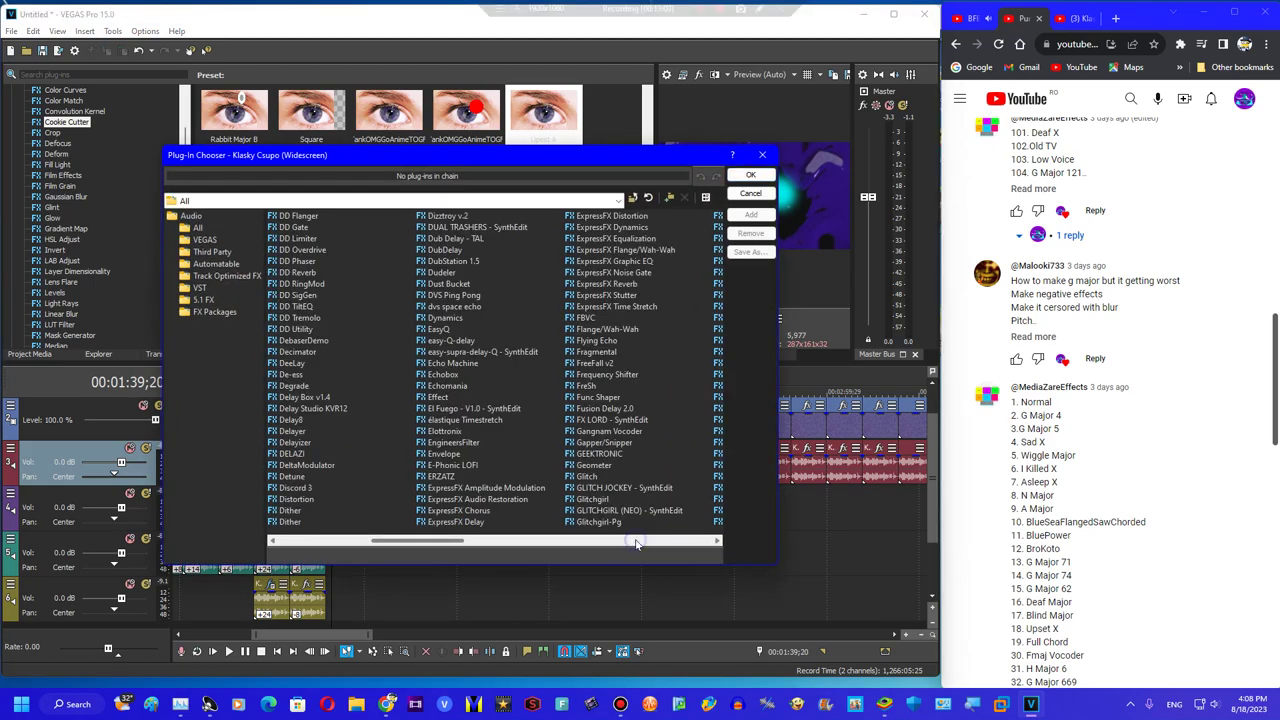
left_click(432, 397)
left_click(750, 175)
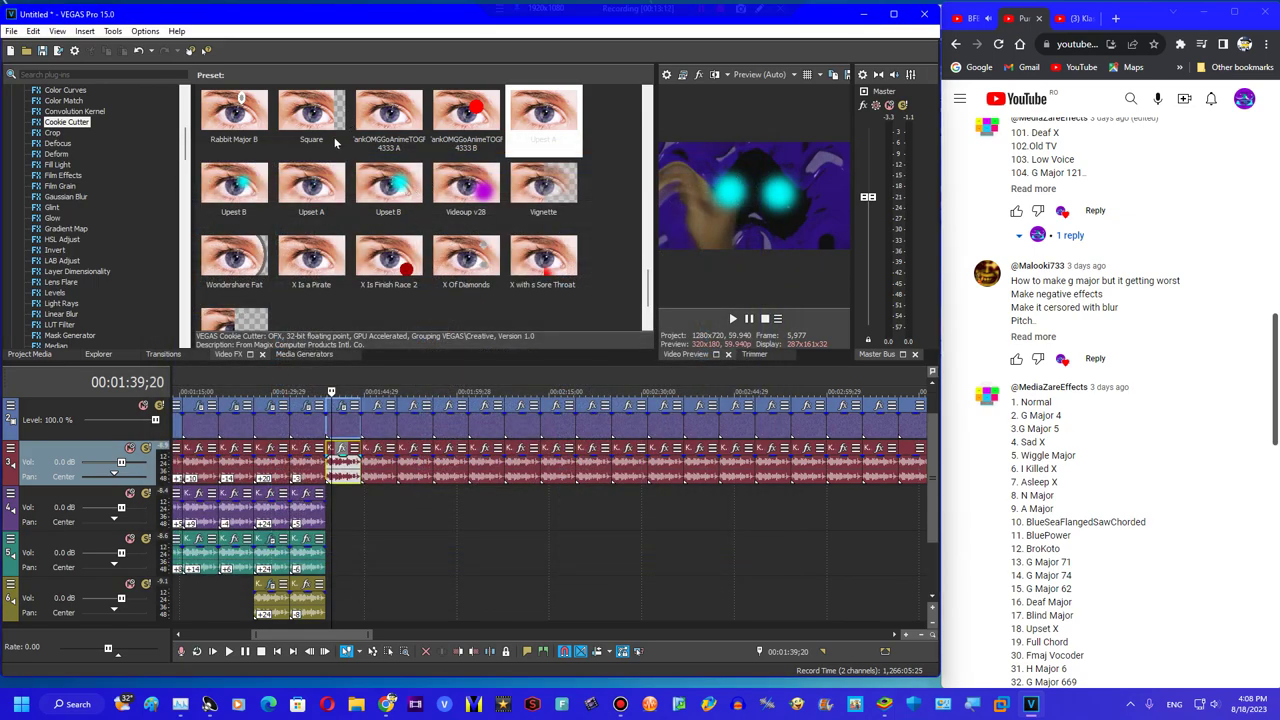
Set the Orange Vocoder to the UPSET preset, preview the sound, and close the audio effects window
left_click(398, 132)
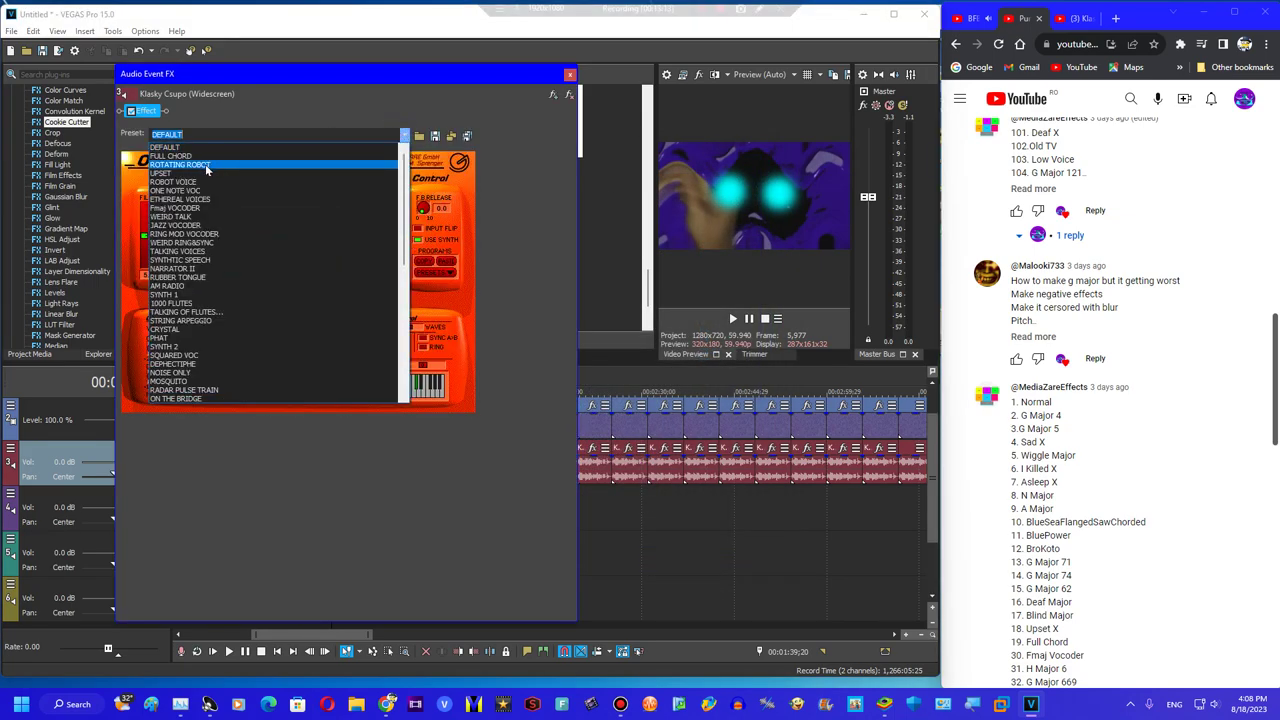
left_click(203, 172)
left_click(734, 319)
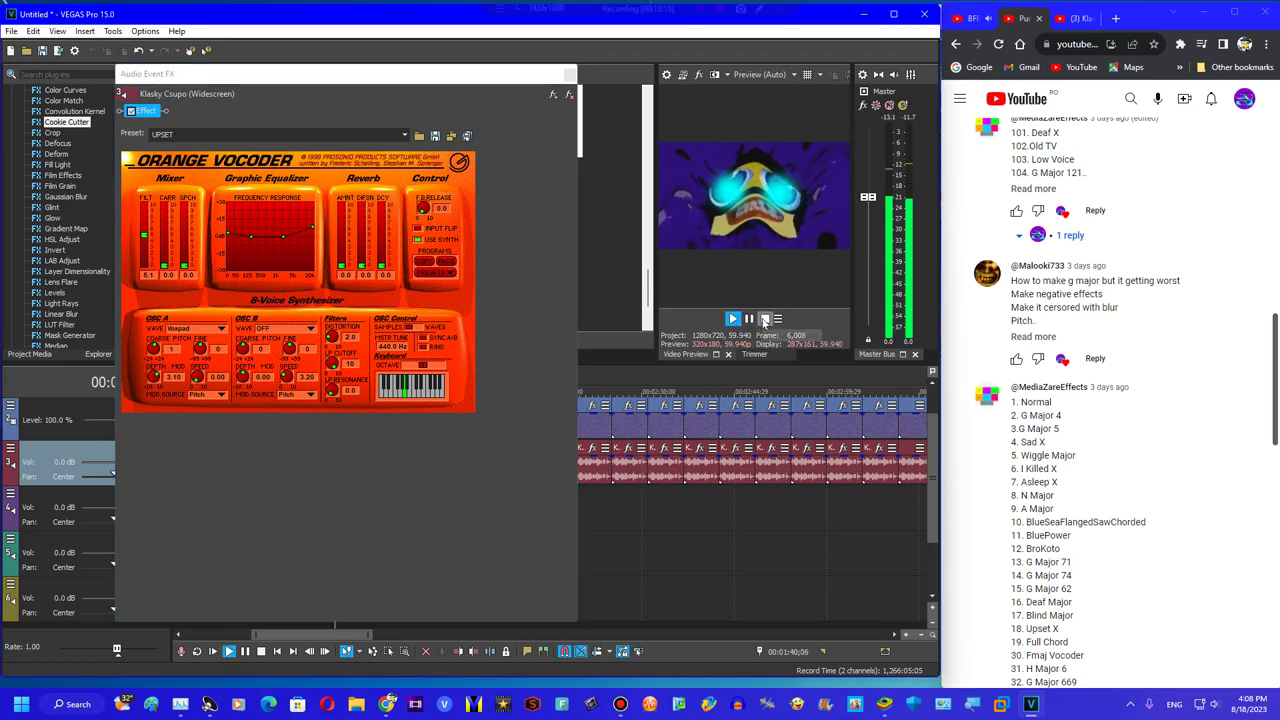
left_click(765, 319)
left_click(570, 76)
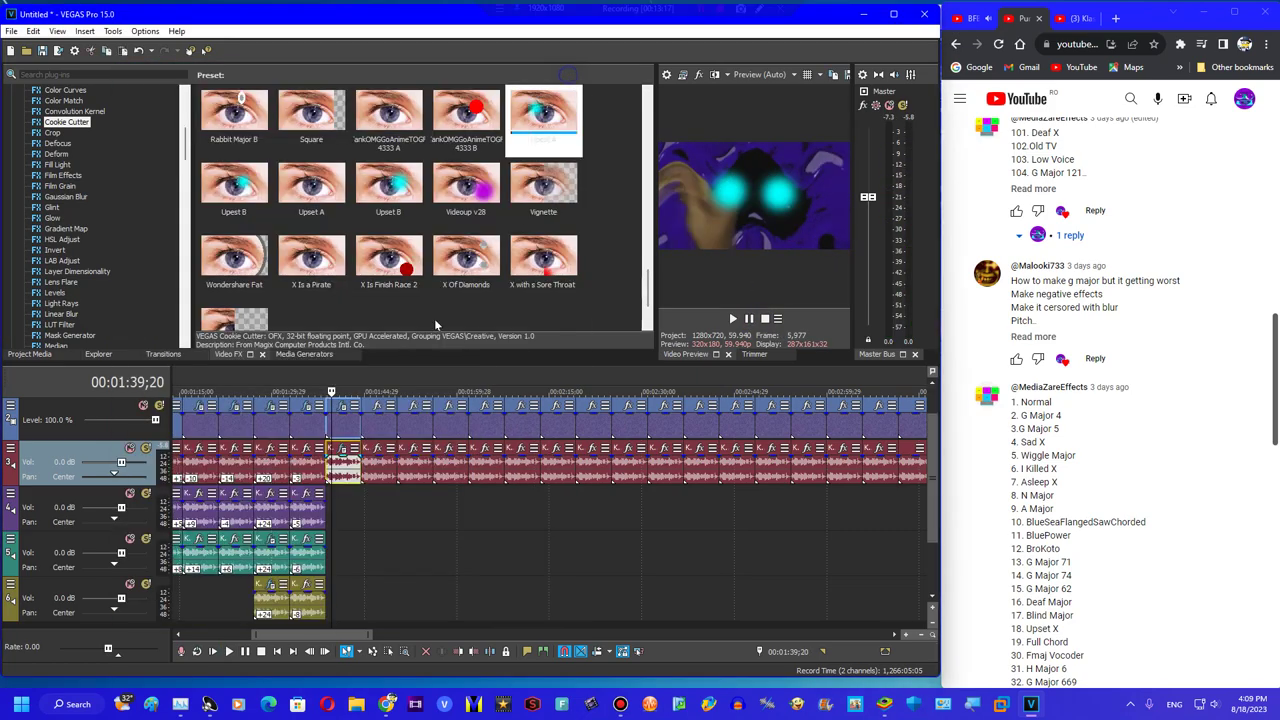
Add a Gradient Map effect to the nineteenth clip from one of its colour presets
left_click(367, 517)
left_click(377, 505)
left_click(66, 228)
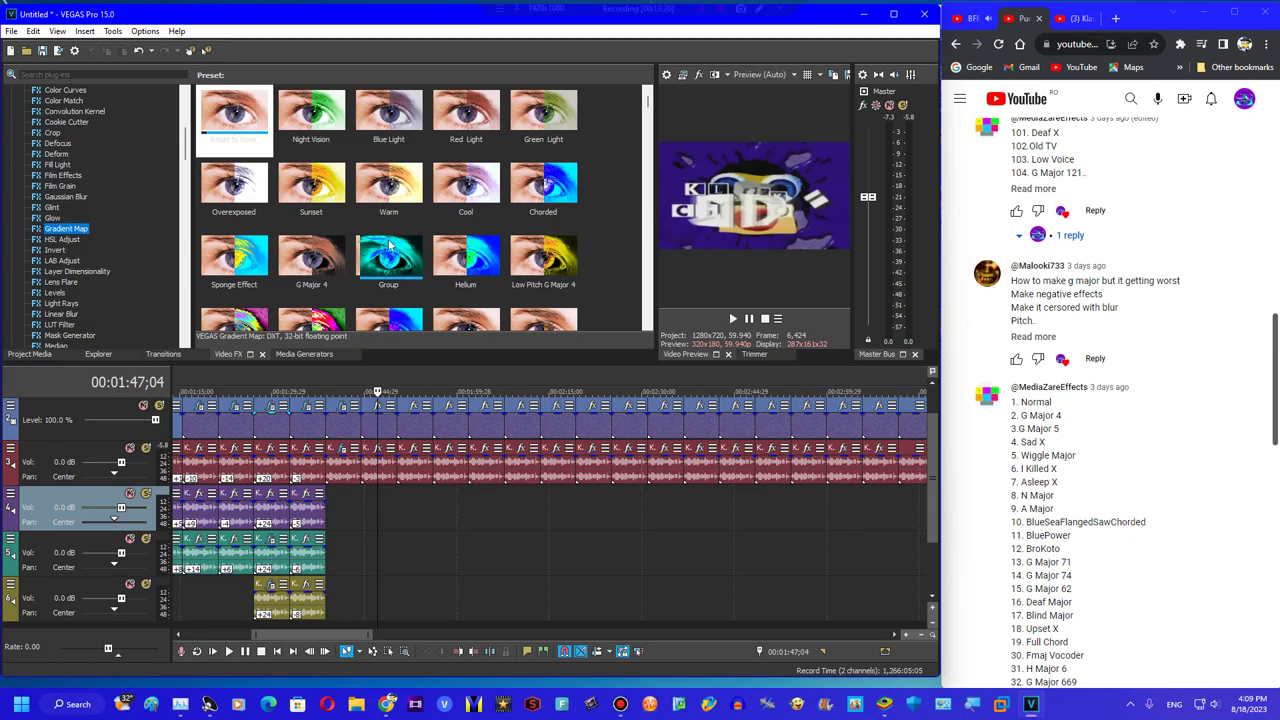
scroll(390, 245, "down", 3)
scroll(405, 237, "down", 3)
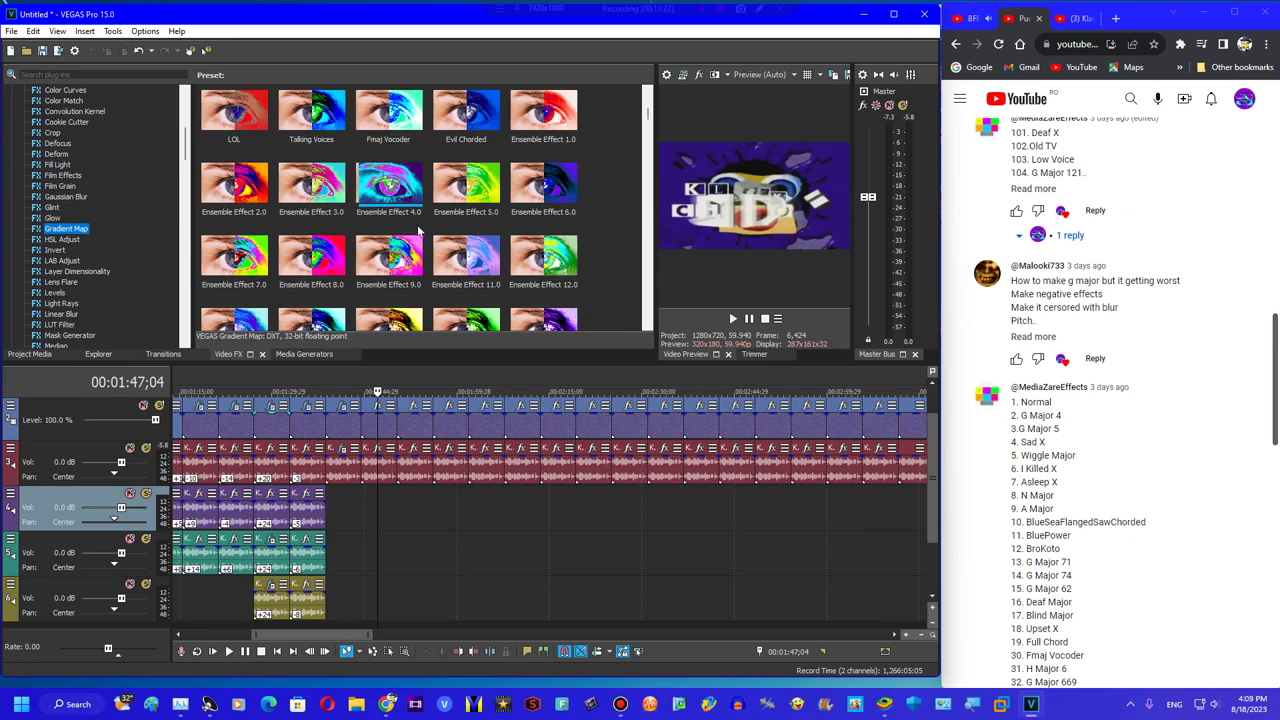
scroll(360, 260, "down", 3)
scroll(346, 272, "down", 1)
left_click_drag(390, 262, 385, 432)
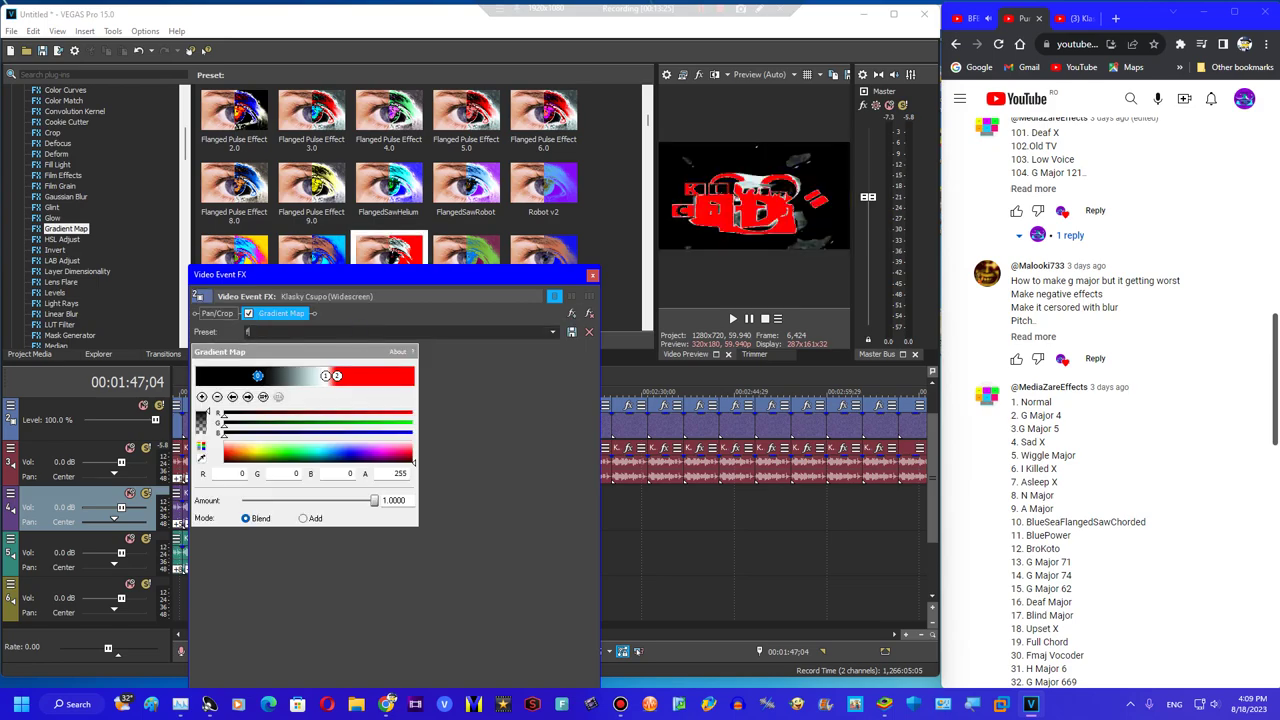
Try the FullChord and FullChord 2.0 presets on the nineteenth clip's Gradient Map
key("Down")
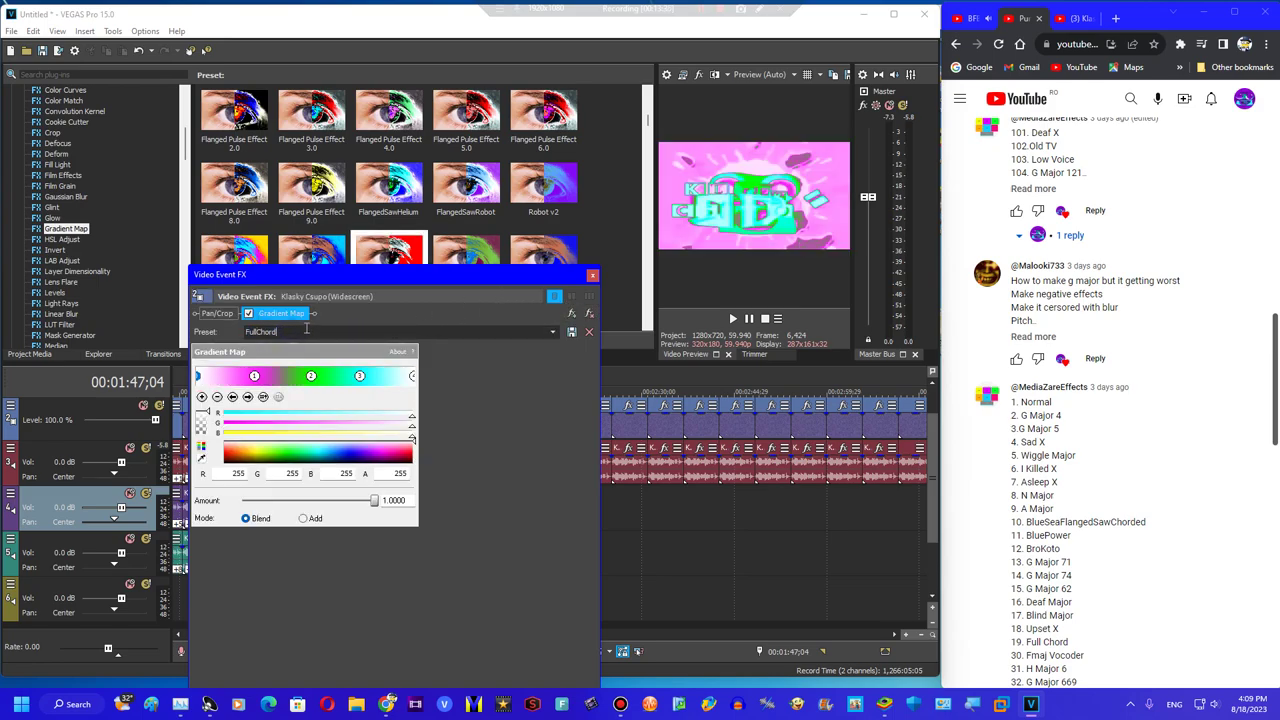
scroll(306, 331, "down", 1)
scroll(370, 333, "down", 1)
scroll(377, 332, "up", 1)
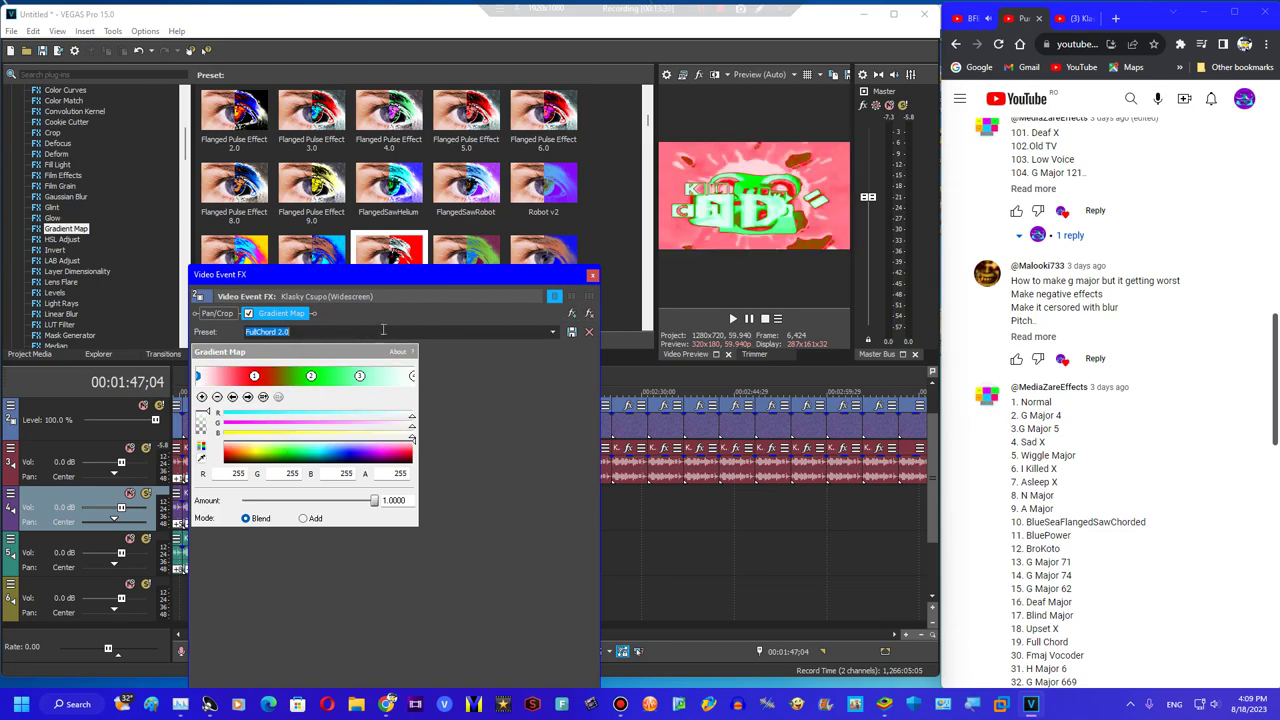
left_click_drag(277, 332, 350, 330)
key("BackSpace")
key("Down")
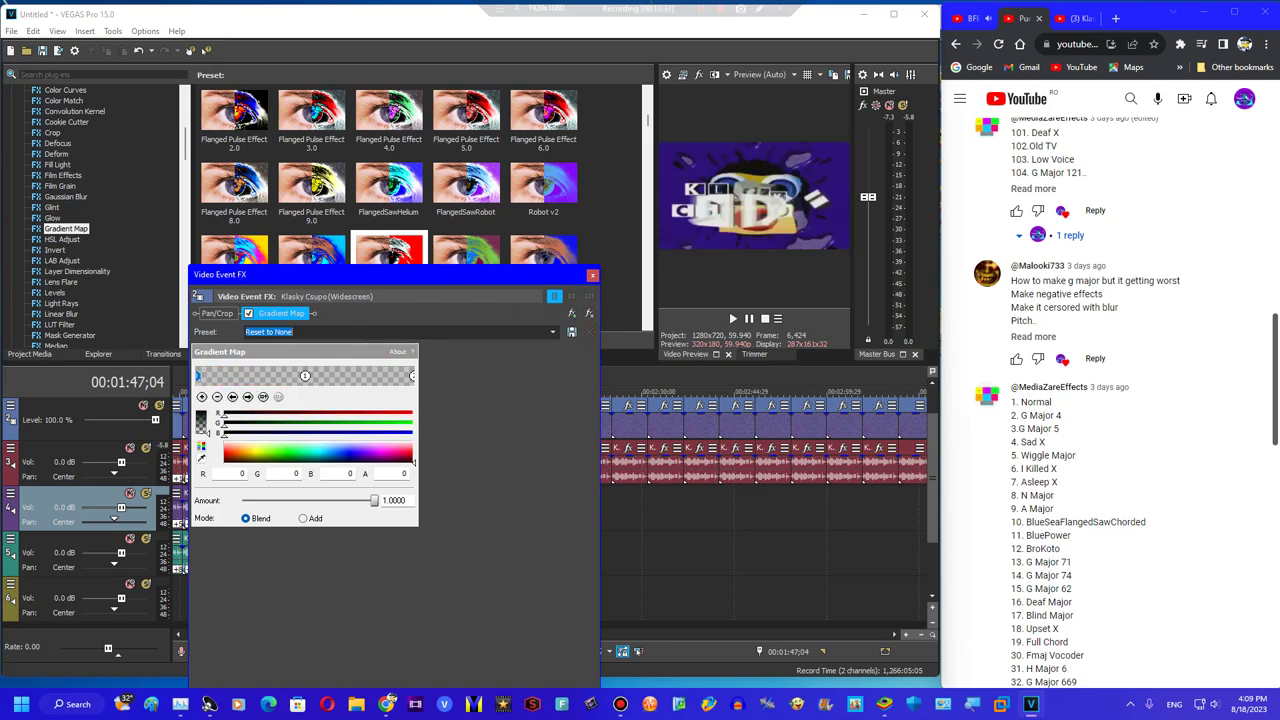
Set the nineteenth clip's Gradient Map to the Full Chord preset and close the video effects window
left_click(552, 331)
scroll(541, 491, "down", 10)
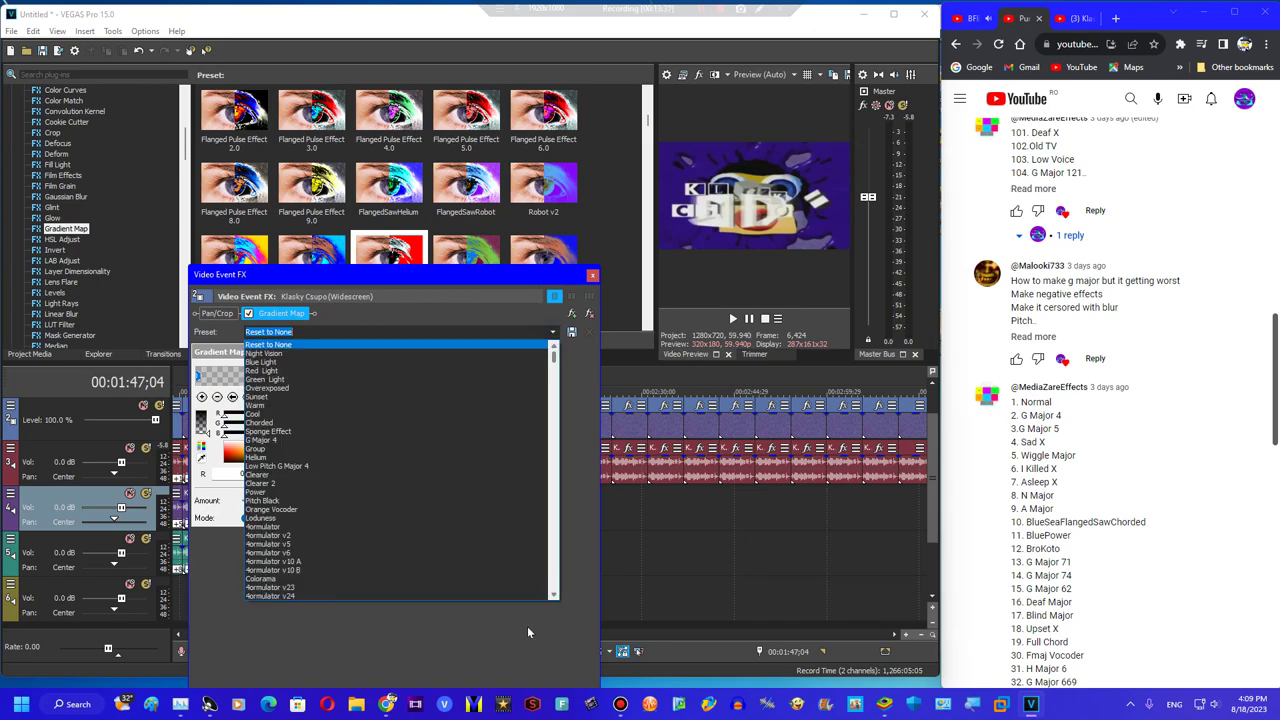
scroll(547, 560, "down", 5)
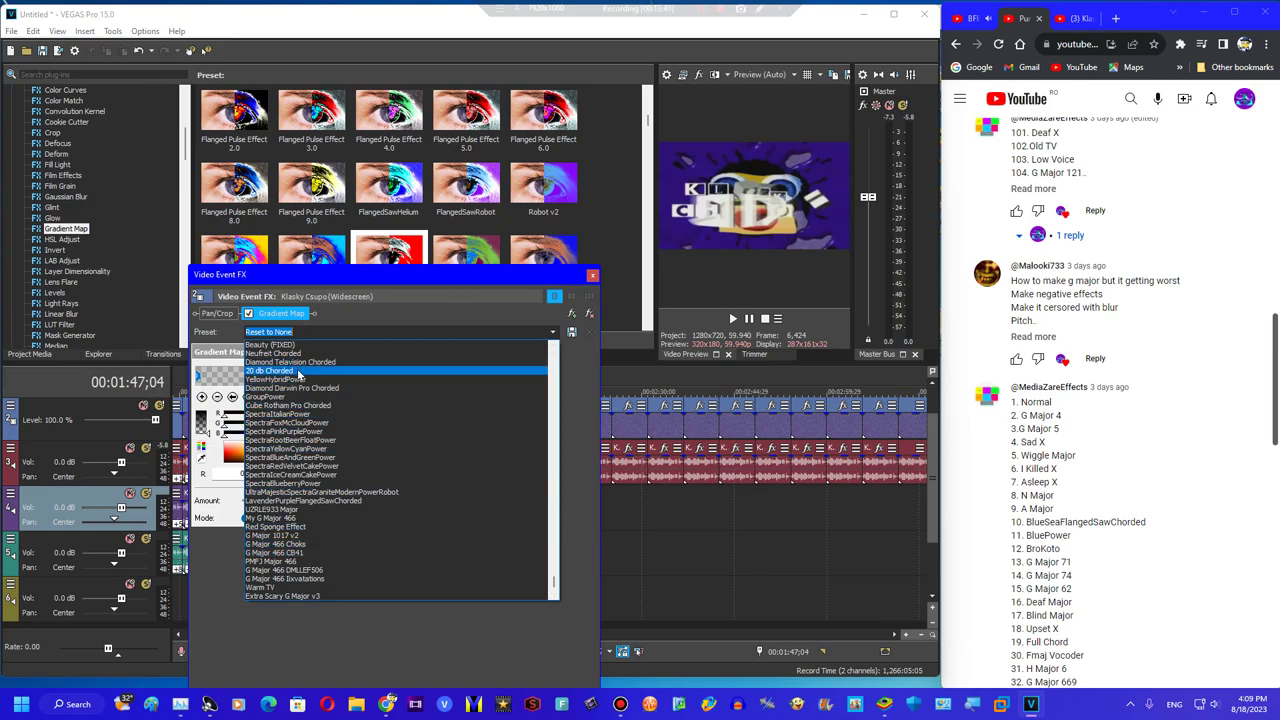
scroll(315, 397, "up", 8)
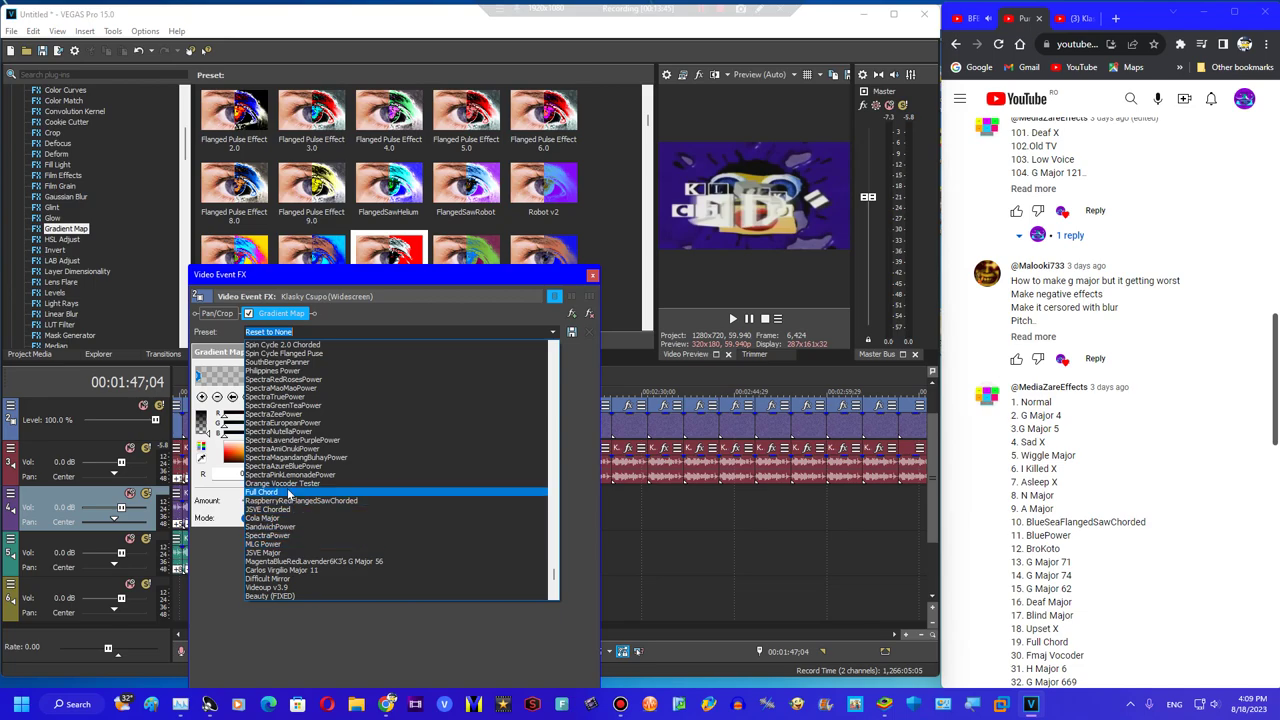
left_click(291, 493)
left_click(591, 277)
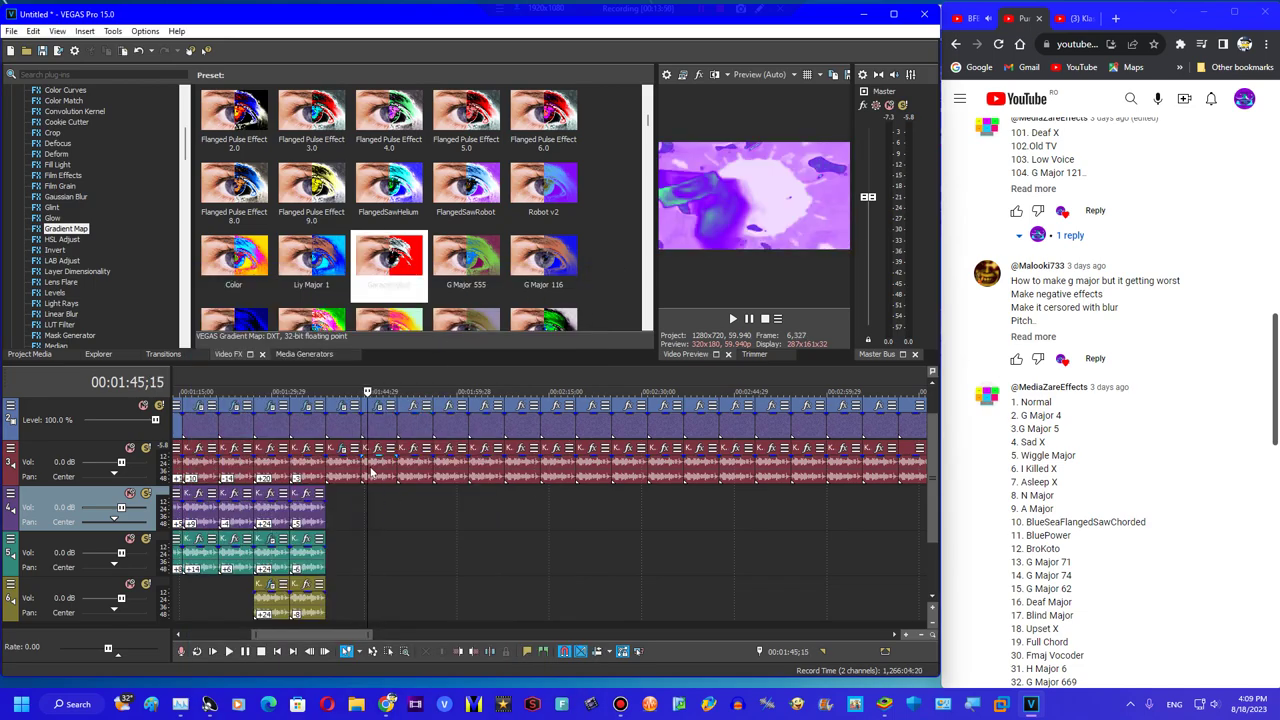
Copy the eighteenth clip's audio event and paste its attributes onto the nineteenth clip's audio
right_click(340, 462)
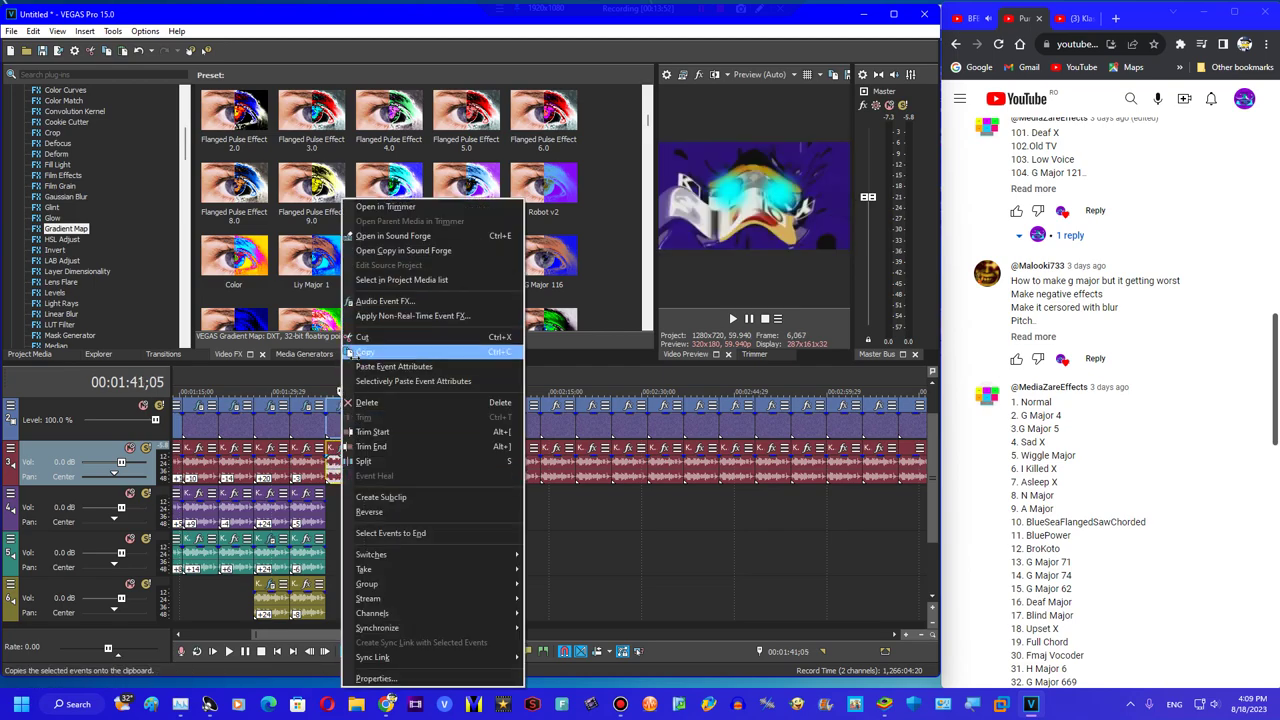
left_click(390, 353)
right_click(373, 470)
left_click(437, 367)
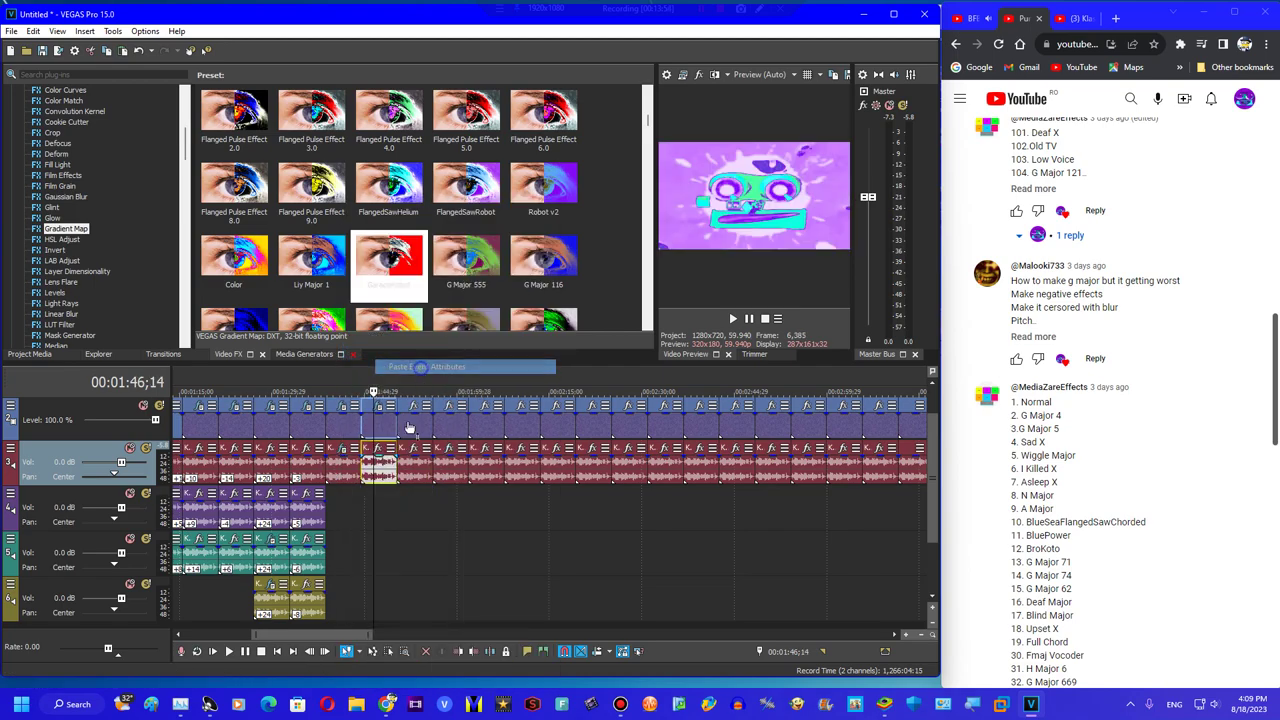
Set the nineteenth clip's Orange Vocoder to the FULL CHORD preset and close the audio effects window
left_click(376, 448)
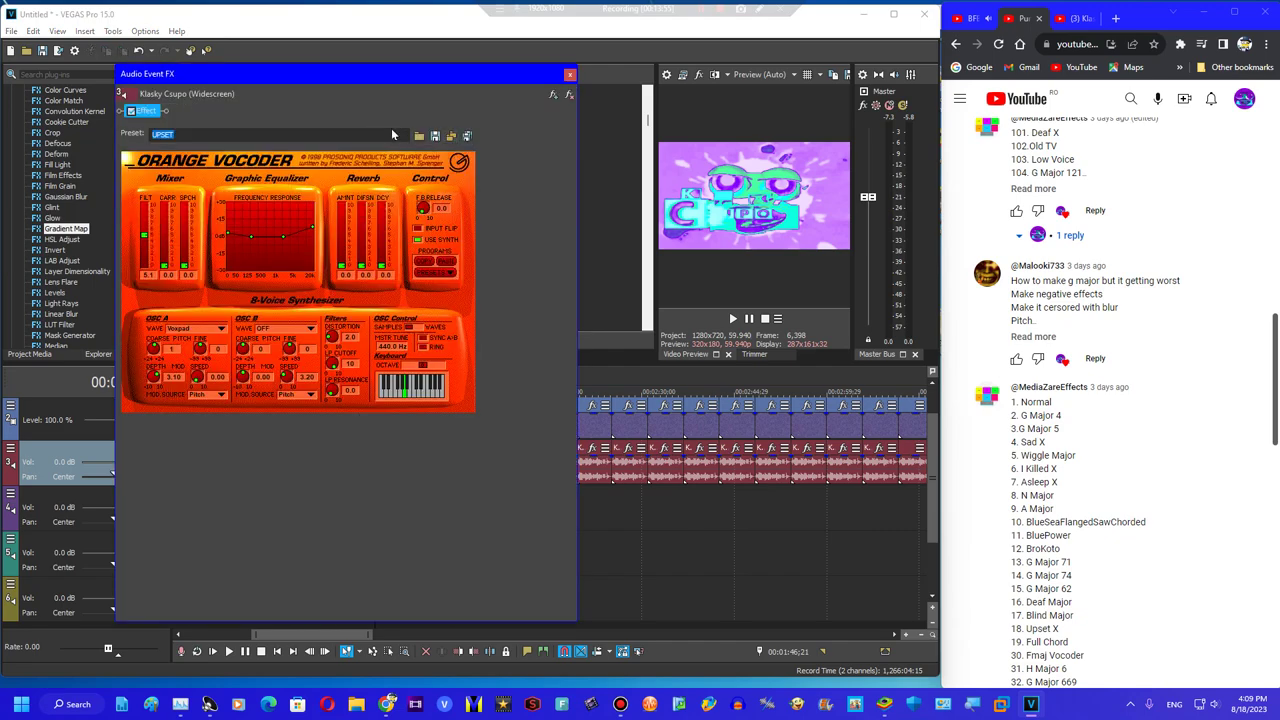
left_click(404, 135)
left_click(206, 160)
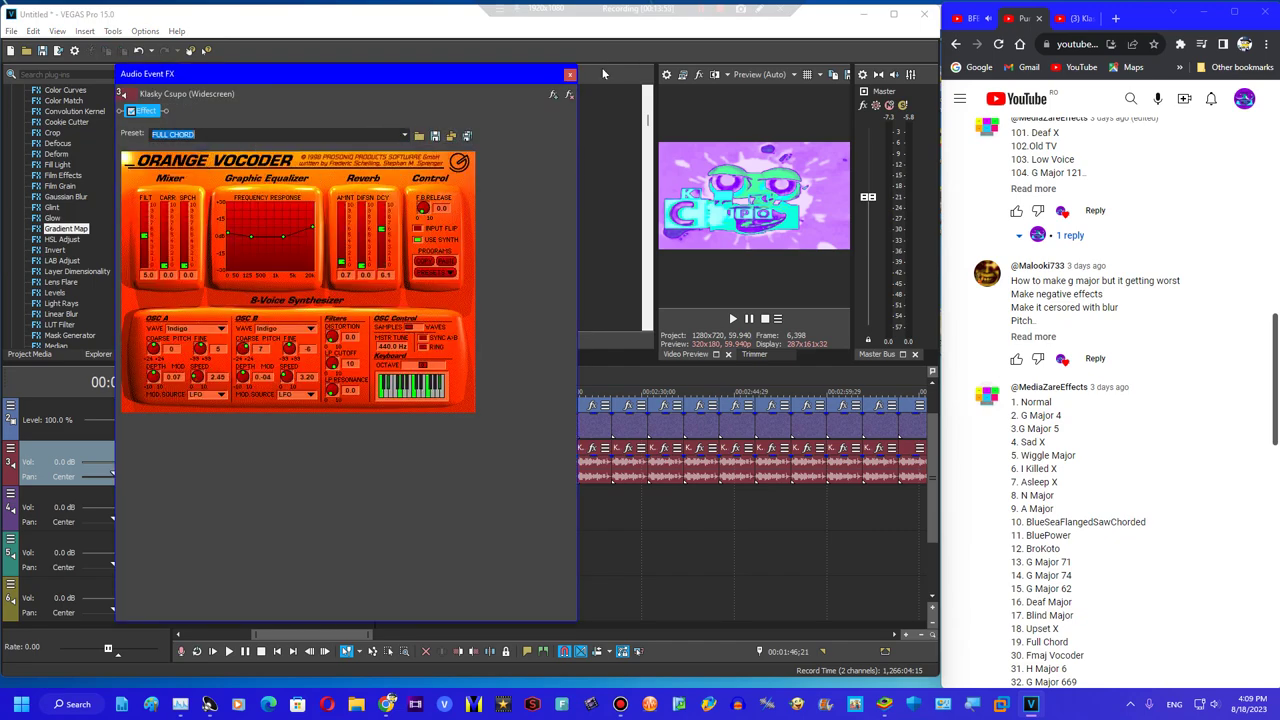
left_click(569, 74)
Add a Gradient Map to the twentieth clip, set it to the Fmaj Vocoder preset, and close the effects window
left_click_drag(474, 265, 430, 432)
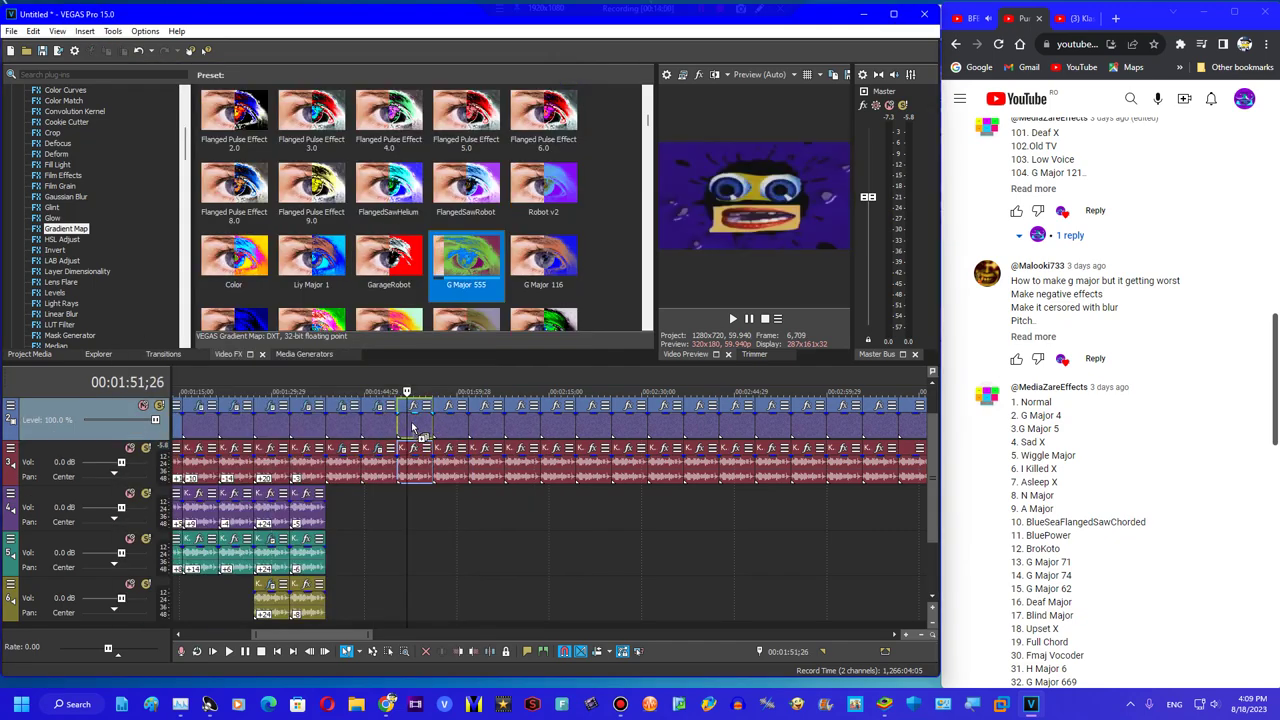
type("fmaj")
key("Down")
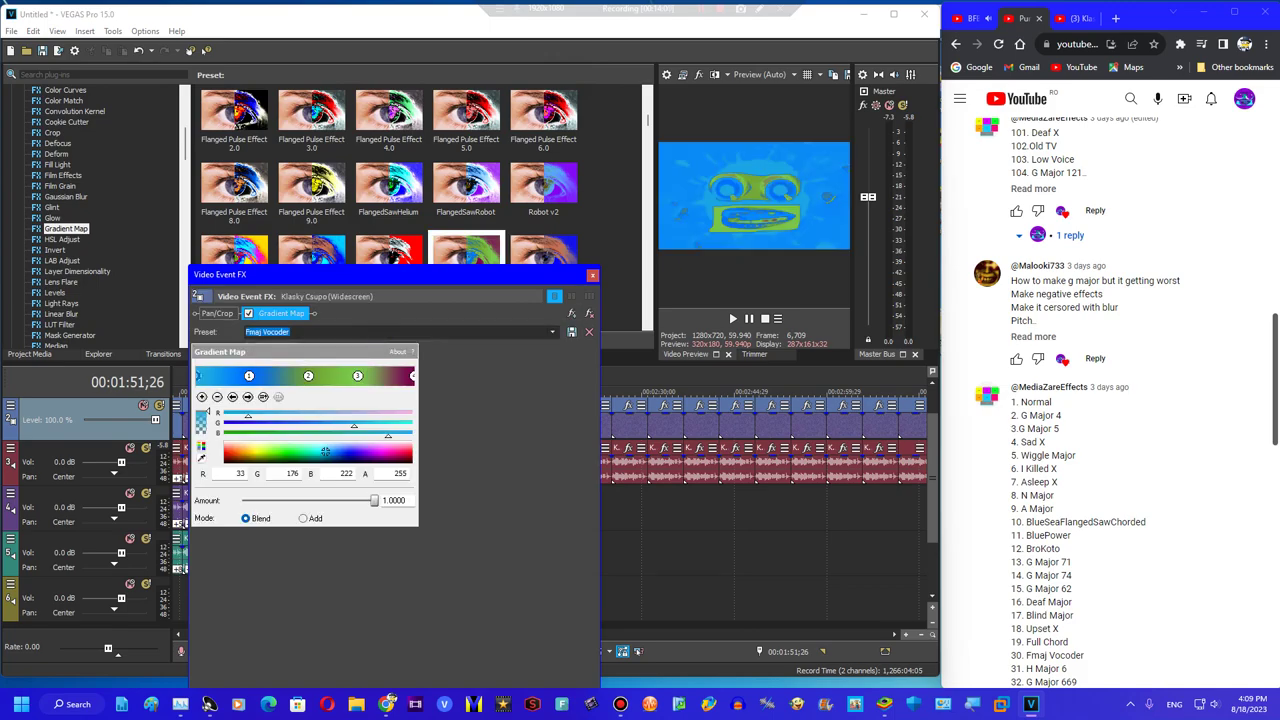
left_click(593, 275)
Paste the copied audio attributes onto the twentieth clip's audio and set its Orange Vocoder to the Fmaj VOCODER preset
right_click(420, 470)
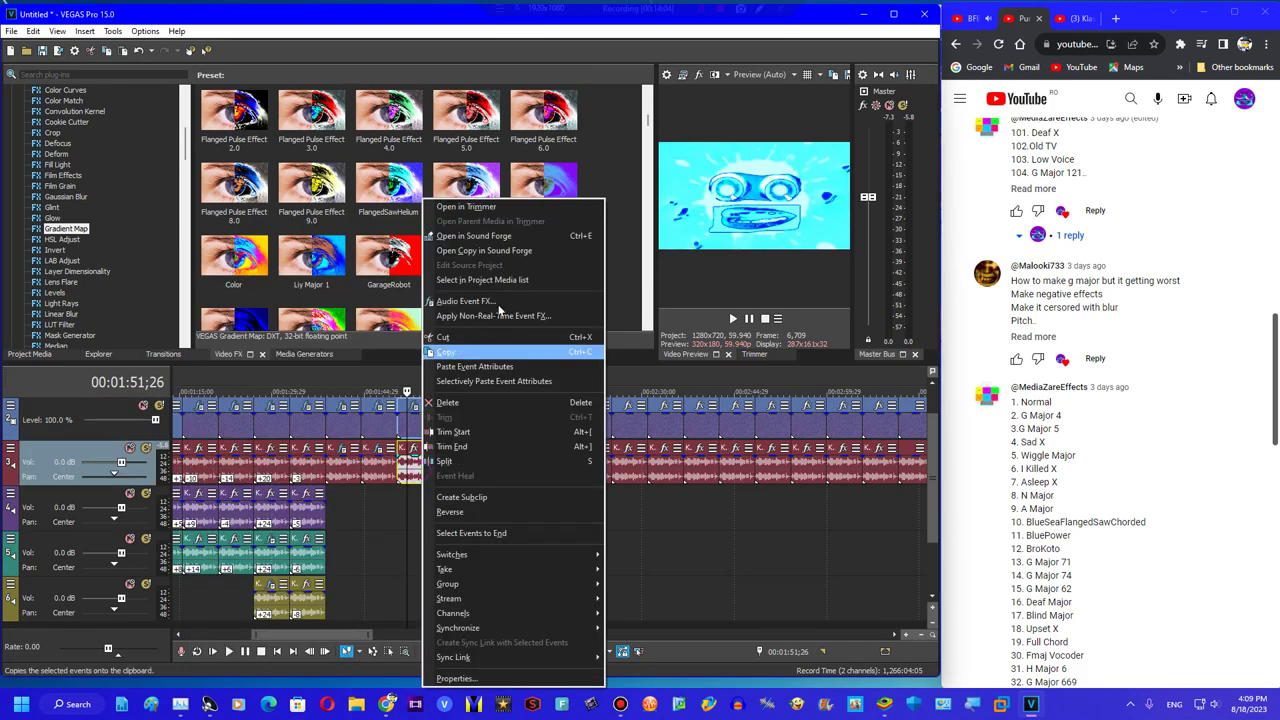
left_click(470, 357)
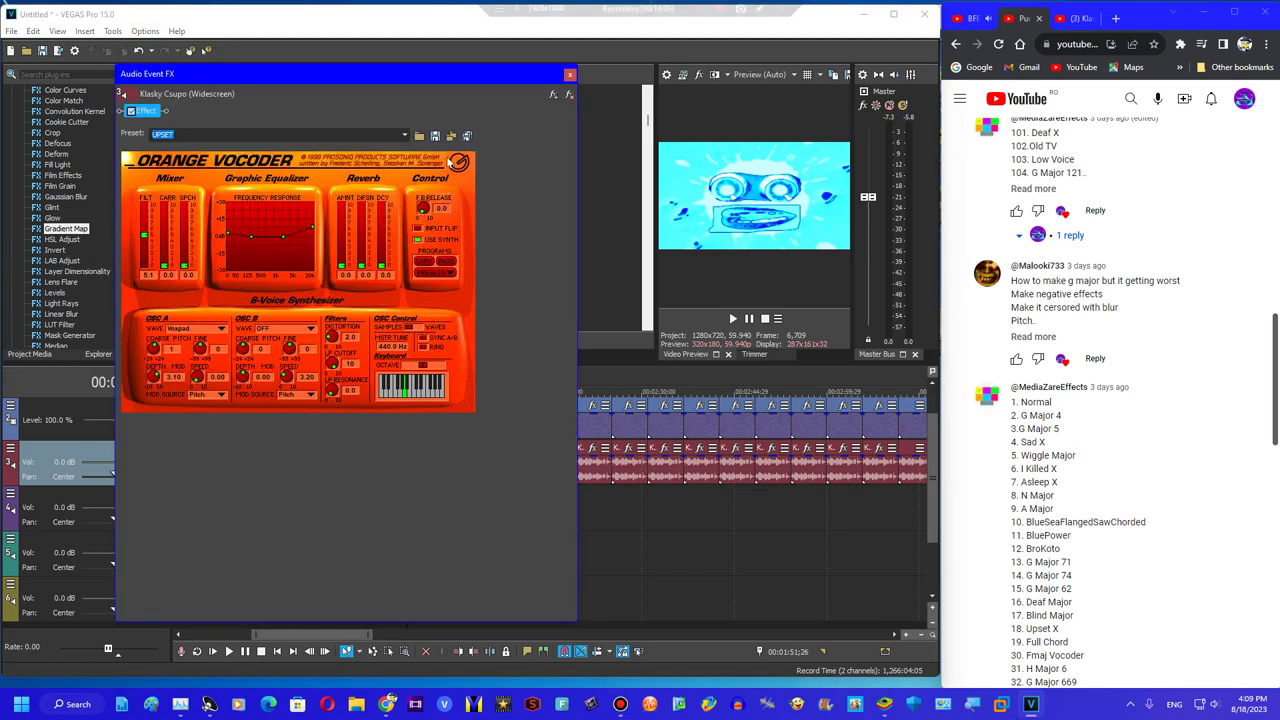
left_click(404, 135)
left_click(180, 210)
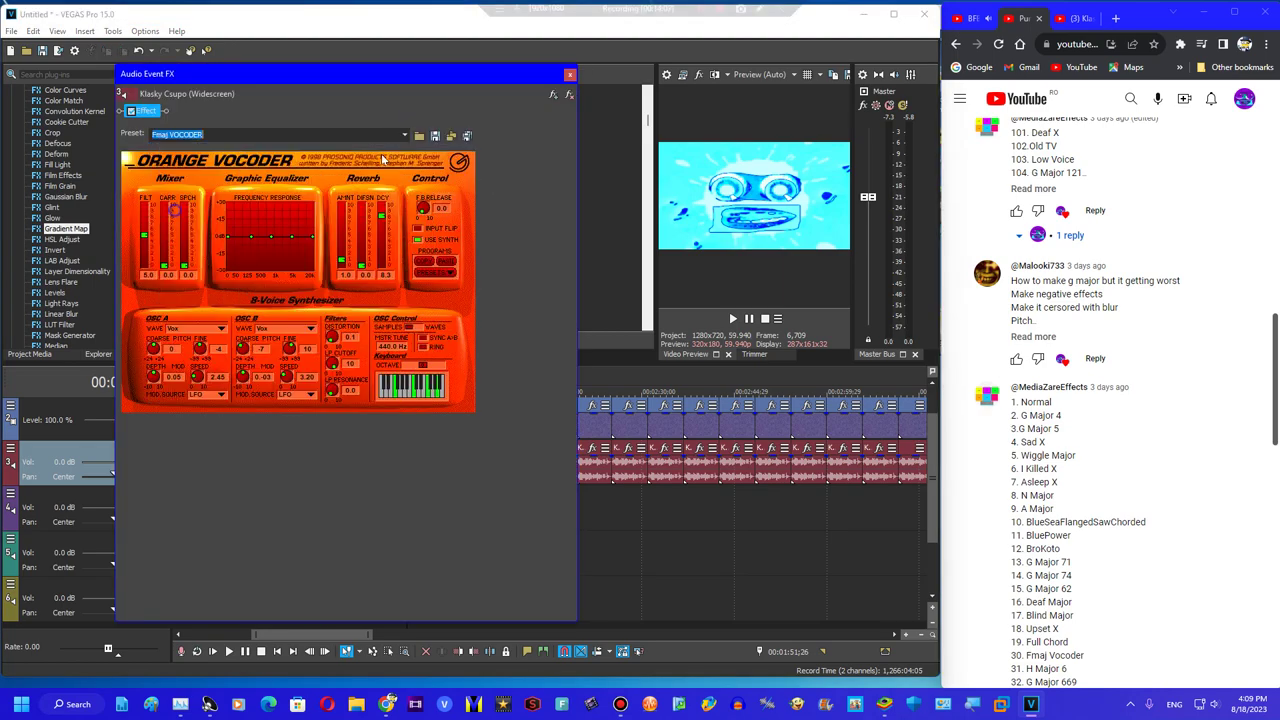
left_click(569, 75)
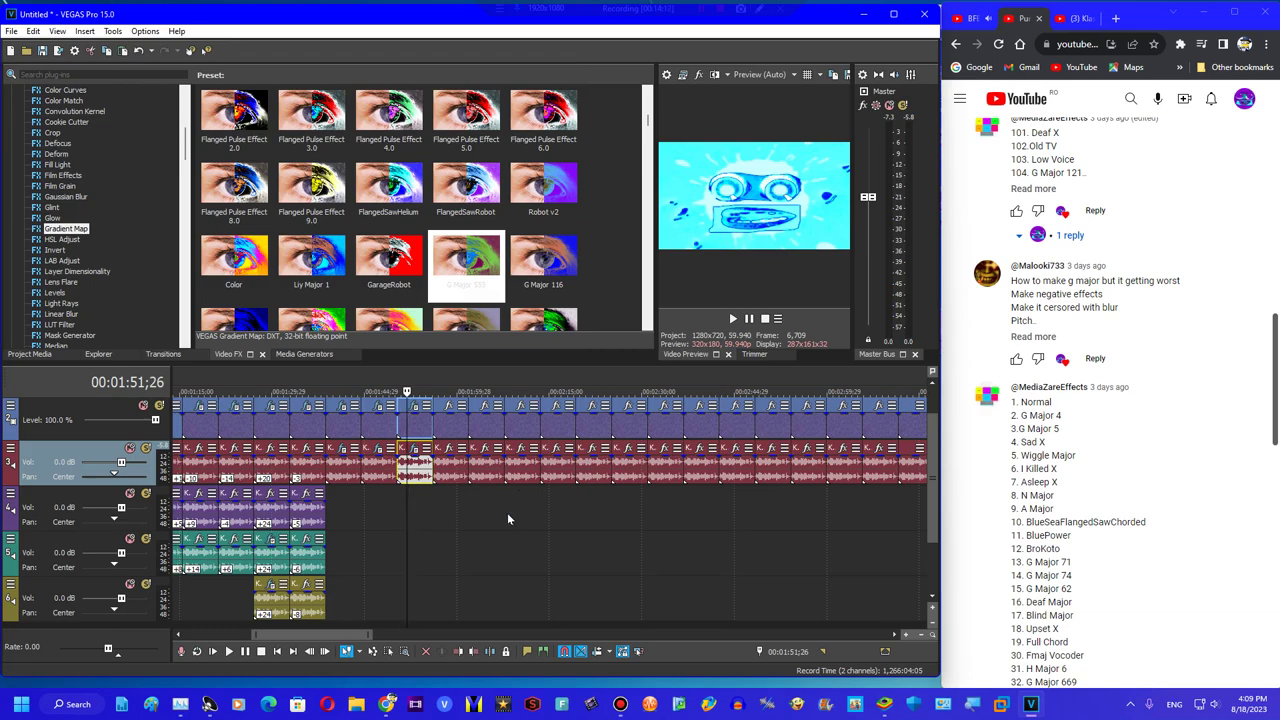
In the browser, start a reply under the effects list comment with the lines "Missed effects:" and "21. Orange Effect"
left_click_drag(1272, 446, 1257, 686)
left_click(1070, 572)
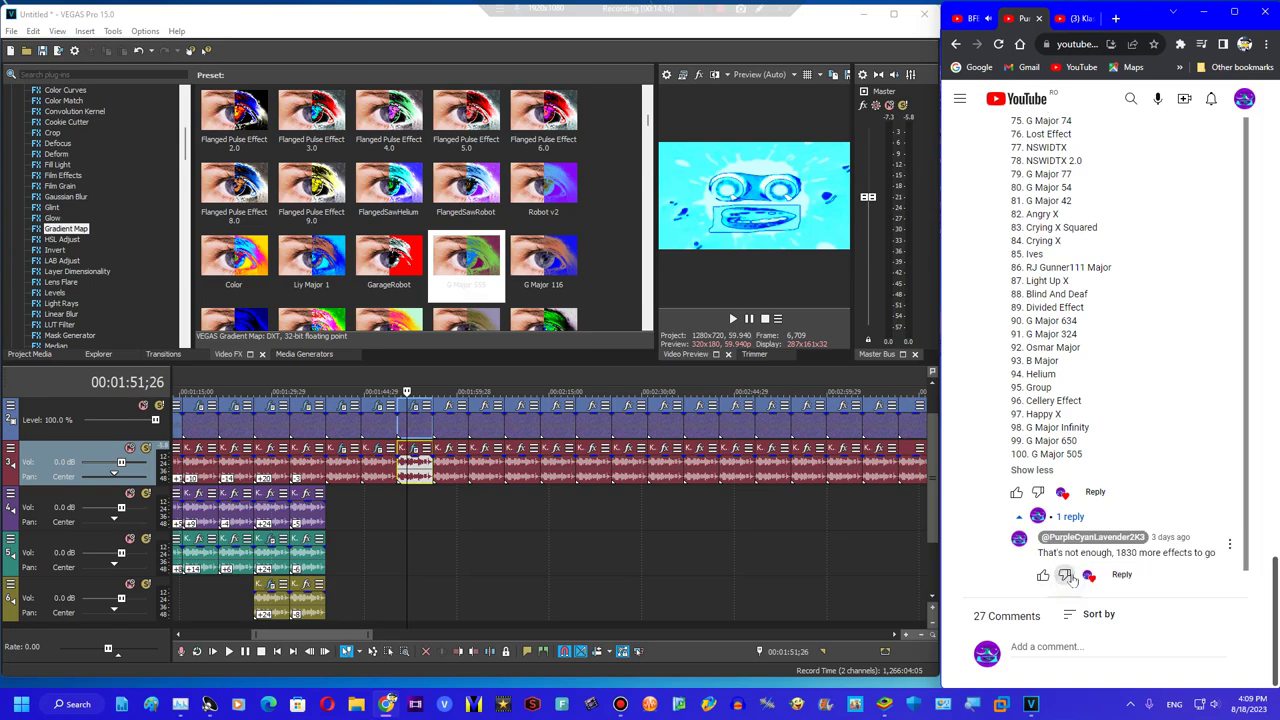
scroll(1121, 566, "down", 10)
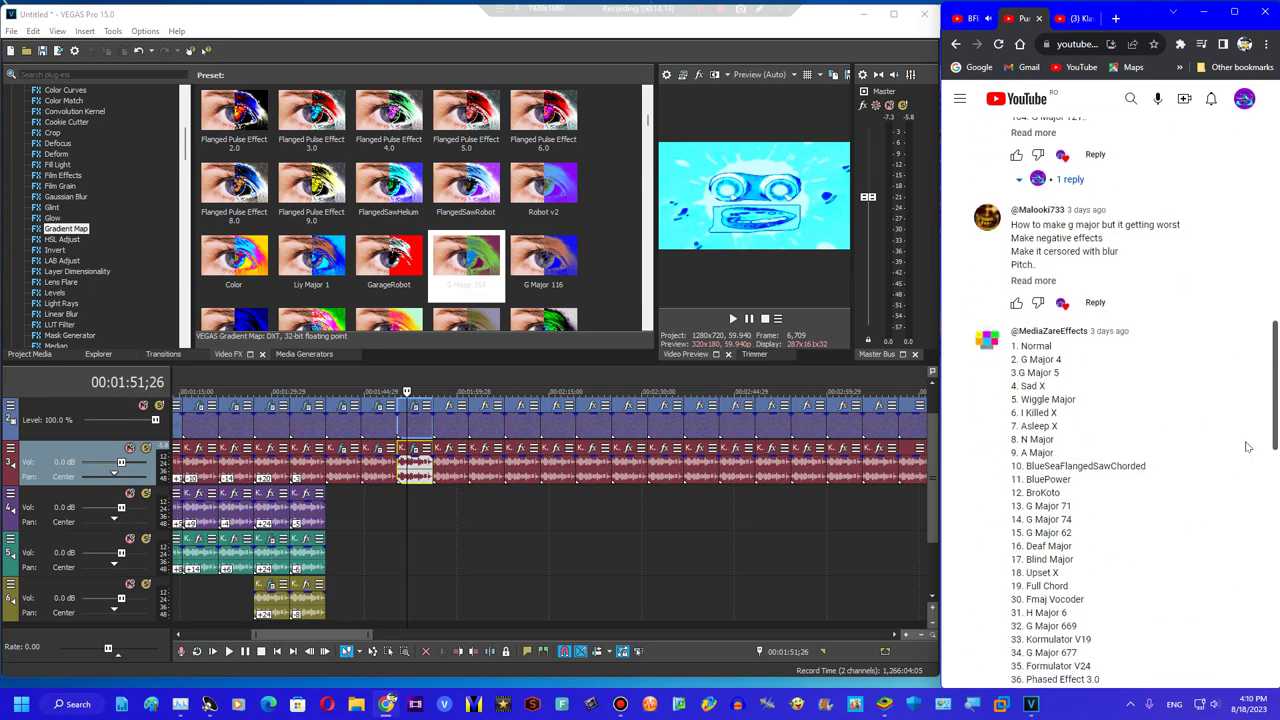
left_click_drag(1275, 392, 1268, 620)
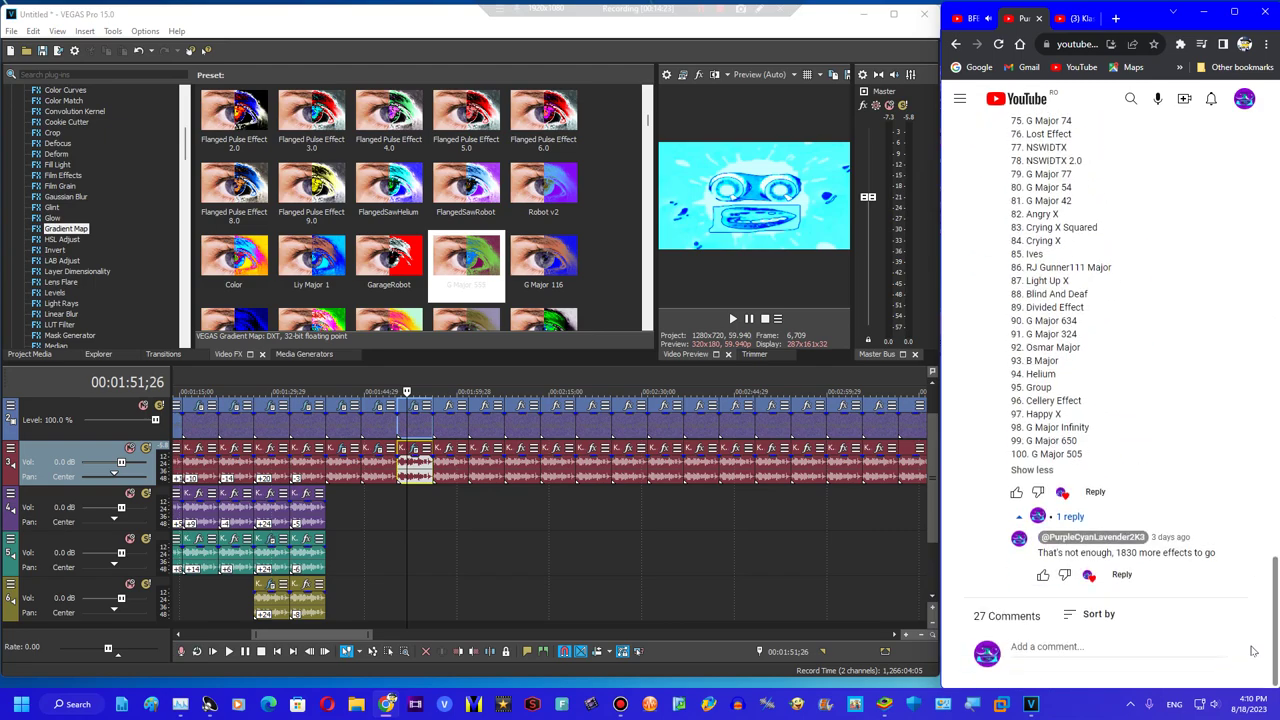
left_click(1122, 575)
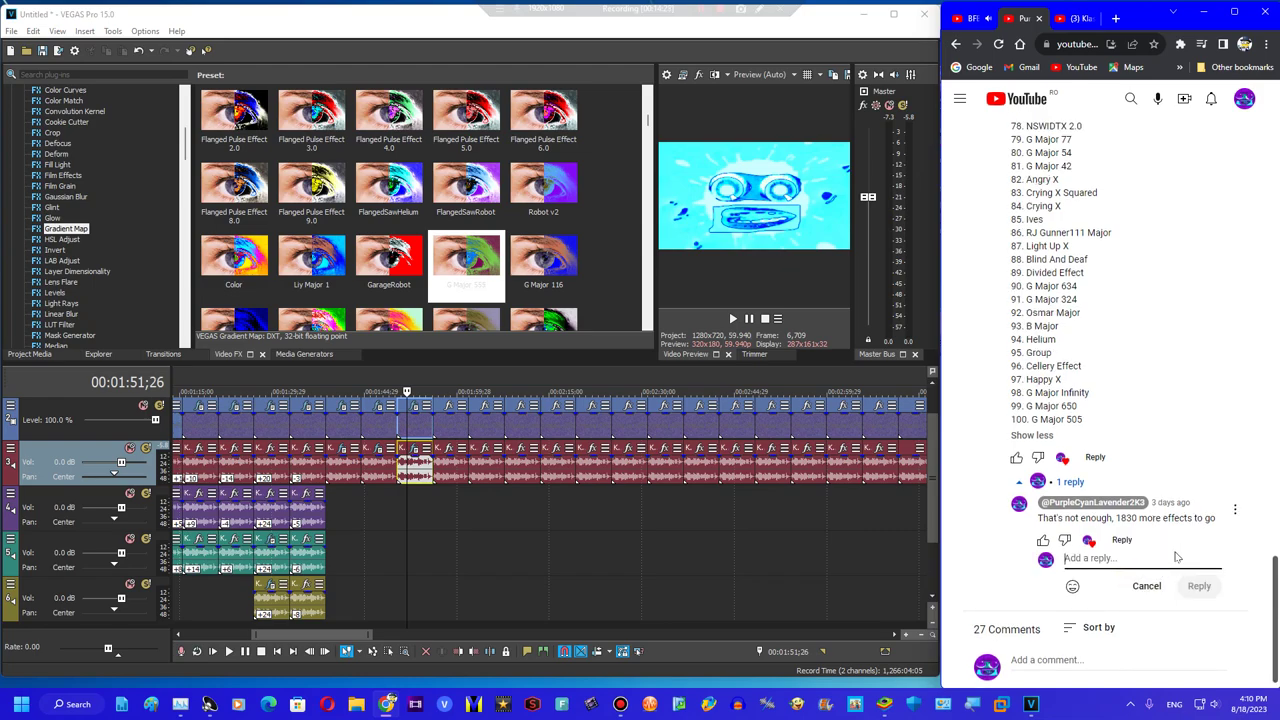
type("Missed effects:")
key("Return")
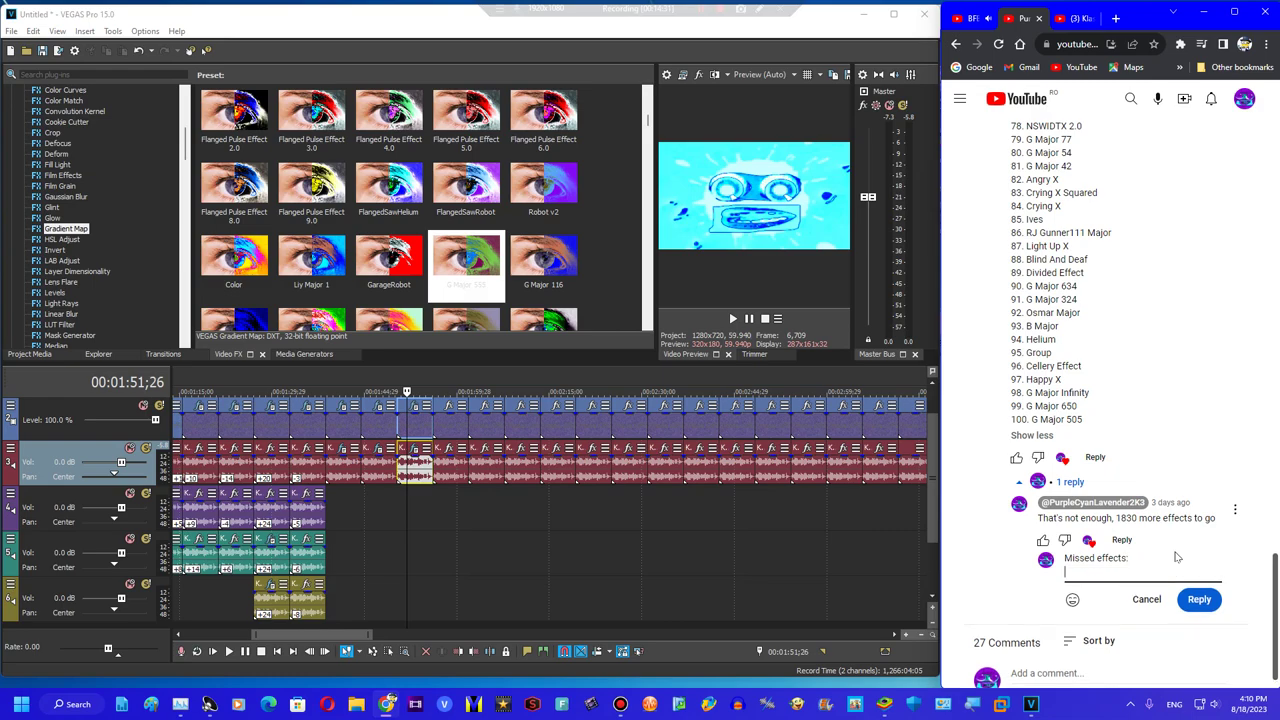
type("21. Orange Effect")
key("Return")
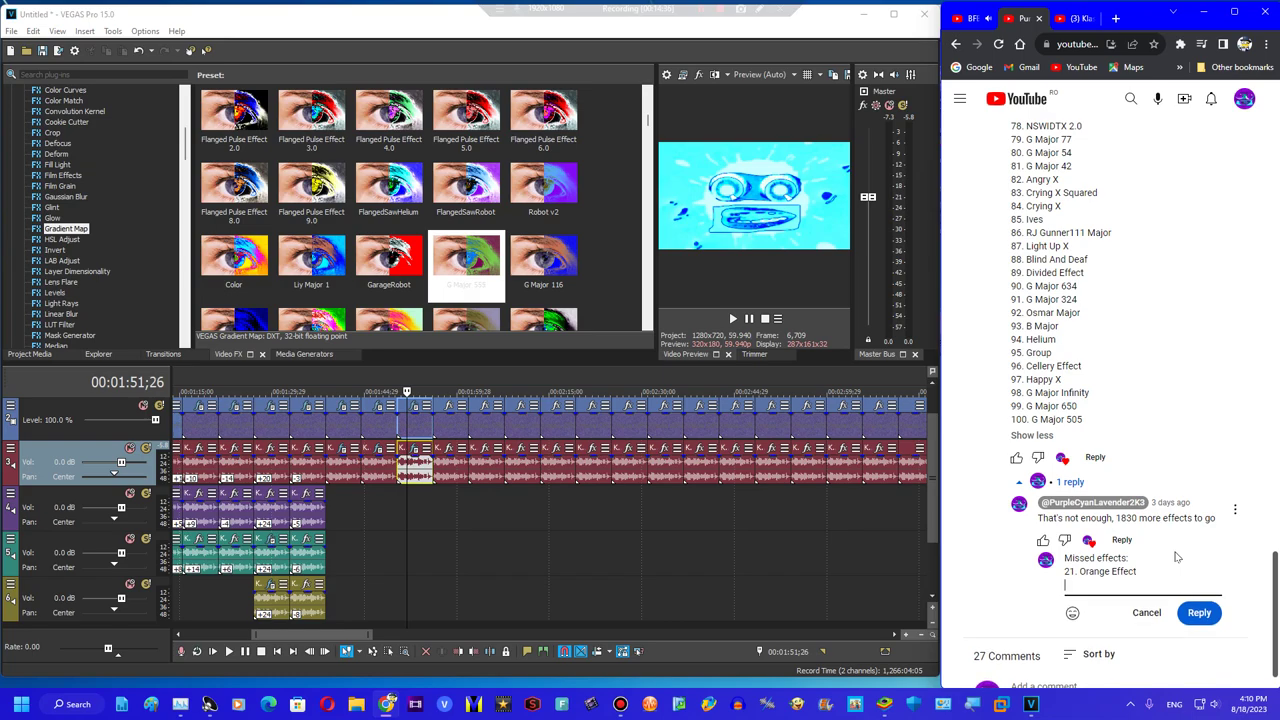
Add the lines "22. G Major 2" and "23. G Major 0" to the reply, checking them against the effects list
type("22. G Major")
scroll(1262, 476, "up", 5)
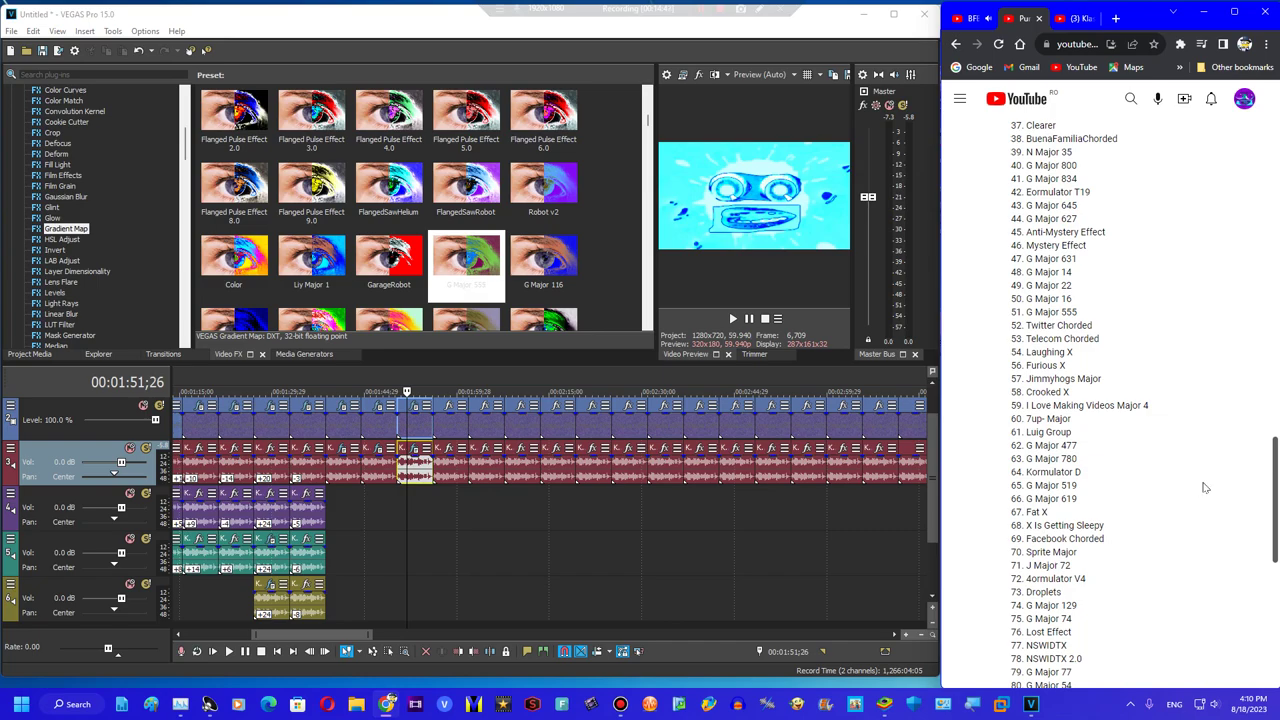
scroll(1205, 487, "up", 5)
scroll(1202, 490, "down", 10)
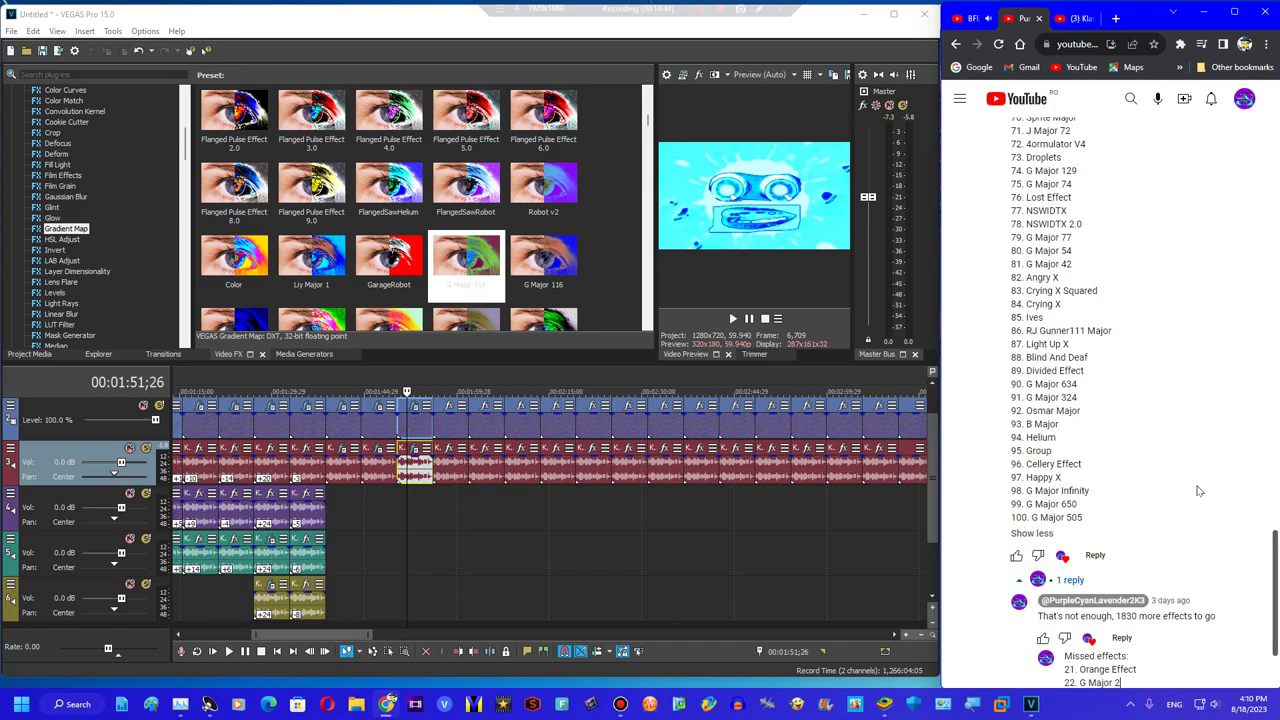
scroll(1199, 490, "down", 1)
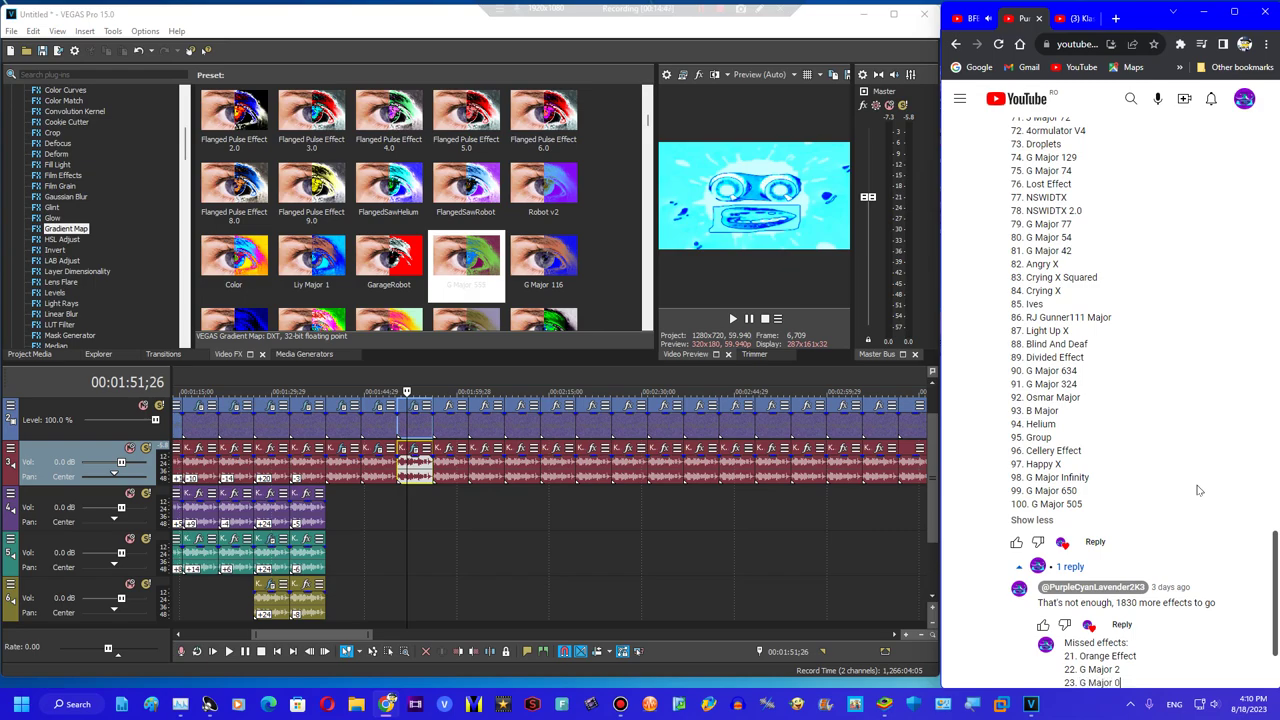
scroll(1199, 490, "down", 1)
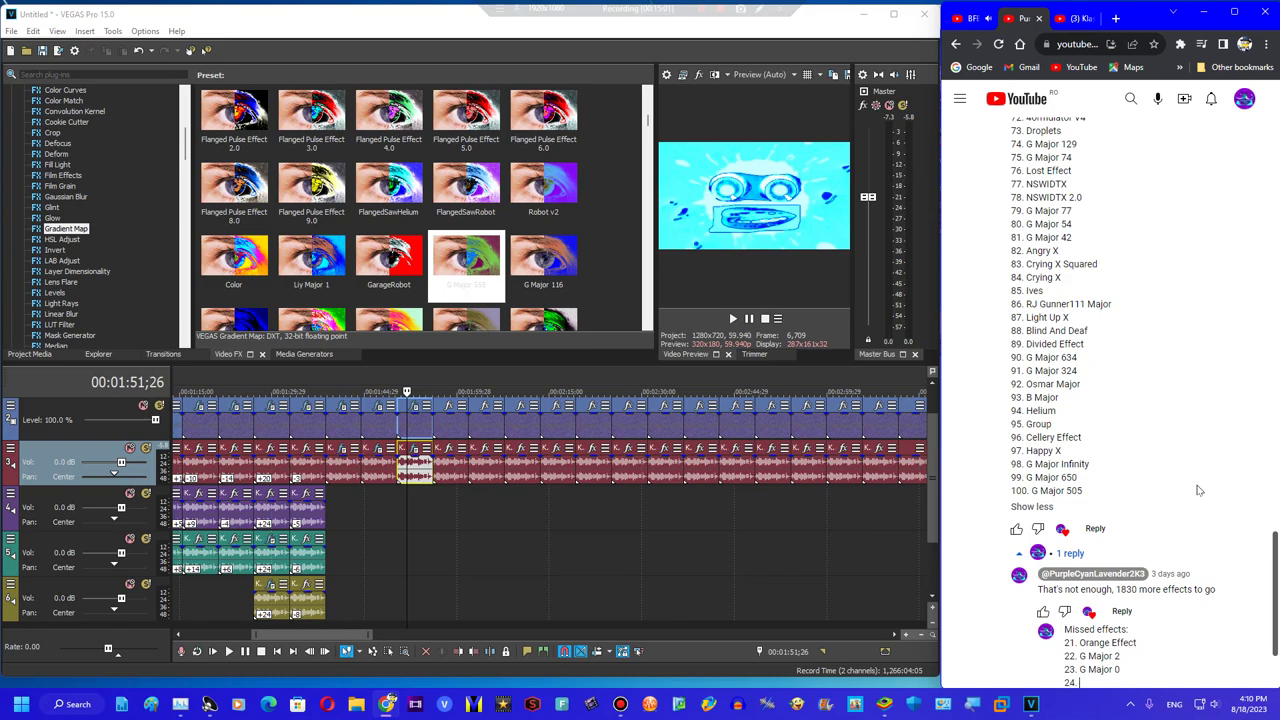
Add the lines "24. Eormulator T3" and "25. 1000 flutes" to the reply
scroll(1196, 488, "up", 5)
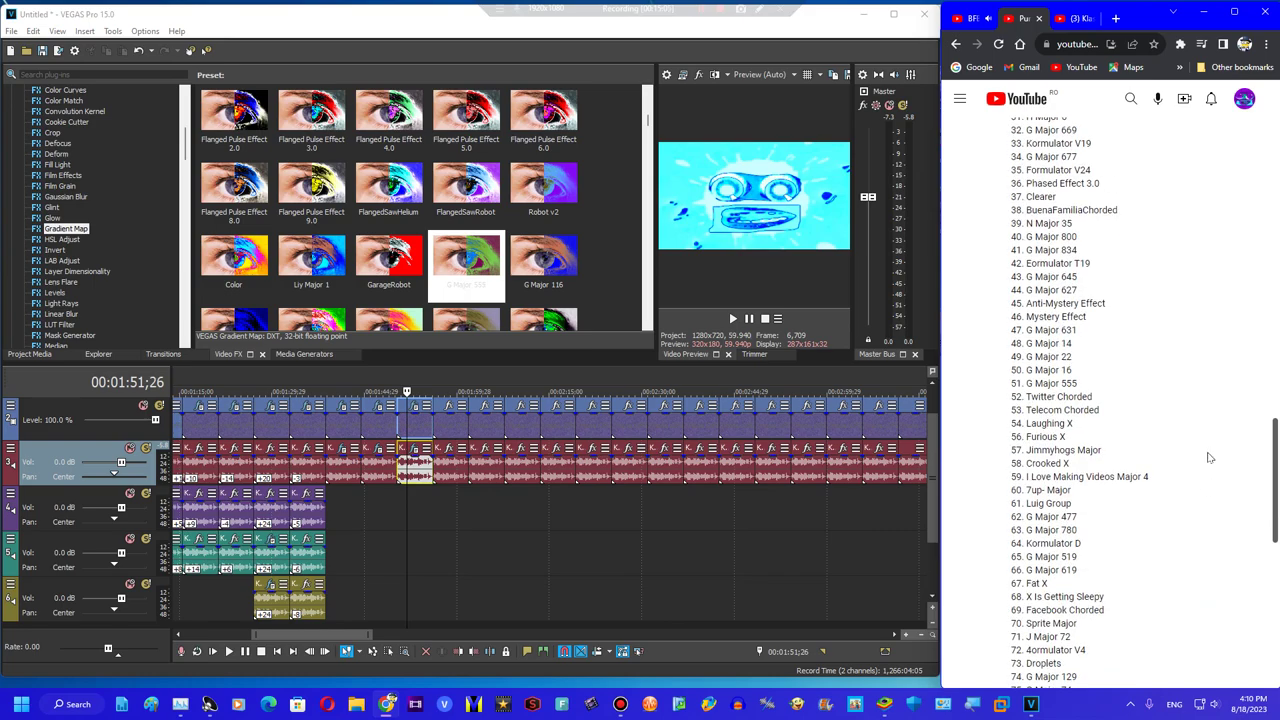
scroll(1208, 458, "down", 5)
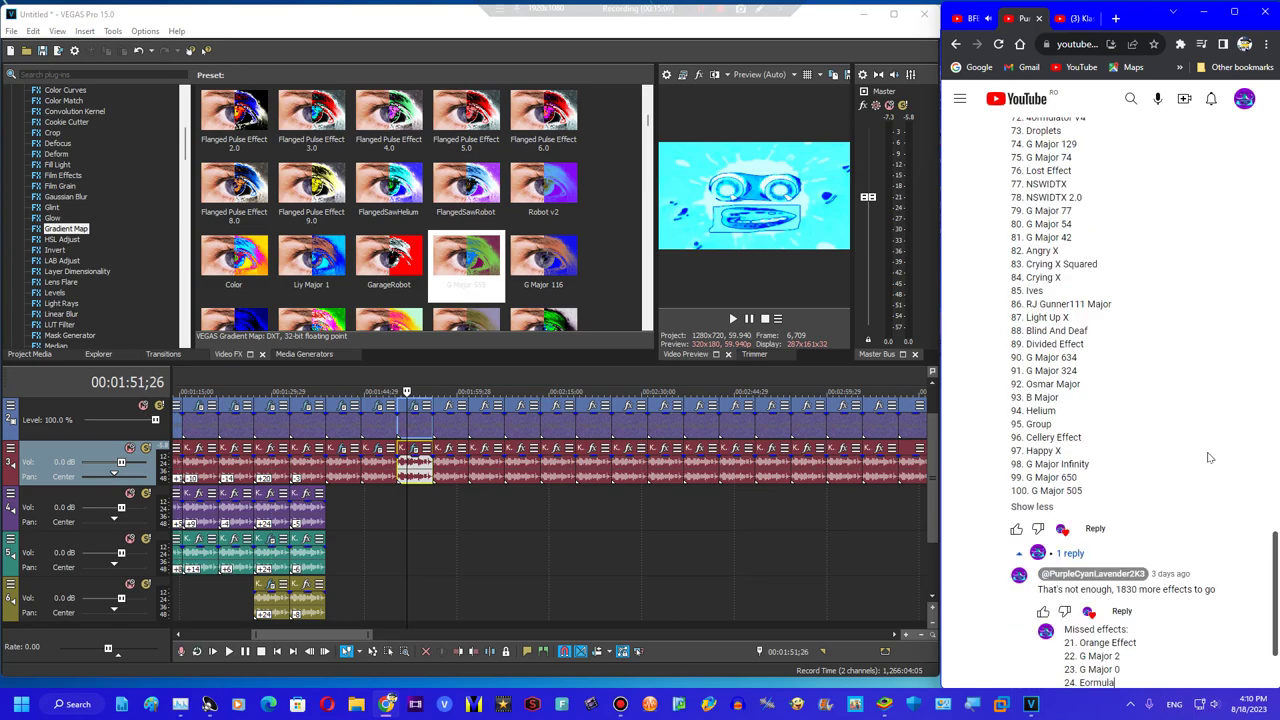
type("3")
key("Return")
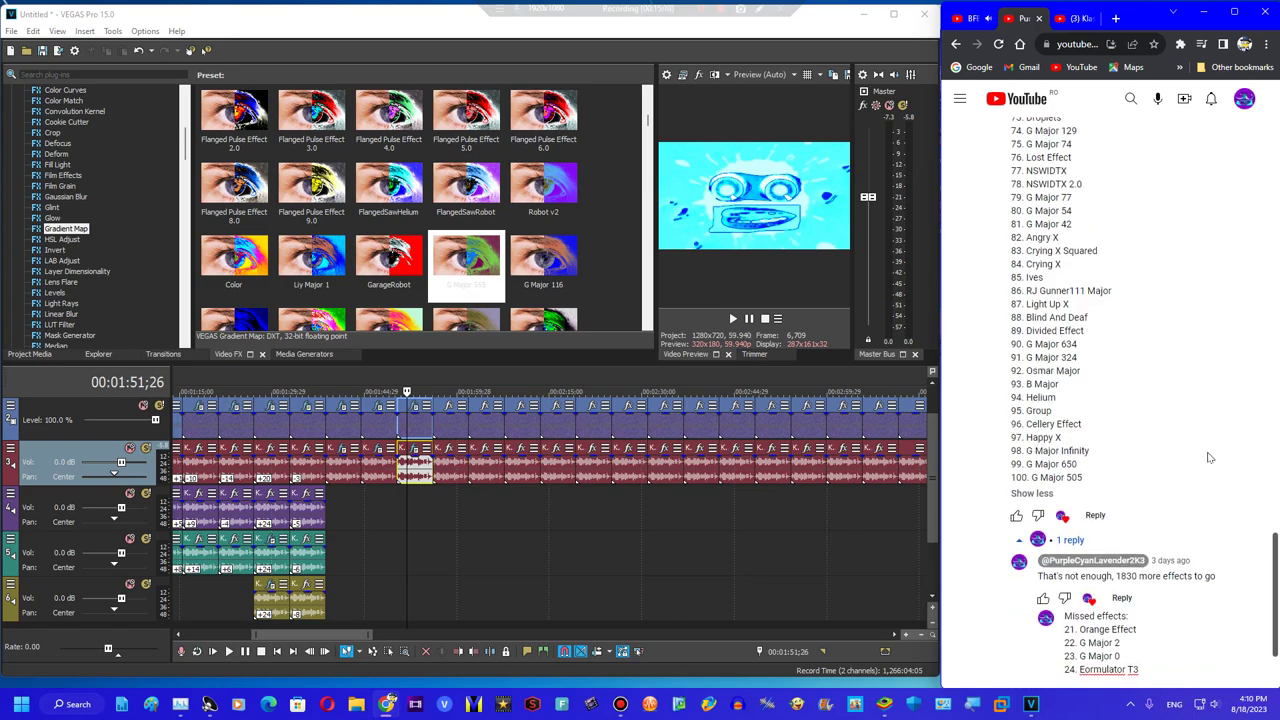
type("25. 1000 flutes")
key("Return")
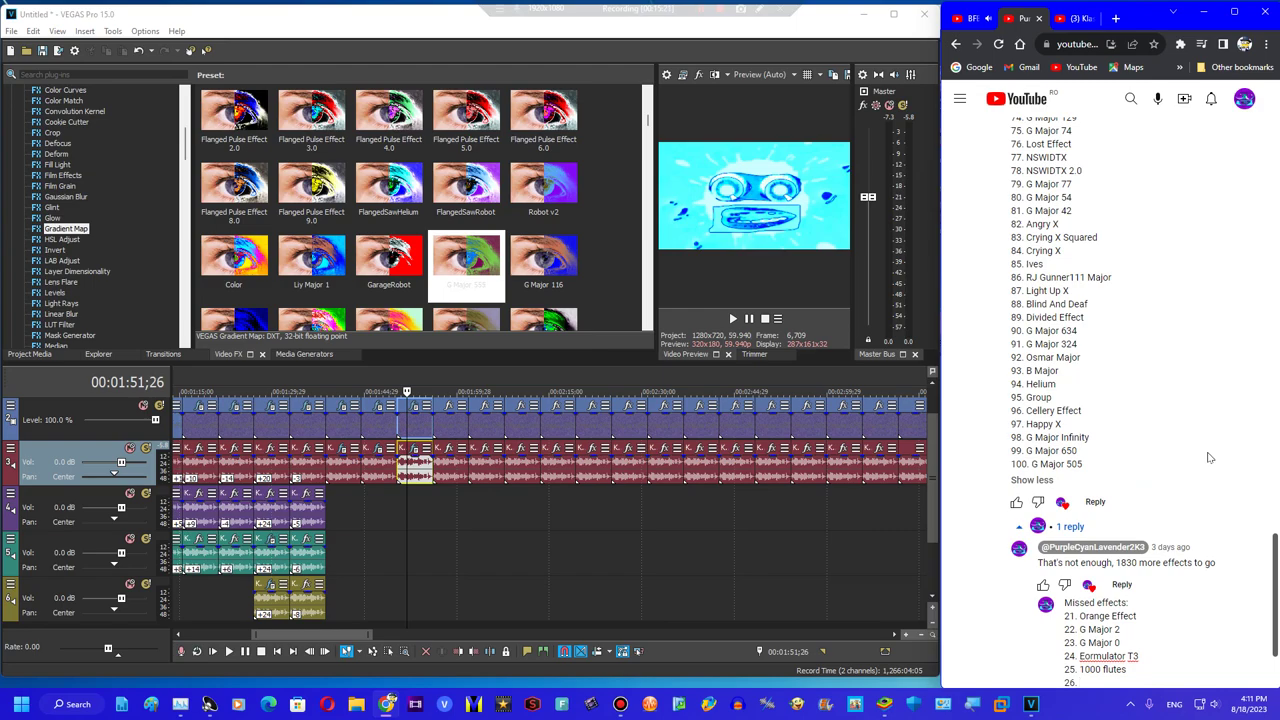
scroll(1162, 443, "up", 5)
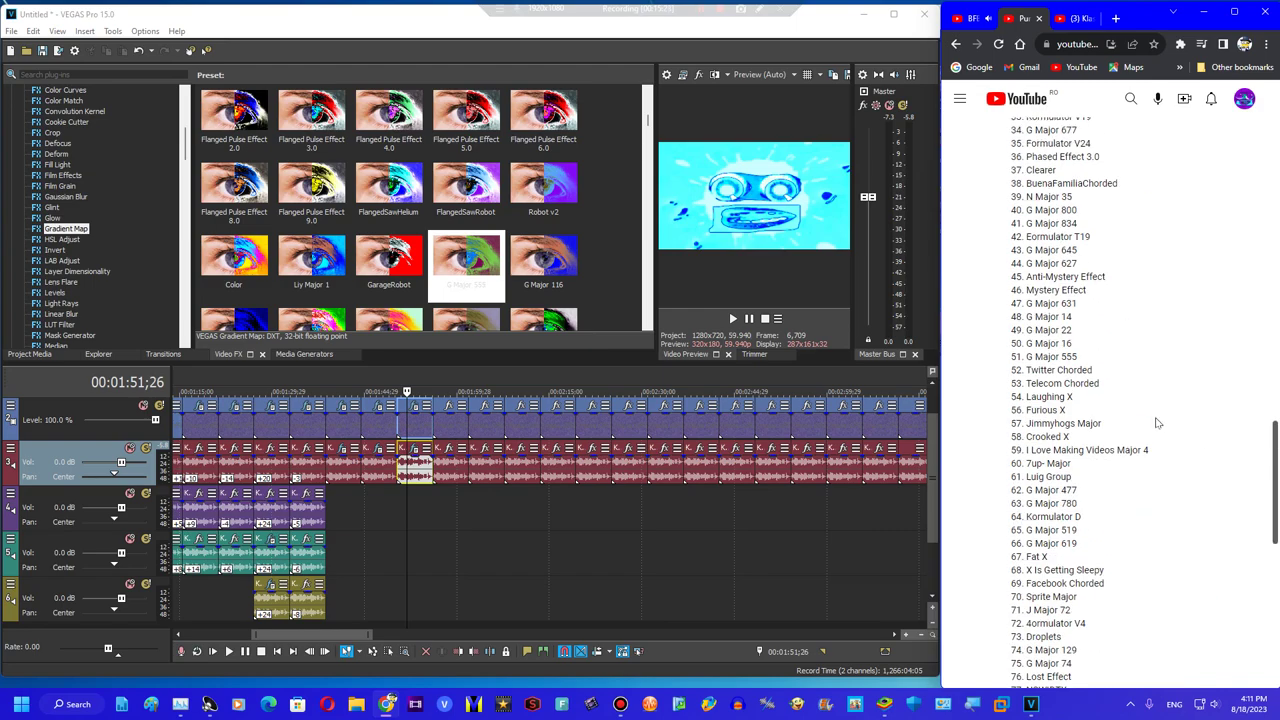
scroll(1157, 423, "up", 5)
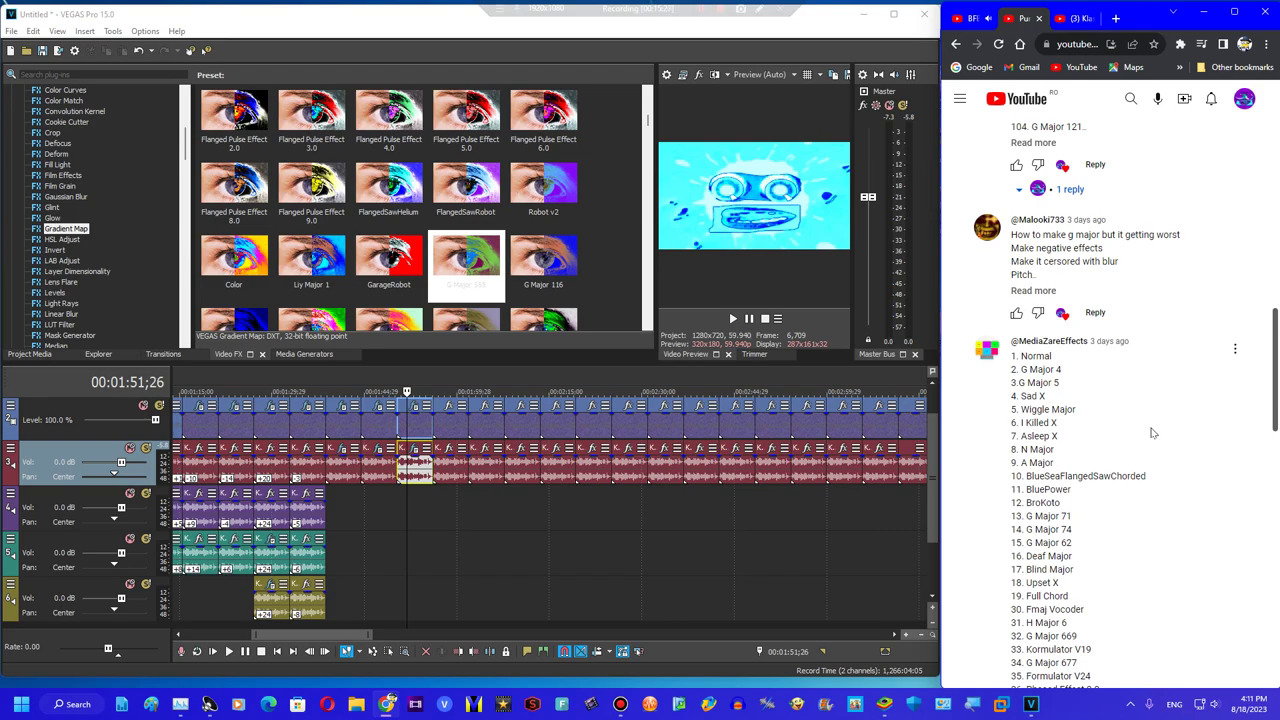
scroll(1150, 430, "down", 10)
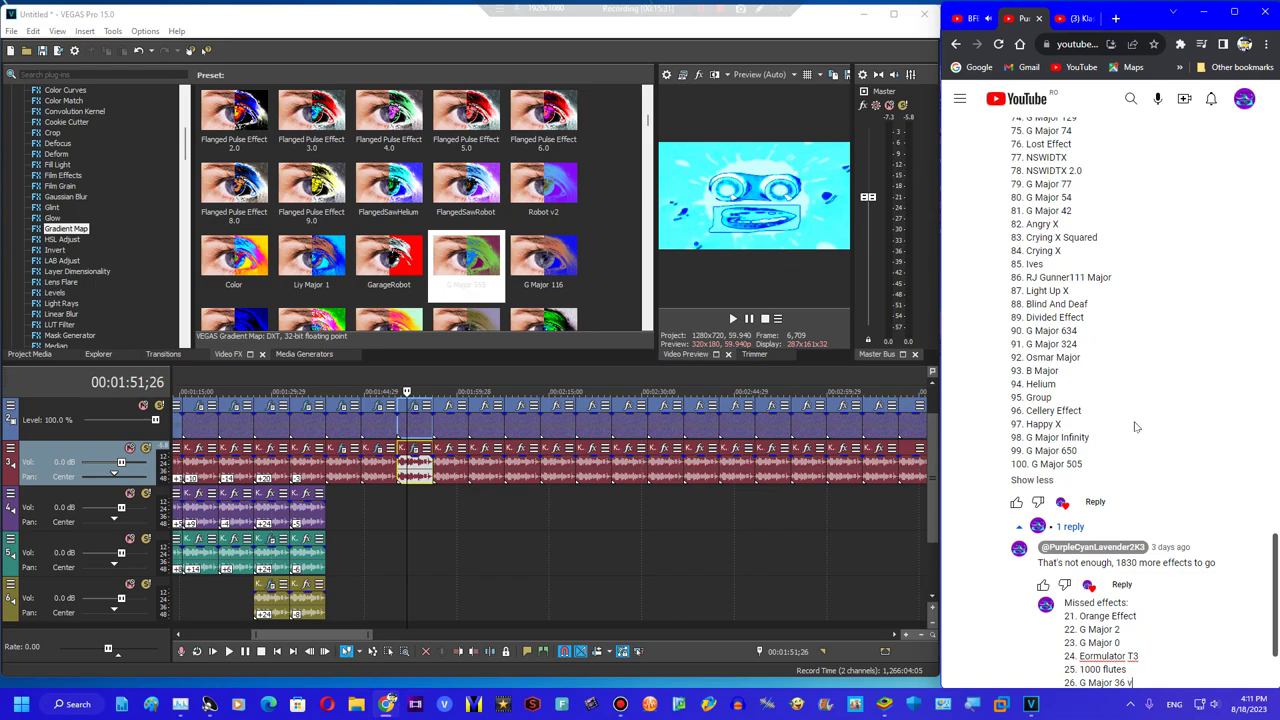
scroll(1135, 427, "down", 1)
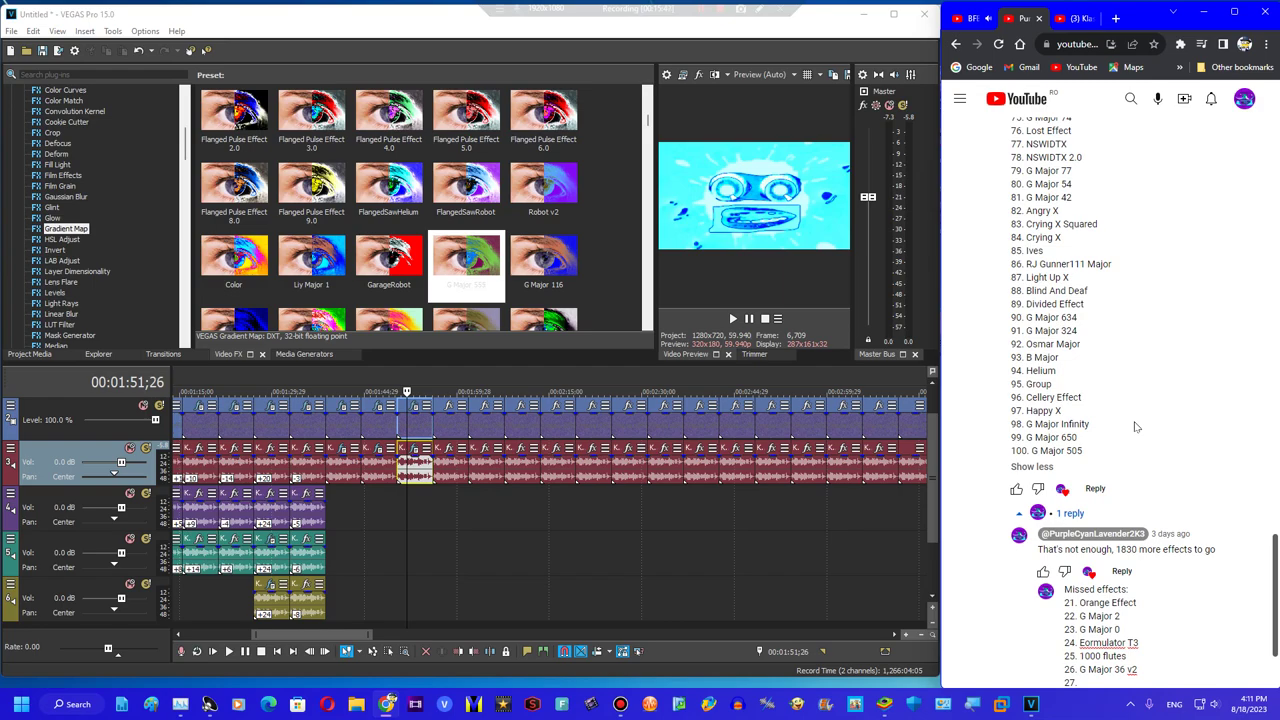
key("BackSpace")
key("BackSpace")
key("BackSpace")
key("BackSpace")
key("BackSpace")
key("BackSpace")
key("BackSpace")
key("BackSpace")
key("BackSpace")
key("BackSpace")
key("BackSpace")
key("BackSpace")
key("BackSpace")
key("BackSpace")
key("BackSpace")
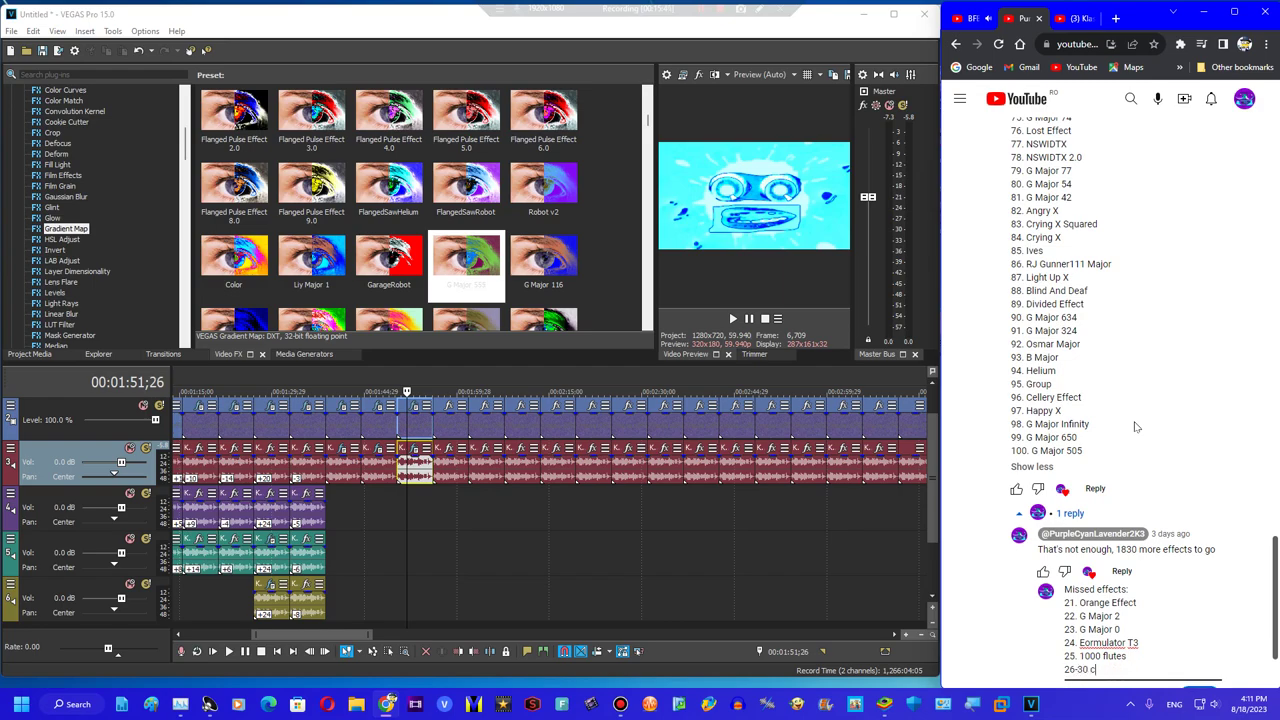
Finish the reply with the line "26-30 Center Effects" and post it
type("er Effects")
scroll(1076, 333, "down", 2)
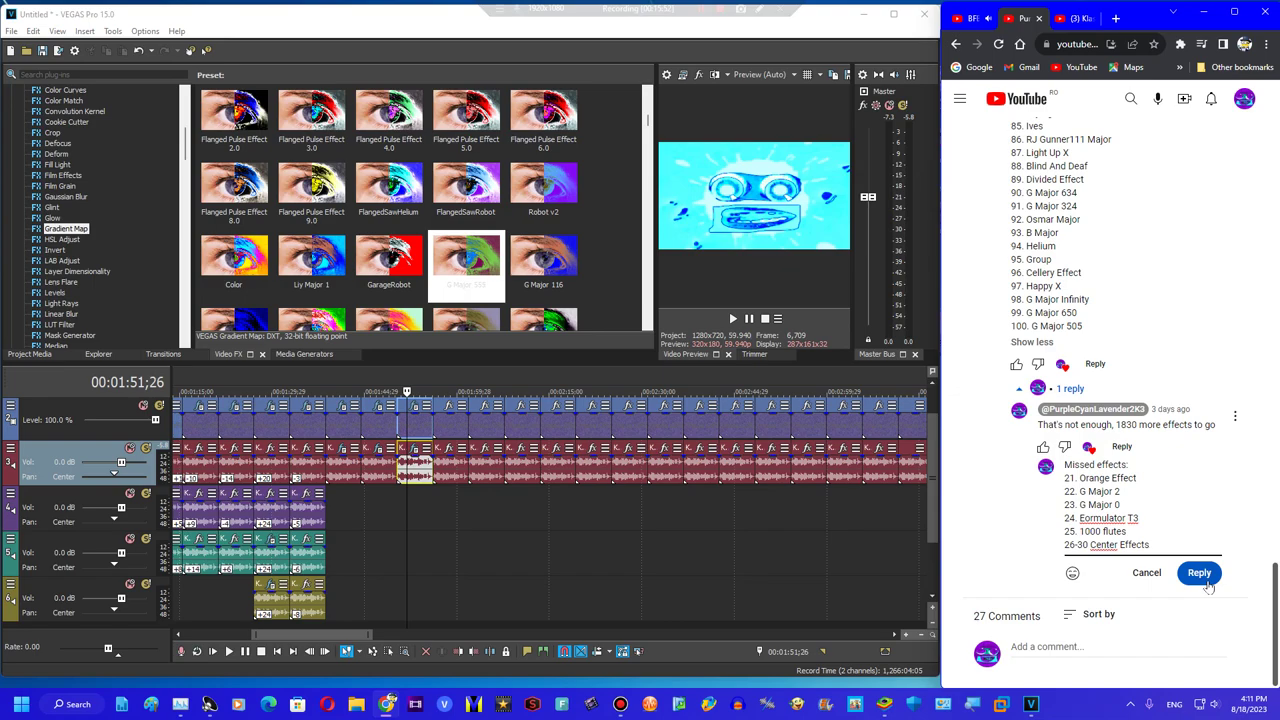
left_click(1205, 580)
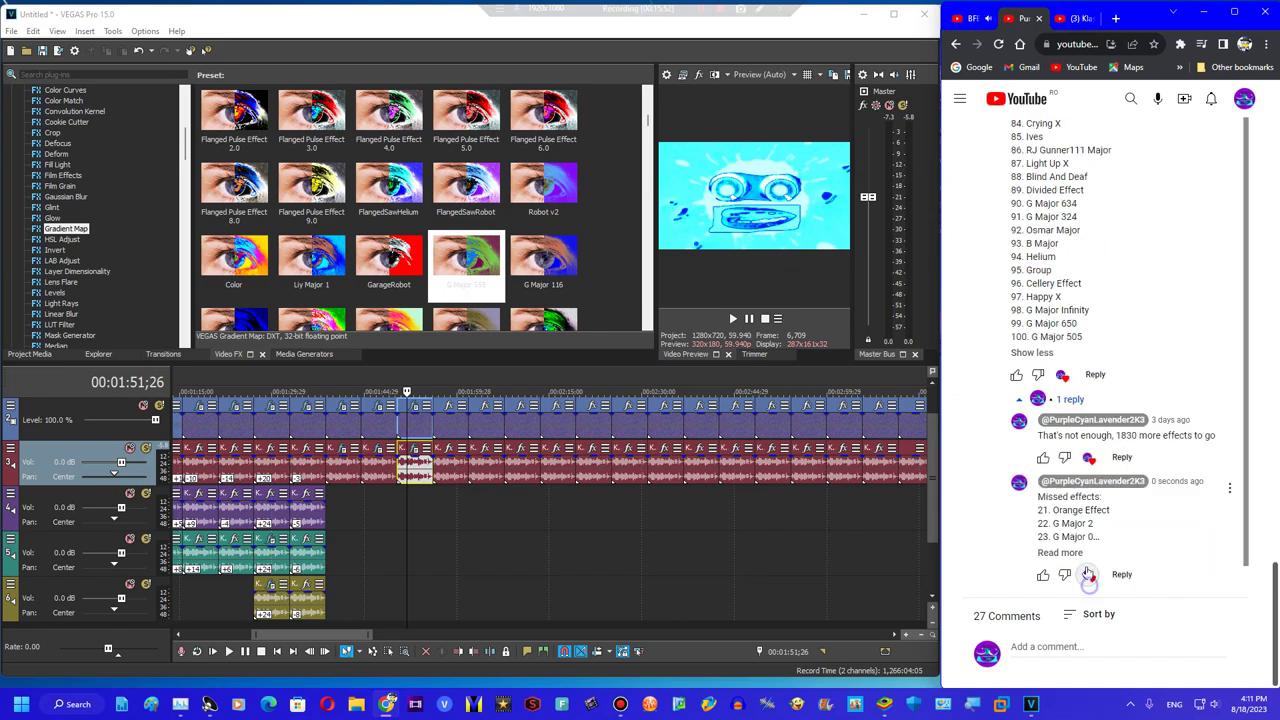
Check the start of the effects list comment and briefly play the finished clip at about 1:51
scroll(1098, 508, "up", 5)
scroll(1110, 500, "up", 5)
scroll(1110, 495, "up", 2)
scroll(1110, 495, "down", 2)
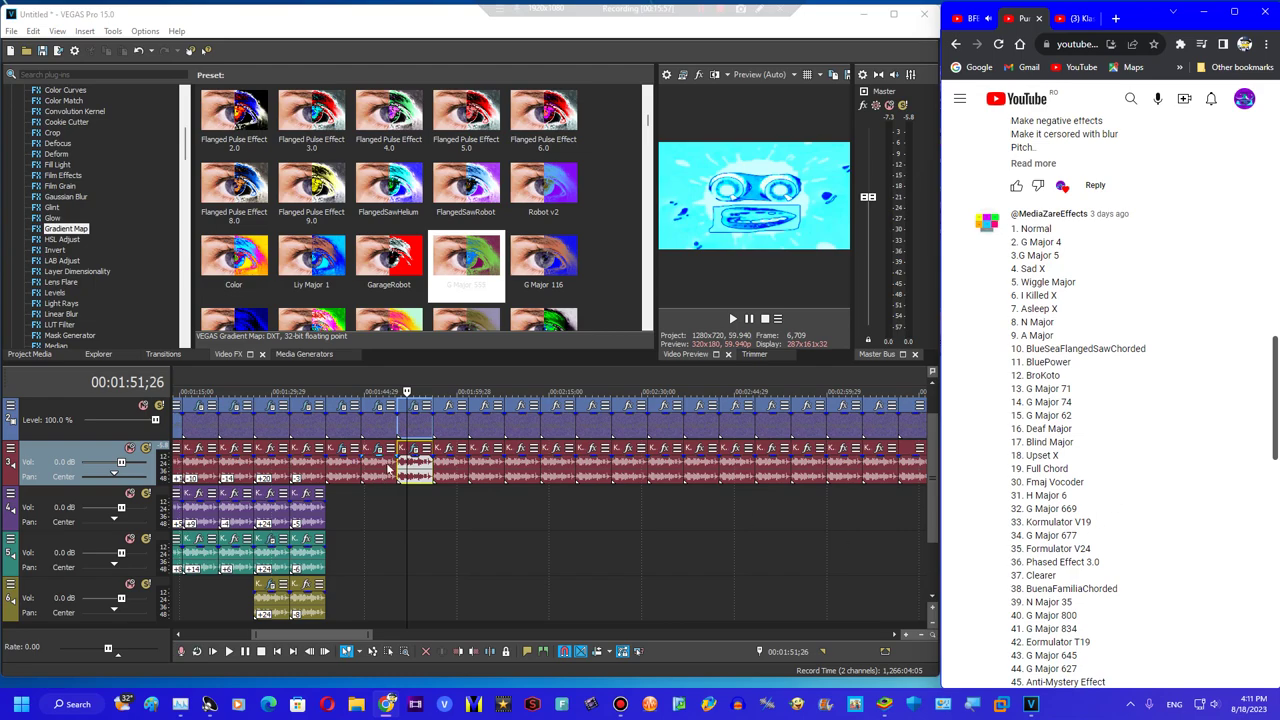
left_click(446, 455)
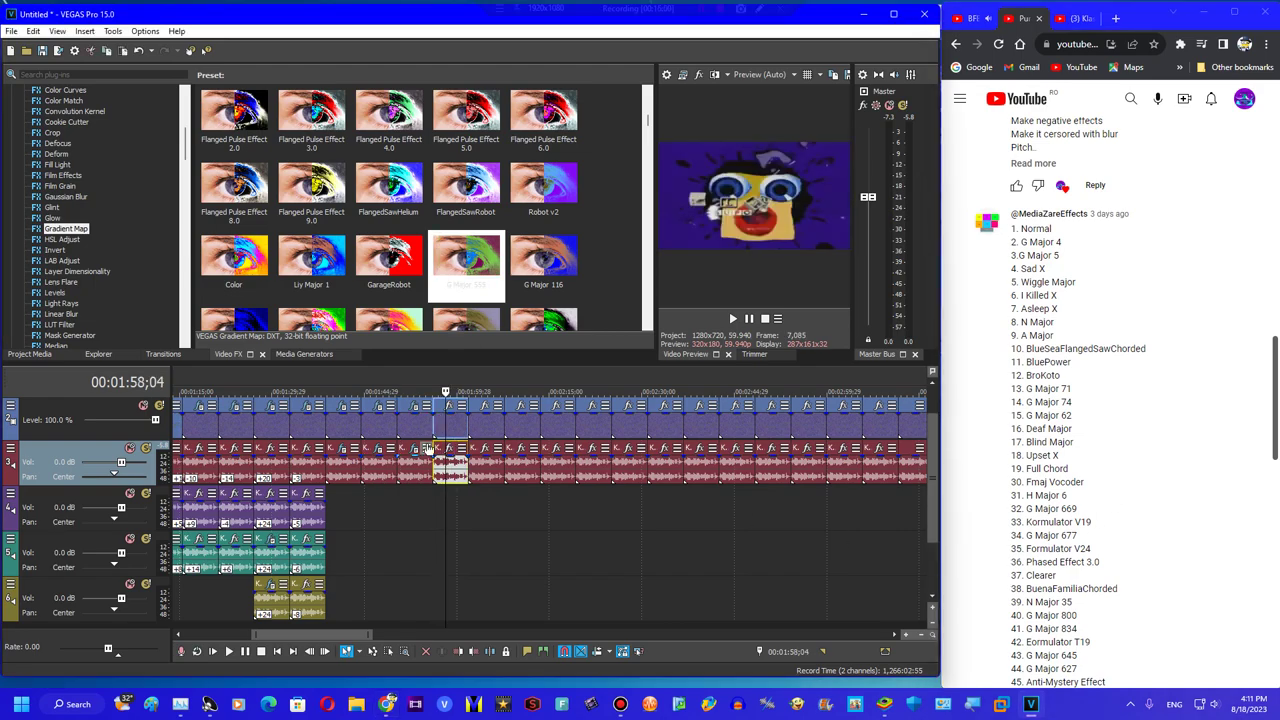
left_click(412, 467)
key("space")
key("space")
Apply the Gradient Map preset Orange Vocoder to the video clip at about 1:58
left_click(452, 470)
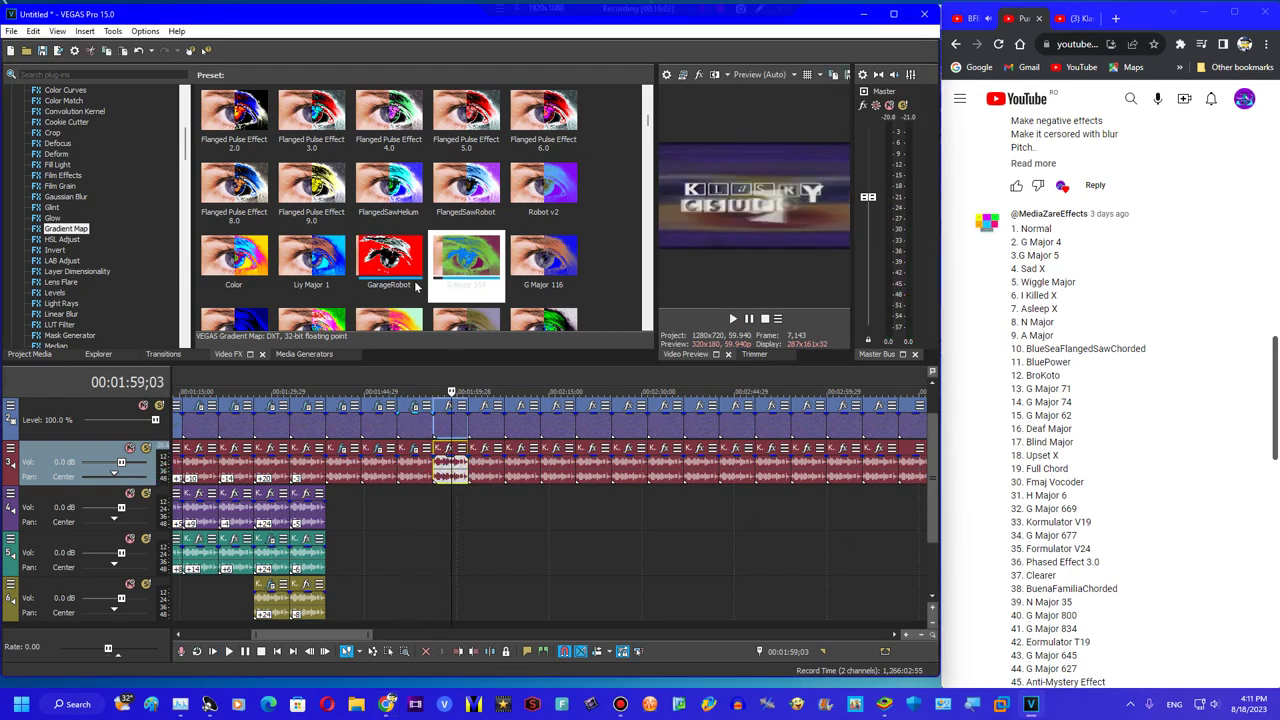
scroll(416, 272, "down", 3)
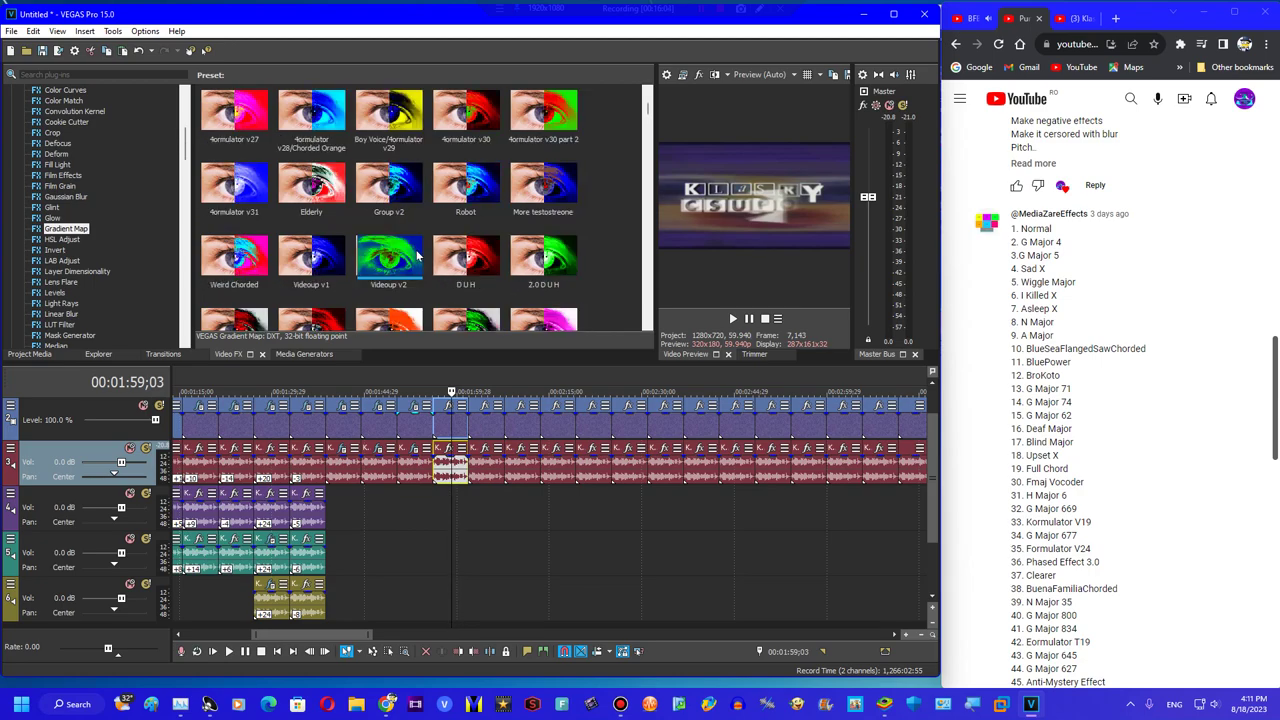
scroll(410, 250, "up", 3)
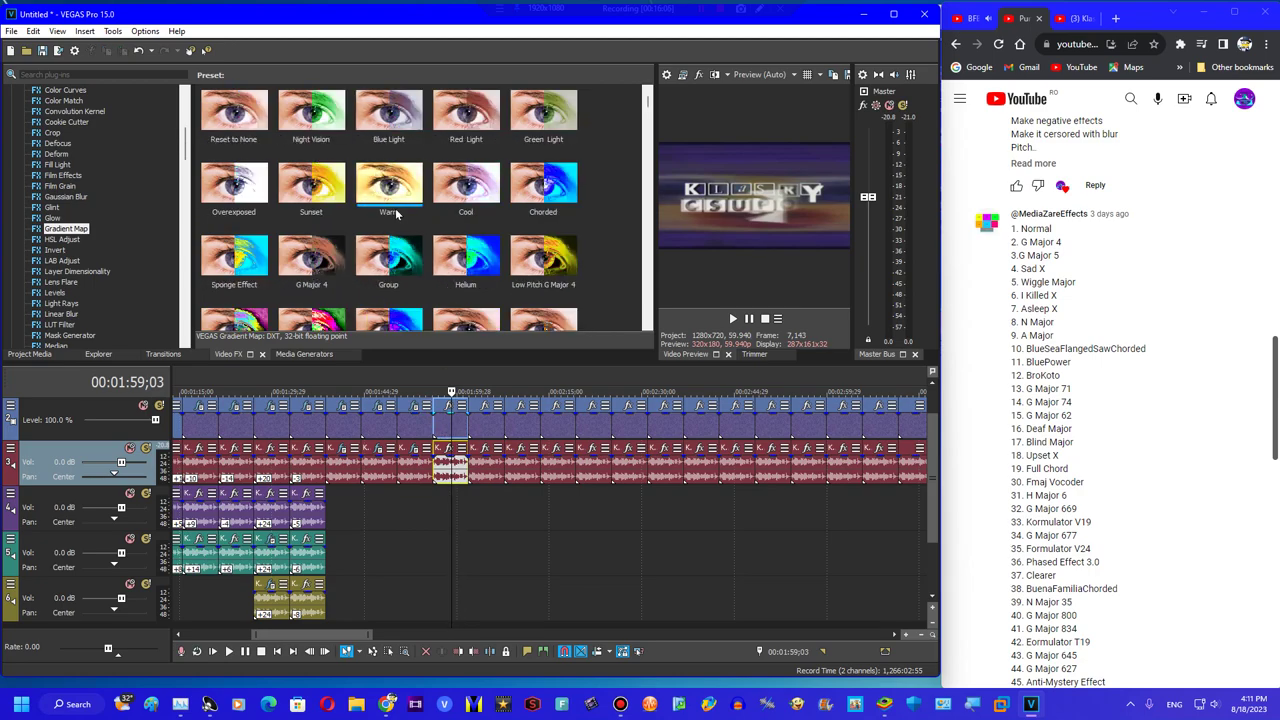
scroll(586, 277, "down", 1)
left_click_drag(533, 273, 456, 432)
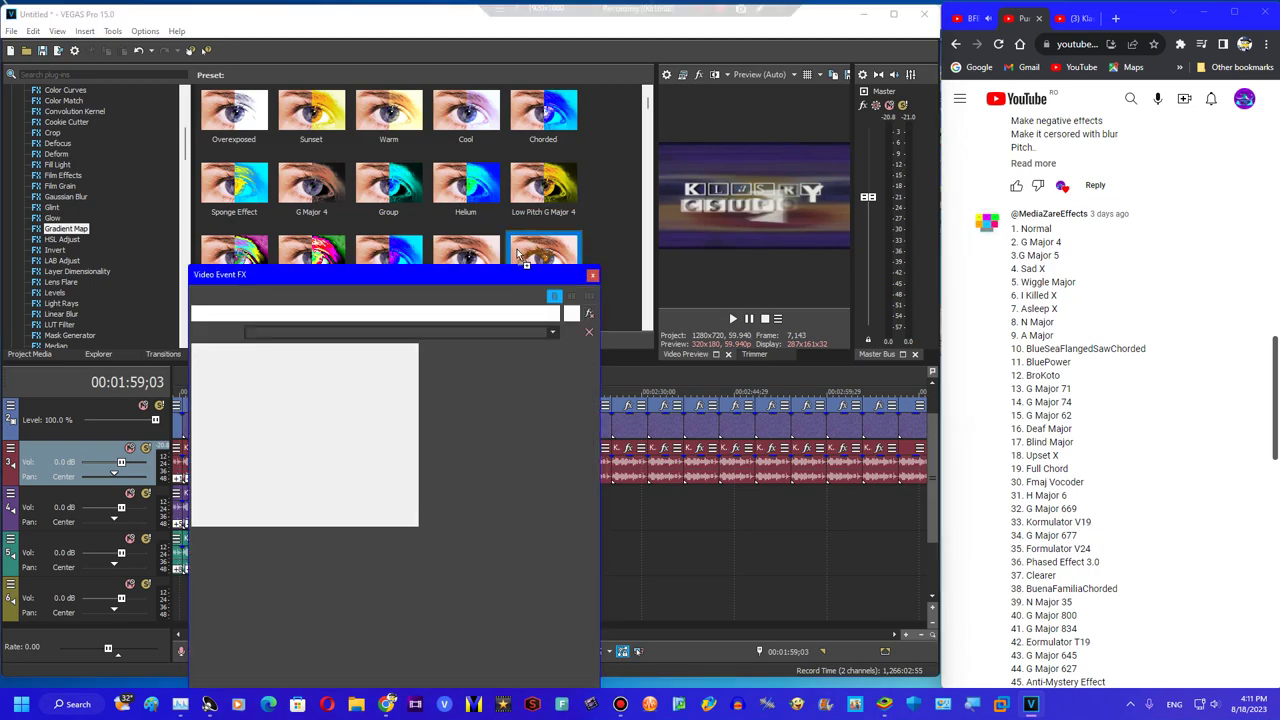
left_click(592, 275)
Add the audio event effect to the audio of the orange clip at about 1:57
right_click(446, 438)
left_click(486, 301)
scroll(273, 134, "up", 3)
left_click(569, 75)
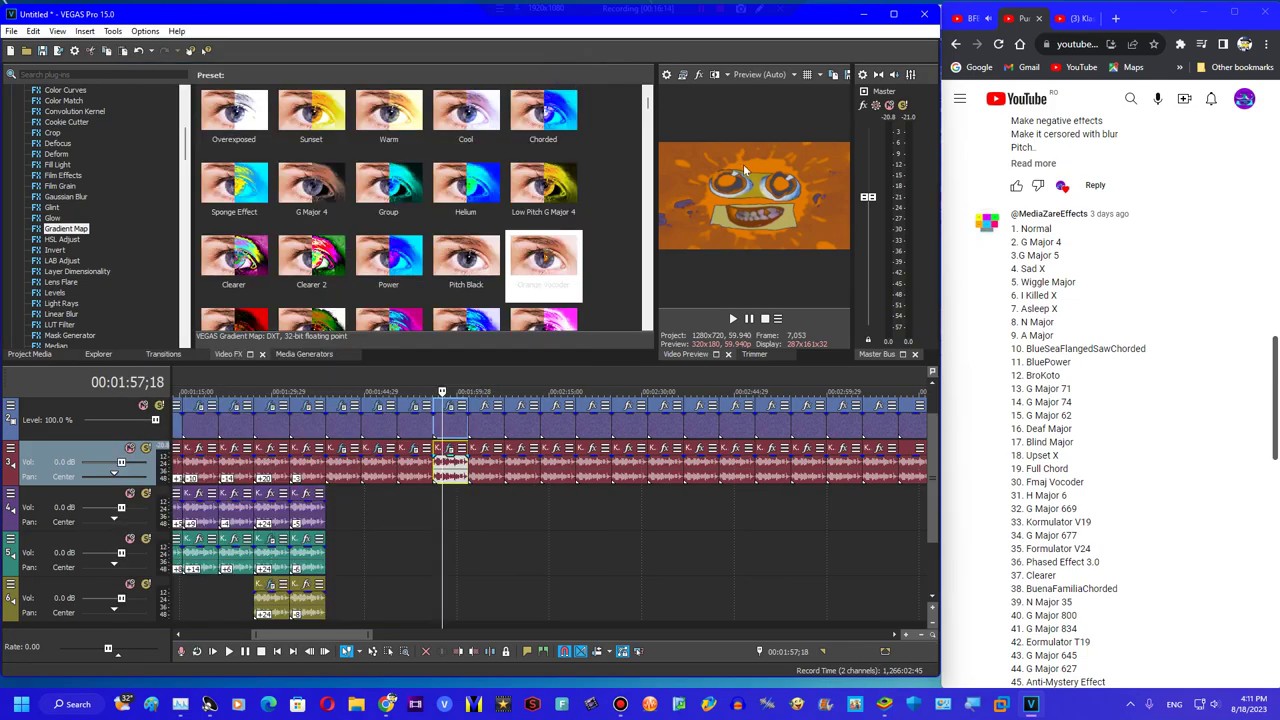
Expand the posted missed effects reply to read its full list
scroll(1070, 330, "down", 10)
scroll(1043, 340, "down", 1)
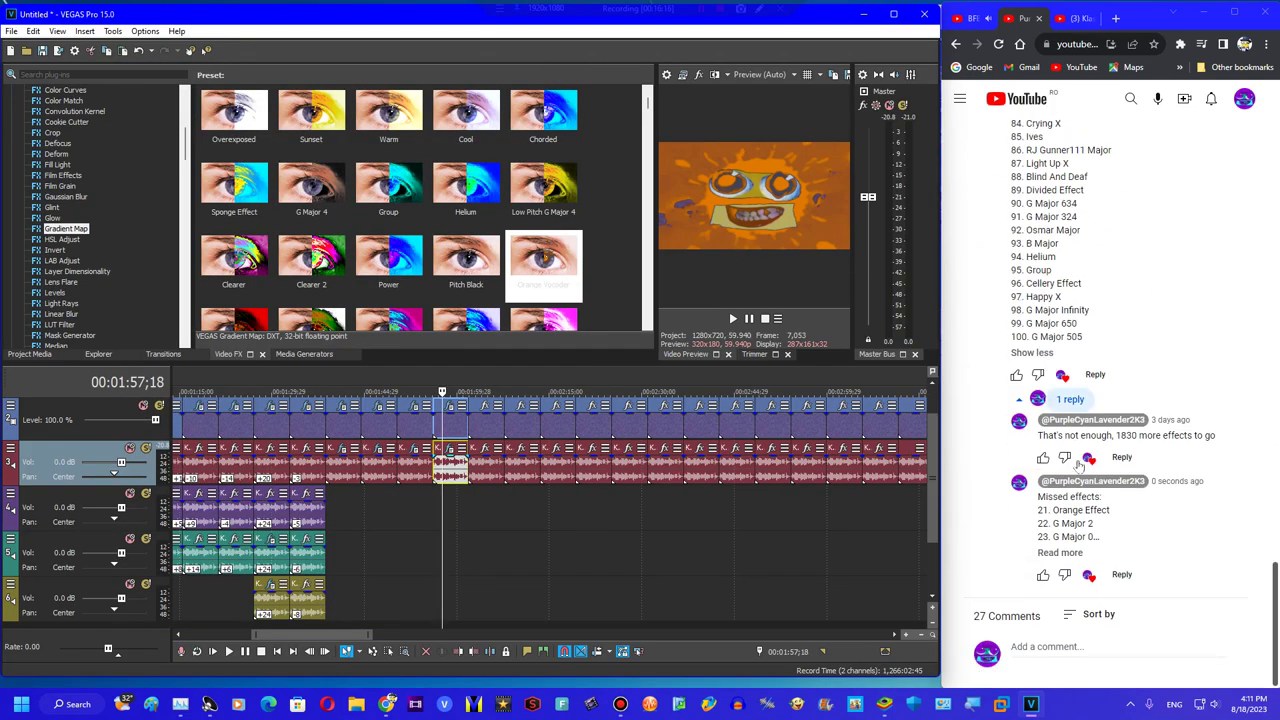
left_click(1059, 552)
Apply Invert with its default preset and Color Curves with the Blues and Yellows preset to the clip at about 2:04
left_click(484, 507)
left_click(60, 251)
left_click_drag(238, 115, 495, 425)
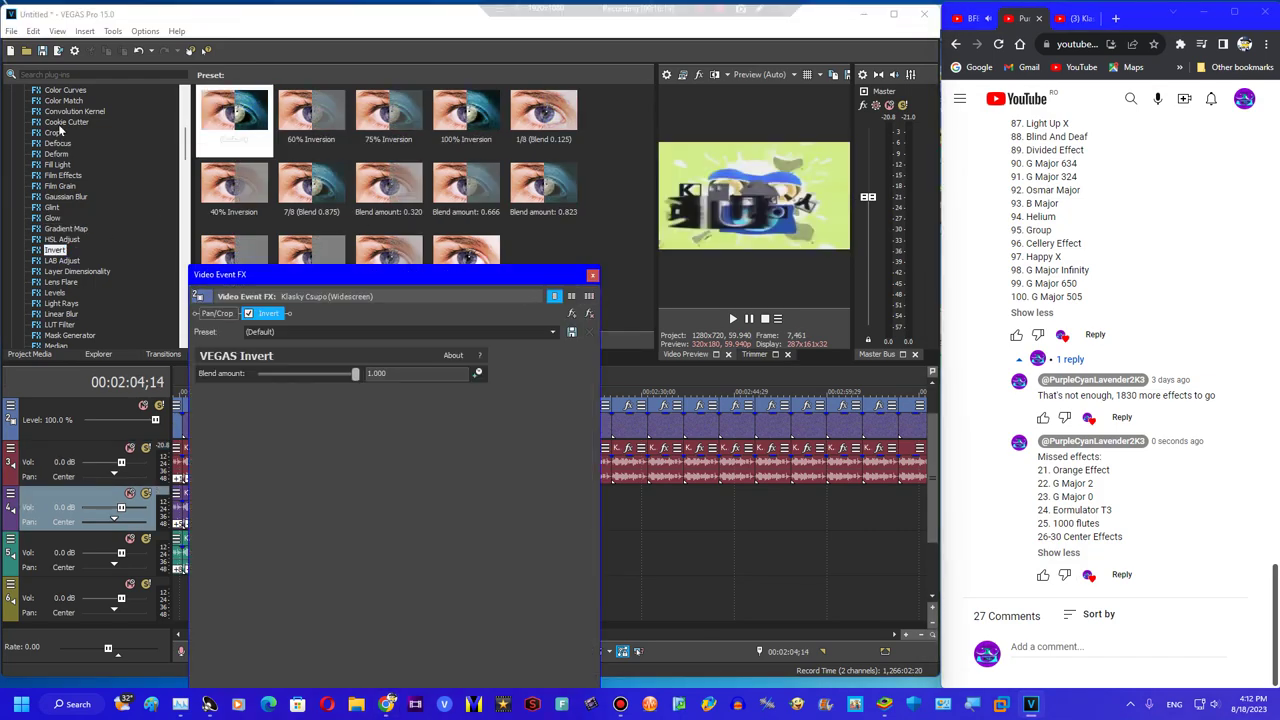
left_click(52, 92)
left_click_drag(295, 258, 328, 312)
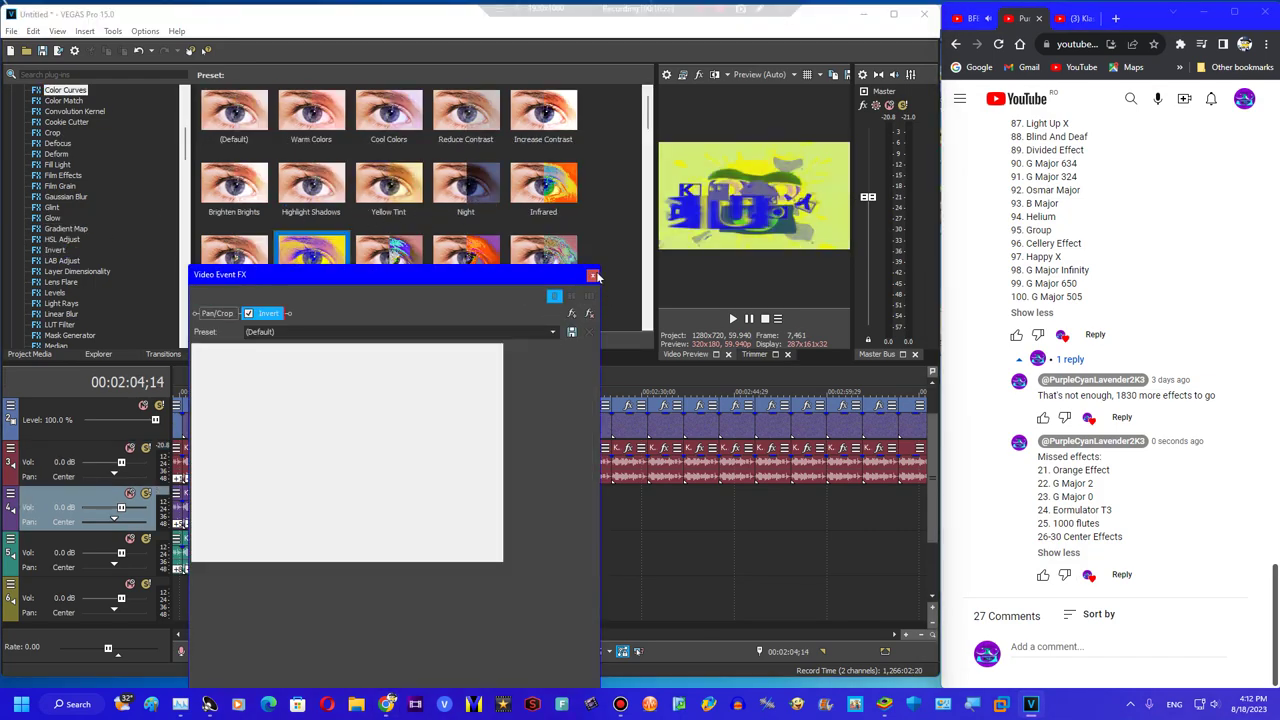
left_click(594, 276)
Raise the pitch of the audio at about 2:04 by 4 semitones and stack copies on the two audio tracks below
left_click(474, 476)
key("equal")
key("equal")
key("equal")
key("equal")
left_click_drag(487, 478, 488, 565)
left_click(505, 517)
left_click(483, 520)
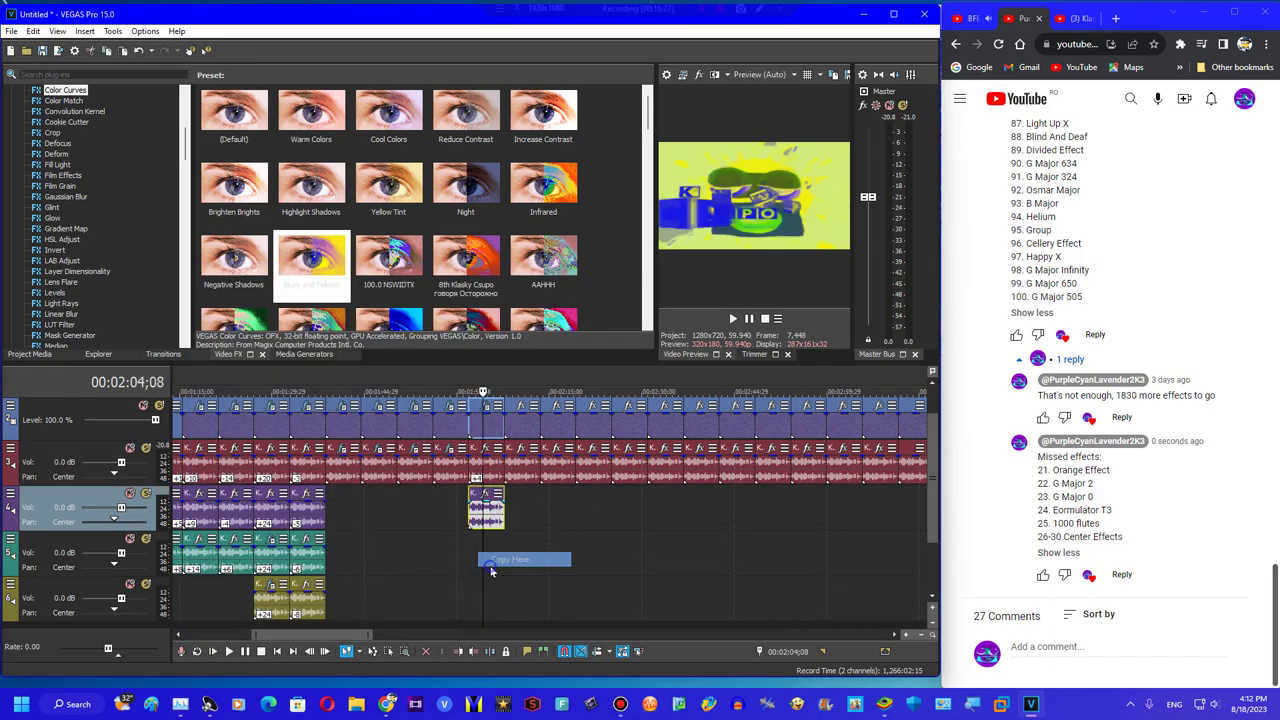
Apply Invert with its default preset and HSL Adjust with the Invert Color preset to the clip at about 2:10
left_click(522, 474)
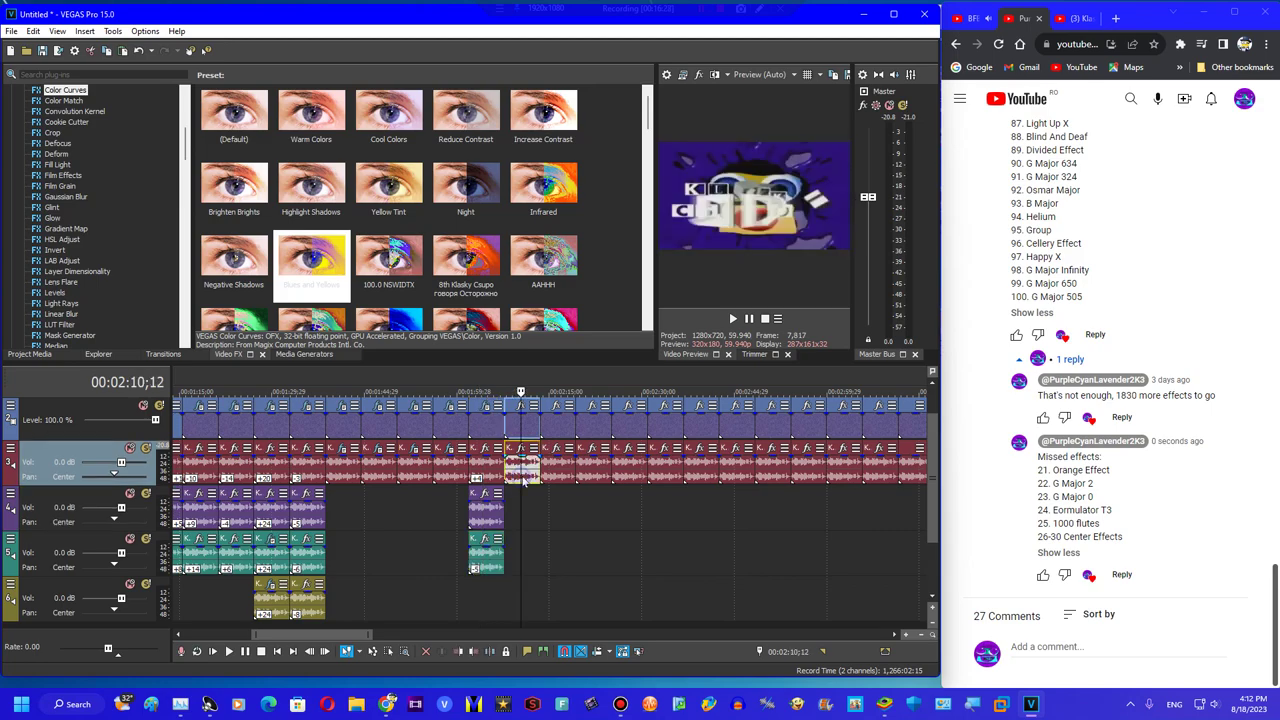
left_click(55, 250)
left_click_drag(234, 115, 519, 410)
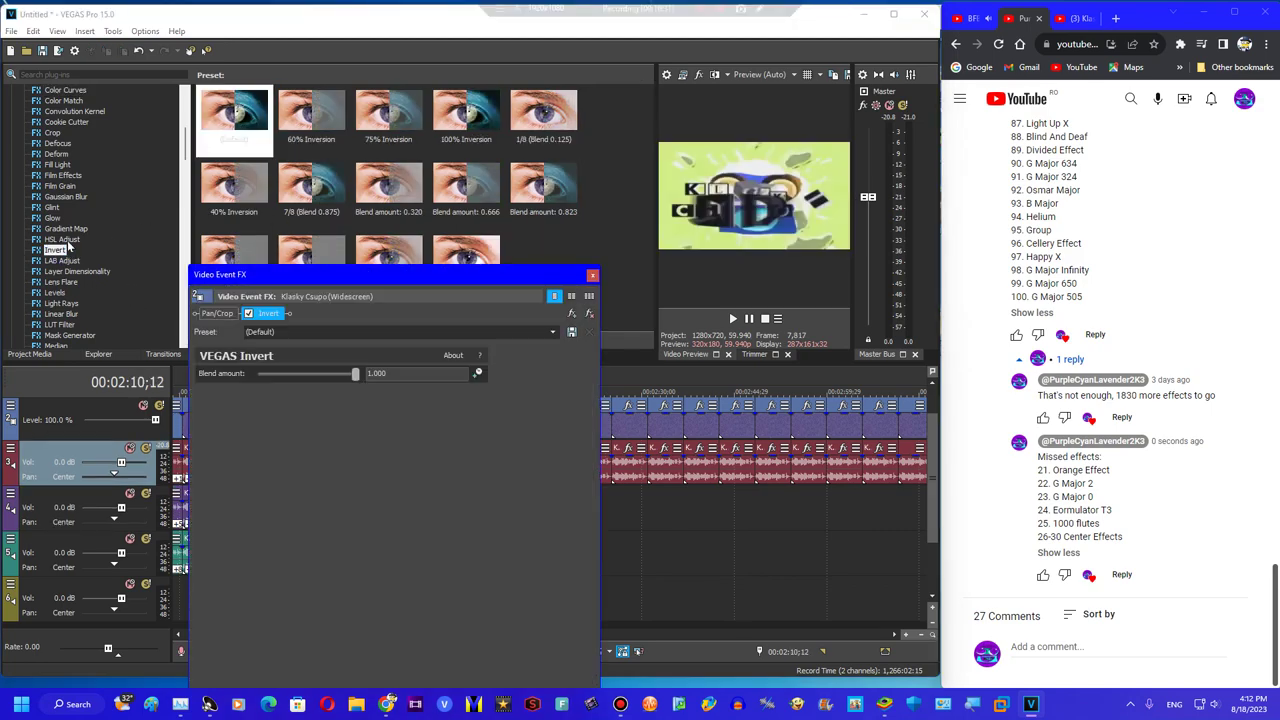
left_click(62, 240)
left_click_drag(389, 115, 395, 415)
Add Color Curves with the G Major 4 preset to the clip at about 2:10
left_click(65, 90)
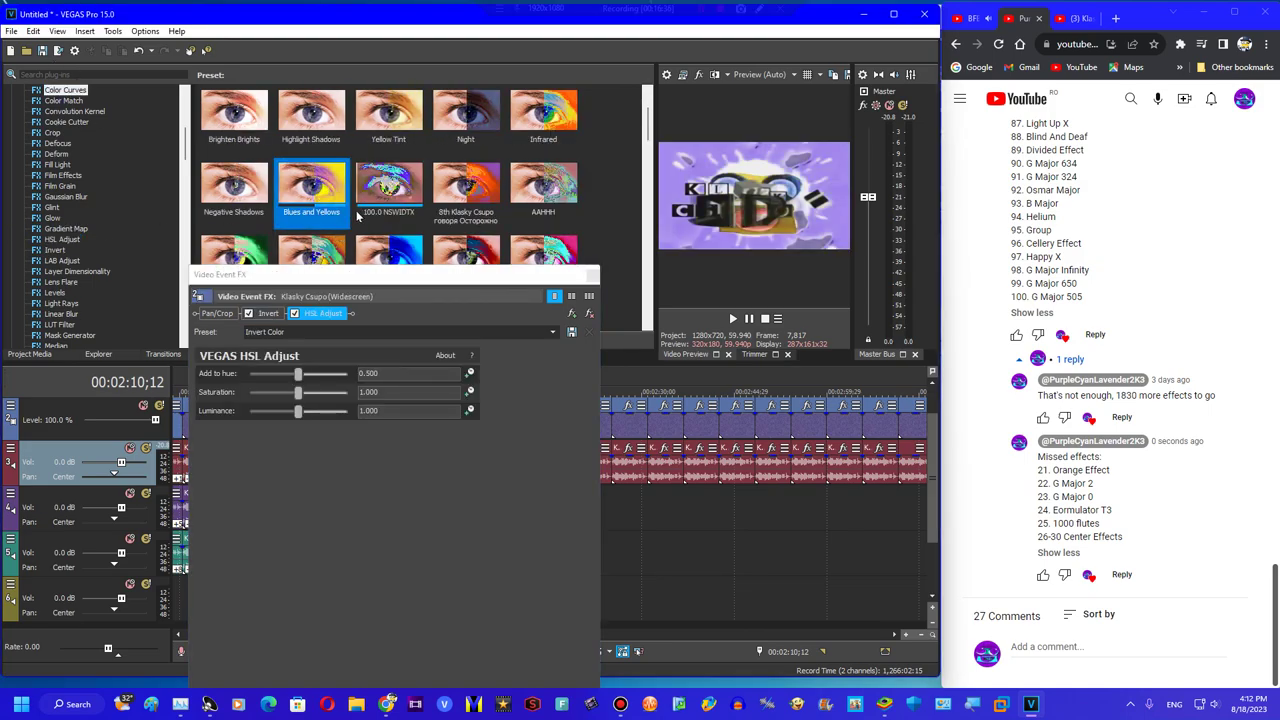
scroll(333, 207, "down", 5)
double_click(543, 185)
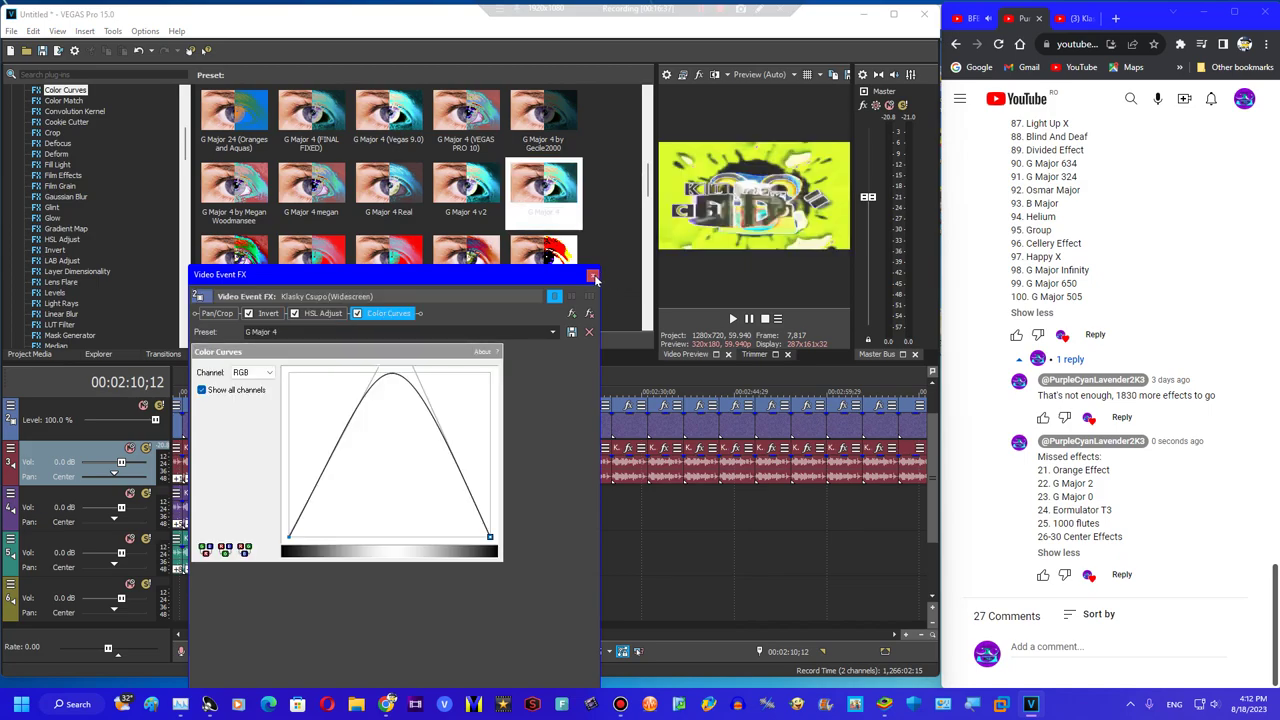
left_click(593, 275)
Copy the audio at about 2:10 onto the two tracks below and raise the lowest copy's pitch by 10 semitones
left_click_drag(515, 484, 513, 532)
key("=")
right_click(514, 531)
left_click(522, 543)
key("=")
key("=")
key("=")
key("=")
key("=")
key("=")
key("=")
key("=")
key("=")
key("=")
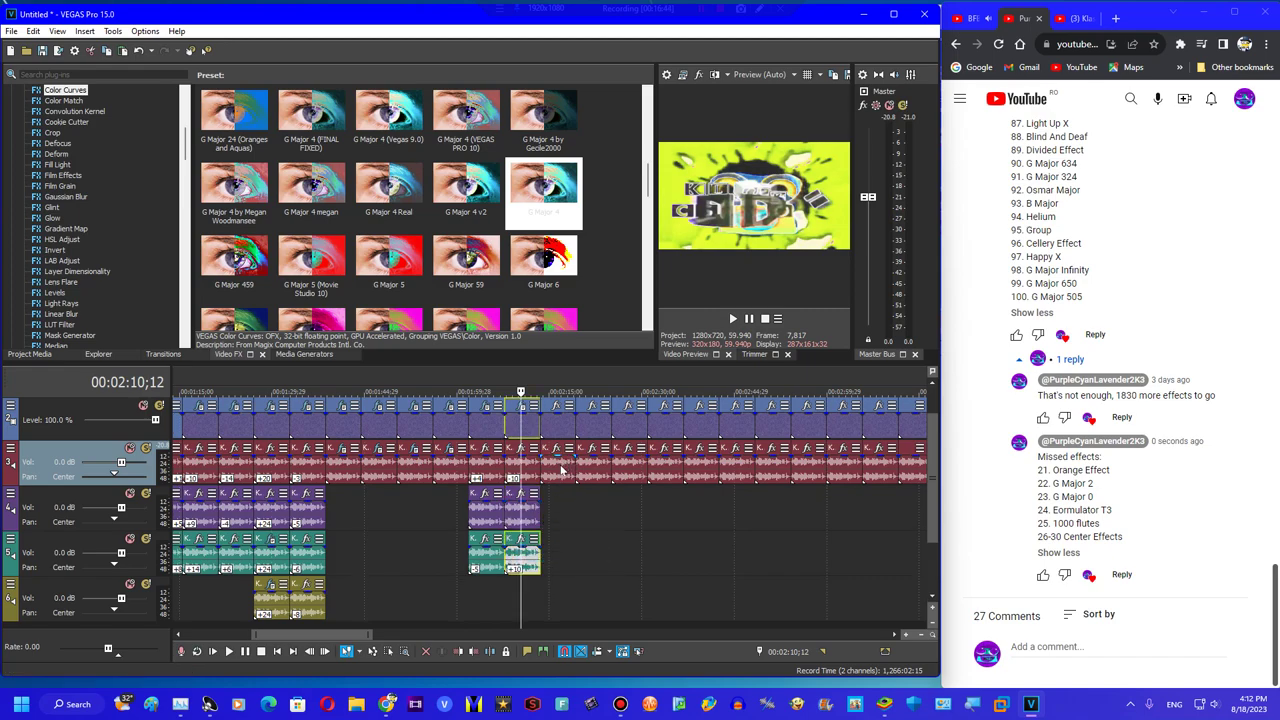
Select the clip at about 2:16 on the timeline
left_click(561, 468)
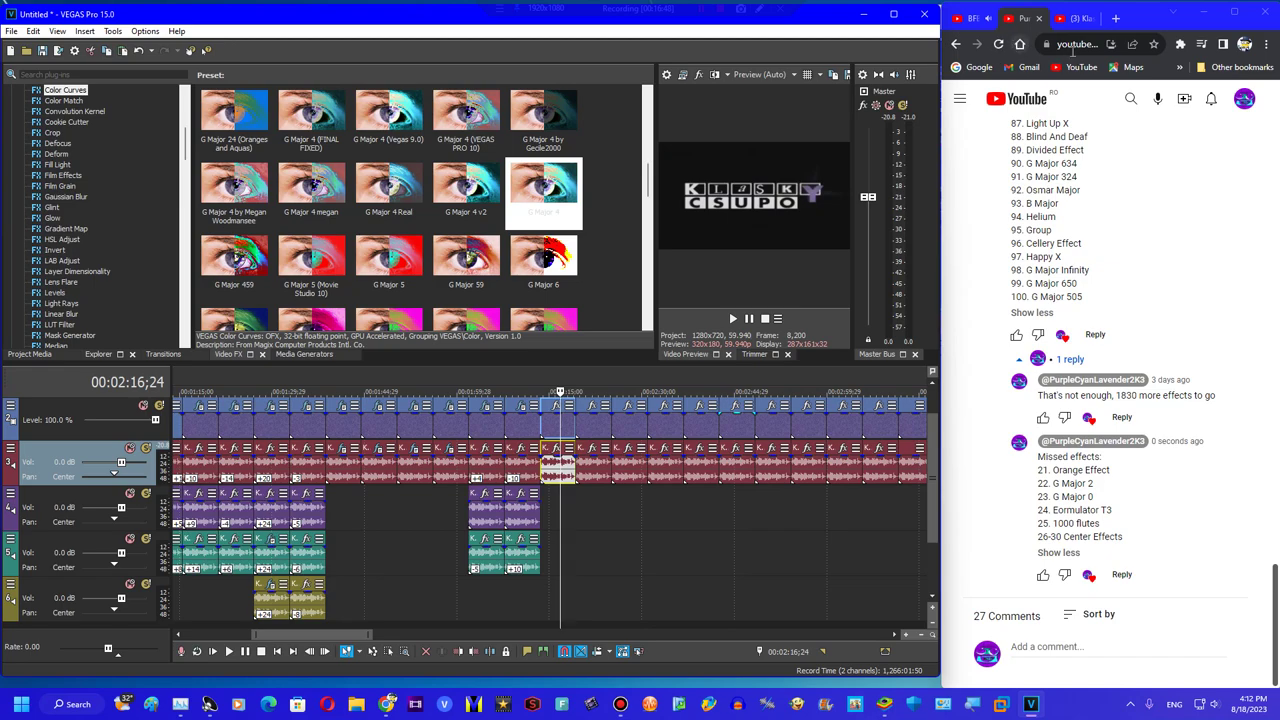
Search YouTube for exactly "eormulator t3" and open the full description of the Klasky Csupo in Eormulator T3 video
left_click(1132, 99)
left_click(1179, 99)
type("eormulatror t3")
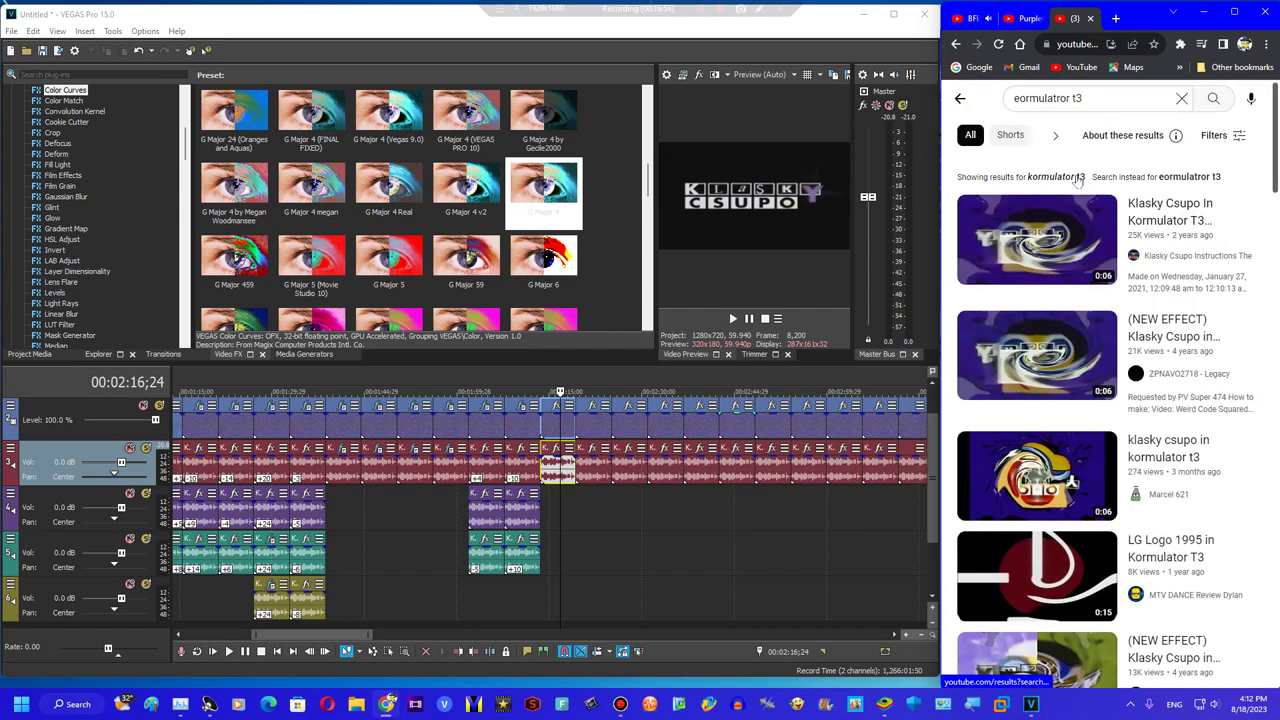
left_click(1067, 103)
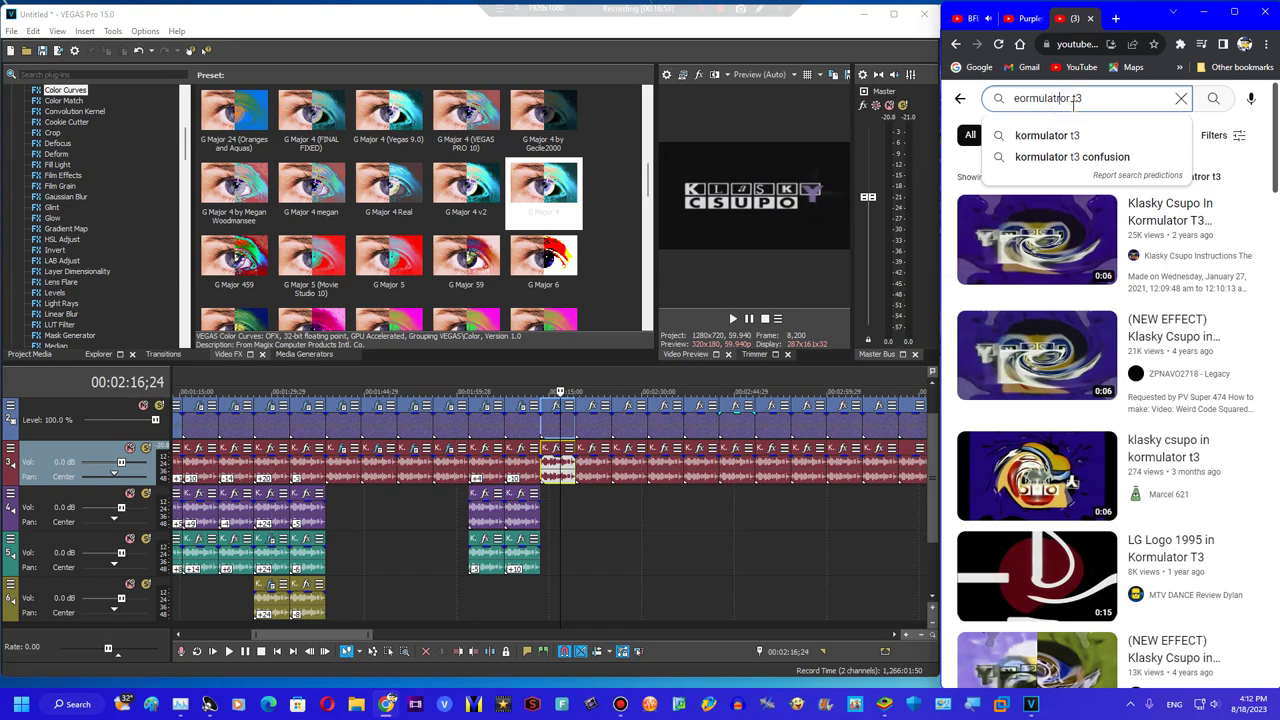
left_click(1040, 122)
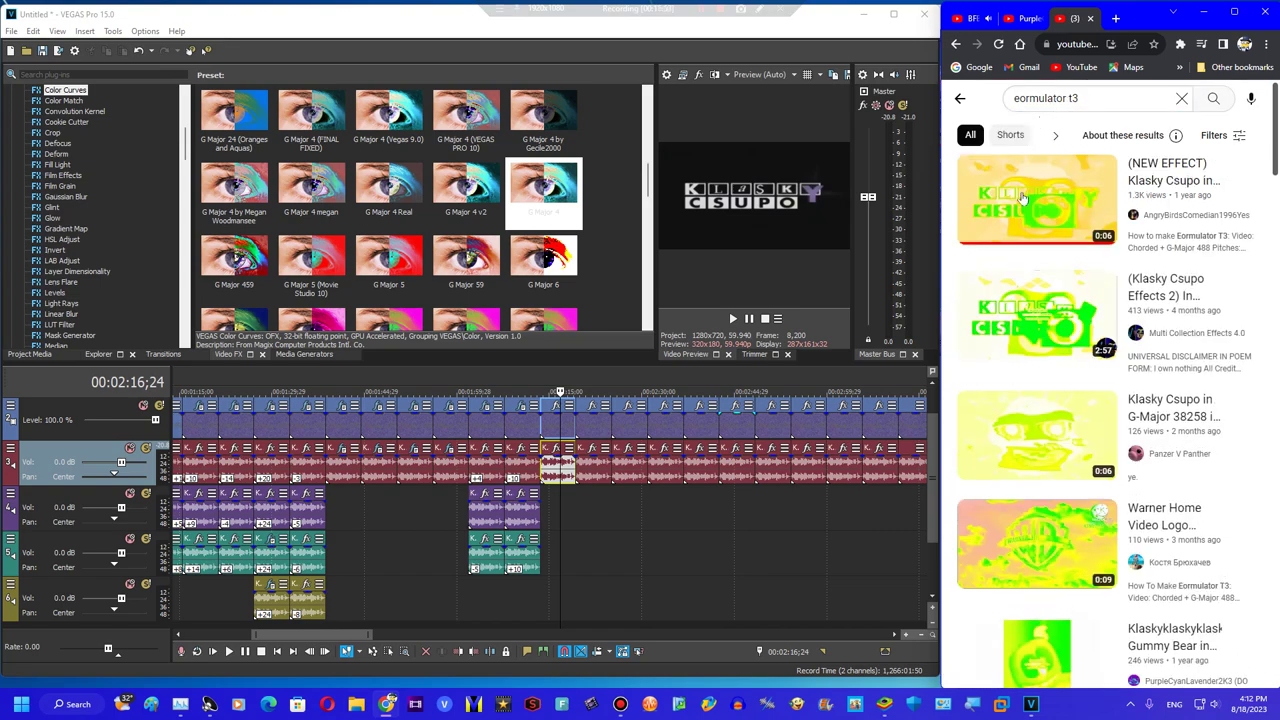
left_click(1037, 200)
left_click(1036, 580)
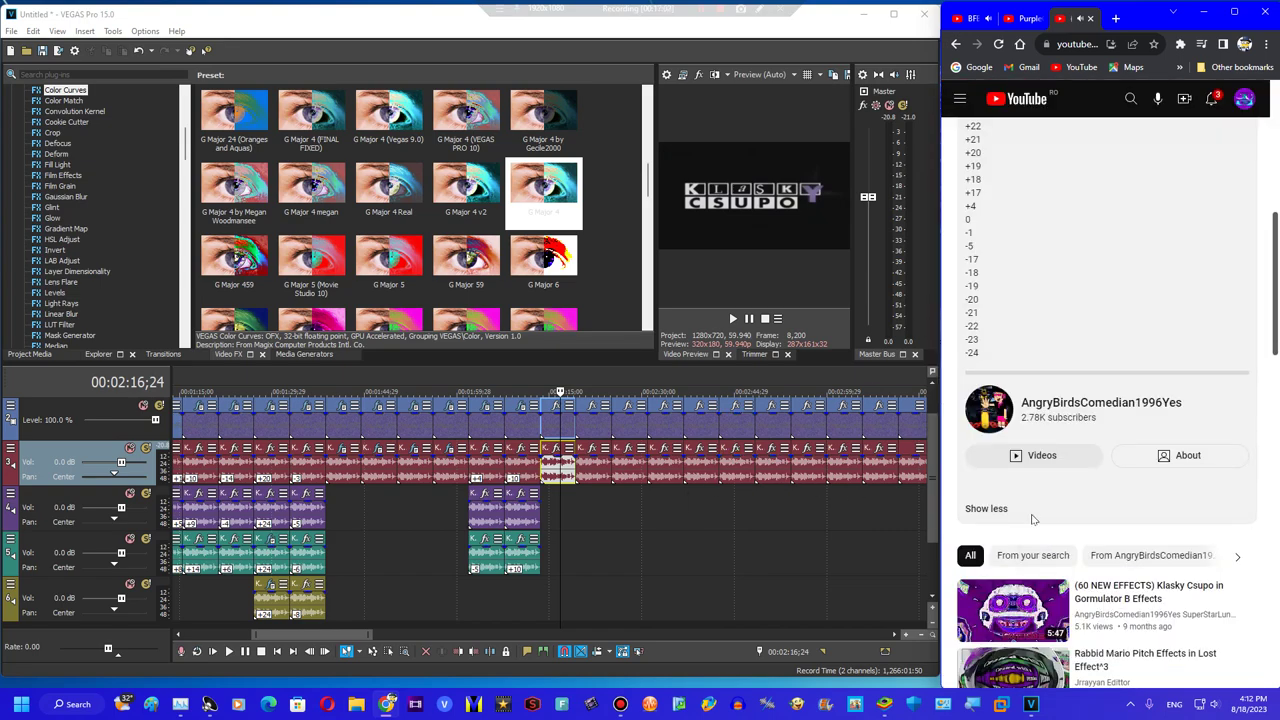
Apply the Gradient Map effect with the Chorded preset to the Klasky Csupo video clip at 00:02:15
left_click(550, 518)
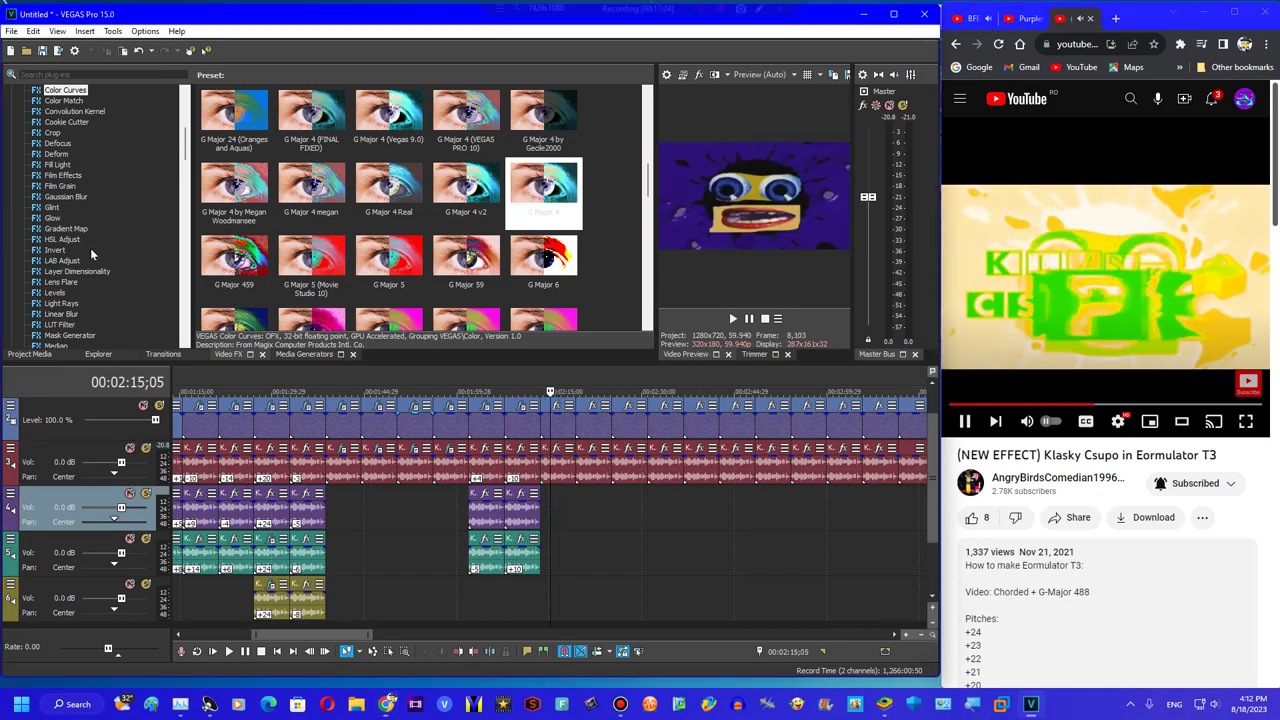
left_click(66, 228)
left_click_drag(543, 185, 565, 284)
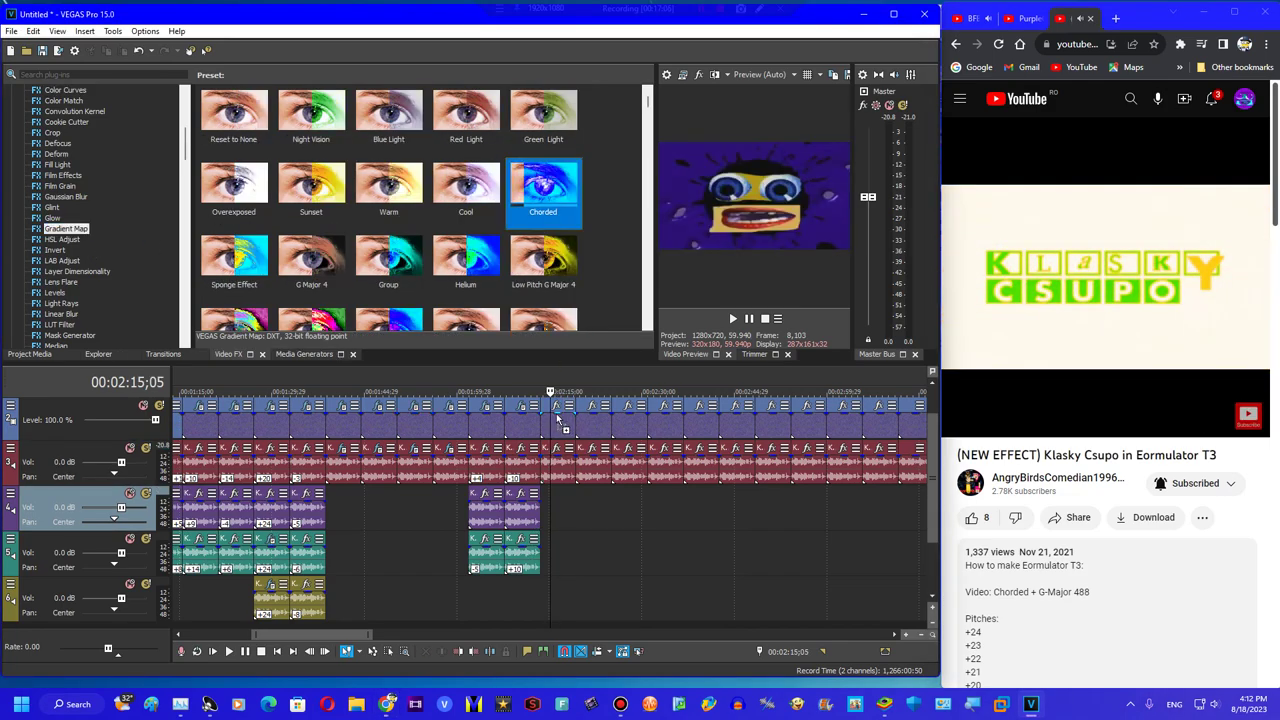
left_click_drag(565, 425, 565, 425)
Add the Channel Blend effect with the RGB to BGR preset to the same clip
left_click(55, 250)
scroll(86, 253, "up", 3)
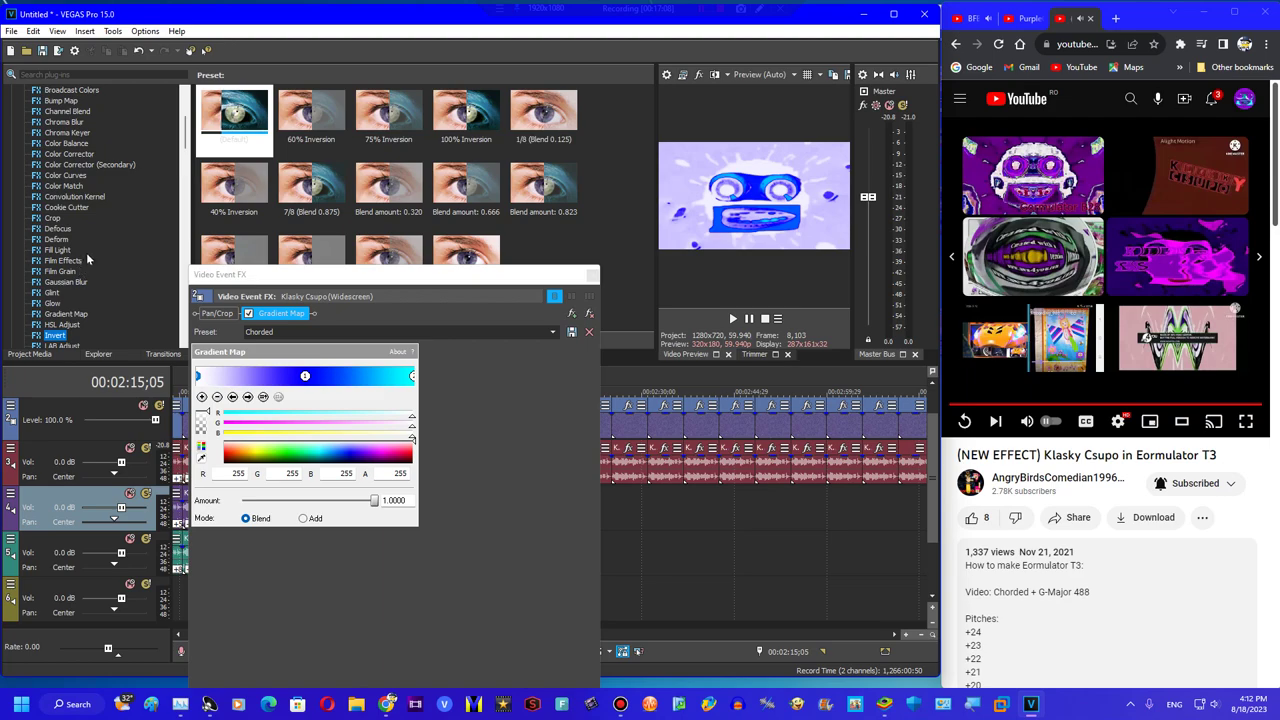
left_click(68, 111)
left_click_drag(466, 186, 390, 494)
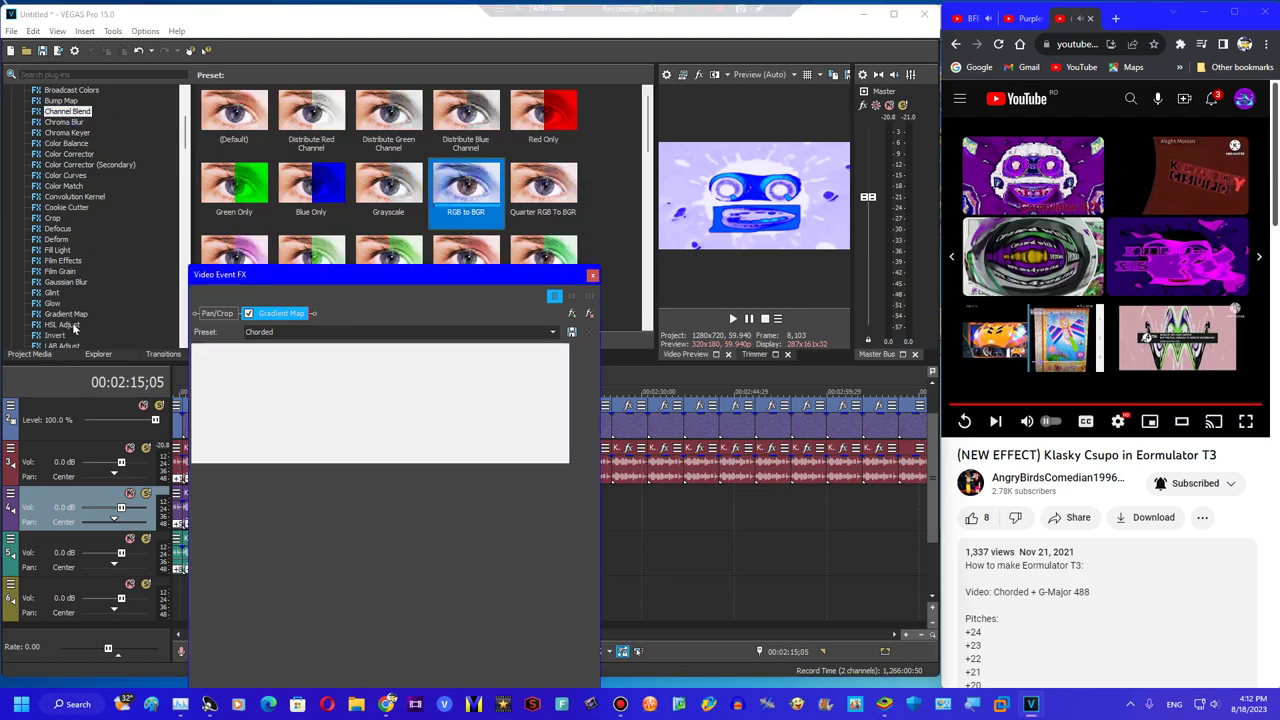
Add HSL Adjust with the Invert Color preset to the clip and set Add to hue to 0.2
left_click(65, 325)
left_click_drag(389, 112, 405, 305)
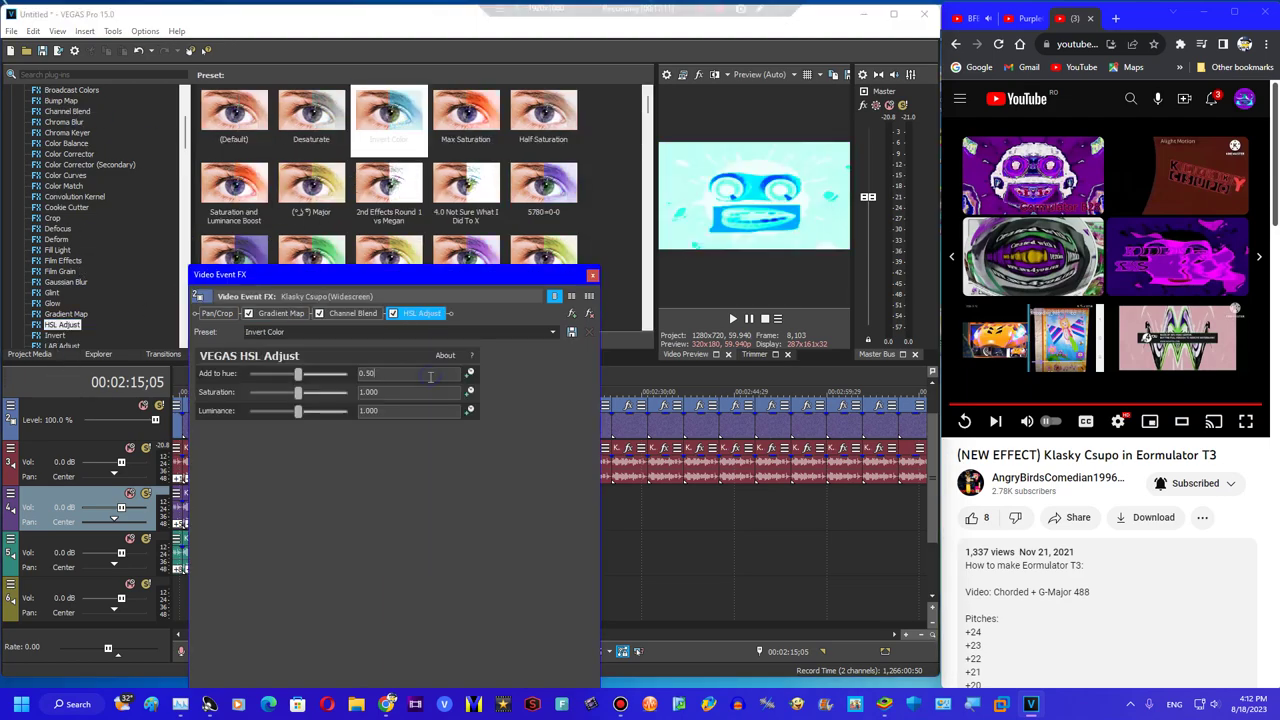
key("Return")
Replay the reference video for comparison and set the HSL Adjust Add to hue value to 0.15
left_click(965, 421)
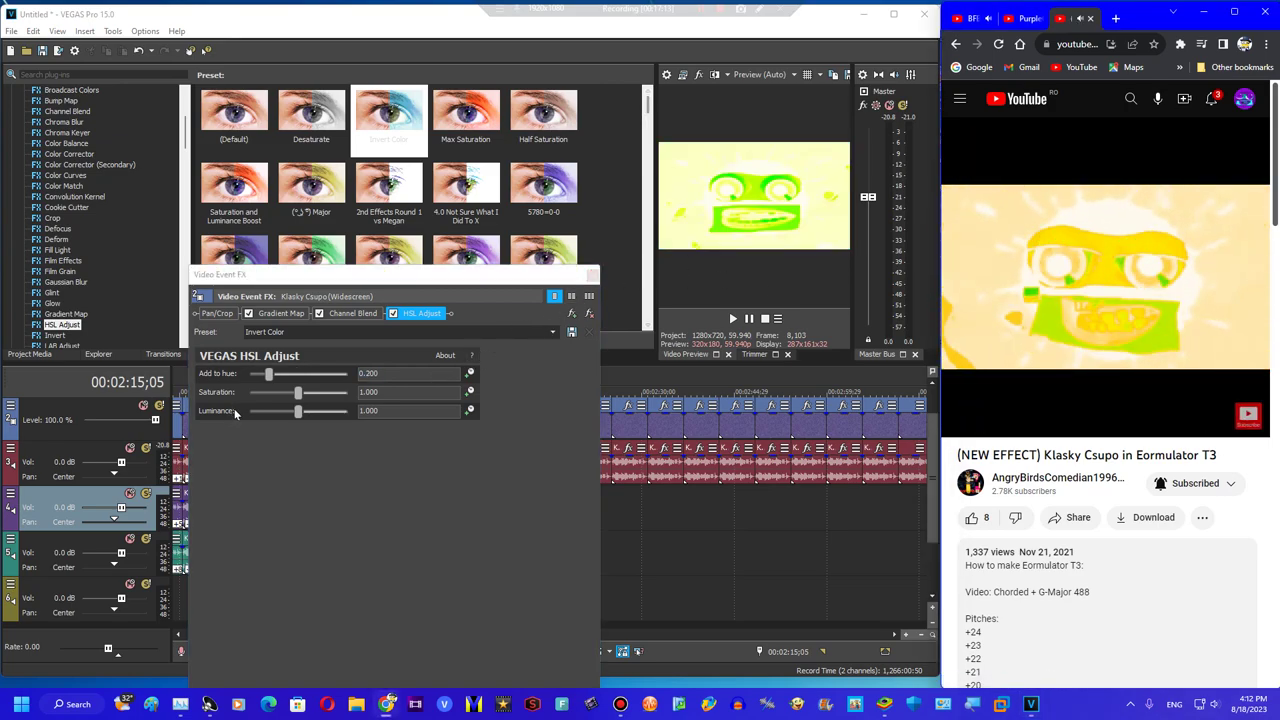
left_click(389, 373)
type("0.15")
key("Return")
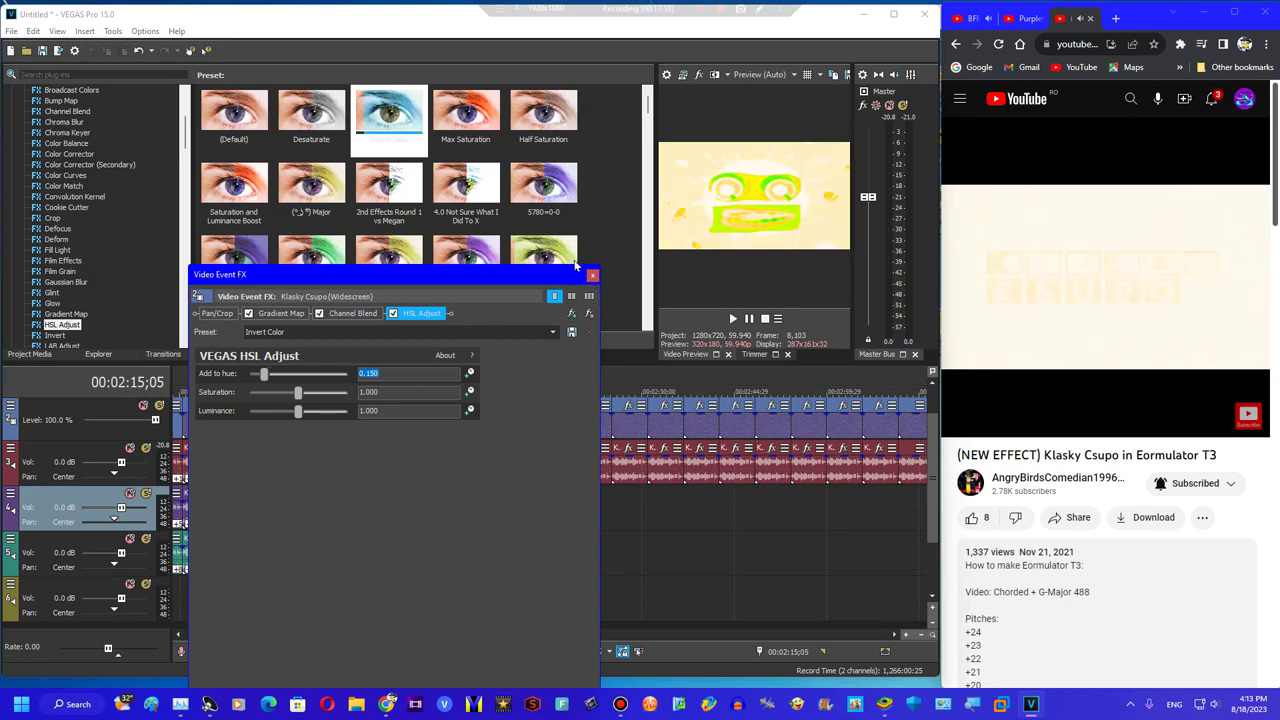
left_click(592, 274)
Pitch the clip's audio to -24 semitones and stack copies on the tracks below, each one semitone higher, starting at -23
scroll(1068, 445, "down", 5)
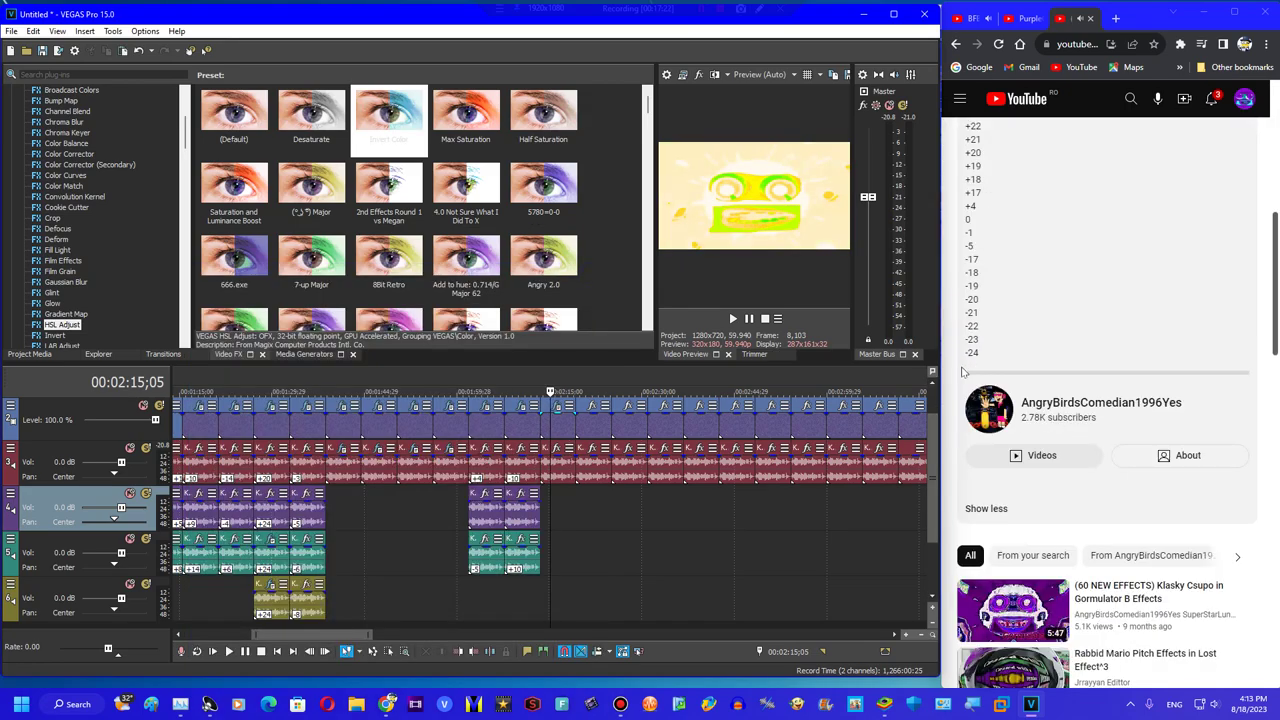
left_click(558, 480)
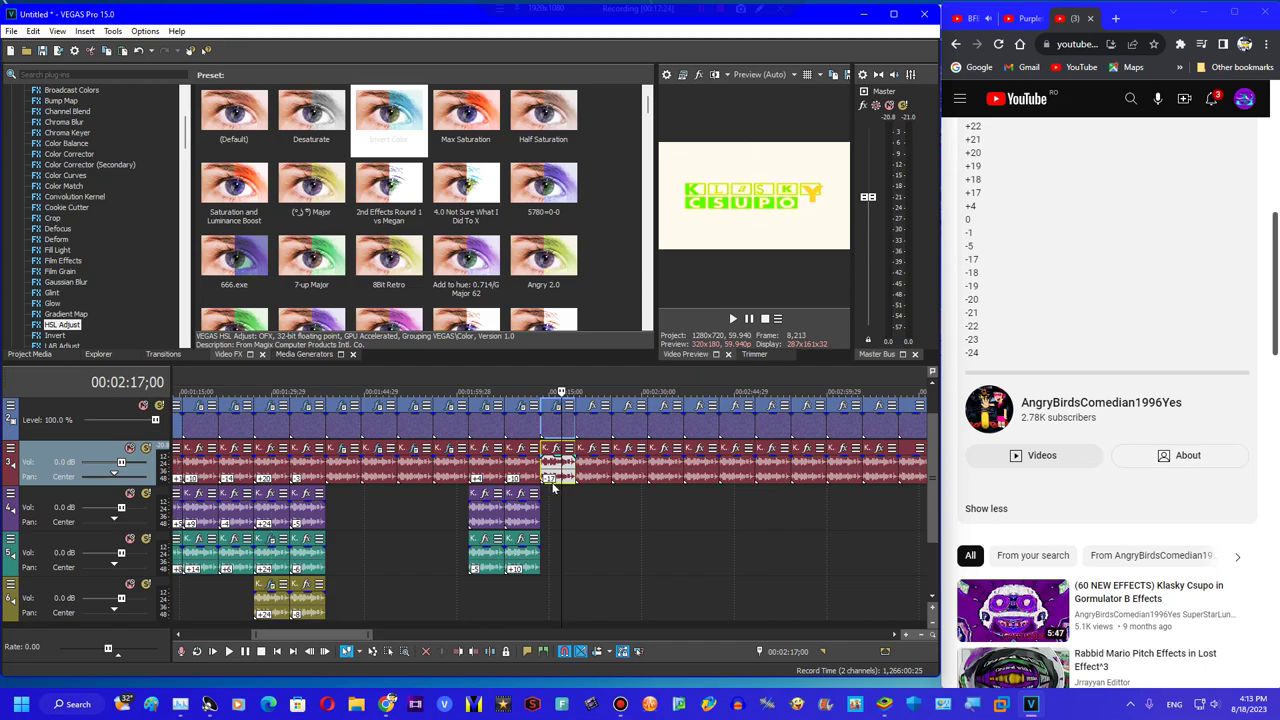
left_click(560, 522)
left_click_drag(552, 481, 557, 658)
key("=")
left_click(560, 562)
key("=")
left_click(582, 609)
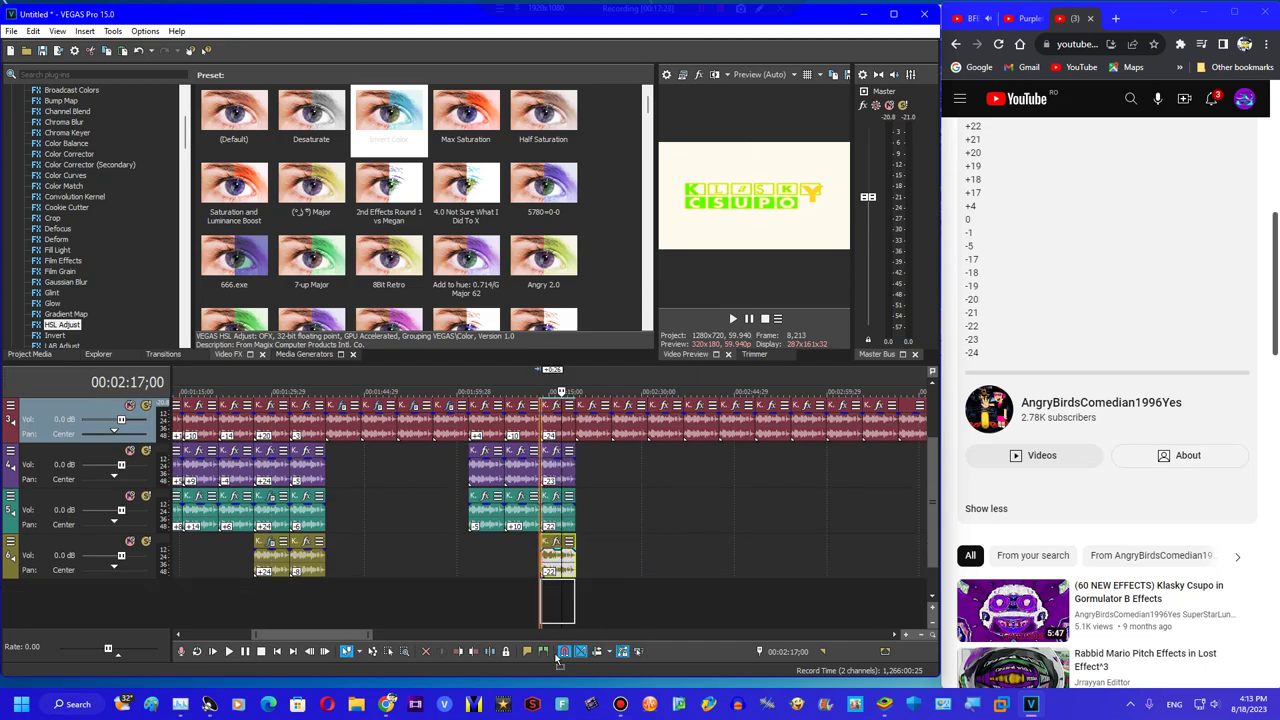
Continue stacking audio copies down to track 11, pitching tracks 7 to 10 at -20, -19, -18 and -17
left_click_drag(551, 590, 553, 621)
left_click(582, 612)
left_click(553, 614)
key("equal")
left_click(557, 639)
key("equal")
left_click(561, 641)
key("equal")
left_click(585, 576)
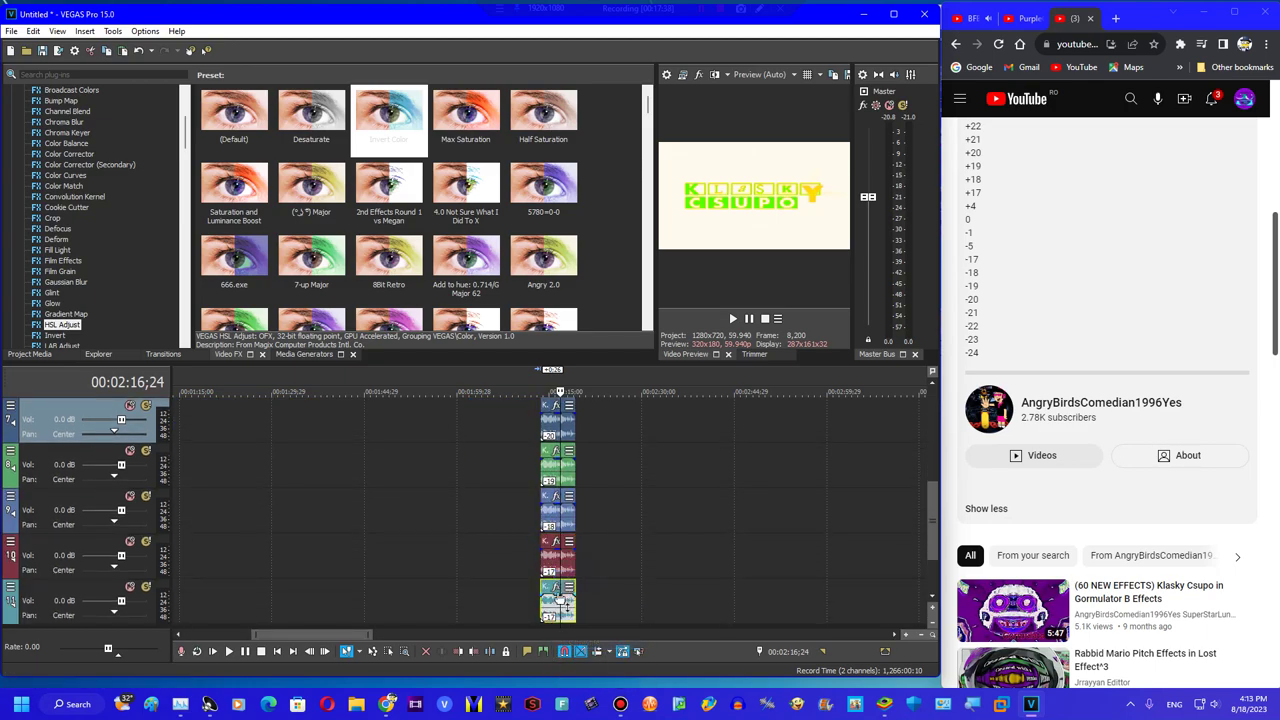
Pitch the track 11 audio to -5 and stack copies on tracks 12 to 14 at -1, 0 and +4
left_click(558, 609)
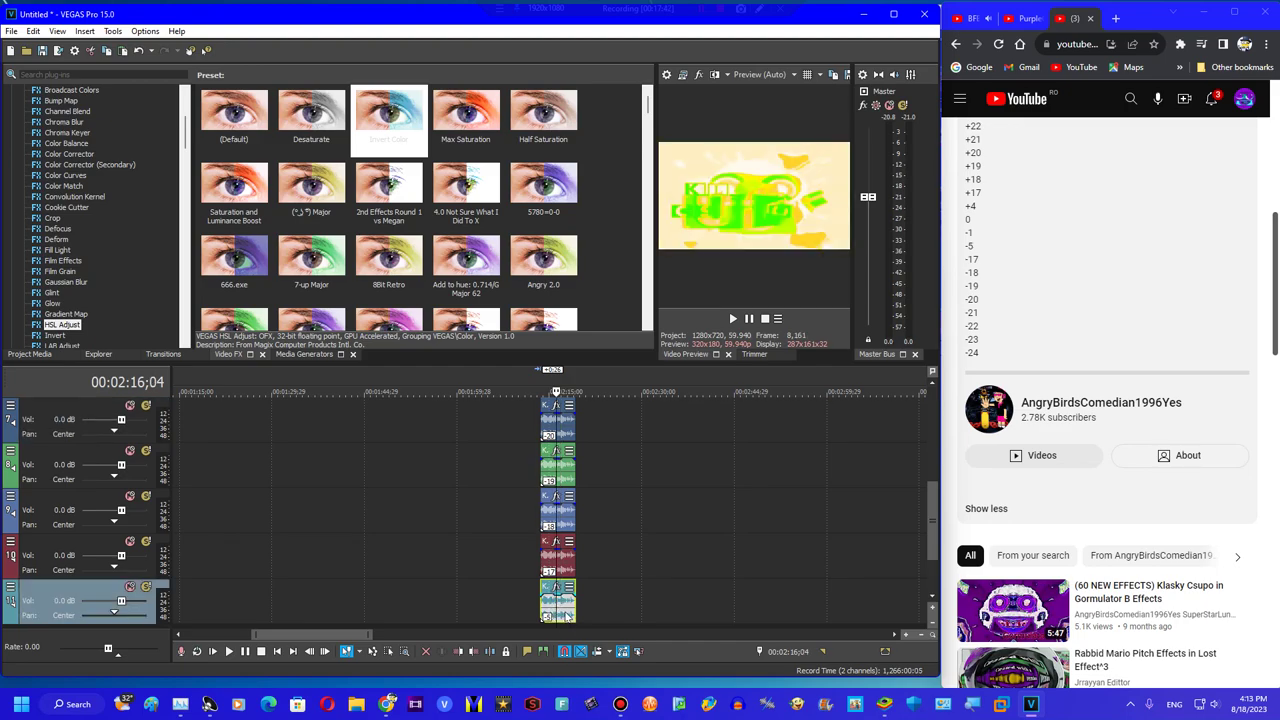
left_click_drag(568, 616, 574, 635)
left_click(573, 637)
left_click(599, 583)
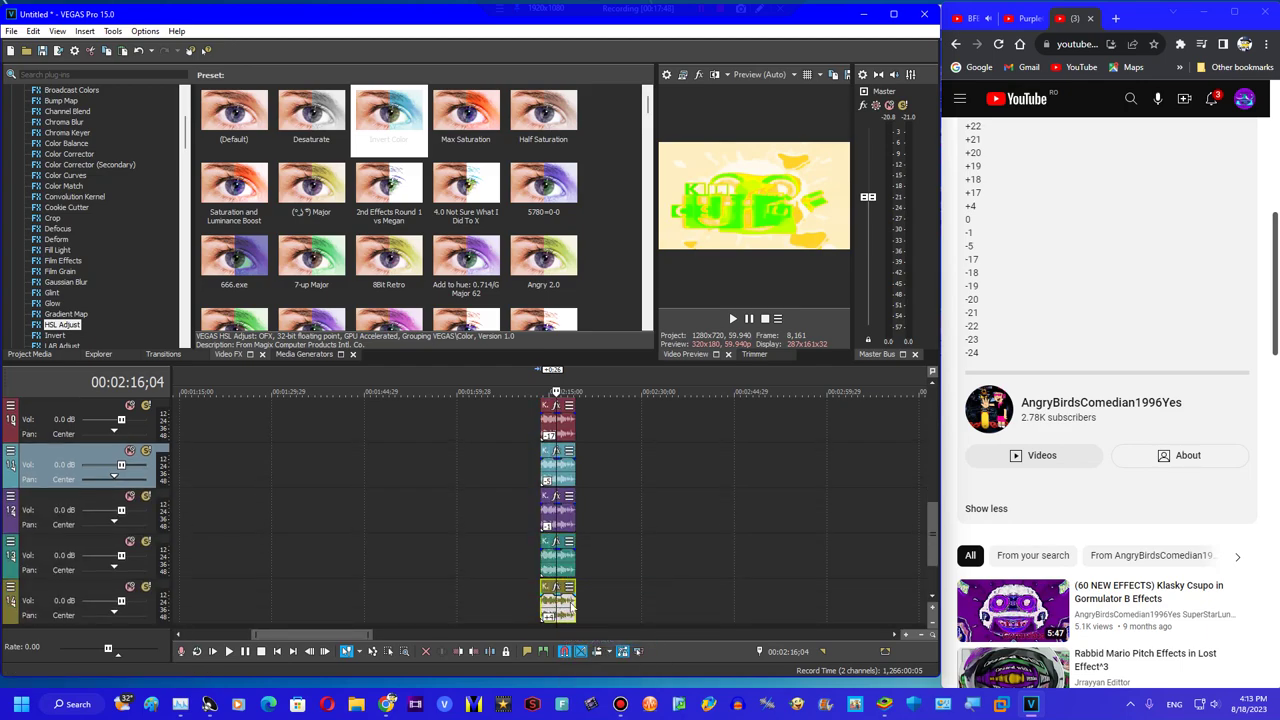
Copy the clip's audio events from tracks 3 to 10 onto new tracks below track 14, and delete the extra copied video track
left_click(568, 422)
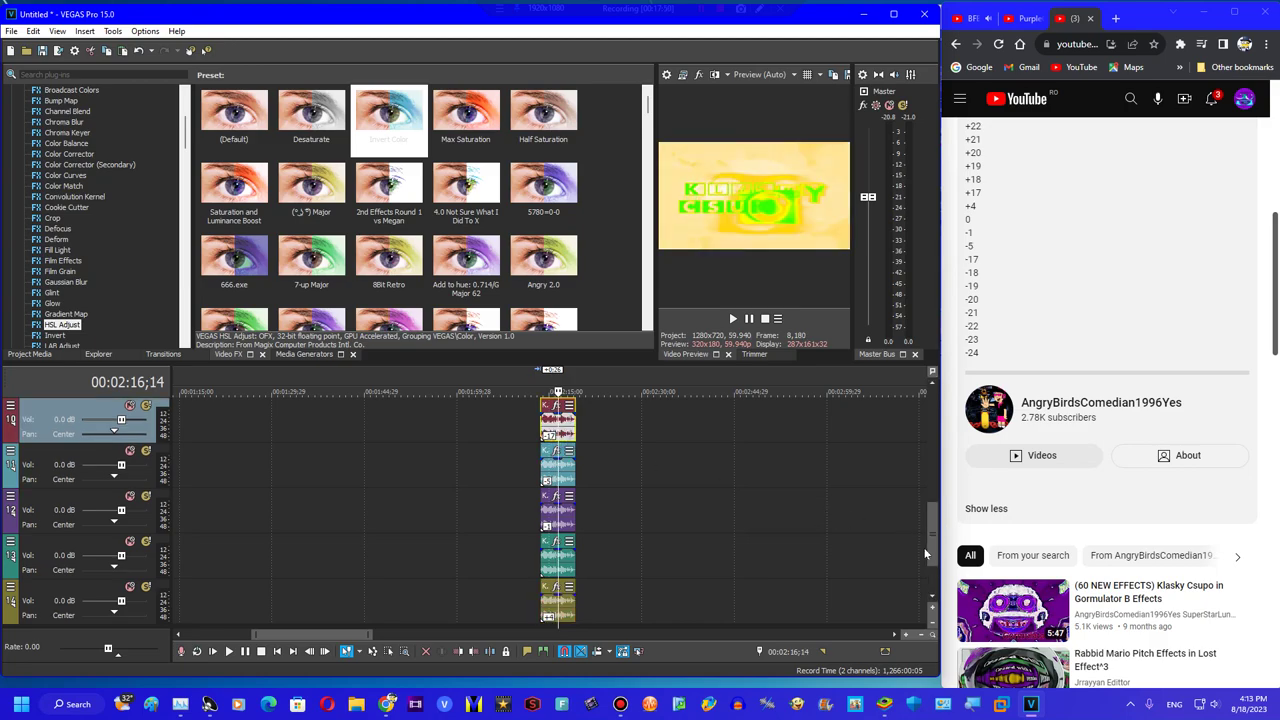
scroll(926, 553, "up", 8)
left_click(549, 521)
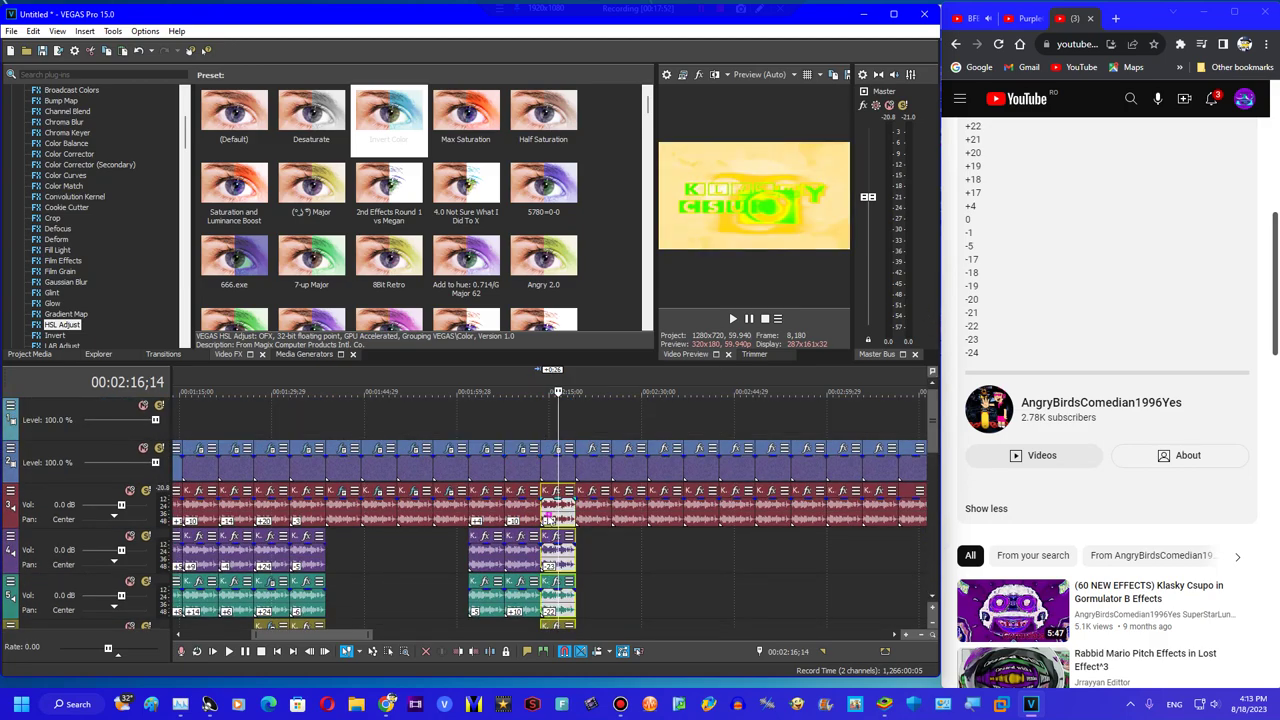
scroll(562, 670, "down", 5)
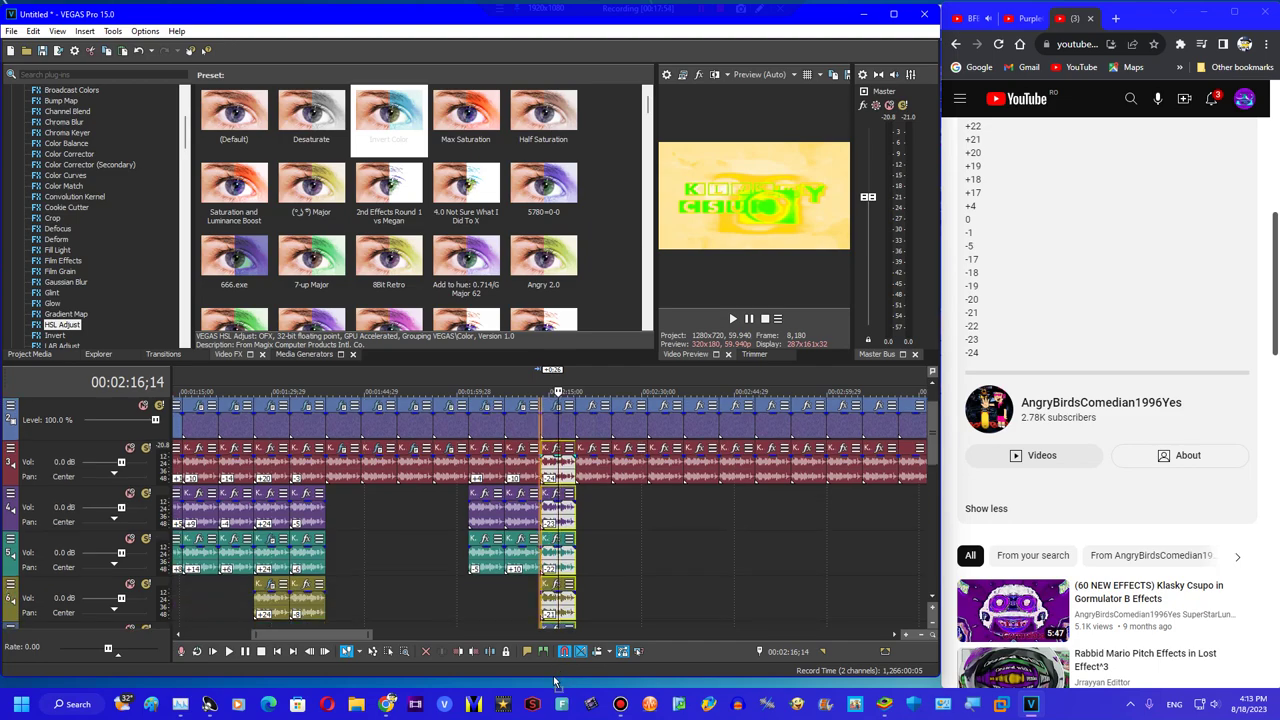
scroll(570, 681, "down", 4)
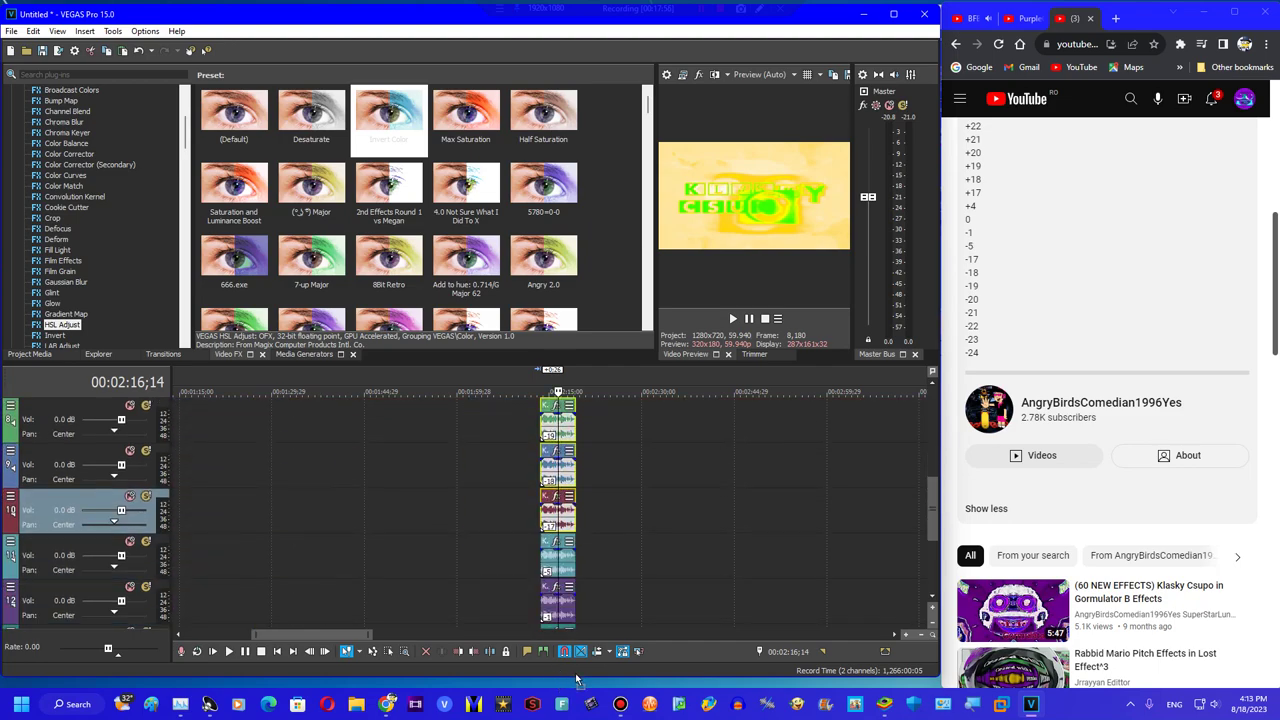
left_click_drag(555, 682, 555, 608)
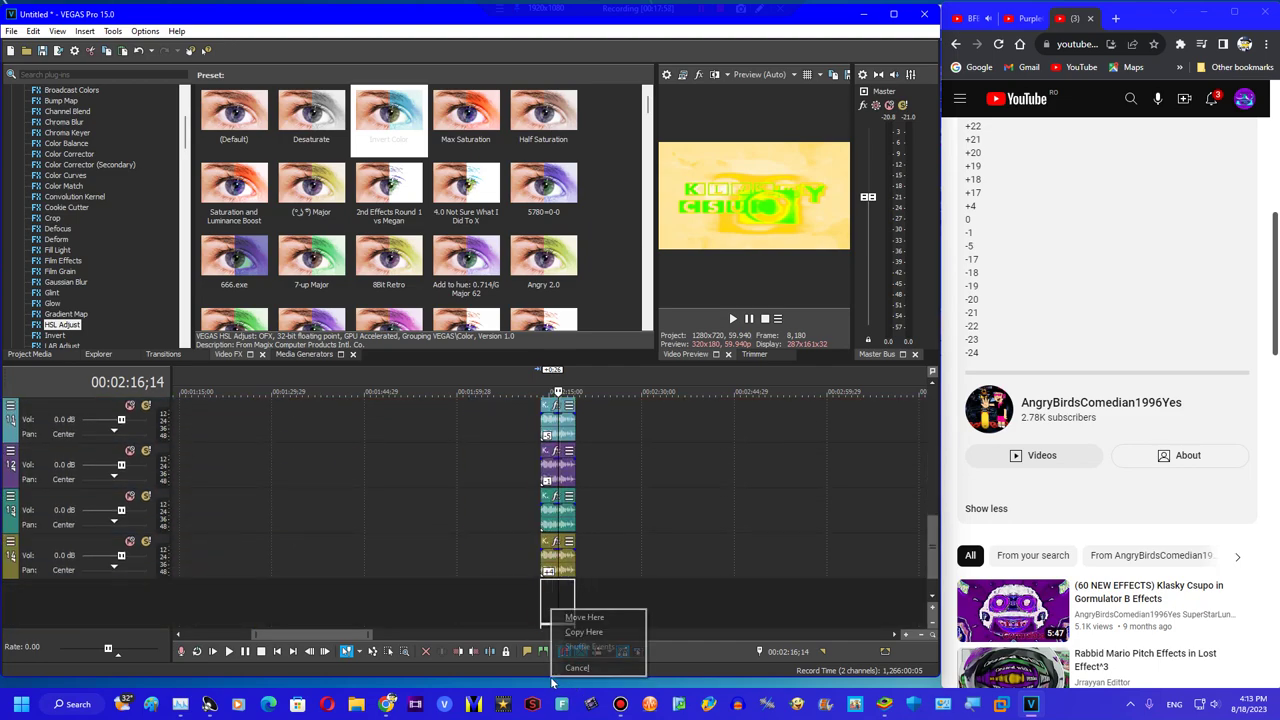
left_click(575, 620)
right_click(588, 607)
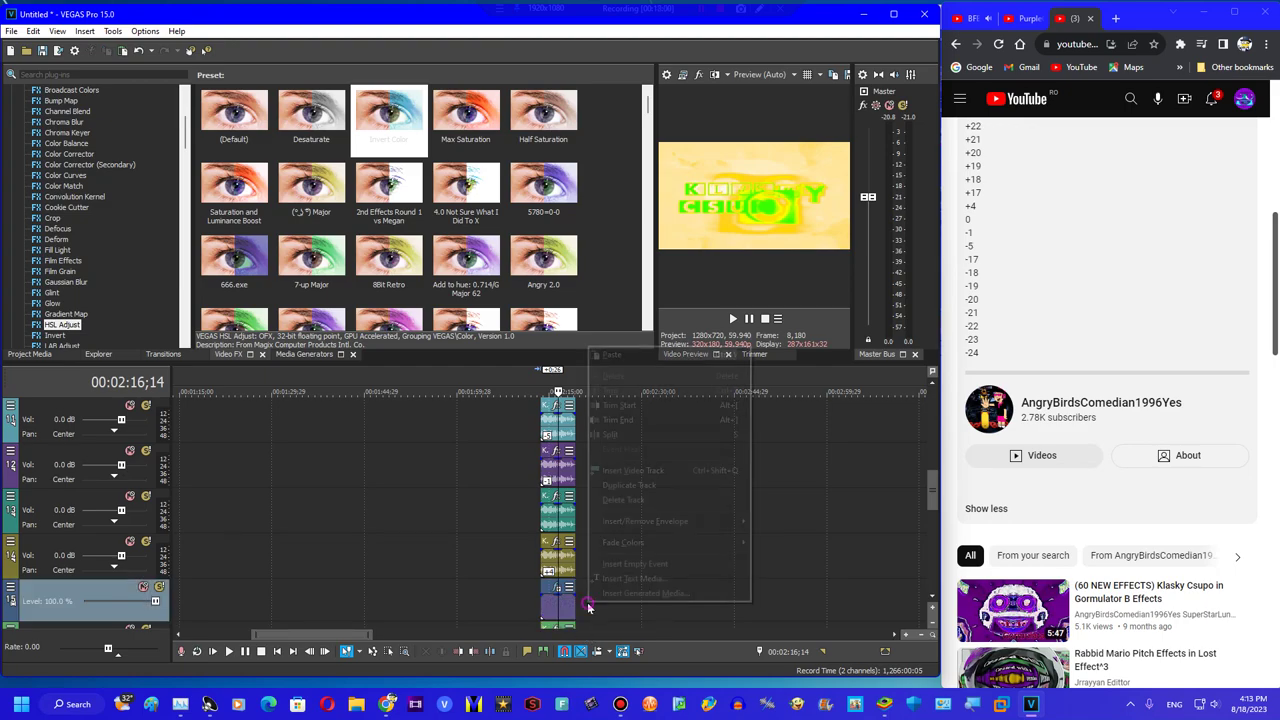
left_click(680, 500)
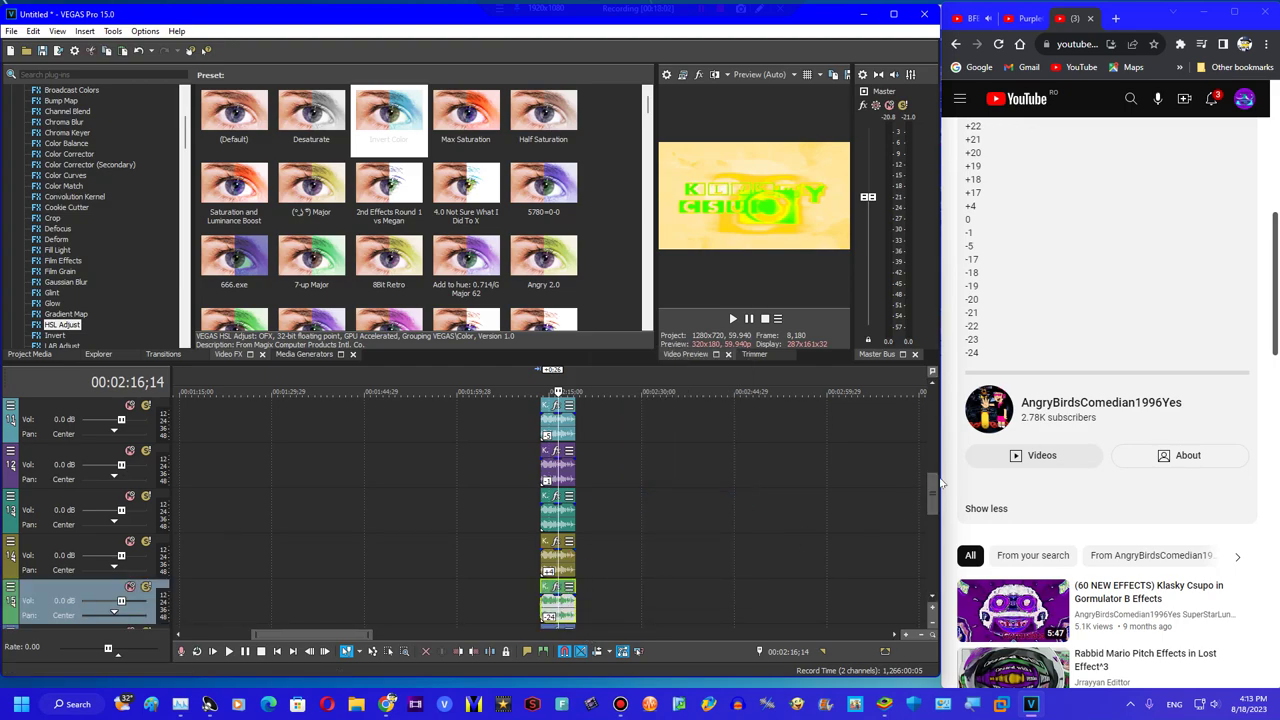
Raise the pitch of the copied audio events on tracks 15 to 22 to the range +17 to +24
scroll(545, 600, "down", 6)
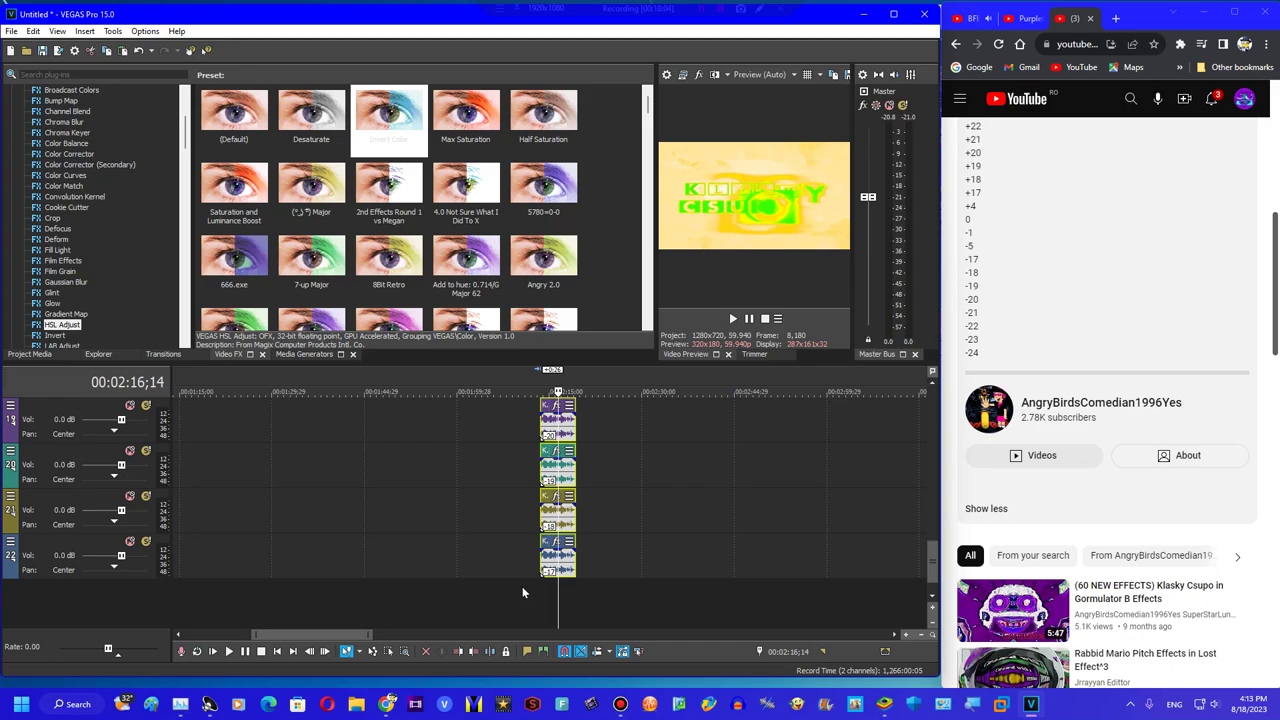
key("equal")
key("equal")
key("equal")
key("equal")
key("equal")
key("equal")
key("equal")
key("equal")
key("equal")
key("equal")
key("equal")
key("equal")
key("equal")
key("equal")
key("equal")
key("equal")
key("equal")
key("equal")
key("equal")
key("equal")
Play the finished clip from its start to check it, and return to the comment listing the missed effects
left_click(543, 591)
left_click_drag(933, 573, 926, 541)
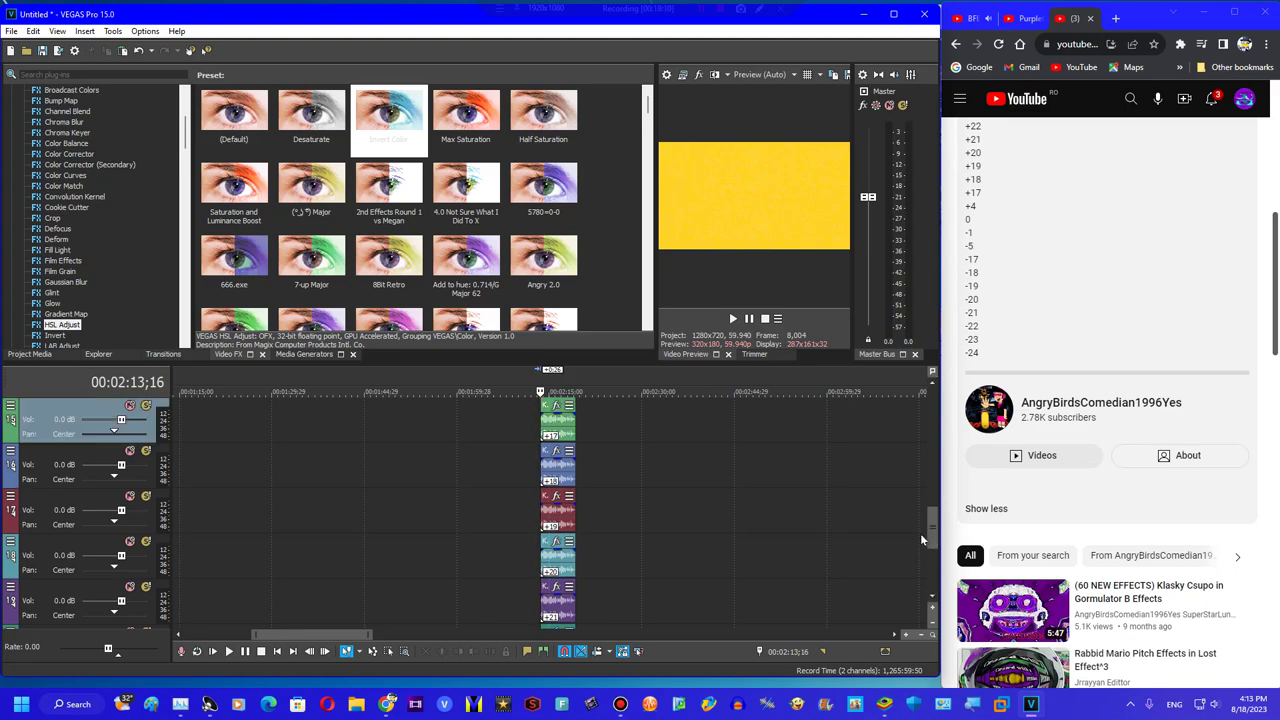
key("space")
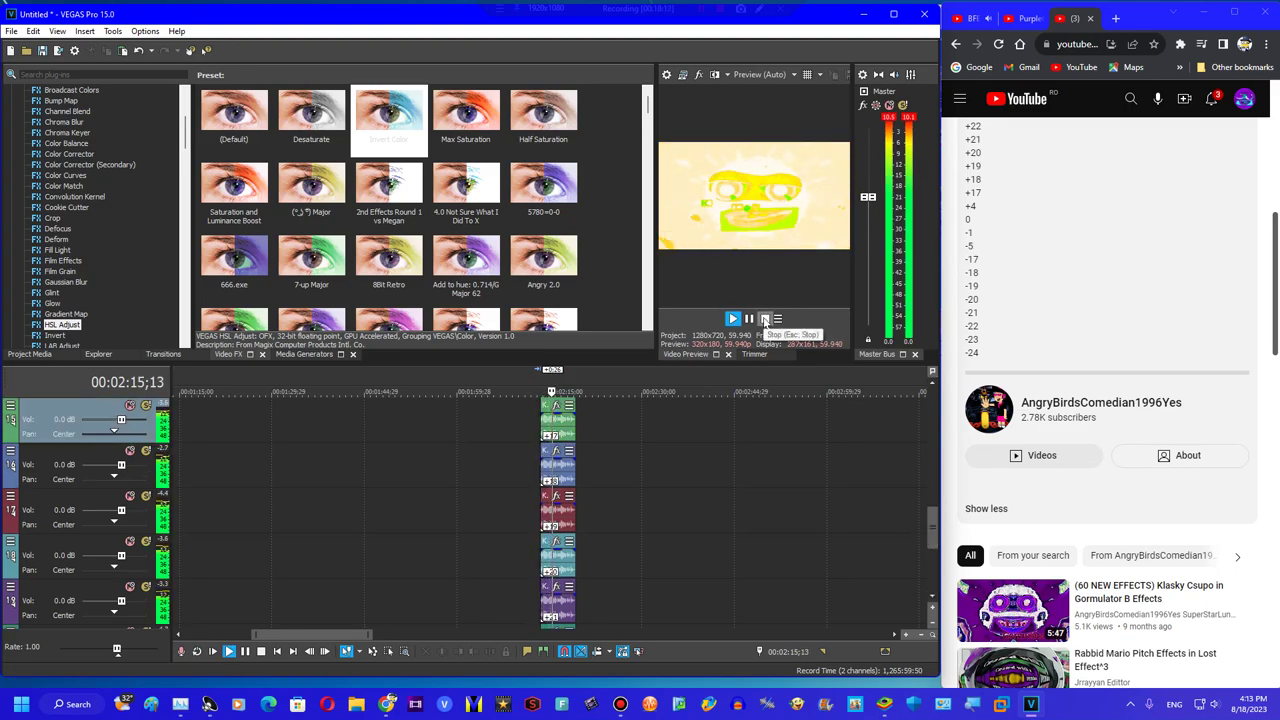
left_click(765, 320)
left_click(1025, 18)
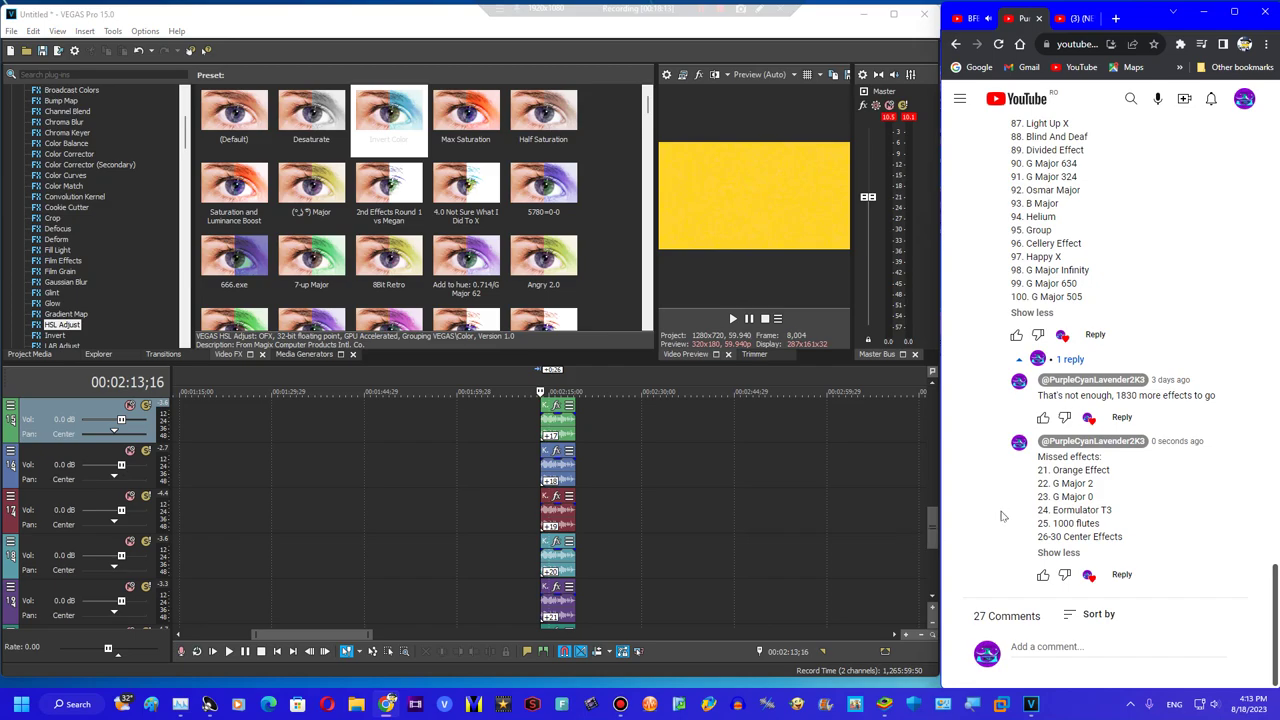
Set the rotation angle of the next video clip to 35 at its final Pan/Crop keyframe
left_click_drag(932, 538, 931, 410)
left_click(582, 526)
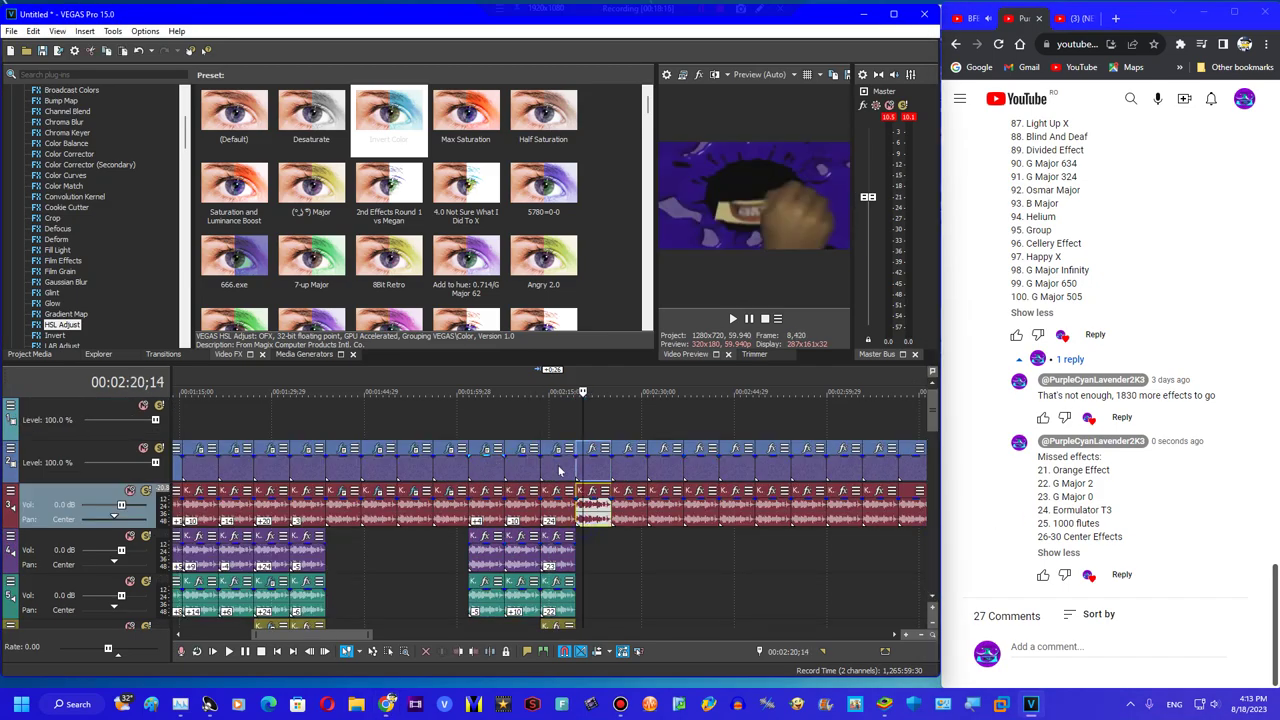
left_click(587, 476)
left_click(605, 451)
left_click(606, 451)
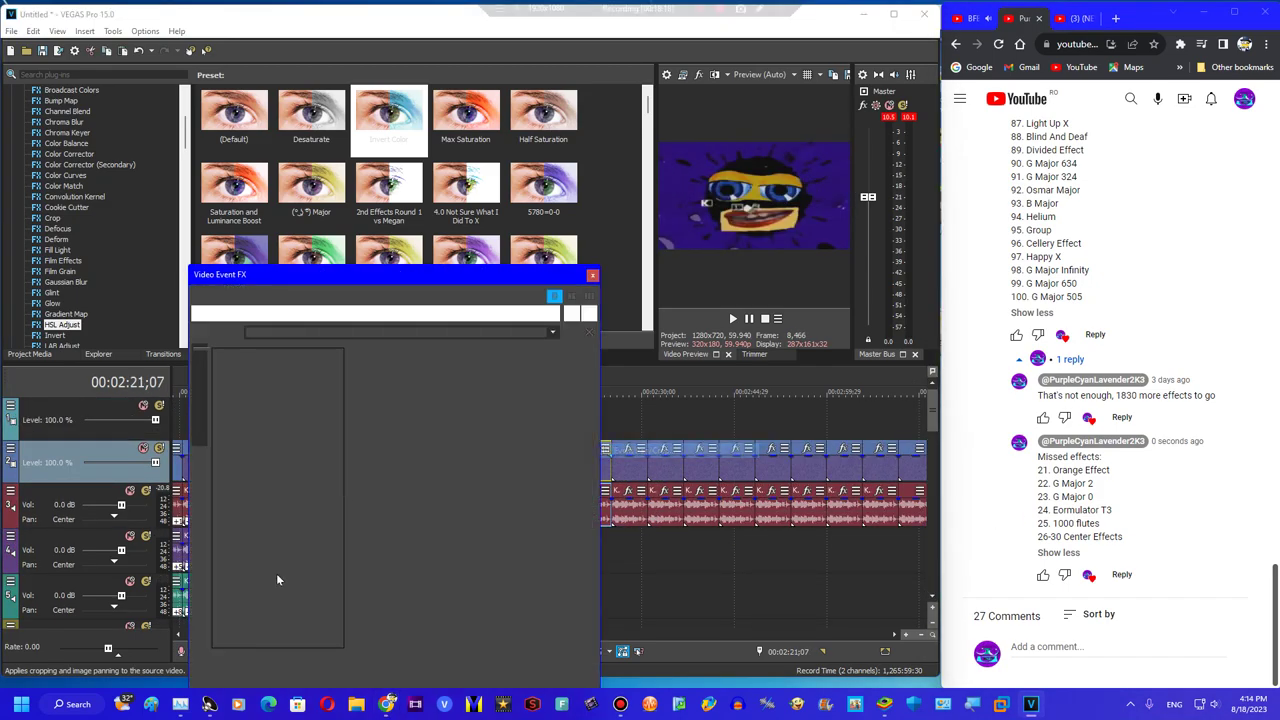
left_click_drag(328, 656, 577, 656)
left_click_drag(446, 415, 482, 416)
type("35")
key("Return")
Add the Swirl effect to the clip using the preset between X does respond and Opposite Respond
scroll(53, 263, "down", 15)
left_click(56, 168)
left_click_drag(466, 187, 470, 305)
left_click(594, 275)
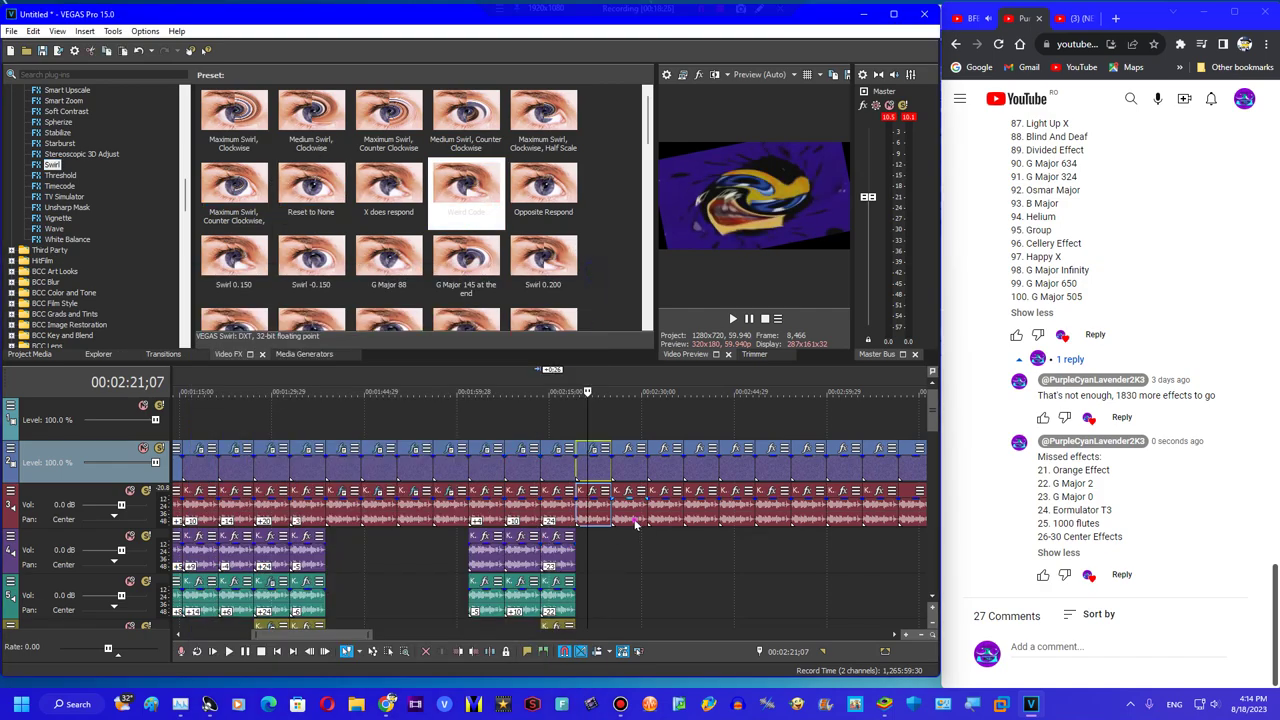
Apply the Orange Vocoder effect with the 1000 FLUTES preset to the clip's audio
right_click(597, 520)
left_click(614, 197)
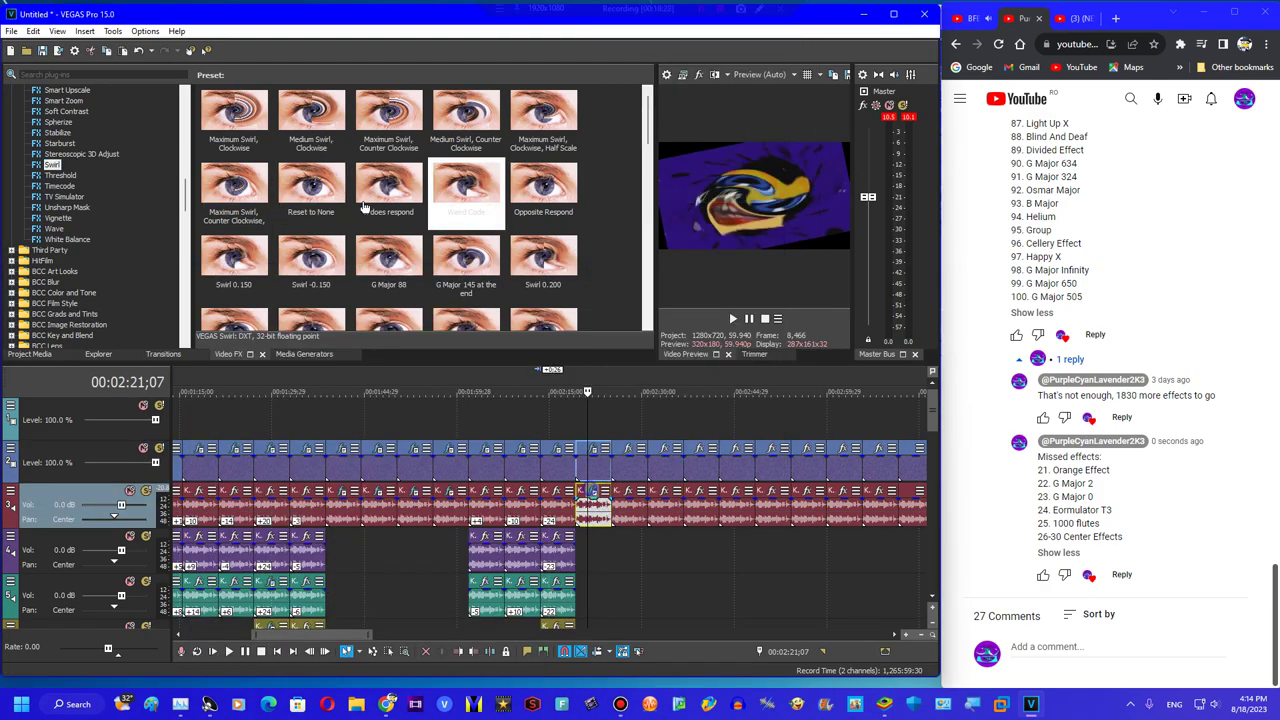
left_click(403, 136)
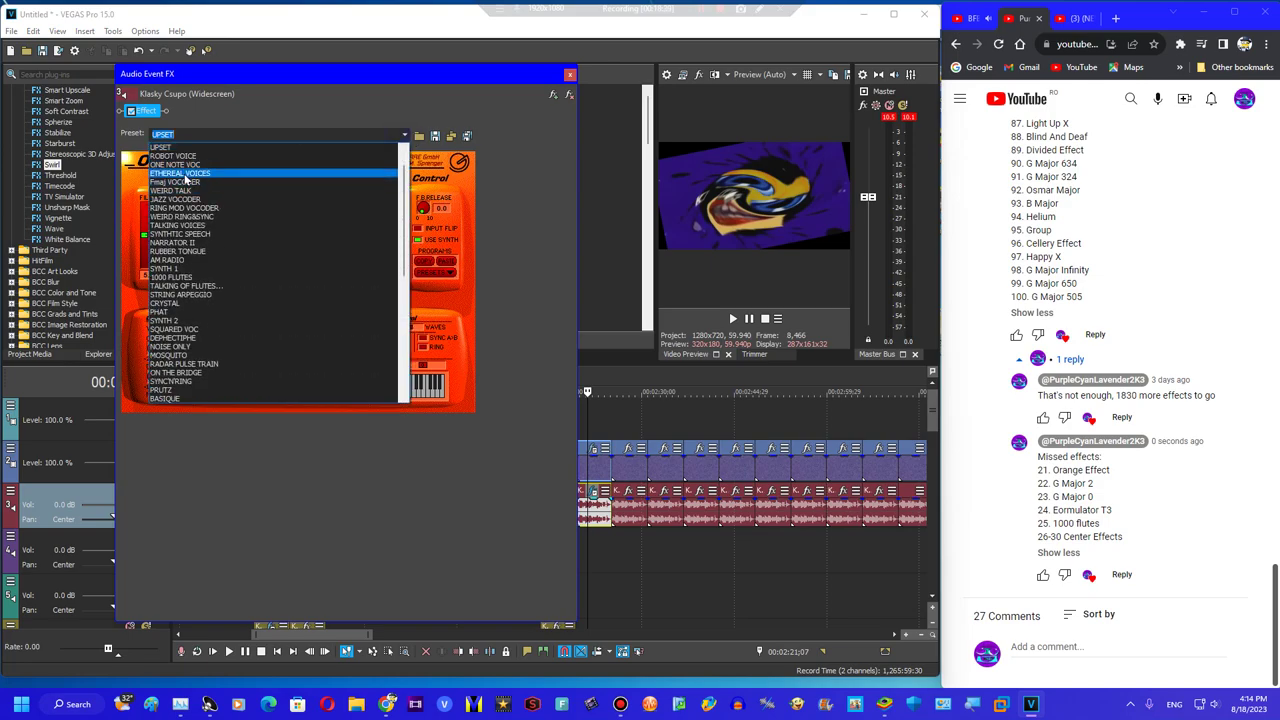
left_click(220, 276)
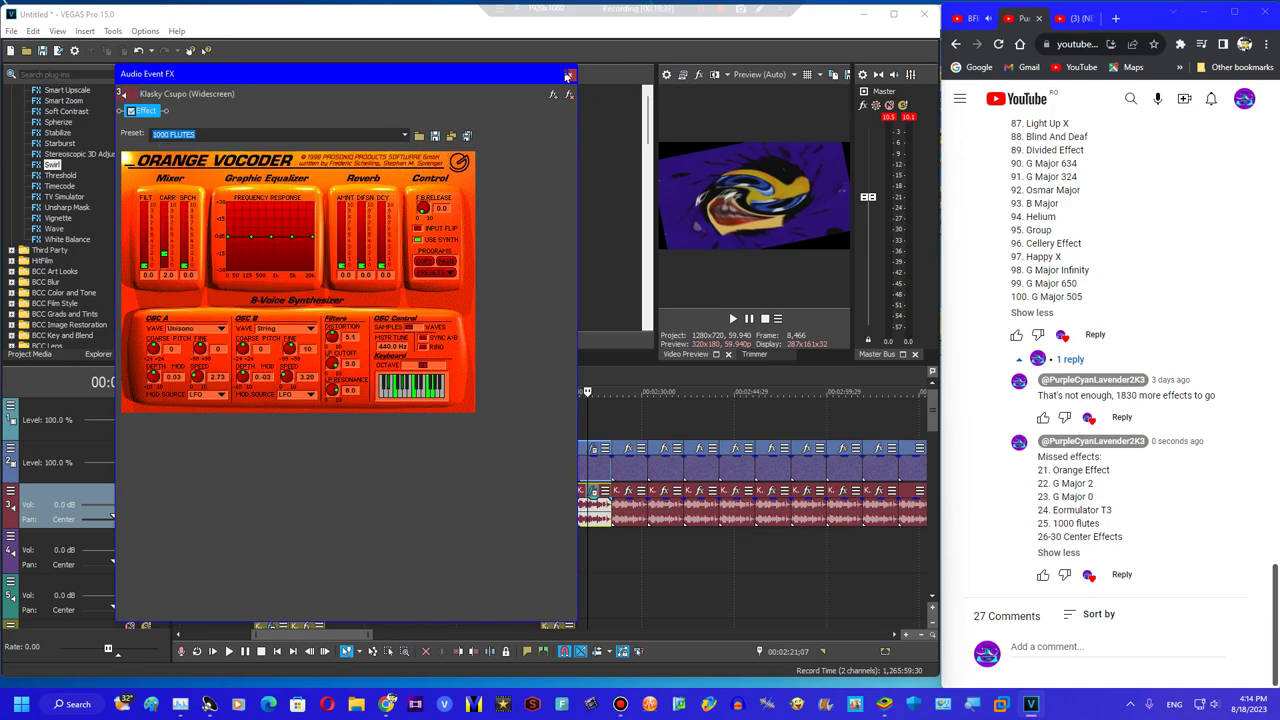
left_click(568, 76)
Set the rotation angle of the next video clip to -180 at its final Pan/Crop keyframe
left_click(615, 437)
left_click(625, 463)
left_click(642, 449)
left_click(645, 450)
left_click_drag(268, 657, 575, 657)
left_click_drag(501, 415, 312, 438)
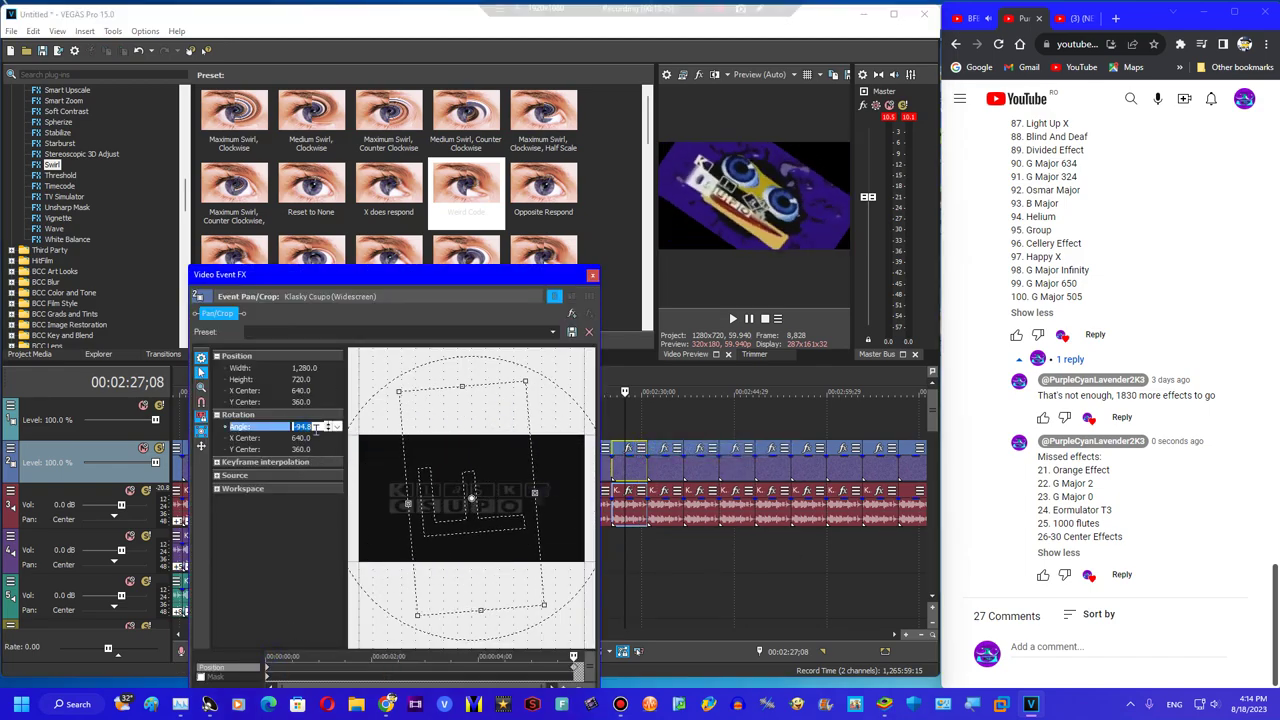
type("0")
key("Return")
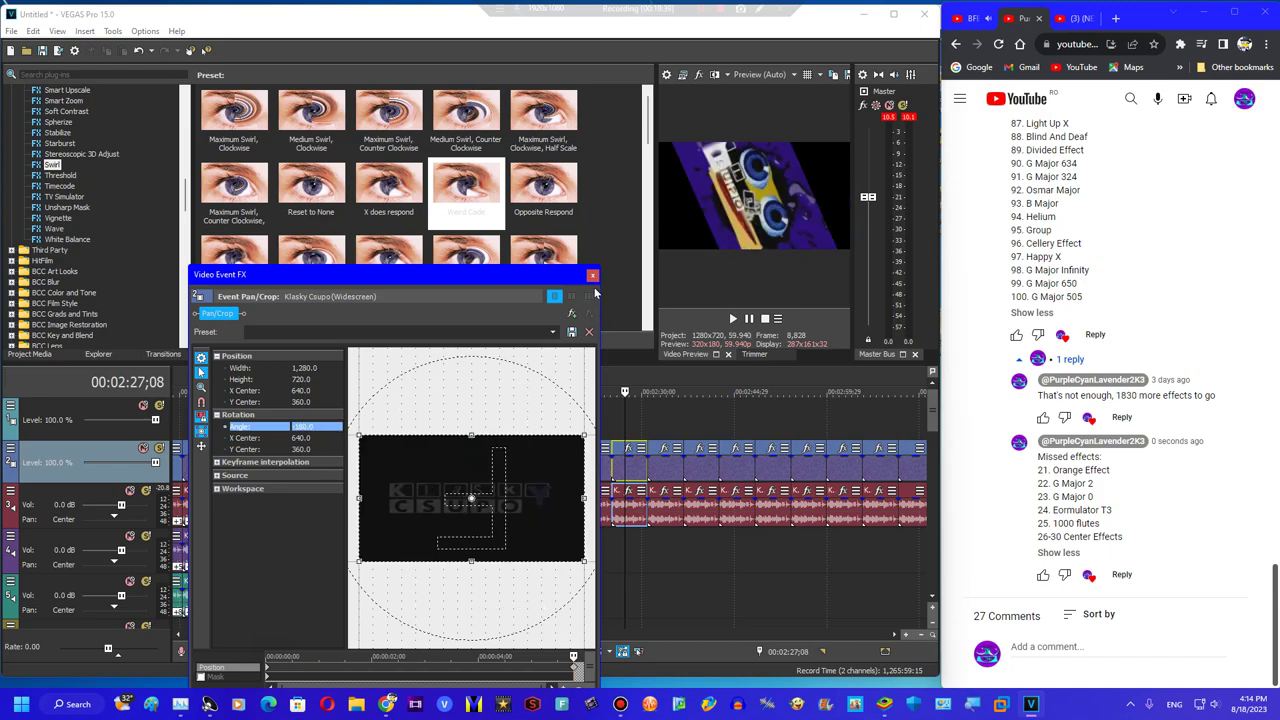
Add the Wave effect with the R Major 11 (FIXED) preset to the clip
left_click(54, 228)
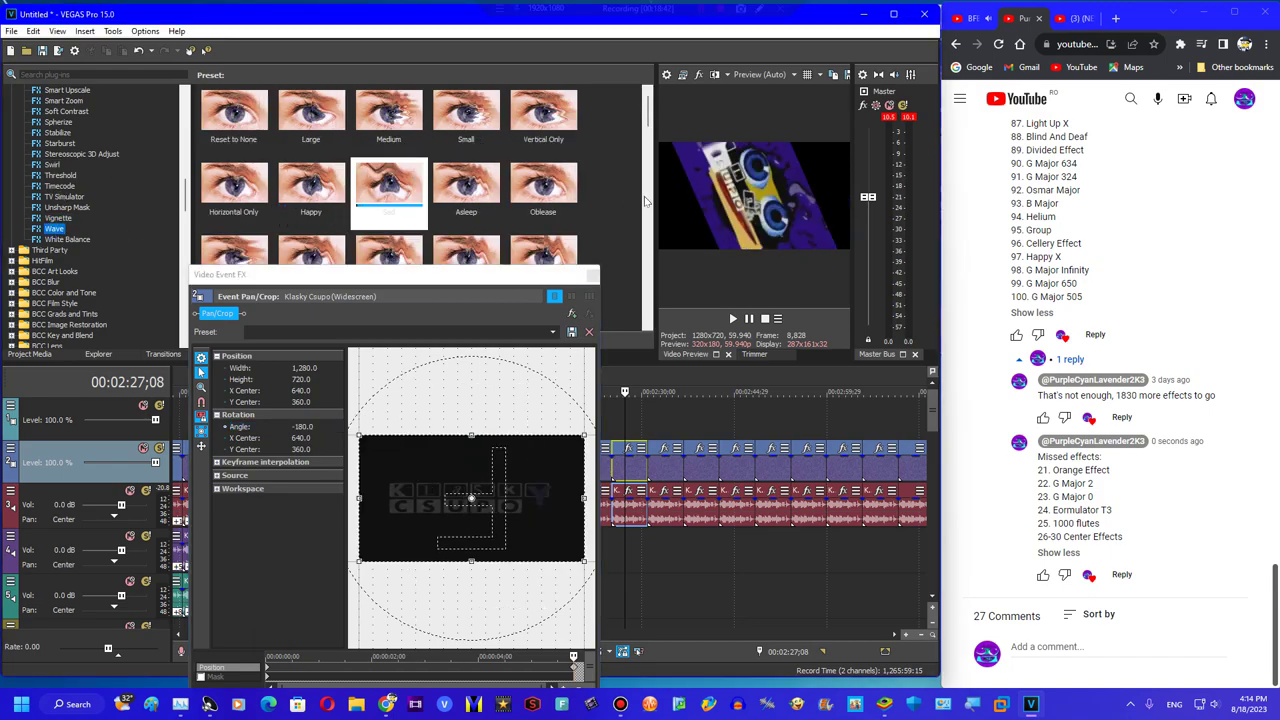
scroll(388, 185, "up", 1)
scroll(353, 185, "down", 5)
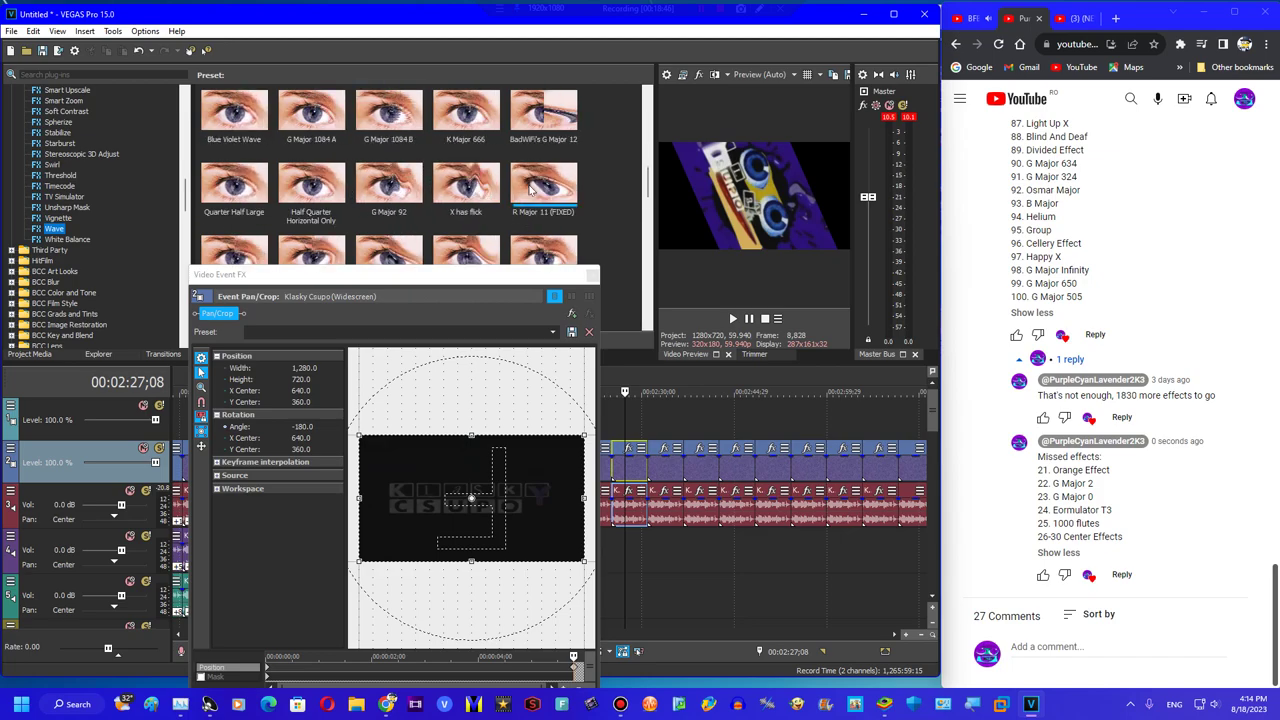
left_click_drag(543, 190, 541, 388)
Add a second Wave effect from the Reset to None preset, with 2 horizontal waves and a horizontal amplitude of 0.05
scroll(437, 204, "up", 4)
scroll(430, 203, "up", 5)
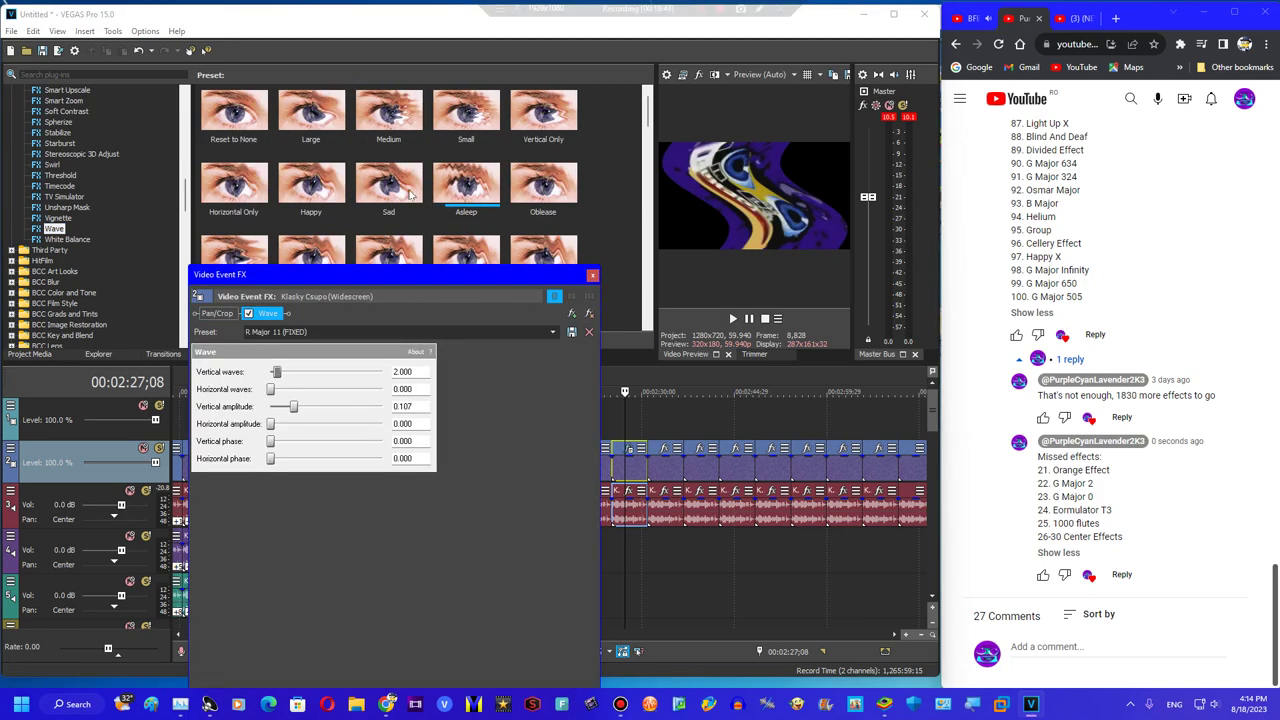
left_click_drag(236, 117, 418, 376)
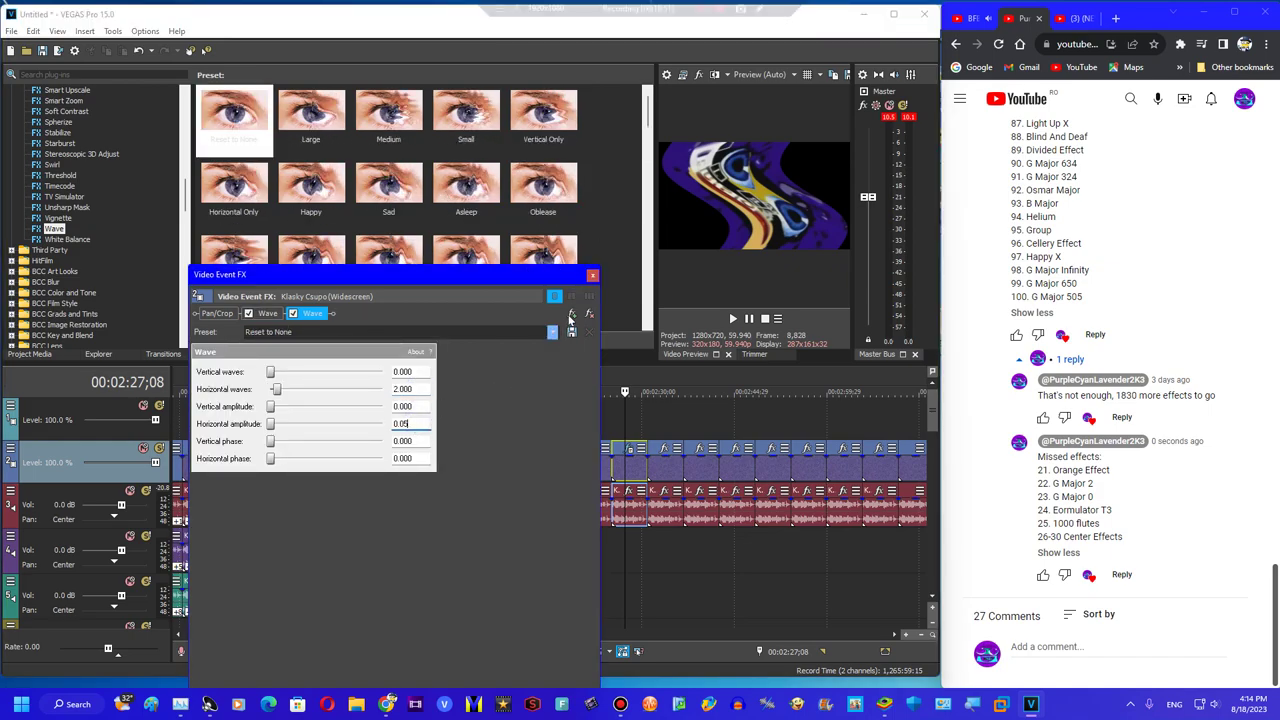
key("Return")
left_click(592, 275)
Play the clip from its start to check it, and lower its audio pitch to -4
left_click(612, 434)
key("Right")
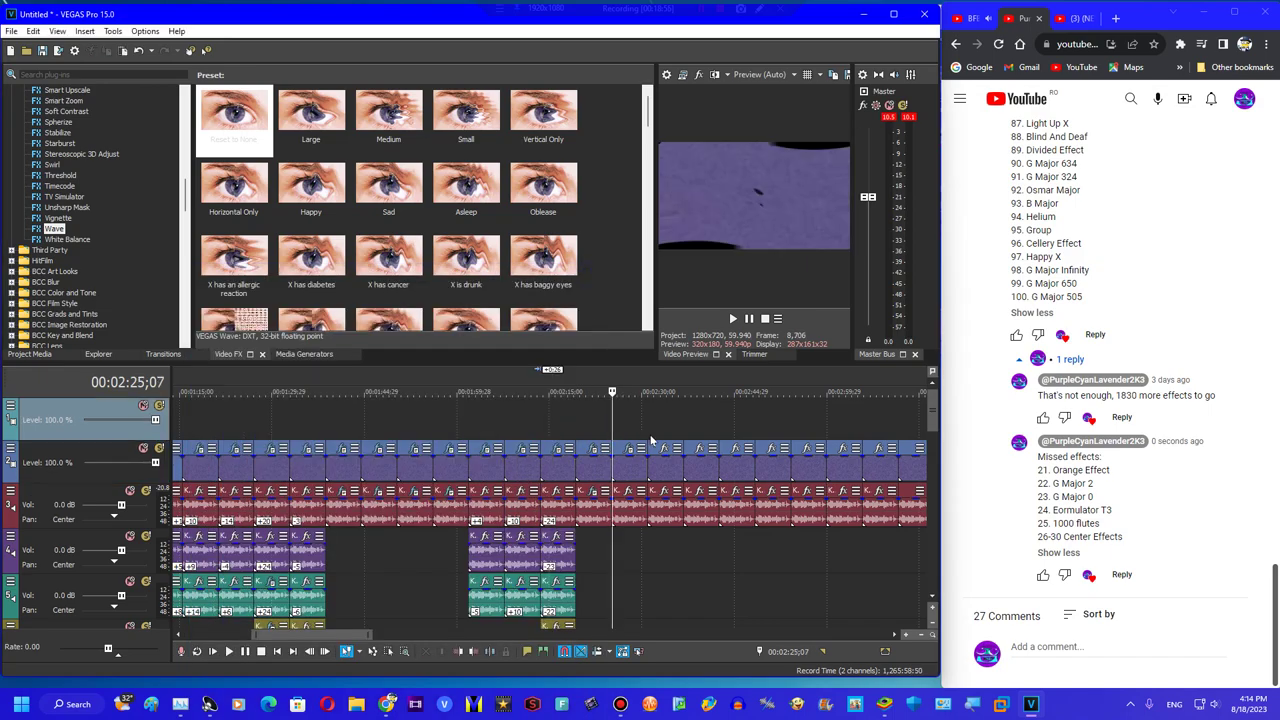
key("space")
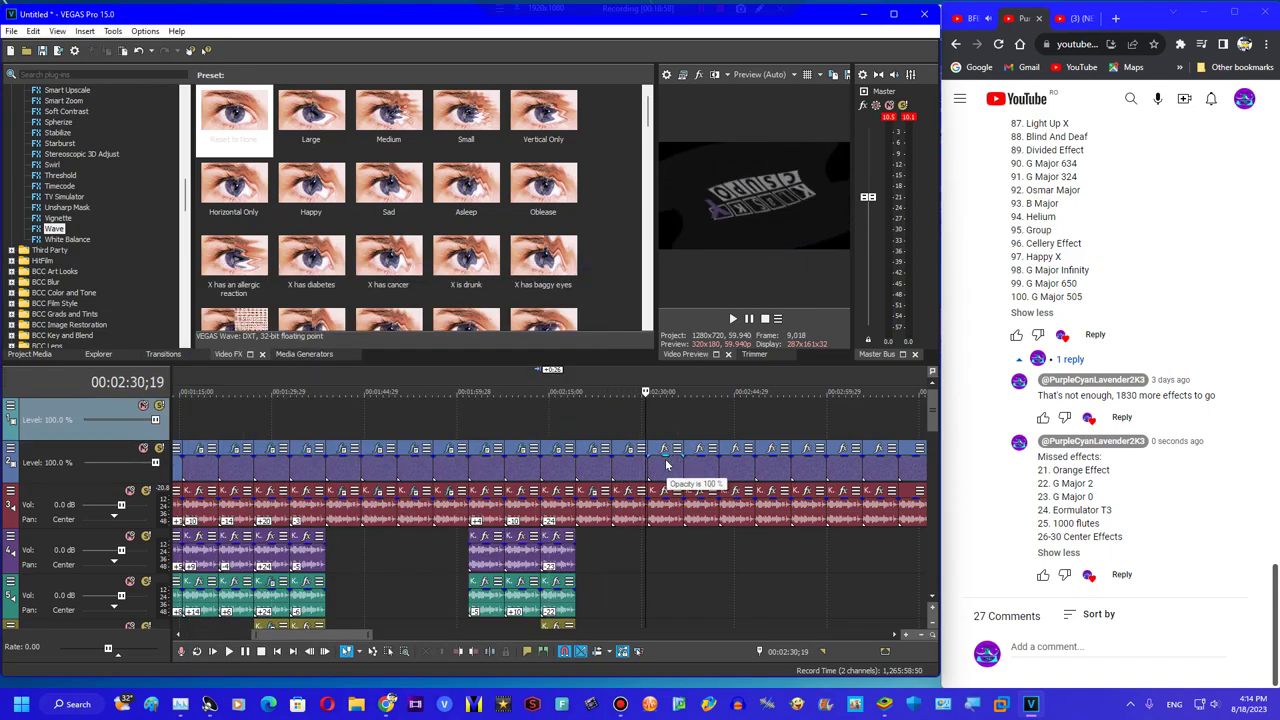
left_click(625, 526)
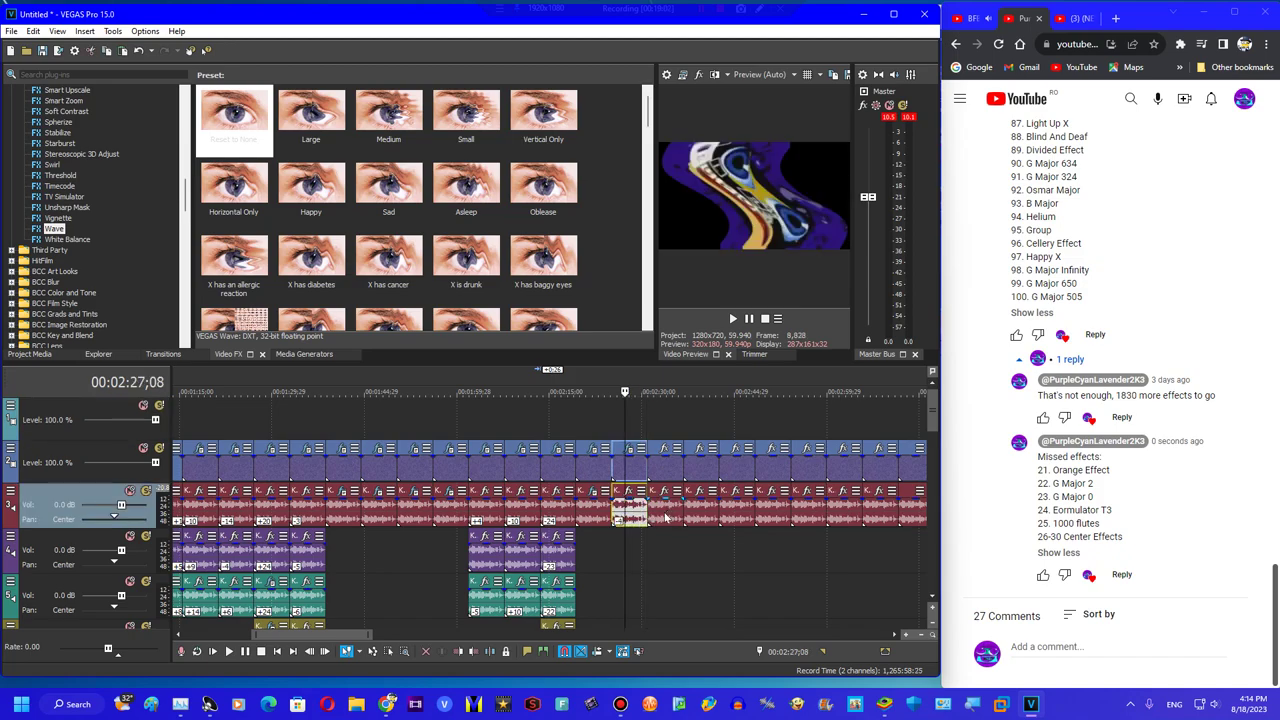
Add two Wave effects to the next clip, using the 2nd Center Effect A/2nd Upside Down and 2nd Center Effect B presets
left_click(664, 516)
scroll(305, 133, "down", 2)
scroll(390, 180, "down", 2)
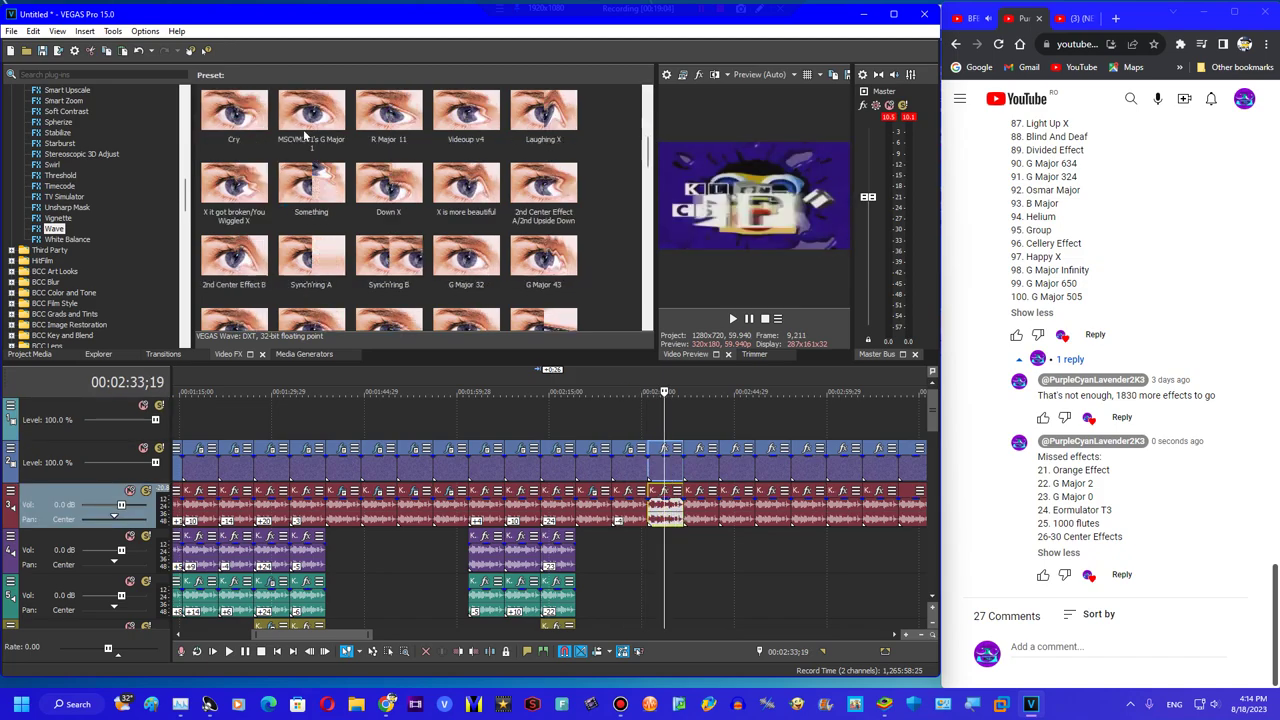
left_click_drag(525, 183, 668, 478)
left_click_drag(236, 252, 666, 470)
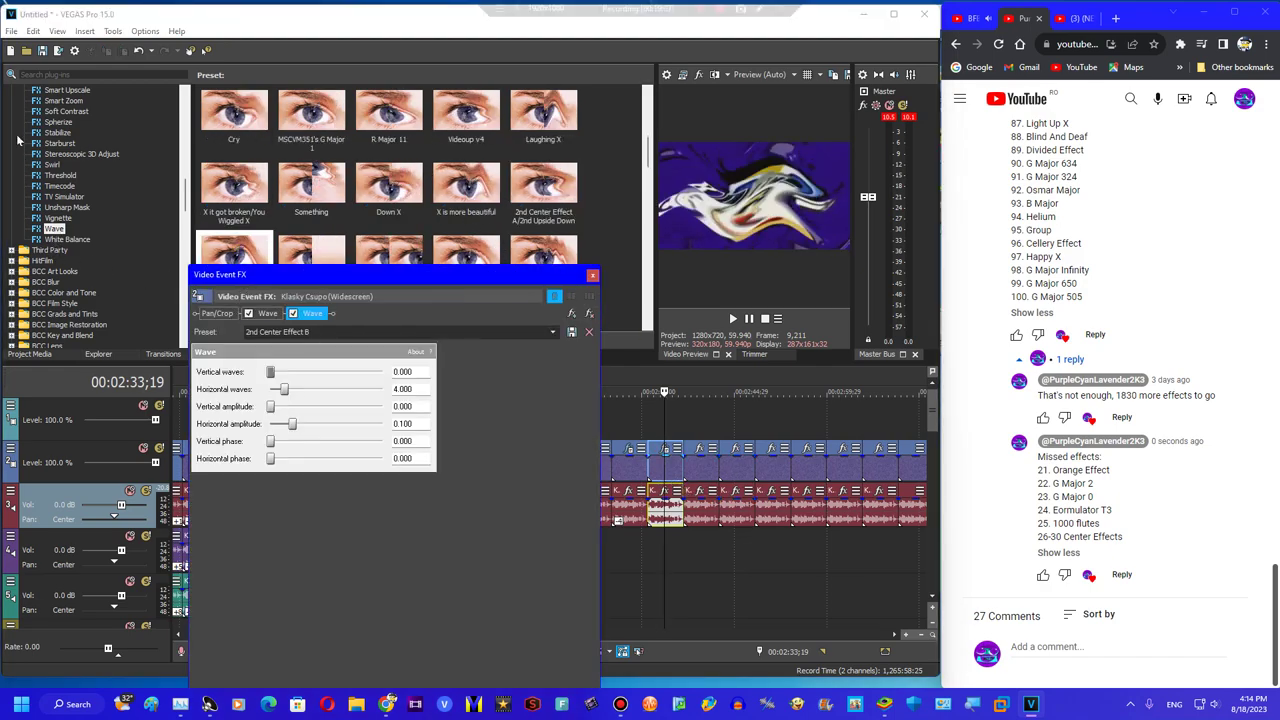
Add Spherize ahead of the clip's two Wave effects, and HSL Adjust with the Invert Color preset after them
left_click(58, 123)
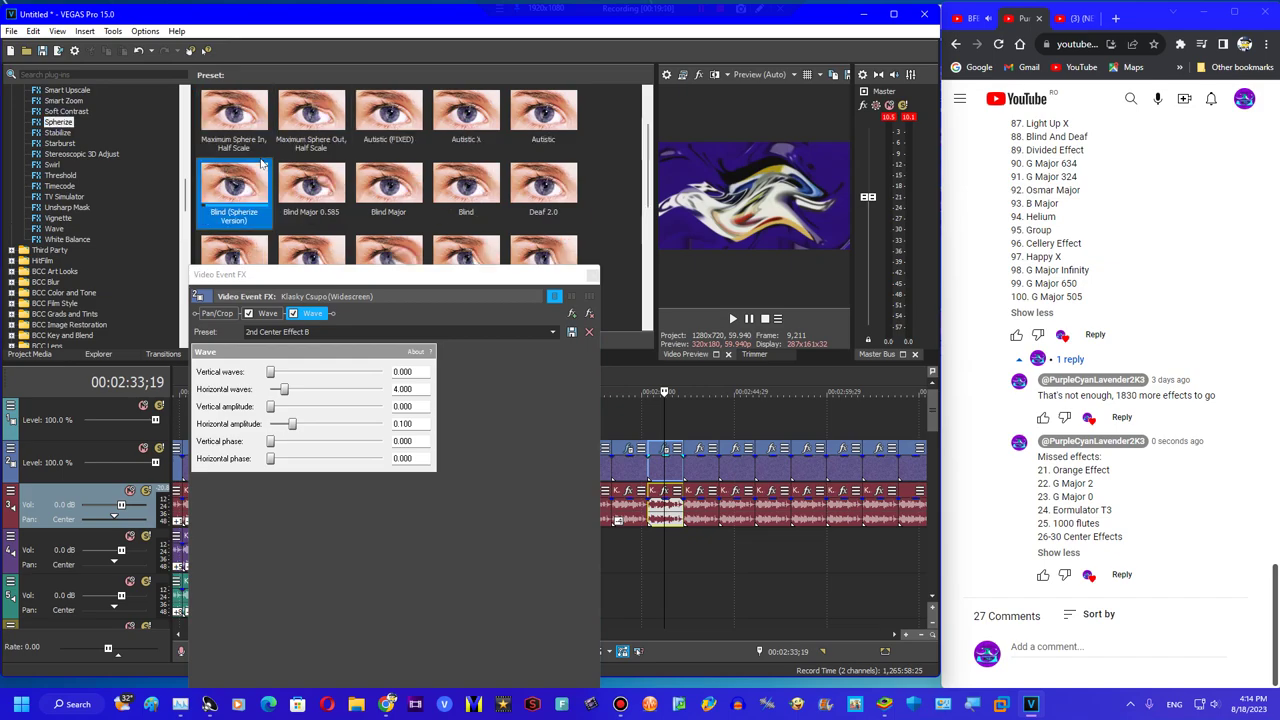
left_click_drag(251, 323, 250, 320)
scroll(136, 228, "up", 15)
scroll(110, 230, "down", 7)
left_click(64, 239)
left_click_drag(389, 122, 419, 364)
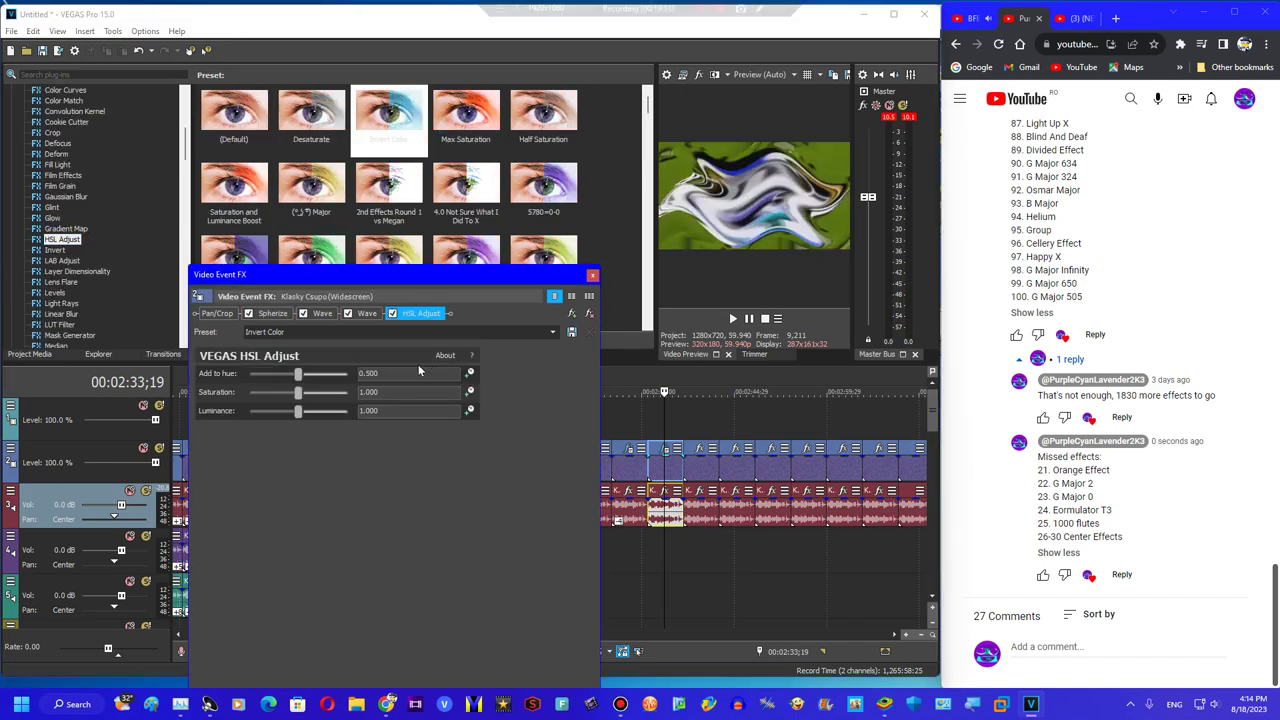
left_click(592, 276)
Set the clip's audio to the élastique Pro method with pitch locked to stretch and a pitch change of -20
left_click_drag(370, 635, 440, 620)
left_click(278, 510)
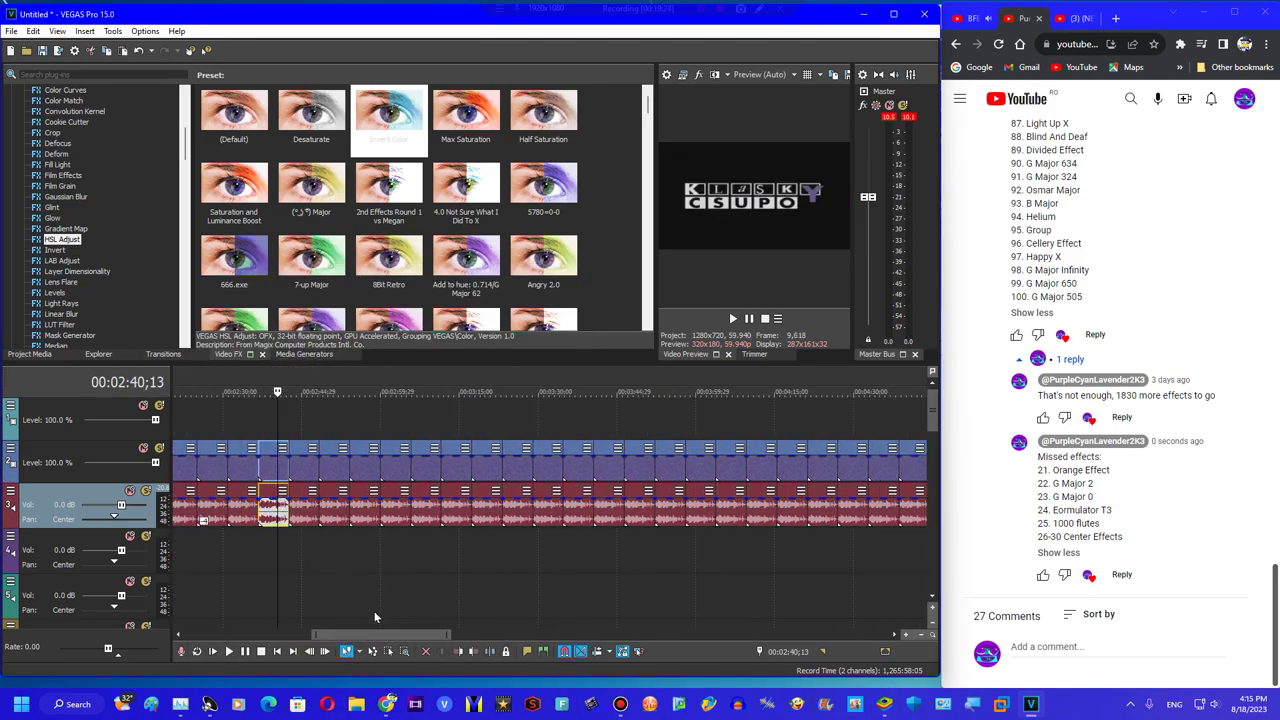
right_click(242, 516)
left_click(300, 507)
left_click(531, 283)
left_click(506, 300)
left_click(470, 352)
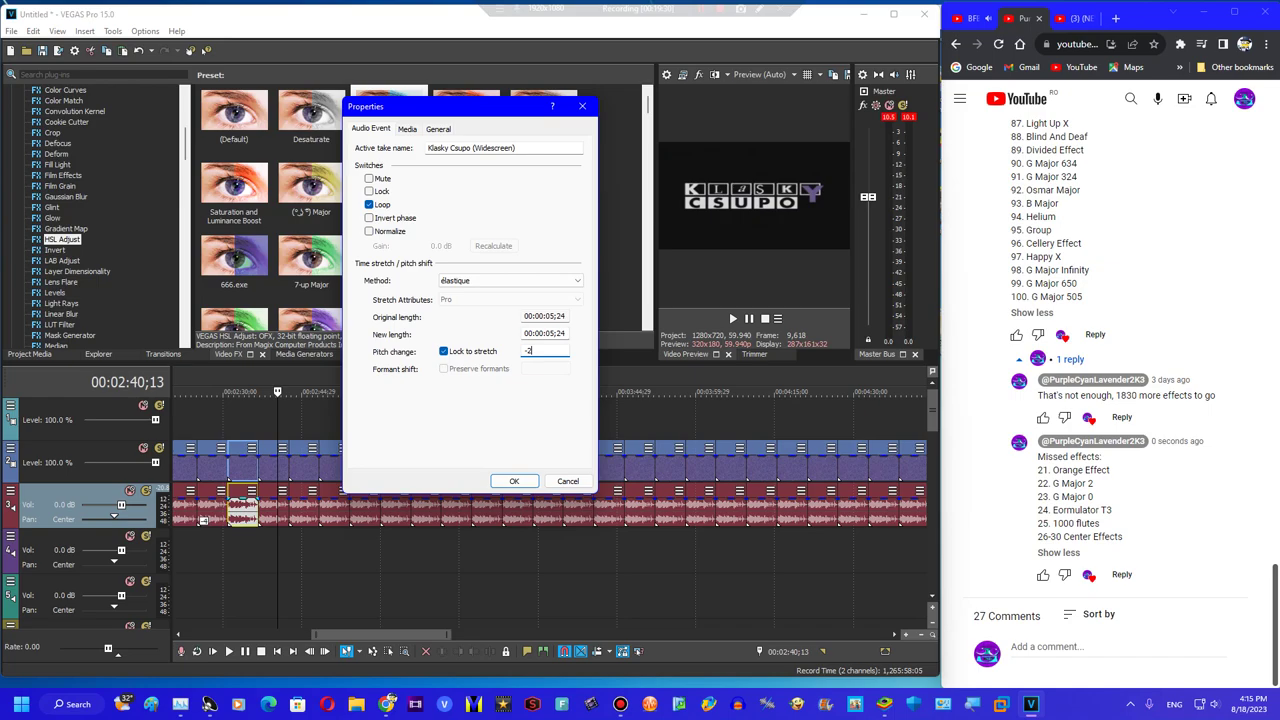
type("-2")
key("Return")
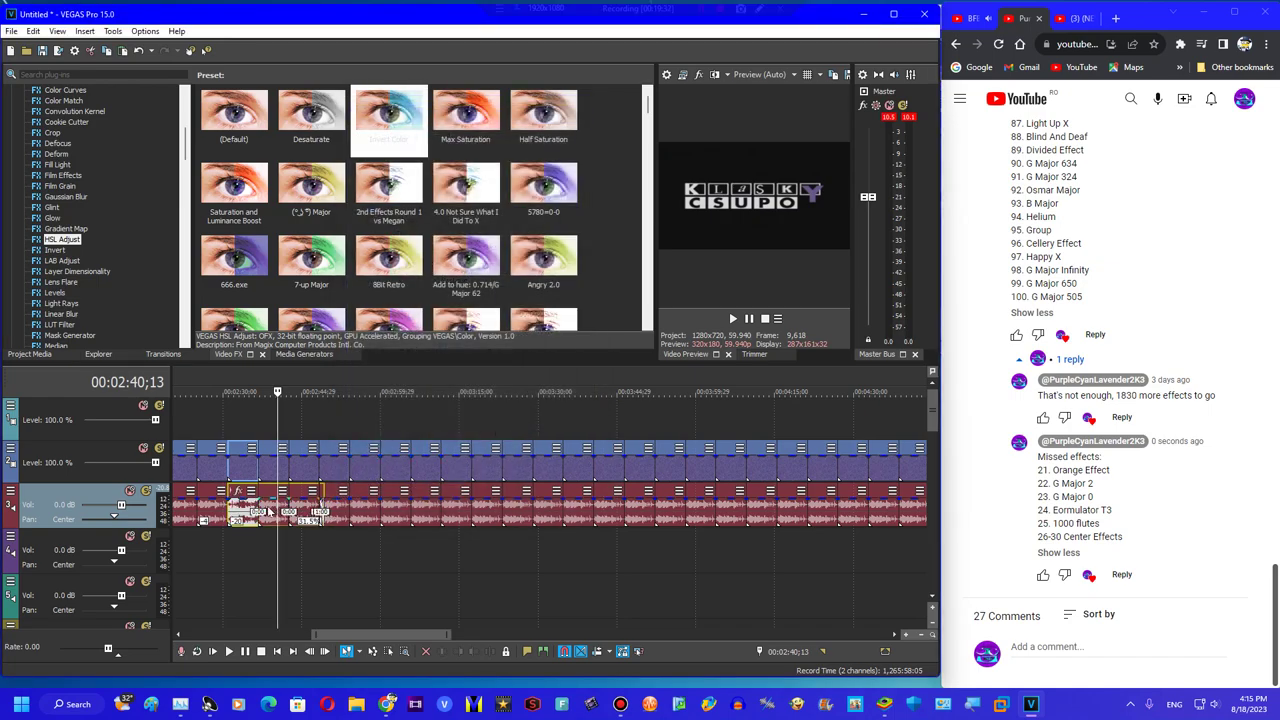
Shift all following clips along the timeline so they start where the stretched audio ends
left_click(267, 511)
left_click_drag(378, 637, 874, 554)
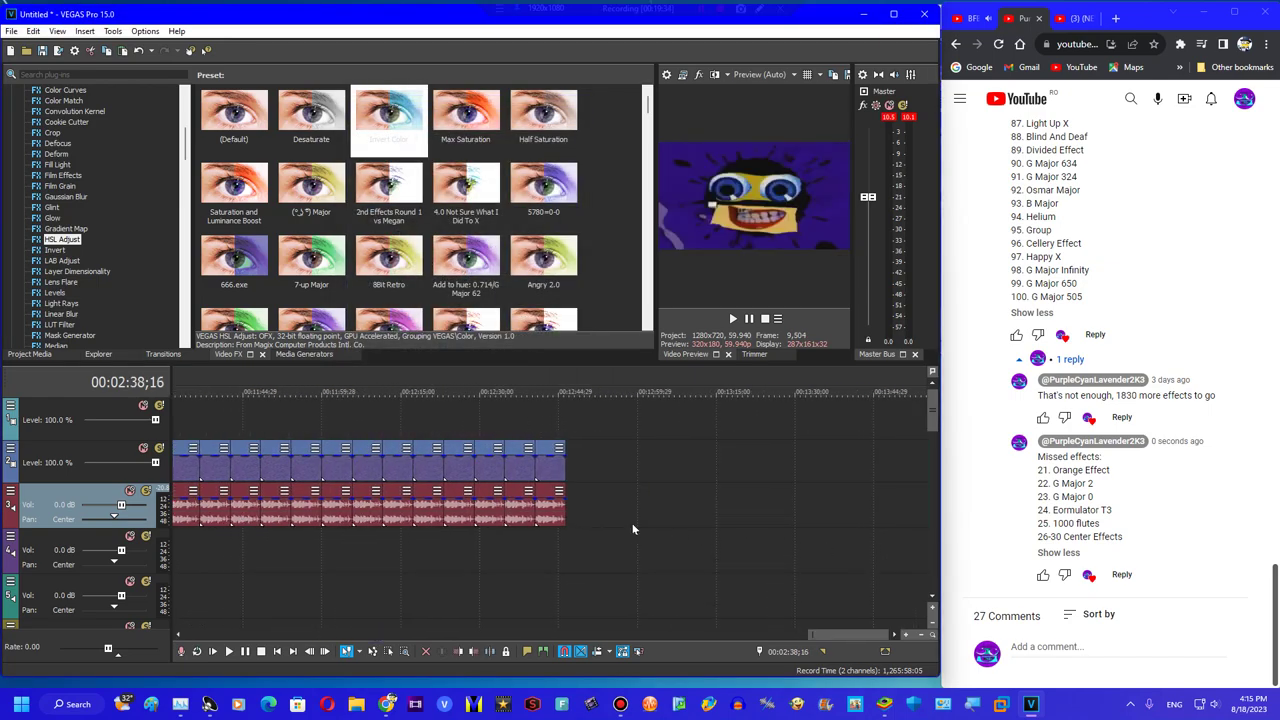
key("ctrl+a")
left_click_drag(851, 637, 318, 622)
left_click_drag(470, 514, 544, 504)
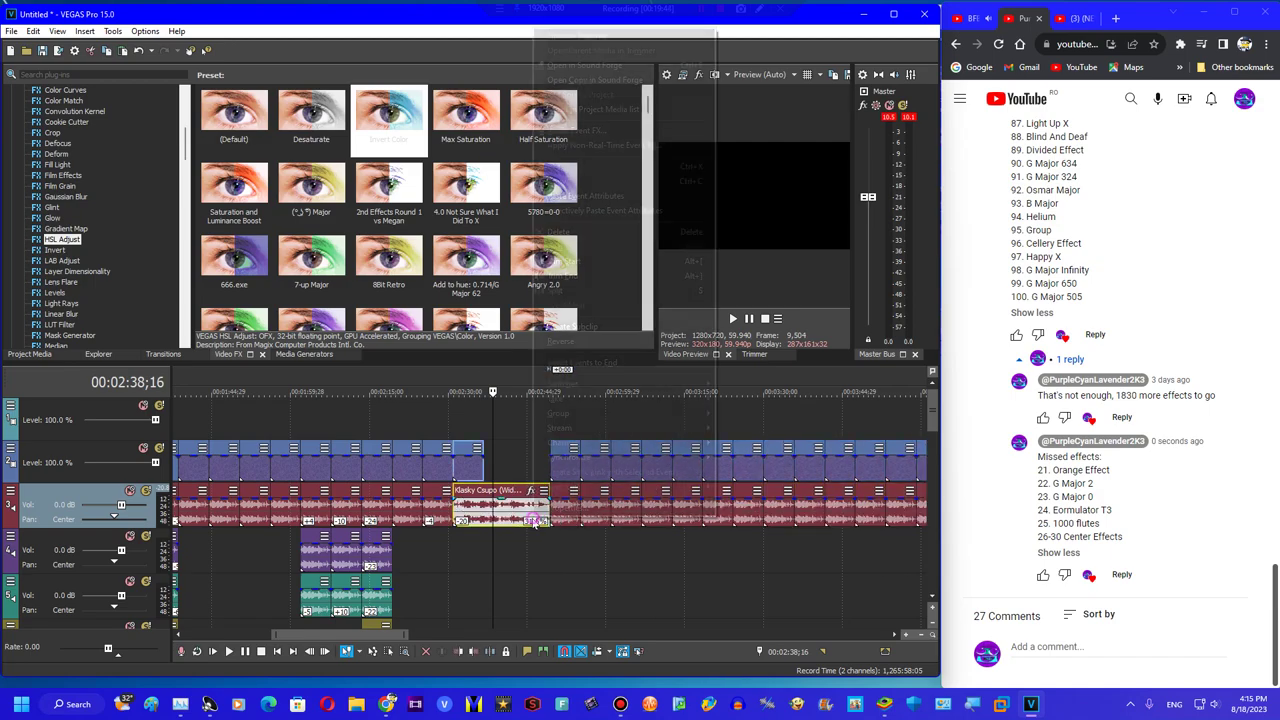
Reset the pitch change of the stretched audio event to 0
right_click(533, 520)
left_click(546, 513)
left_click(568, 351)
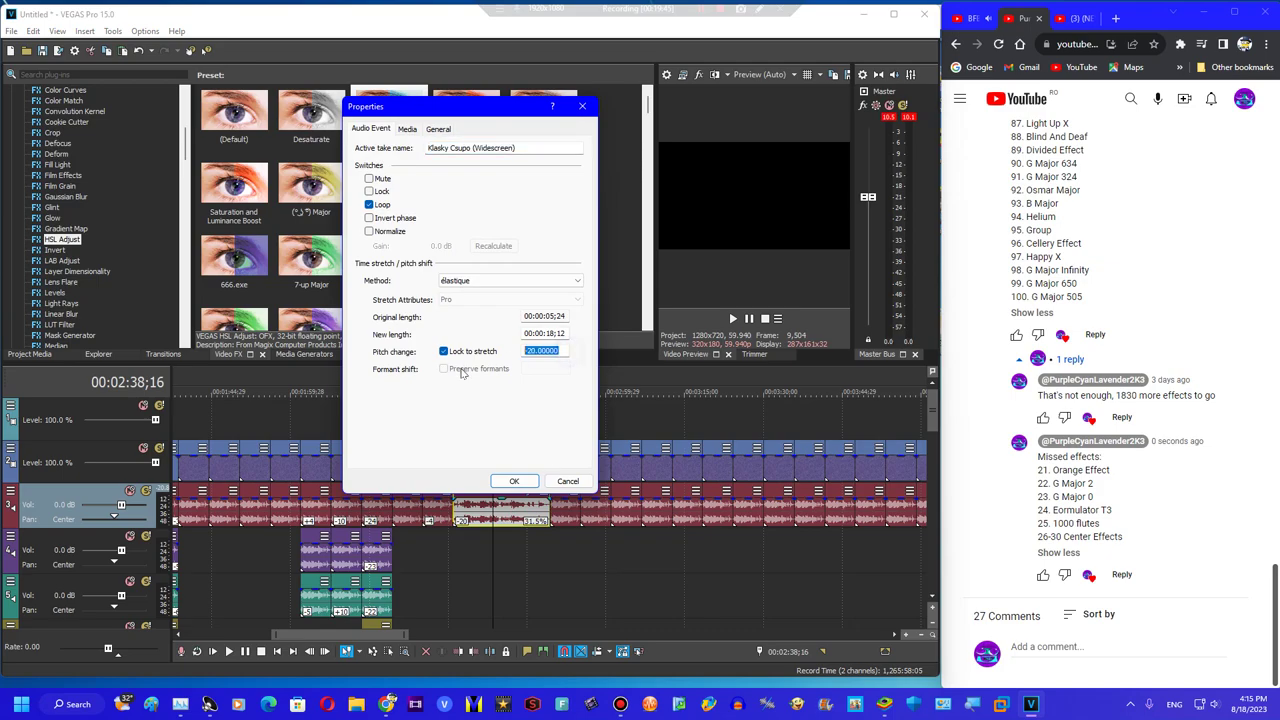
type("0")
left_click(510, 481)
Stretch the clip to fill the gap before the following one, with its audio pitch unlocked from stretch and changed by 6
left_click_drag(481, 516, 527, 511)
right_click(509, 516)
left_click(522, 506)
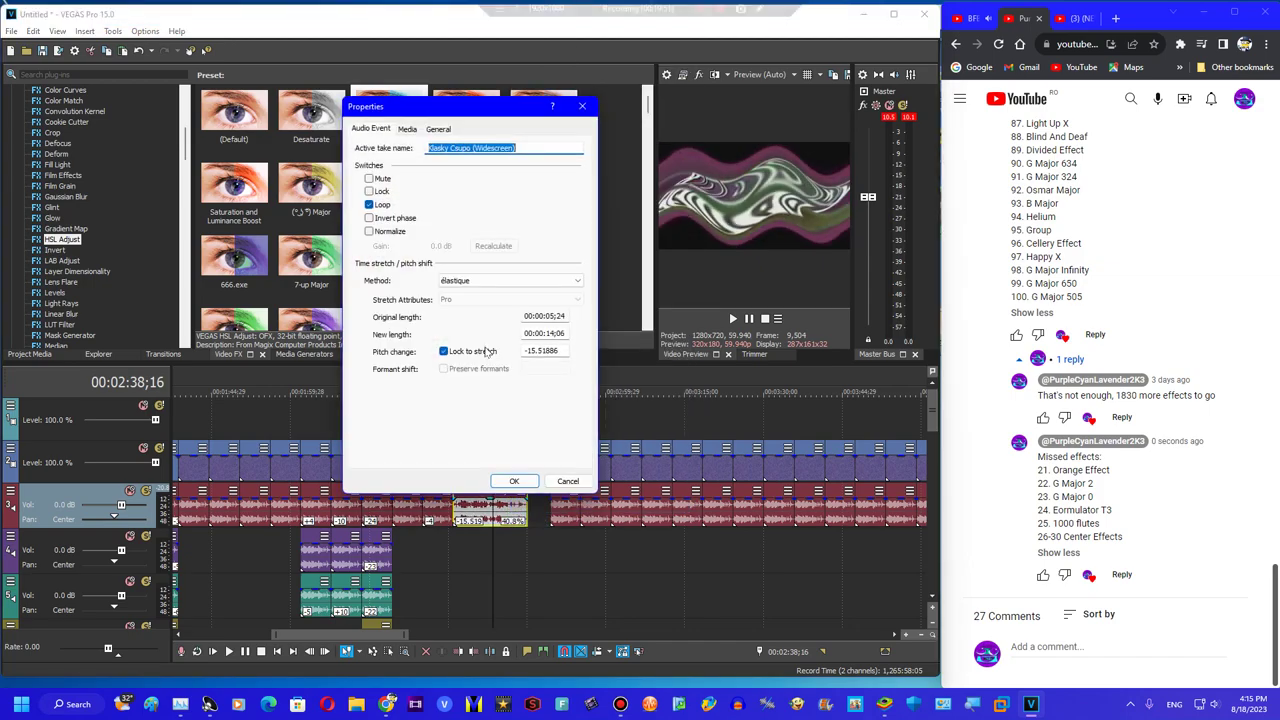
left_click(468, 353)
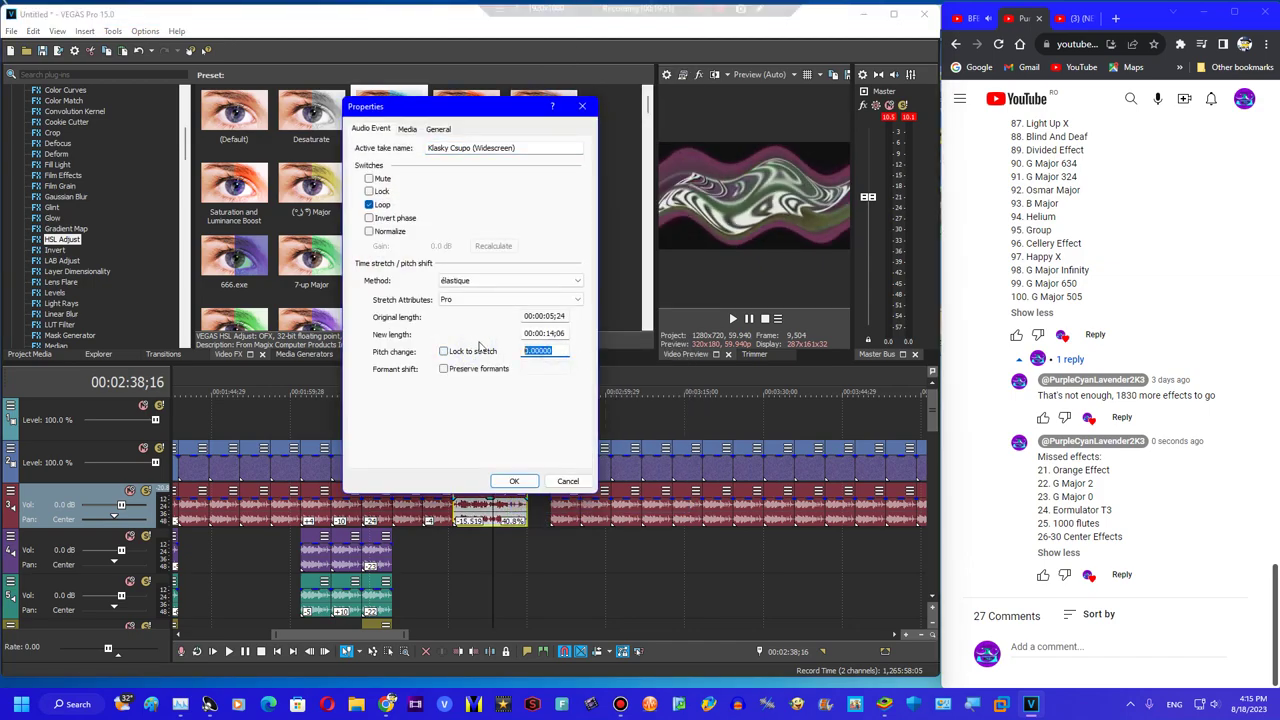
type("6")
left_click(514, 481)
left_click_drag(527, 508, 545, 492)
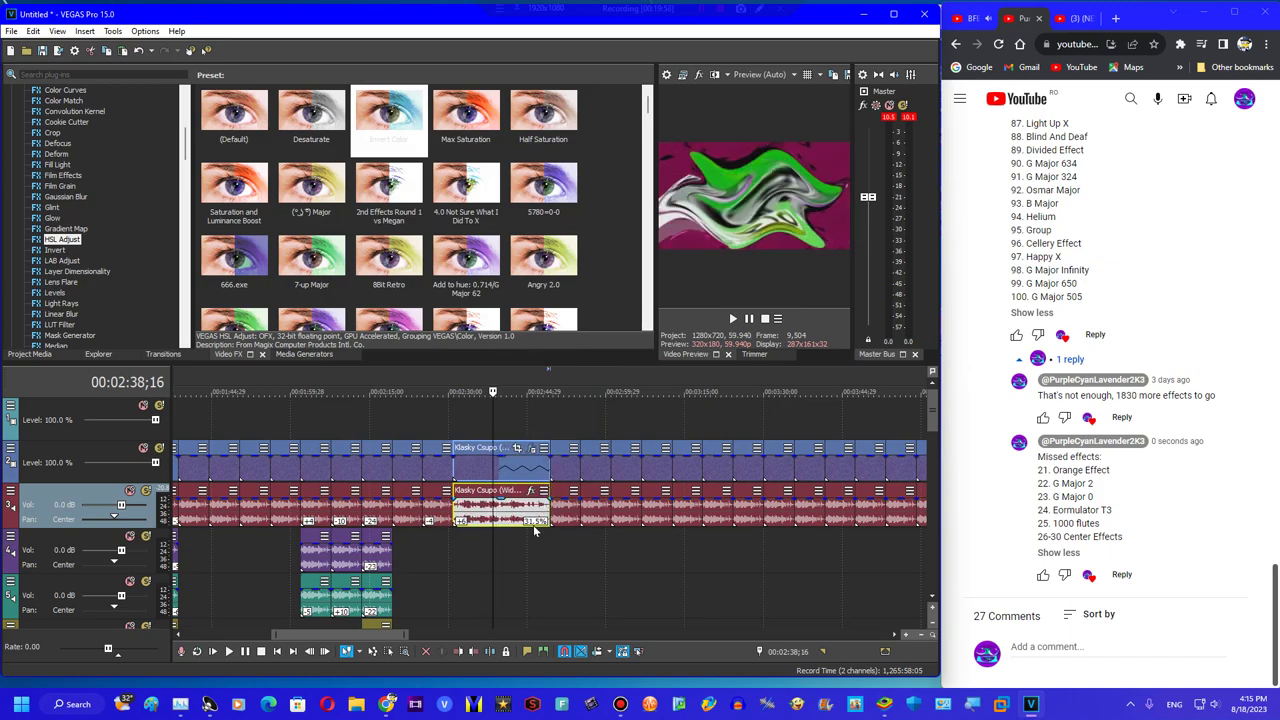
Play the stretched clip and the start of the clip after it
key("space")
left_click_drag(352, 634, 382, 623)
left_click(363, 515)
key("space")
Add HSL Adjust with the Invert Color preset to the next clip, and set Add to hue to 0.714
left_click(366, 521)
left_click_drag(403, 101, 376, 458)
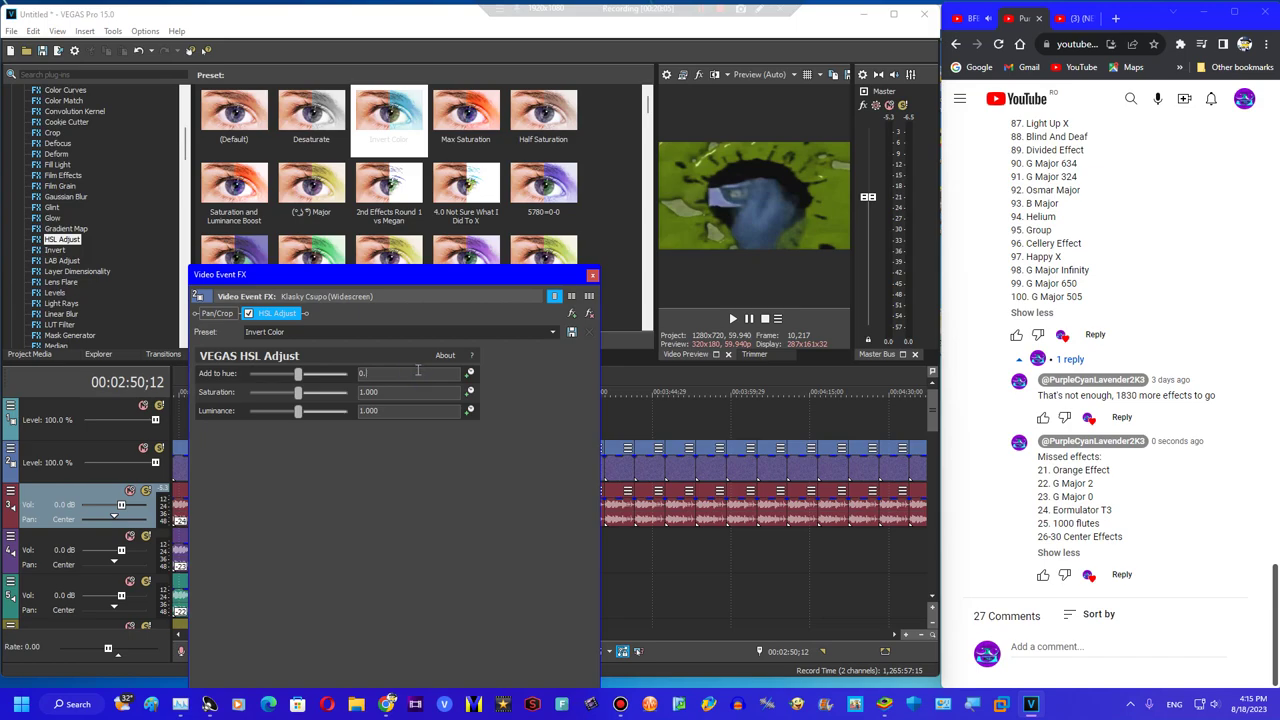
key("Return")
left_click(603, 232)
key("space")
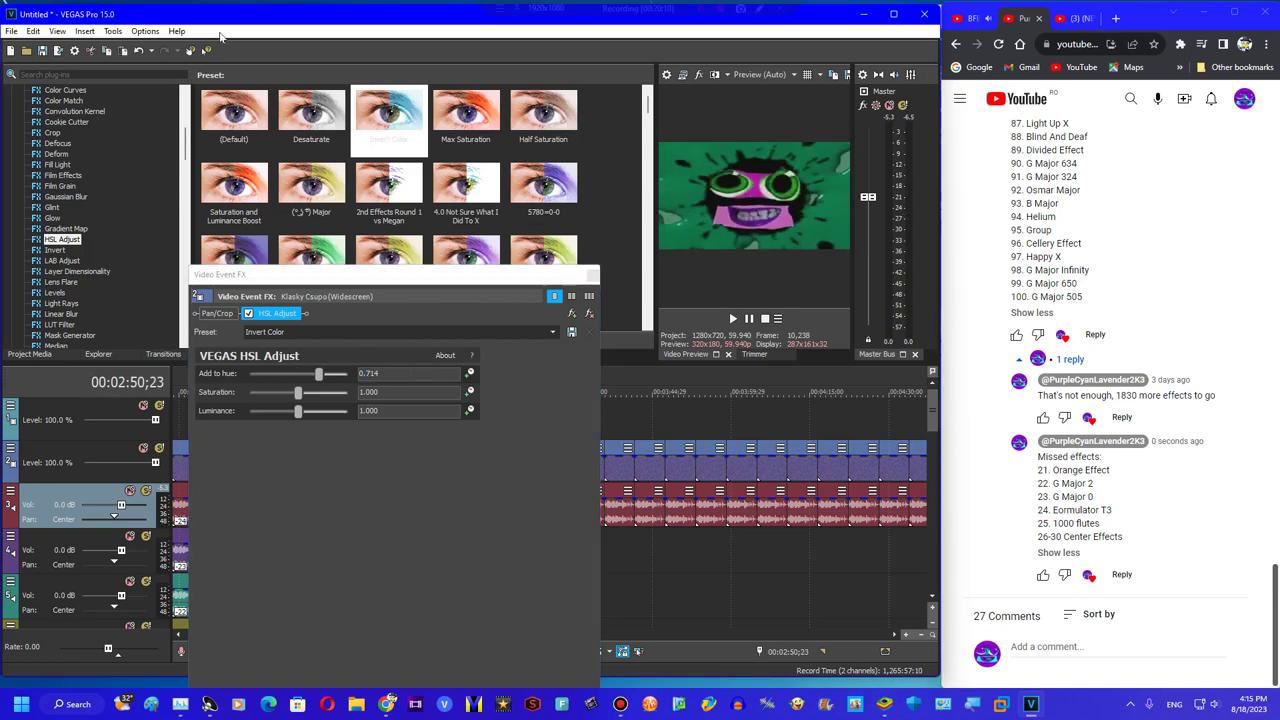
Change the HSL Adjust Add to hue value to 0.740
scroll(40, 140, "up", 8)
left_click(398, 376)
key("BackSpace")
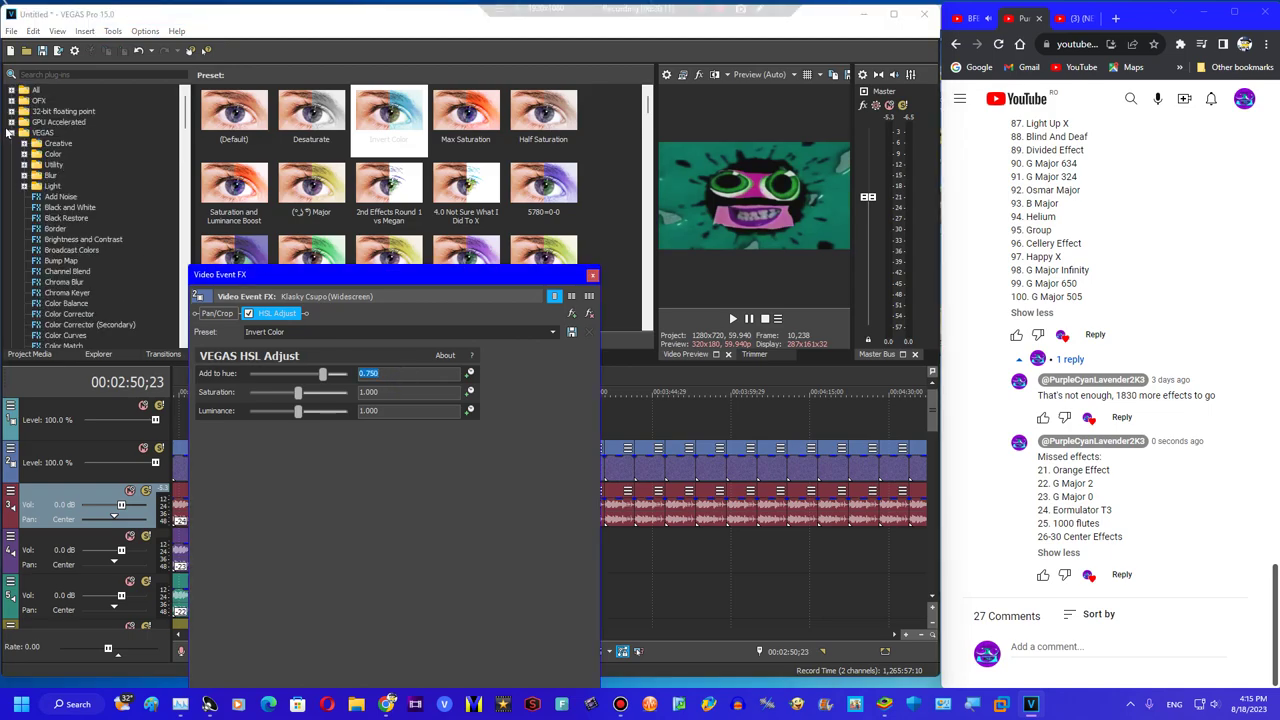
left_click(12, 90)
scroll(184, 106, "down", 15)
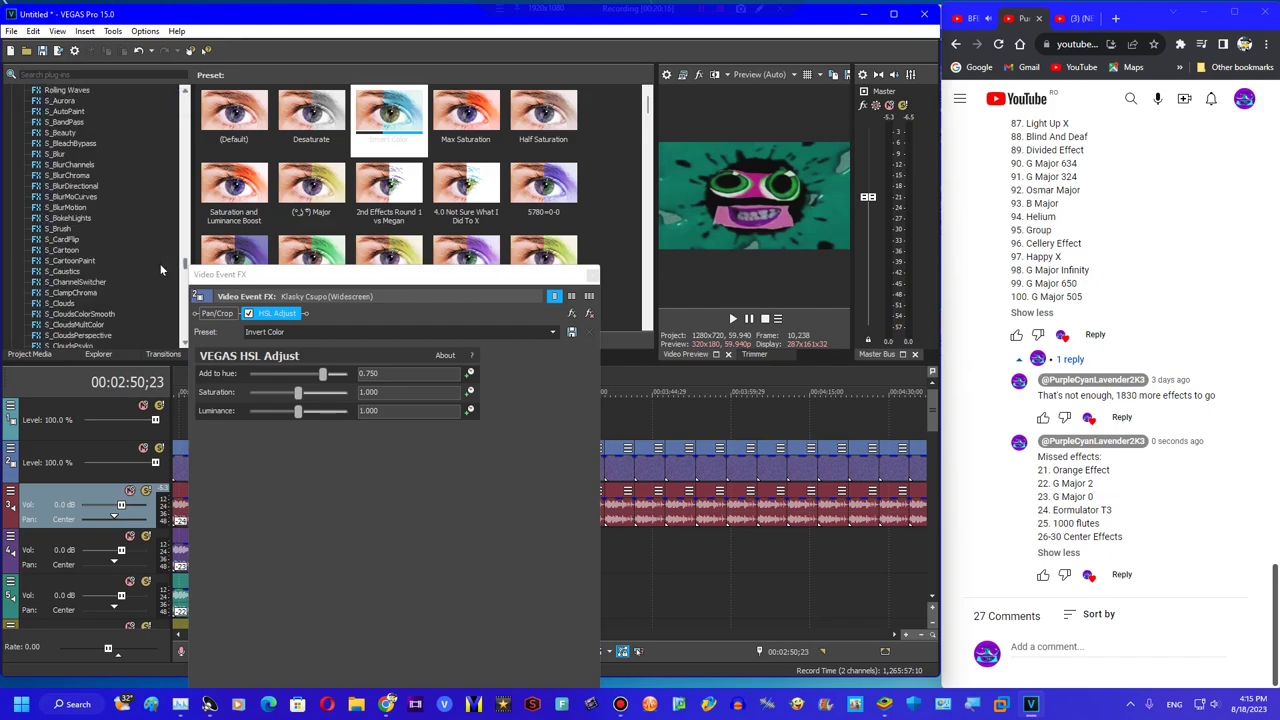
left_click(403, 373)
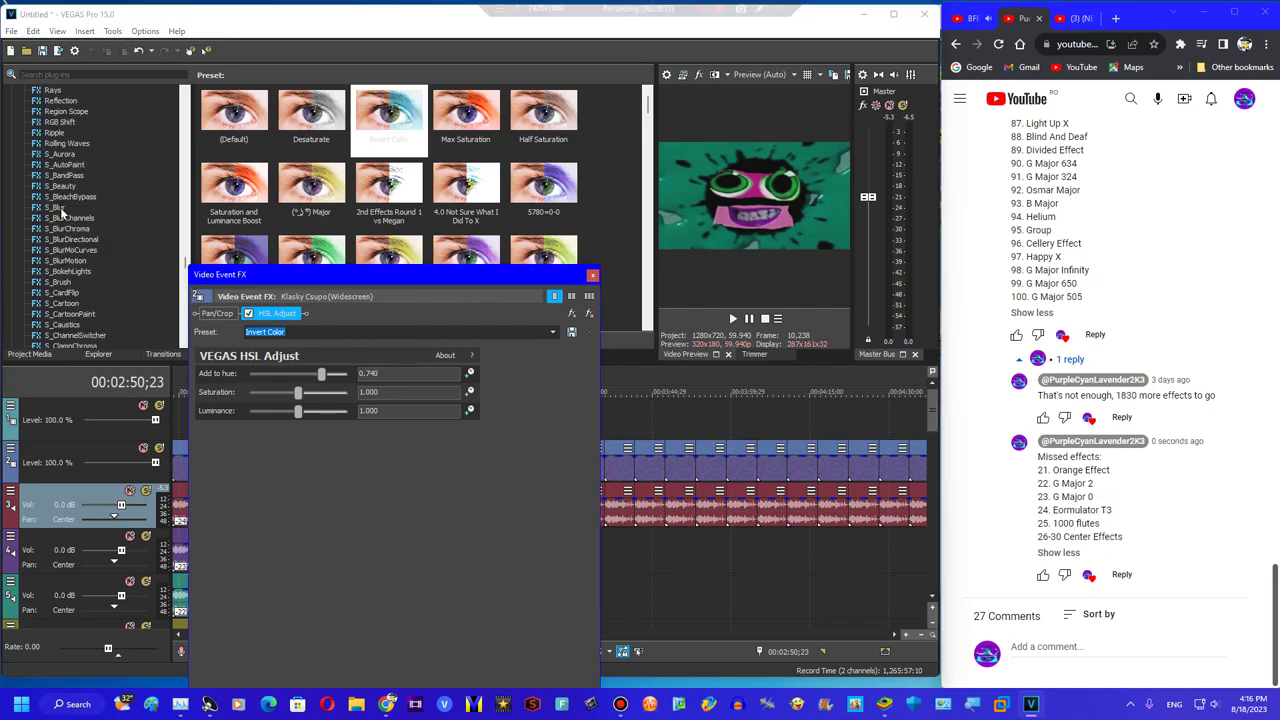
Add the S_WarpPuddle effect with the AVS Ripple preset to the same clip
left_click(53, 133)
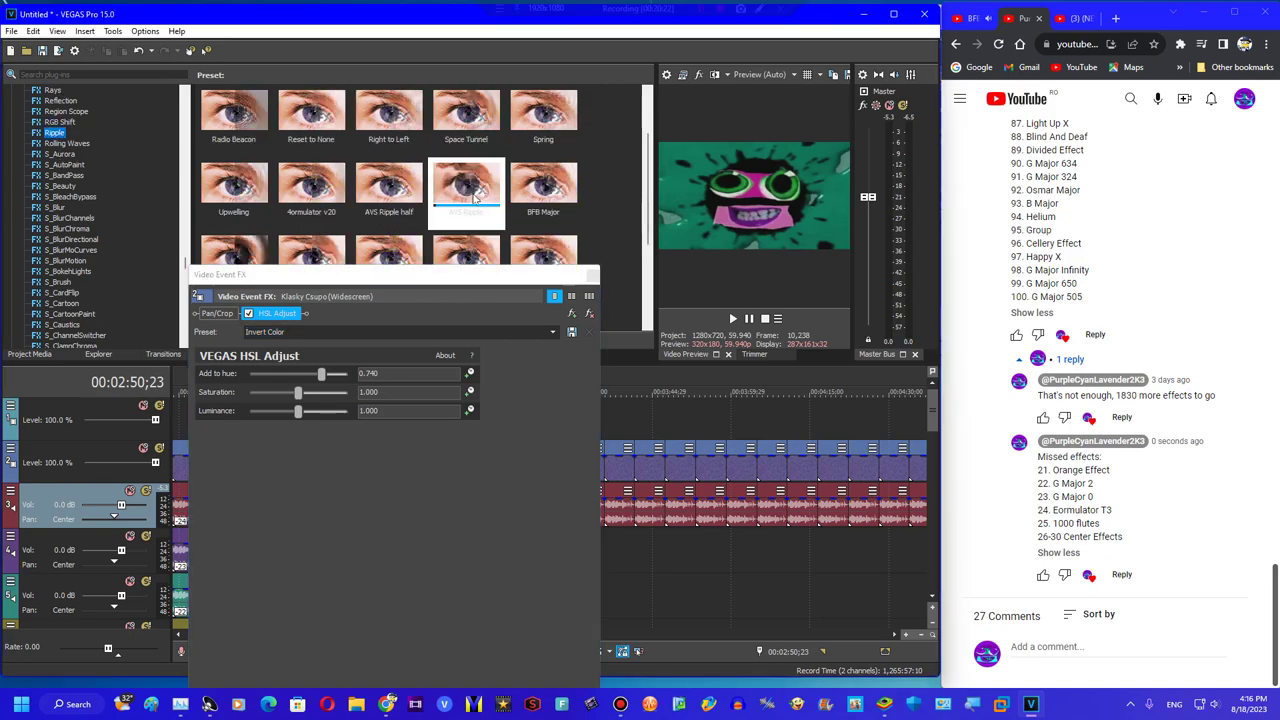
scroll(90, 213, "down", 10)
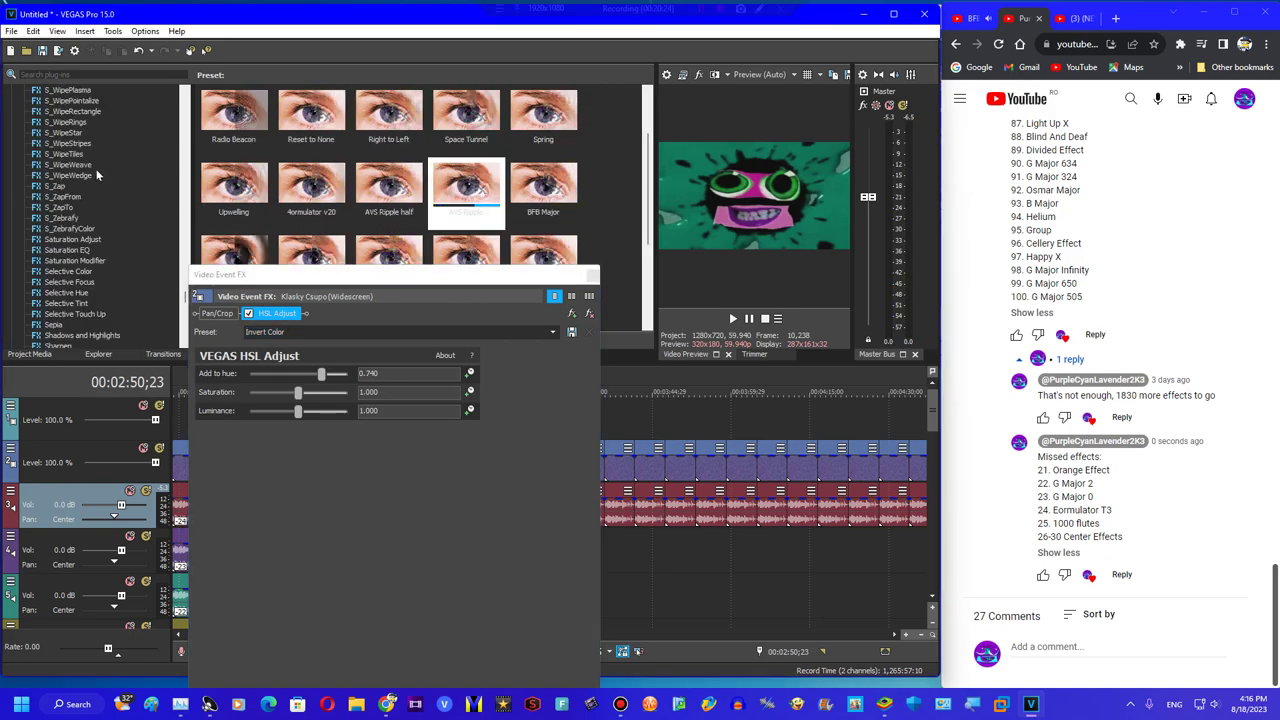
scroll(97, 175, "up", 8)
scroll(97, 172, "up", 8)
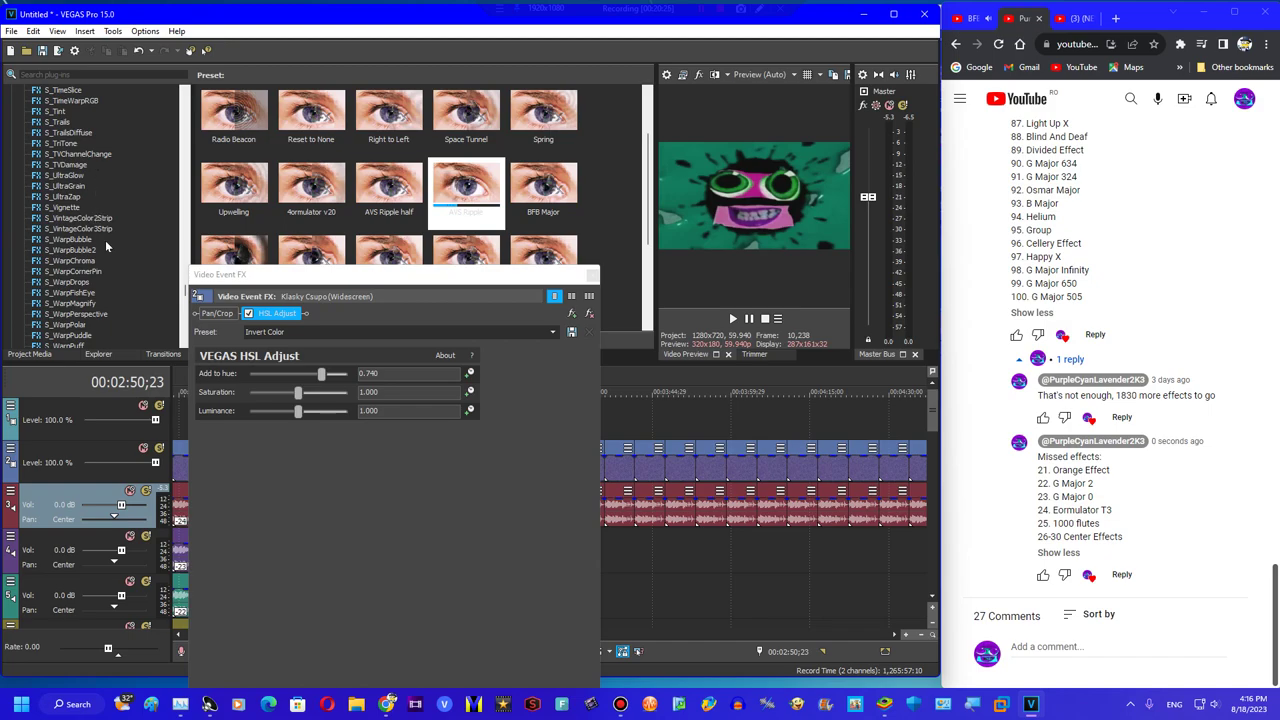
left_click(80, 337)
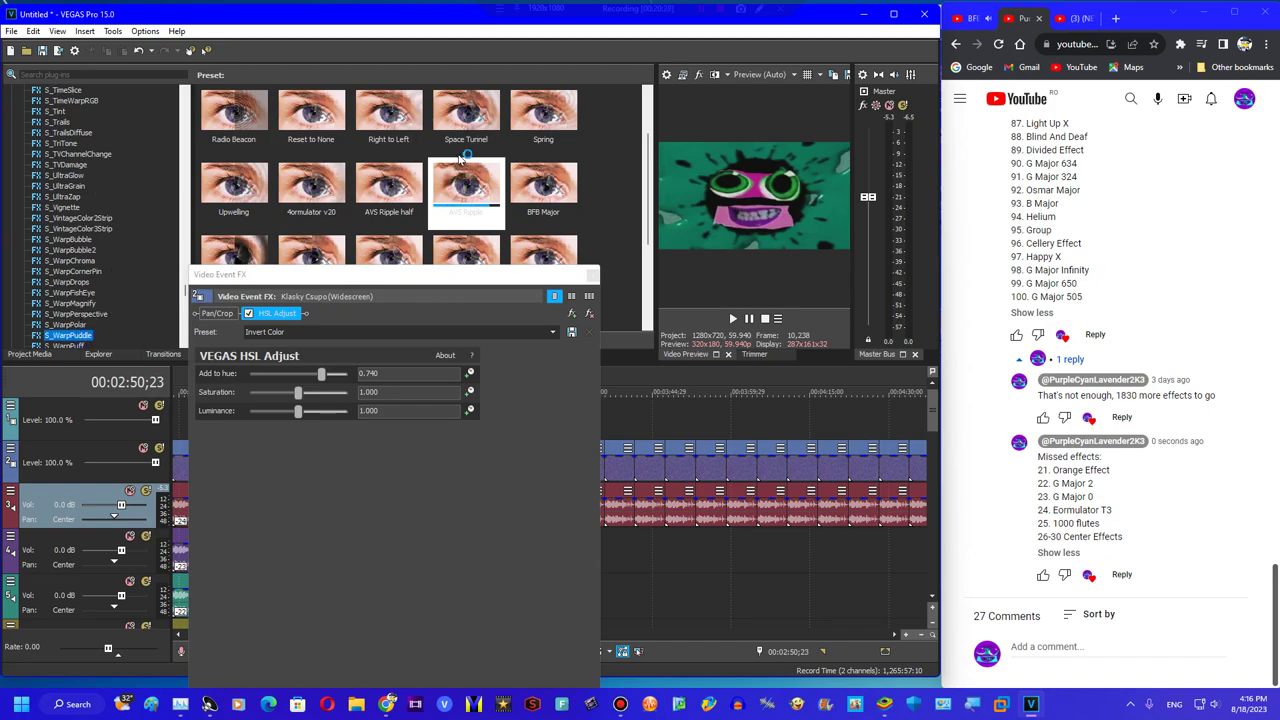
left_click(462, 178)
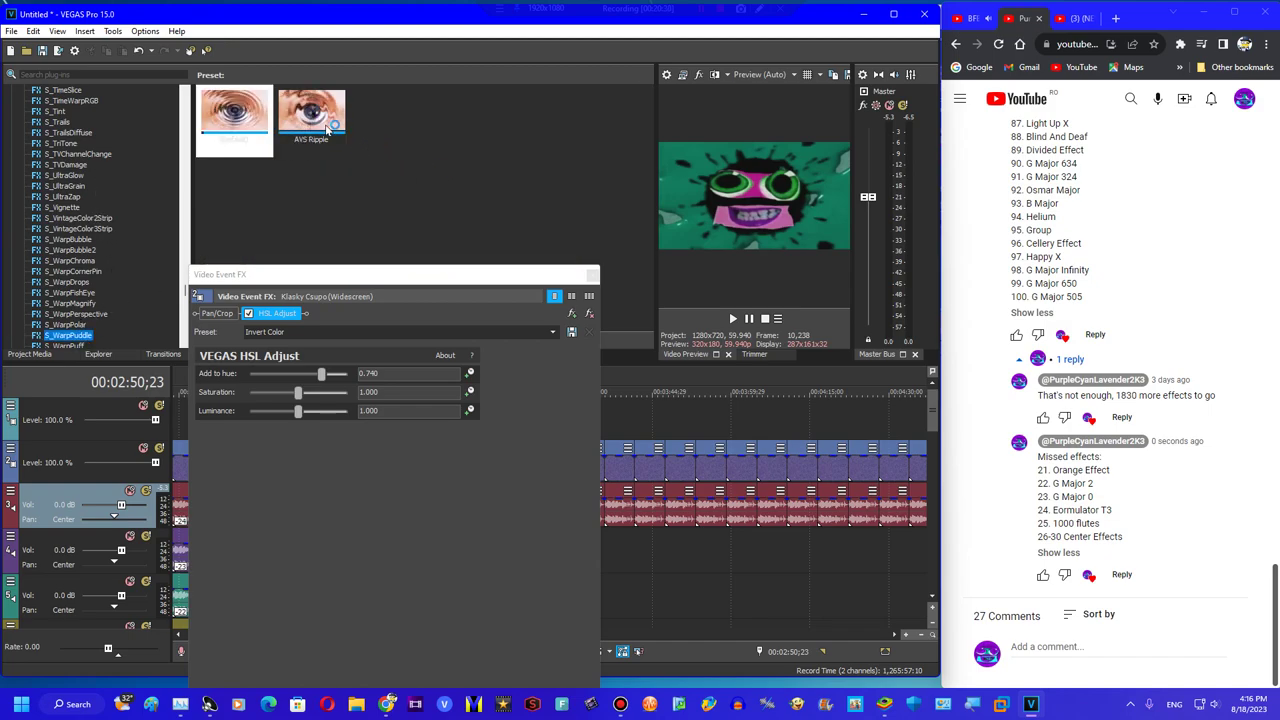
left_click_drag(359, 296, 362, 300)
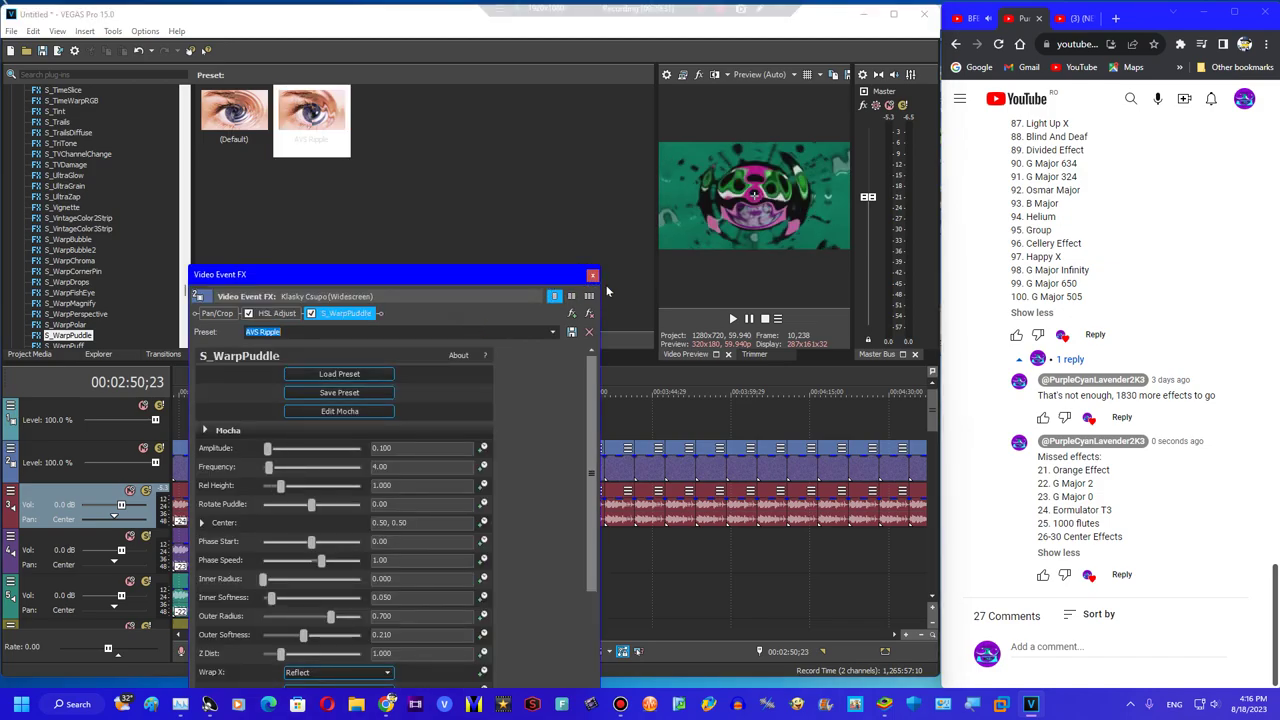
left_click(594, 277)
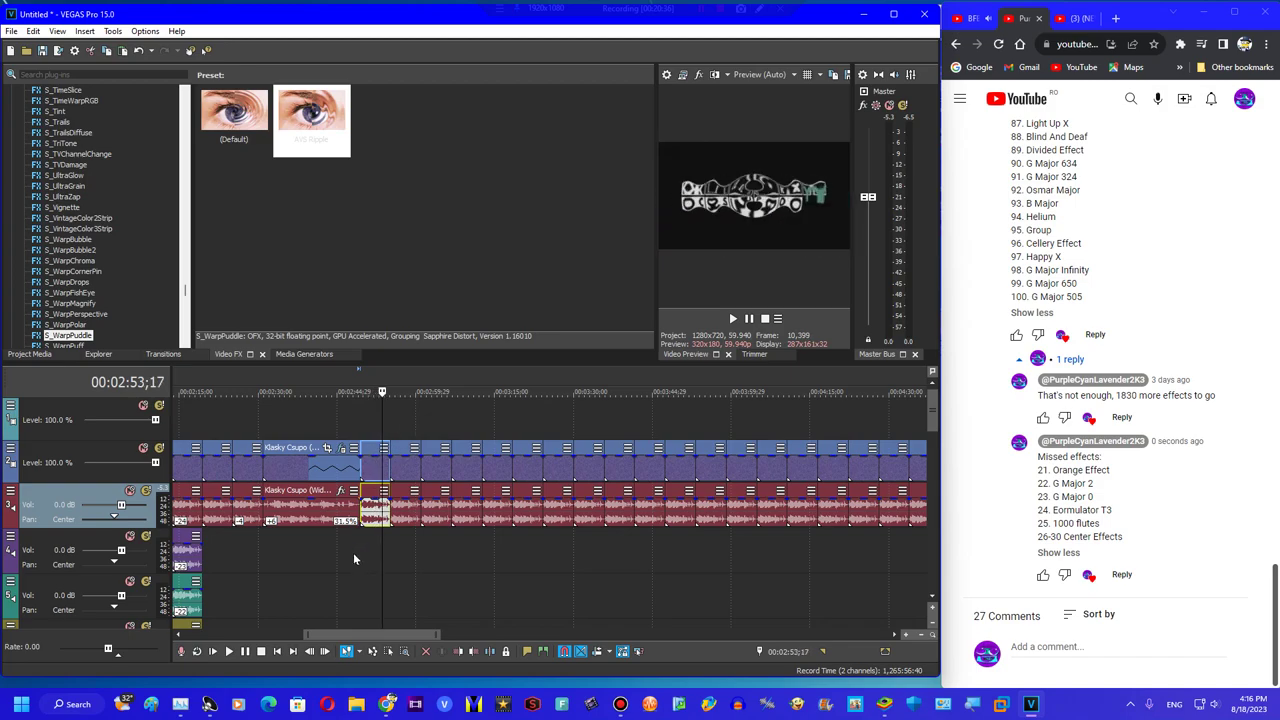
Lower the audio pitch of the S_WarpPuddle clip by 6 semitones and play the clip back
left_click(373, 524)
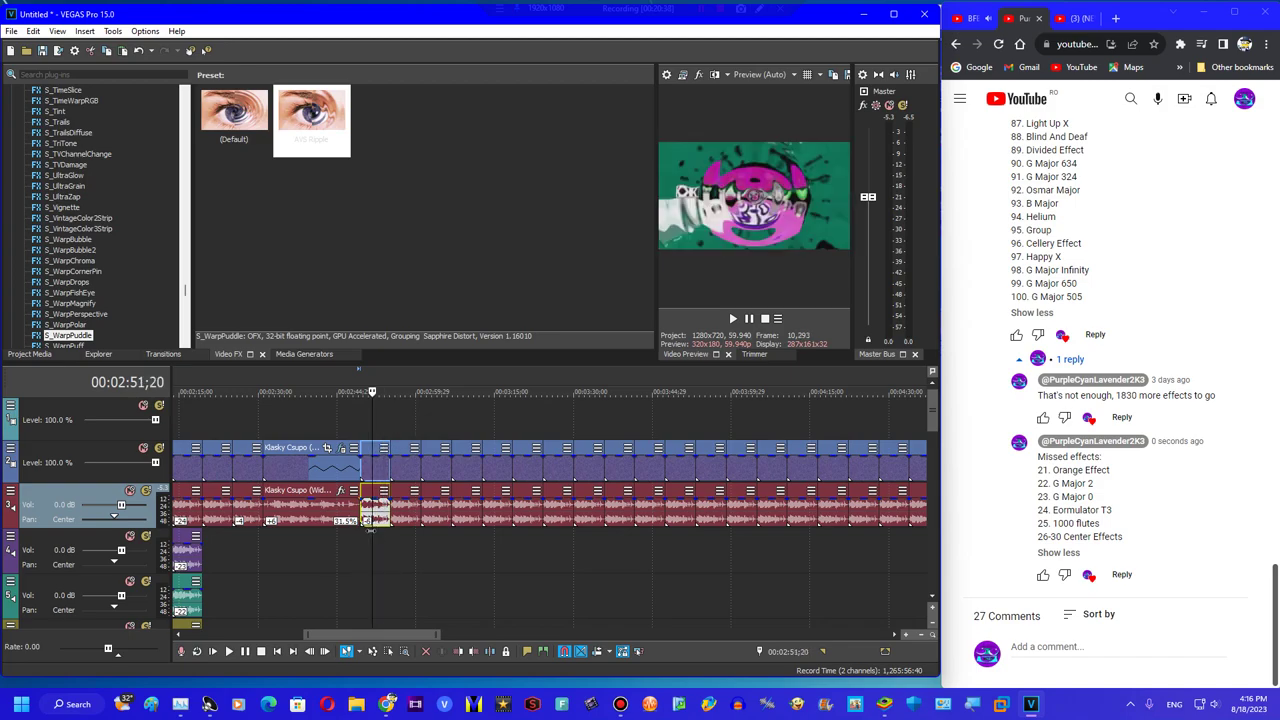
key("space")
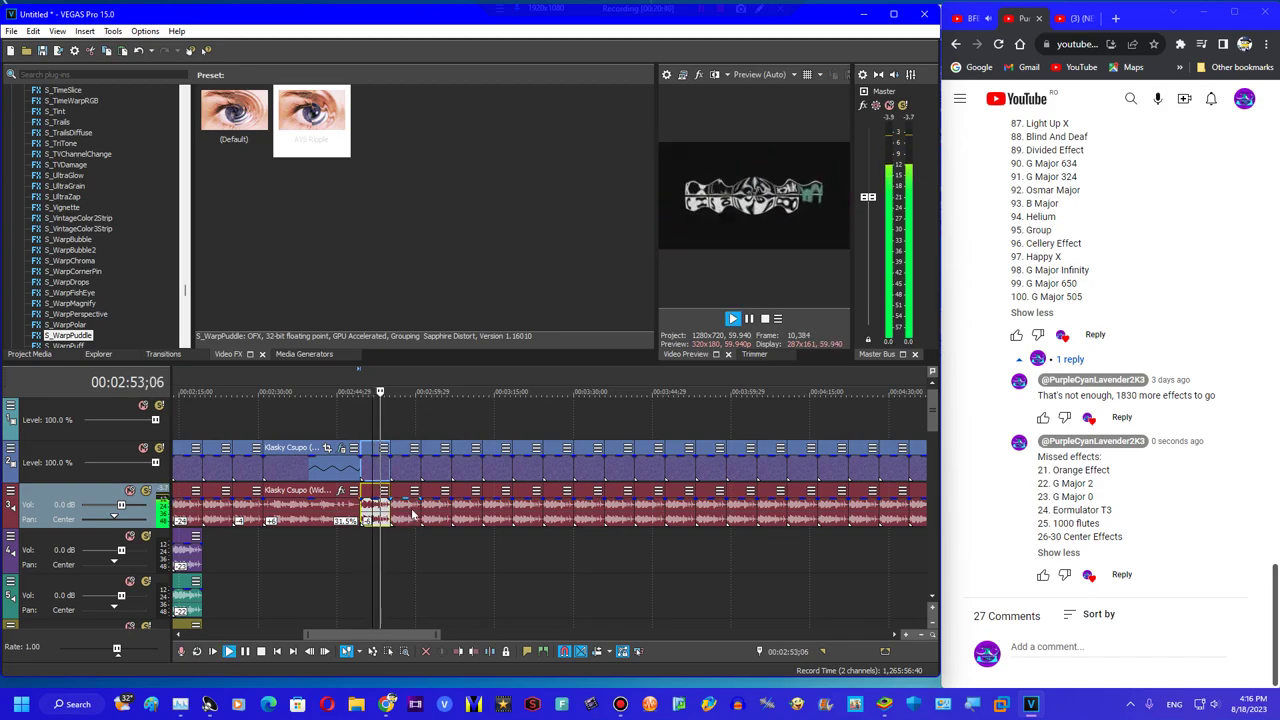
key("space")
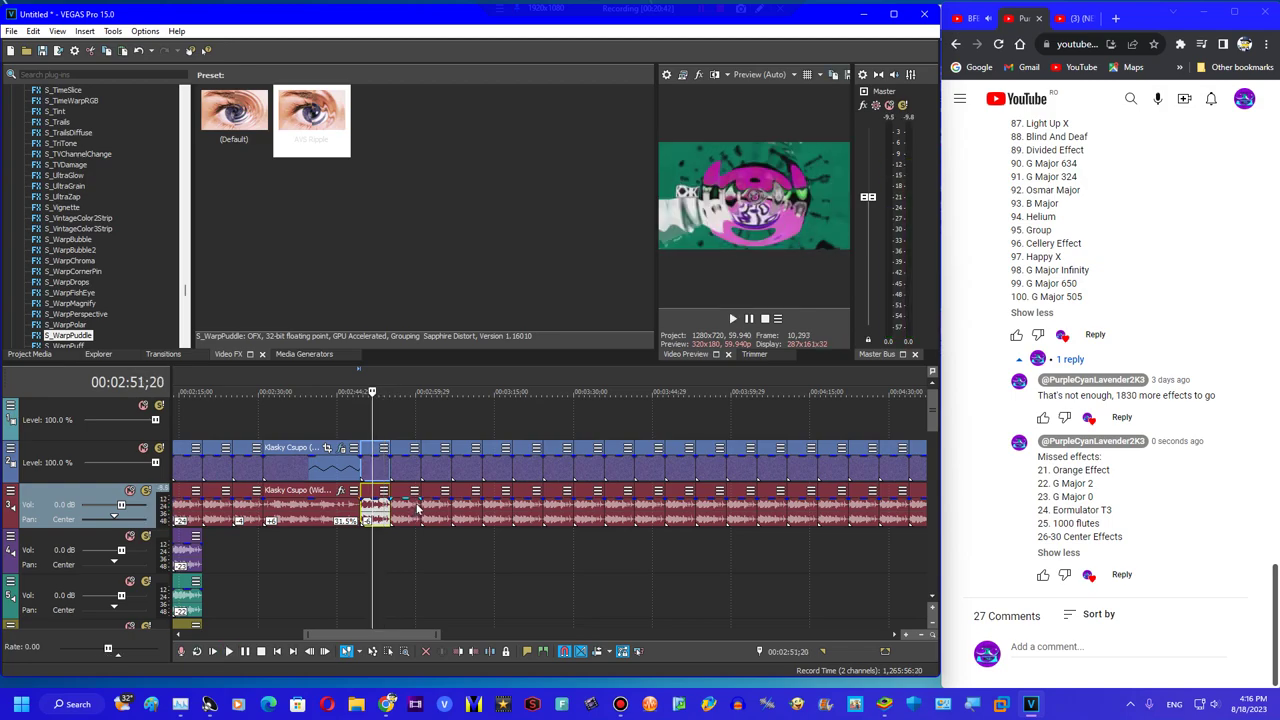
Add the BCC Twirl effect with the AVS Twirl preset to the next clip
left_click(404, 512)
scroll(179, 208, "up", 10)
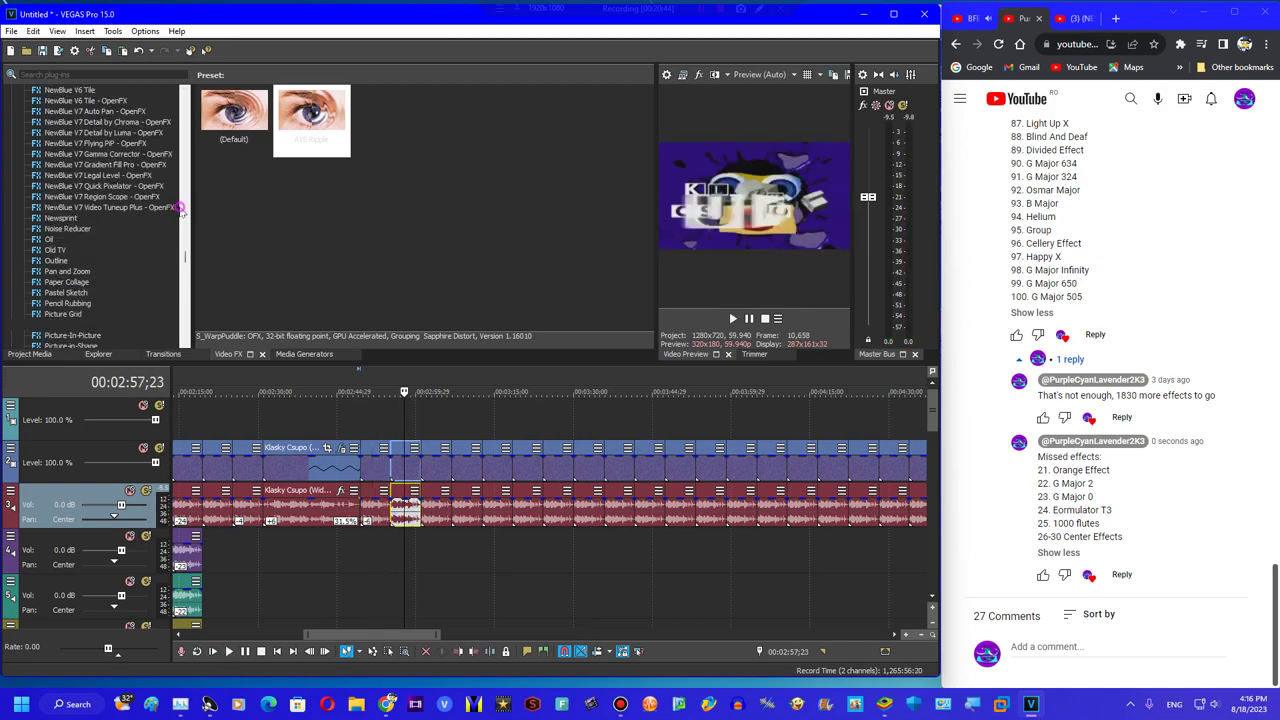
scroll(176, 175, "up", 15)
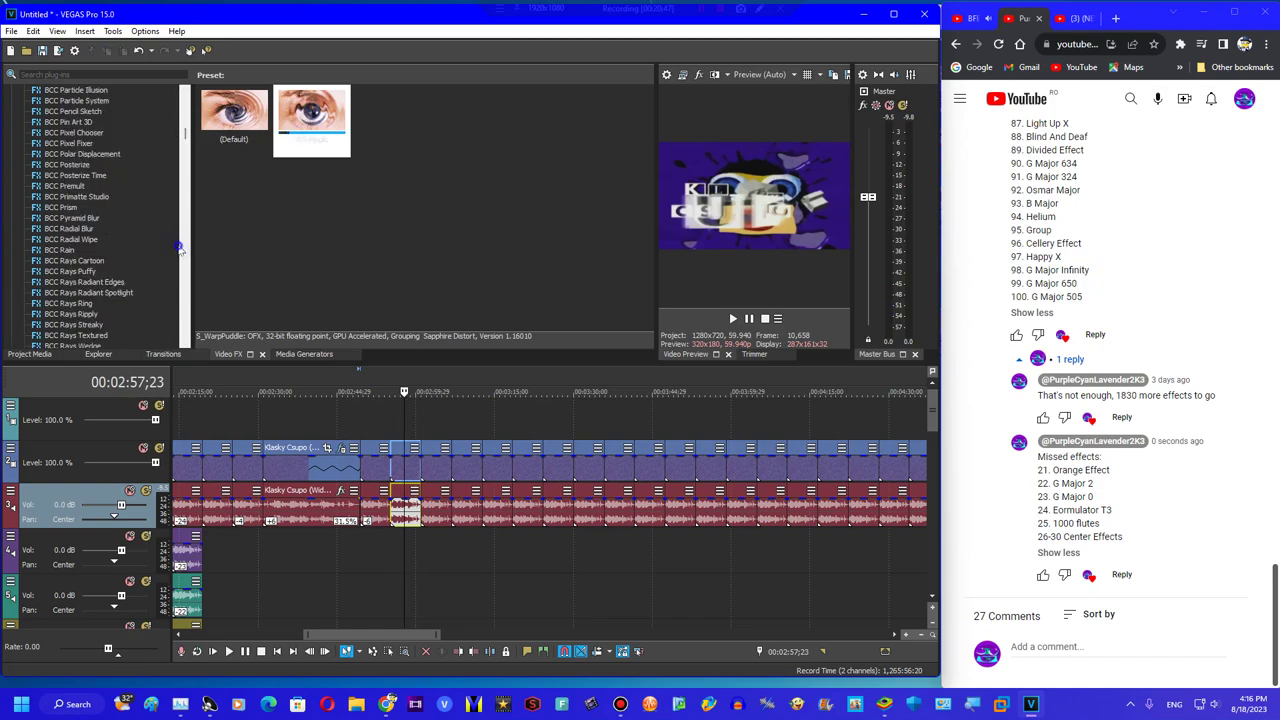
scroll(183, 245, "down", 8)
scroll(183, 245, "down", 8)
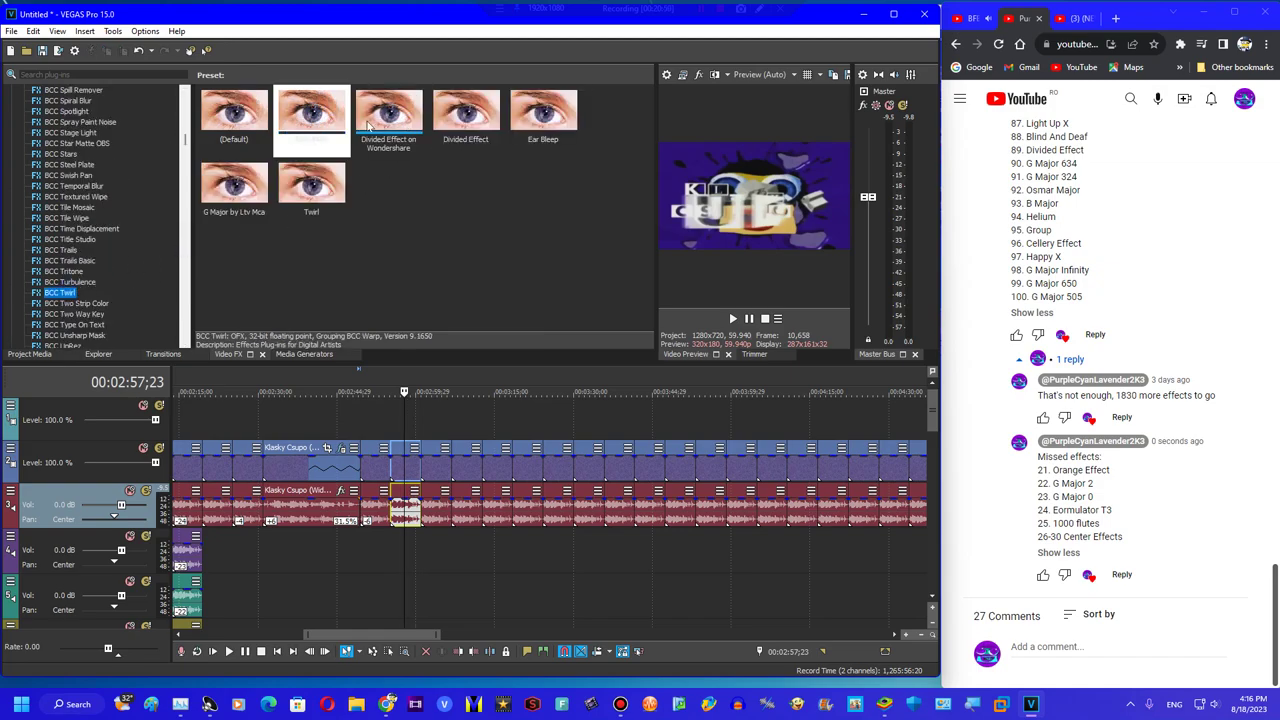
left_click_drag(396, 476, 398, 477)
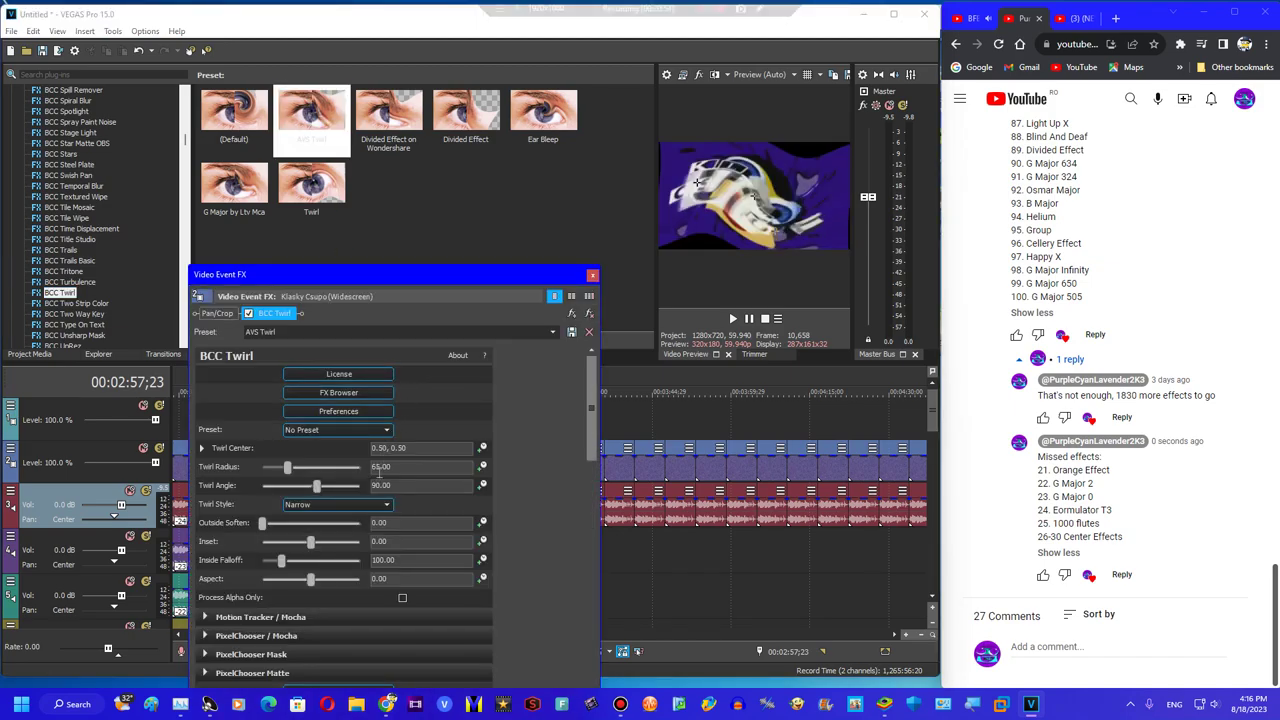
Animate the BCC Twirl Twirl Angle from -90 at the clip's start to 90 at its end
type("-")
left_click(461, 332)
left_click_drag(386, 280, 320, 106)
left_click(347, 607)
key("End")
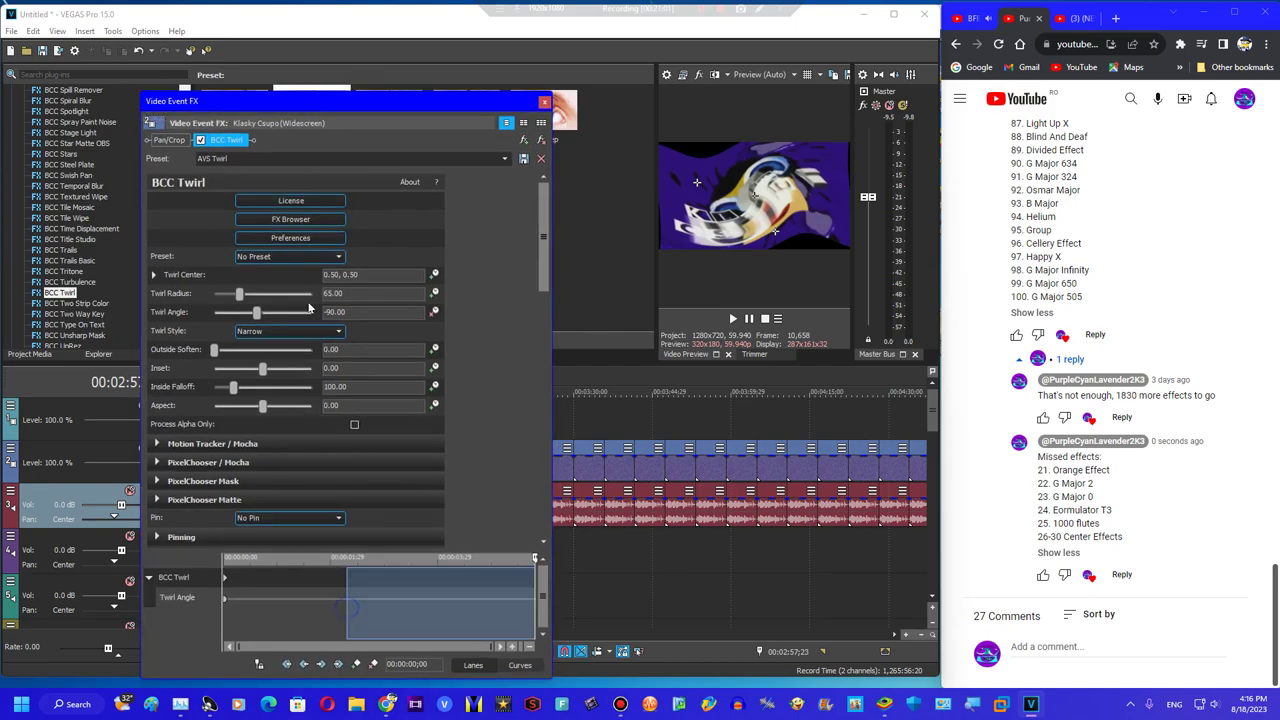
left_click(330, 312)
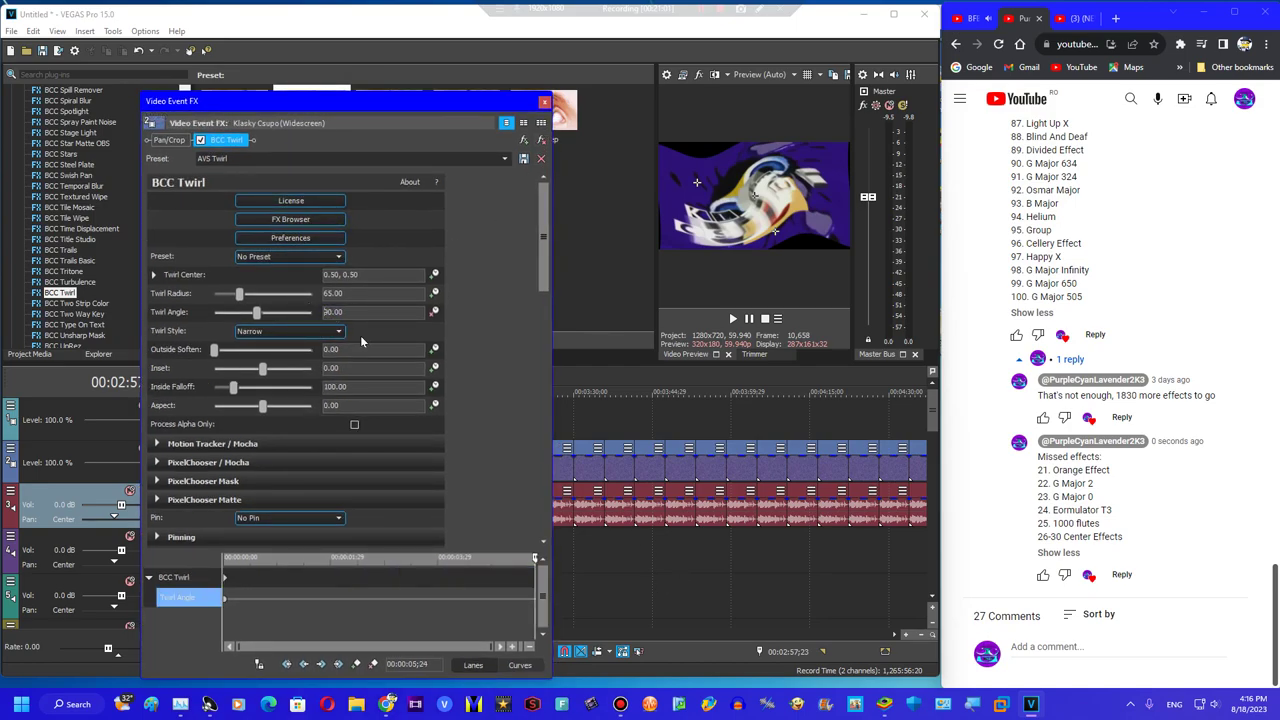
left_click(543, 101)
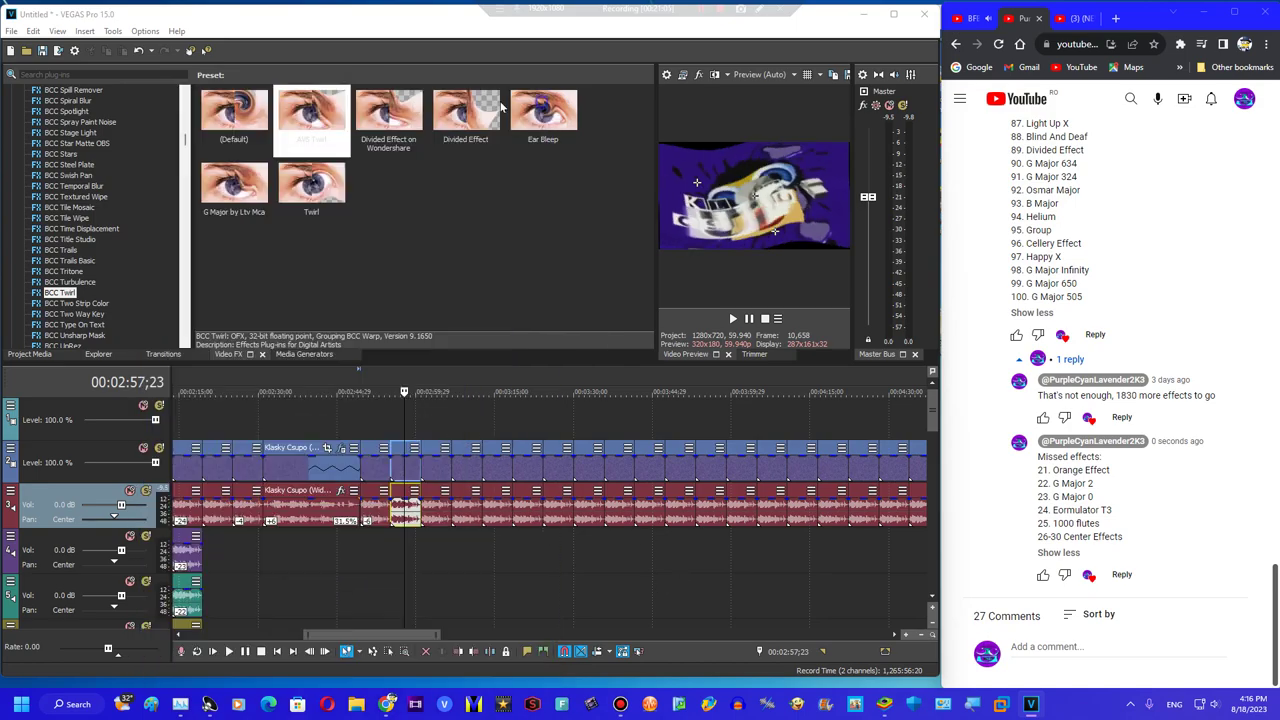
Add the VEGAS Mirror effect with the Reflect Left preset to the same clip and lower its audio pitch
left_click(11, 90)
scroll(61, 193, "down", 15)
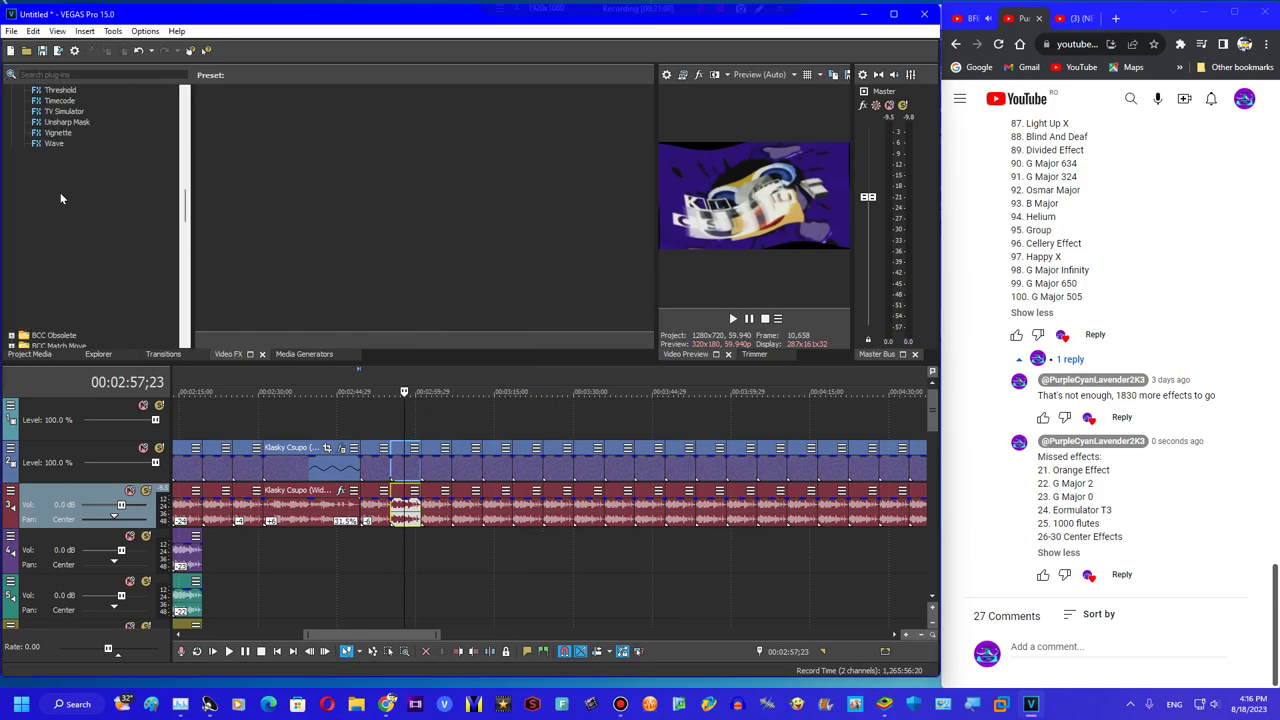
left_click_drag(488, 120, 488, 127)
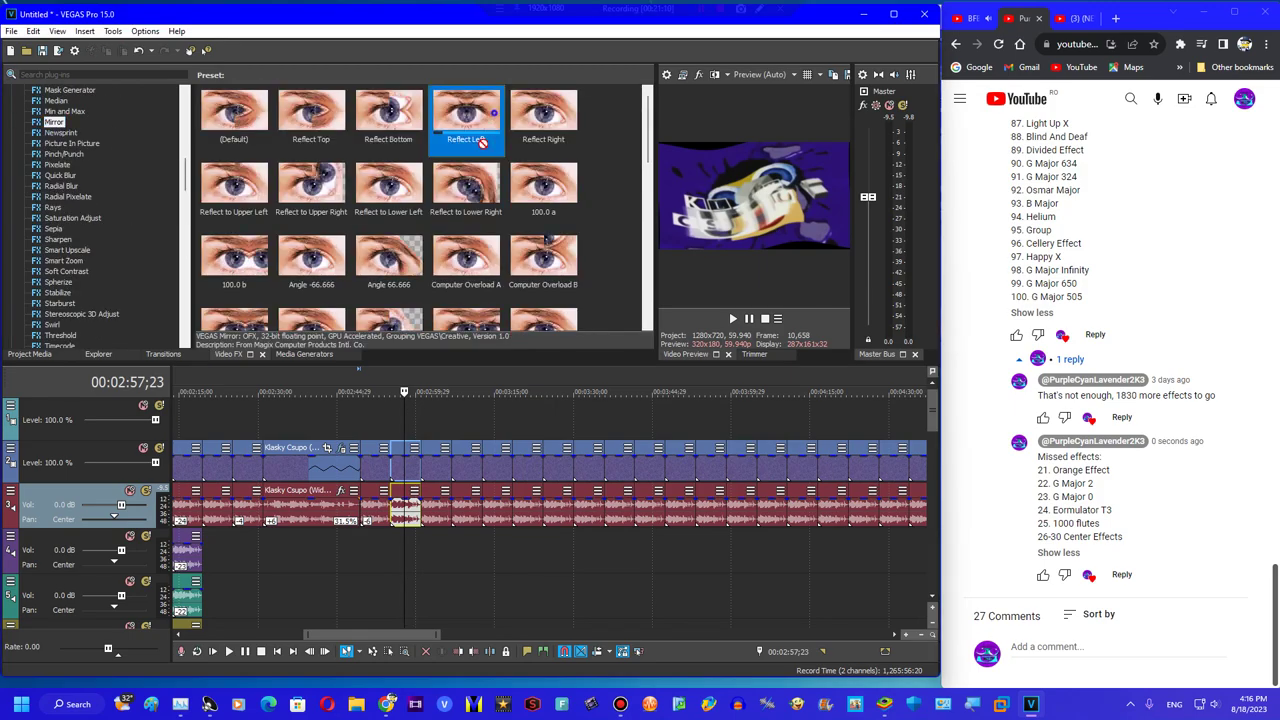
left_click_drag(408, 478, 408, 476)
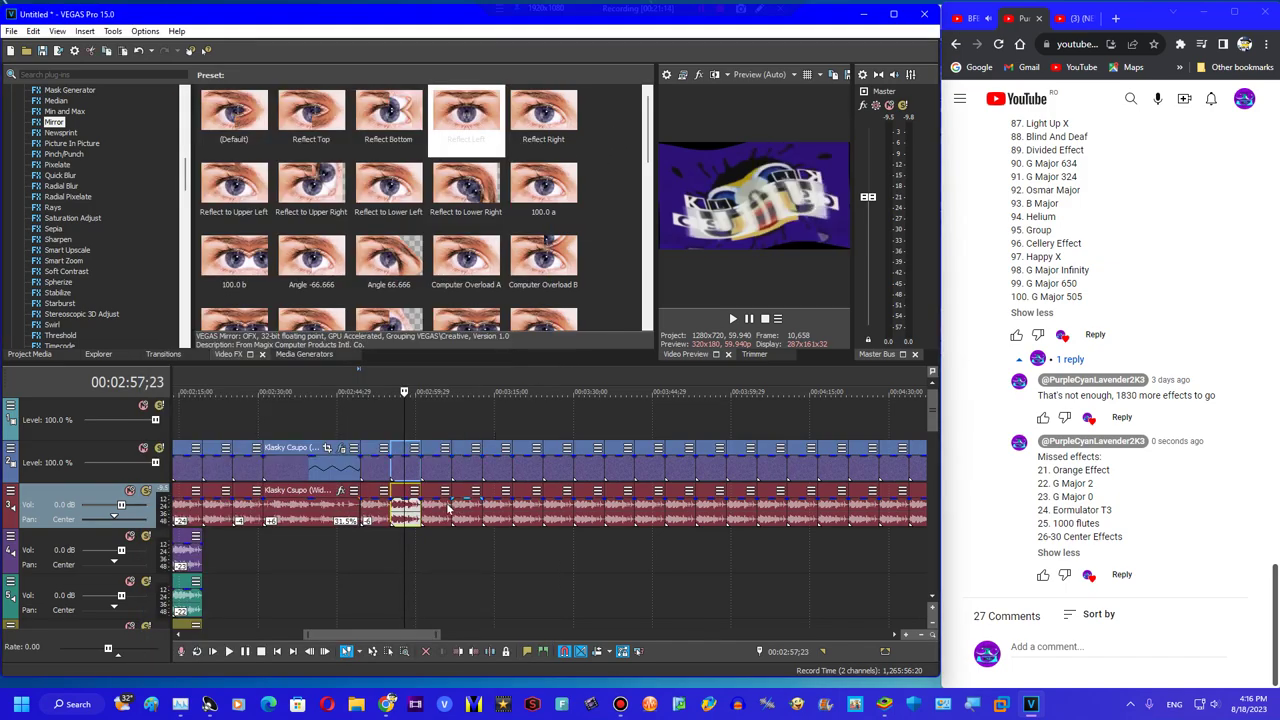
left_click(404, 514)
key("minus")
right_click(415, 492)
left_click(485, 141)
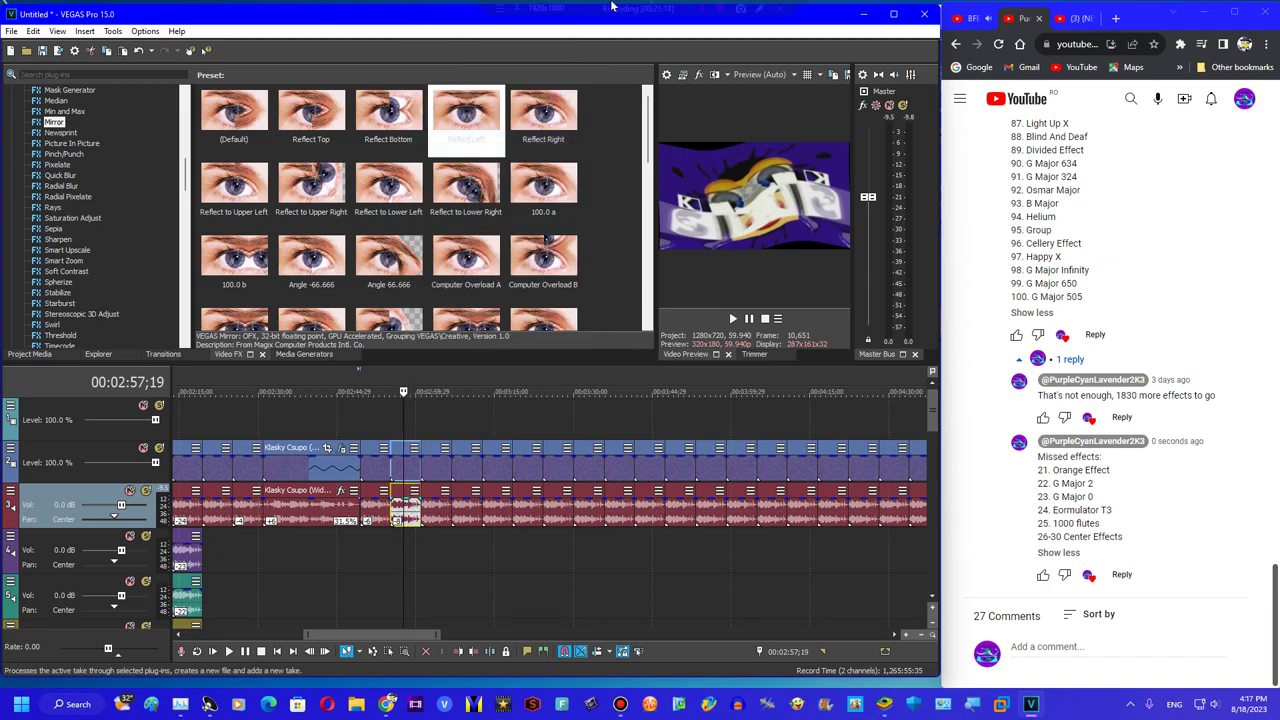
scroll(1190, 307, "up", 10)
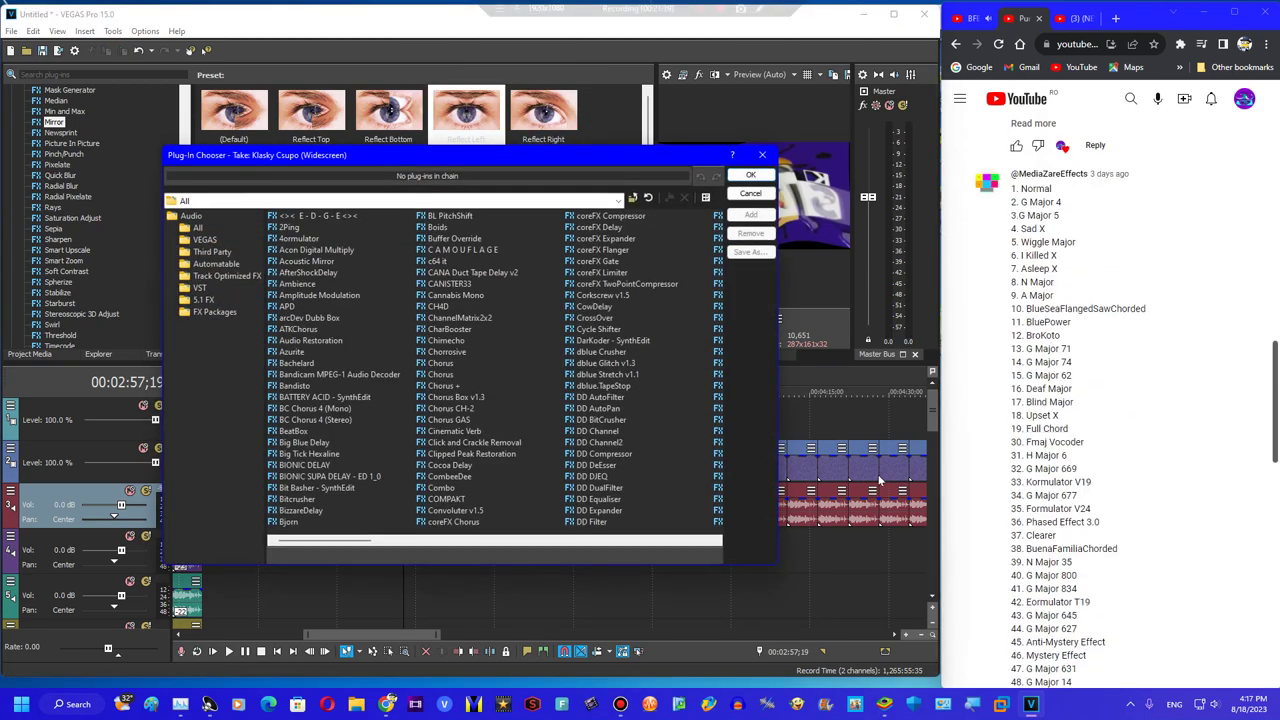
scroll(969, 452, "down", 10)
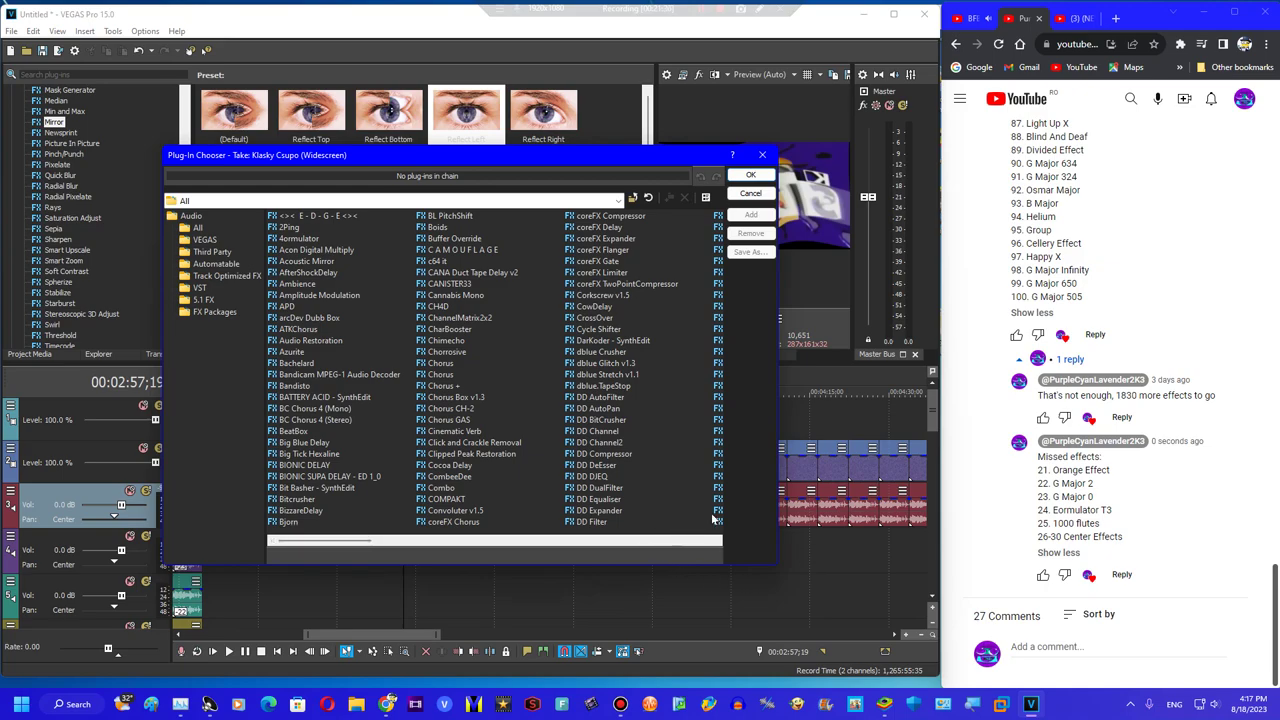
left_click(762, 155)
Edit the Missed effects reply so its entries are numbered 20 to 24 and Center Effects is 25-29, and save it
left_click(1235, 448)
left_click(1207, 478)
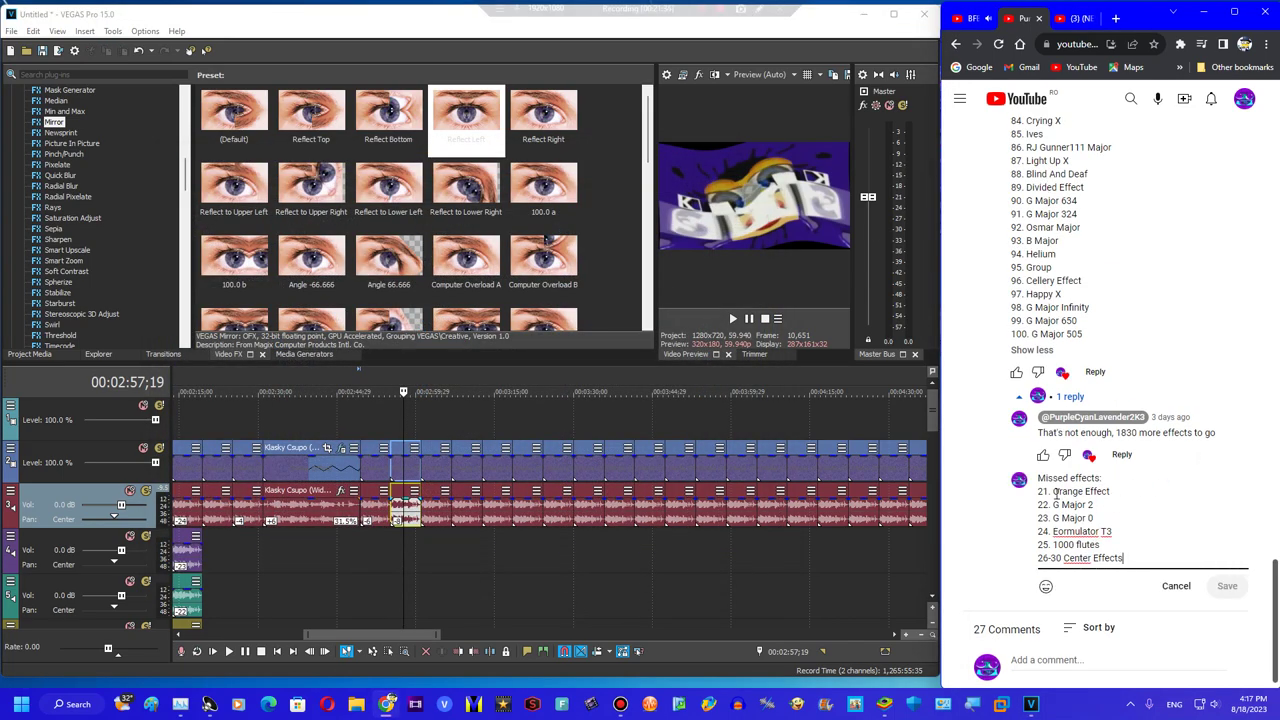
key("BackSpace")
key("BackSpace")
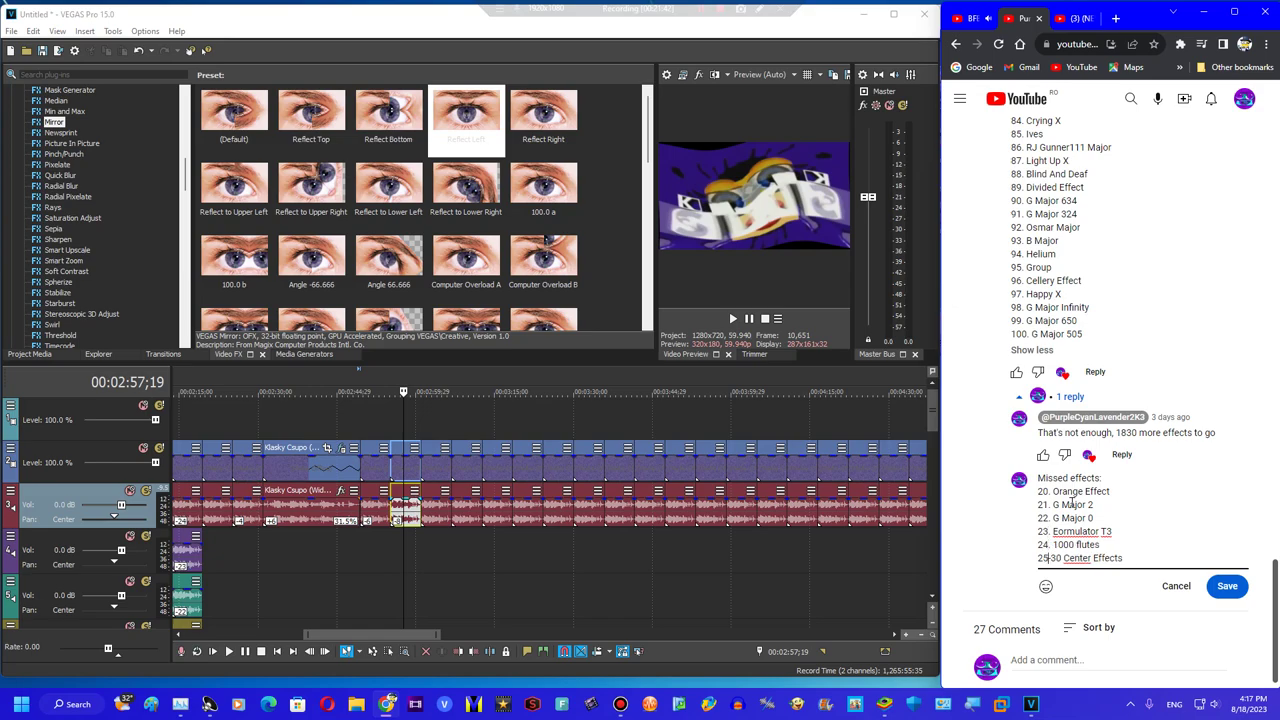
key("BackSpace")
key("BackSpace")
left_click(1227, 586)
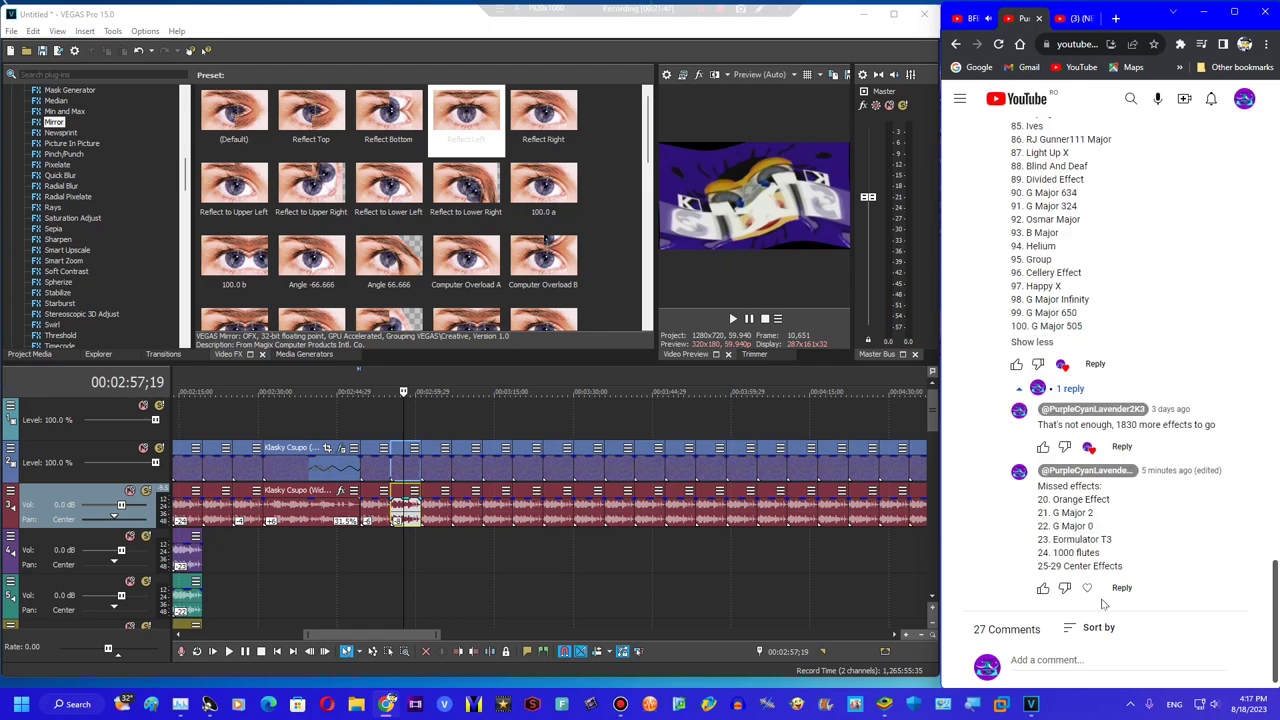
scroll(1106, 595, "up", 12)
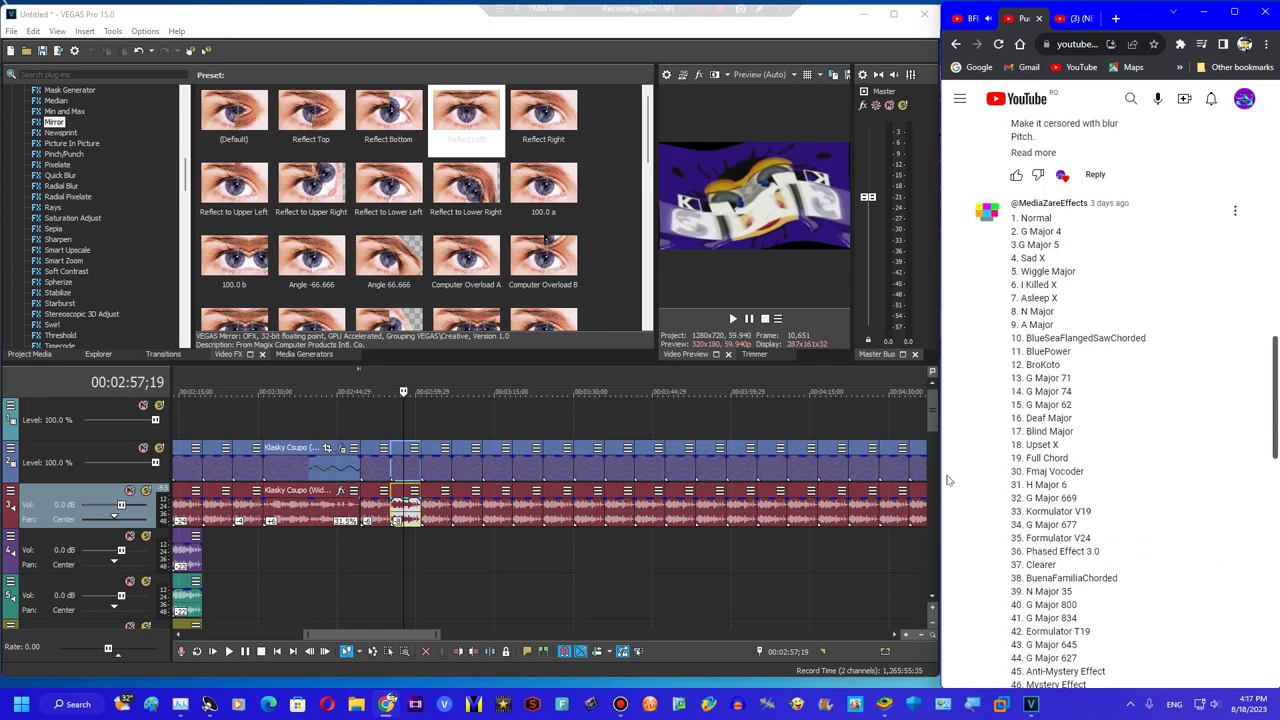
Apply IL Vocoder (demo) with default settings to the mirrored clip's audio as a non-real-time effect, rendering with the Wave (Microsoft) Default Template
right_click(408, 518)
left_click(413, 577)
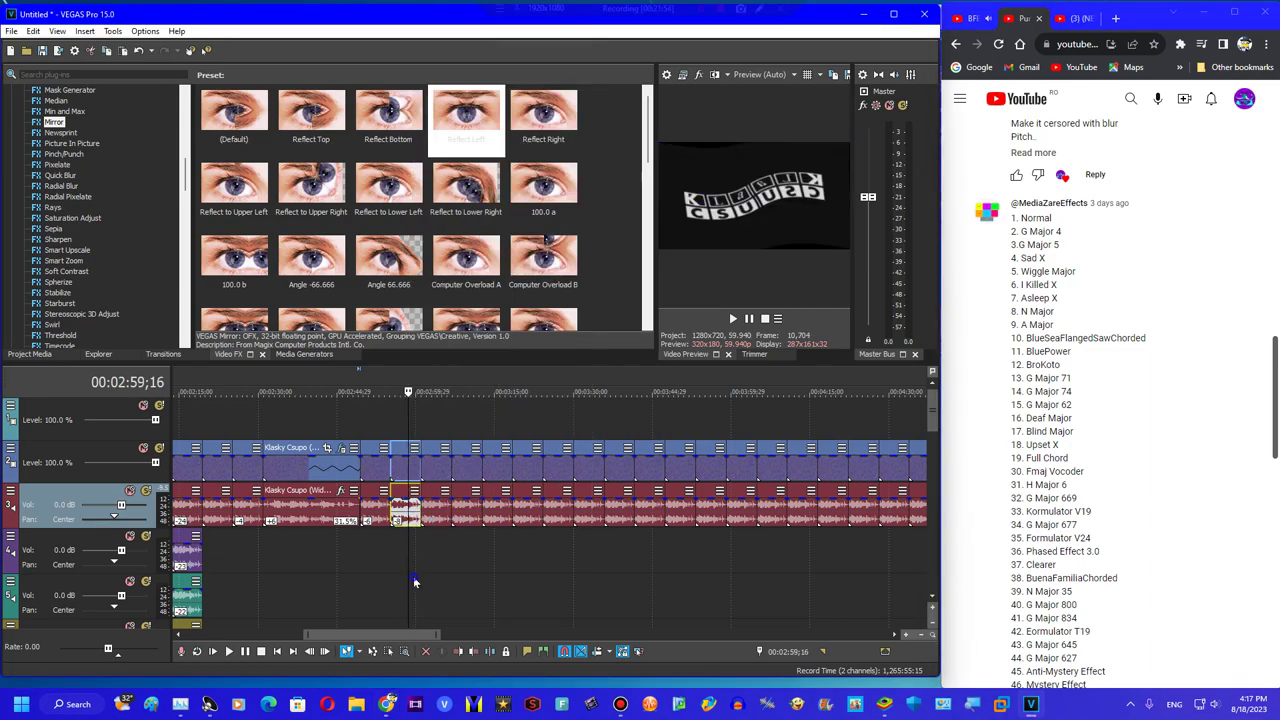
right_click(401, 518)
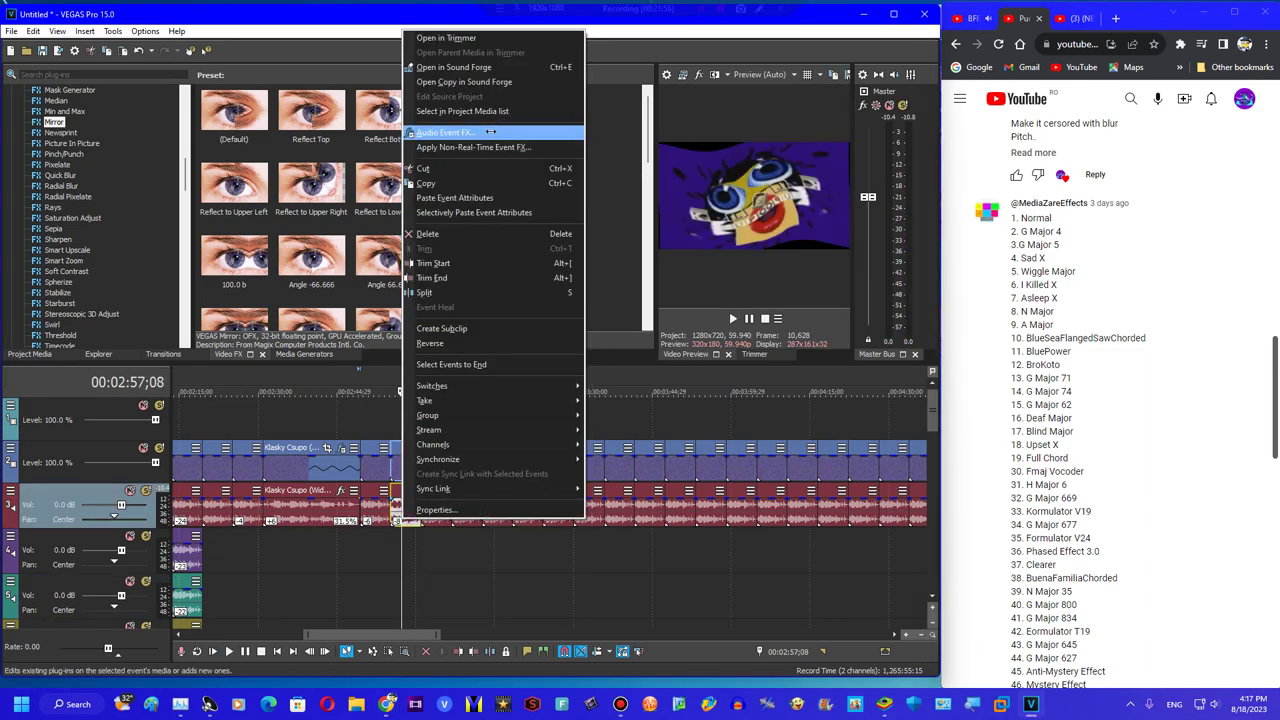
left_click(470, 147)
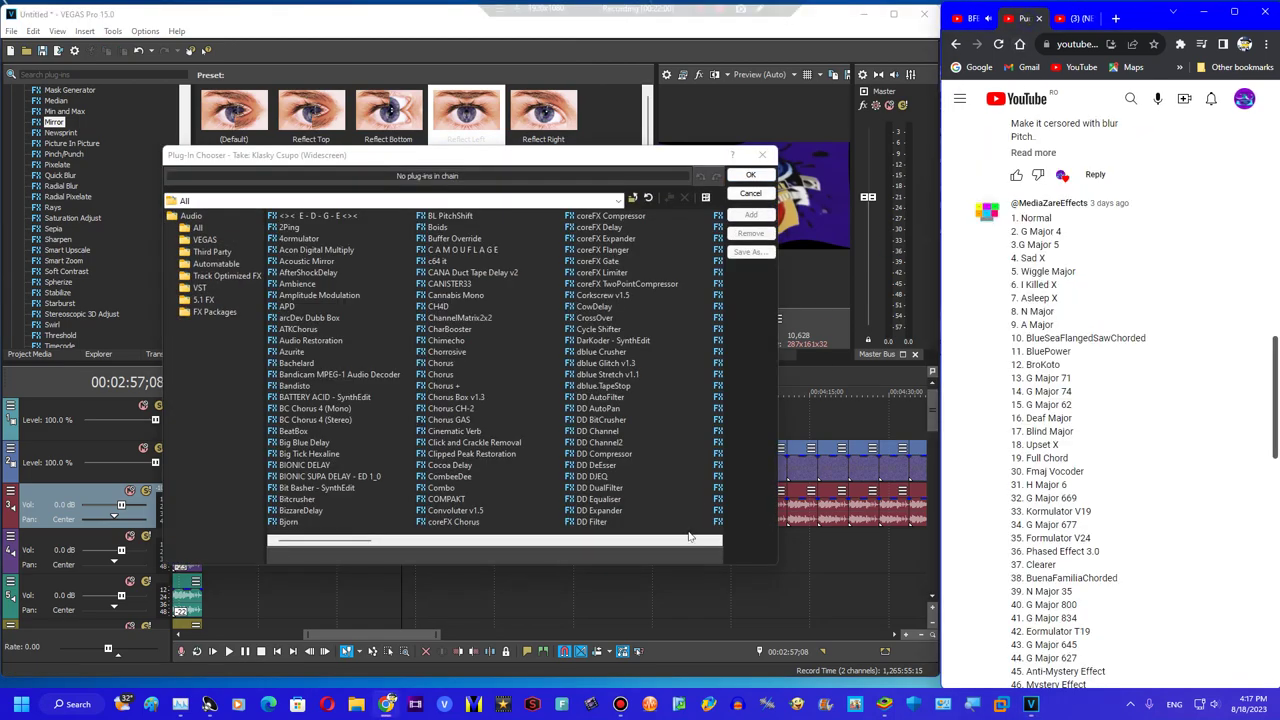
left_click(672, 545)
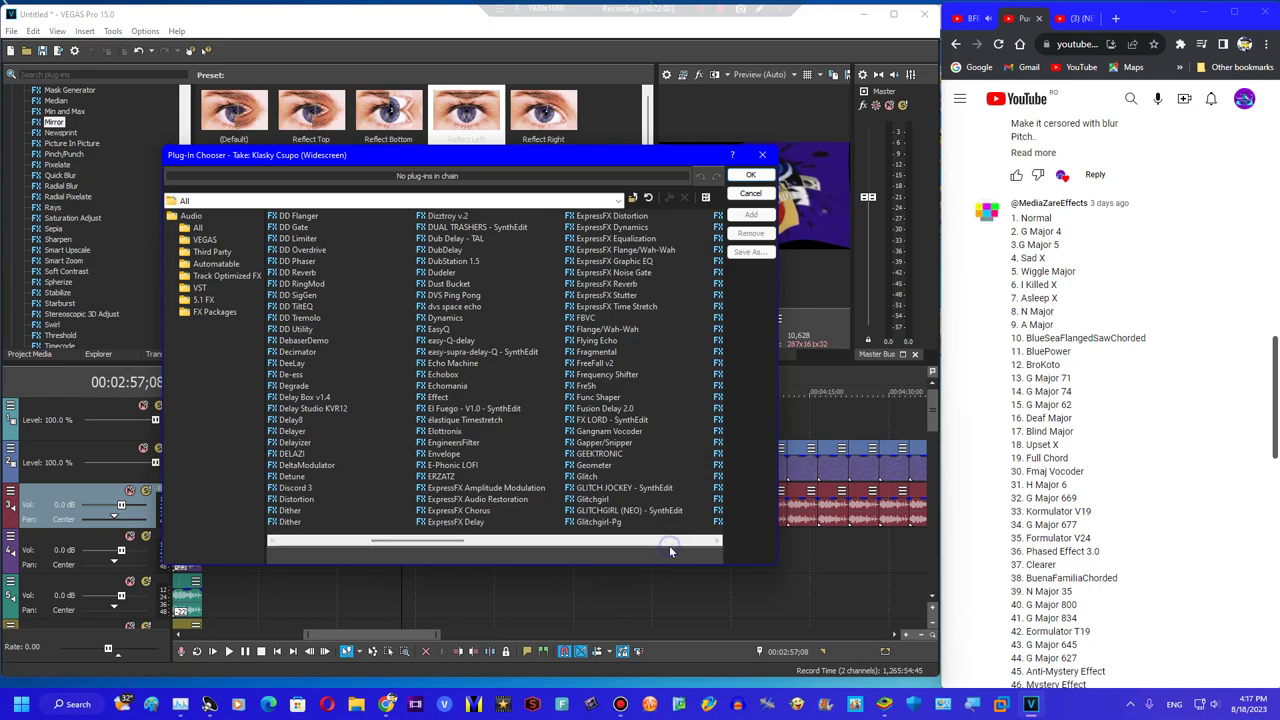
left_click(669, 545)
left_click(341, 476)
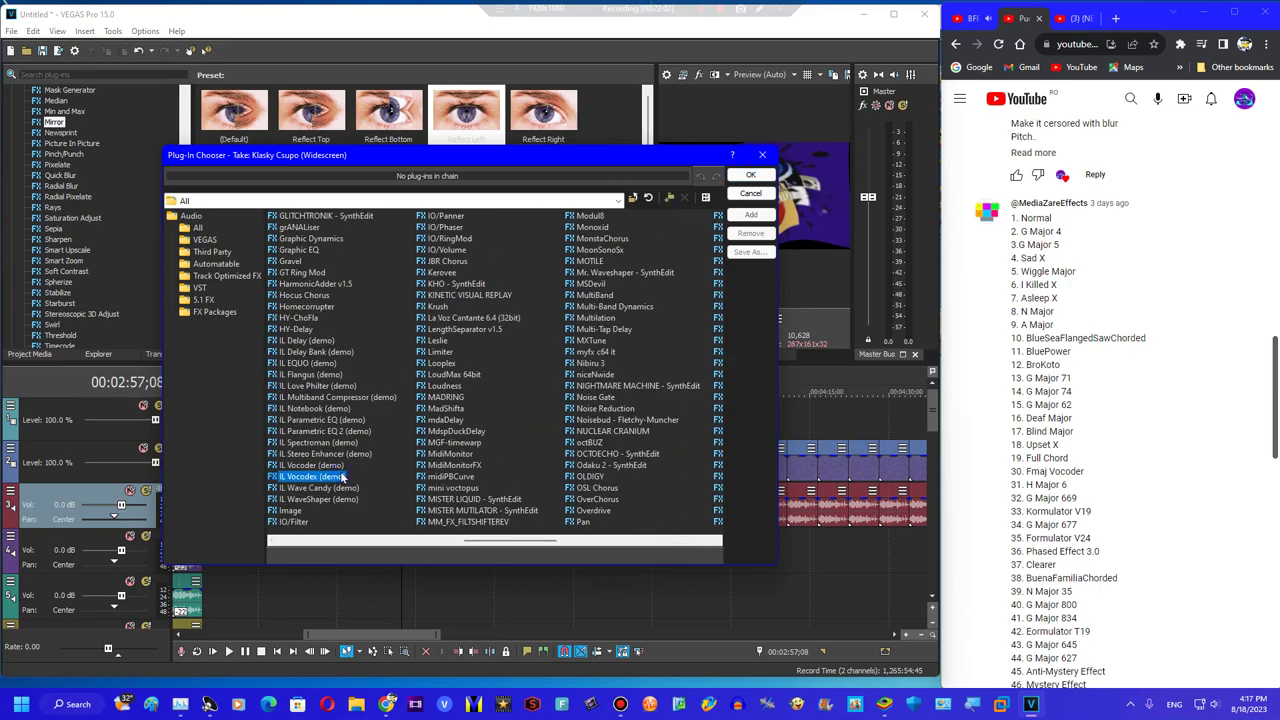
left_click(748, 176)
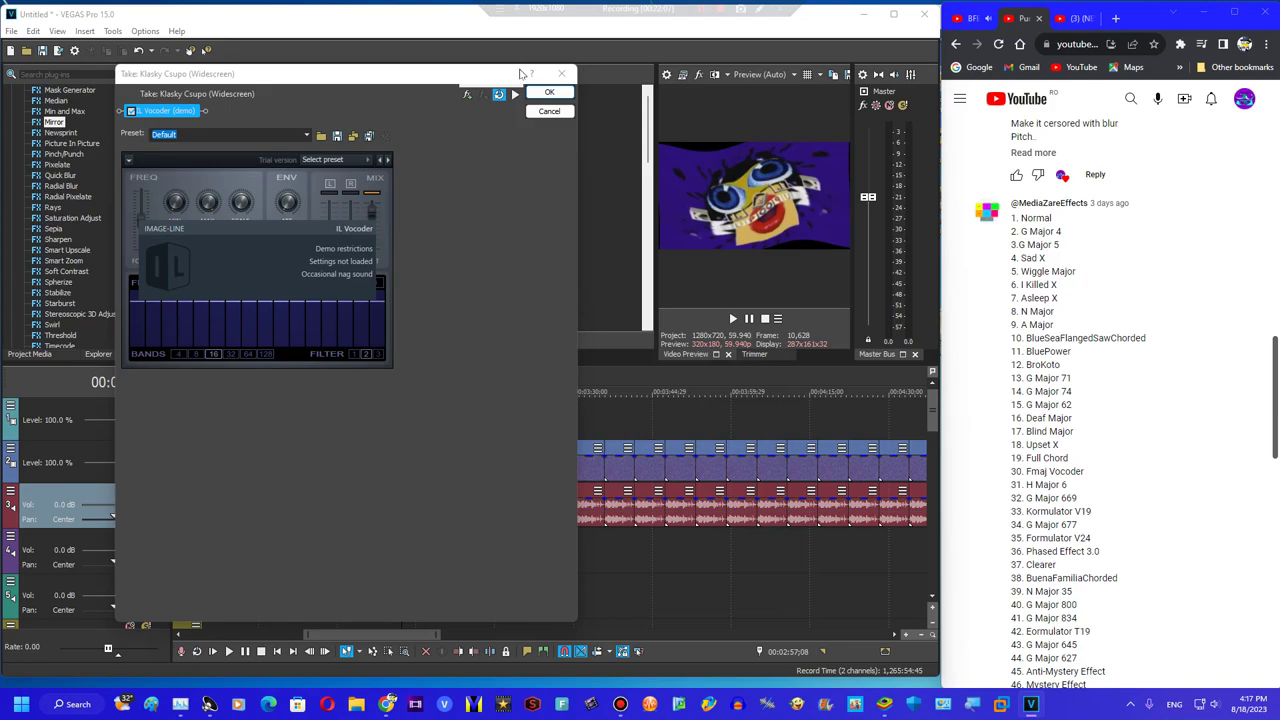
left_click(515, 94)
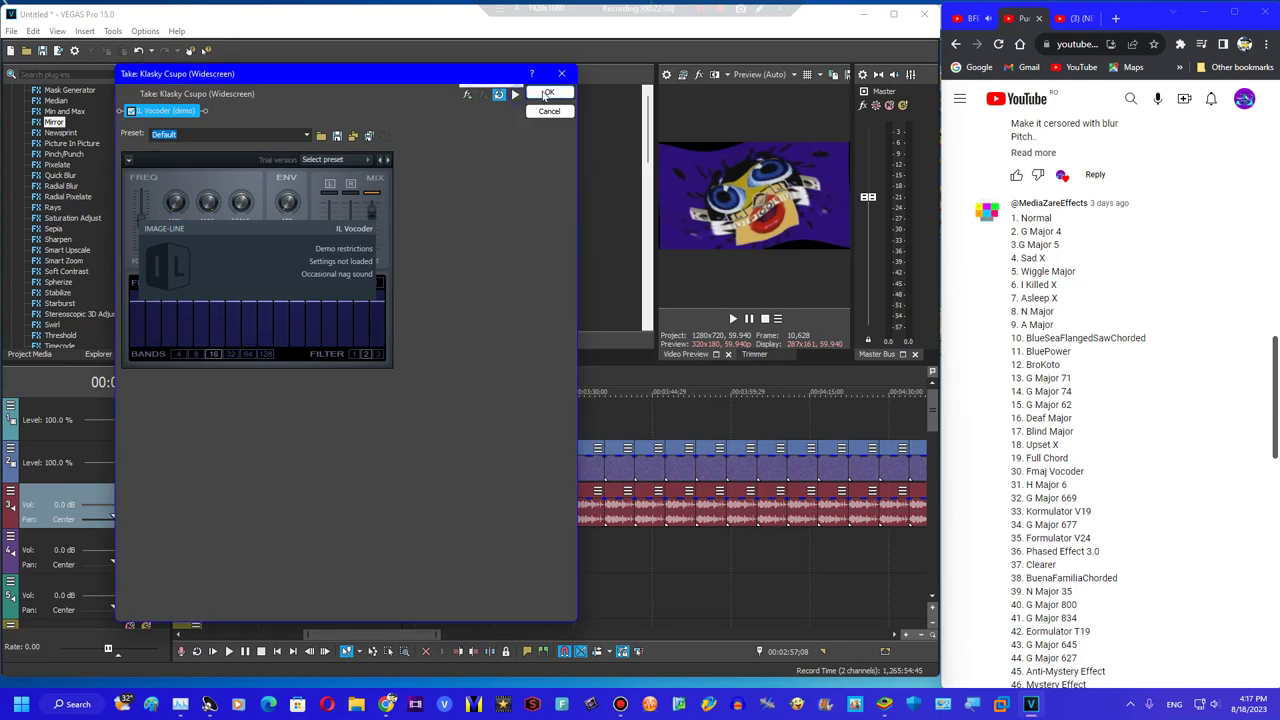
left_click(549, 92)
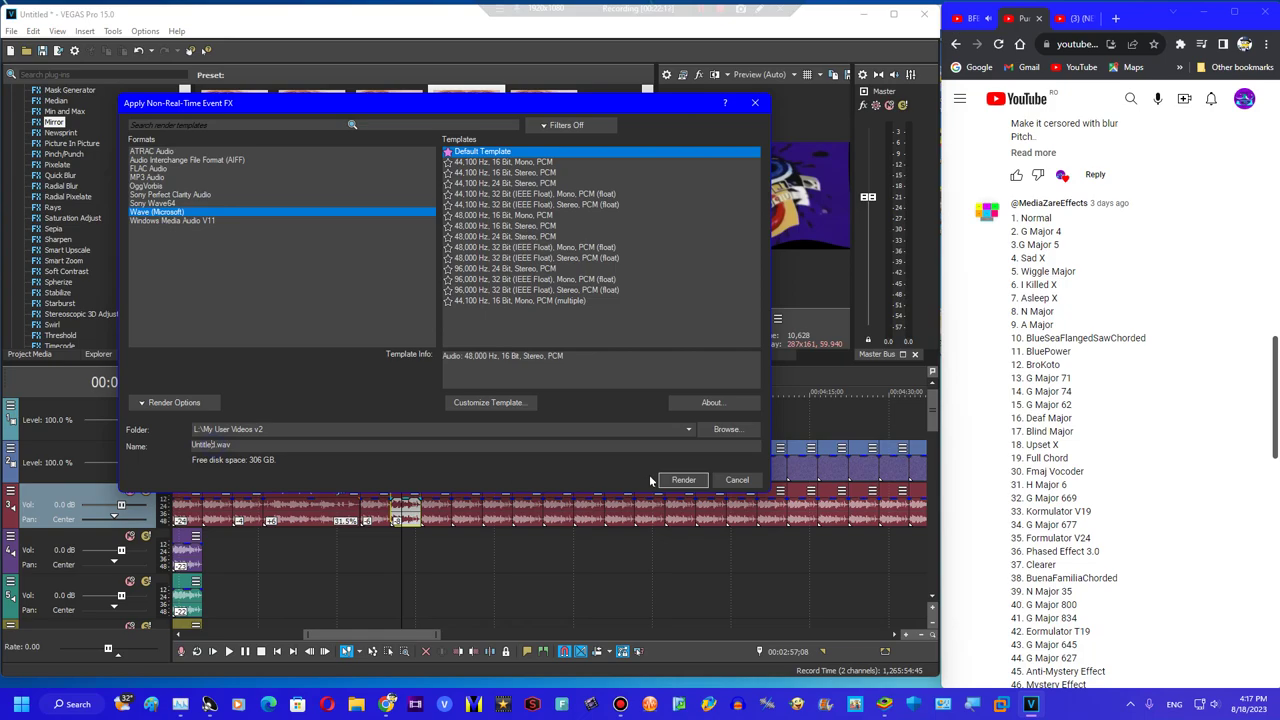
left_click(685, 481)
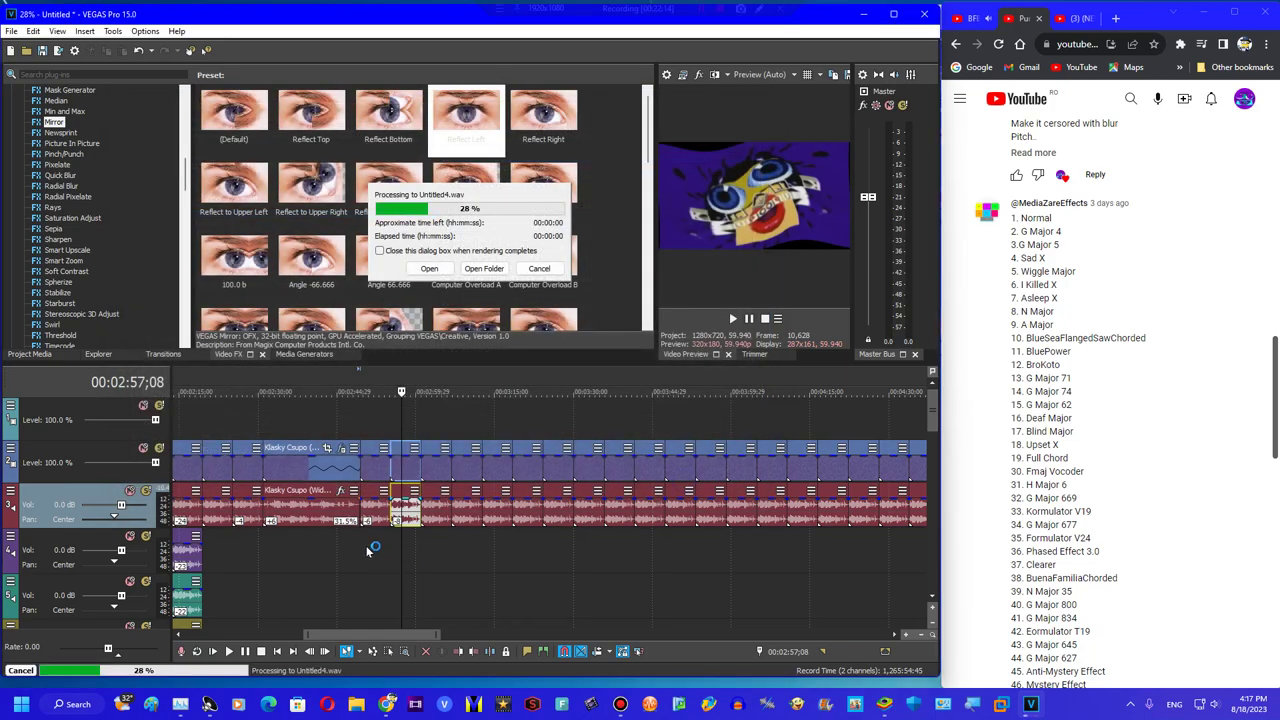
Play the beginning of the clip with the rendered vocoder audio
left_click(388, 537)
key("space")
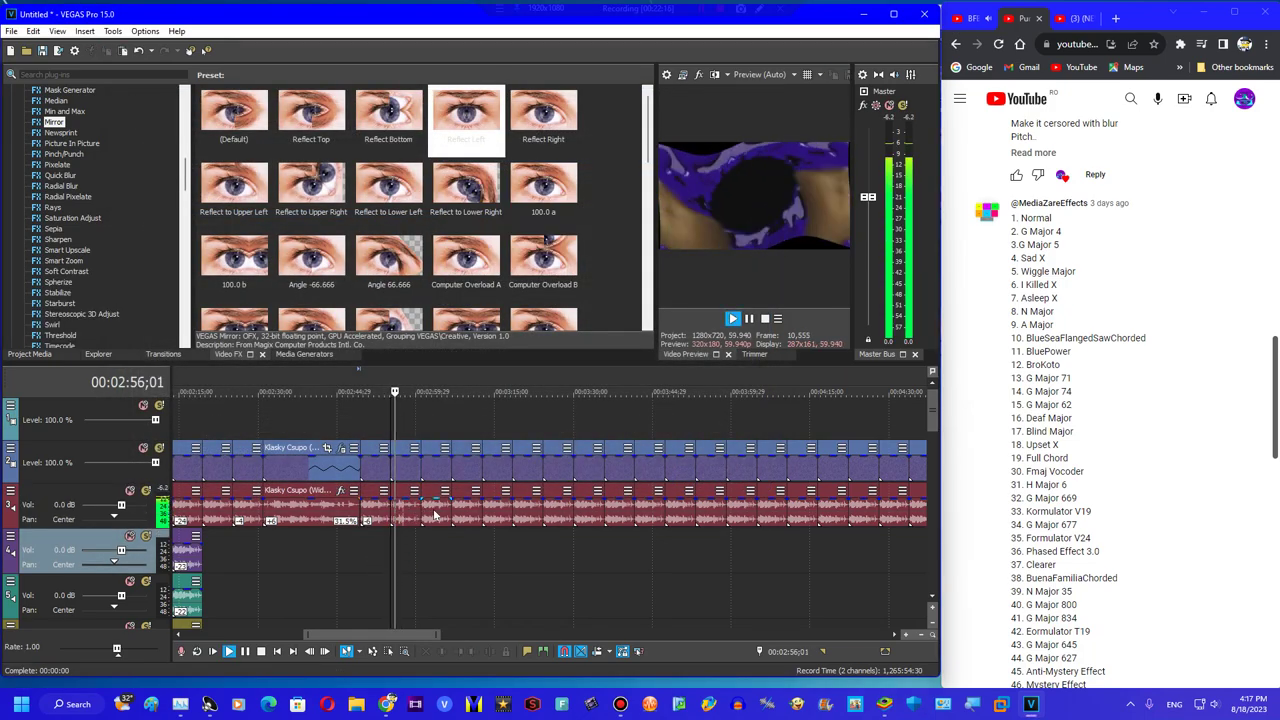
key("space")
Add the Gradient Map effect with the Group preset to the following clip and adjust its colour gradient
left_click(432, 513)
scroll(123, 257, "up", 8)
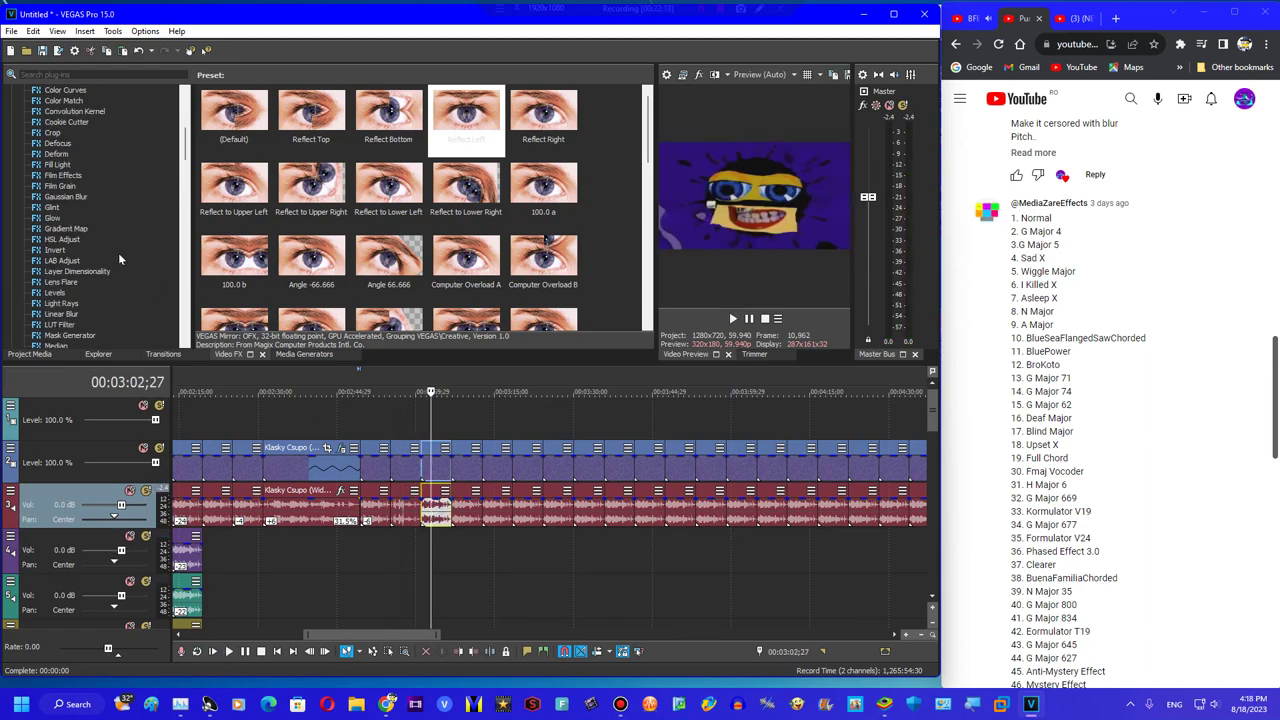
left_click(58, 231)
left_click_drag(395, 262, 518, 467)
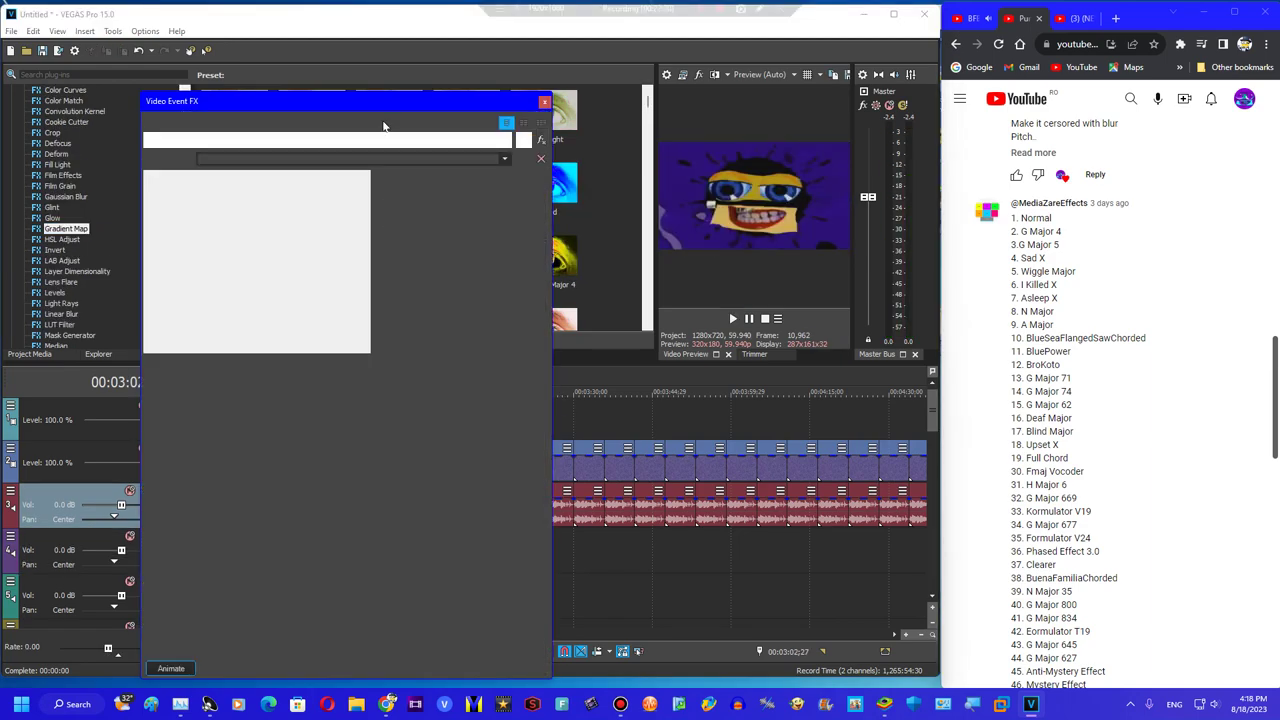
left_click_drag(363, 110, 486, 234)
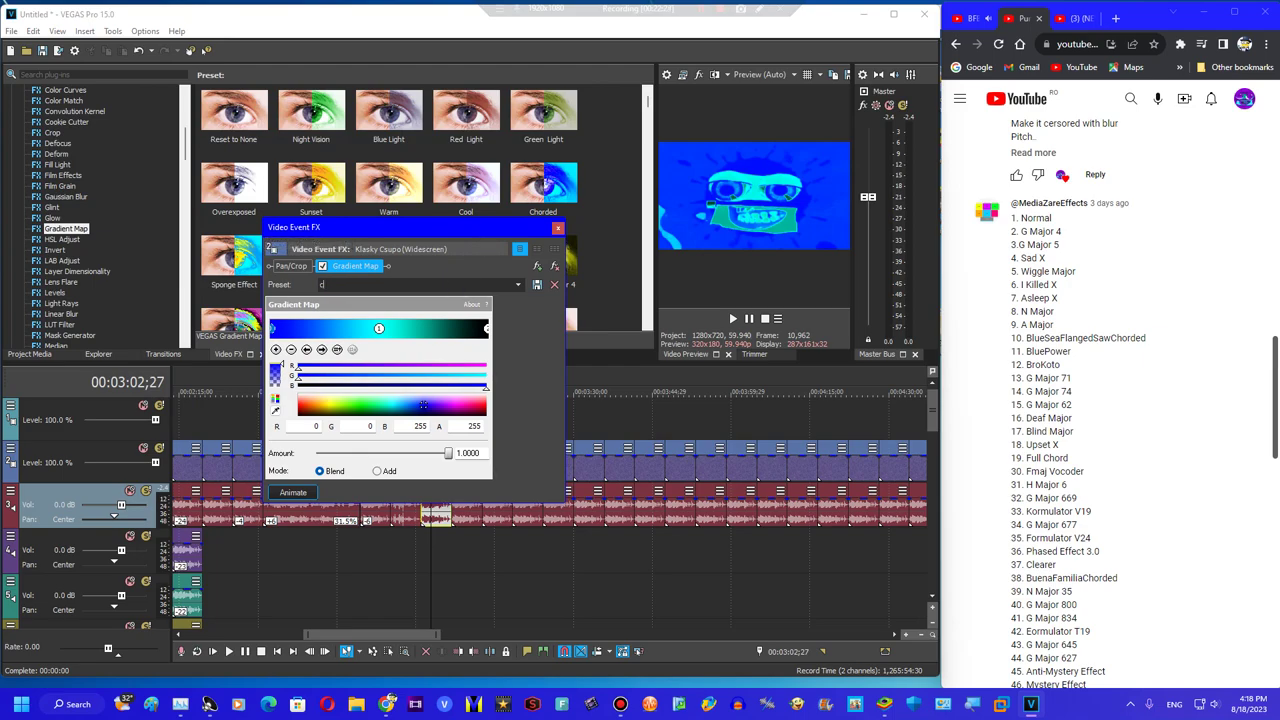
key("Down")
left_click(558, 228)
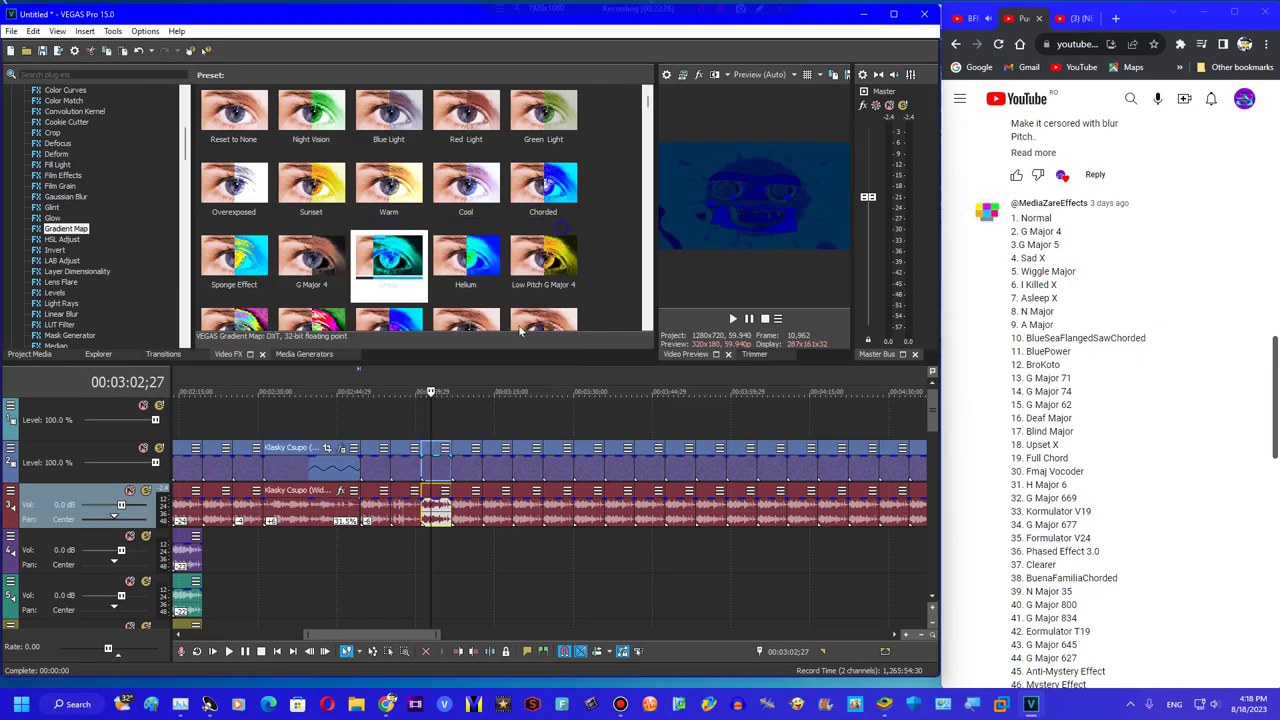
Set the pitch change of the Gradient Map clip's audio to -1.8 semitones and play the result
right_click(444, 524)
left_click(482, 510)
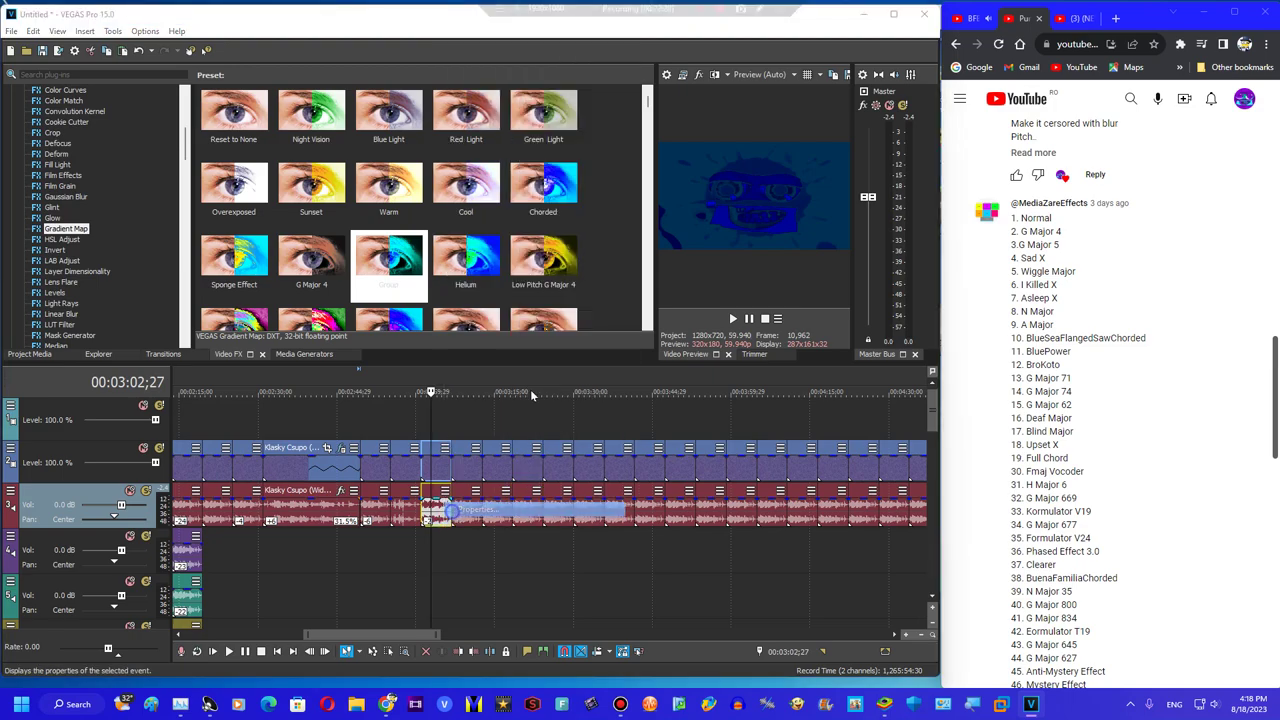
left_click(532, 351)
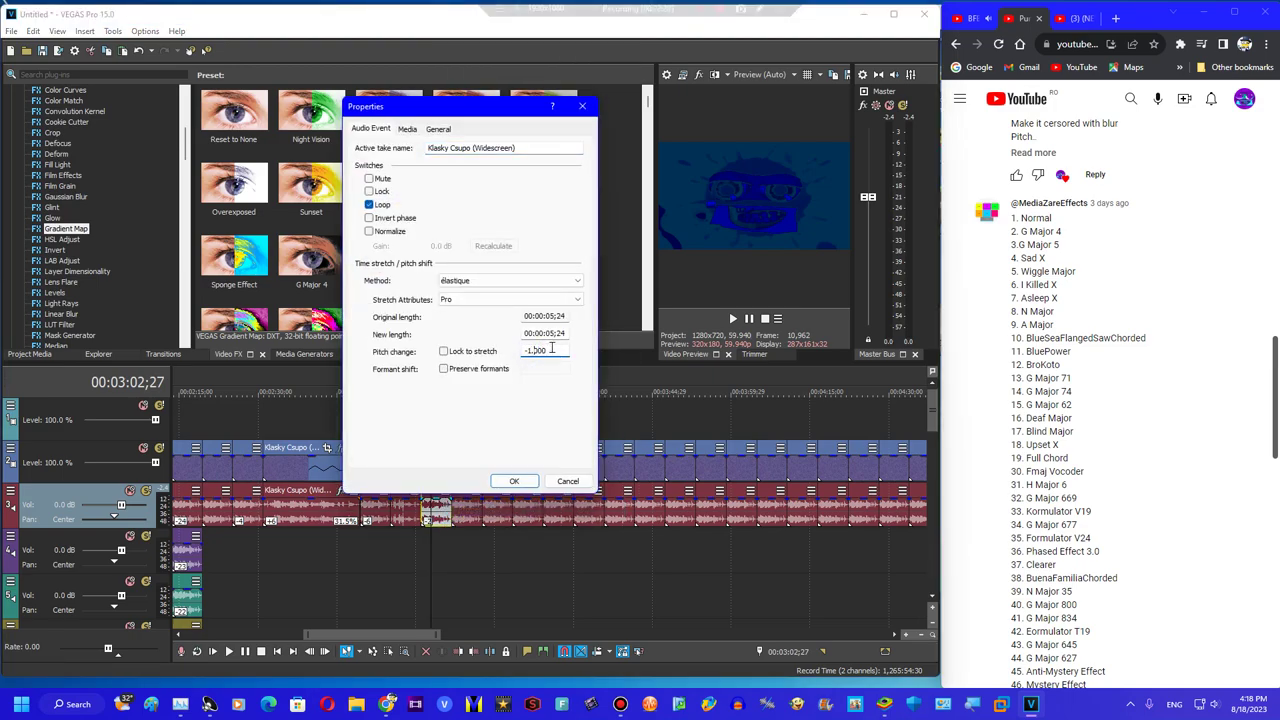
left_click(513, 480)
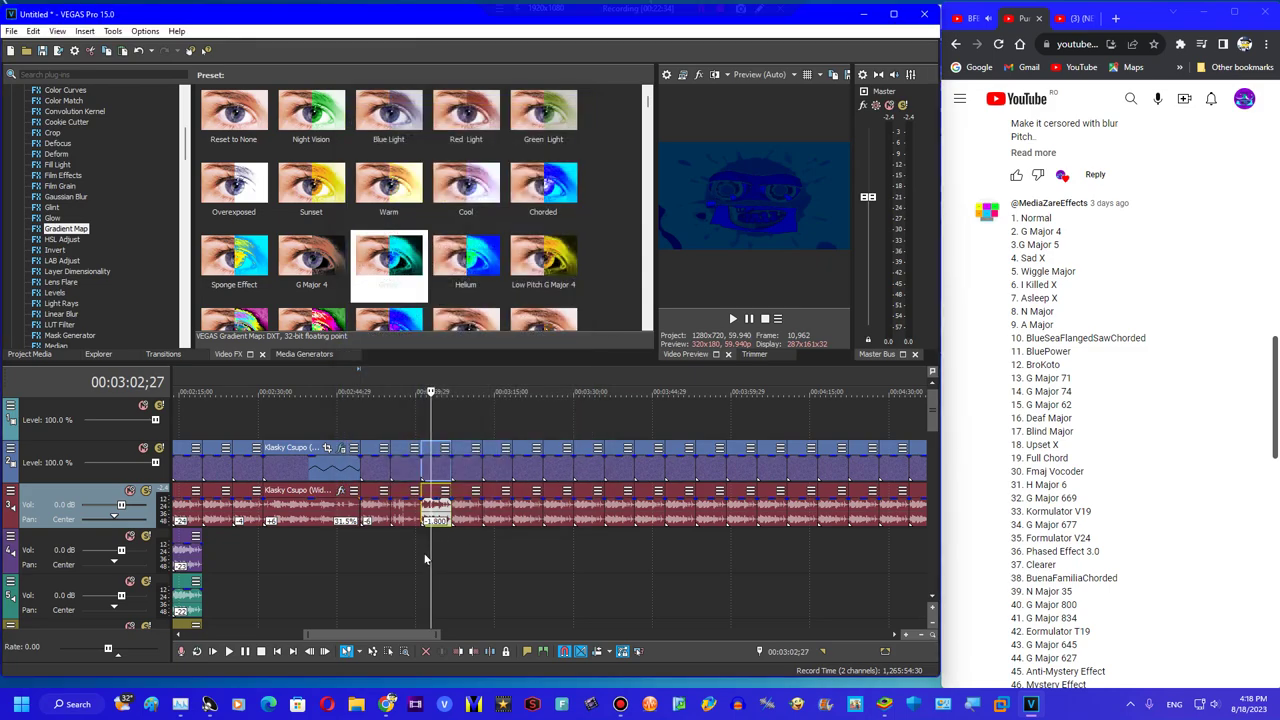
left_click(421, 552)
key("space")
left_click(464, 515)
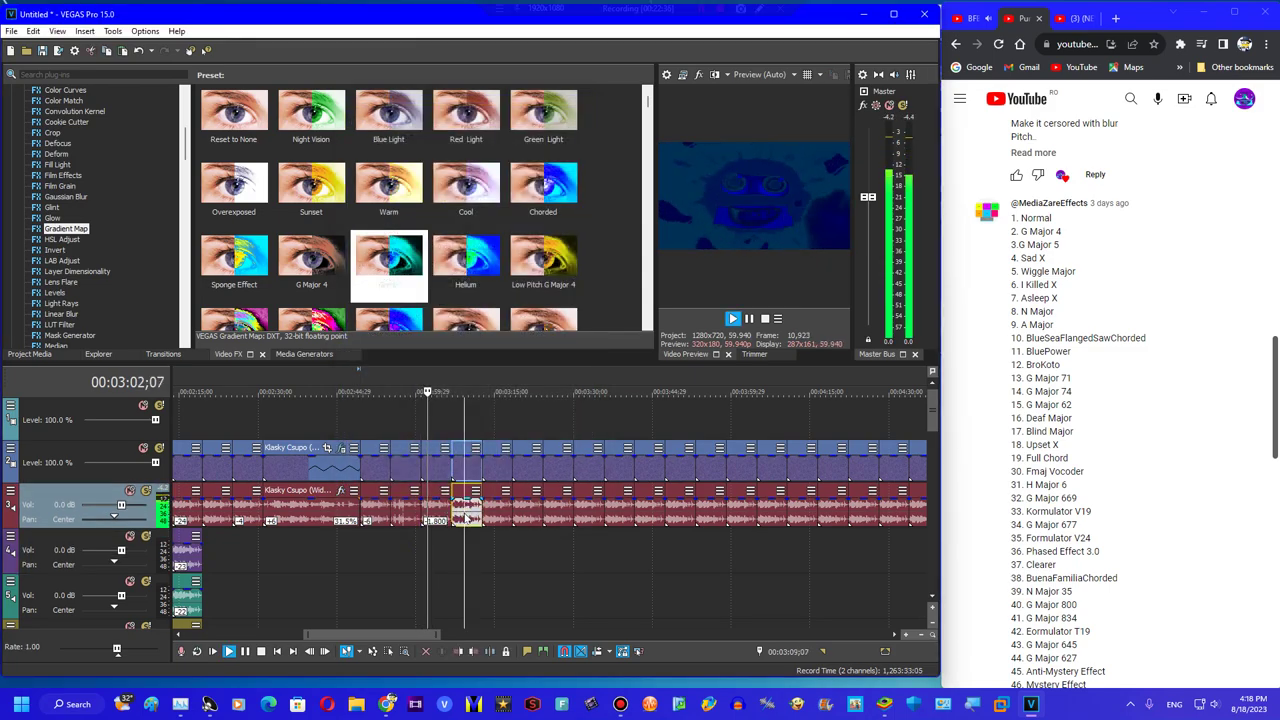
key("space")
Set the pitch change of the Gradient Map clip's audio to -1.65 semitones and play the clip
left_click(431, 525)
right_click(429, 522)
left_click(452, 512)
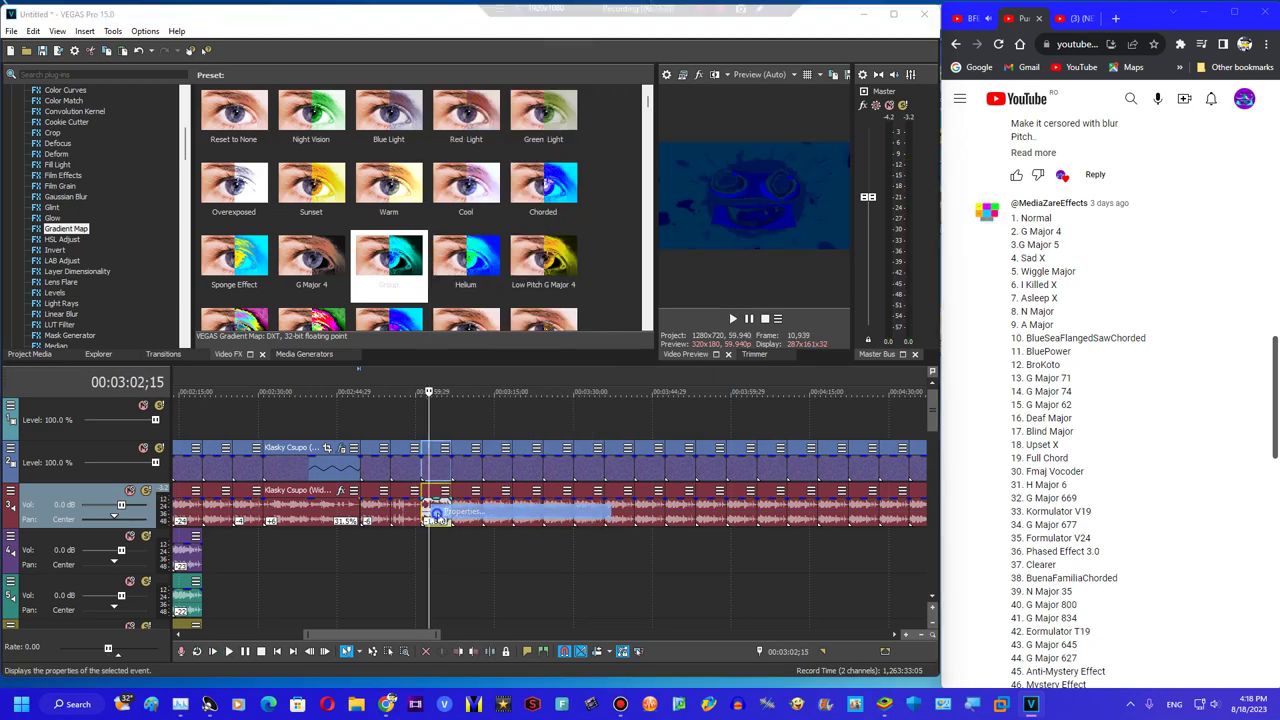
left_click(538, 351)
key("BackSpace")
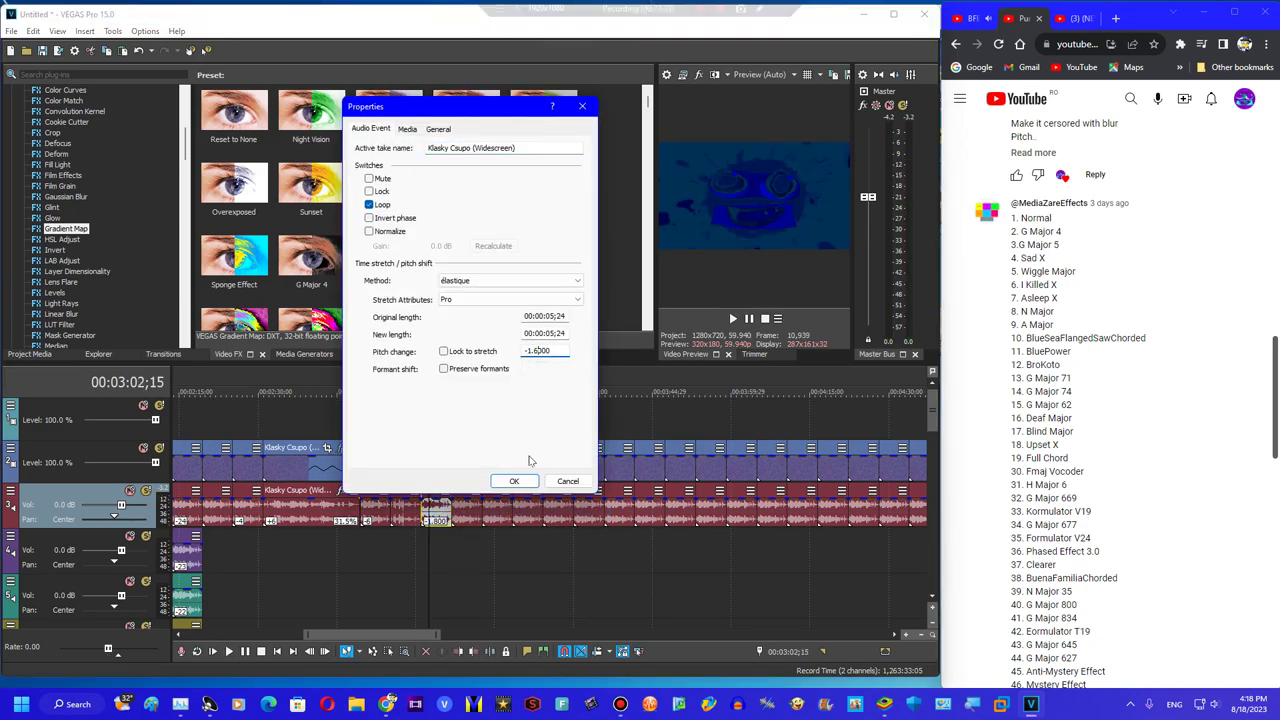
type("5")
left_click(513, 480)
left_click(423, 545)
key("space")
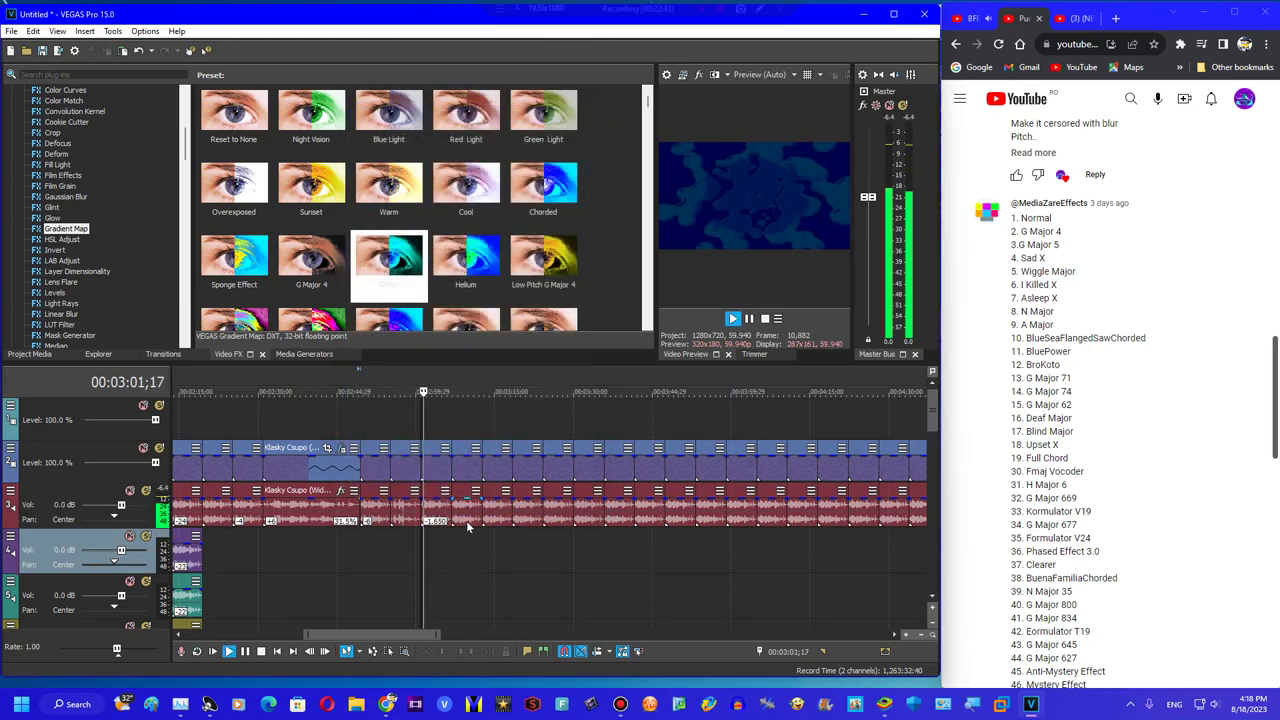
left_click(466, 515)
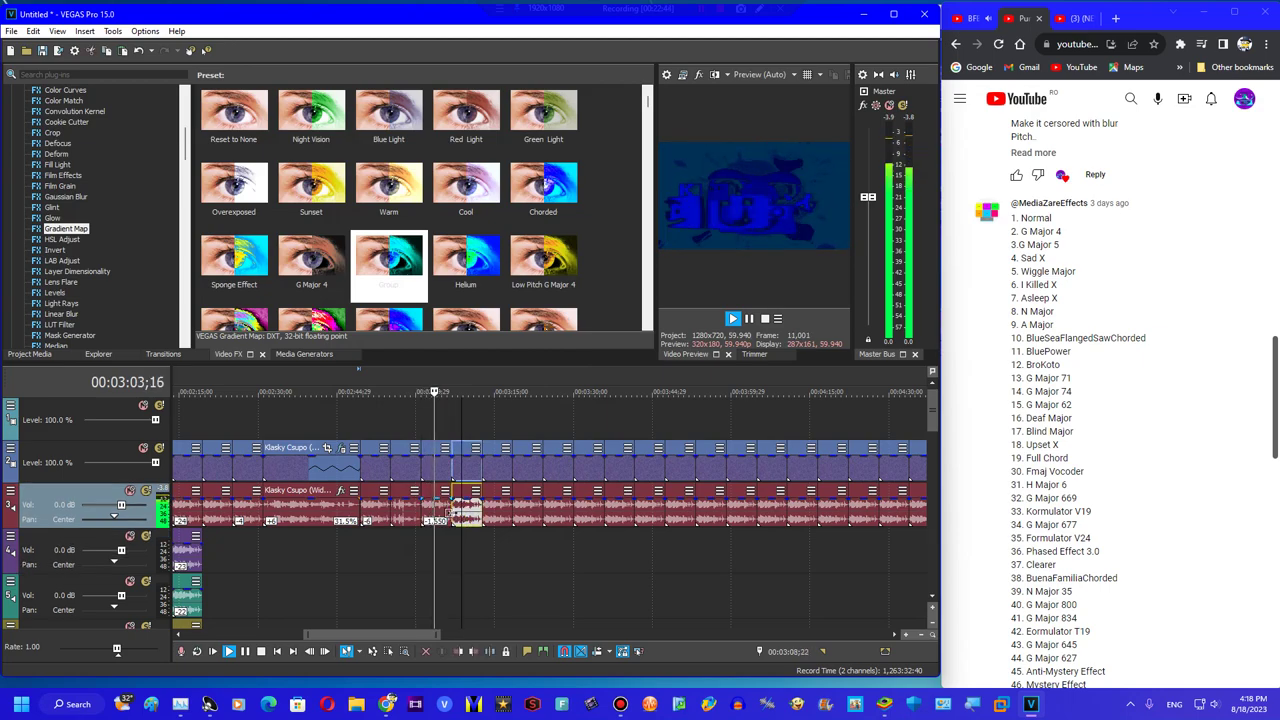
key("space")
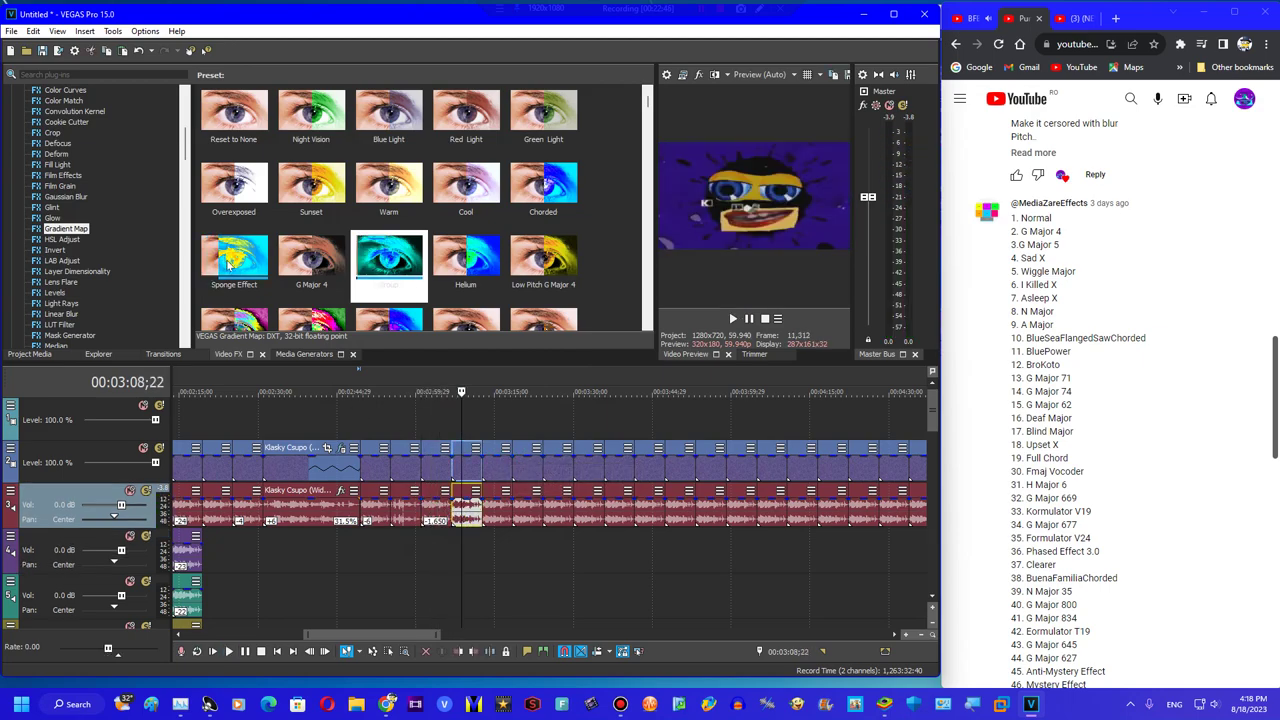
left_click(261, 549)
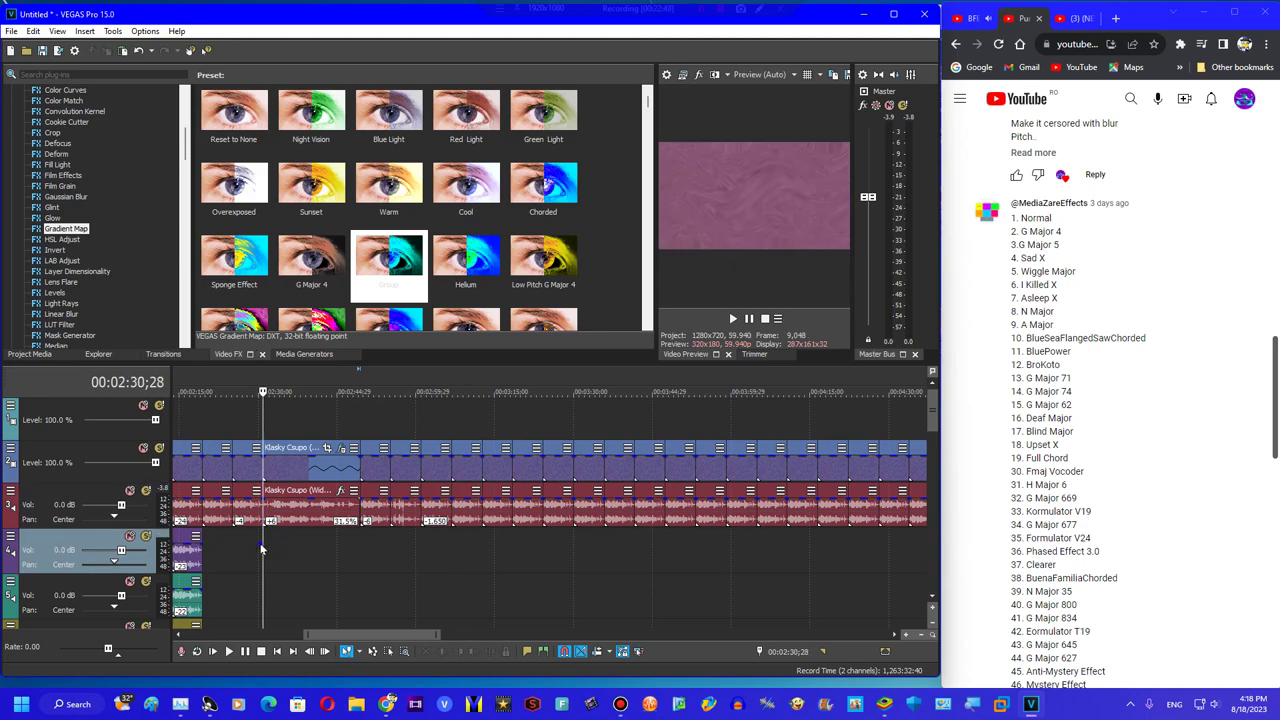
left_click(244, 549)
left_click_drag(353, 631, 296, 632)
left_click(273, 521)
left_click(306, 538)
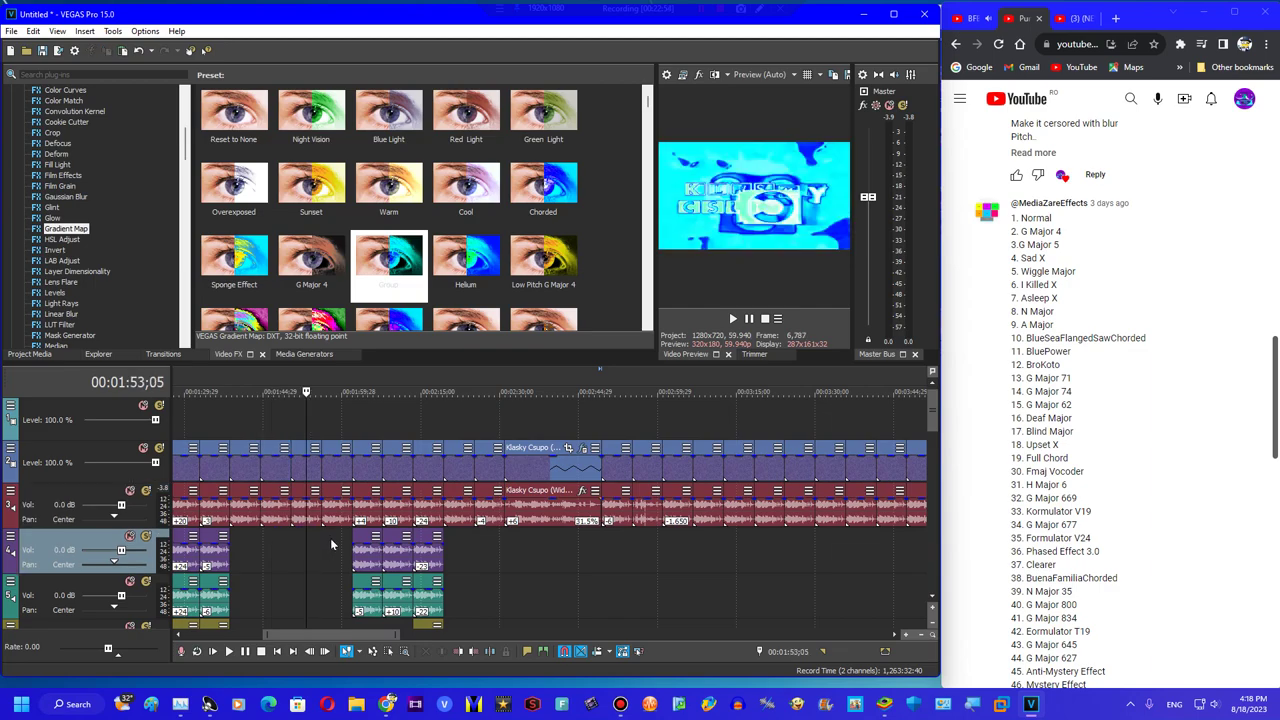
left_click_drag(374, 633, 410, 633)
Add the Invert effect with the default preset to the clip following the -1.65 pitch clip
left_click(470, 566)
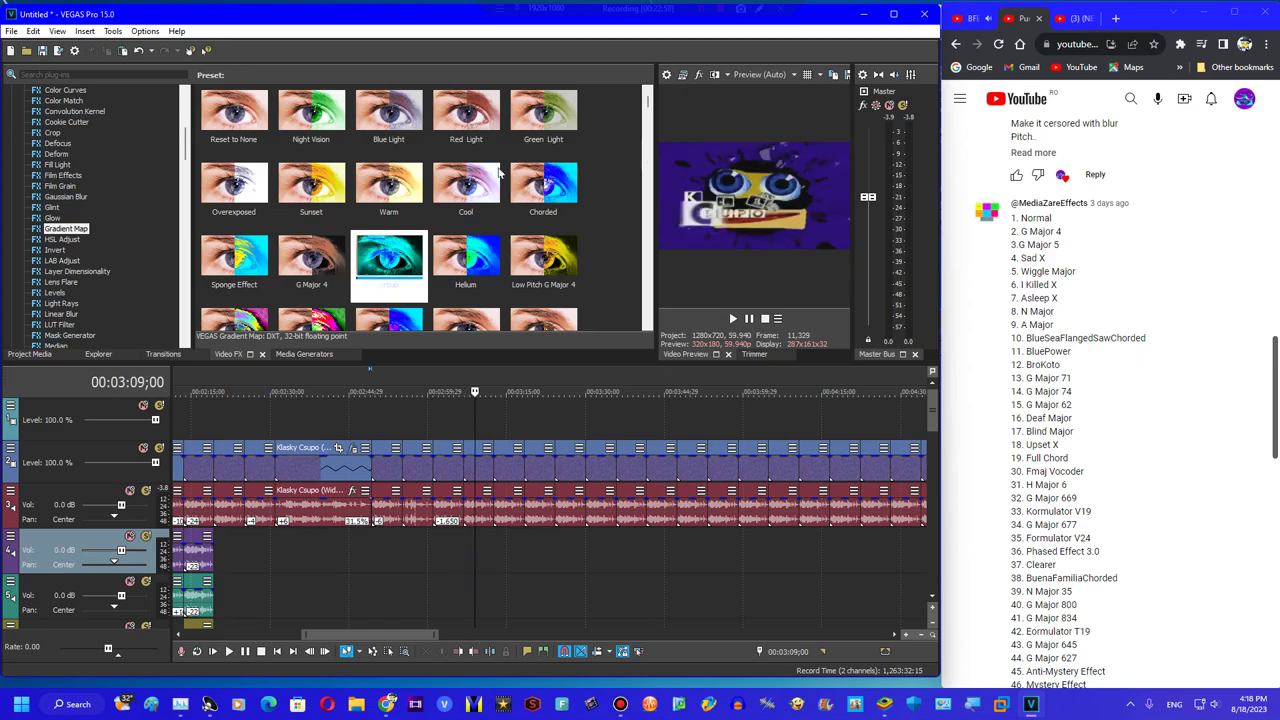
left_click(64, 251)
left_click_drag(308, 114, 472, 450)
left_click_drag(229, 107, 478, 462)
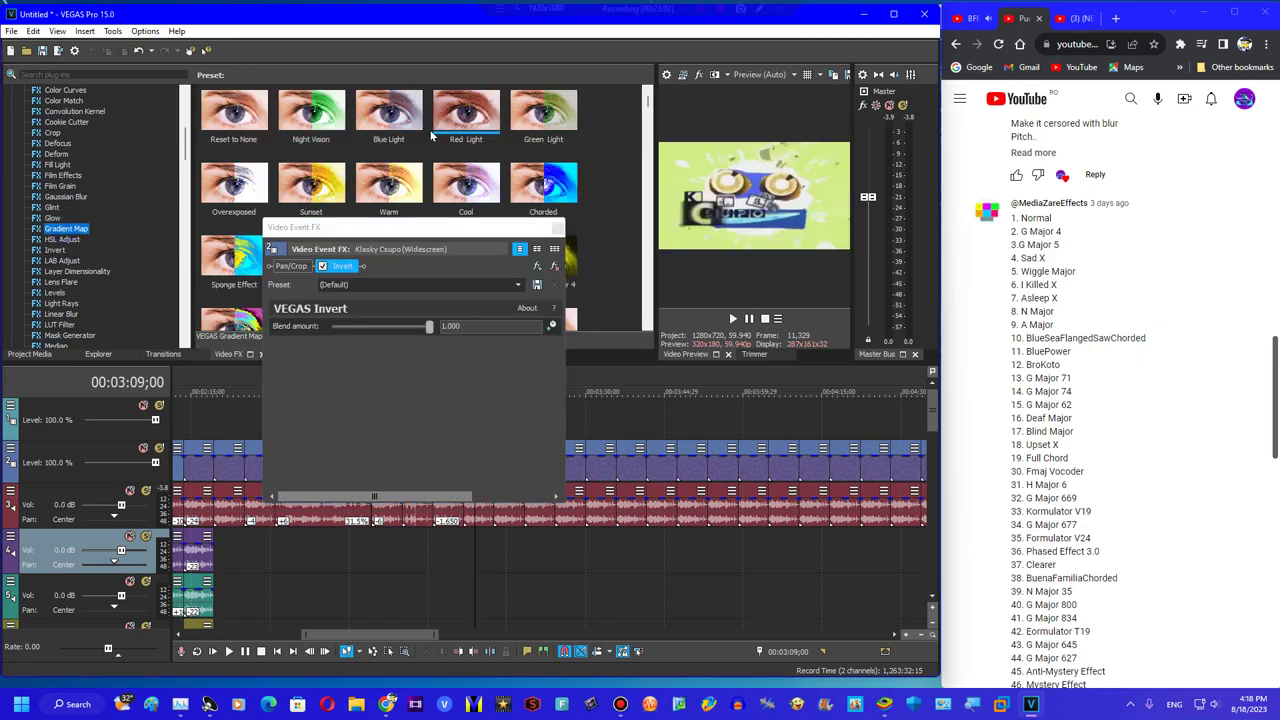
Add HSL Adjust with the Invert Color preset to the inverted clip and change its added hue amount
left_click(66, 239)
left_click_drag(380, 108, 440, 297)
left_click(466, 328)
type("0.4")
key("Return")
Add a Gradient Map to the clip's effect chain and set it to the G Major 4 AVS #2 preset
left_click(80, 230)
left_click_drag(266, 138, 489, 318)
type("g")
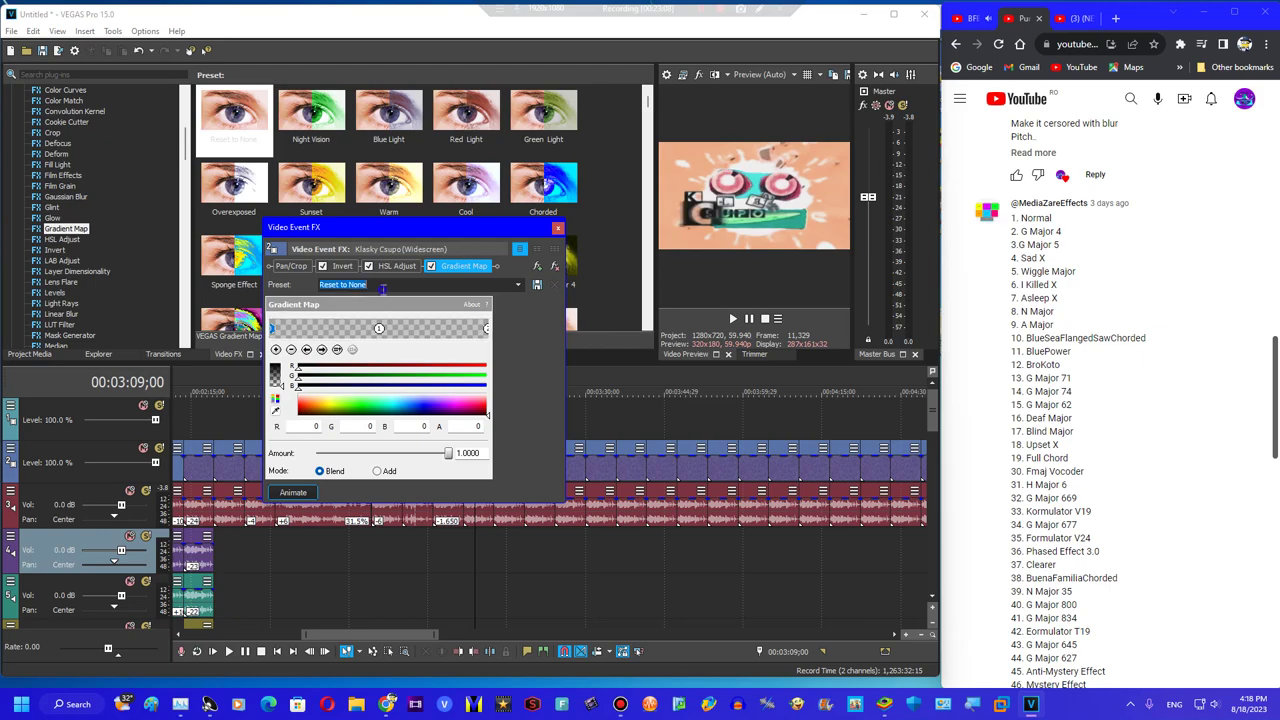
type(" major 4")
key("Return")
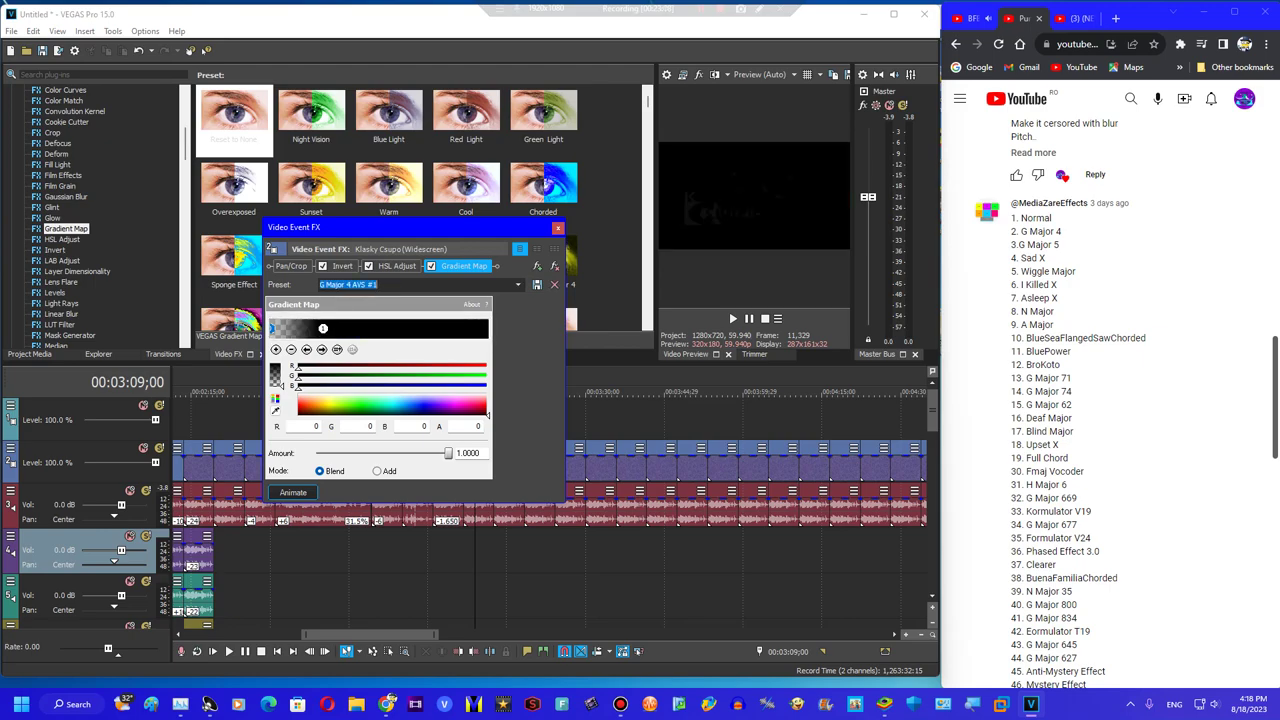
scroll(442, 288, "down", 2)
scroll(430, 288, "up", 2)
scroll(390, 286, "up", 1)
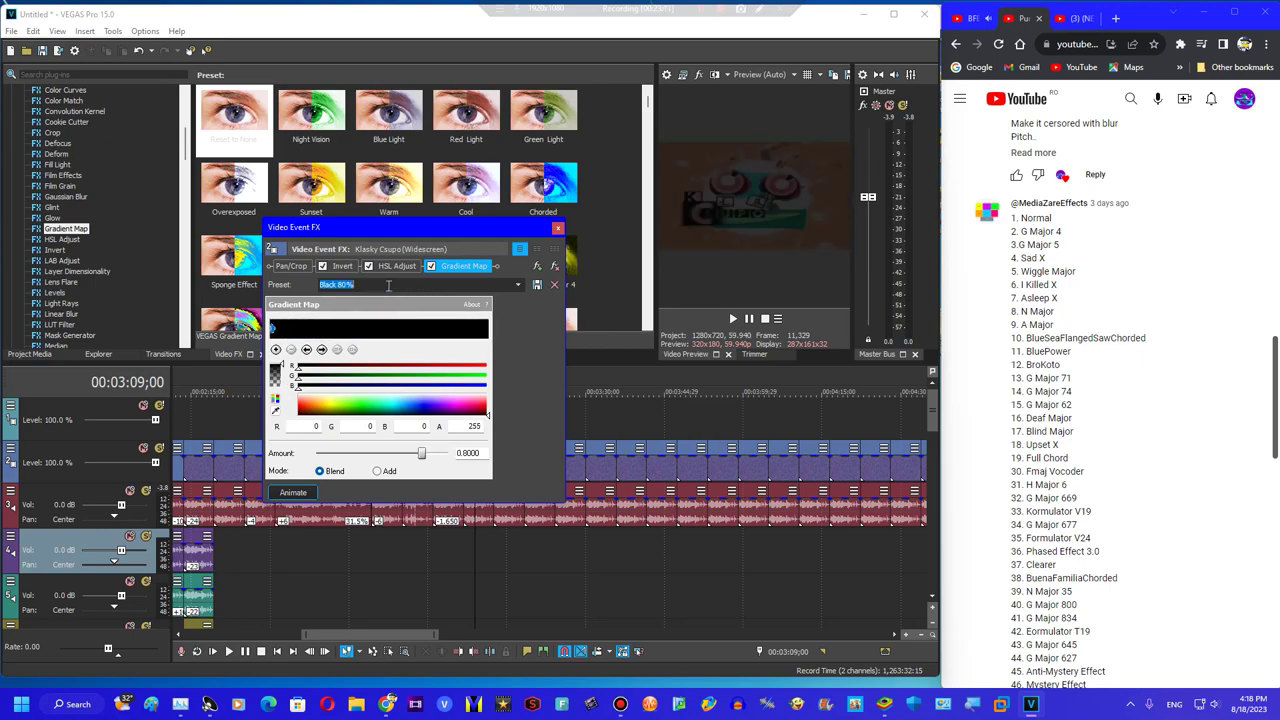
scroll(390, 286, "down", 2)
key("Down")
key("Up")
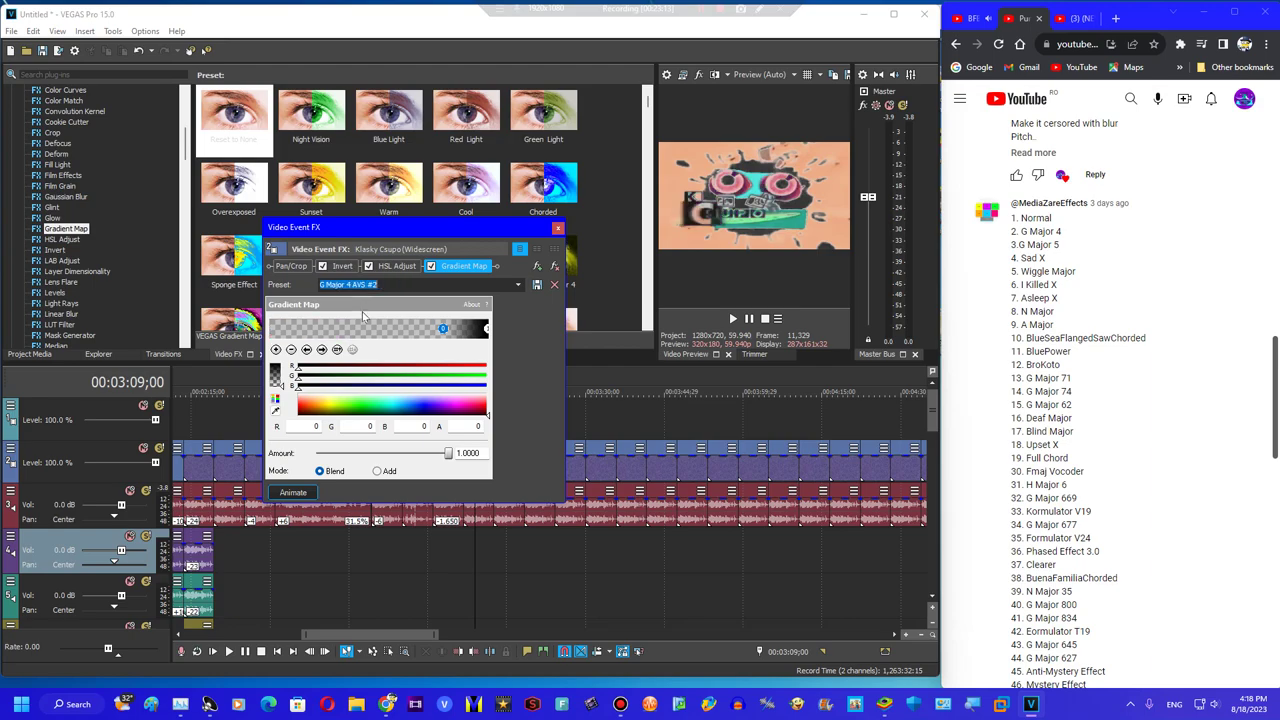
left_click(558, 228)
Layer copies of the clip's audio on the two tracks below and pitch-shift them, raising the lowest copy to 14 semitones
left_click(481, 430)
left_click(465, 430)
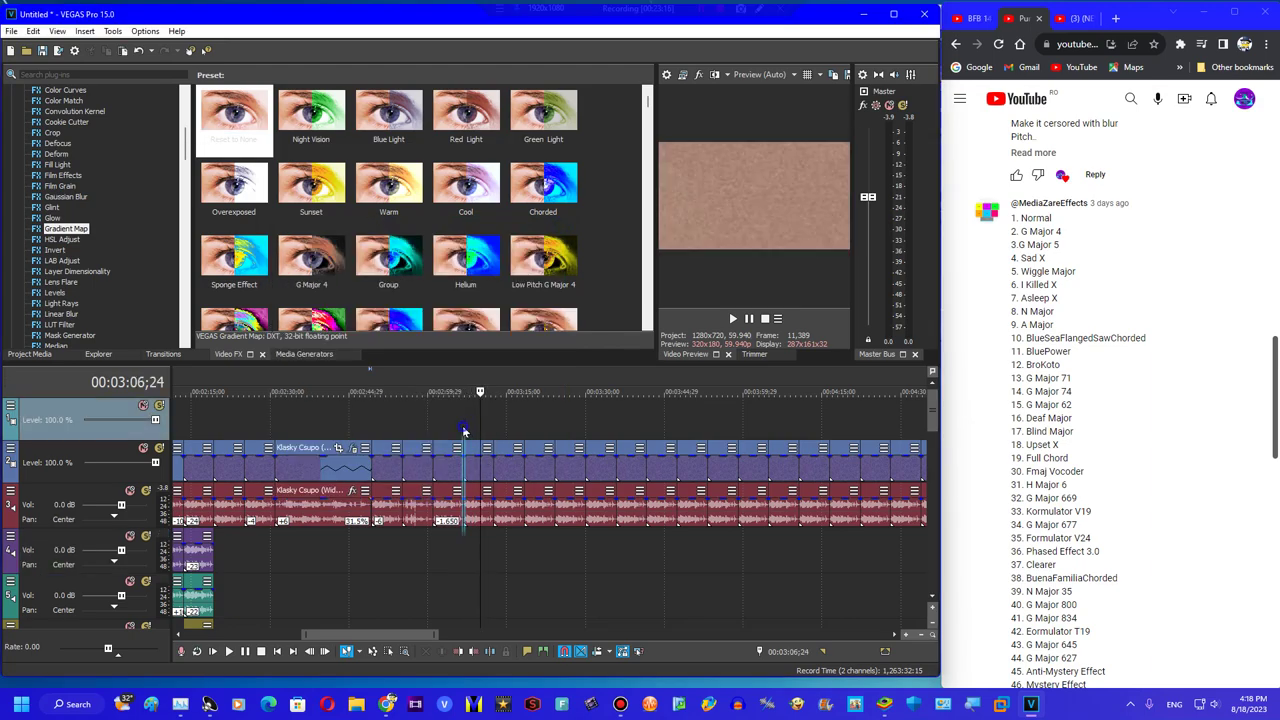
left_click_drag(472, 519, 477, 584)
left_click(488, 557)
left_click(490, 606)
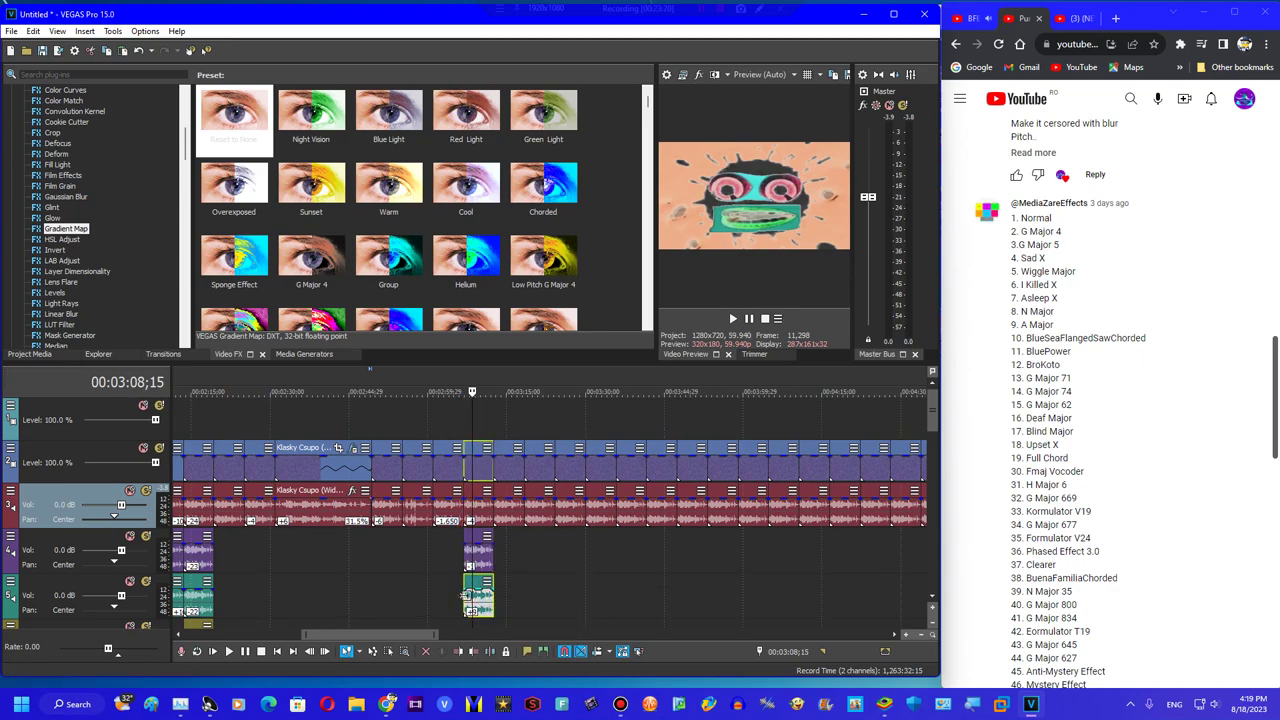
key("equal")
Set the lowest audio copy's pitch change to 14.2 semitones and play the layered clip
right_click(468, 602)
left_click(492, 594)
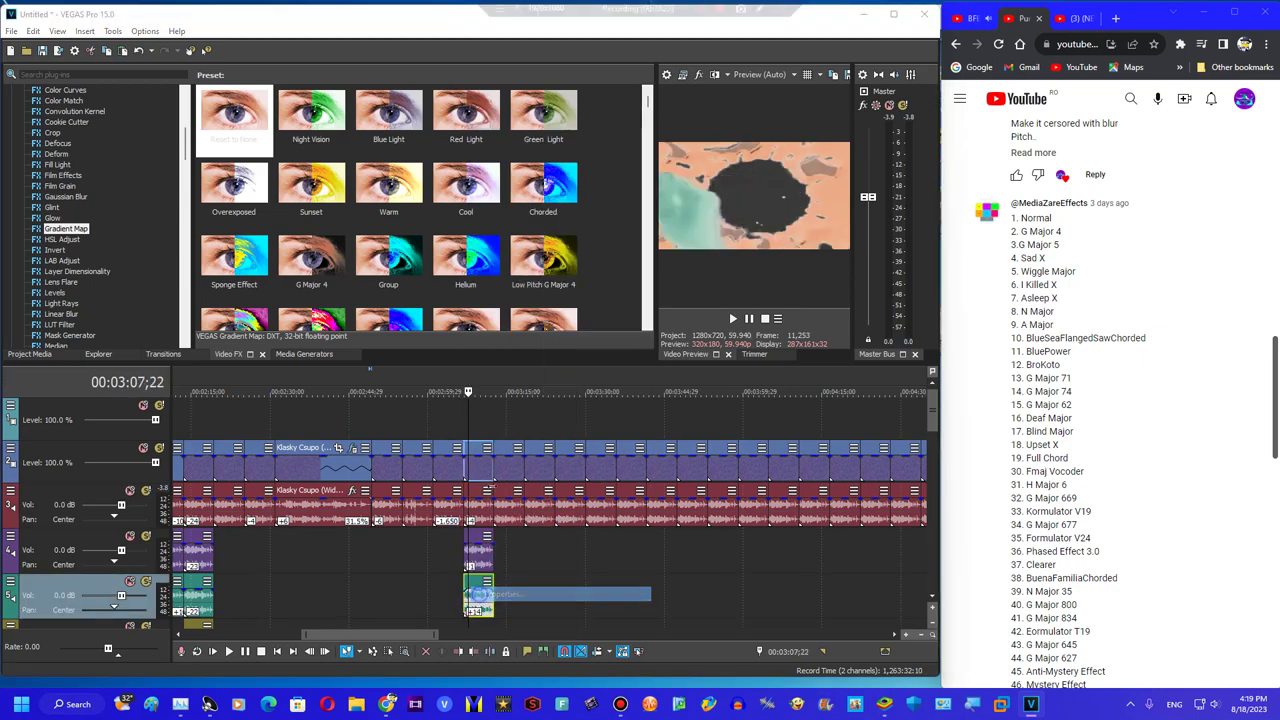
left_click(541, 350)
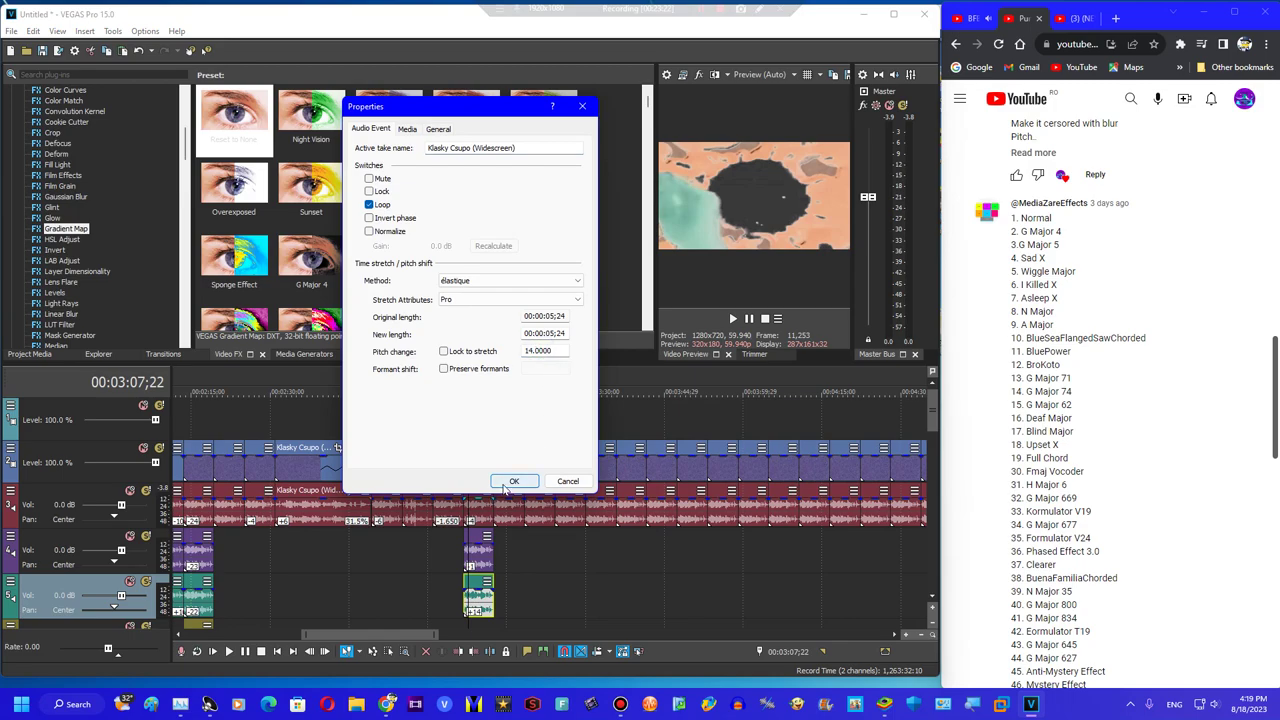
left_click(512, 482)
left_click(464, 427)
key("space")
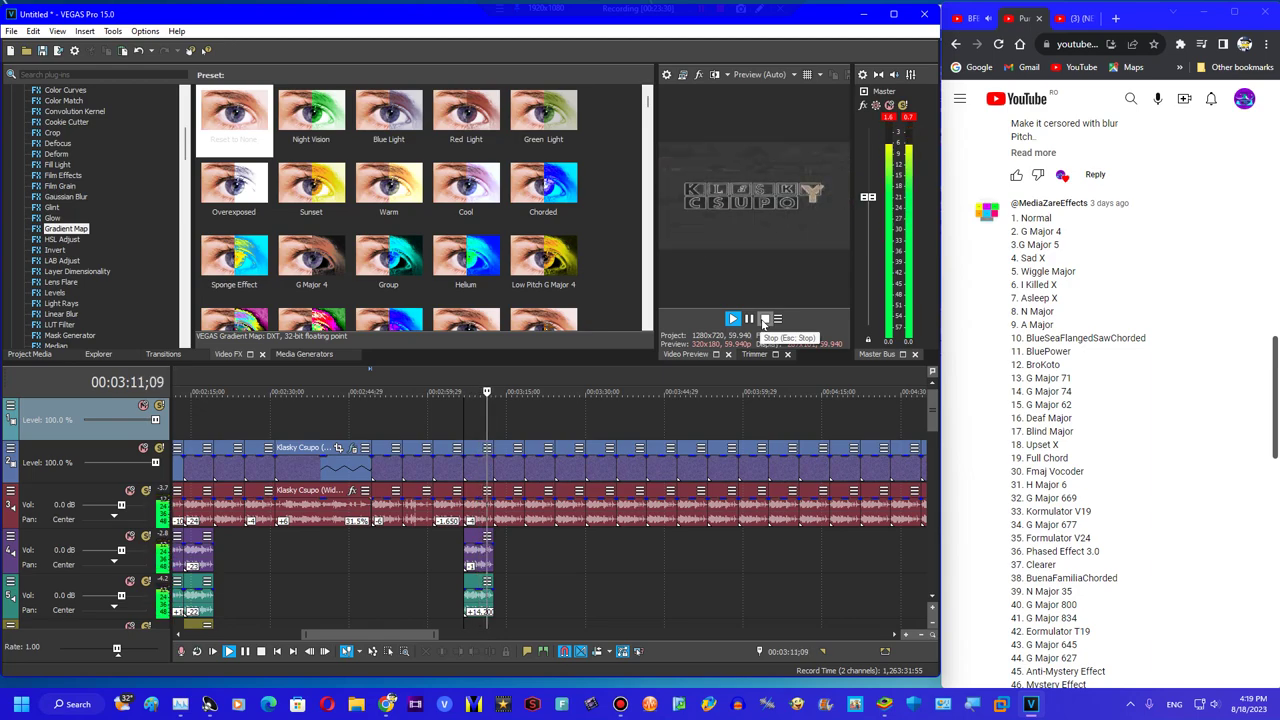
left_click(765, 319)
Check the other YouTube tab in the browser and return to the comment with the effects list
left_click(513, 431)
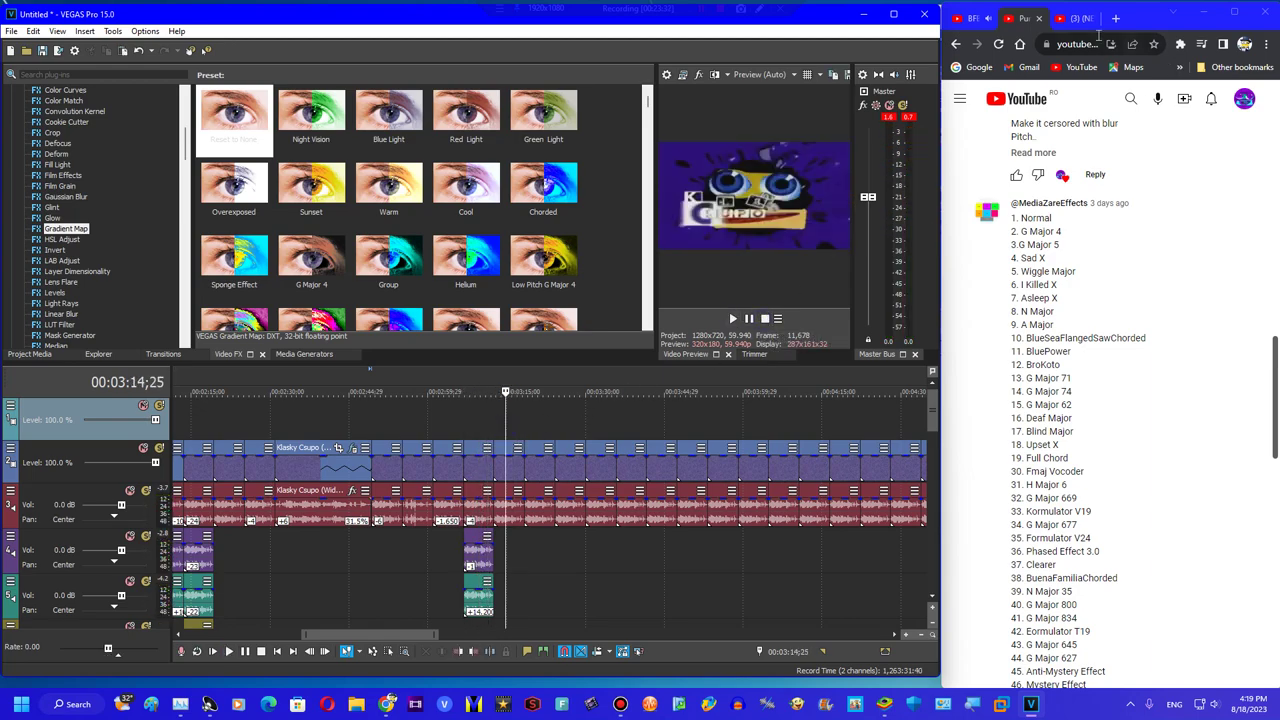
left_click(1083, 23)
left_click(1131, 99)
left_click(1029, 25)
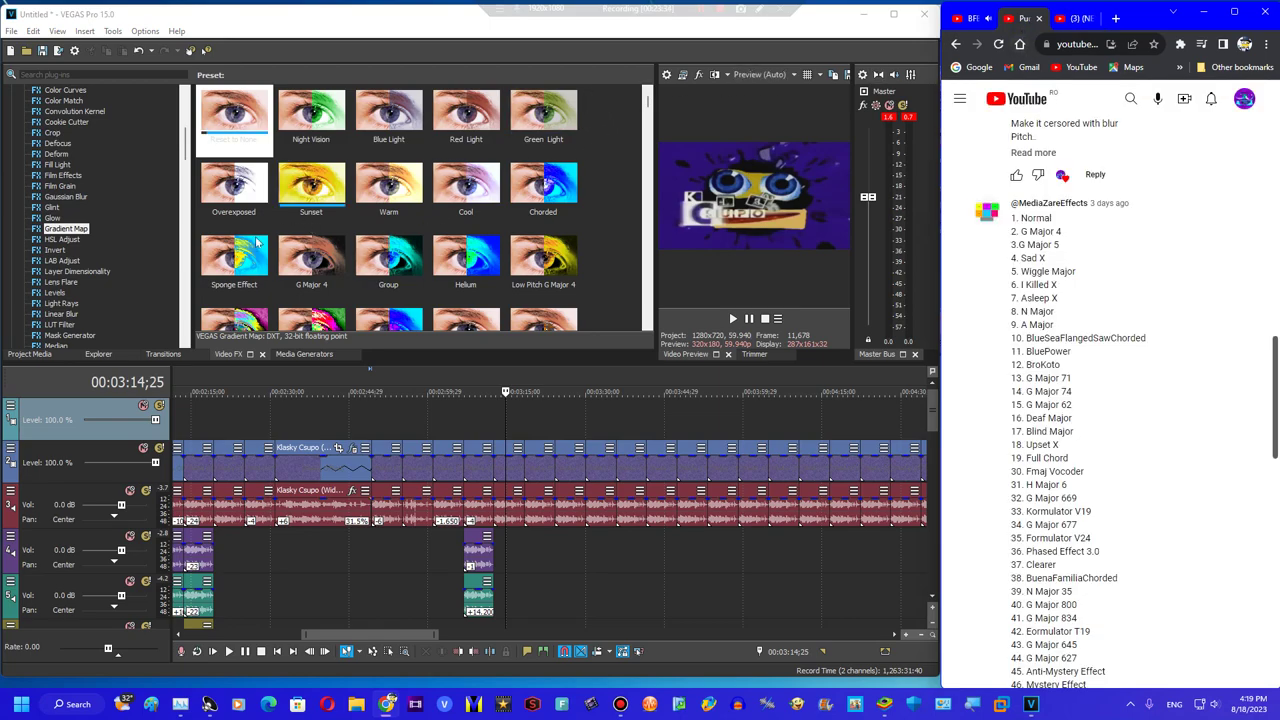
scroll(55, 238, "down", 8)
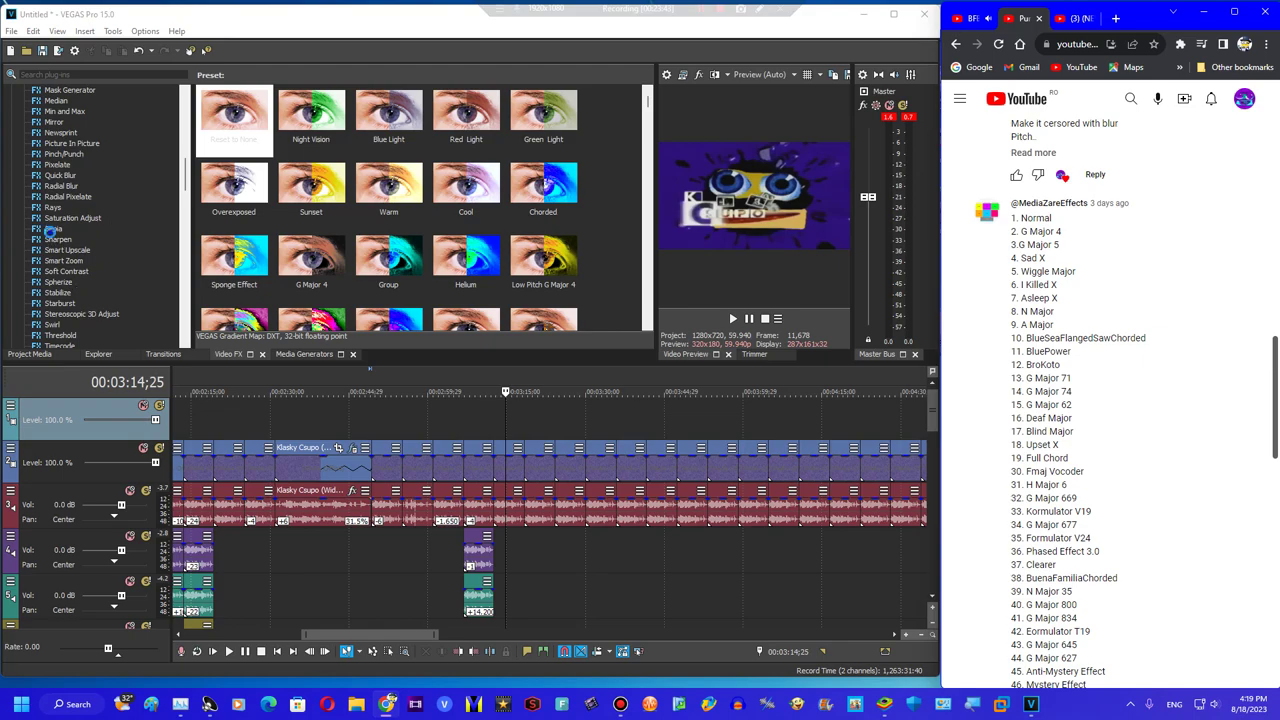
left_click(53, 230)
scroll(79, 239, "up", 8)
left_click(55, 250)
left_click_drag(234, 112, 511, 468)
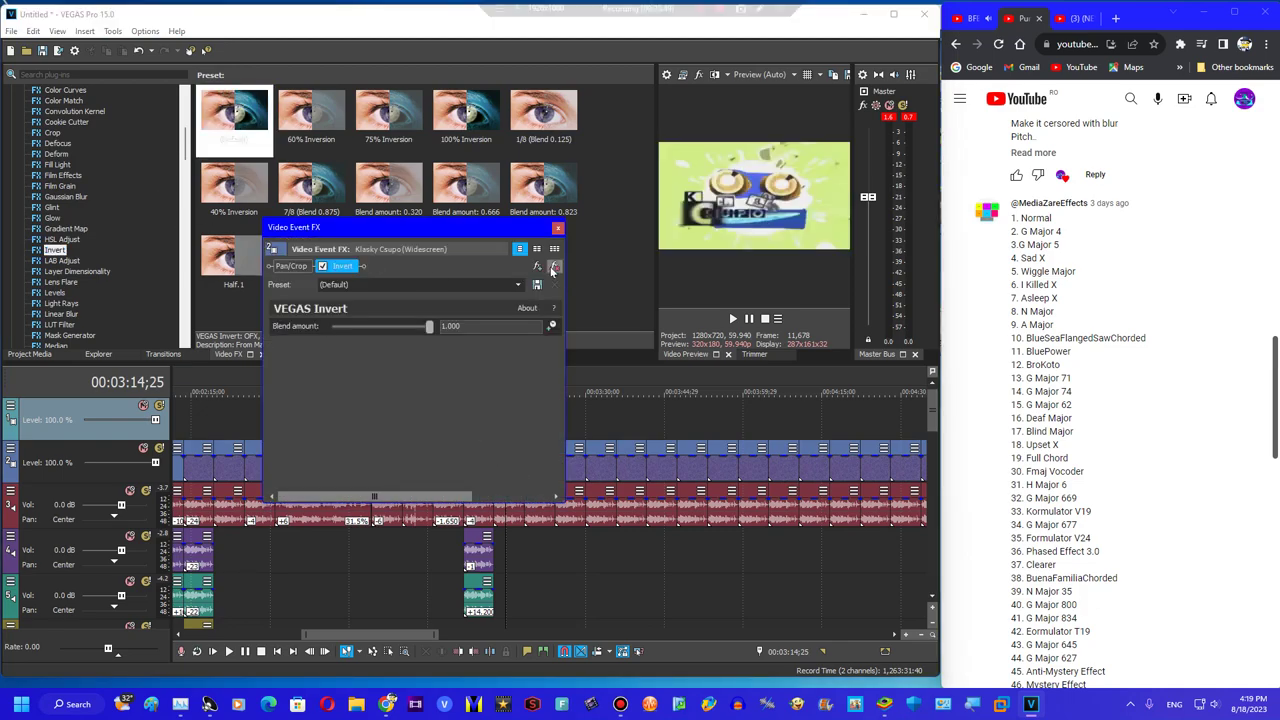
left_click(554, 267)
Add Channel Blend with the RGB to BGR preset and LAB Adjust with the Invert Luminosity preset to the next unedited clip
scroll(90, 272, "up", 8)
left_click(85, 272)
left_click_drag(472, 198, 446, 300)
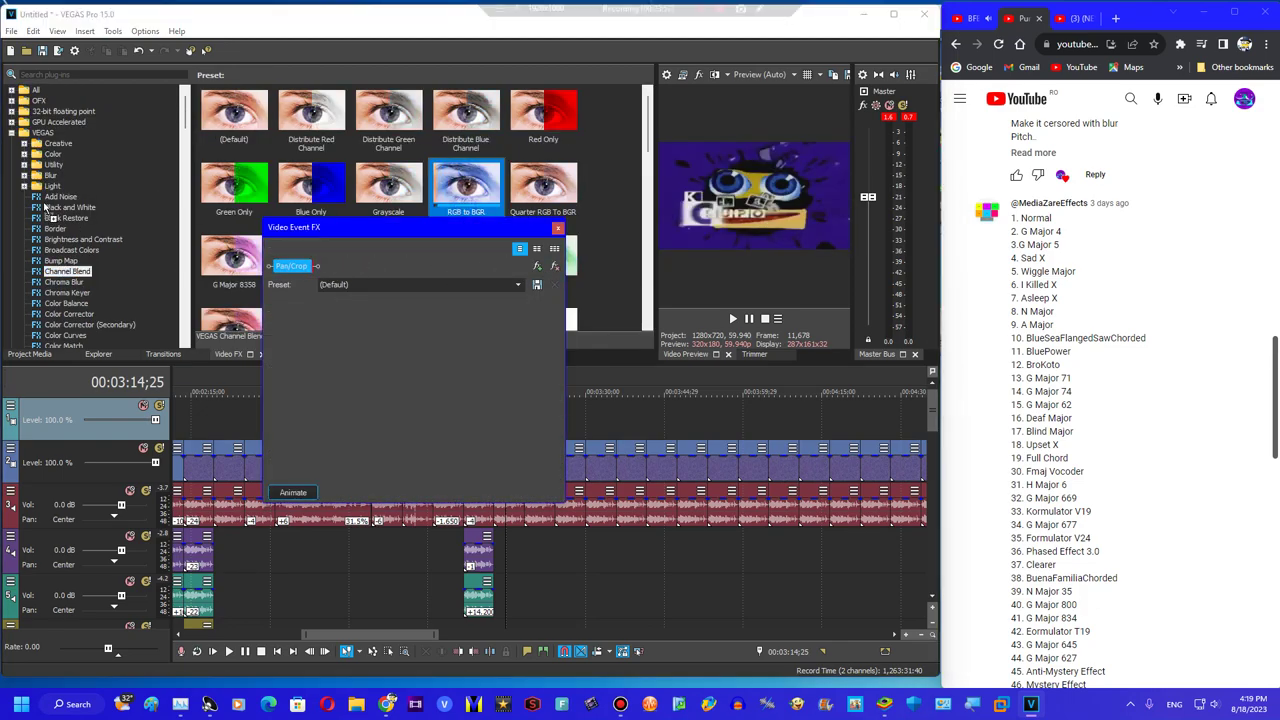
scroll(48, 218, "down", 8)
left_click(64, 260)
left_click_drag(385, 194, 410, 316)
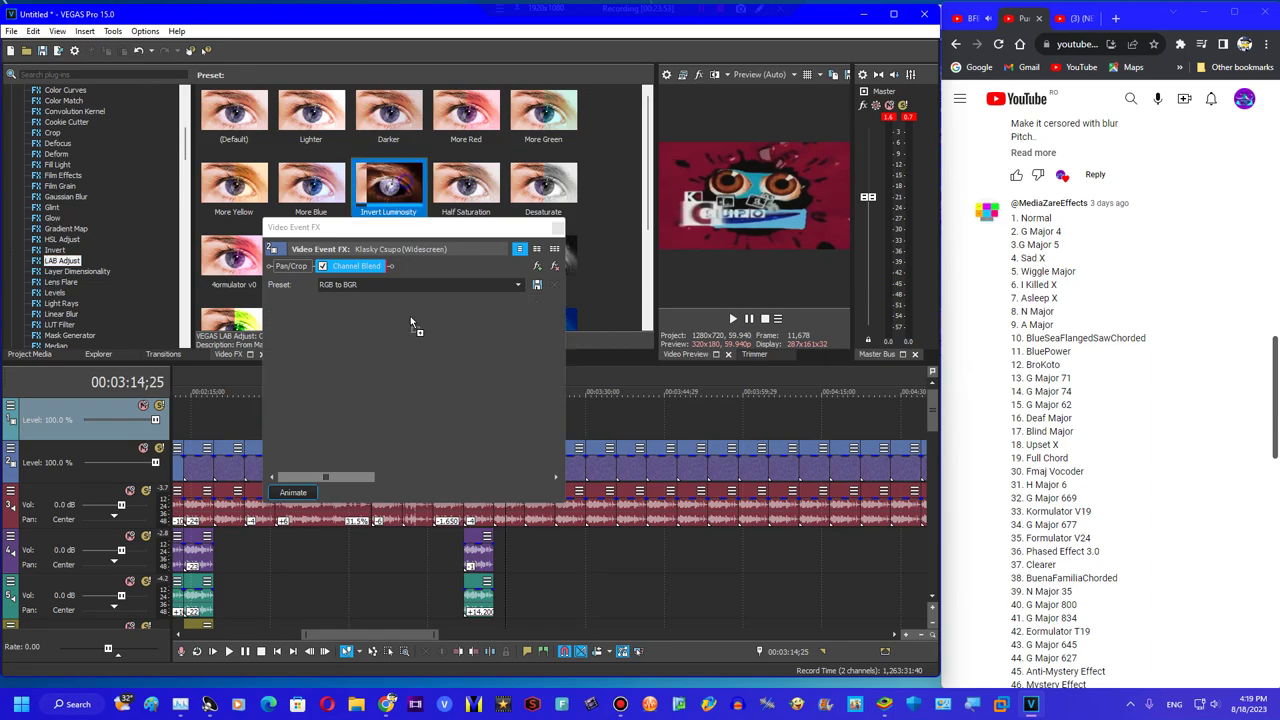
Append a default Invert effect and HSL Adjust with the Invert Color preset to the clip's effect chain
left_click(66, 250)
left_click_drag(238, 115, 466, 264)
left_click(53, 242)
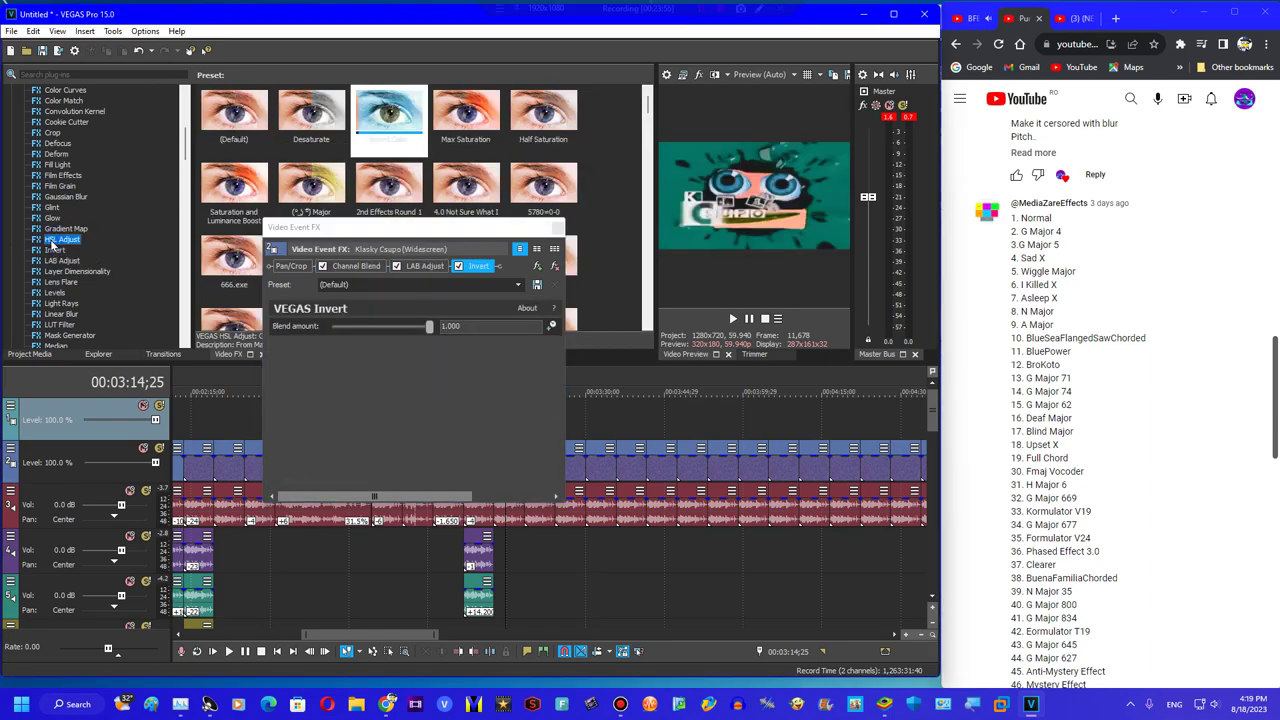
left_click_drag(387, 125, 418, 300)
Append a second round of LAB Adjust (Invert Luminosity), default Invert and HSL Adjust (Invert Color) to the clip's effect chain
left_click(64, 261)
left_click_drag(388, 183, 519, 270)
left_click(67, 250)
left_click_drag(240, 112, 520, 266)
left_click(66, 239)
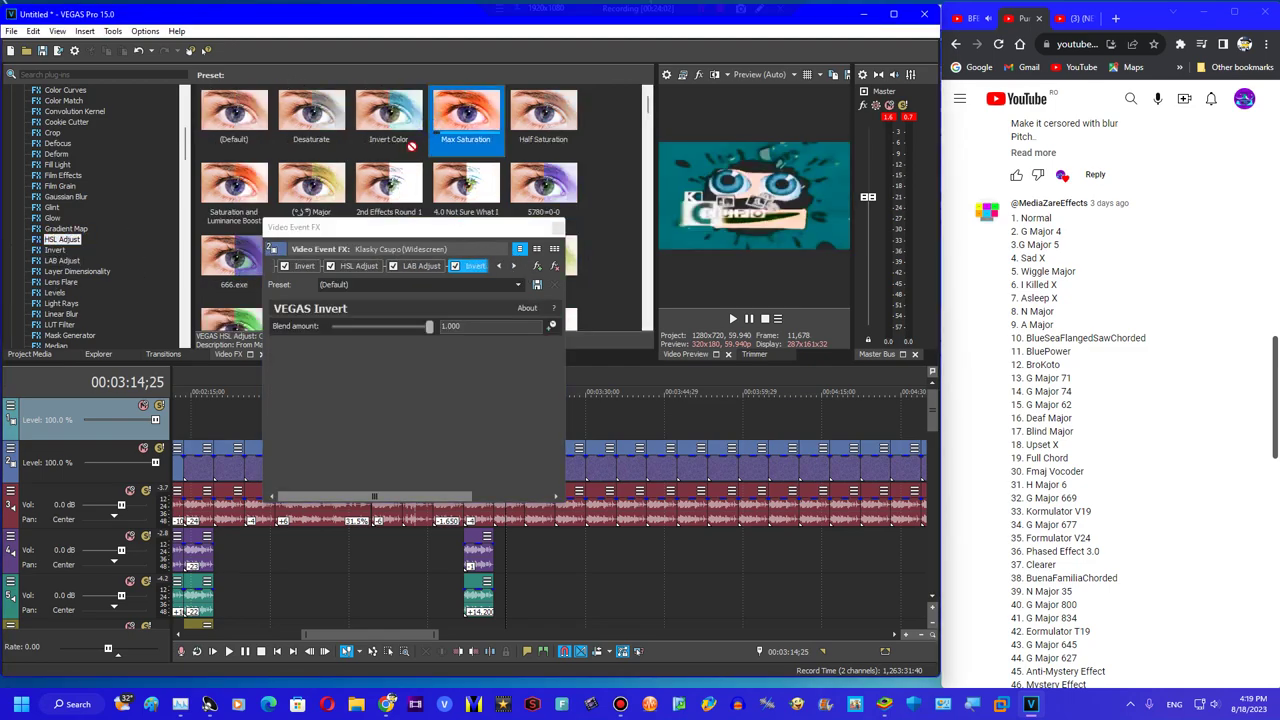
left_click_drag(413, 147, 490, 242)
Add Pinch/Punch with the Blind preset and Mirror with the Reflect Left preset to the clip's effect chain
scroll(85, 195, "down", 8)
left_click(63, 156)
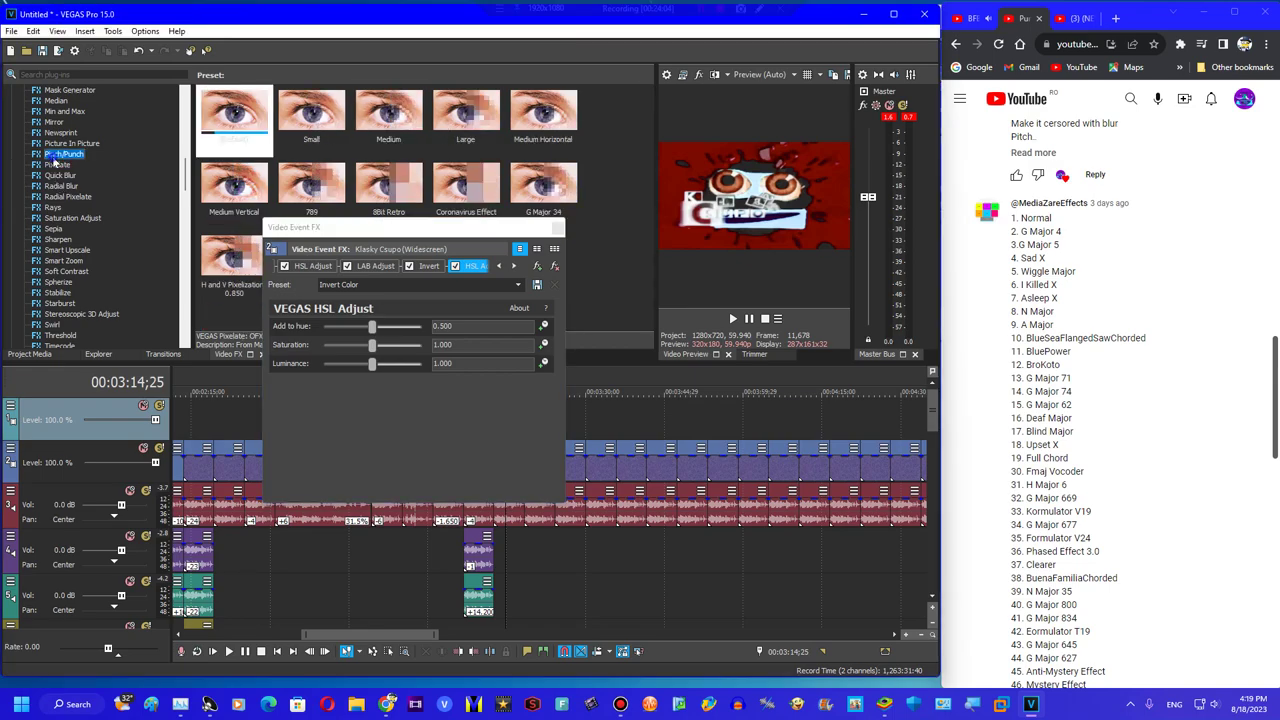
left_click_drag(402, 187, 408, 247)
left_click(52, 121)
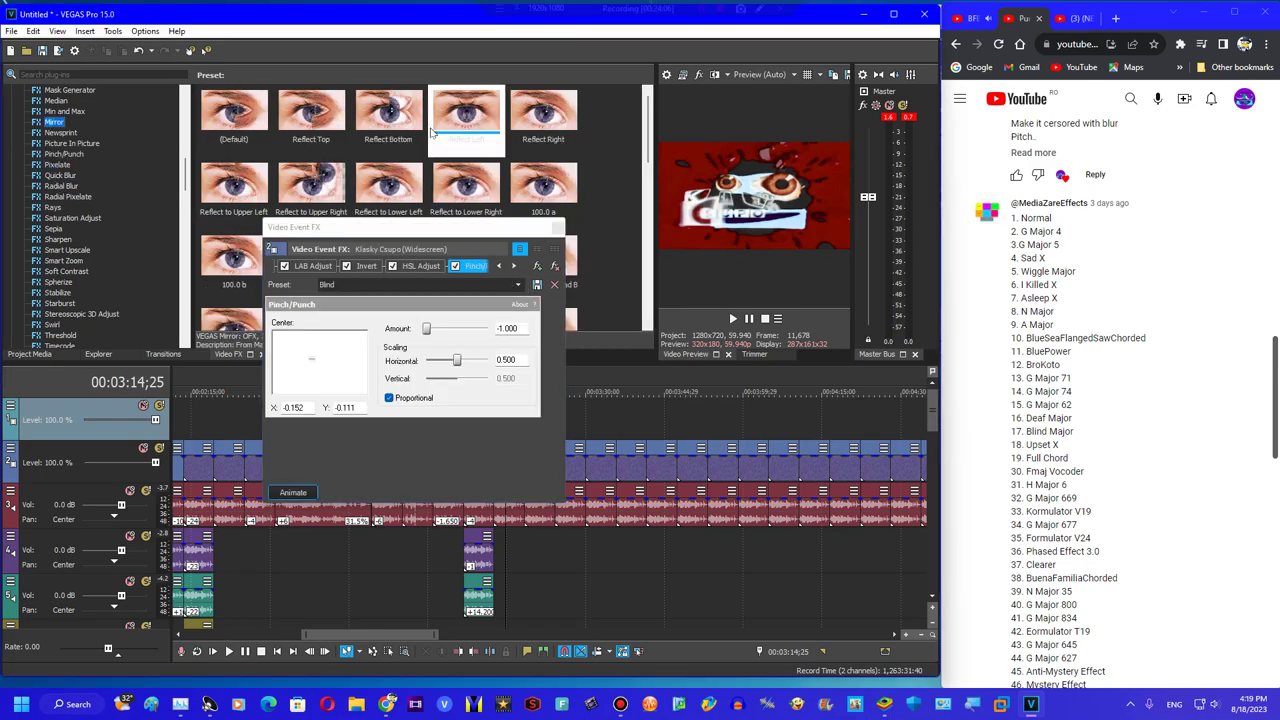
left_click_drag(466, 112, 496, 286)
Browse the full video effects list down to Ripple and display its presets
scroll(55, 130, "up", 10)
left_click(12, 91)
left_click_drag(186, 100, 154, 256)
scroll(150, 260, "down", 10)
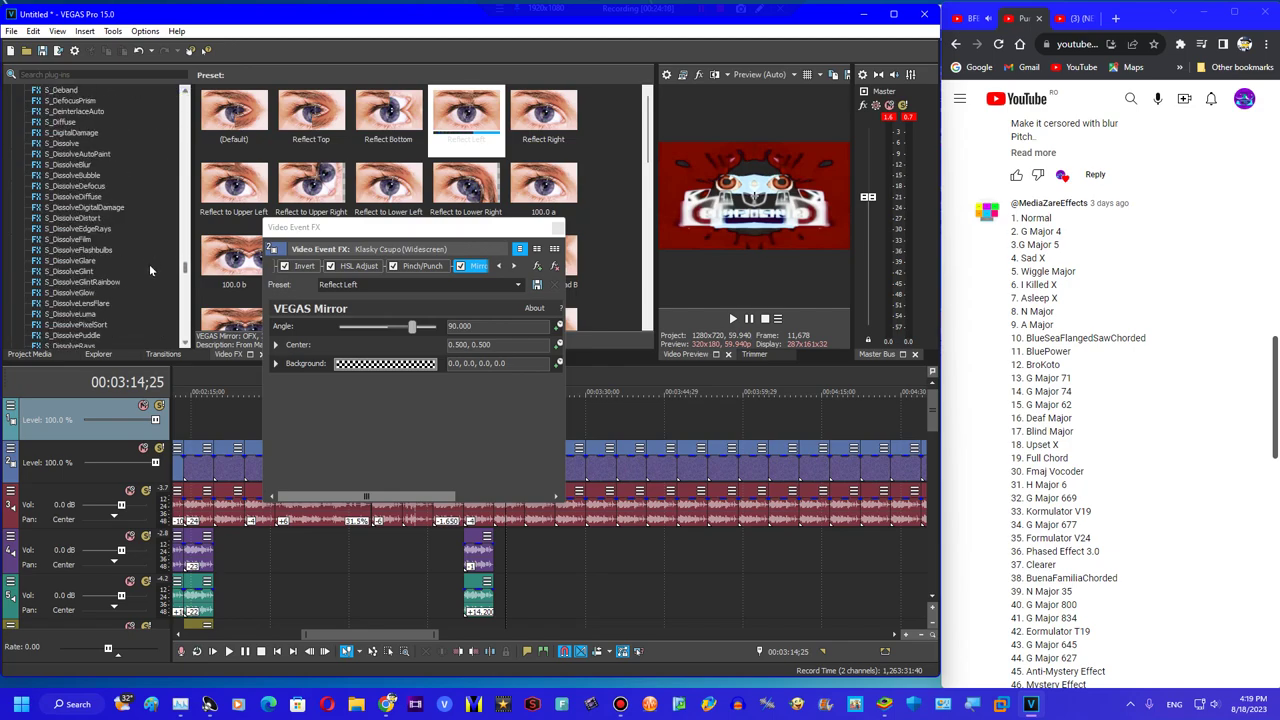
scroll(142, 206, "down", 10)
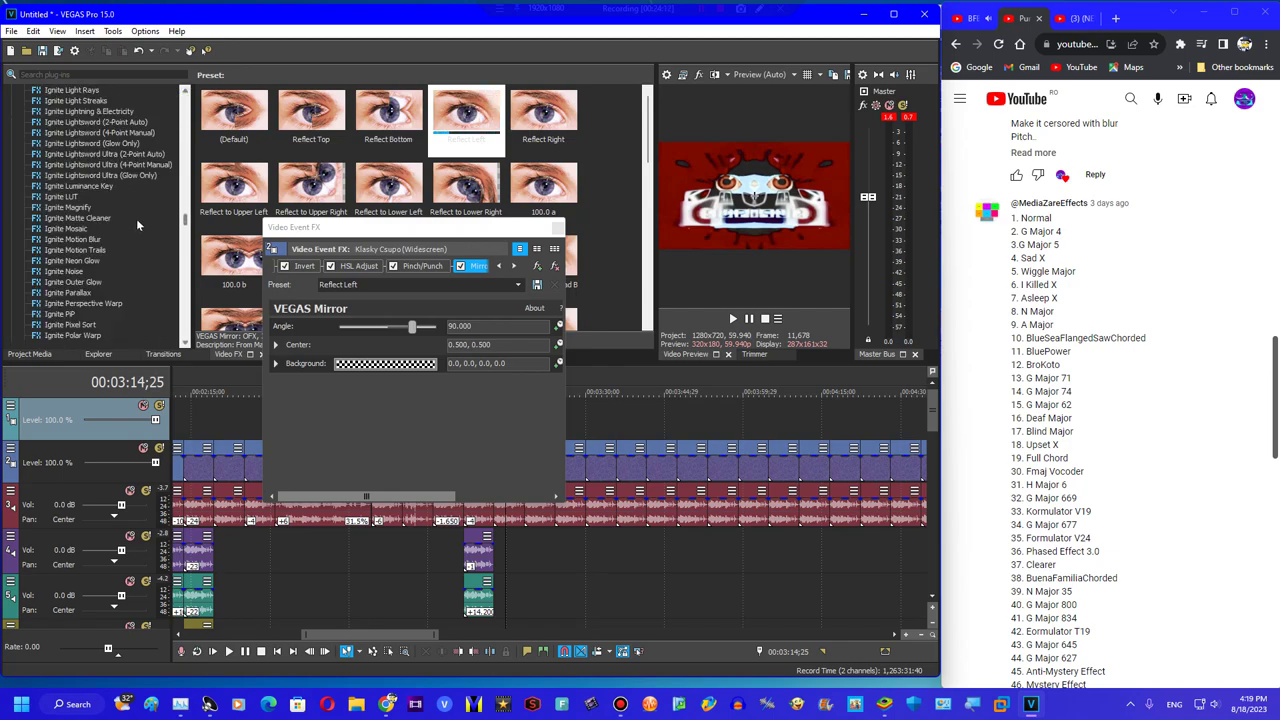
scroll(131, 250, "down", 15)
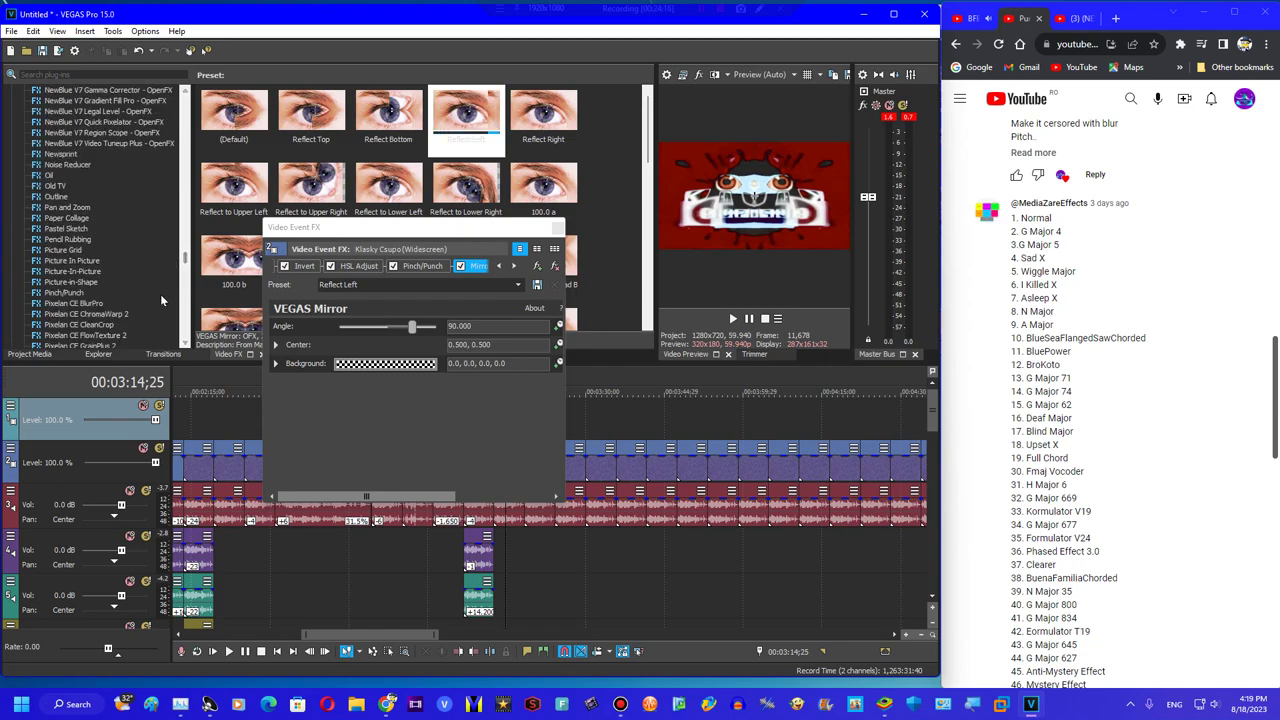
scroll(160, 294, "down", 5)
left_click(53, 314)
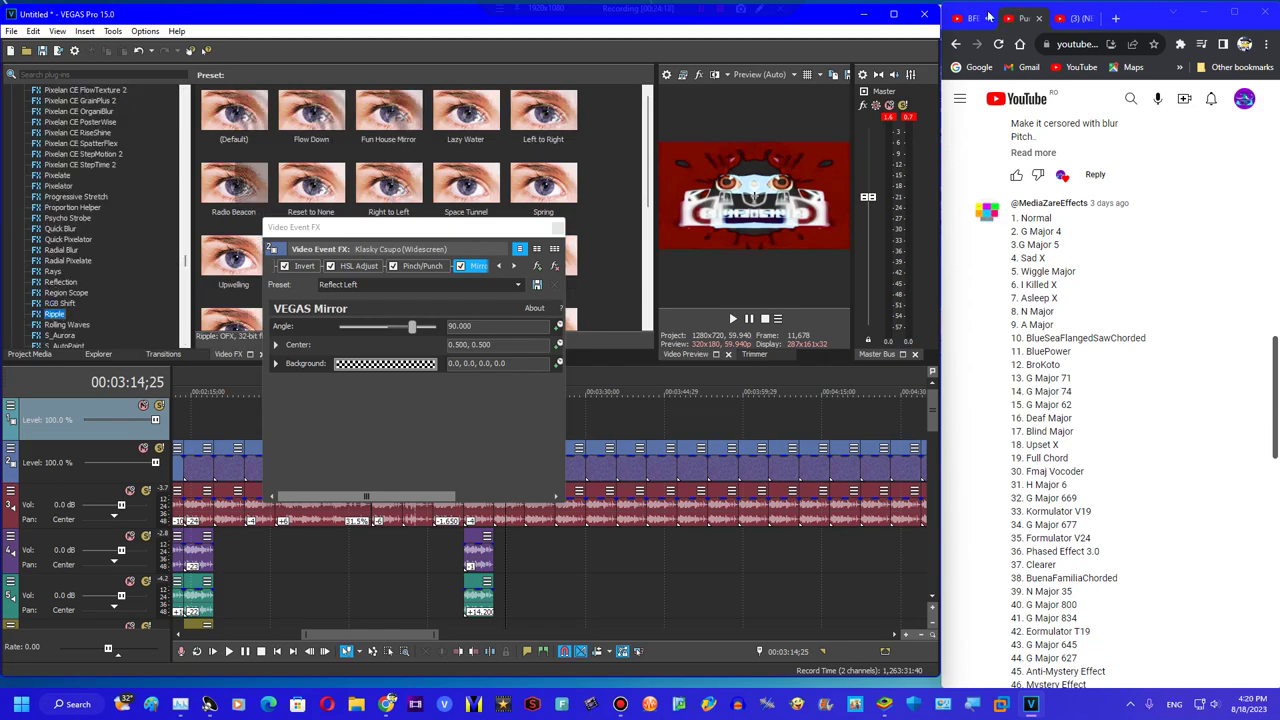
Search YouTube for "bfb 14 goanimate" and open the asdfmovie14 and Gelatin throws forks videos from the results
left_click(965, 18)
key("alt+Left")
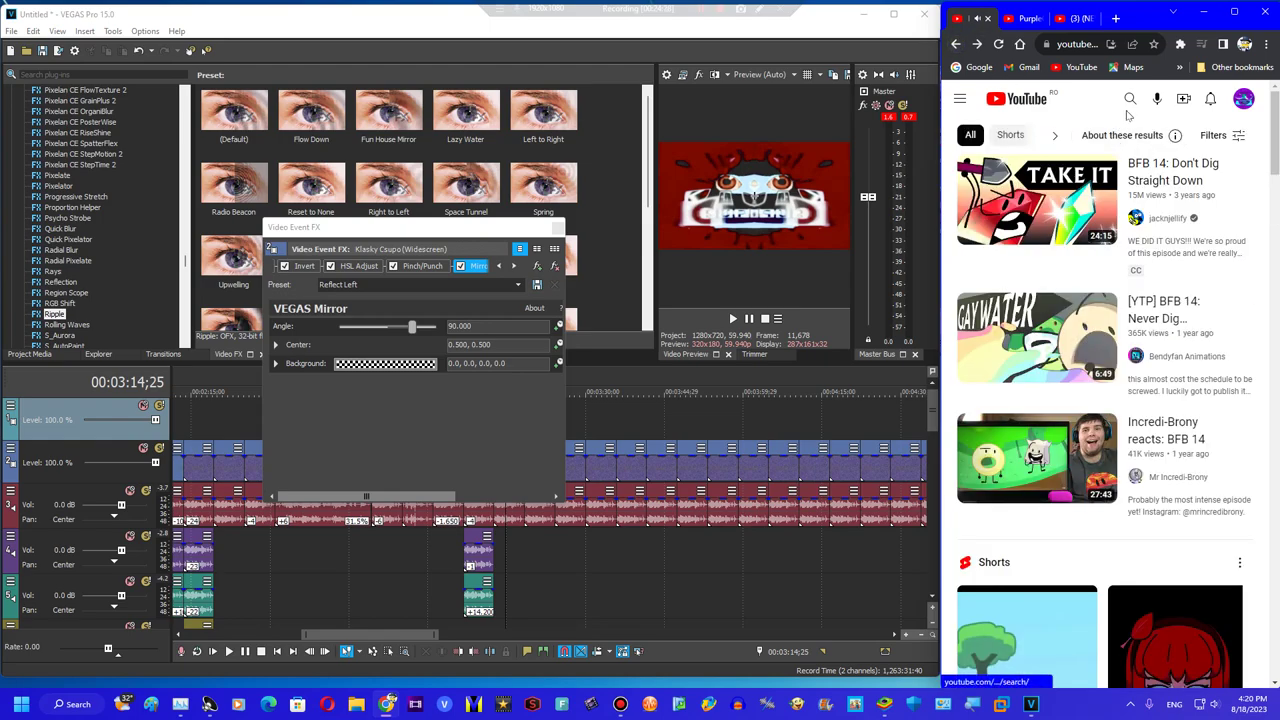
left_click(1136, 100)
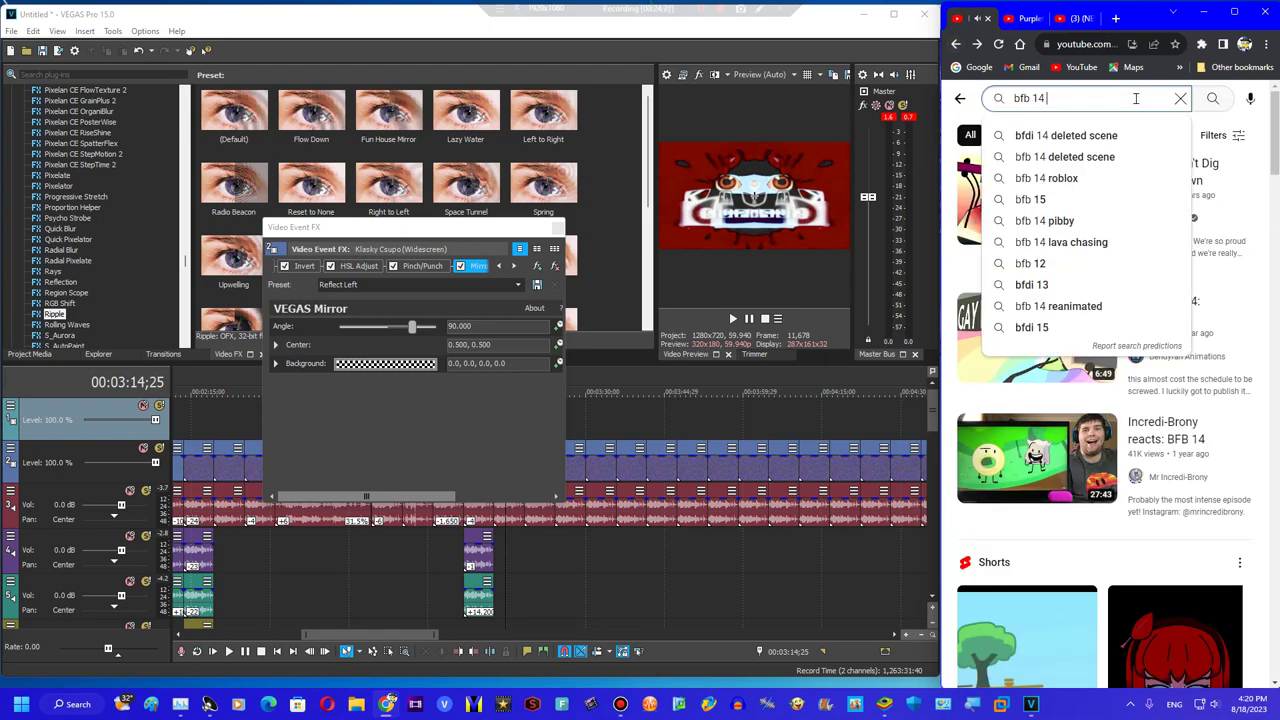
type("goanimate")
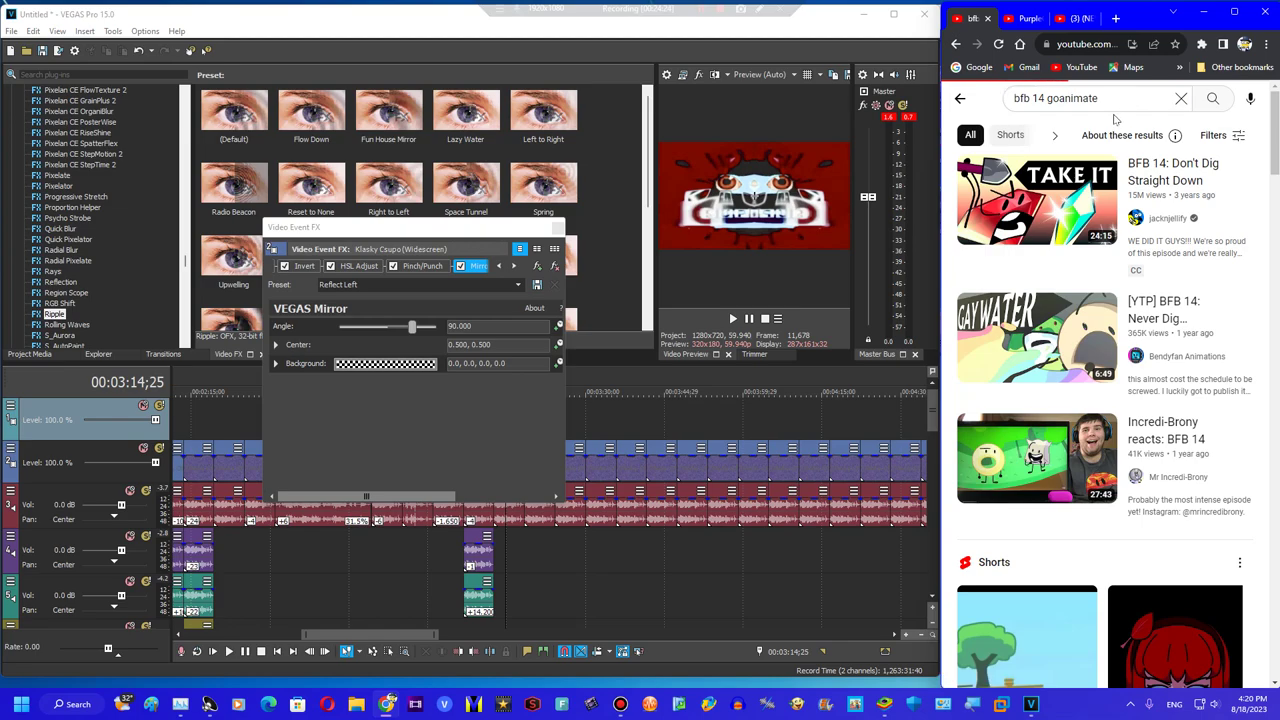
left_click(1013, 197)
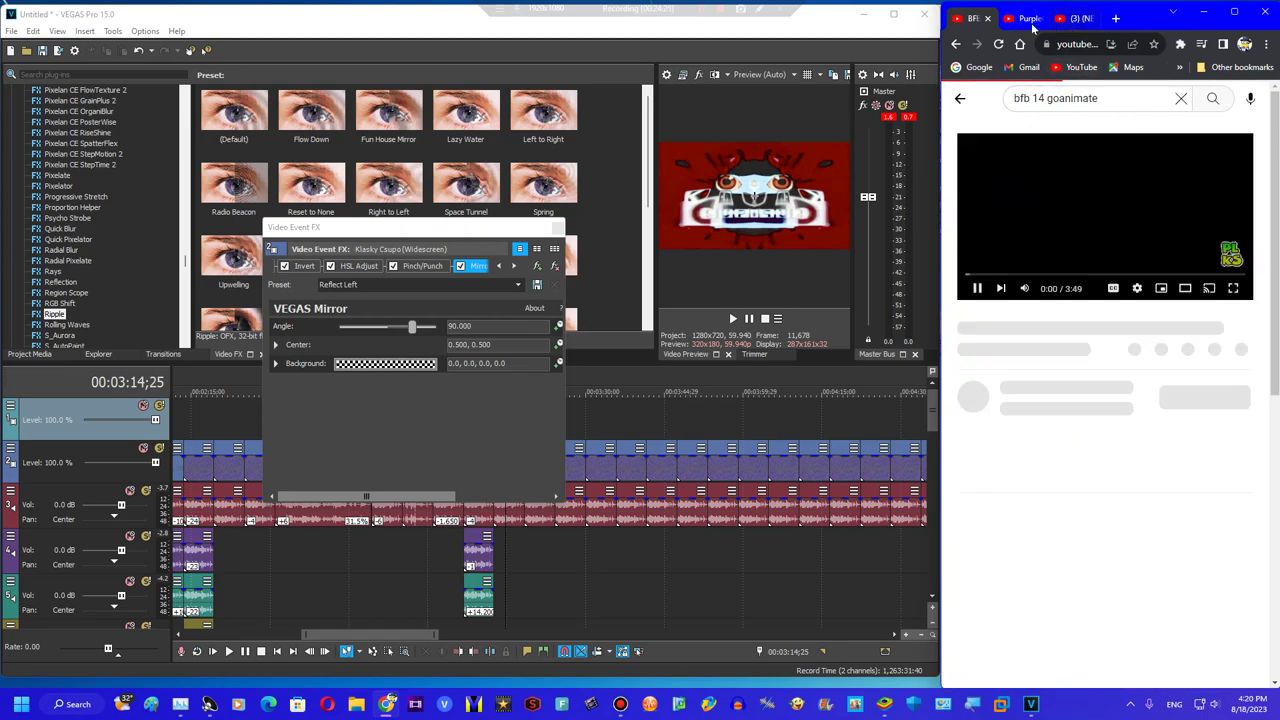
left_click(955, 44)
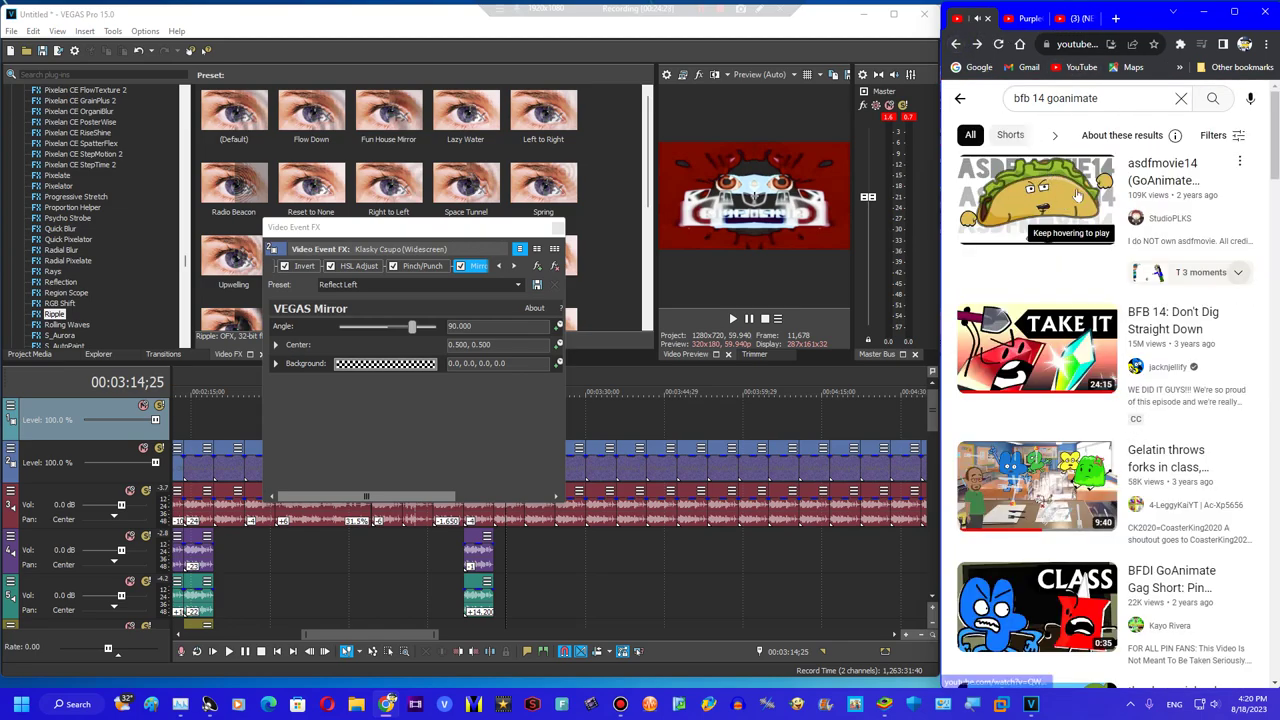
left_click(1045, 497)
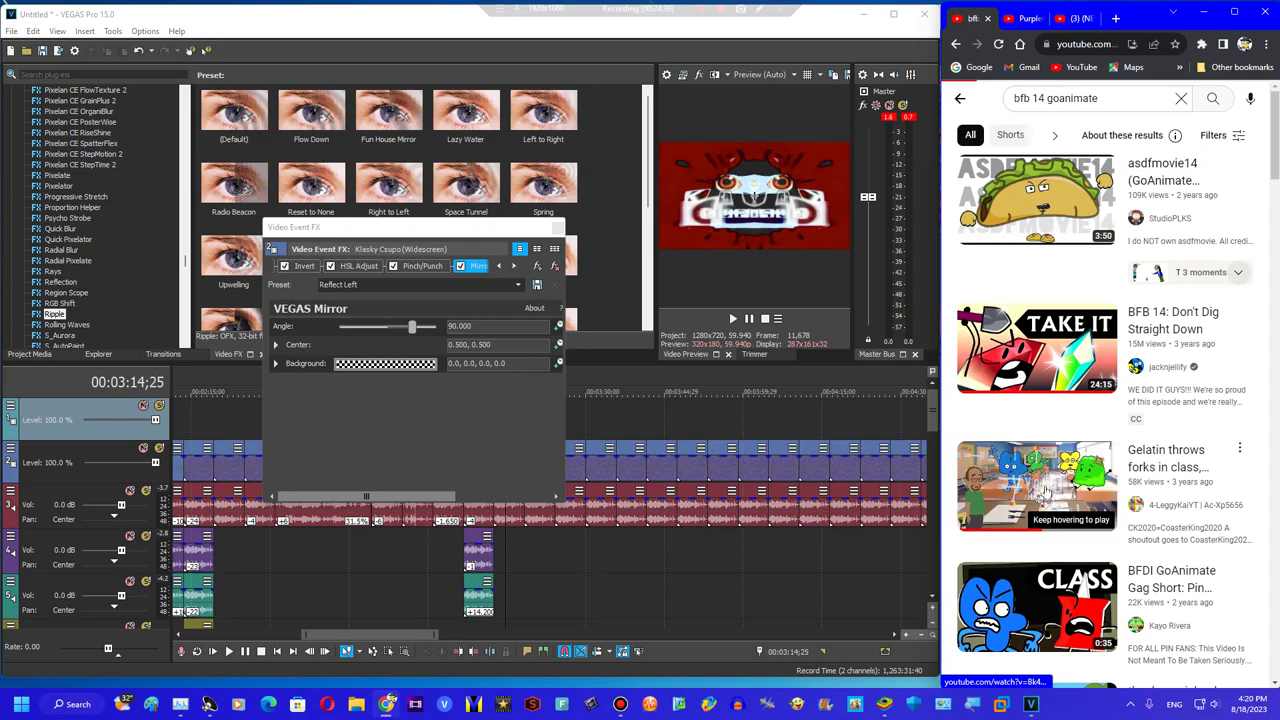
Search YouTube for "bfdi goanimate", play the BFDI GoAnimate Gag Short, and return to the comment listing the effects
left_click(1043, 103)
key("BackSpace")
key("BackSpace")
key("BackSpace")
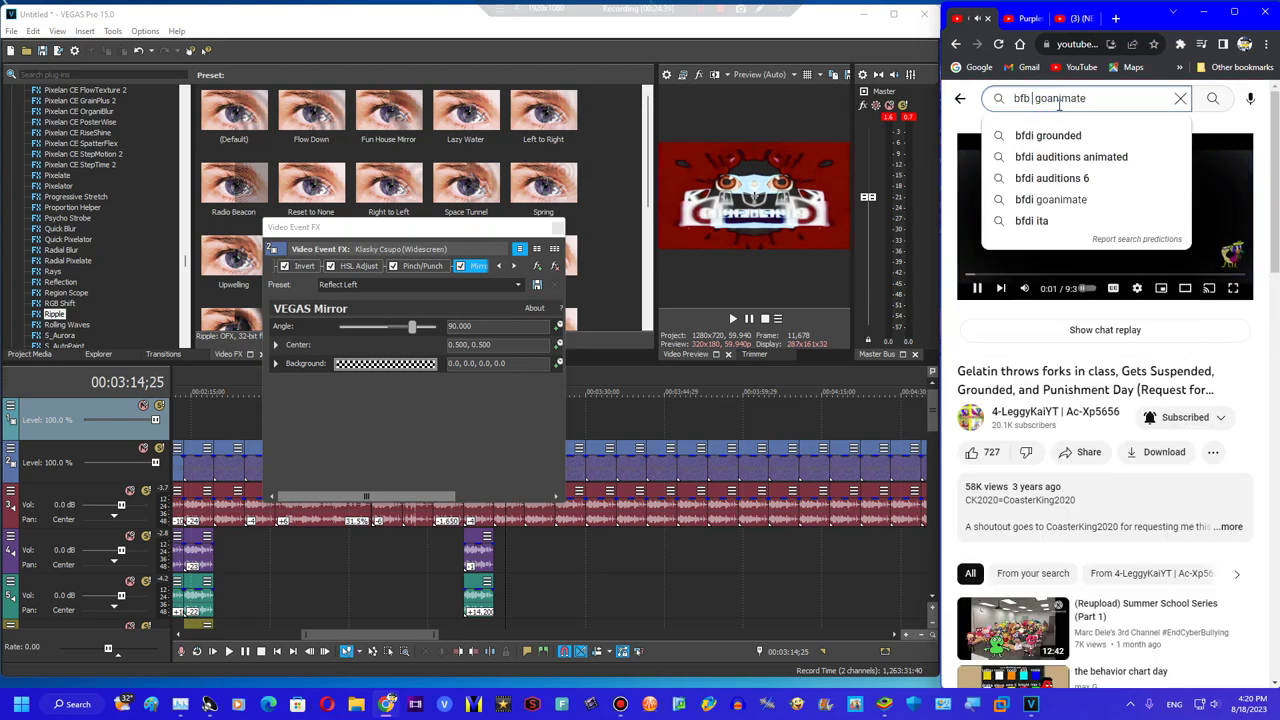
key("BackSpace")
type("di")
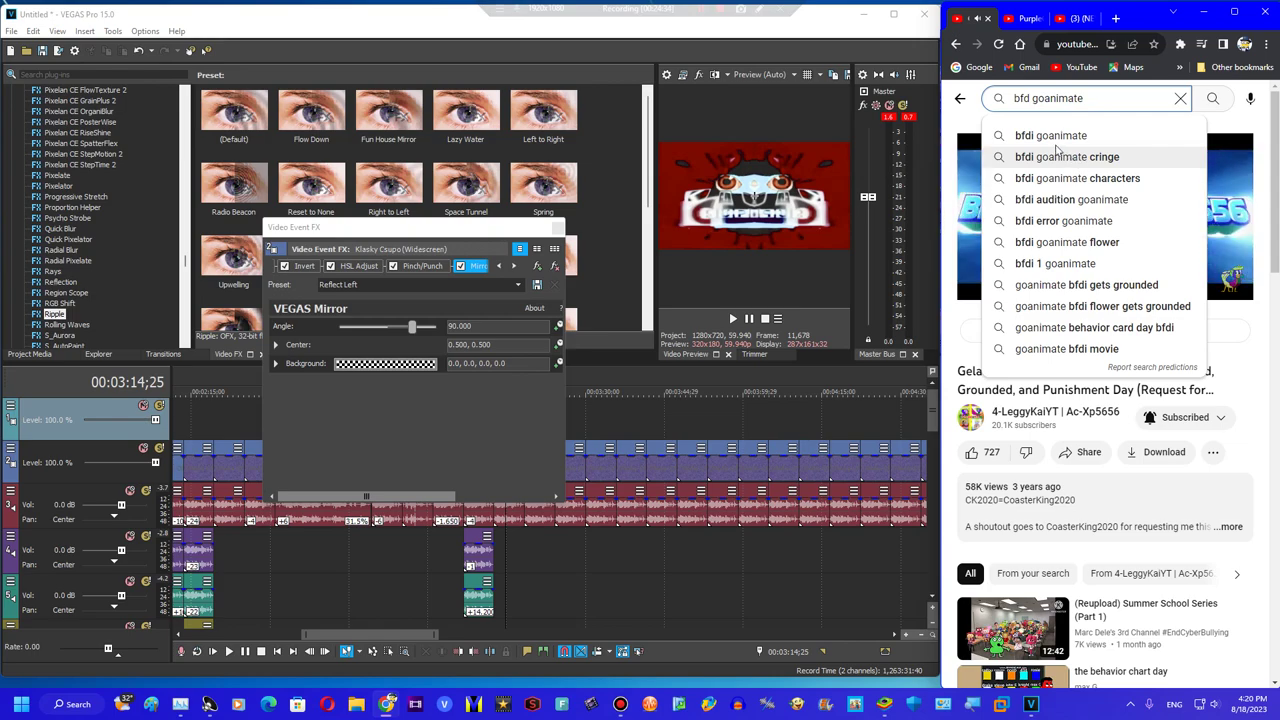
key("Return")
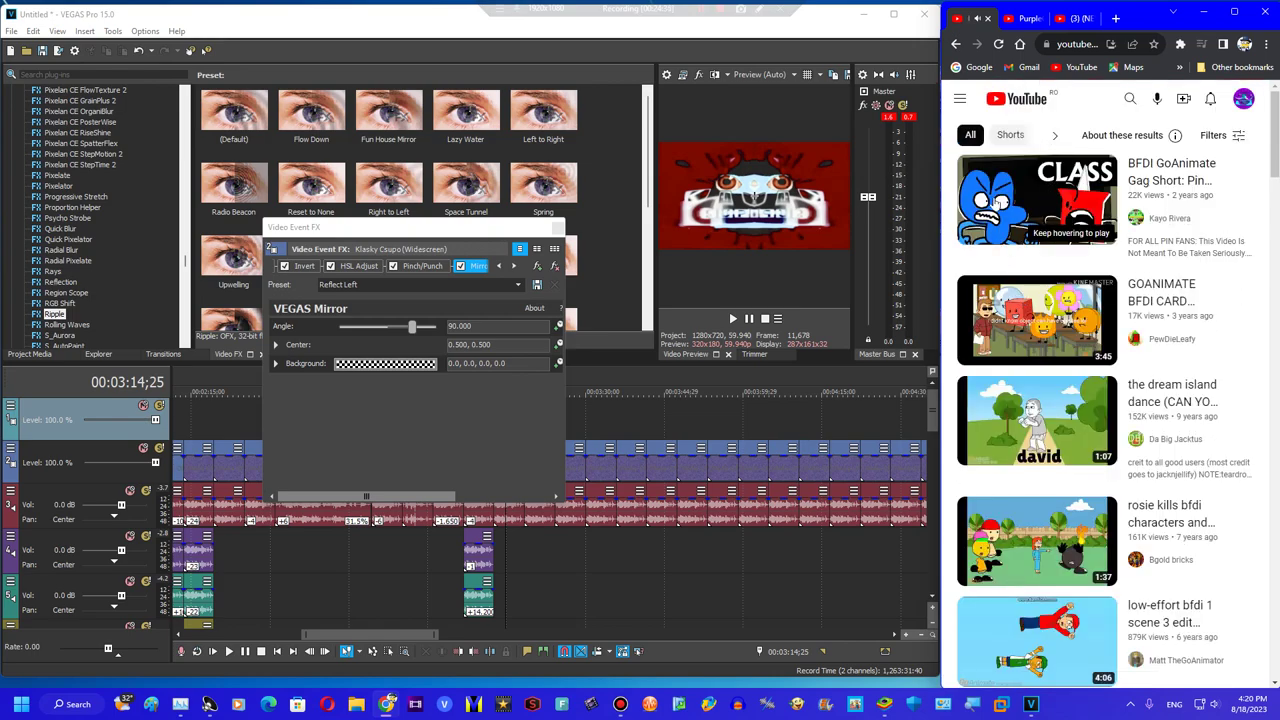
left_click(990, 200)
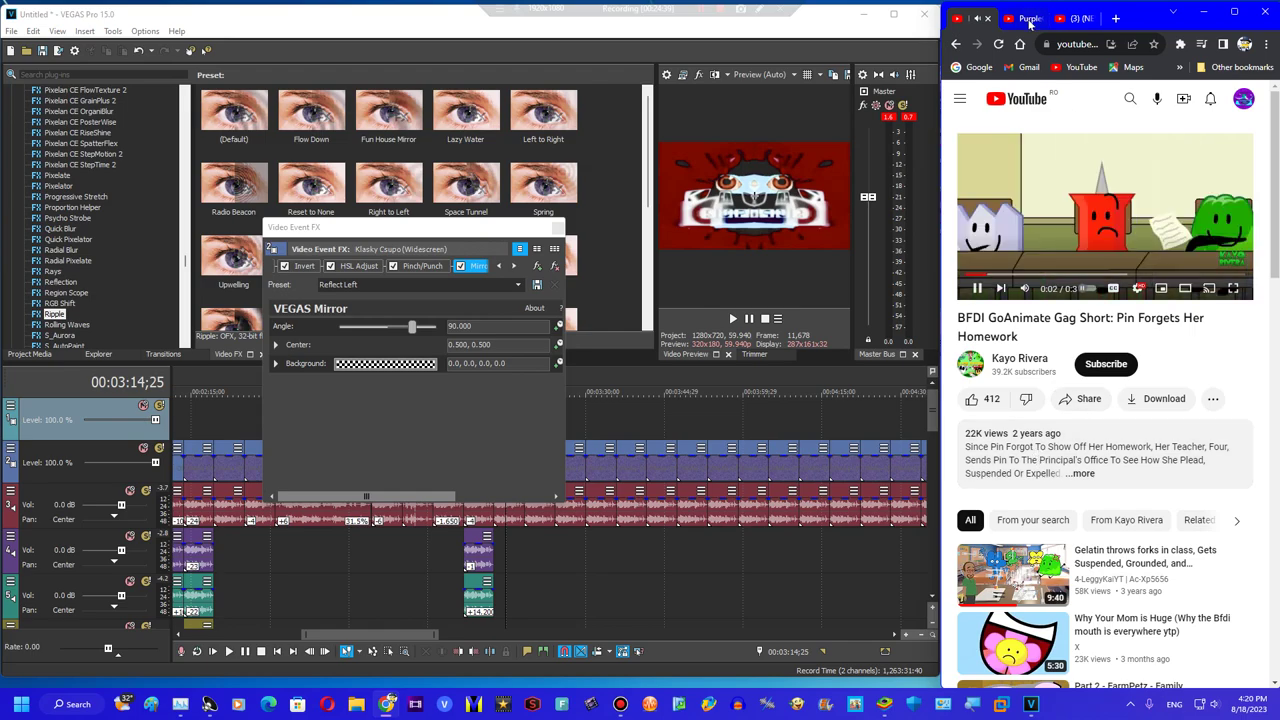
left_click(1030, 22)
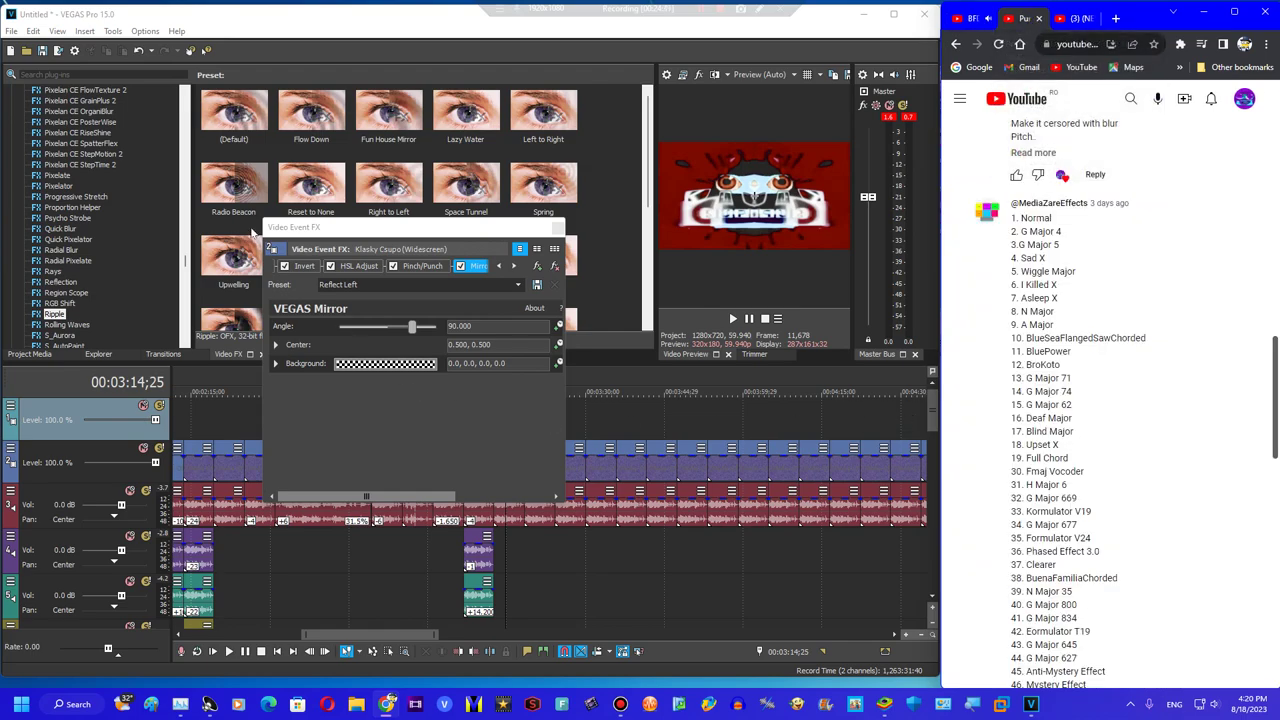
Append Ripple with the AVS Ripple preset and Swirl with the -0.150 and 0.150 presets to the clip's effect chain
left_click_drag(398, 228, 384, 313)
left_click_drag(466, 260, 500, 355)
scroll(173, 103, "up", 15)
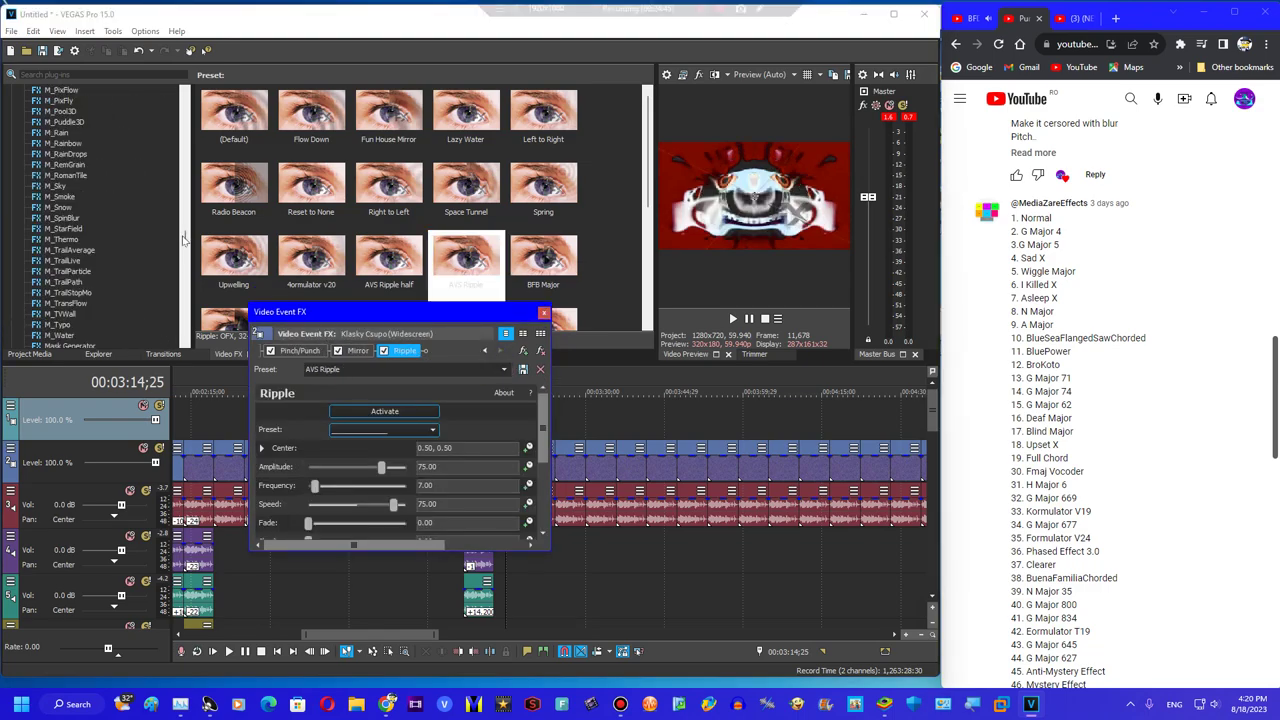
scroll(100, 180, "down", 20)
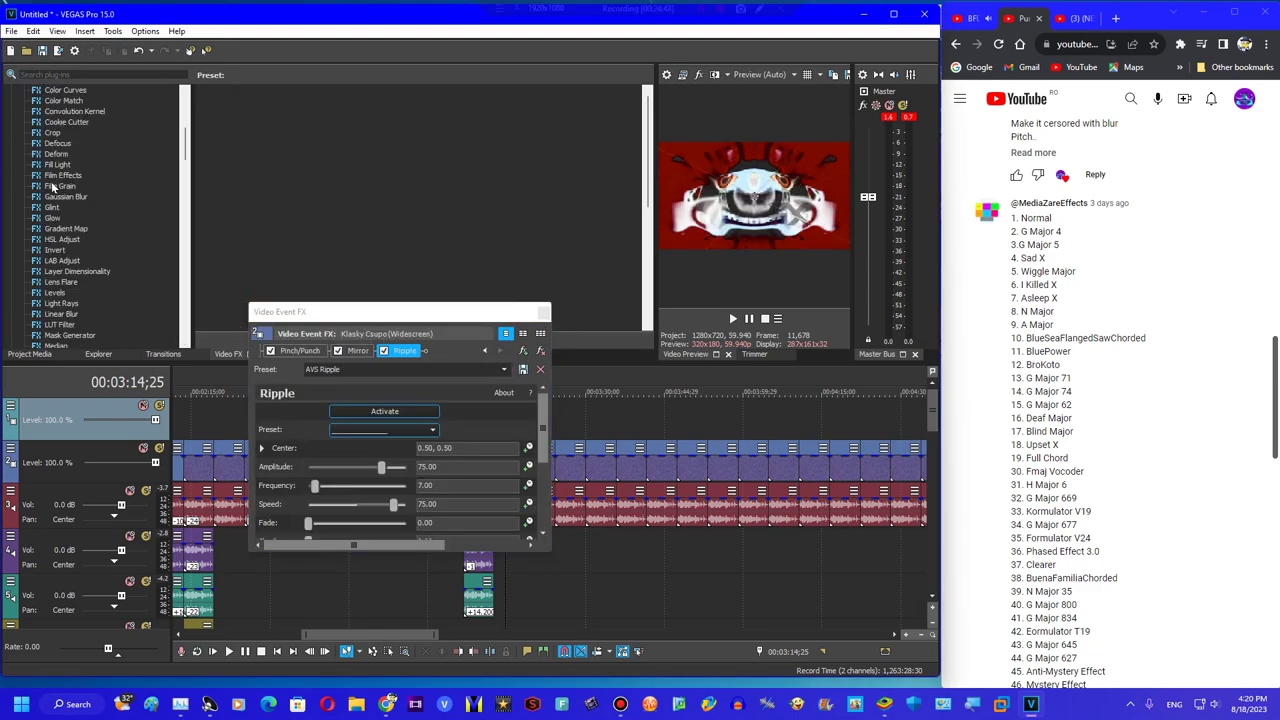
left_click(52, 325)
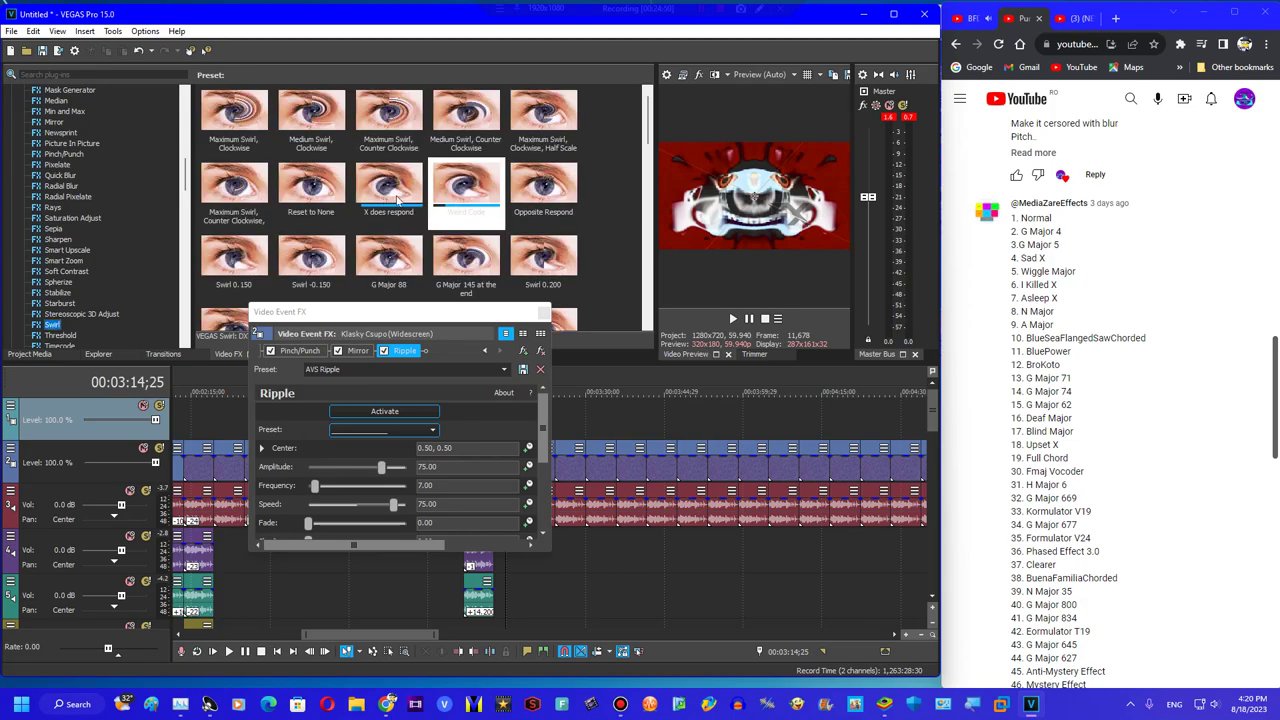
double_click(236, 258)
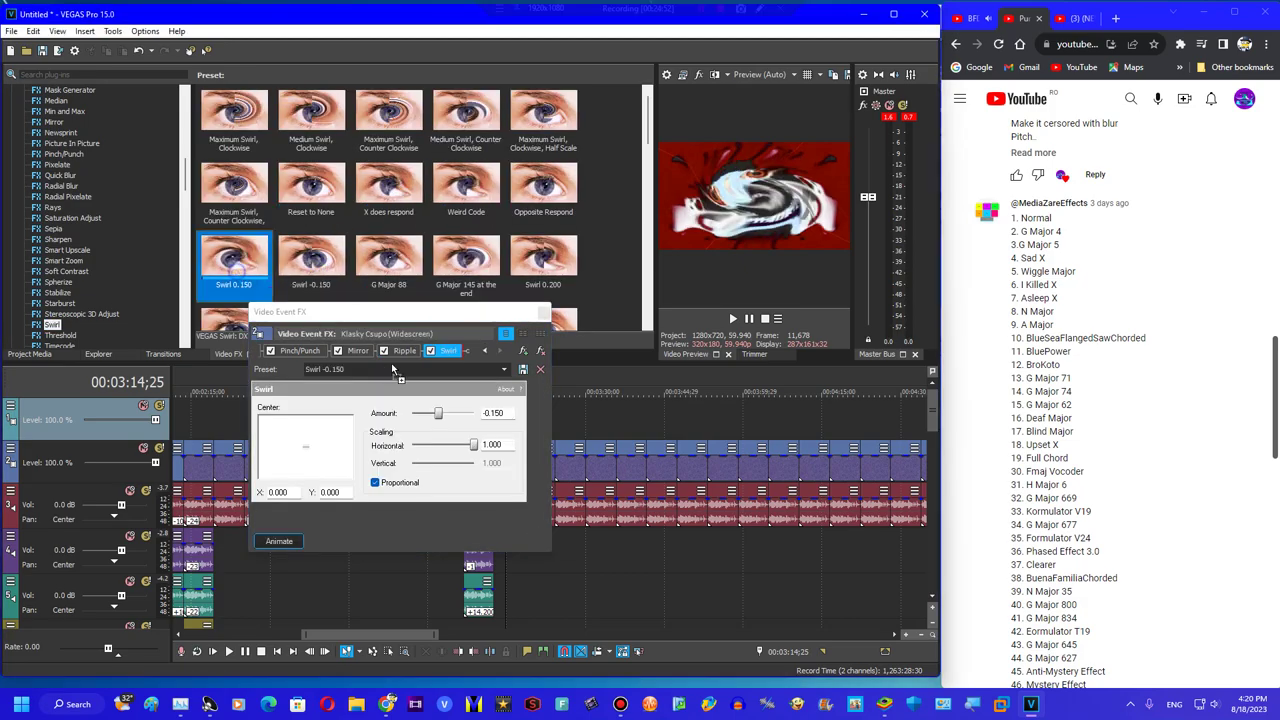
left_click(542, 314)
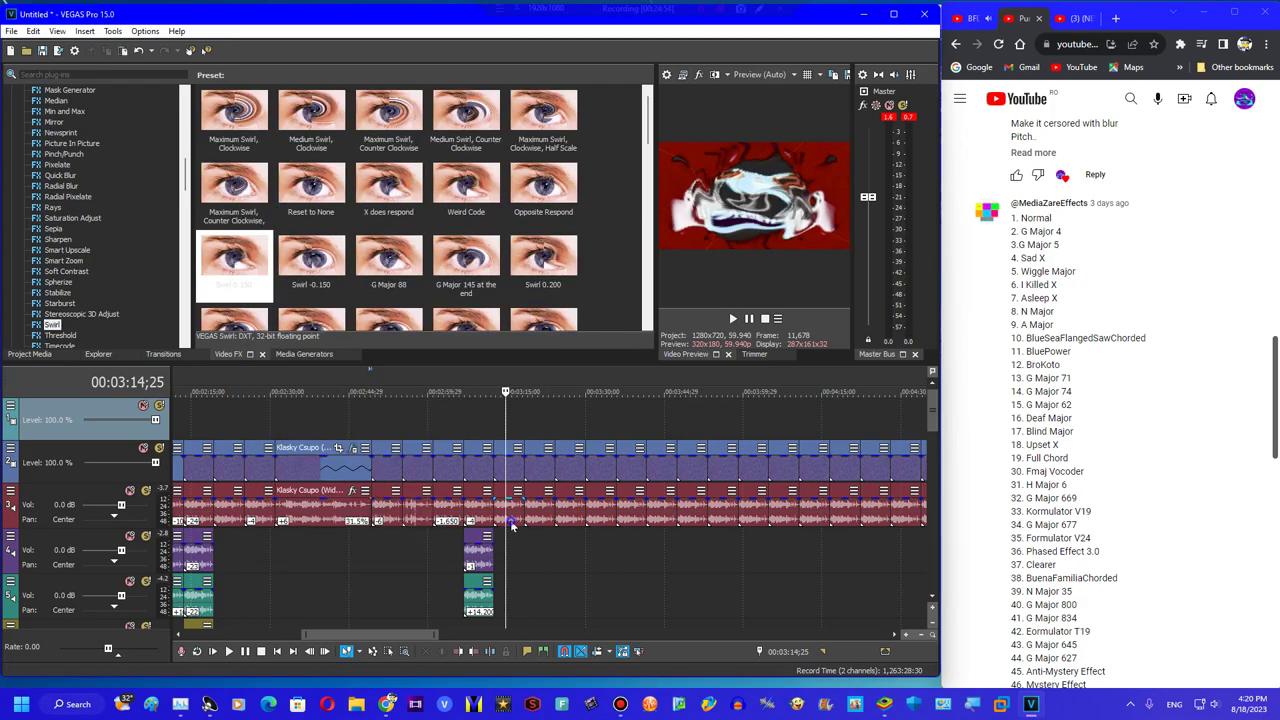
Pitch the clip's audio to +6 and stack three pitch-shifted copies on the tracks below, the lowest at -18
left_click(511, 526)
right_click(505, 527)
left_click(516, 556)
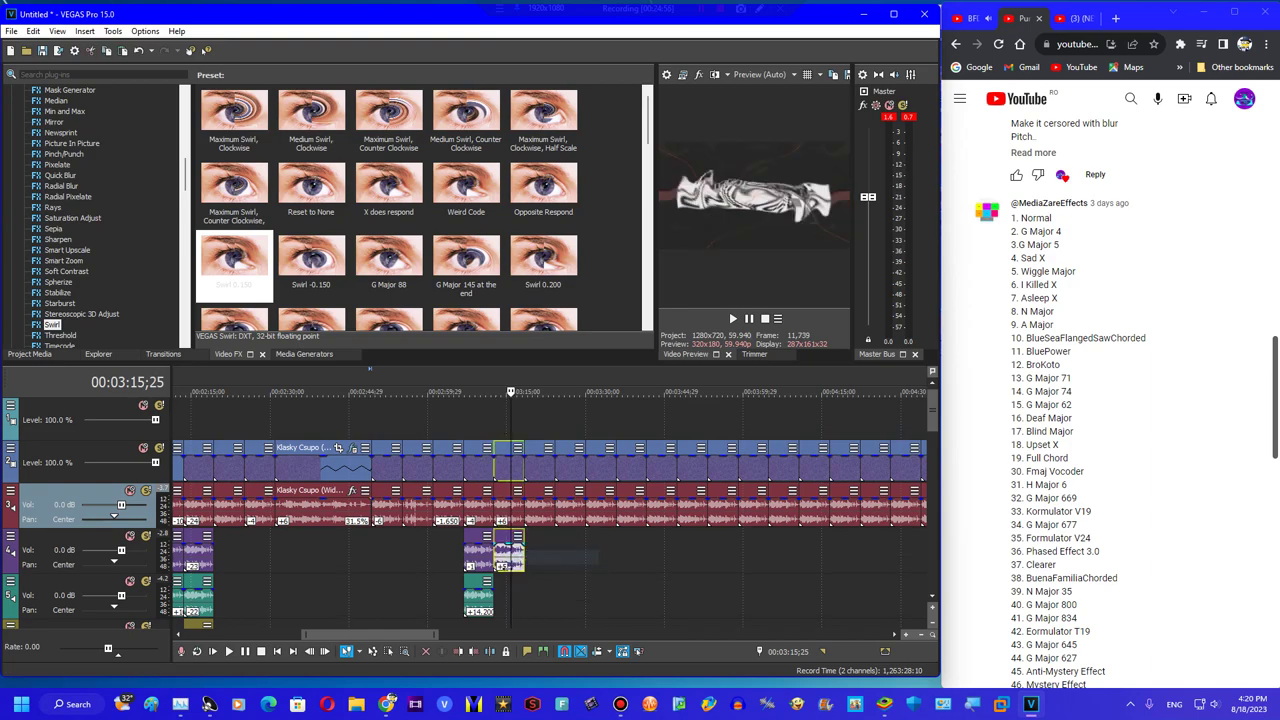
left_click(530, 605)
mouse_move(507, 612)
left_mouse_down()
mouse_move(504, 636)
mouse_move(506, 601)
left_mouse_up()
left_click(530, 606)
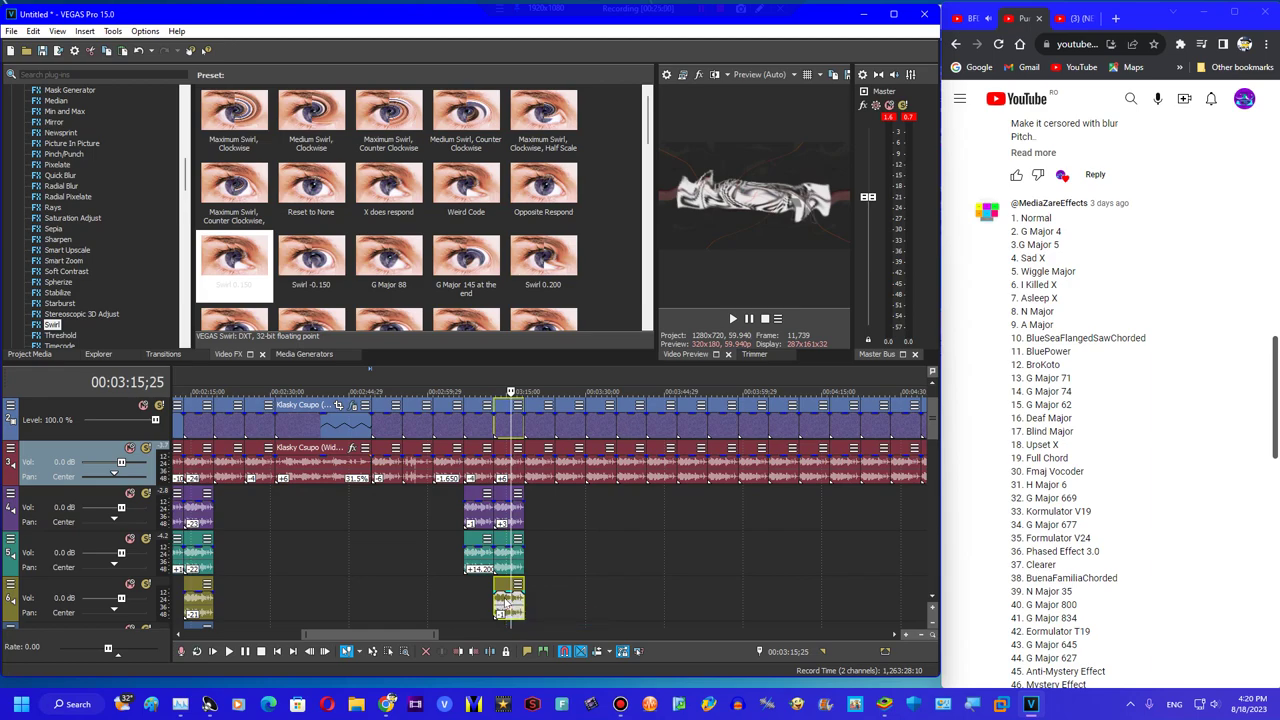
Select the next clip's audio, search YouTube for "kormulator v19" and play the Klasky Csupo Kormulator V19 instructions video
left_click(533, 476)
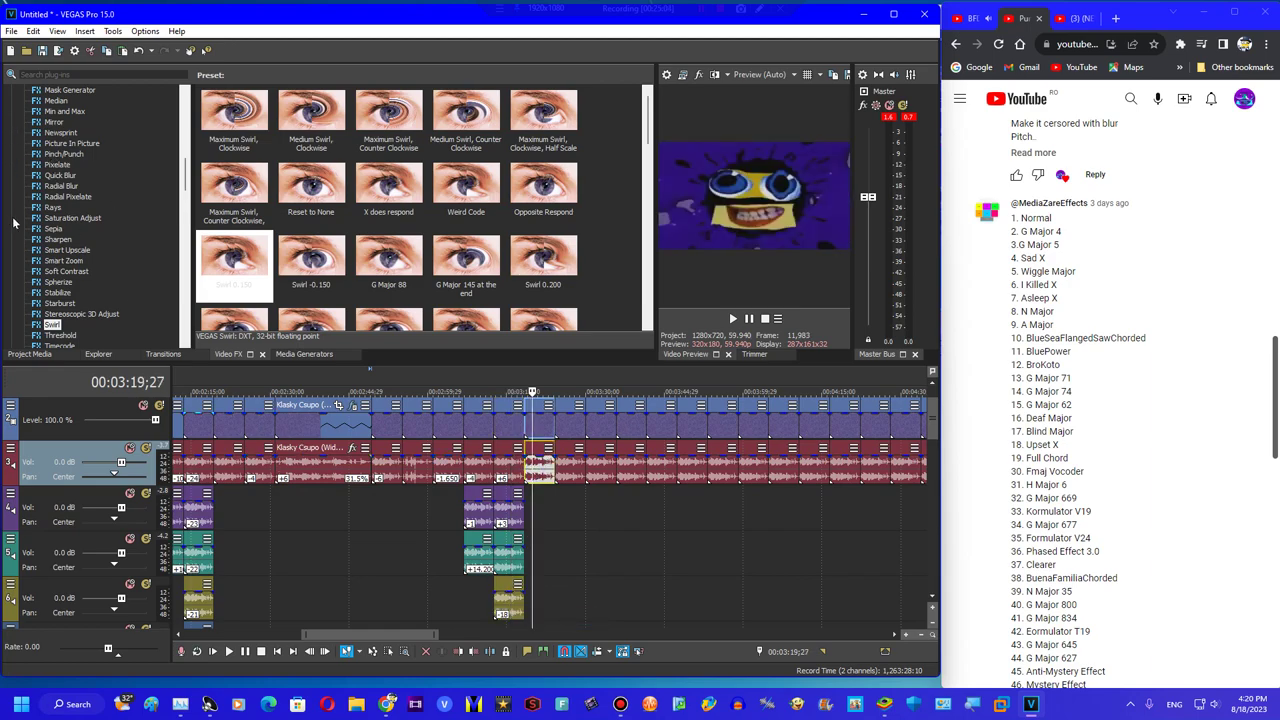
left_click(1066, 8)
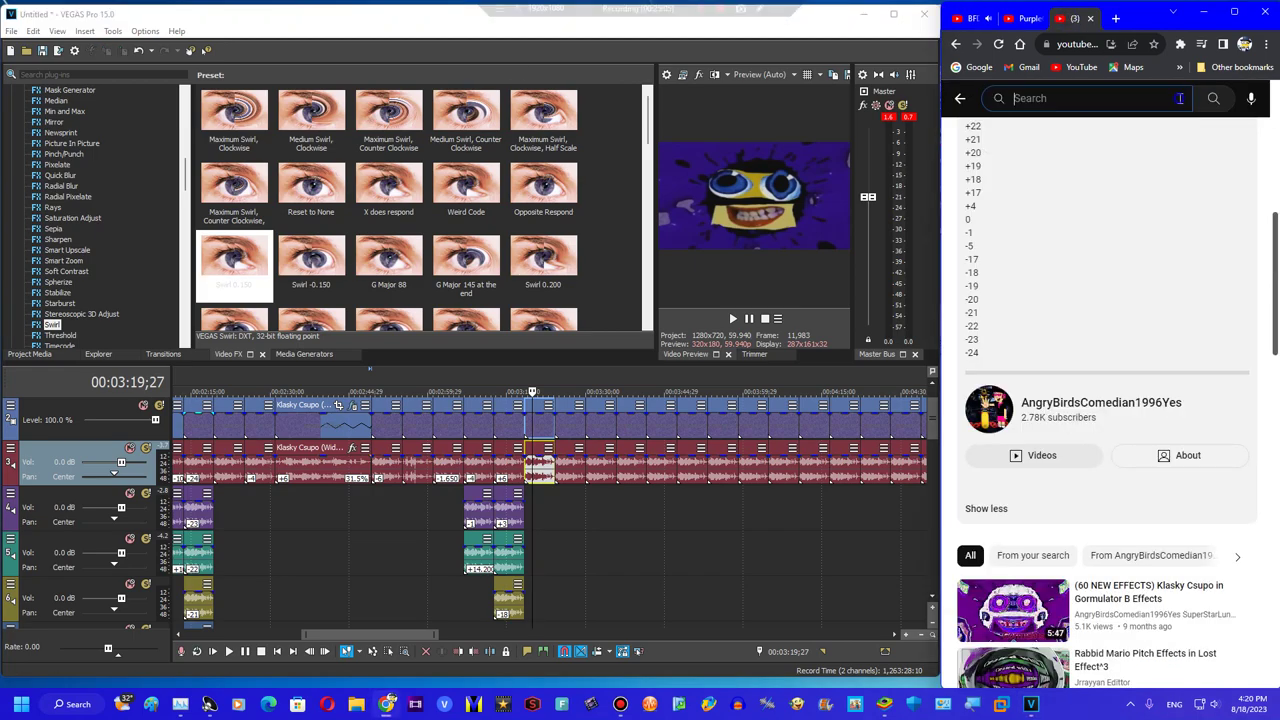
left_click(1180, 98)
type("kormulator v19")
key("Return")
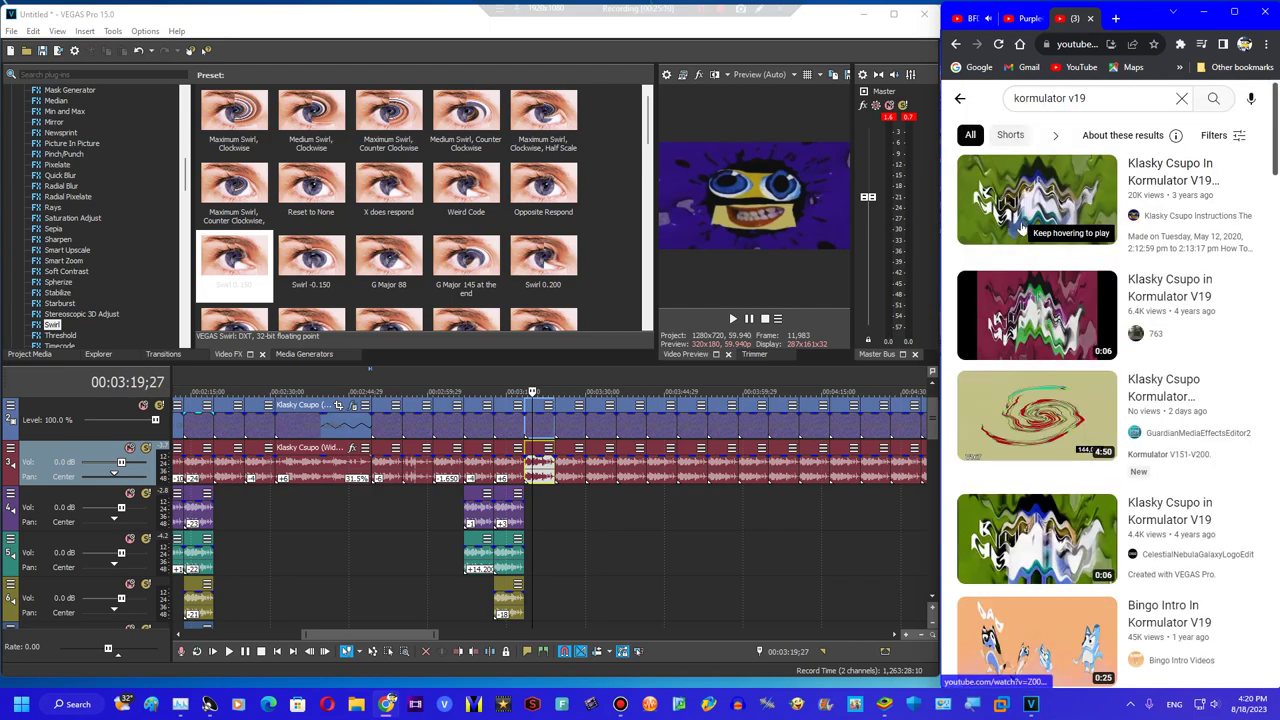
left_click(1027, 20)
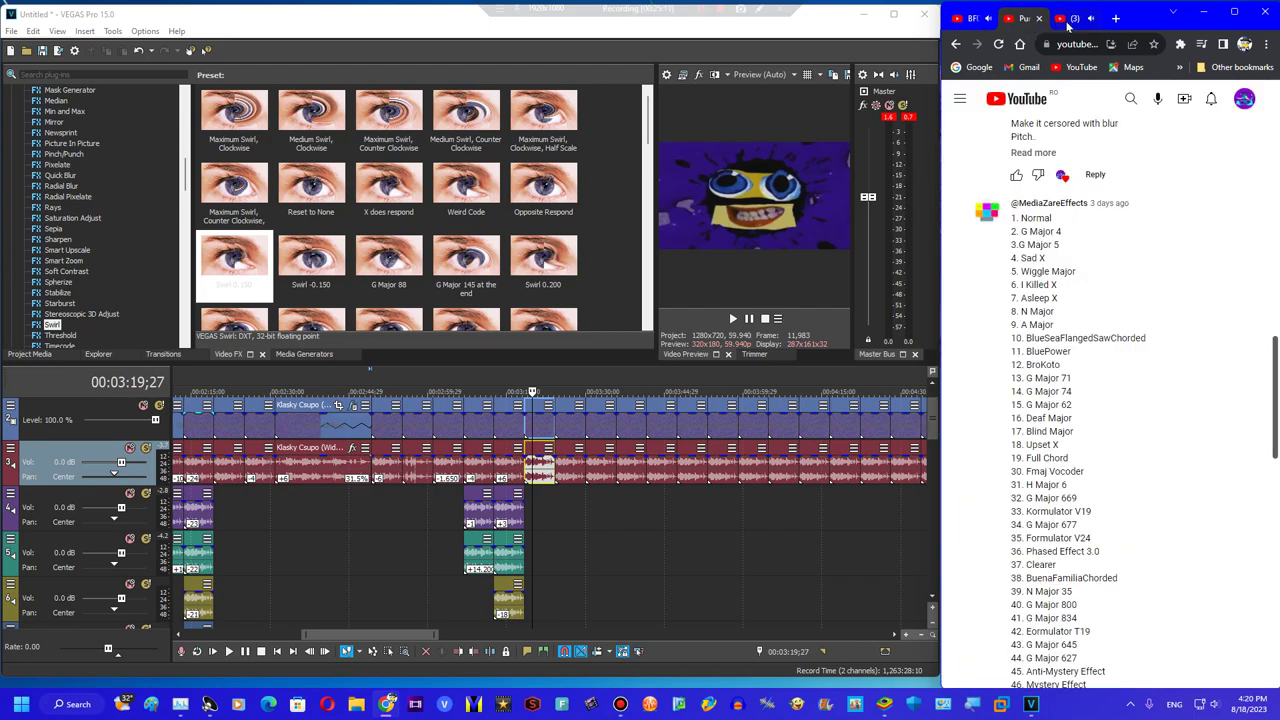
left_click(1068, 20)
Process the selected audio non-real-time with IL Vocodex (demo) at its default preset, rendering to Wave with the Default Template
right_click(537, 465)
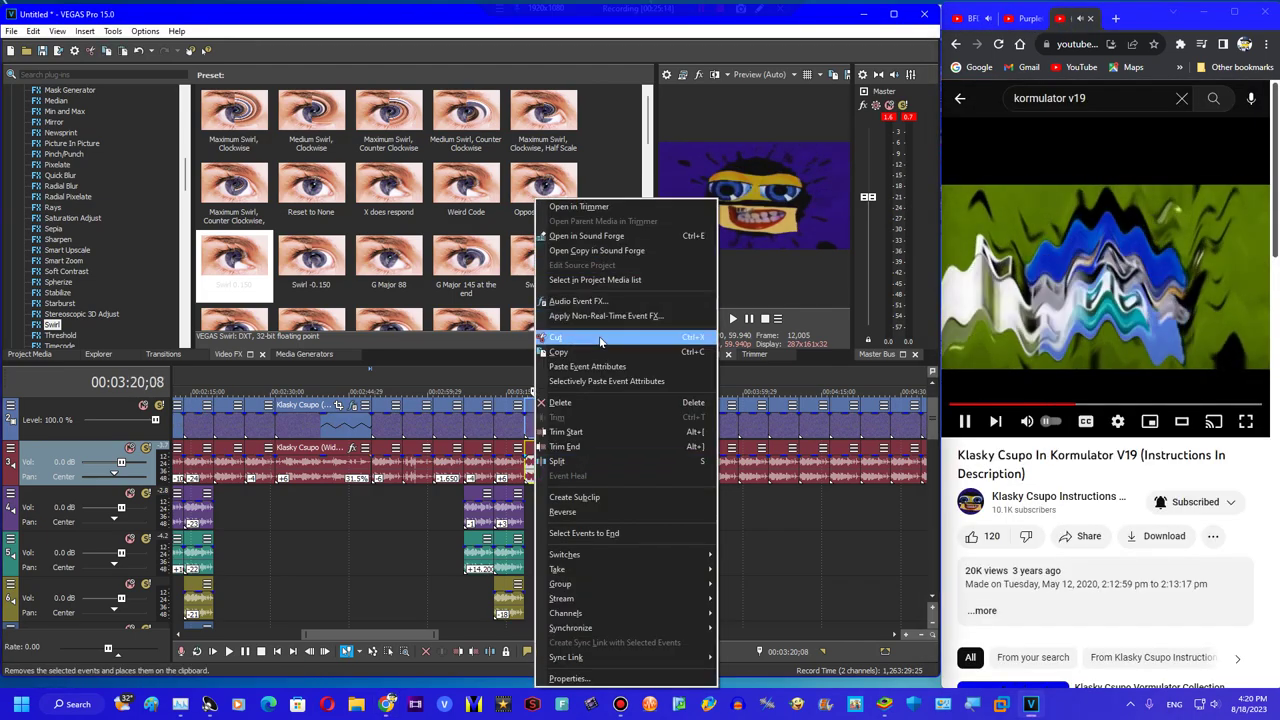
left_click(604, 301)
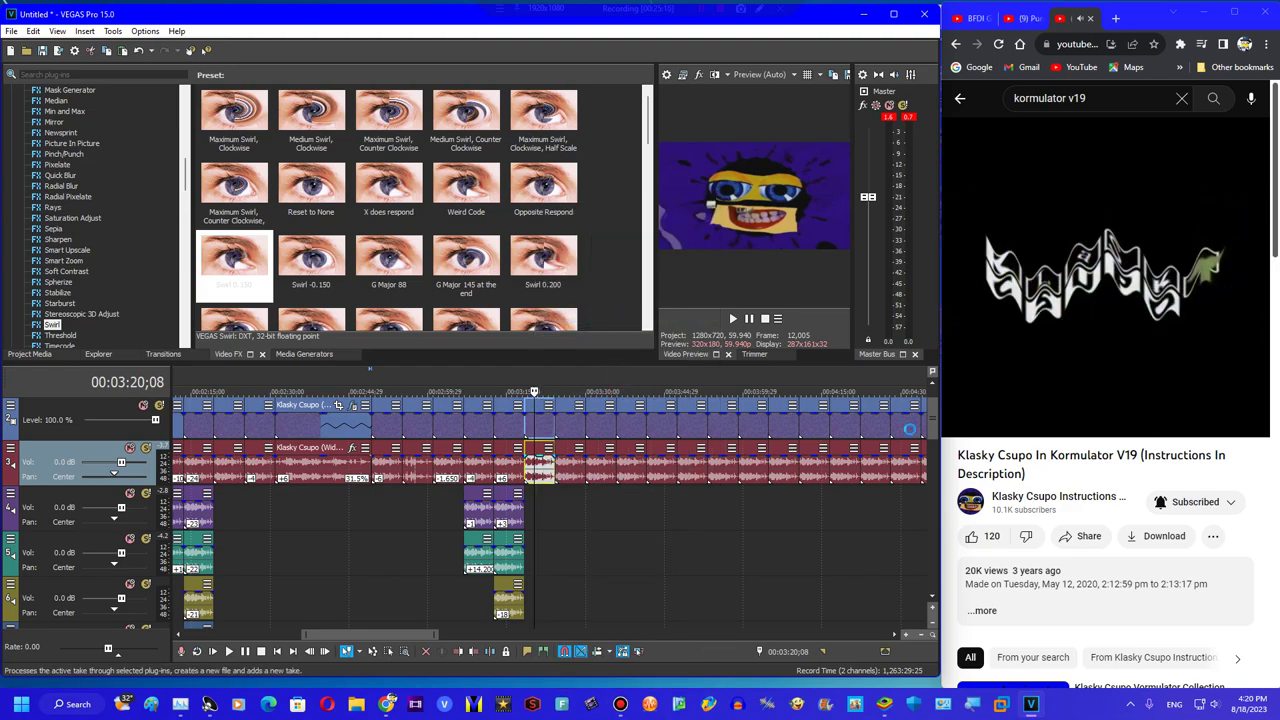
left_click(683, 541)
left_click(683, 541)
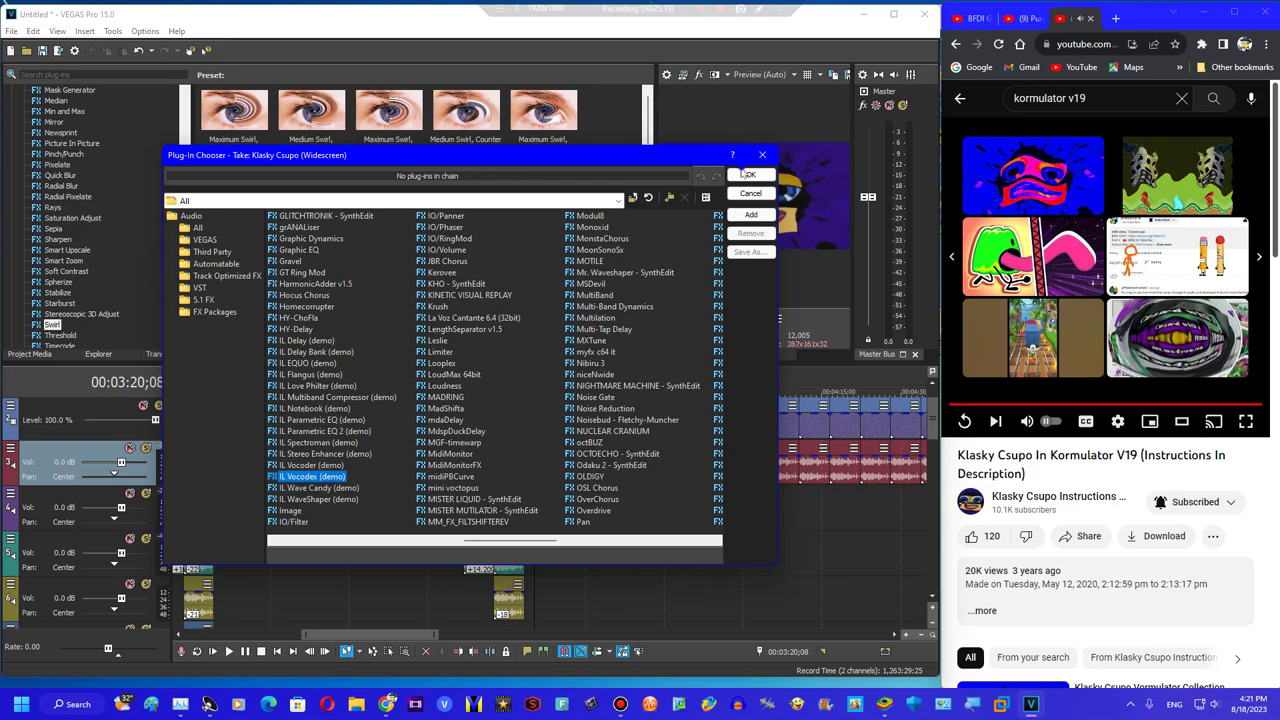
left_click(1014, 182)
left_click(453, 160)
left_click(434, 349)
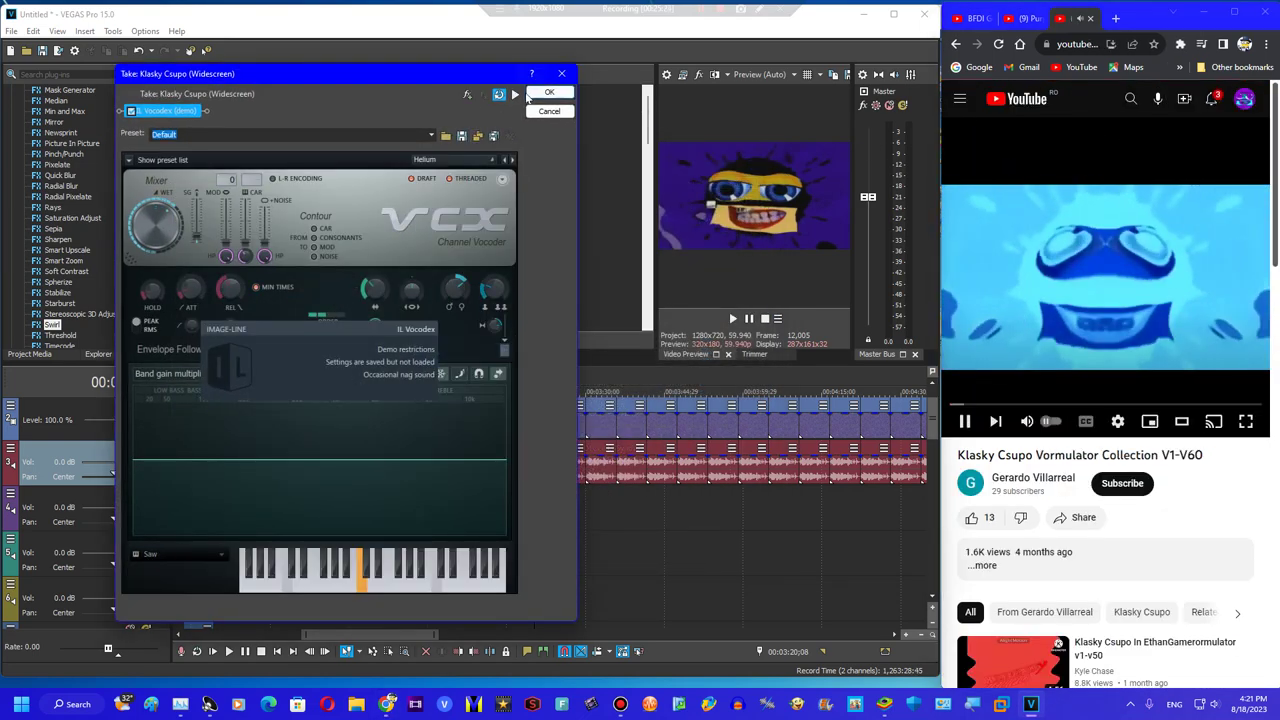
left_click(549, 92)
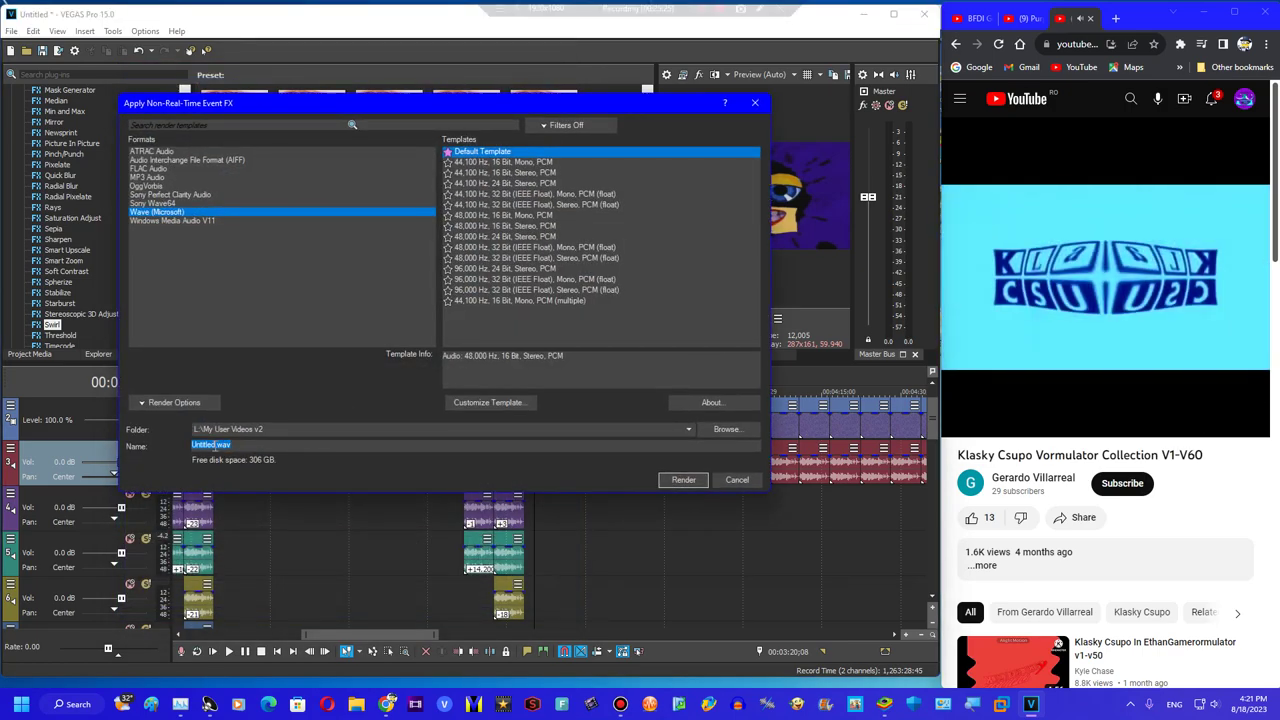
left_click(665, 483)
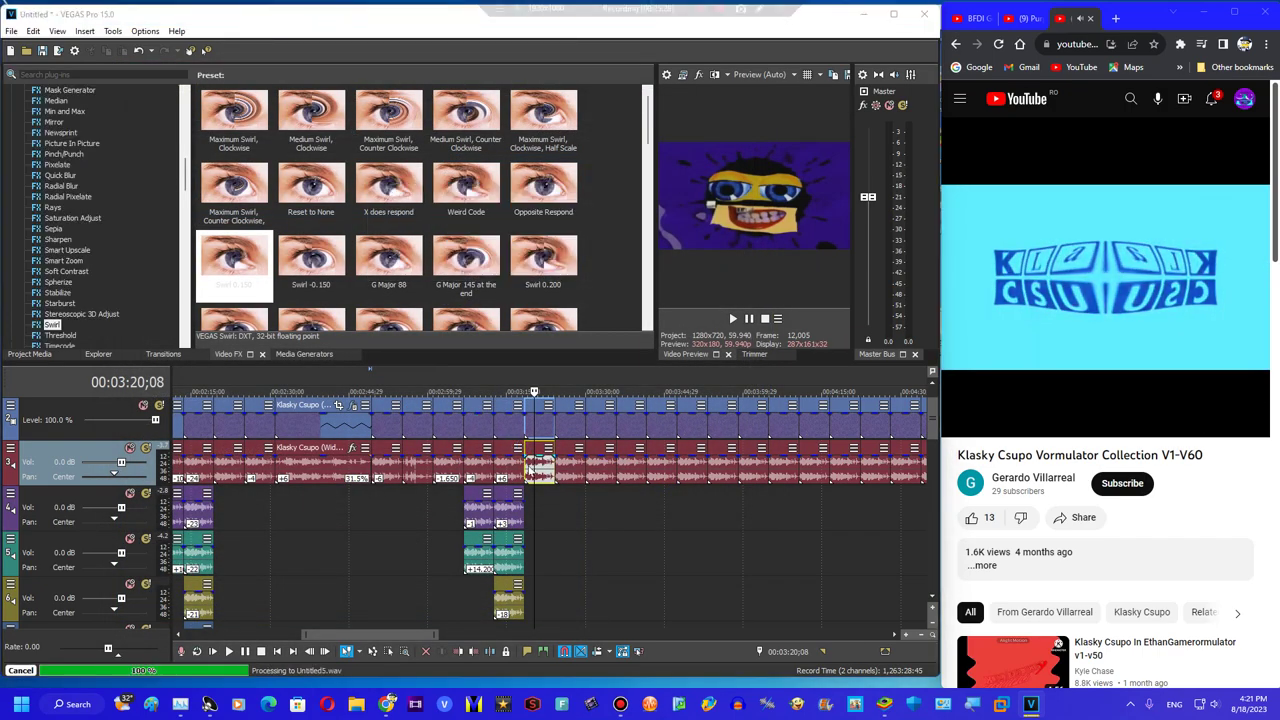
Pitch-shift the vocoded audio and stack four copies on the tracks below, with the third copy at +12
right_click(541, 472)
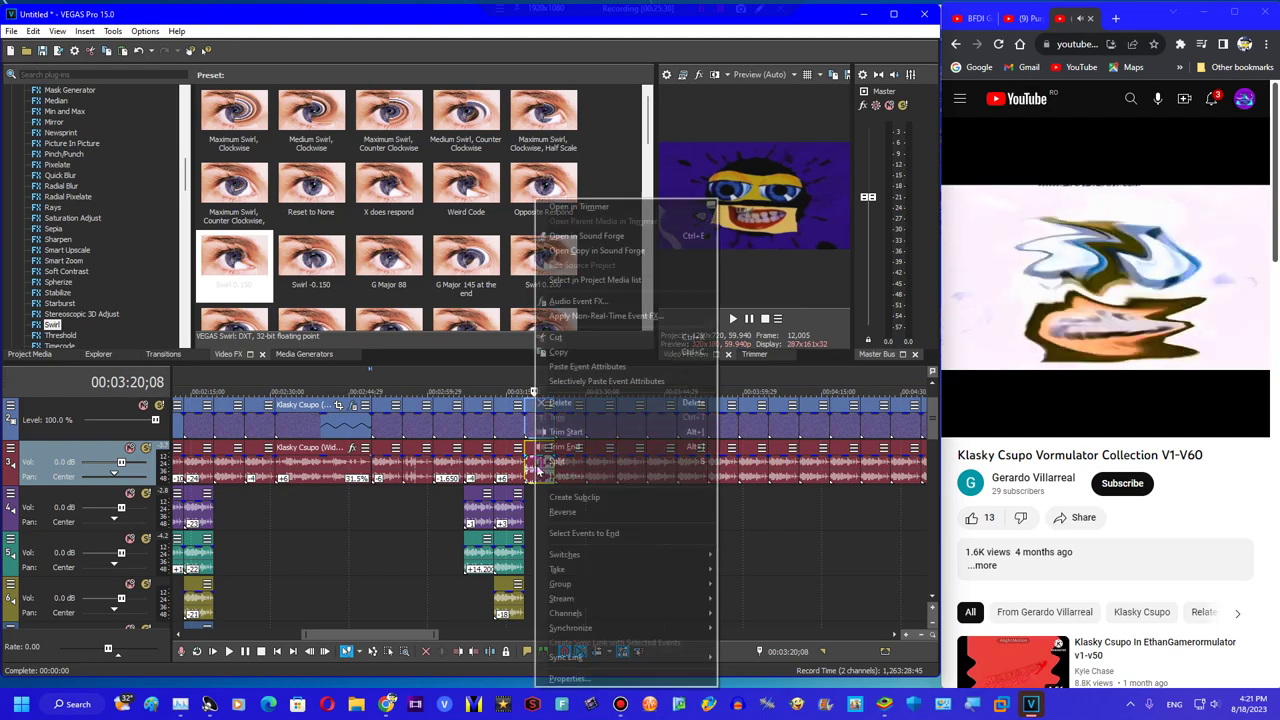
left_click(575, 676)
left_click(473, 280)
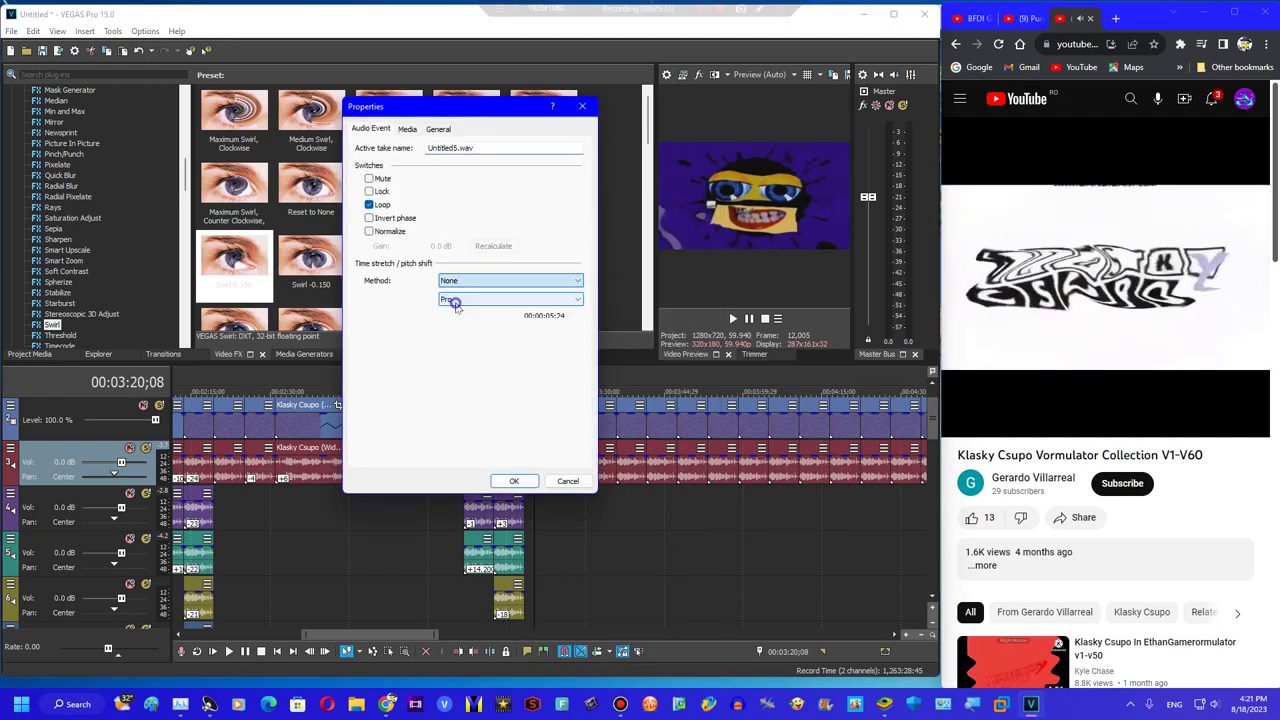
left_click(475, 301)
left_click(514, 481)
left_click_drag(546, 484, 543, 606)
left_click(545, 608)
left_click(565, 616)
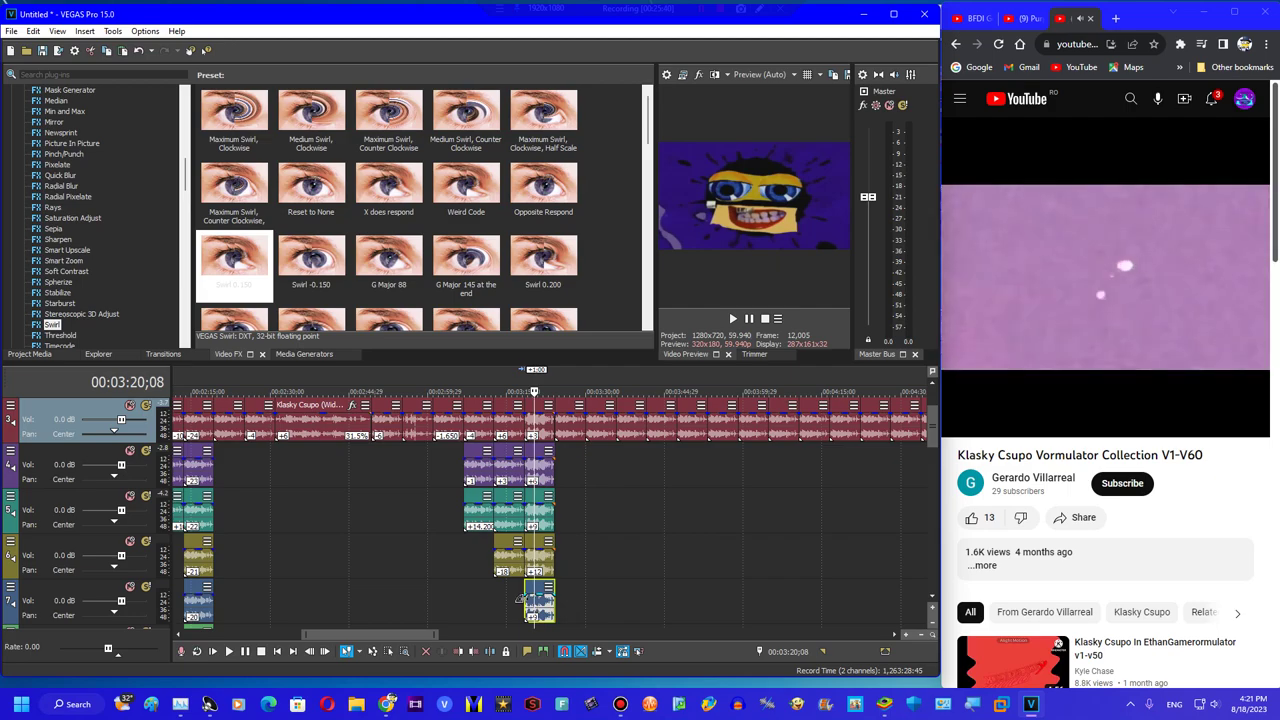
Play back the clip's stacked vocoded audio copies from the start of the clip
left_click(524, 600)
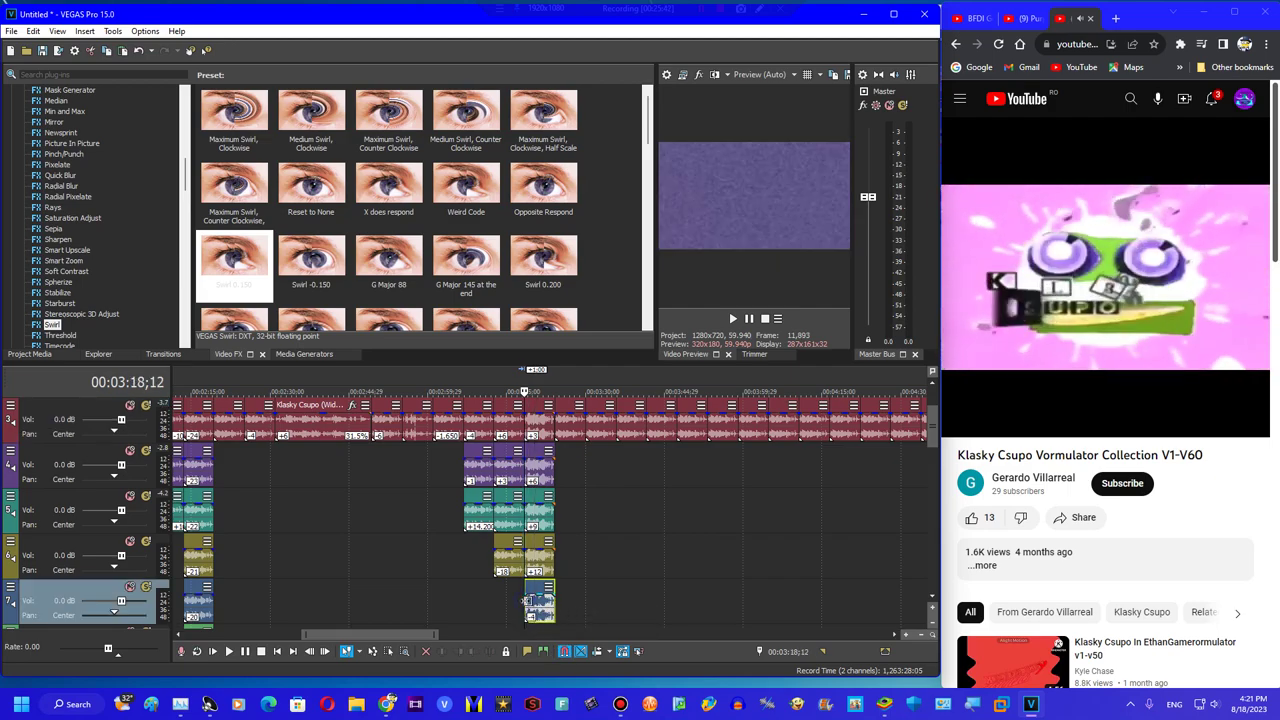
key("space")
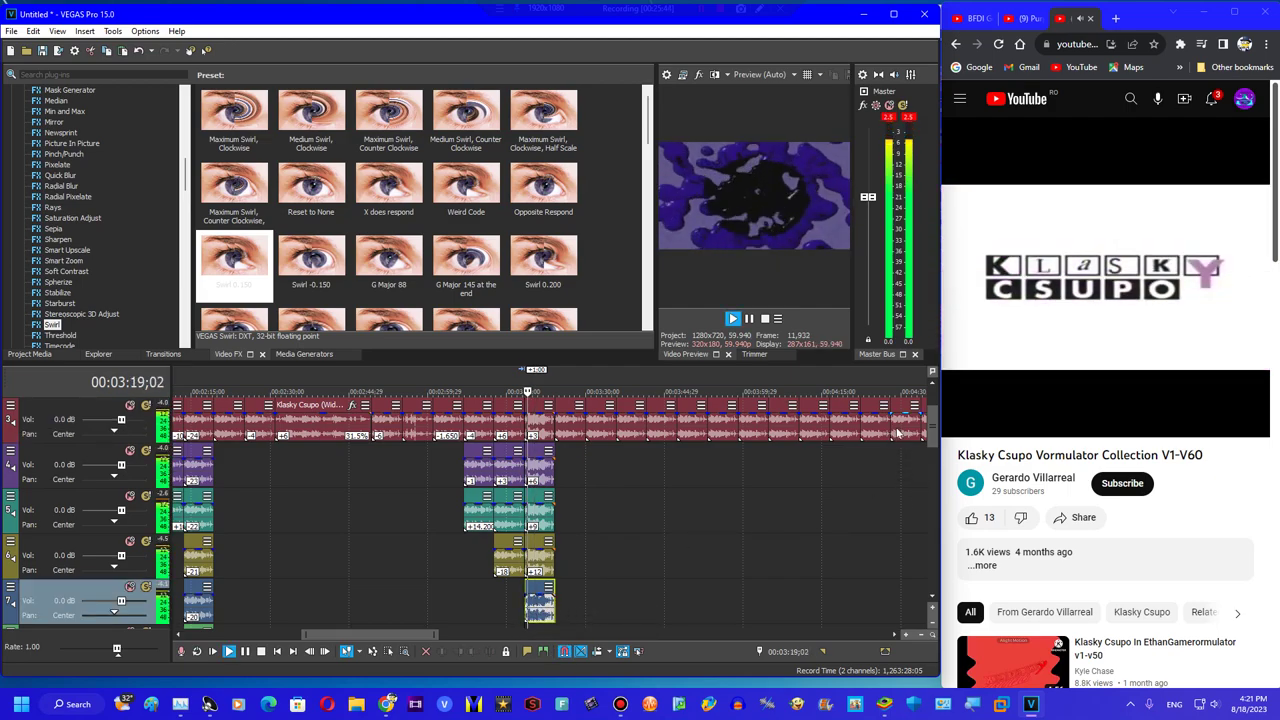
left_click_drag(935, 422, 934, 396)
key("space")
left_click(531, 429)
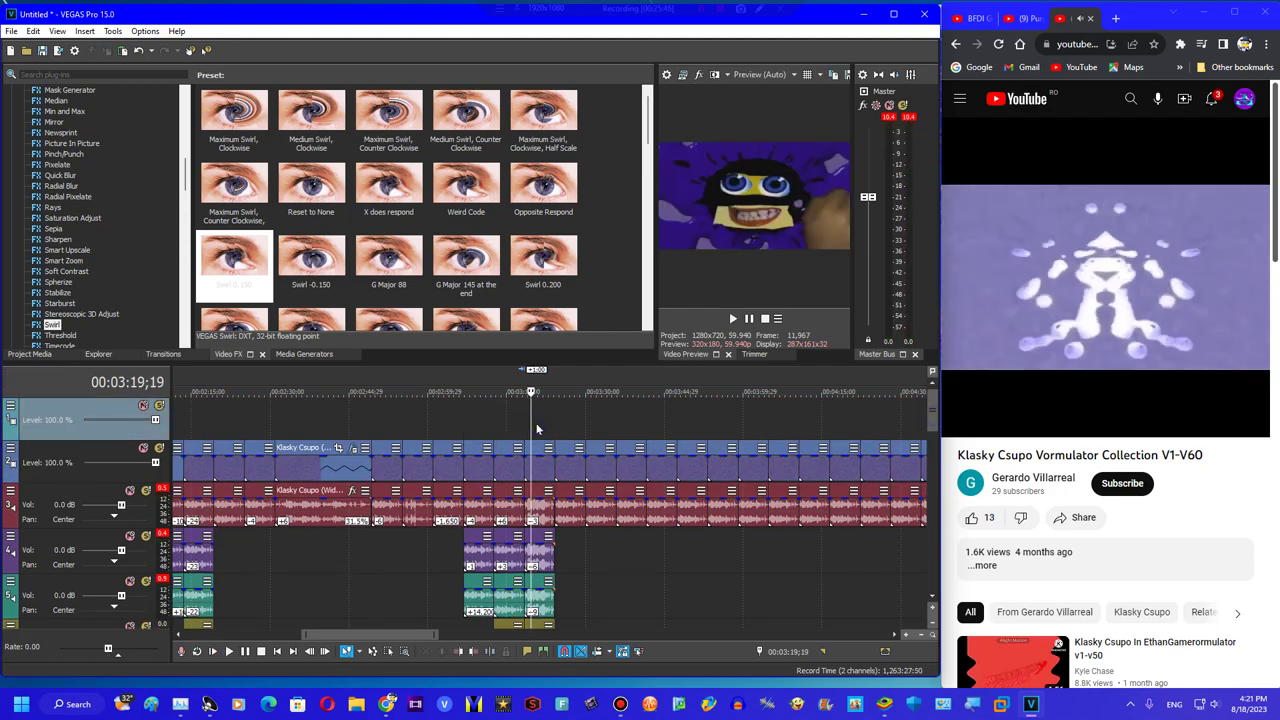
Apply the HSL Adjust effect with the Invert Color preset to the vocoded clip's video
scroll(64, 200, "up", 8)
left_click(52, 250)
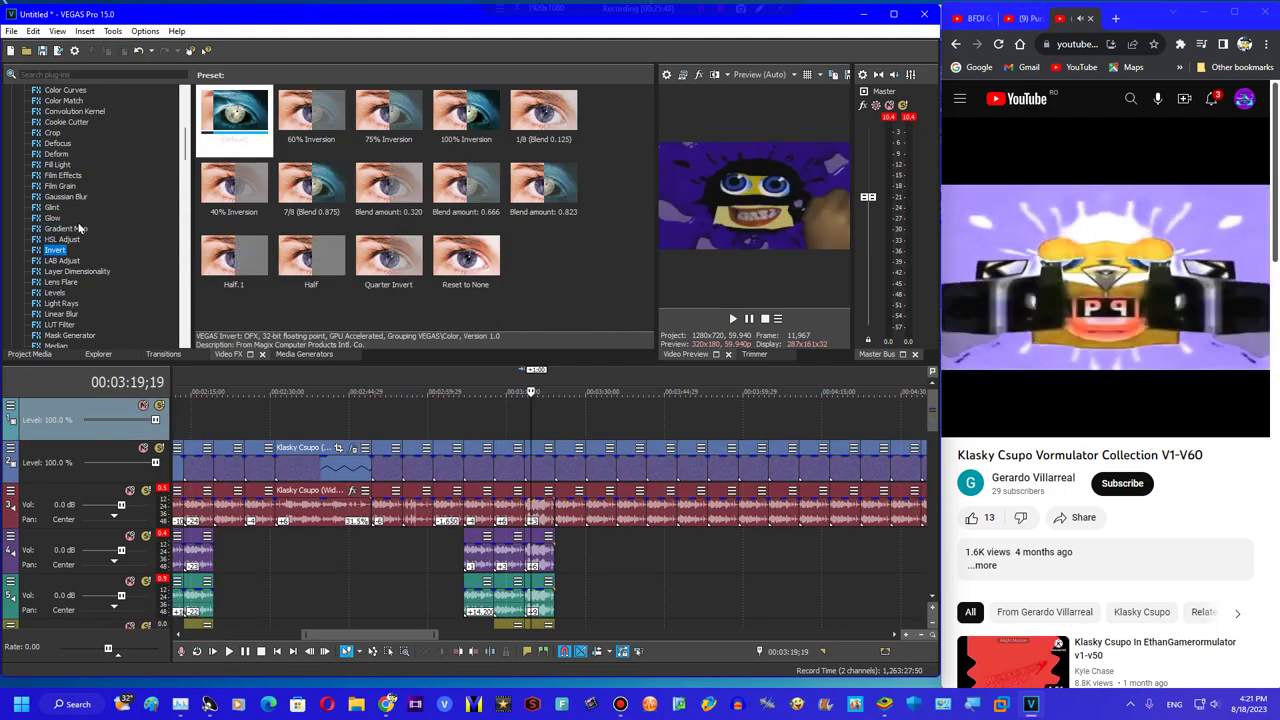
left_click_drag(540, 467, 540, 467)
scroll(50, 180, "down", 10)
Stack Wave effects on the clip's video using the Sad and Asleep presets, discarding the Happy preset
left_click(42, 145)
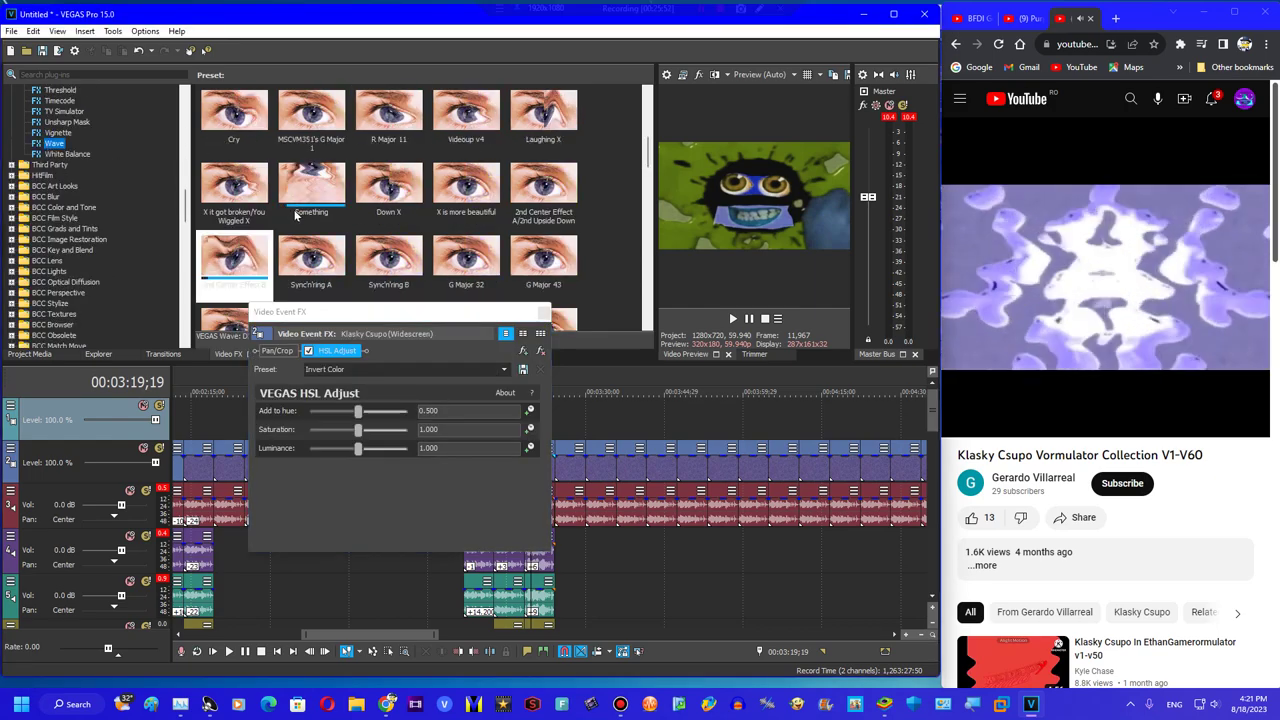
left_click_drag(316, 202, 428, 338)
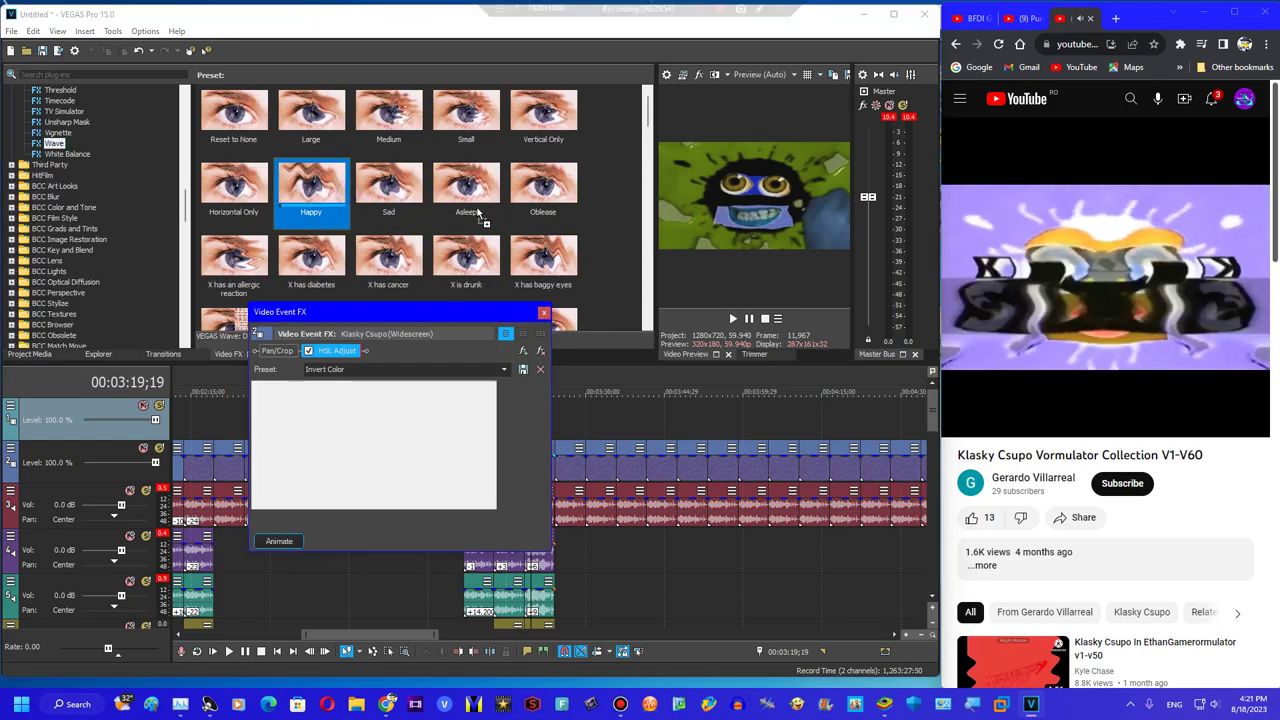
left_click(542, 351)
left_click_drag(389, 190, 428, 341)
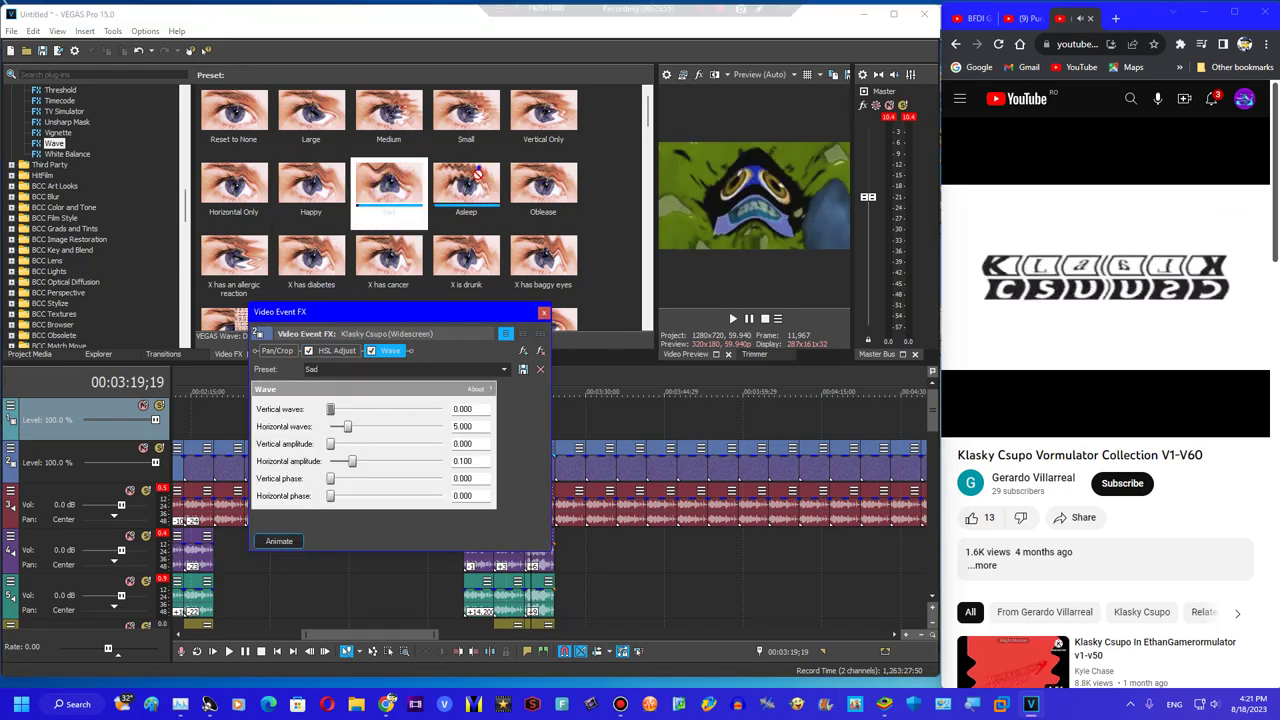
left_click_drag(466, 192, 440, 338)
left_click(543, 313)
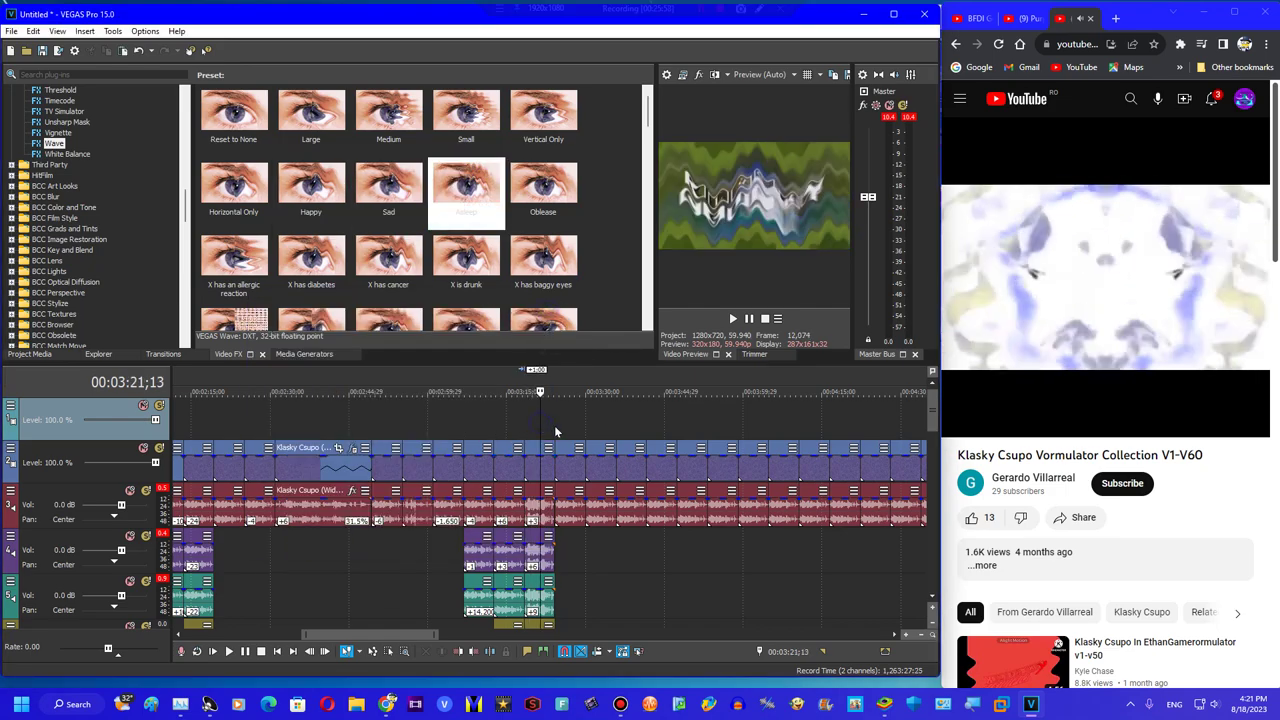
Check the YouTube effects list and give the next clip Channel Blend RGB to BGR plus Invert at its default preset
left_click(1020, 22)
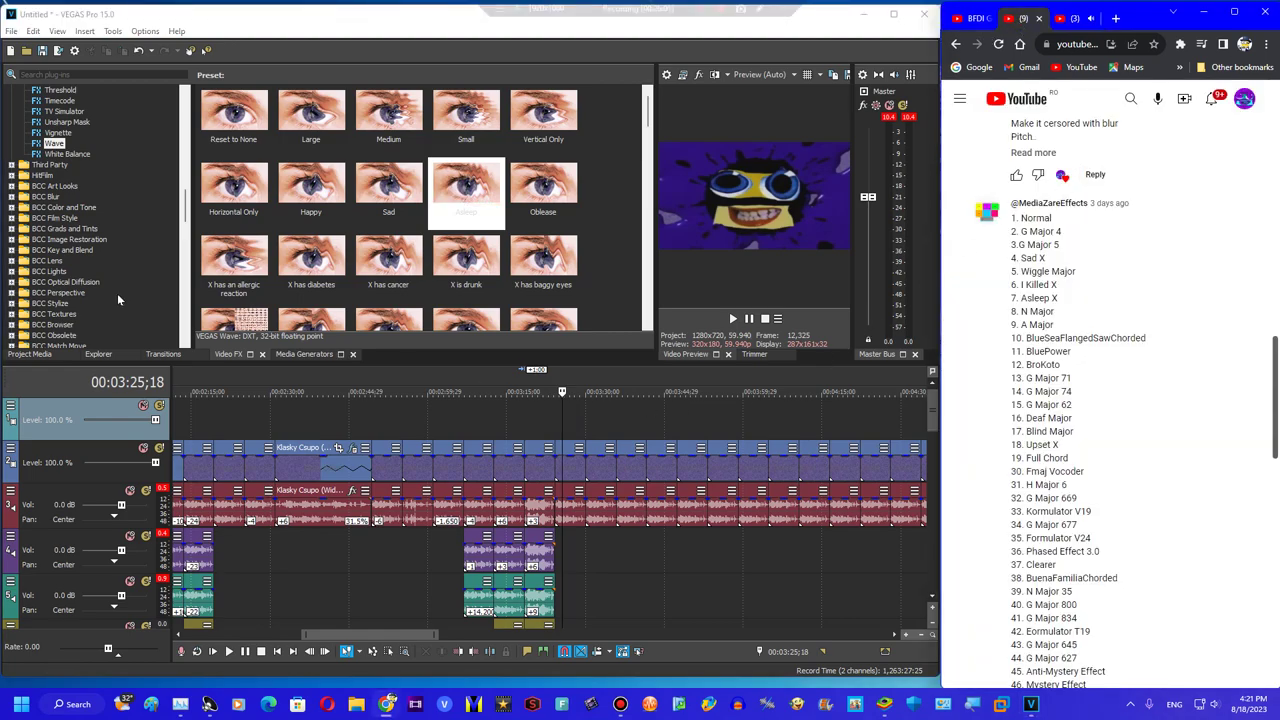
scroll(108, 231, "up", 20)
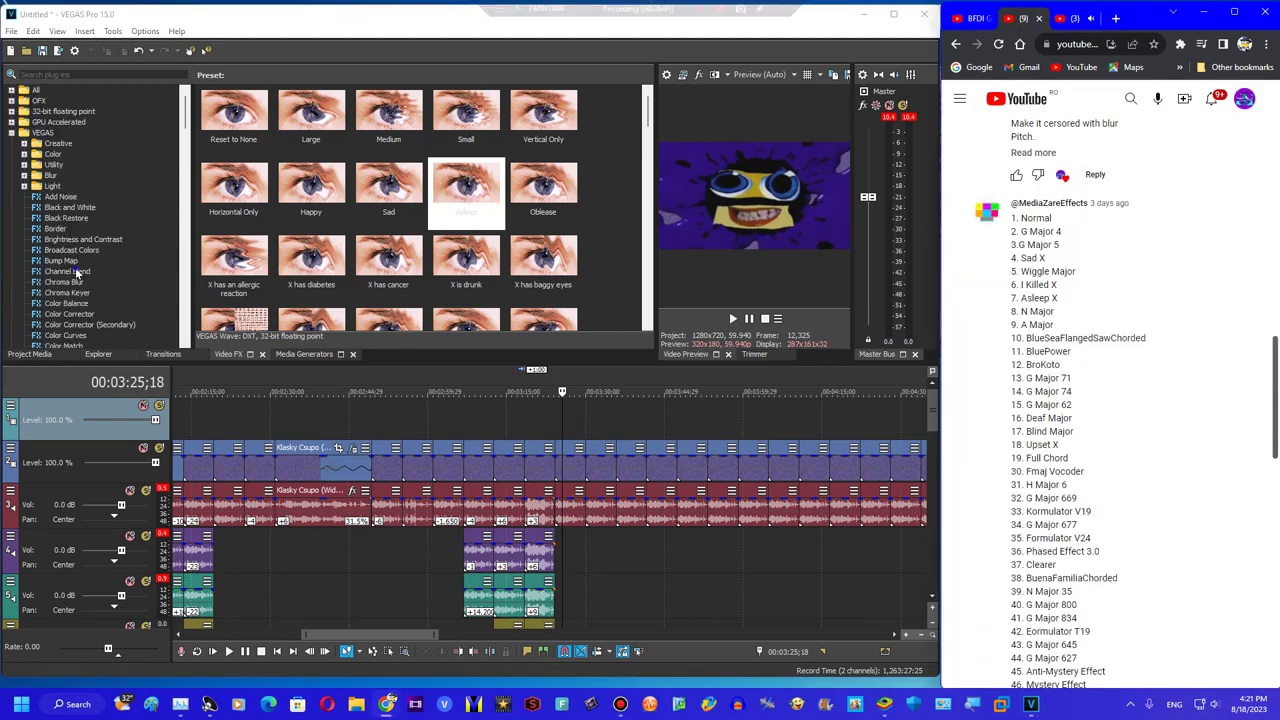
left_click(78, 272)
left_click_drag(466, 187, 571, 470)
scroll(22, 138, "down", 8)
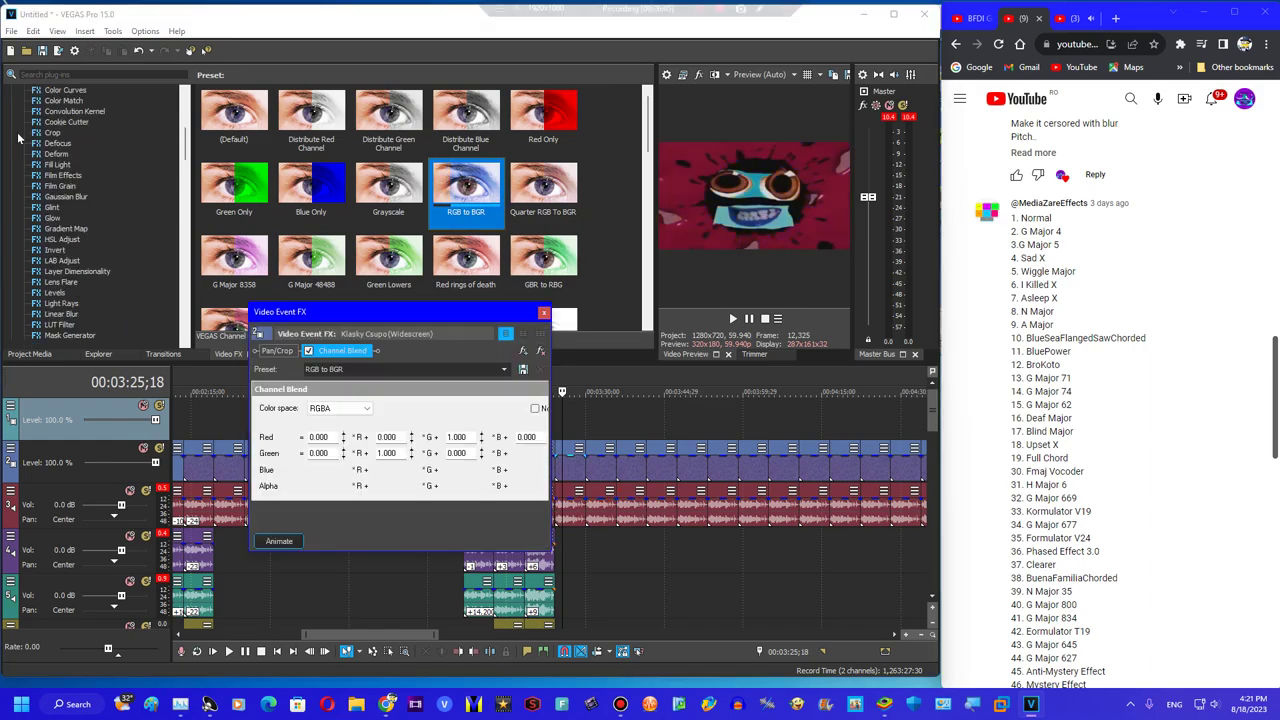
left_click(62, 251)
double_click(62, 251)
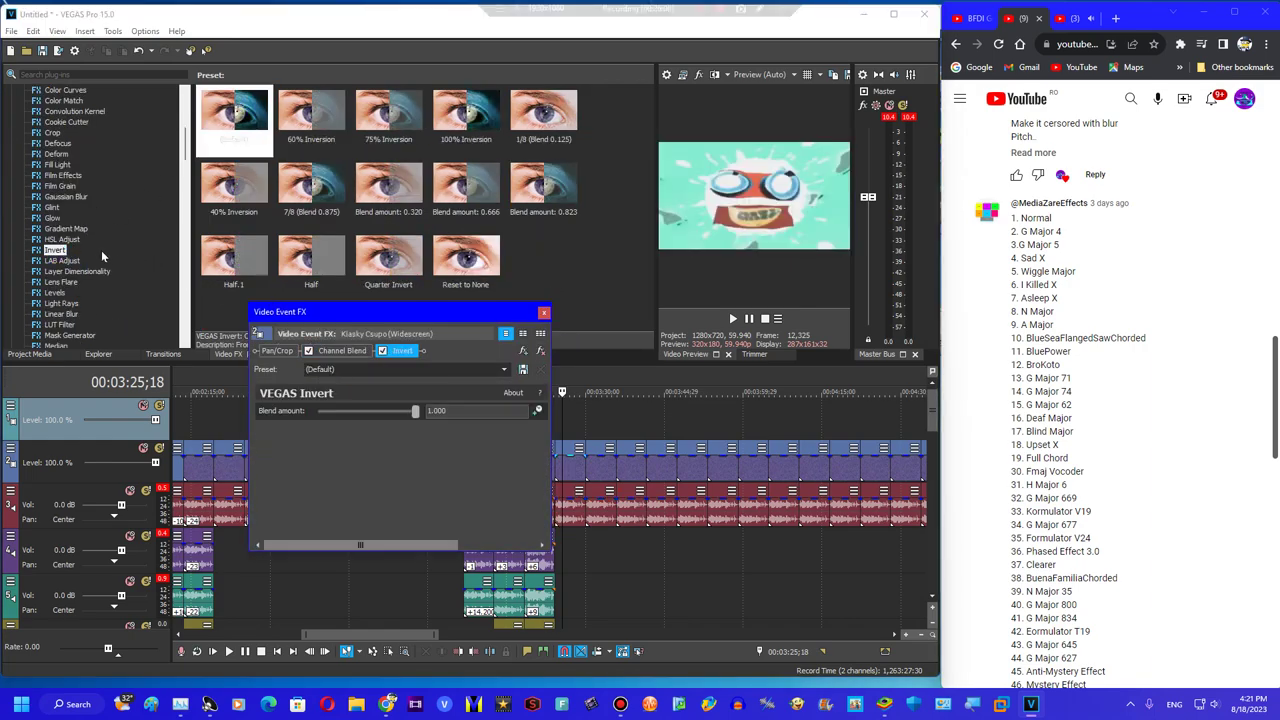
Add an HSL Adjust effect with the Dipper preset to the clip's effect chain
left_click(64, 239)
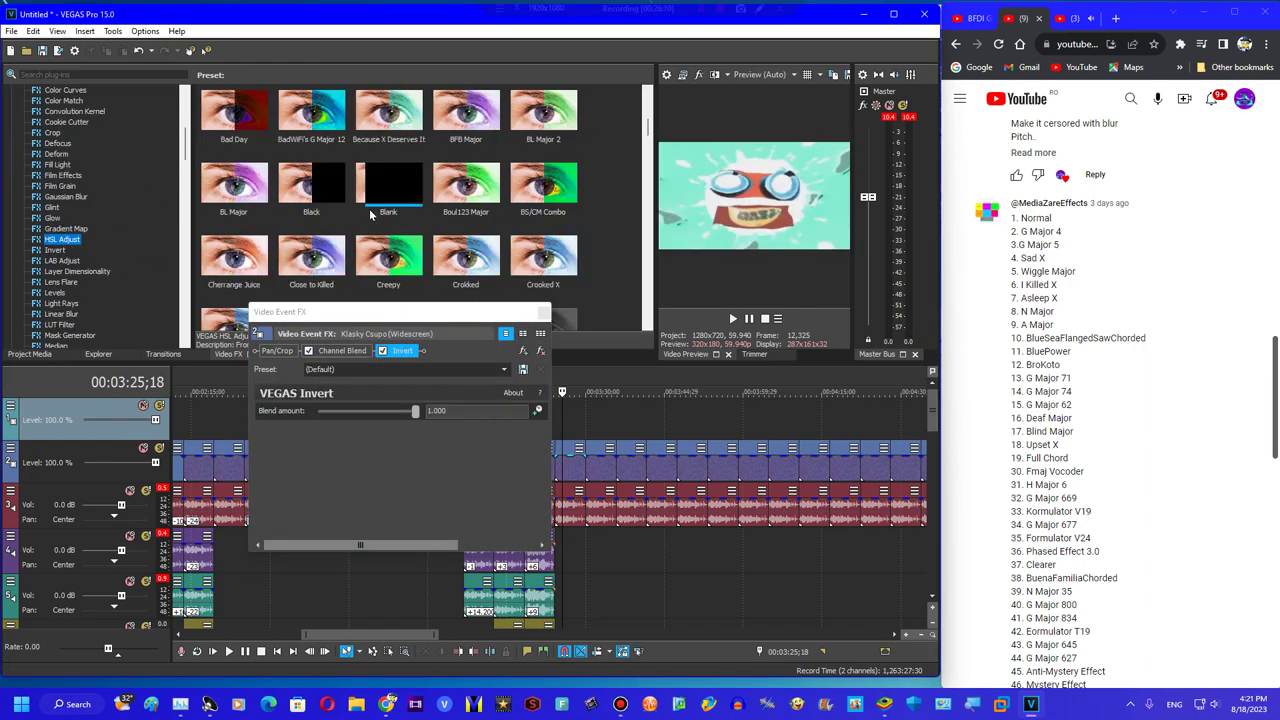
scroll(289, 171, "up", 2)
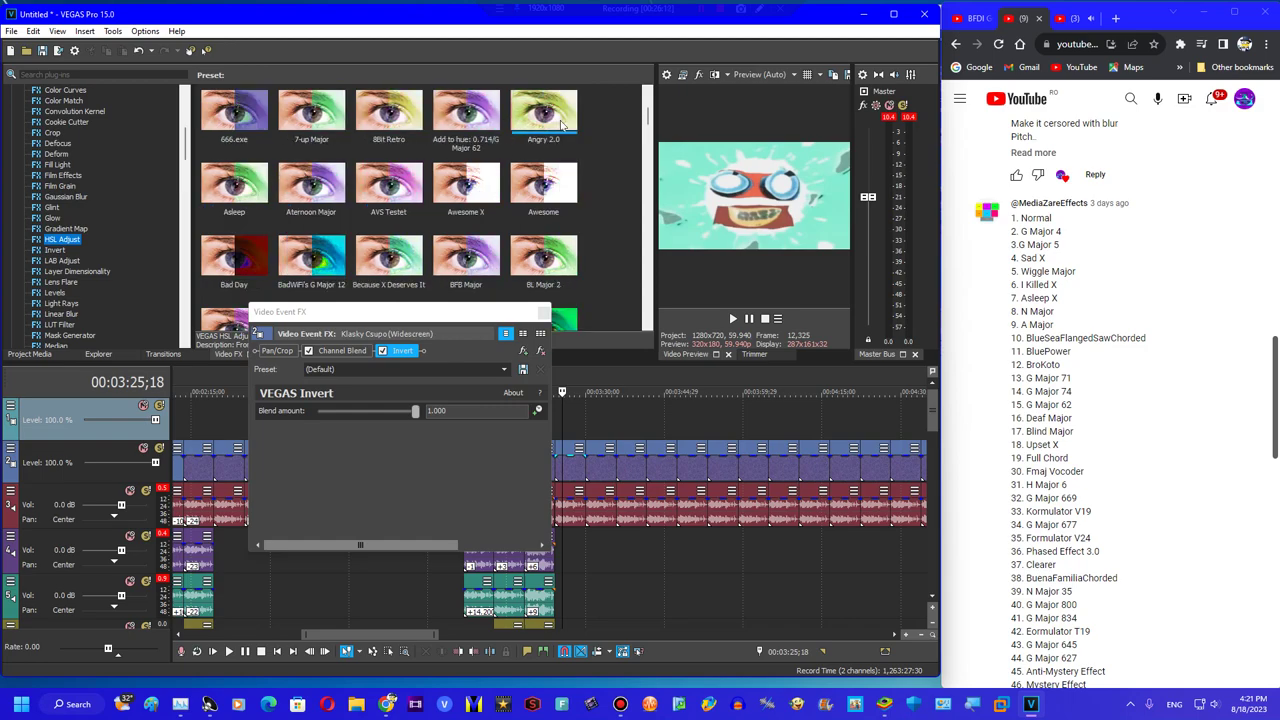
scroll(385, 225, "down", 6)
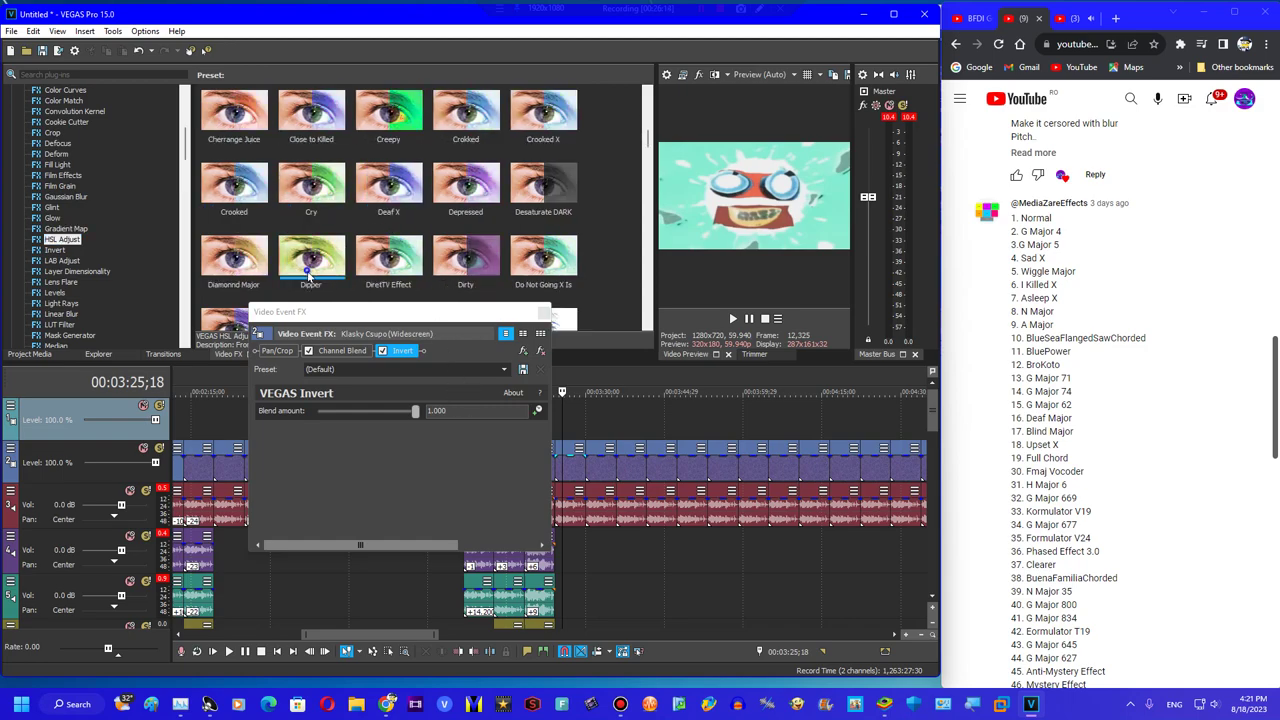
double_click(309, 265)
Add LAB Adjust with Invert Luminosity and another HSL Adjust with Invert Color to the clip's effect chain
left_click(68, 263)
left_click_drag(389, 118, 496, 401)
left_click(67, 239)
double_click(388, 110)
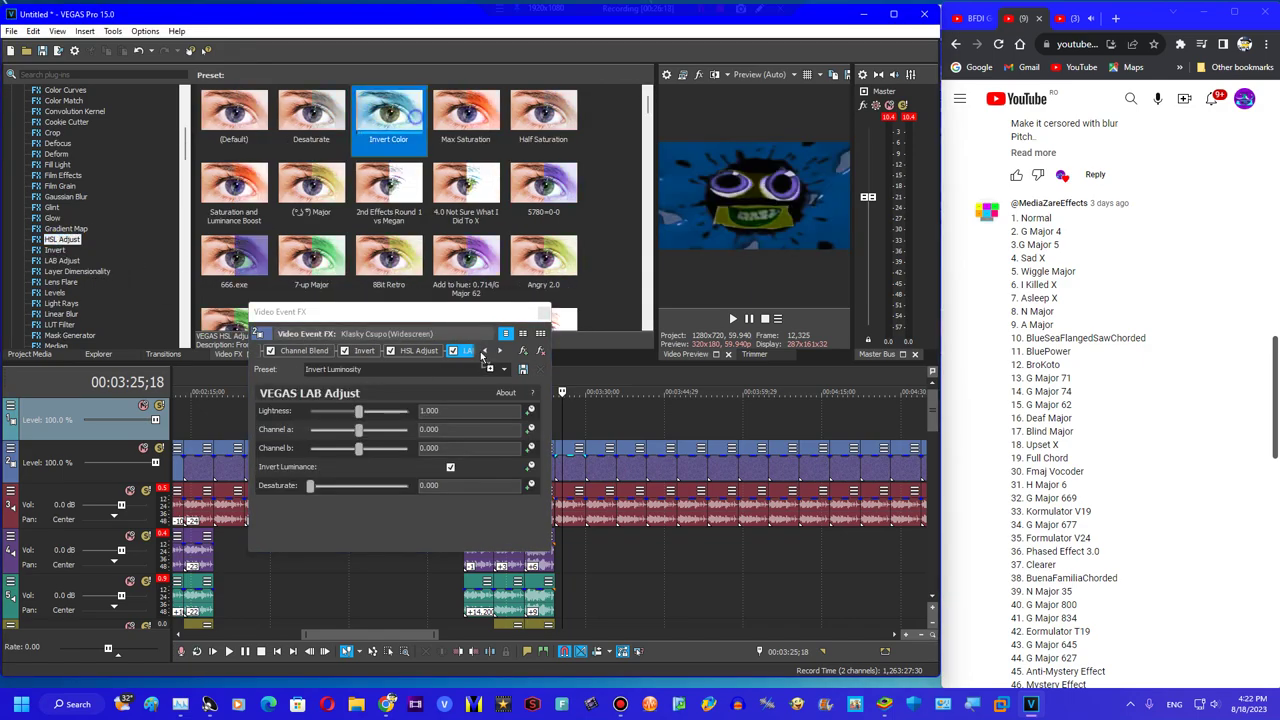
Add Pinch/Punch with Maximum Pinch and Mirror with Reflect Left to the clip's effect chain
scroll(114, 206, "down", 8)
left_click(58, 154)
double_click(388, 110)
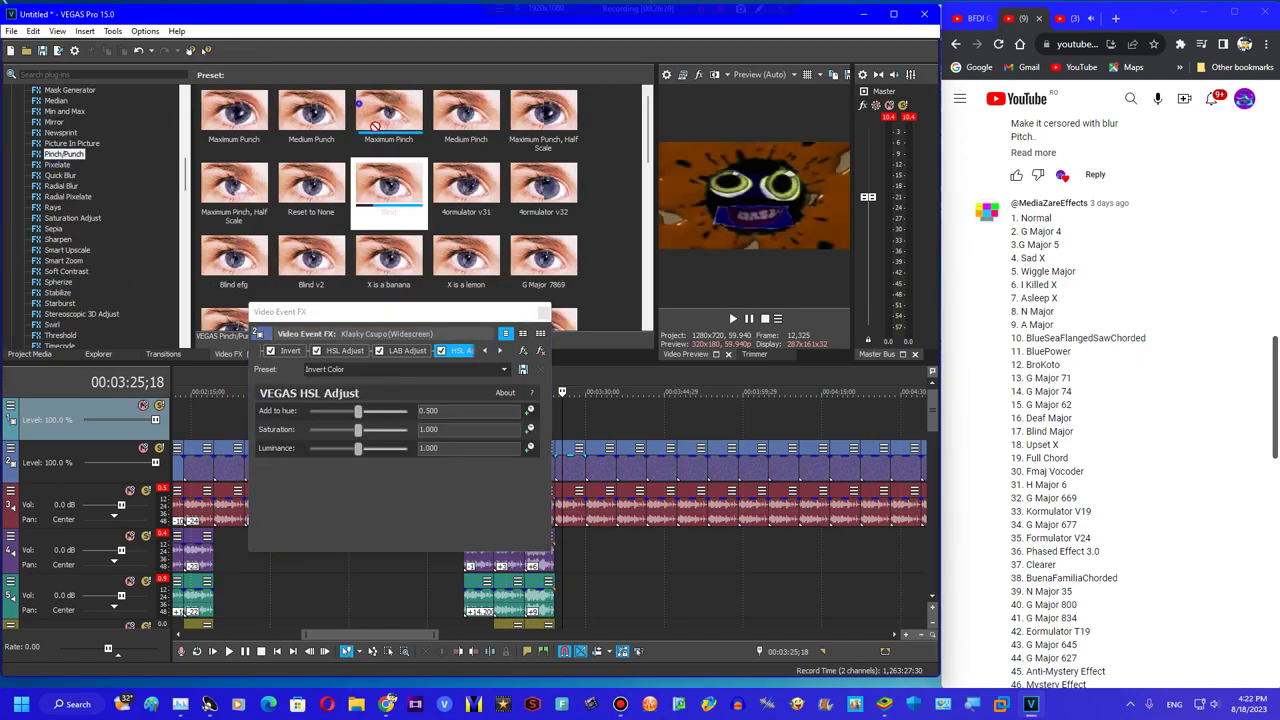
left_click(52, 132)
left_click(53, 121)
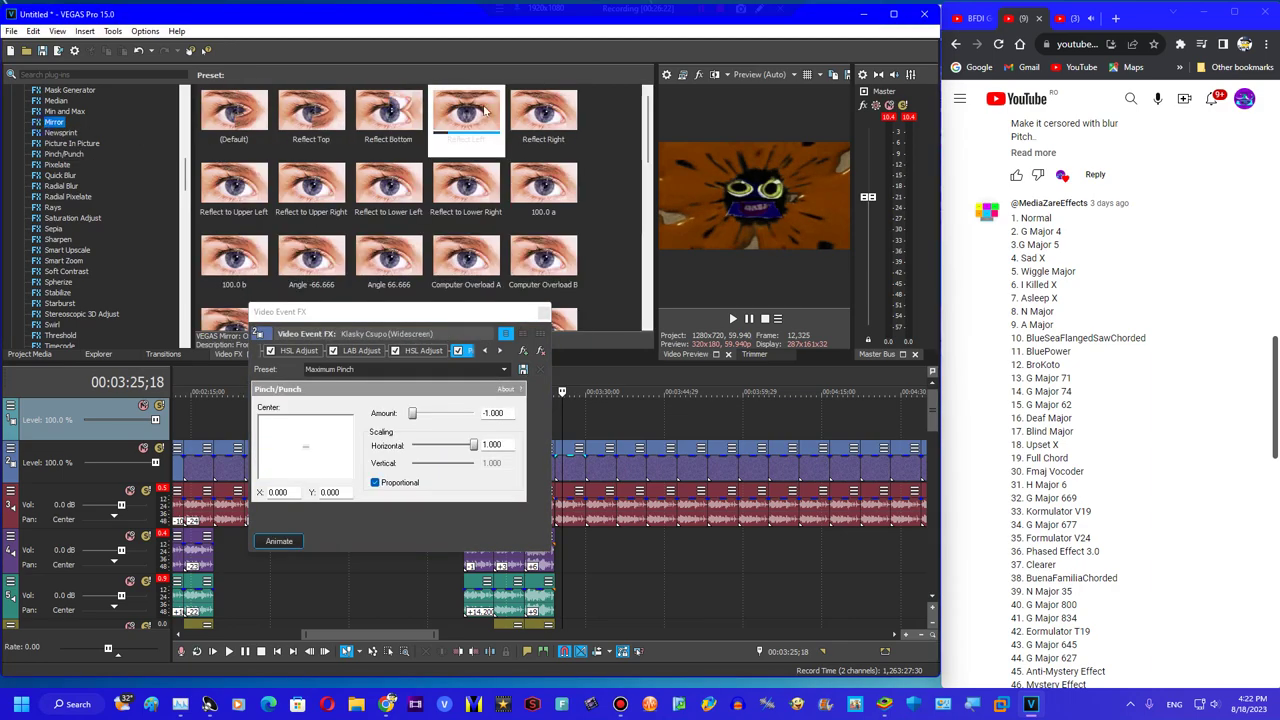
double_click(466, 110)
Add the Wiggle effect with the "X not scary" preset and close the clip's effect settings
left_click(37, 90)
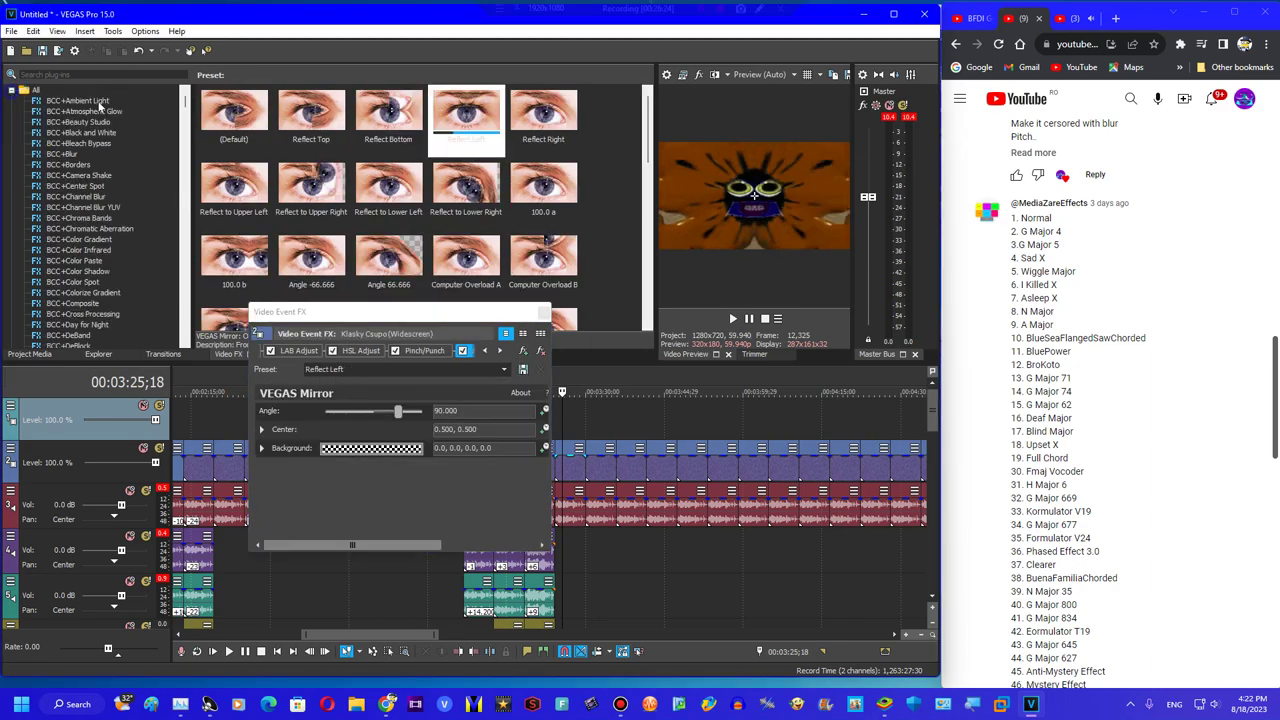
left_click_drag(184, 110, 187, 319)
left_click(56, 239)
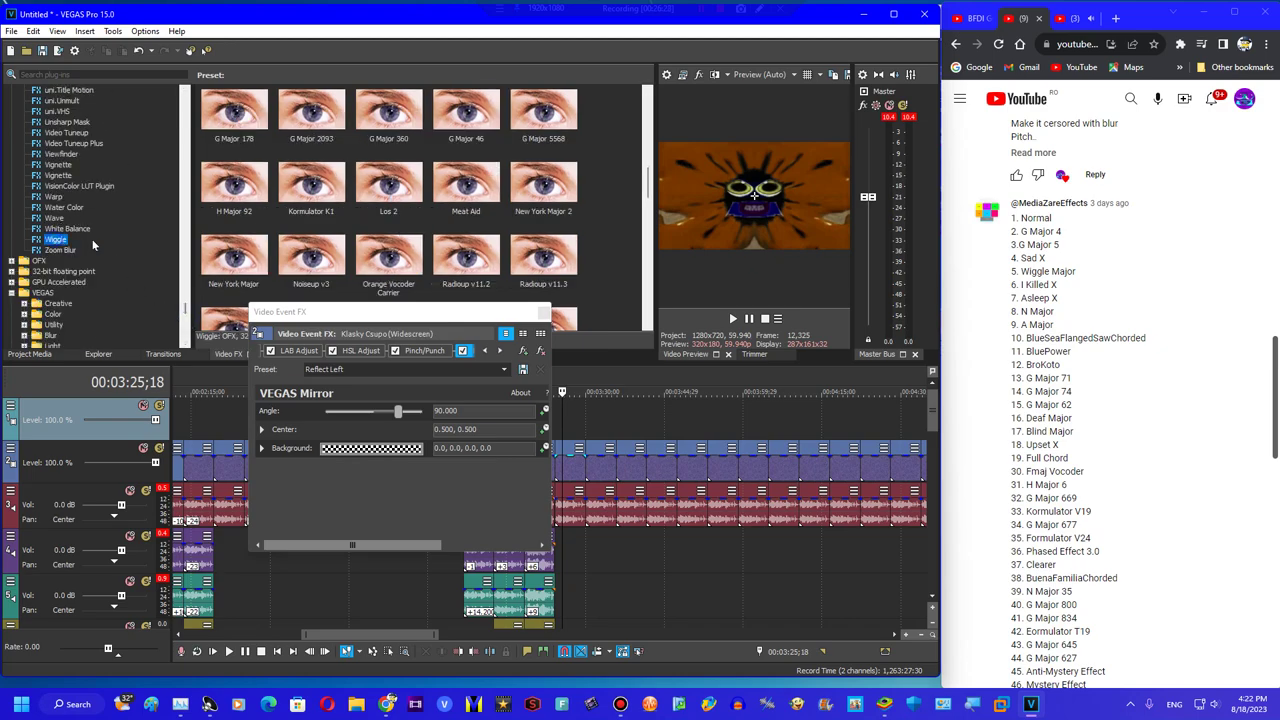
double_click(466, 266)
left_click_drag(186, 313, 184, 92)
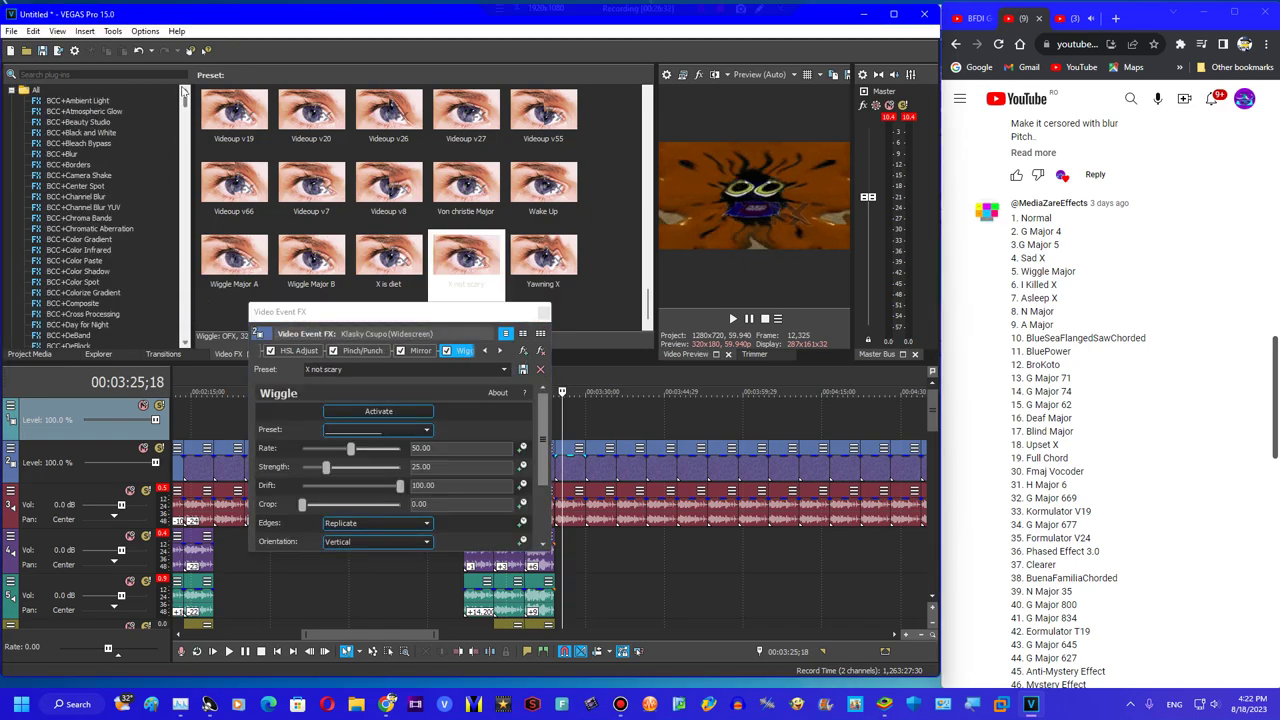
left_click(12, 90)
left_click(540, 315)
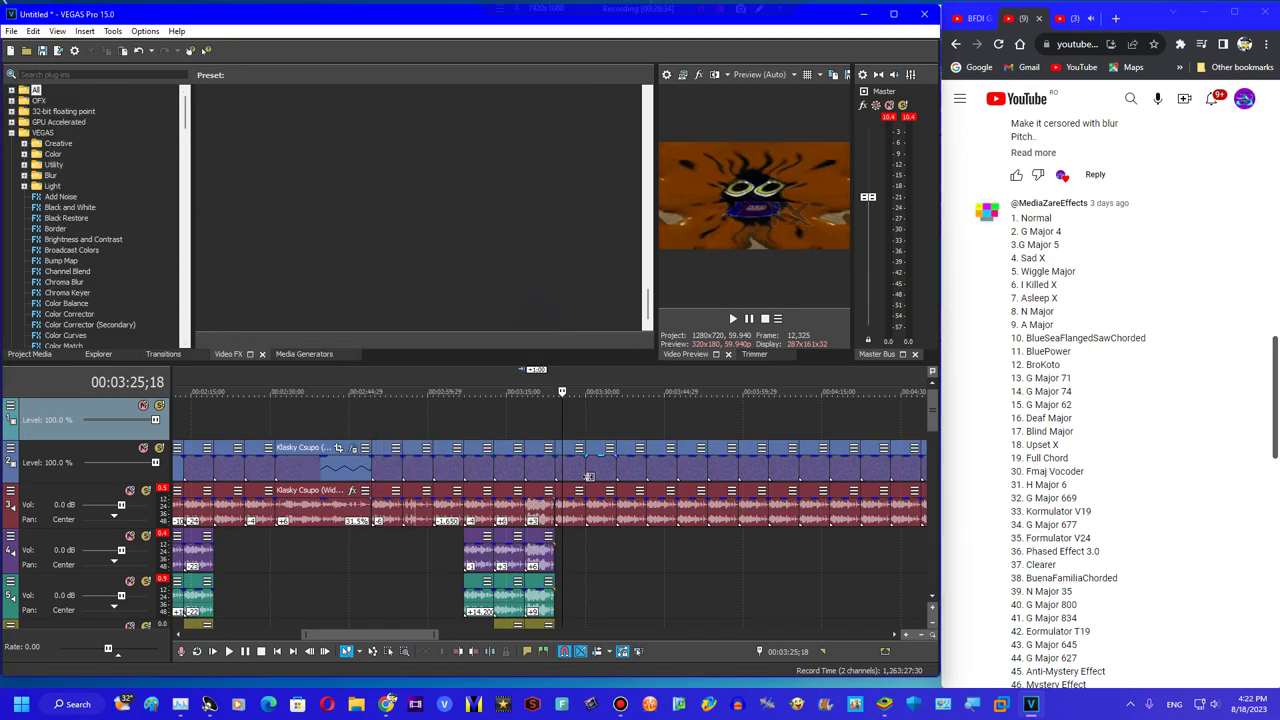
Pitch the audio of the G Major 677 clip down to -24
left_click(566, 515)
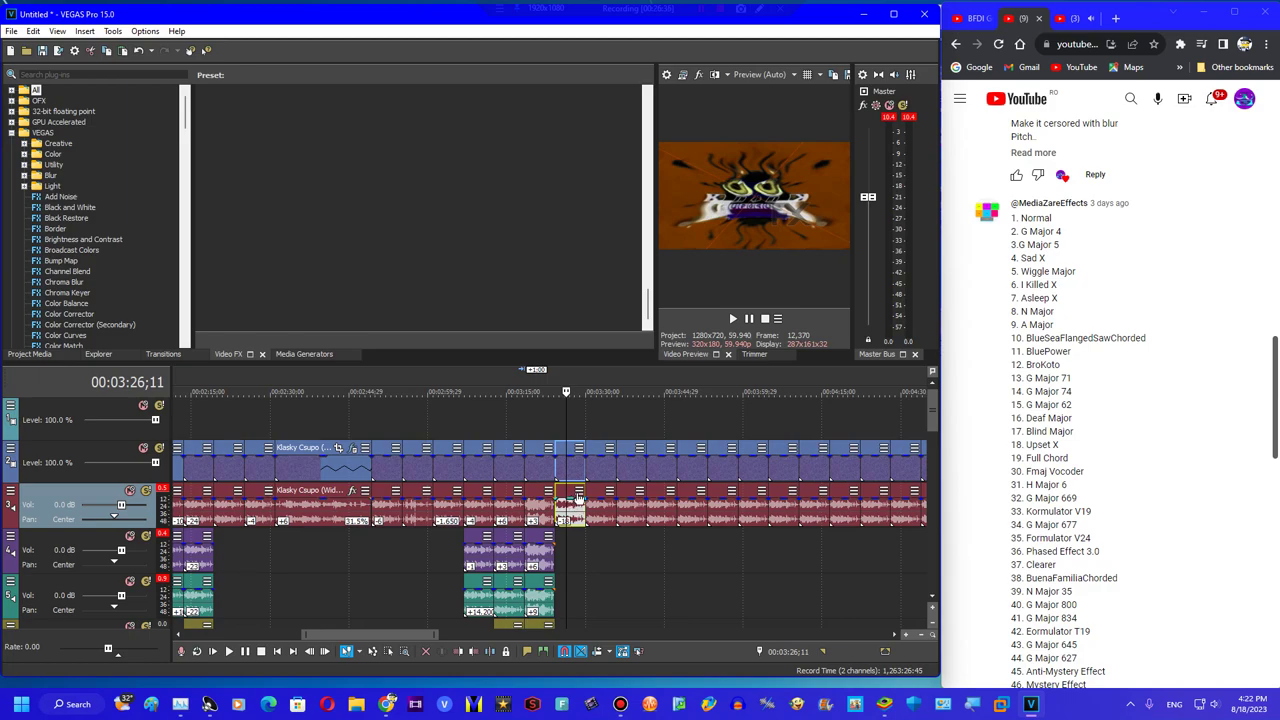
left_click(570, 498)
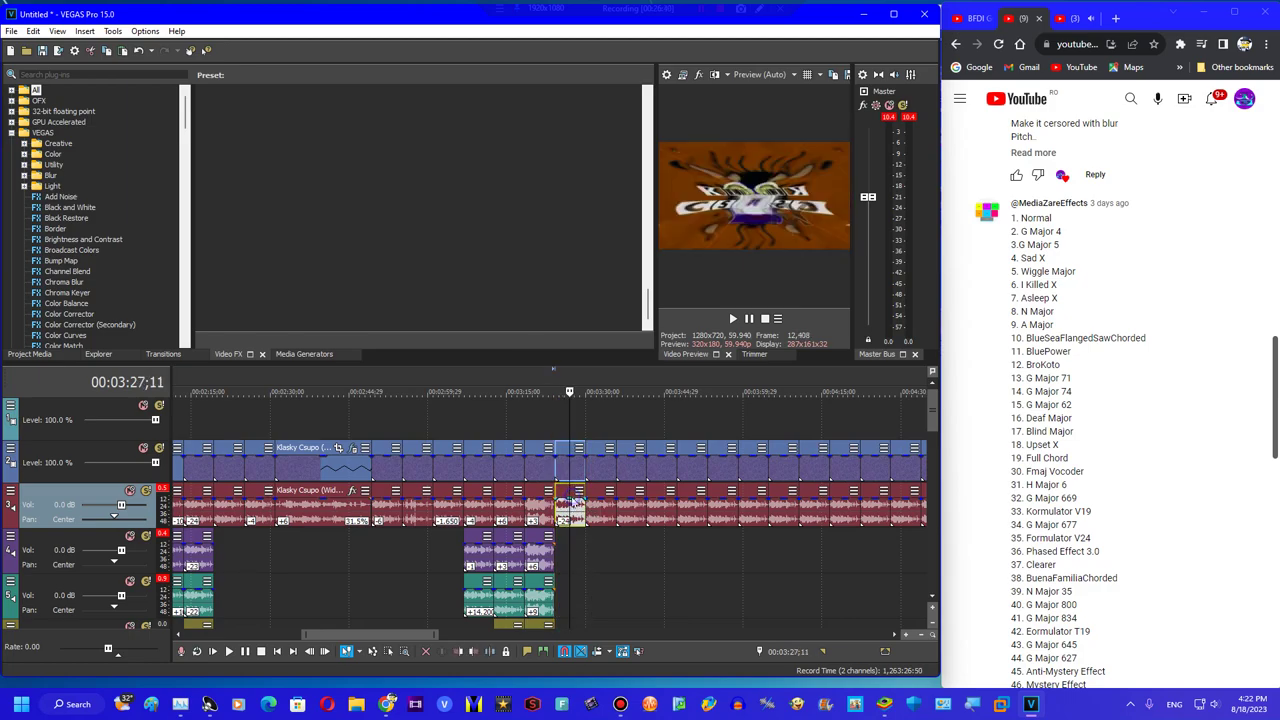
left_click_drag(572, 502, 570, 543)
Insert "(NEW EFFECT) Klasky Csupo in G-Major 677 The Original" from the M: drive's video folder beneath the clip
left_click(553, 555)
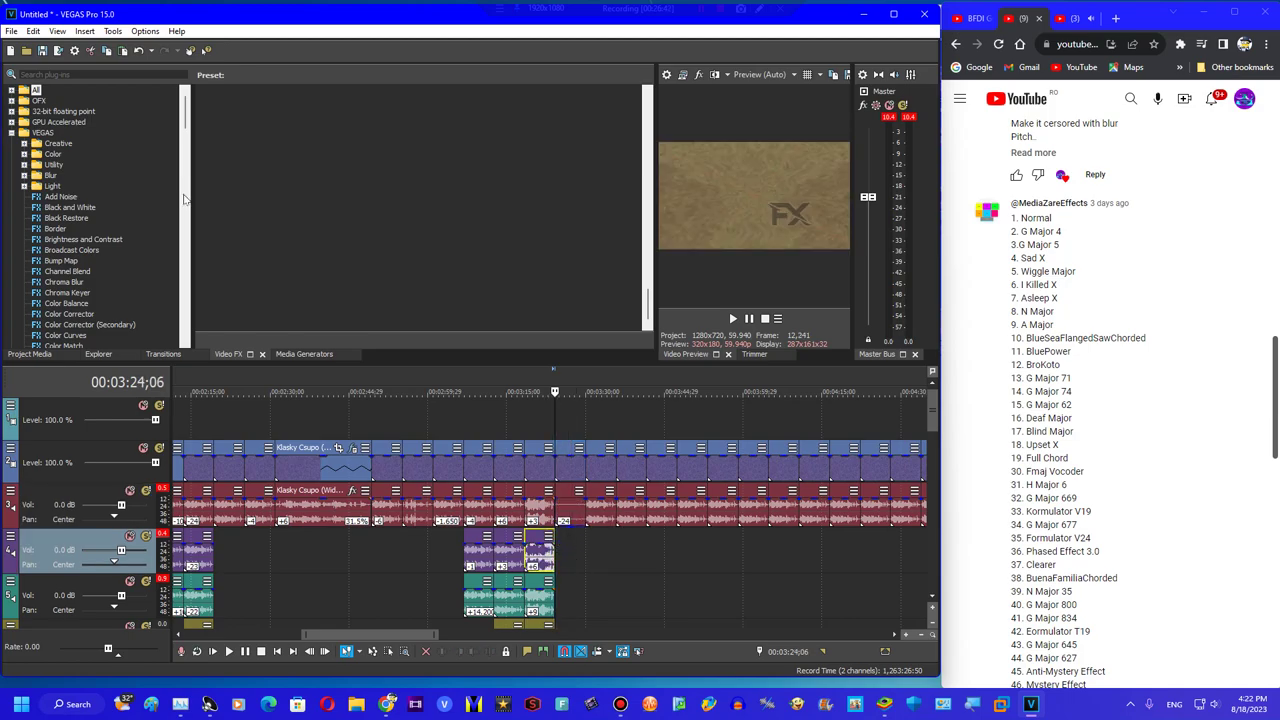
left_click(26, 50)
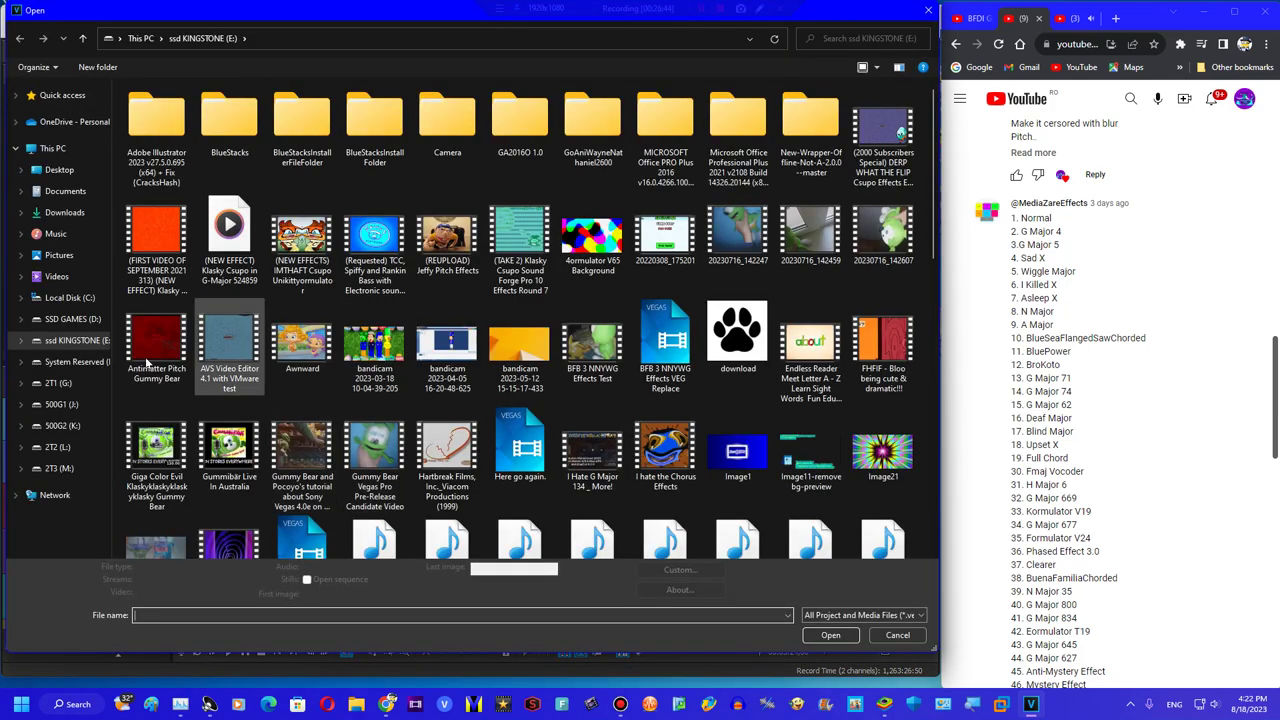
left_click(87, 468)
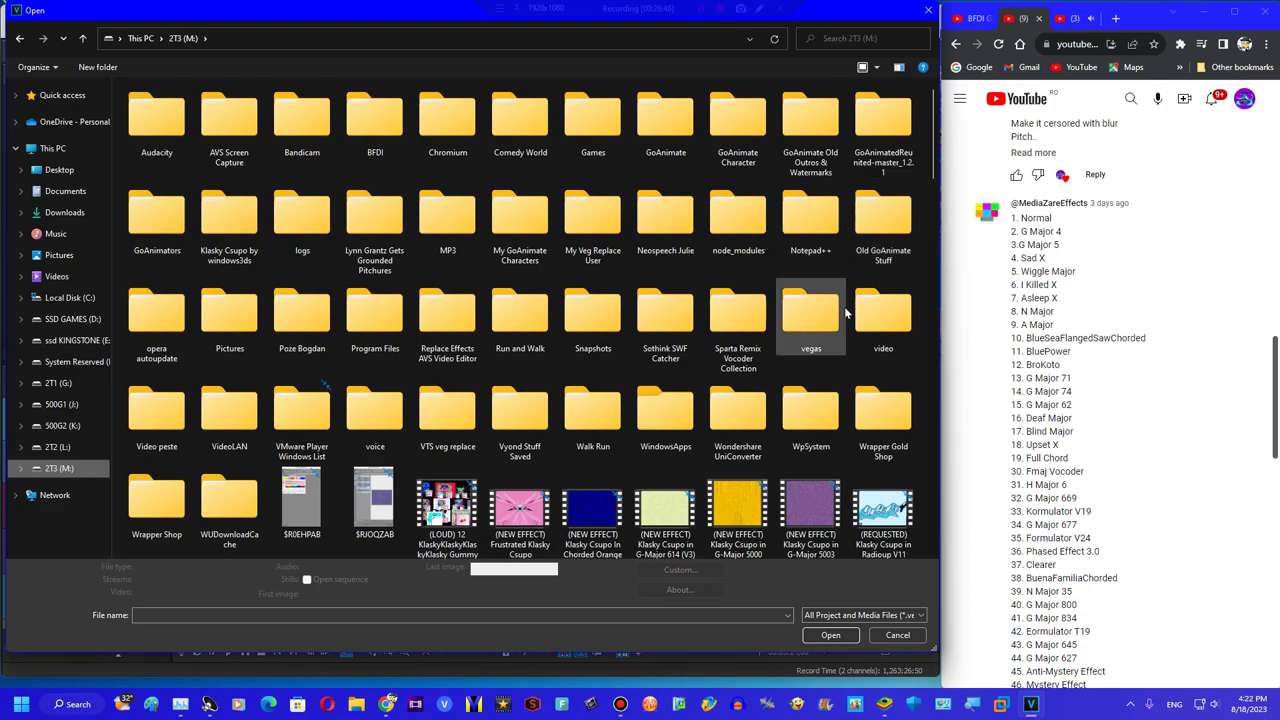
double_click(880, 315)
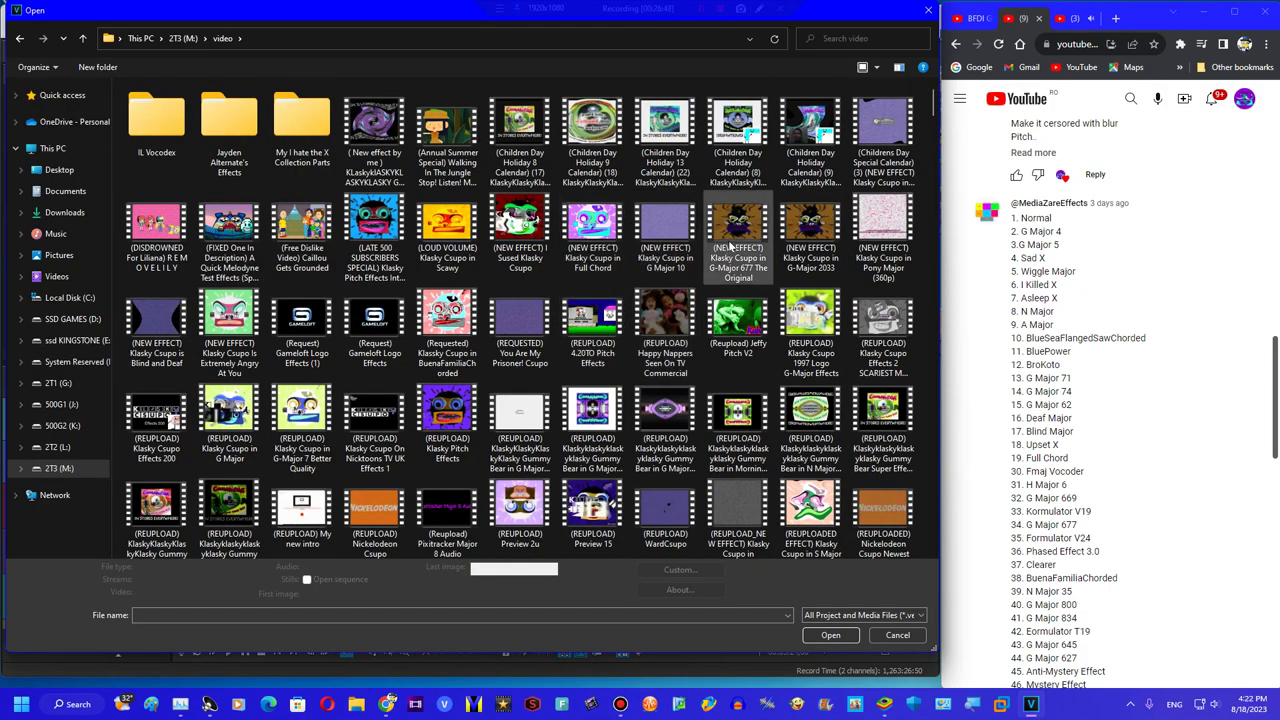
double_click(730, 243)
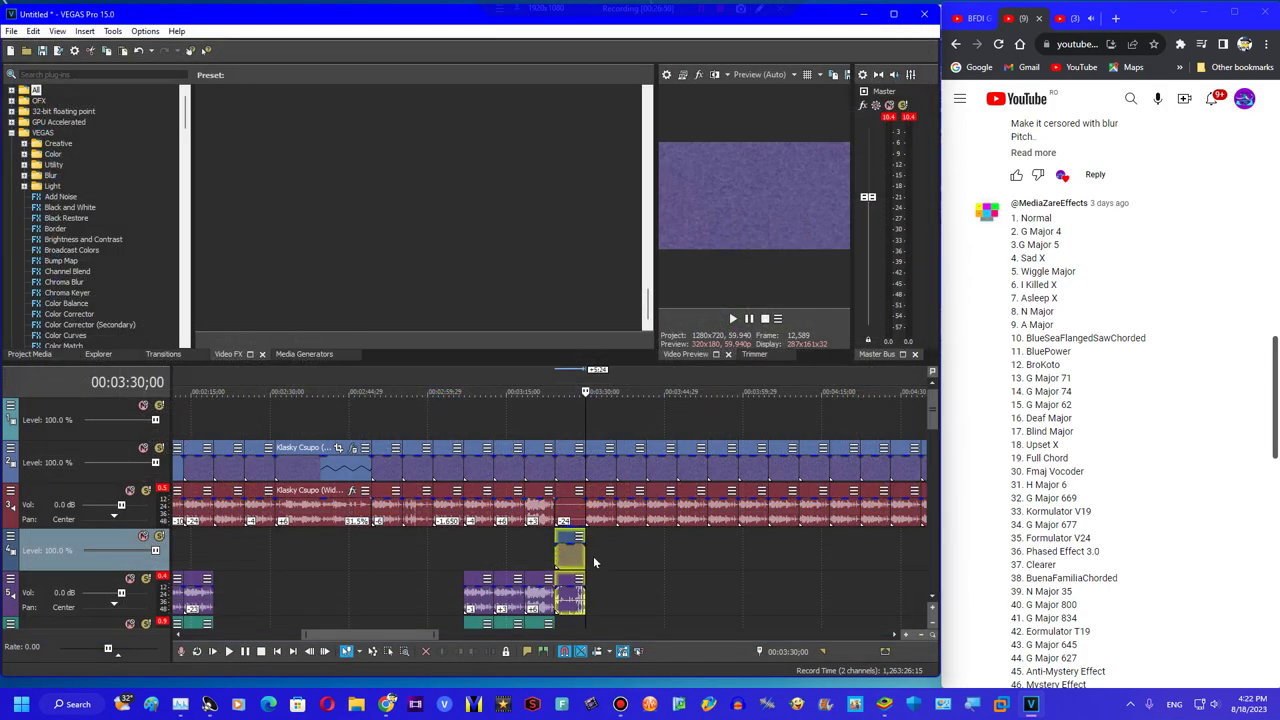
Delete the inserted file's video track, keeping its audio under the clip, and play back the result
right_click(593, 556)
left_click(643, 445)
left_click(554, 550)
key("space")
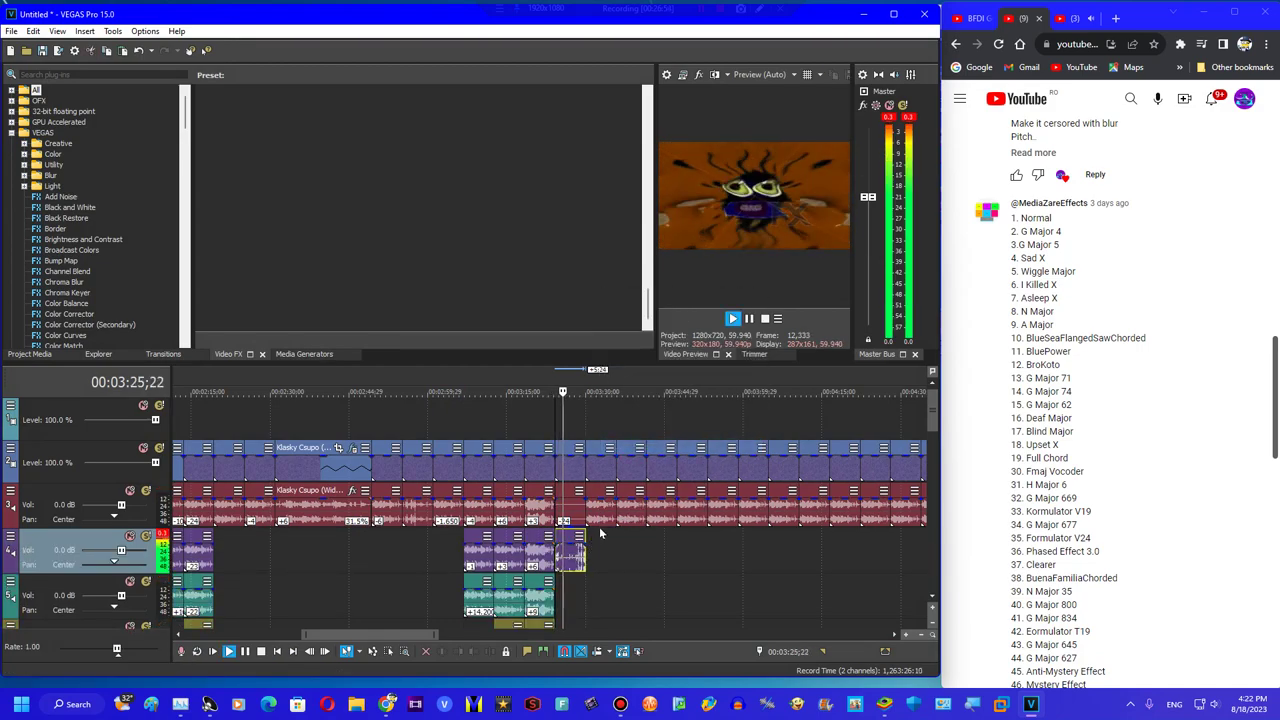
key("space")
Select the following clip and apply HSL Adjust with the Invert Color preset to its video
left_click(600, 505)
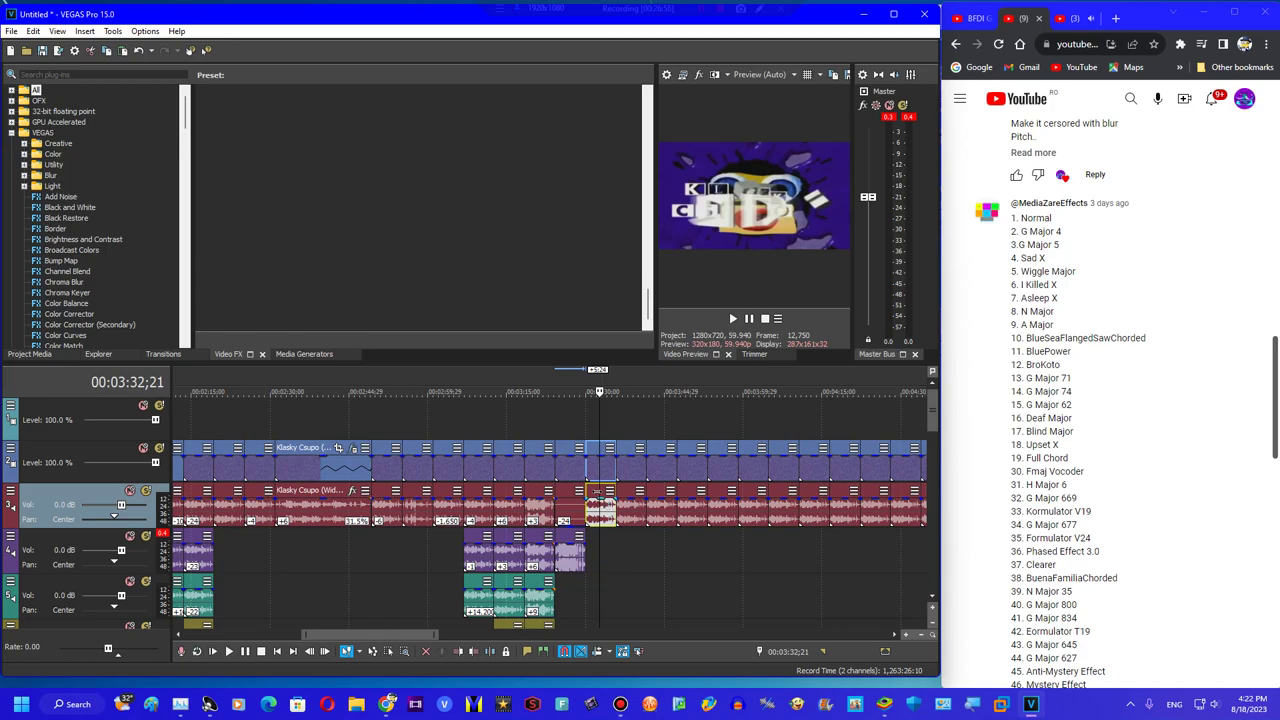
scroll(83, 170, "down", 8)
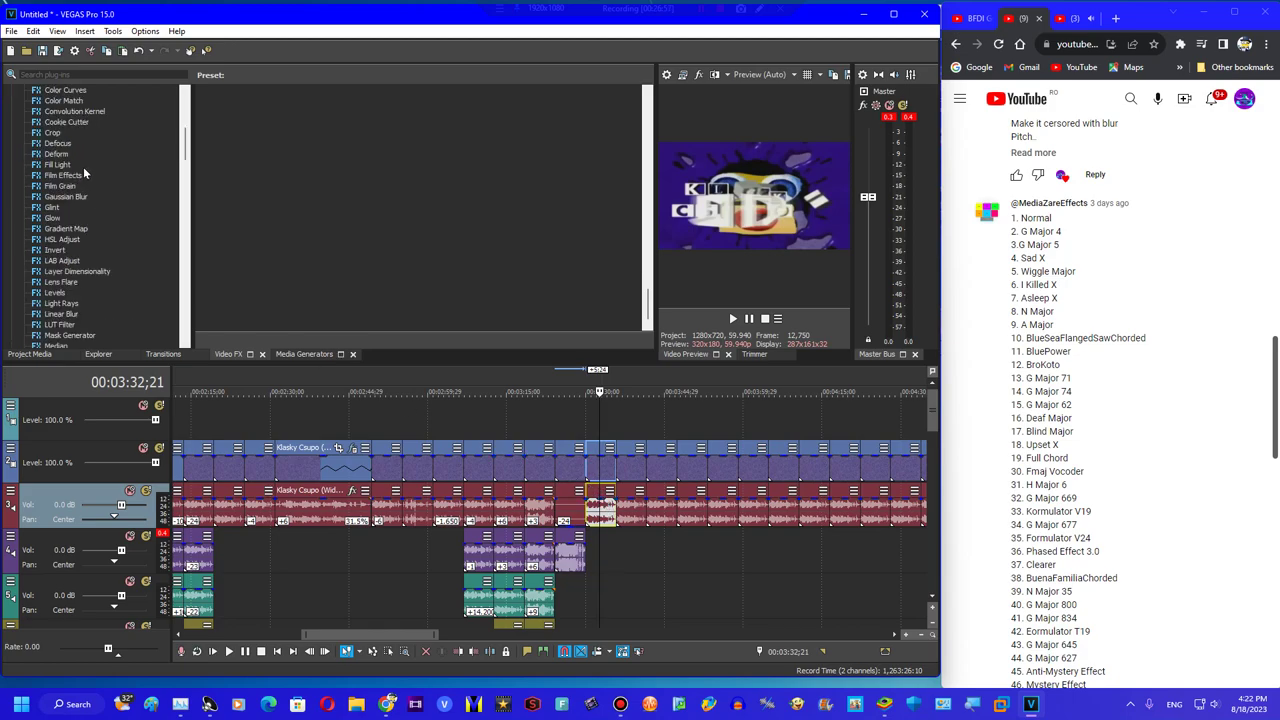
left_click(60, 240)
left_click_drag(388, 112, 602, 456)
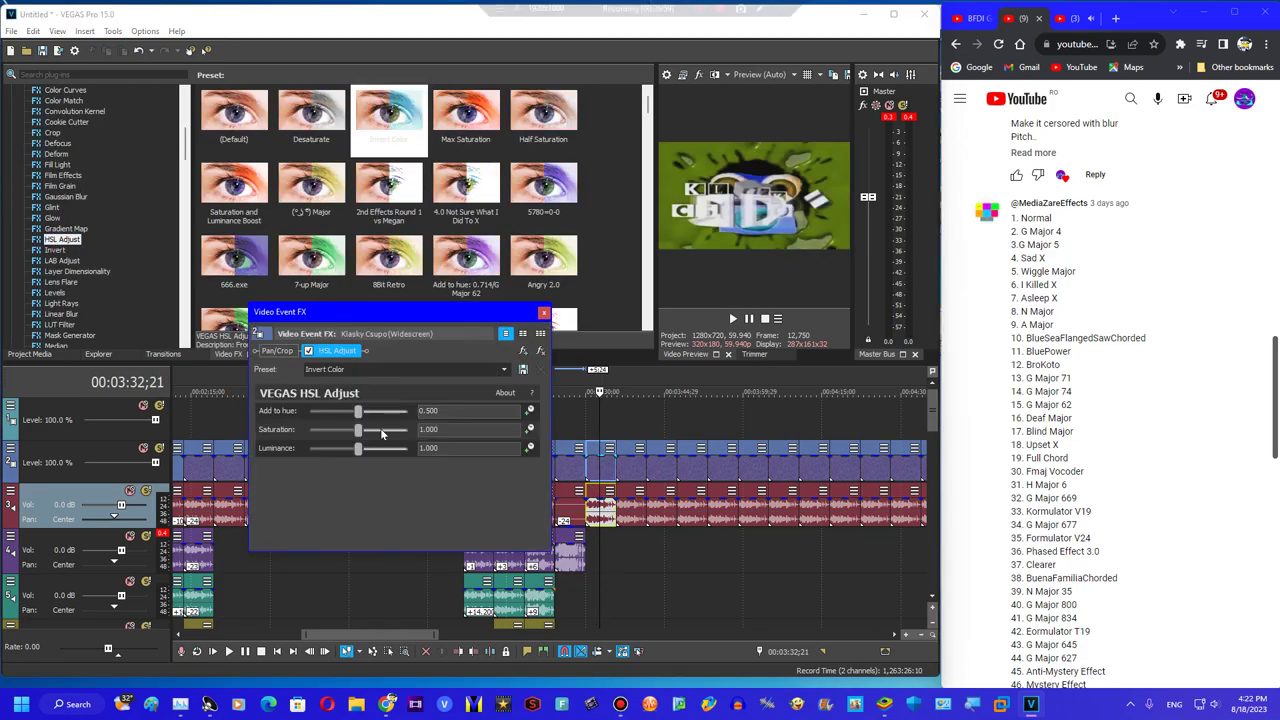
Add HSL Adjust Max Saturation and Color Corrector (Secondary) Invert Color to the clip, placing the color corrector before Max Saturation
scroll(128, 229, "up", 8)
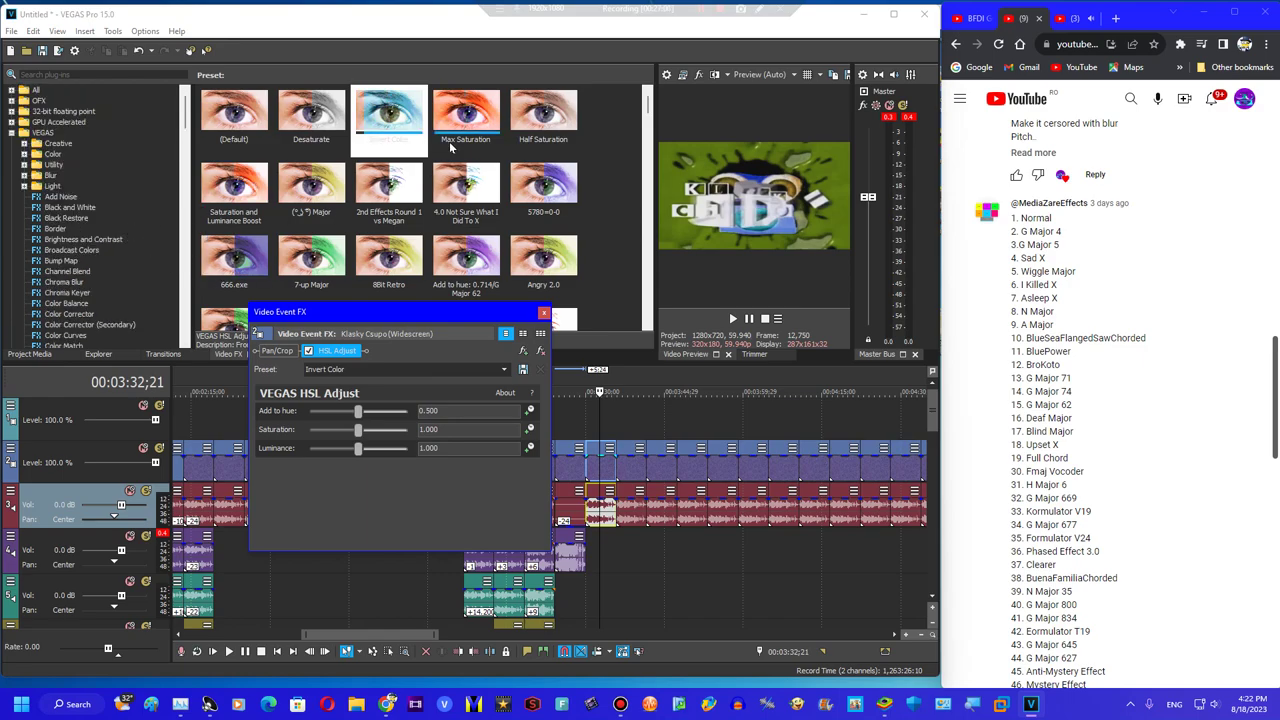
left_click_drag(449, 149, 42, 348)
left_click(88, 325)
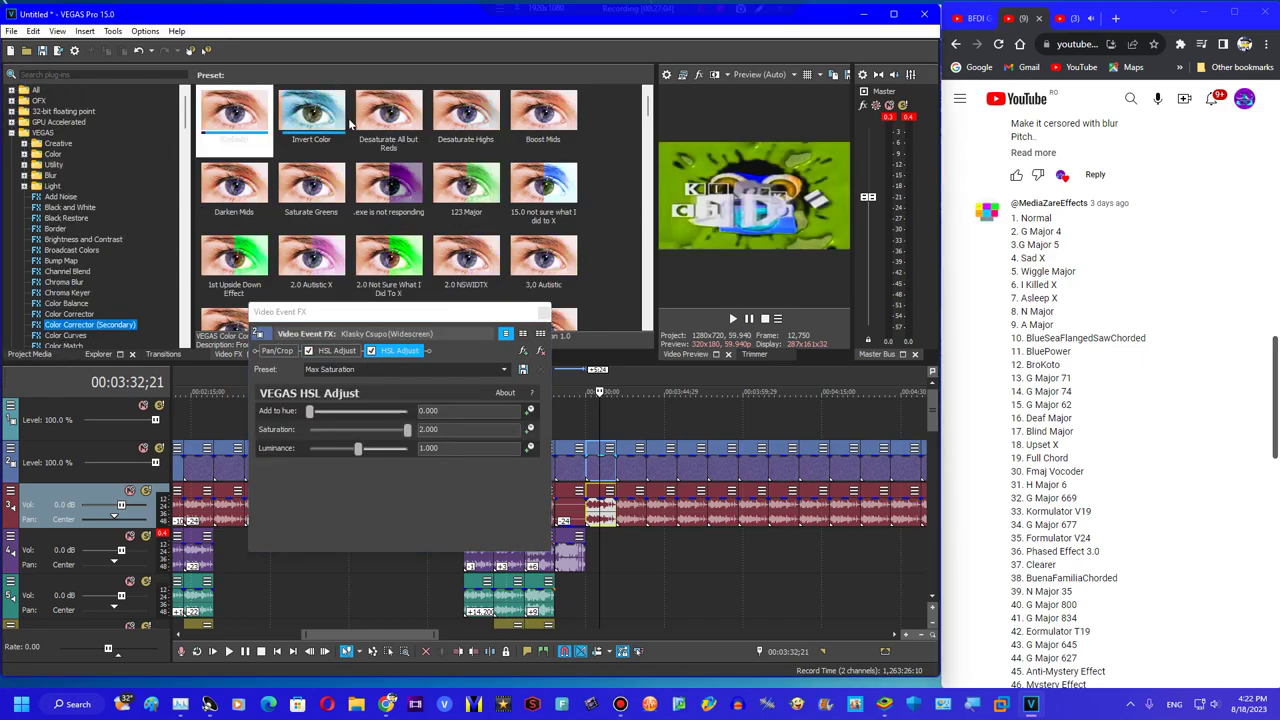
left_click(318, 108)
left_click_drag(376, 353, 497, 368)
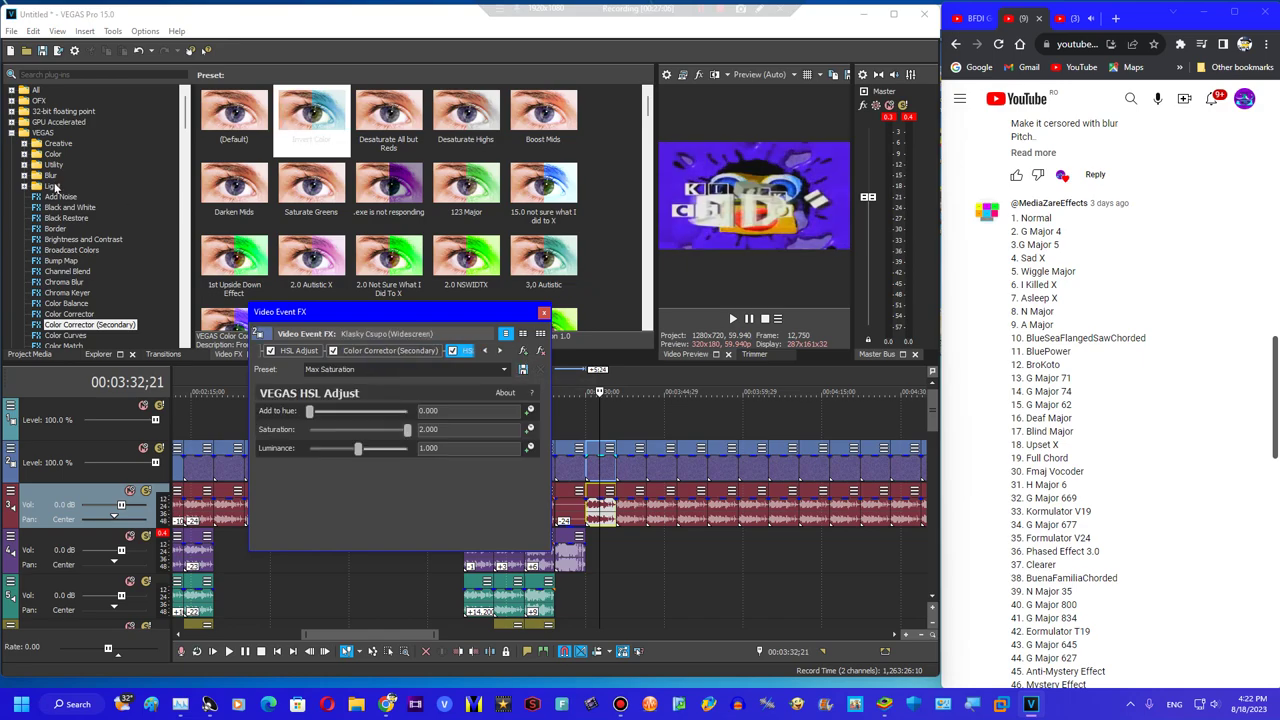
Add the Pinch/Punch effect with the Maximum Punch preset to the clip's video and close its effect settings
scroll(94, 187, "down", 8)
scroll(68, 250, "down", 8)
left_click(63, 153)
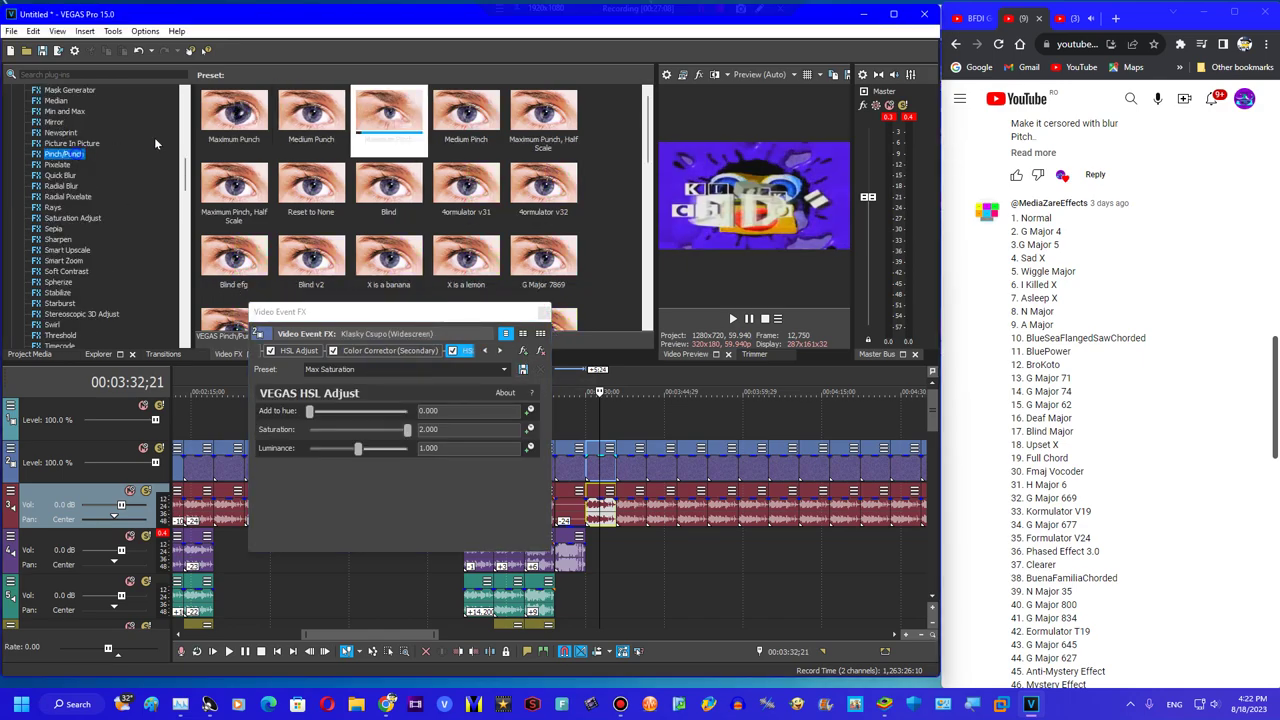
left_click(234, 110)
left_click(544, 313)
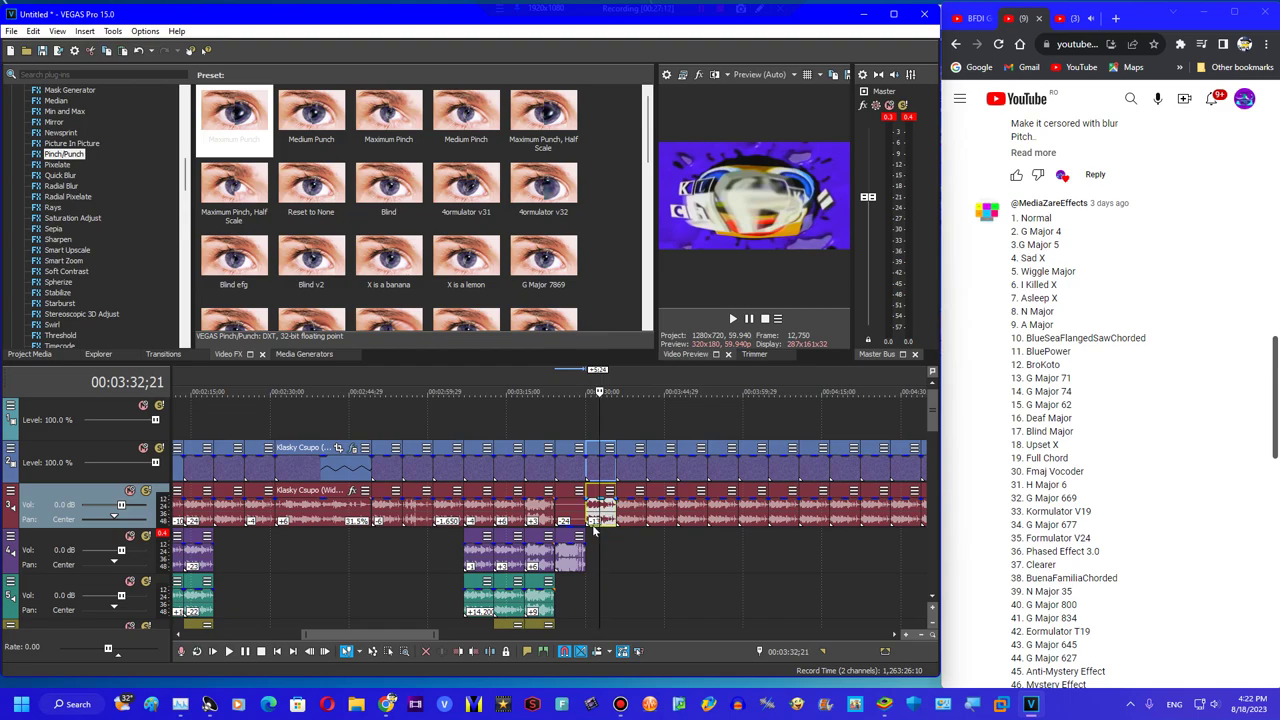
Copy the clip's audio onto tracks 4, 5 and 6 beneath it, giving each layer a different pitch
left_click_drag(595, 530, 597, 575)
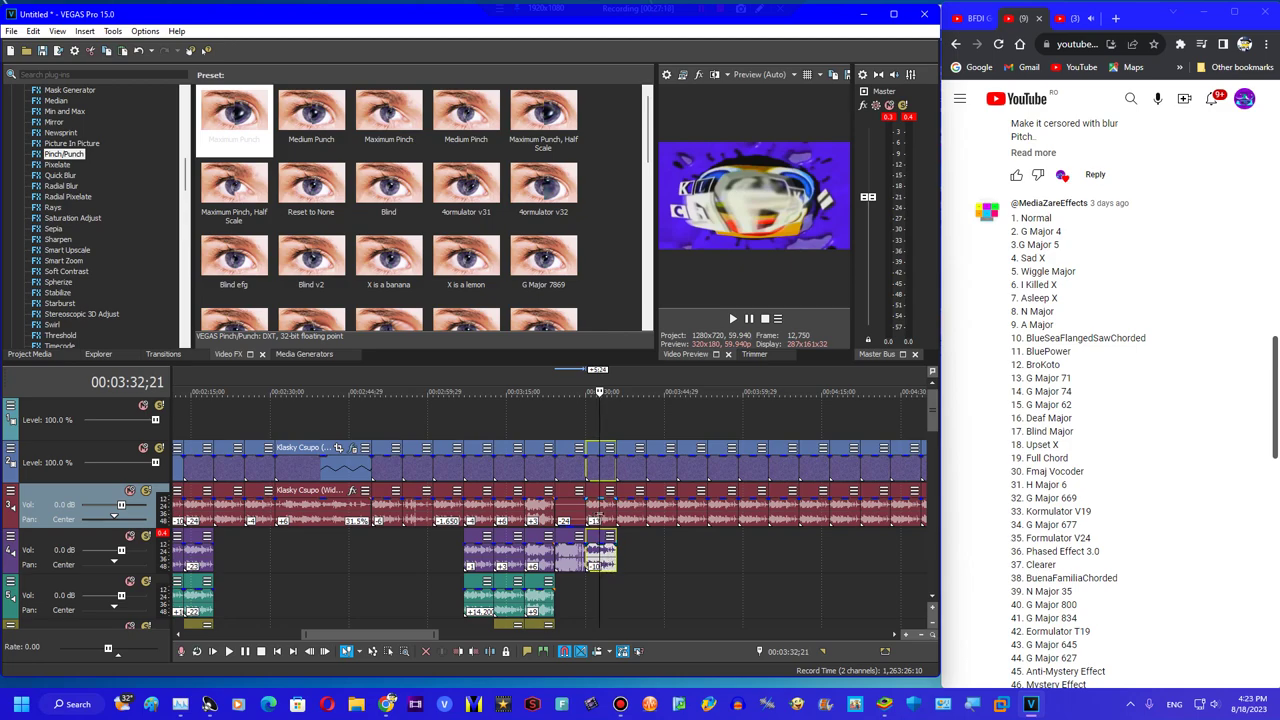
left_click(593, 513)
left_click(602, 549)
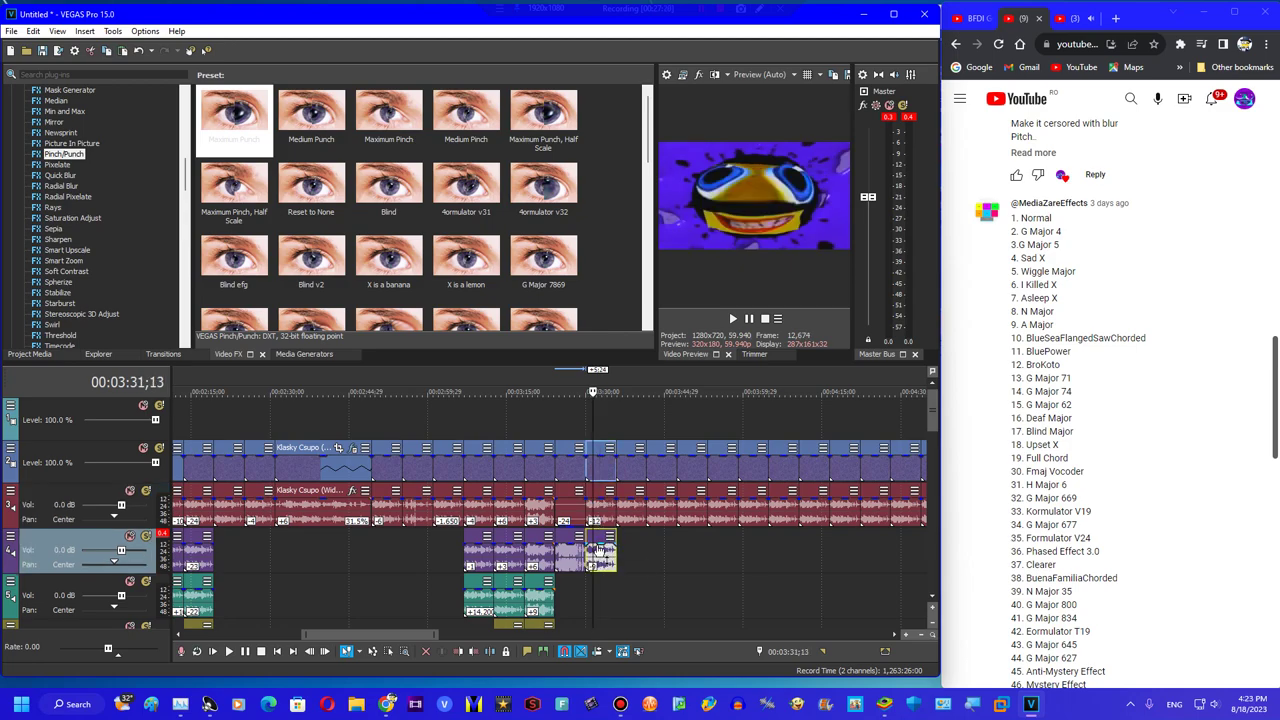
left_click_drag(601, 568, 592, 521)
key("equal")
key("equal")
key("equal")
key("equal")
key("equal")
key("equal")
right_click(591, 521)
left_click(625, 525)
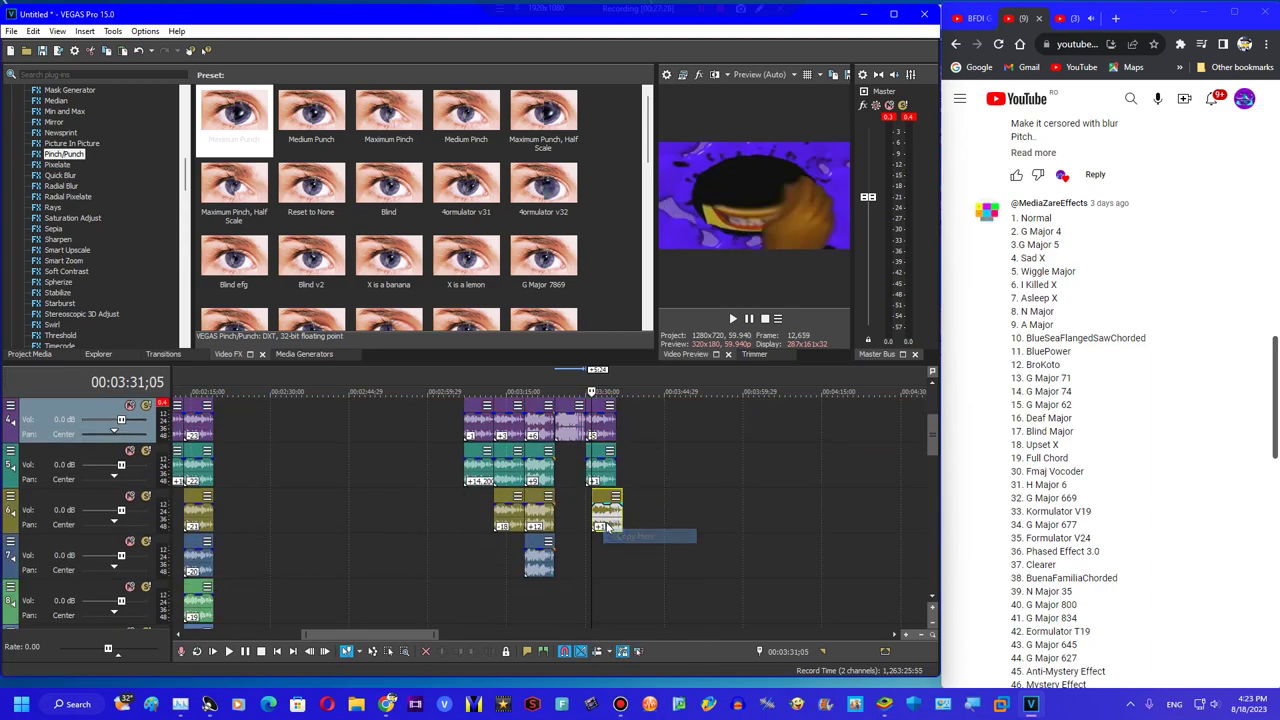
Copy the pitched audio layer onto tracks 7 and 8, adjusting the pitch of the layers
left_click(597, 479)
key("minus")
right_click(604, 530)
left_click(611, 555)
right_click(604, 598)
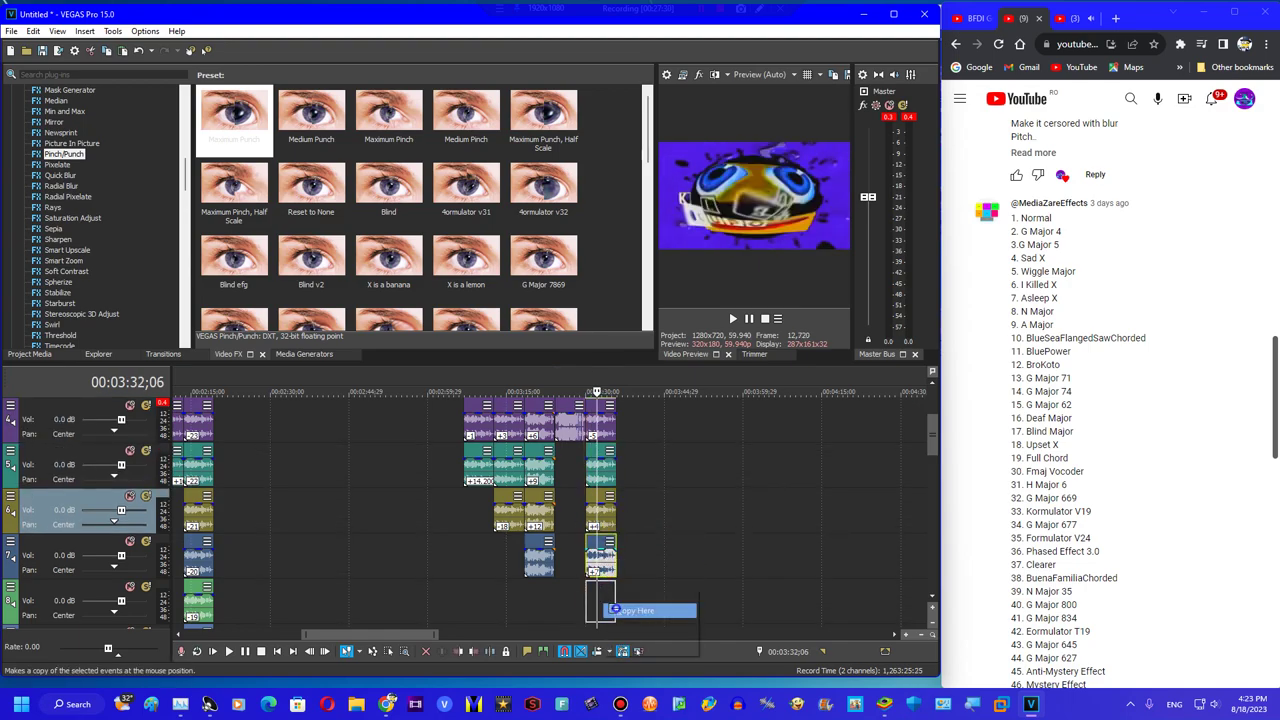
left_click(640, 610)
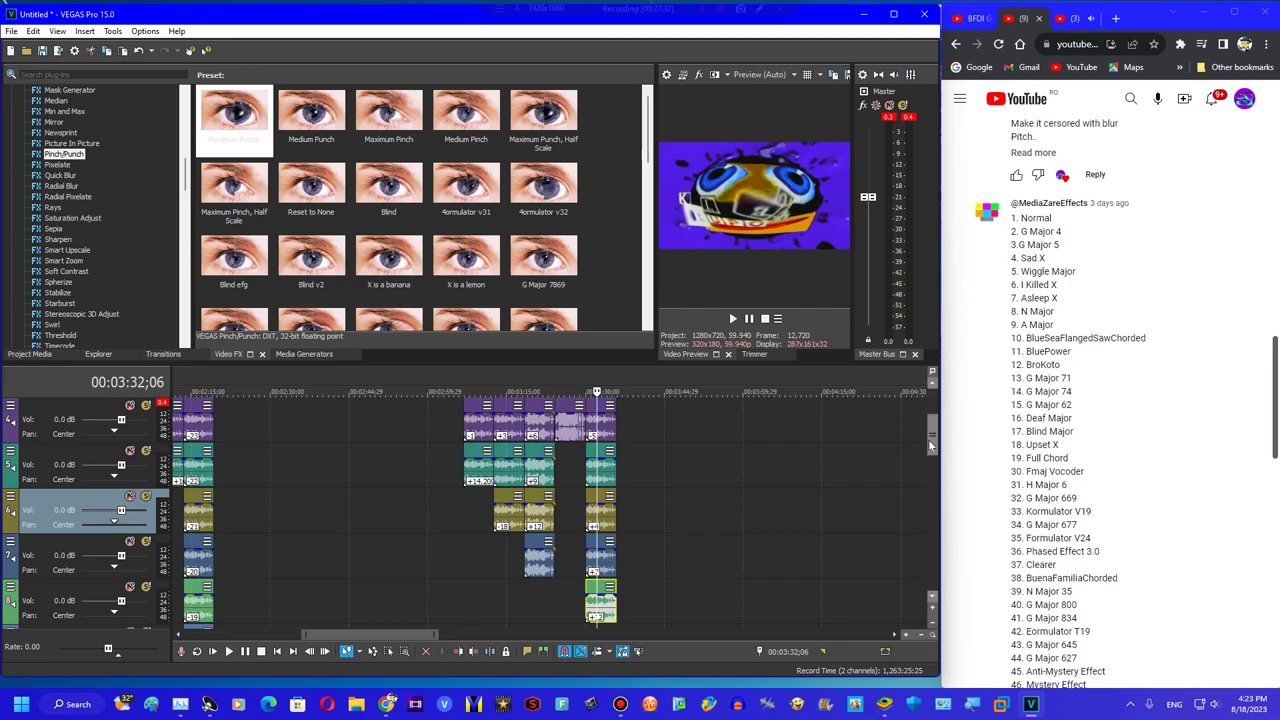
Select the clip's stacked audio layers on tracks 3 to 8, raise their pitch together and copy the stack onto the tracks from 9 down
scroll(930, 446, "up", 1)
left_click(603, 426)
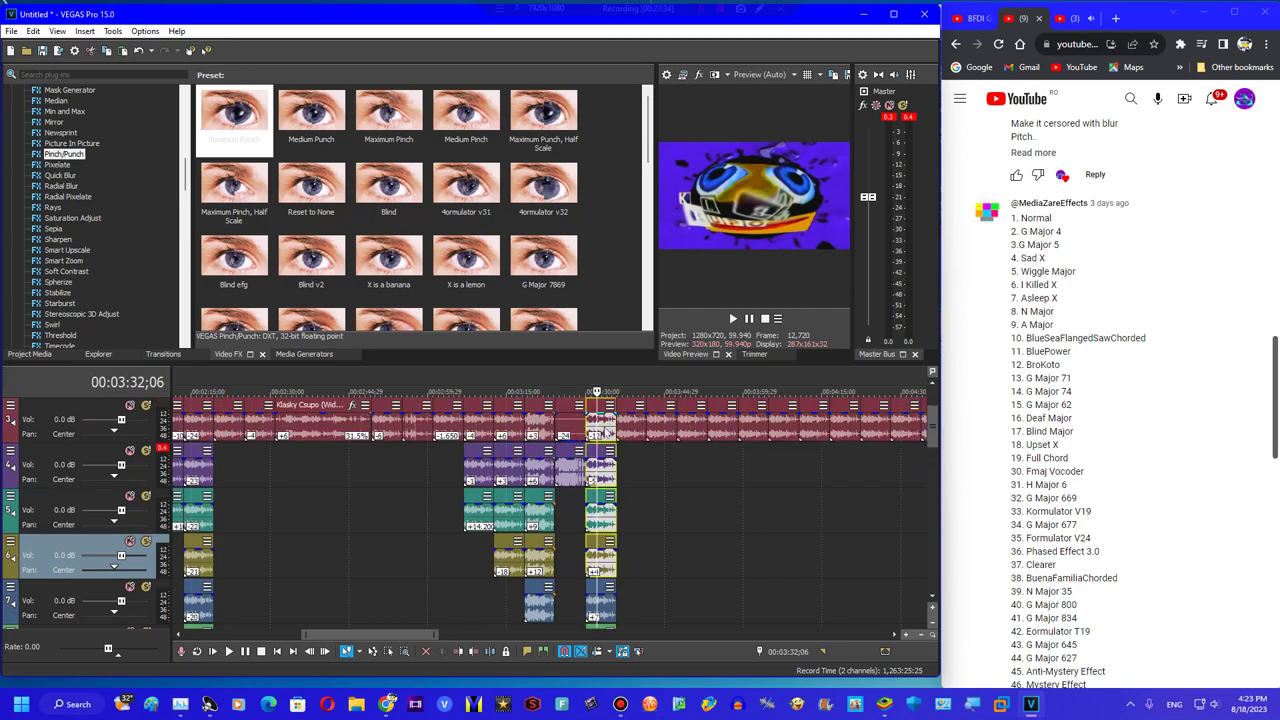
left_click(600, 429)
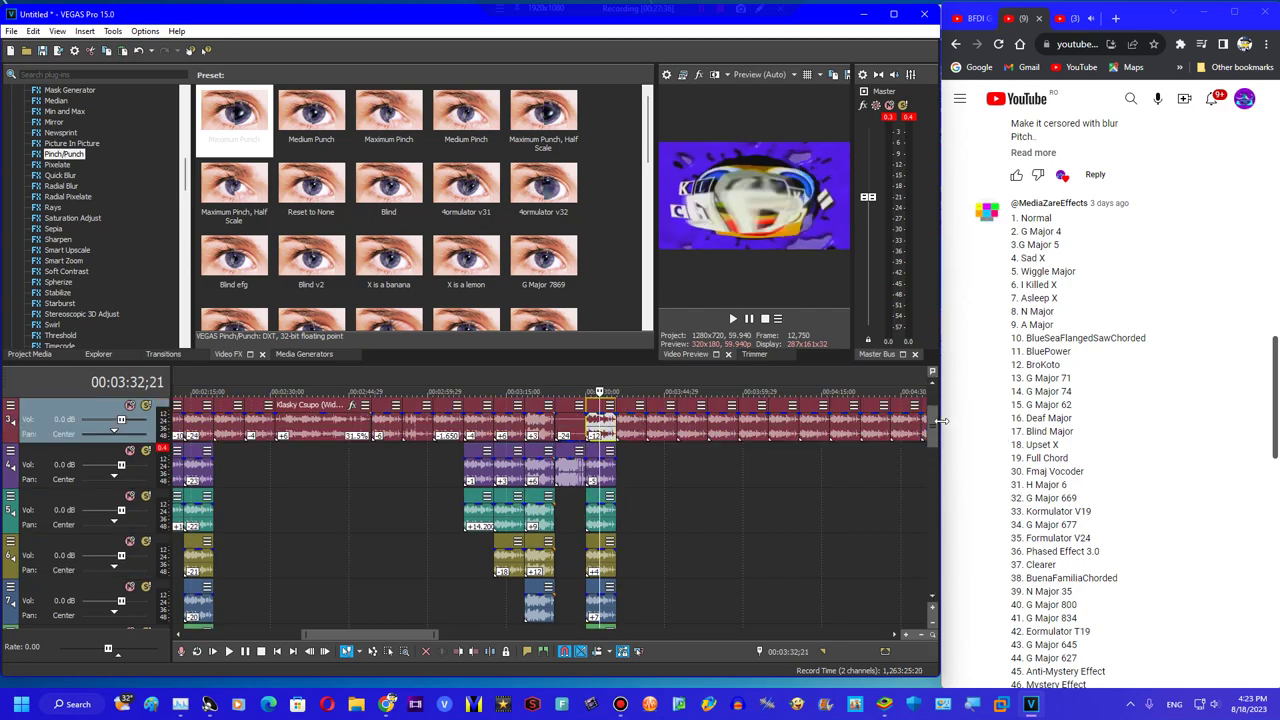
scroll(931, 425, "down", 2)
left_click(592, 567, "shift")
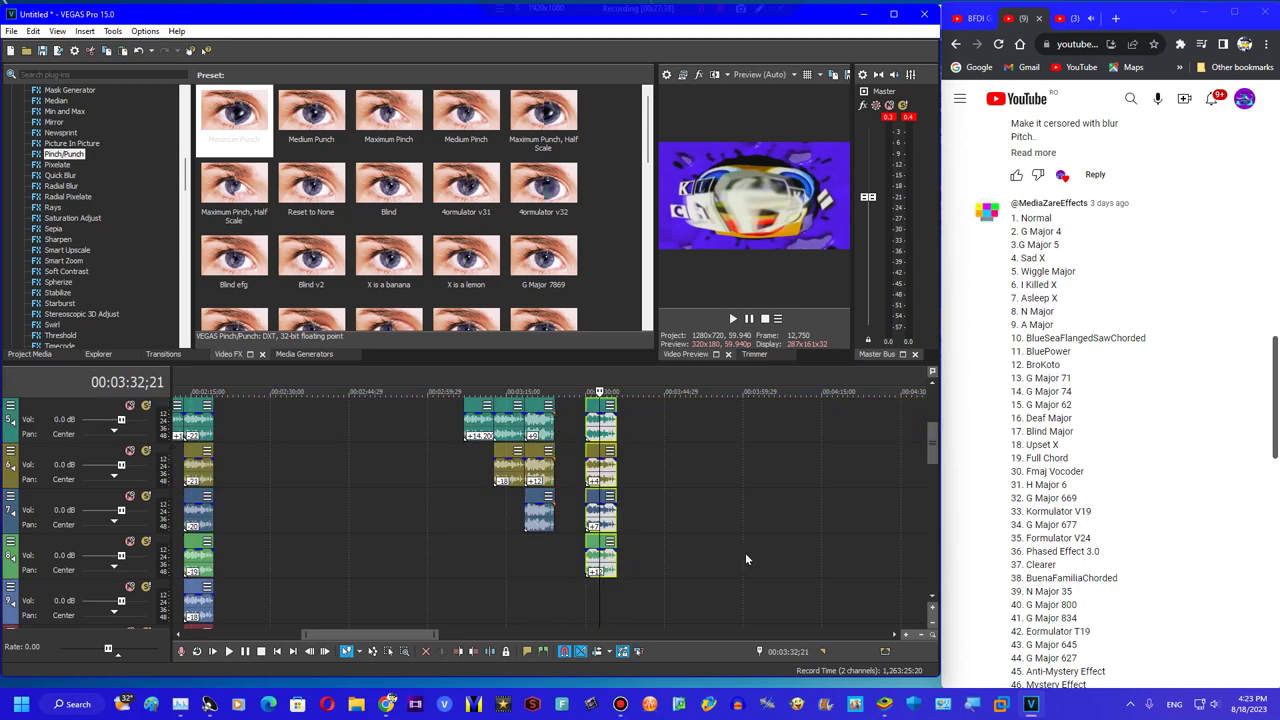
key("equal")
key("equal")
scroll(938, 468, "up", 2)
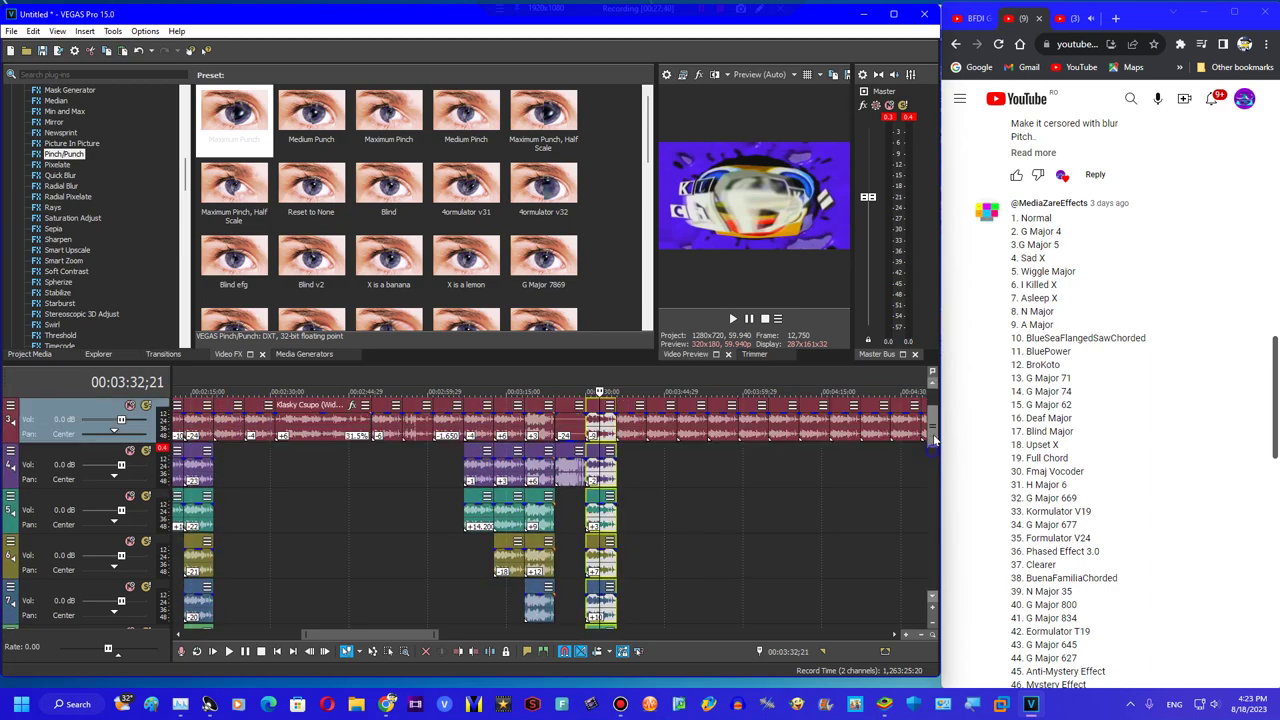
scroll(590, 500, "down", 3)
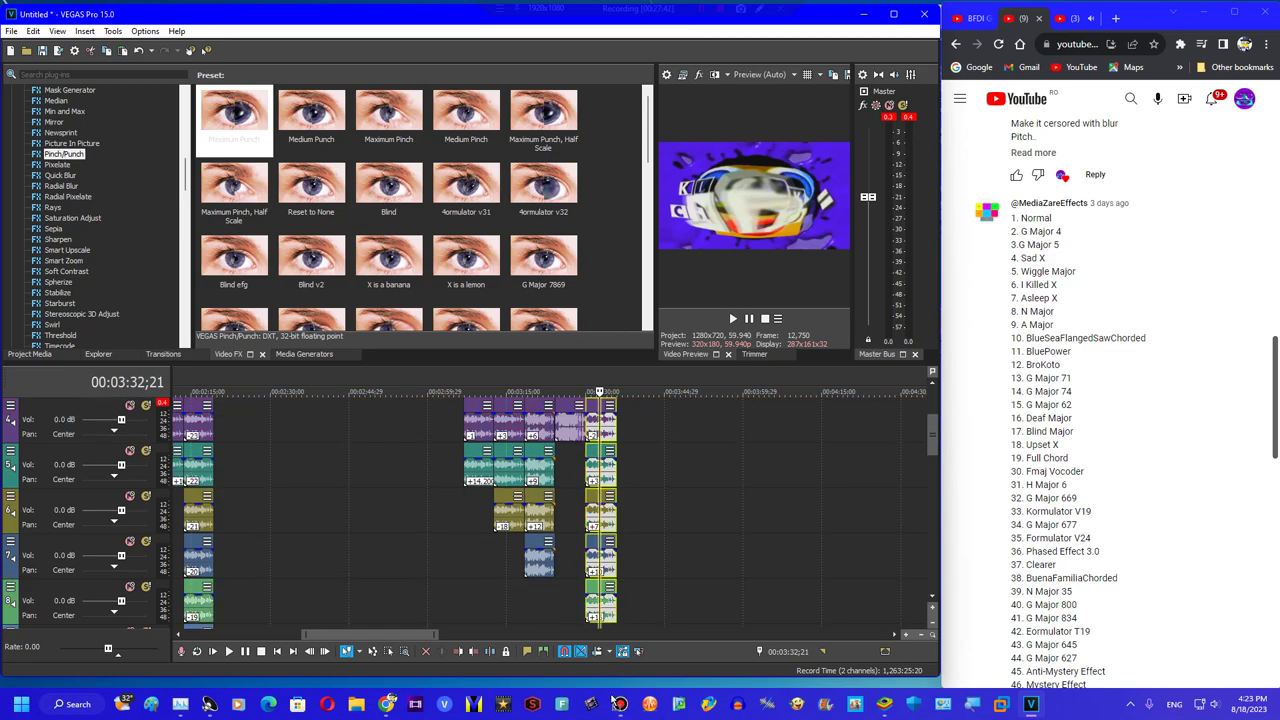
left_click_drag(590, 558, 590, 555)
left_click(607, 578)
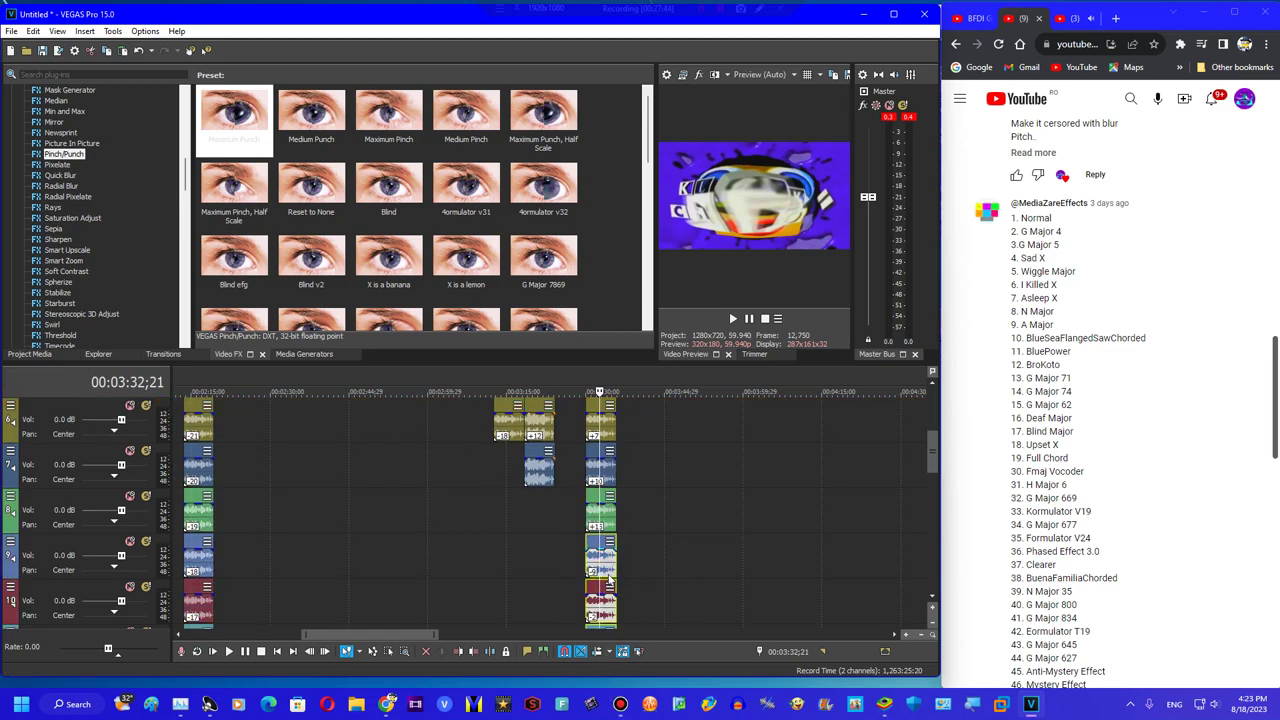
Add the Pitch Shift plug-in to the copied audio layer on track 9
left_click(613, 562, "ctrl")
left_click(609, 545)
left_click(614, 551)
scroll(625, 536, "right", 3)
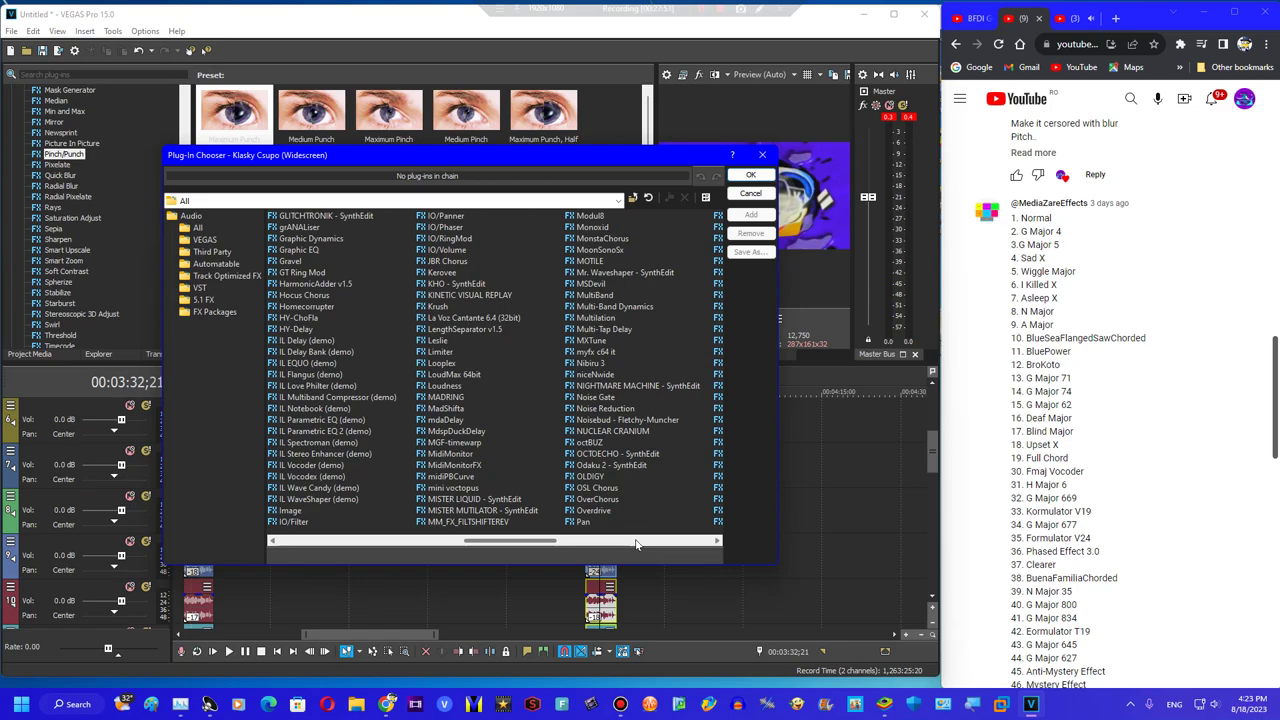
left_click(636, 544)
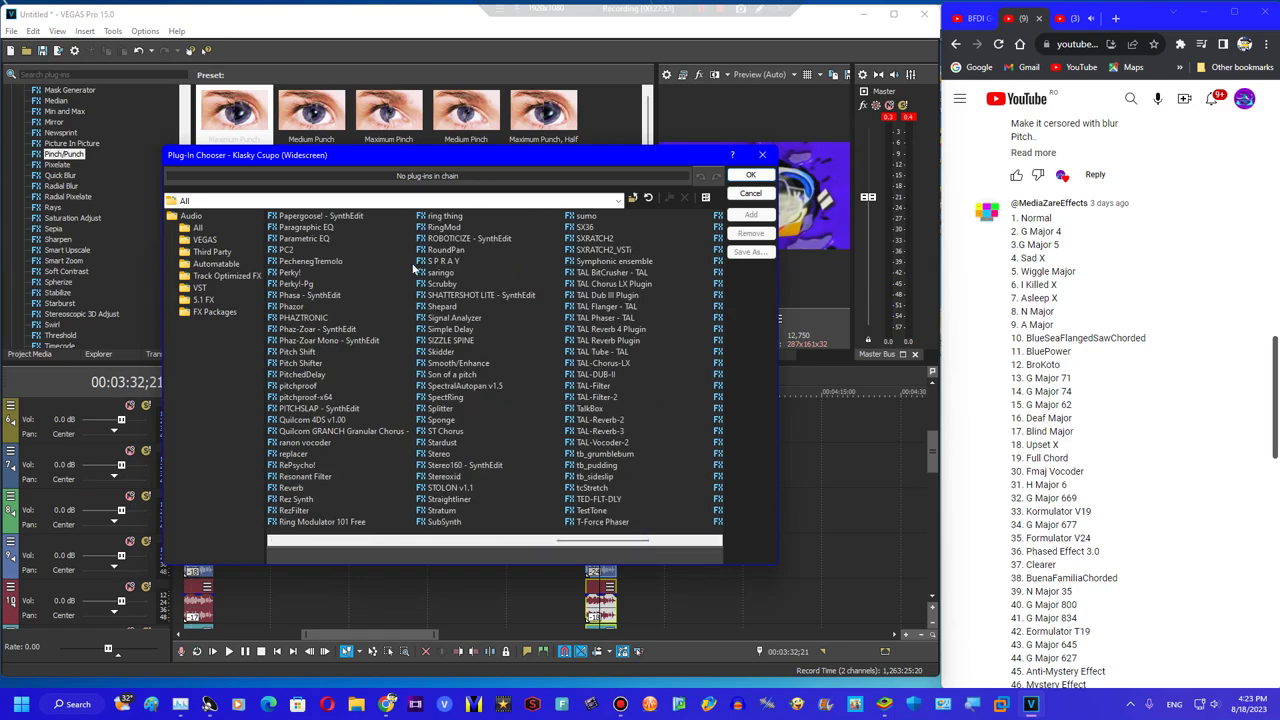
left_click(300, 352)
left_click(751, 176)
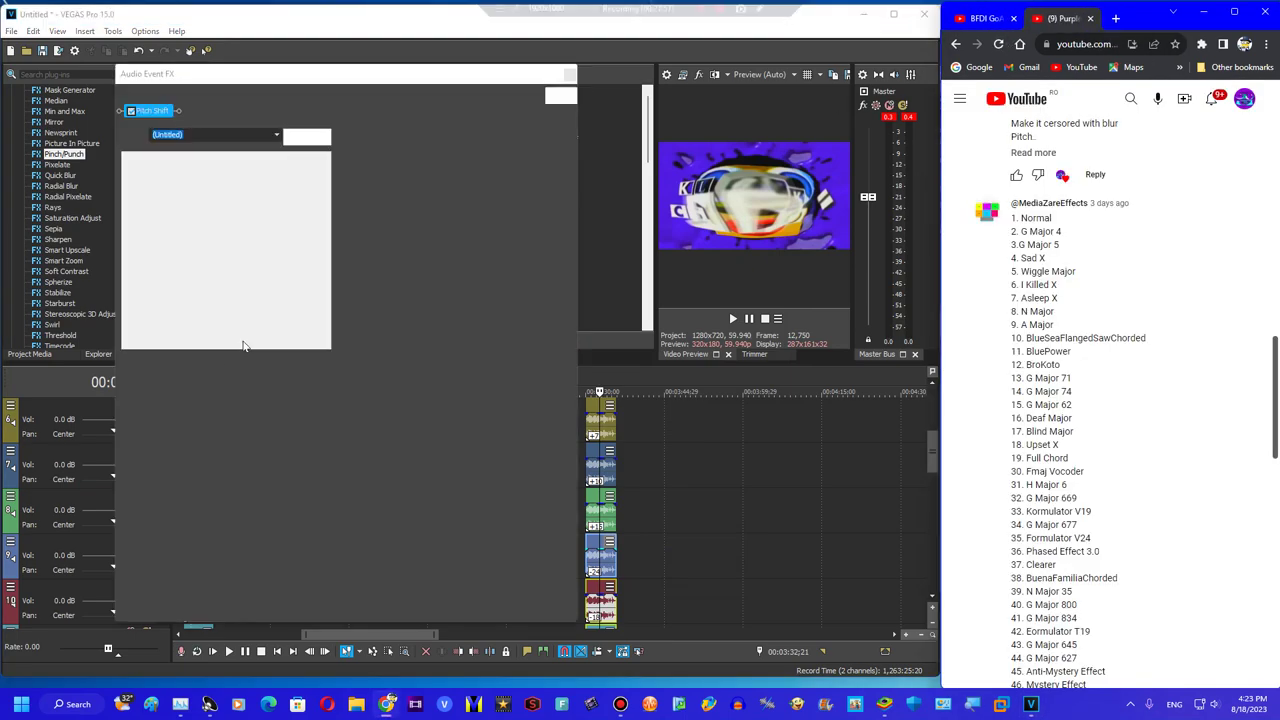
Adjust the Pitch Shift settings, close the audio effect window and play back the layered clip
left_click(200, 278)
left_click(208, 430)
left_click_drag(227, 190, 221, 188)
left_click(569, 77)
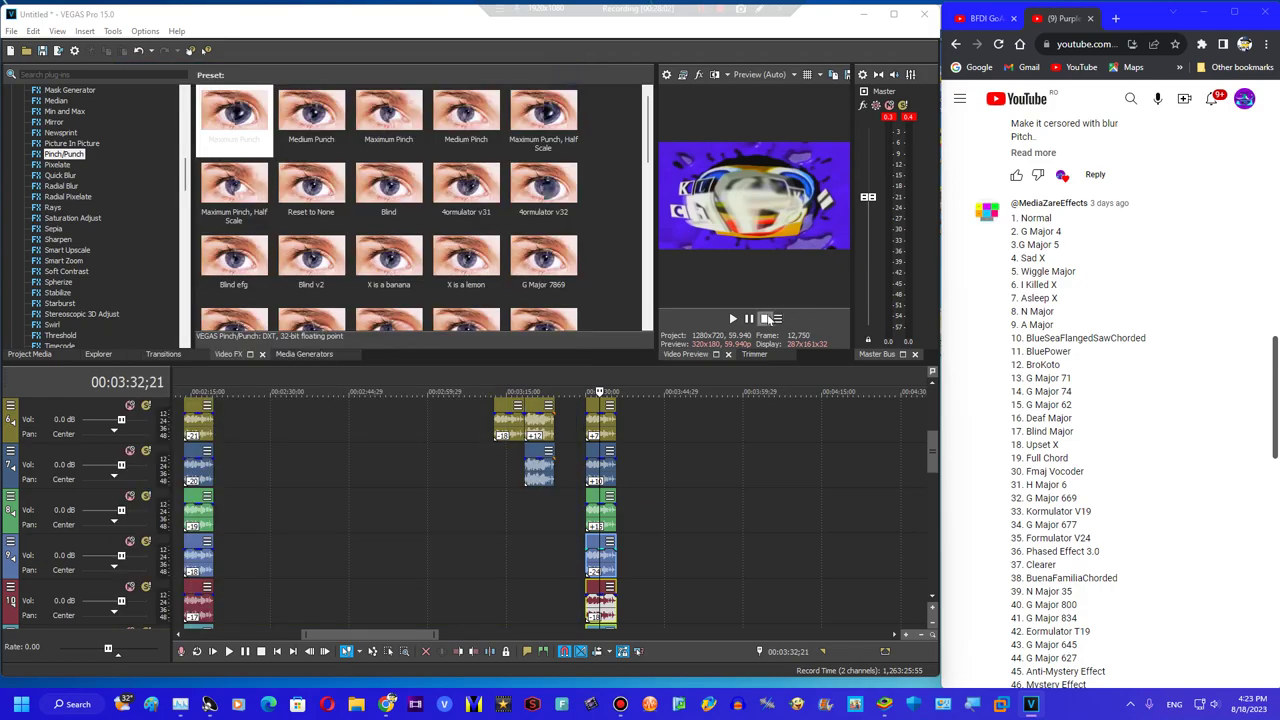
key("space")
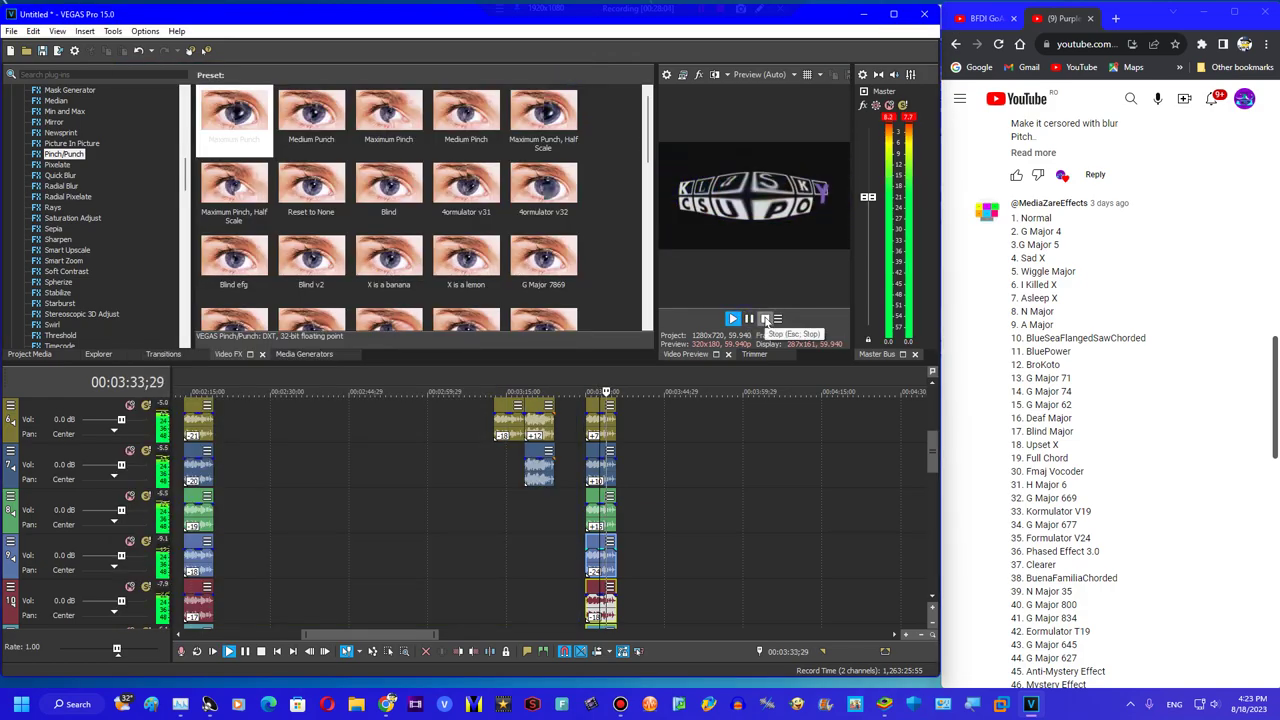
left_click(766, 319)
left_click(993, 28)
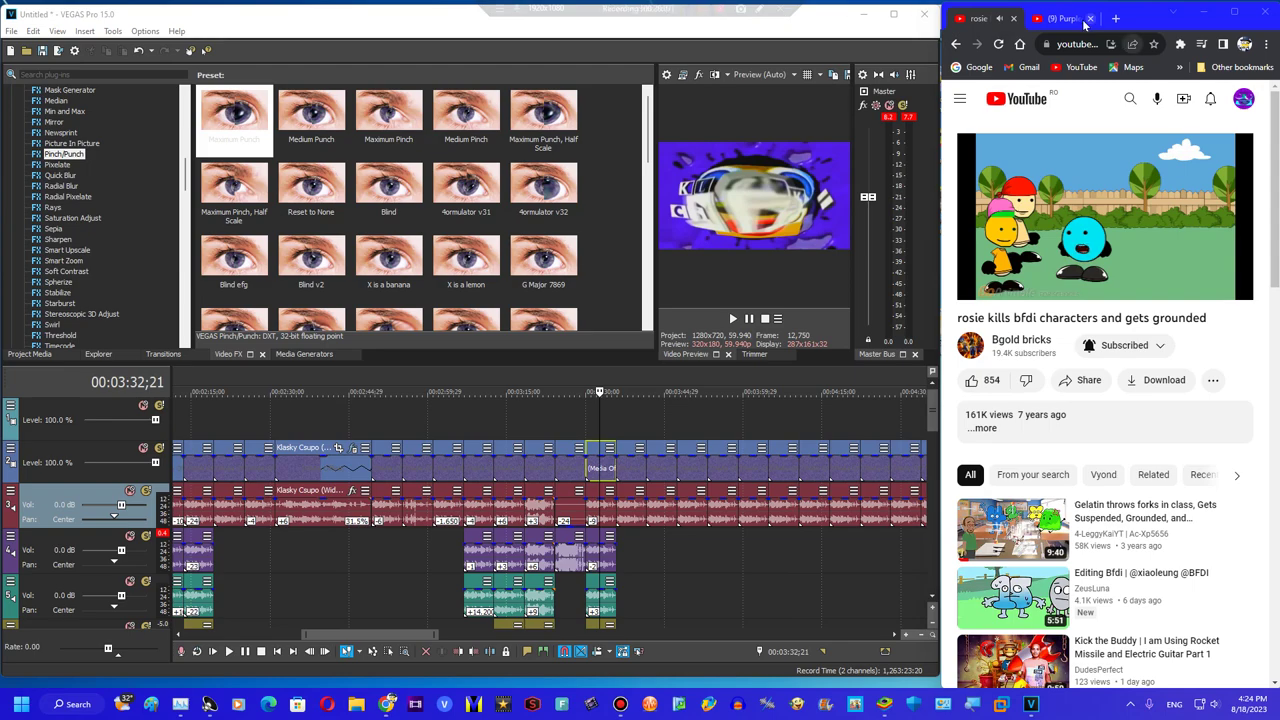
left_click(1083, 22)
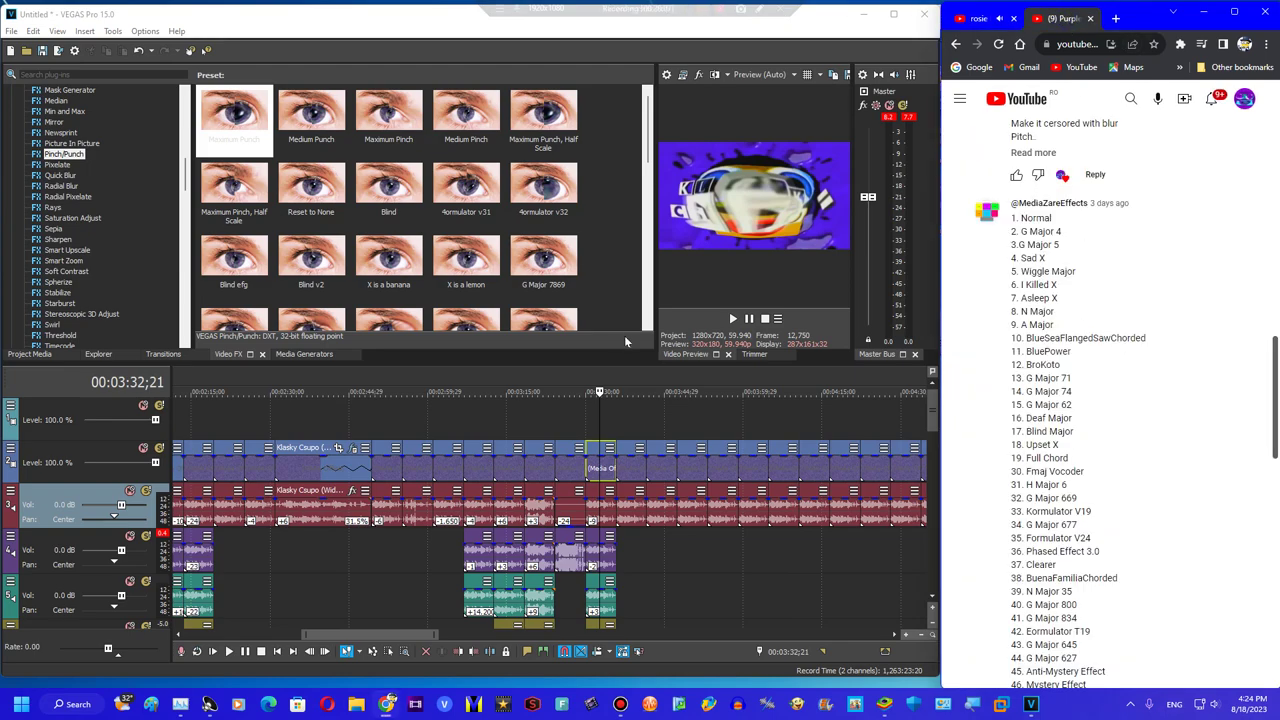
Browse the Gradient Map presets for a phased colour effect to use on the next clip
left_click(631, 517)
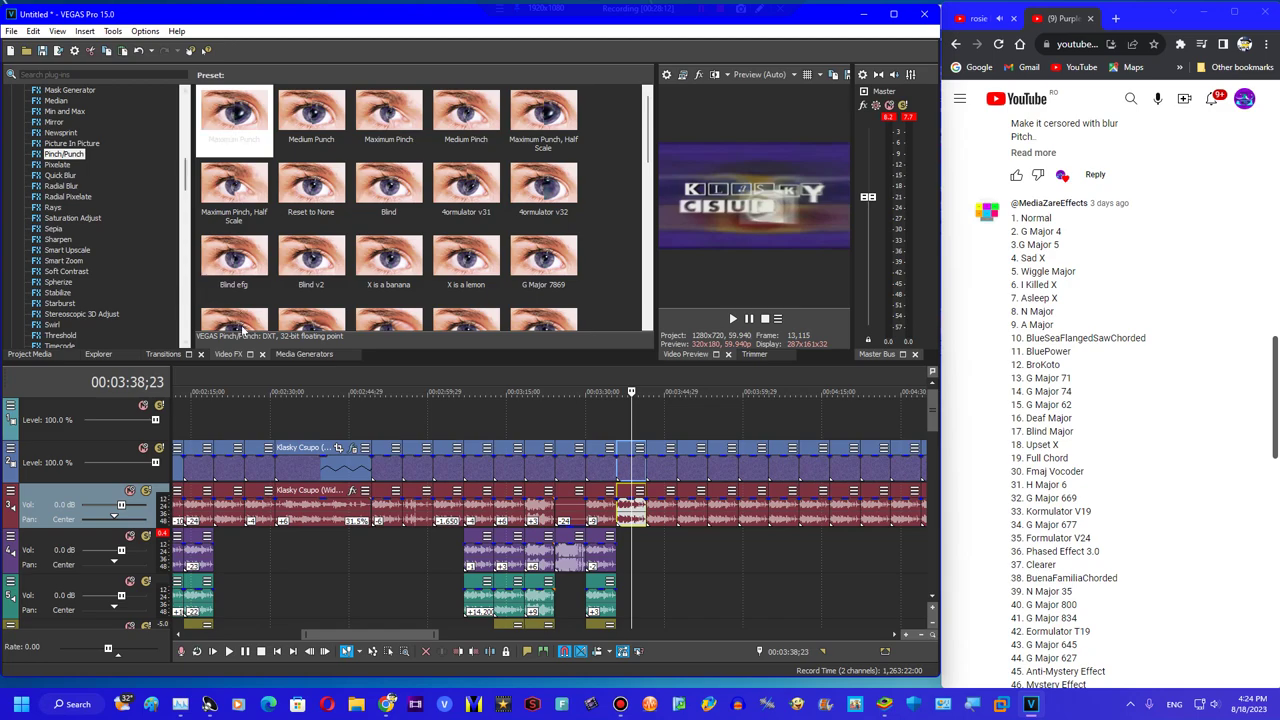
scroll(92, 250, "up", 8)
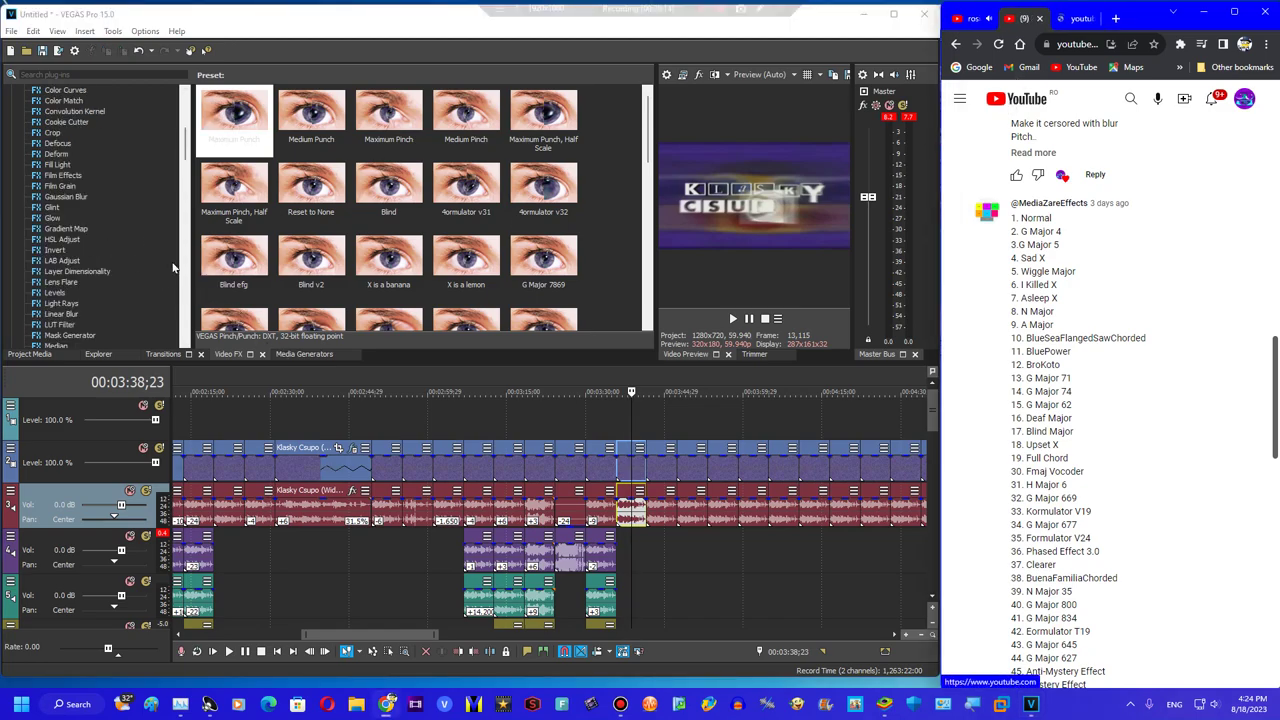
left_click(62, 239)
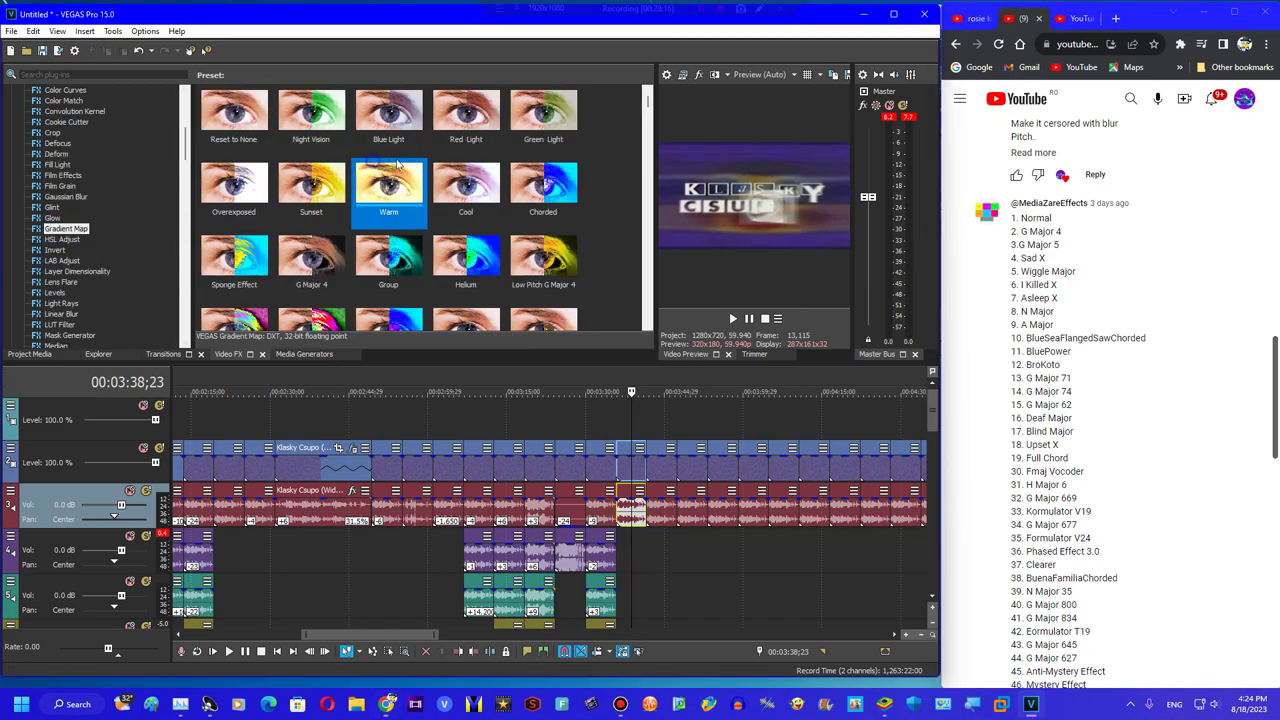
left_click_drag(647, 100, 616, 210)
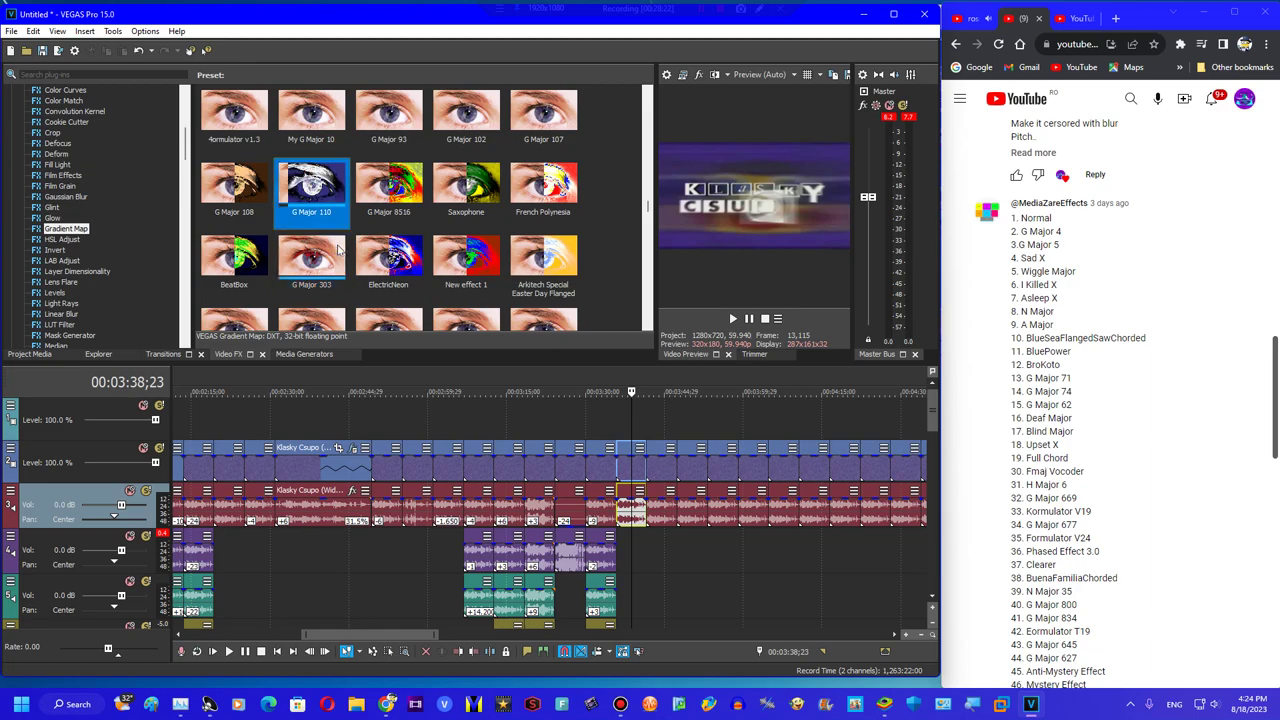
scroll(357, 247, "up", 3)
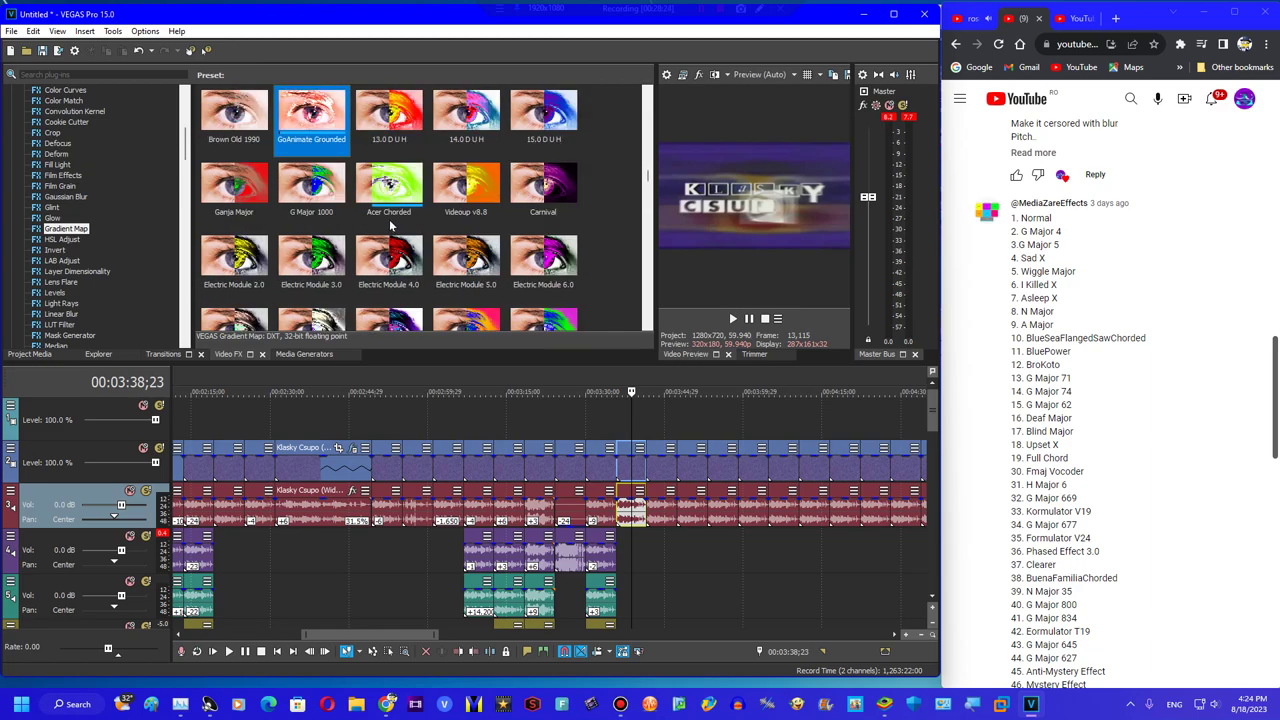
scroll(355, 169, "up", 1)
left_click(337, 190)
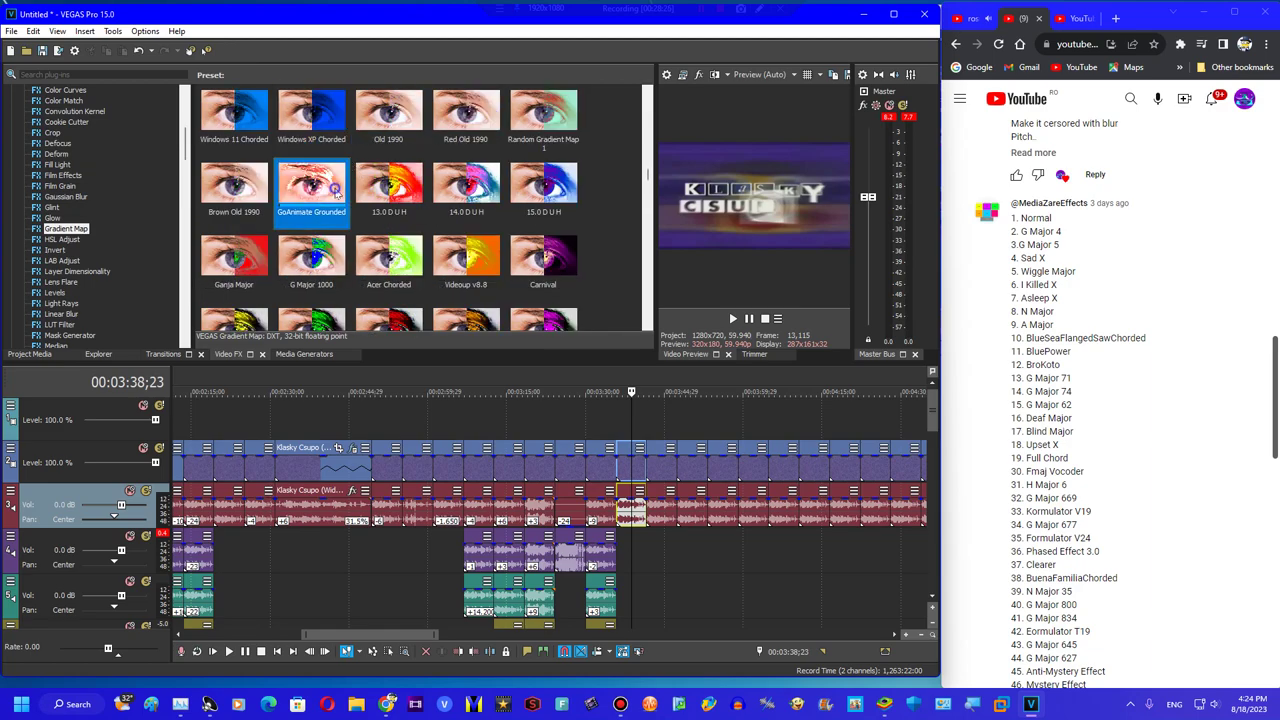
left_click(359, 190)
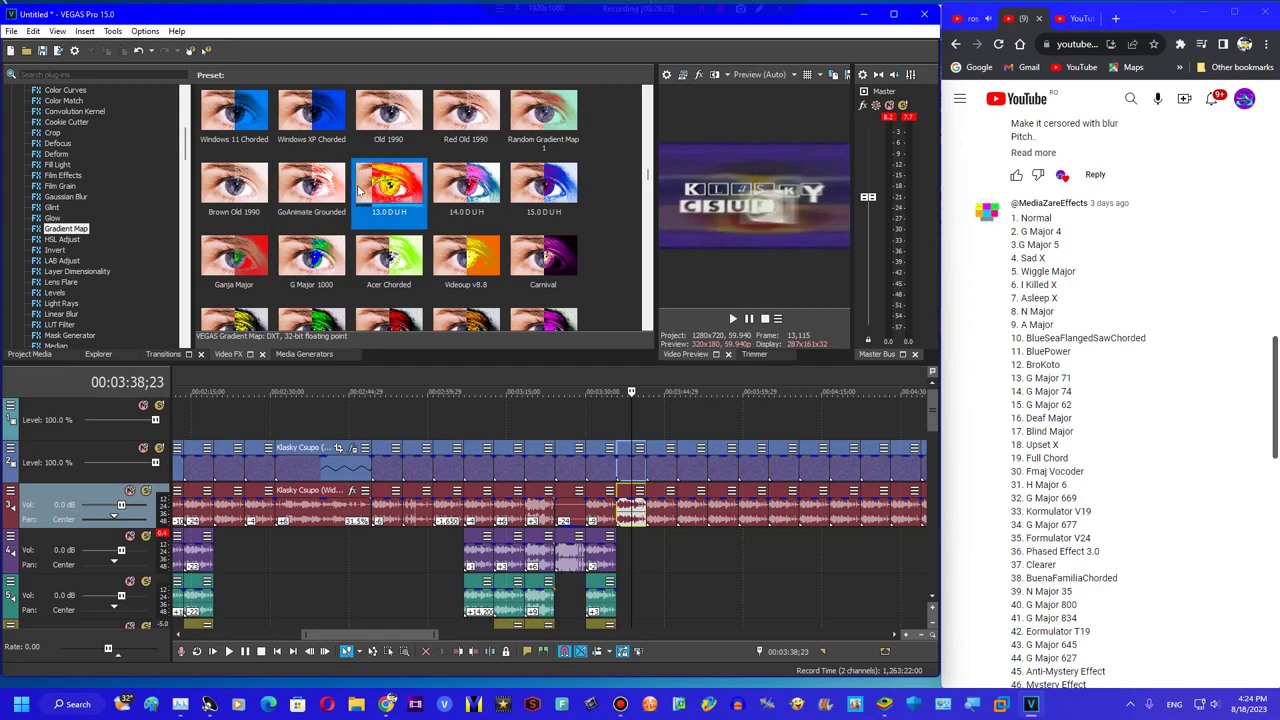
key("Down")
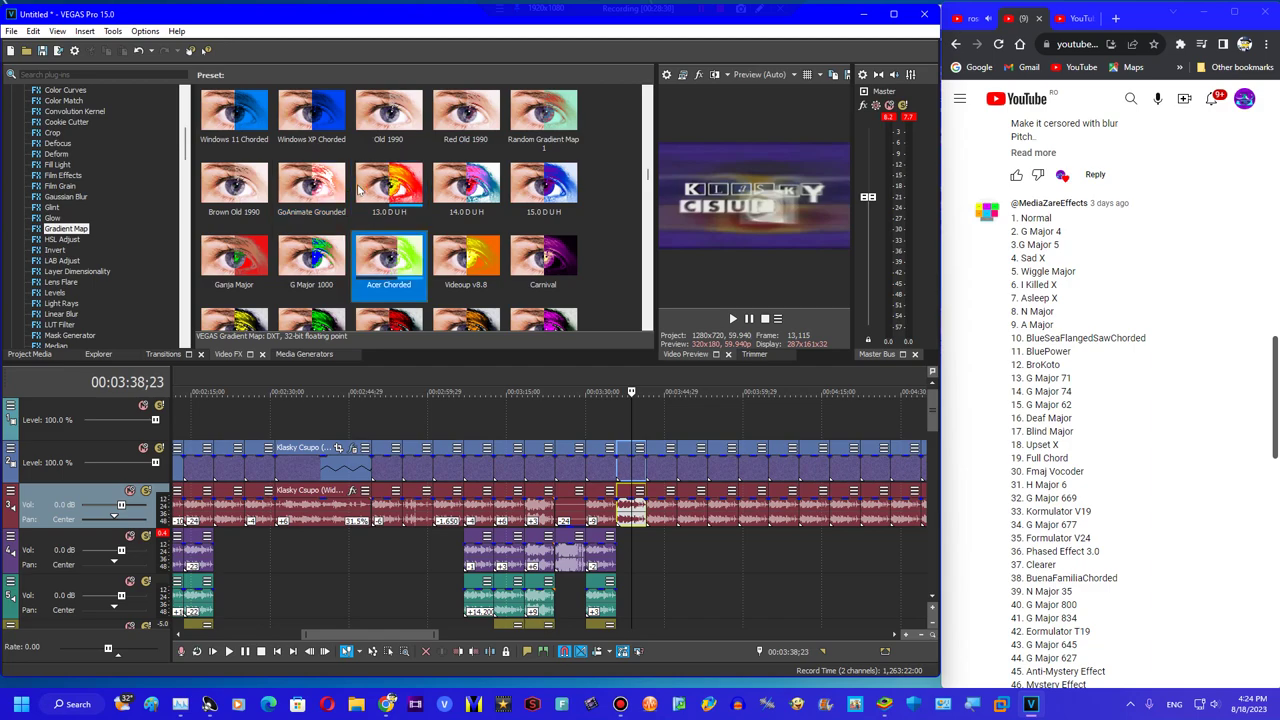
key("Down")
key("Down")
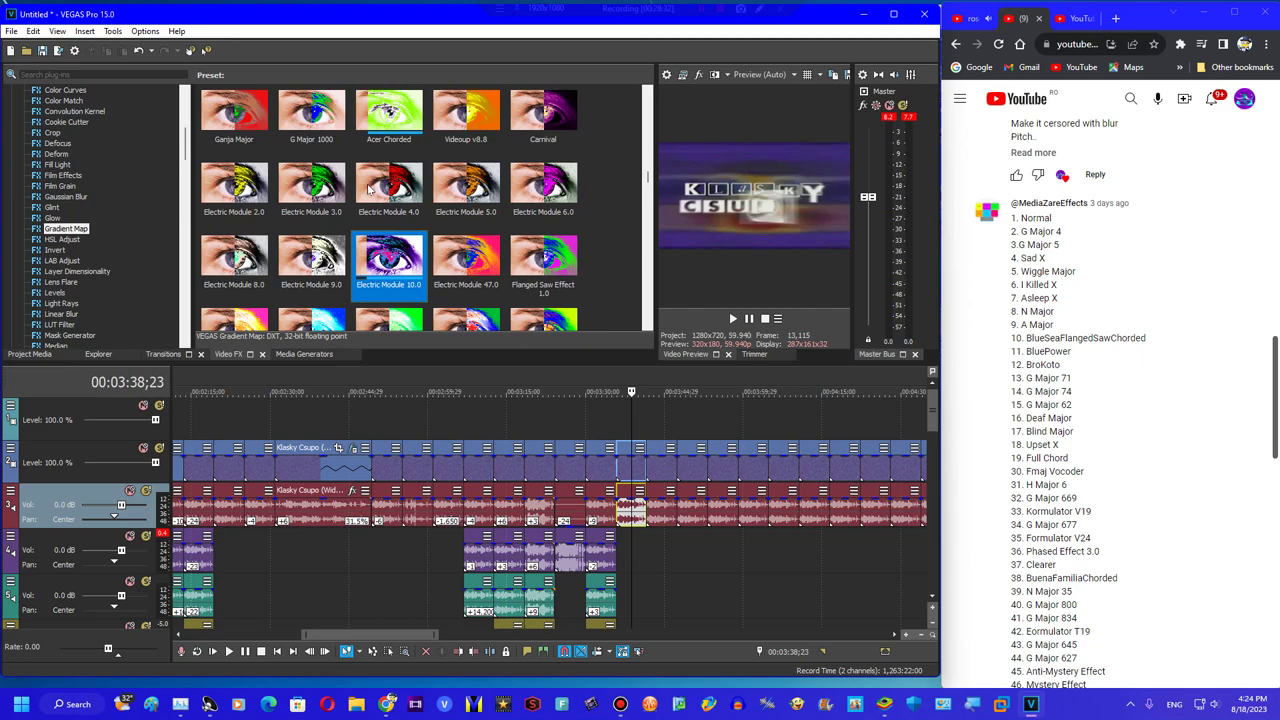
key("Up")
key("Up")
key("Up")
key("Up")
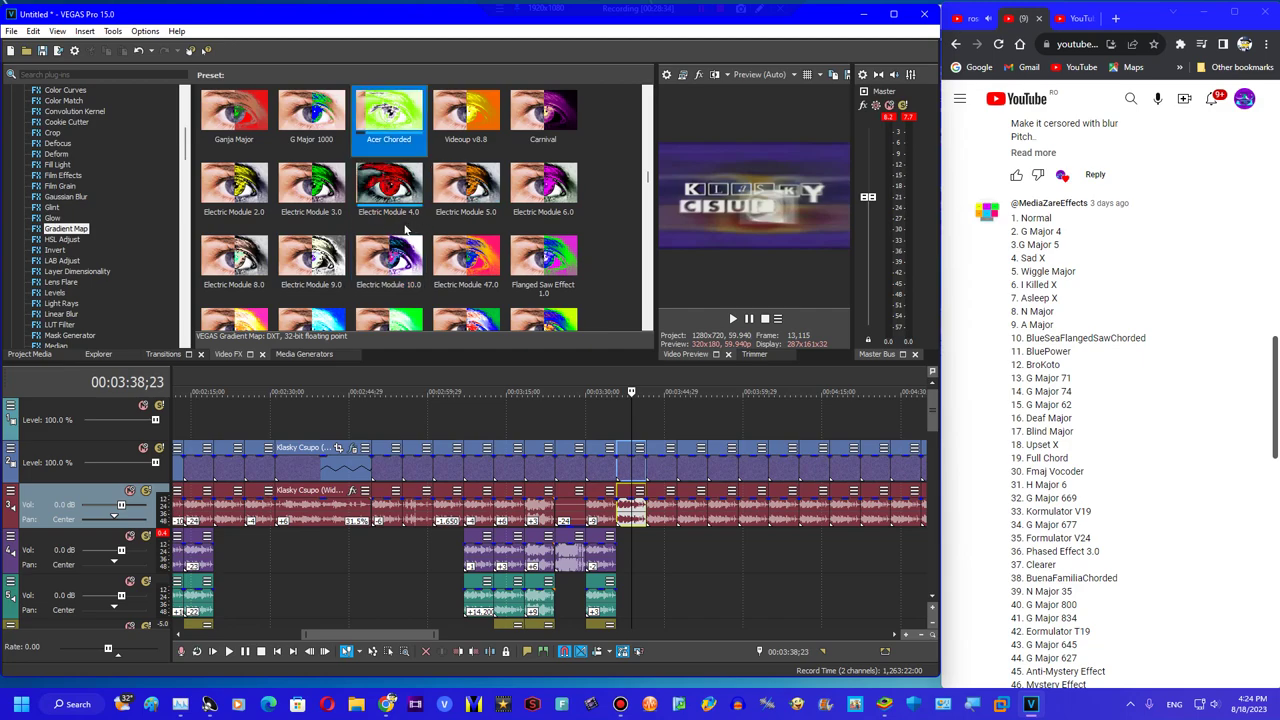
key("Up")
key("Up")
key("Up")
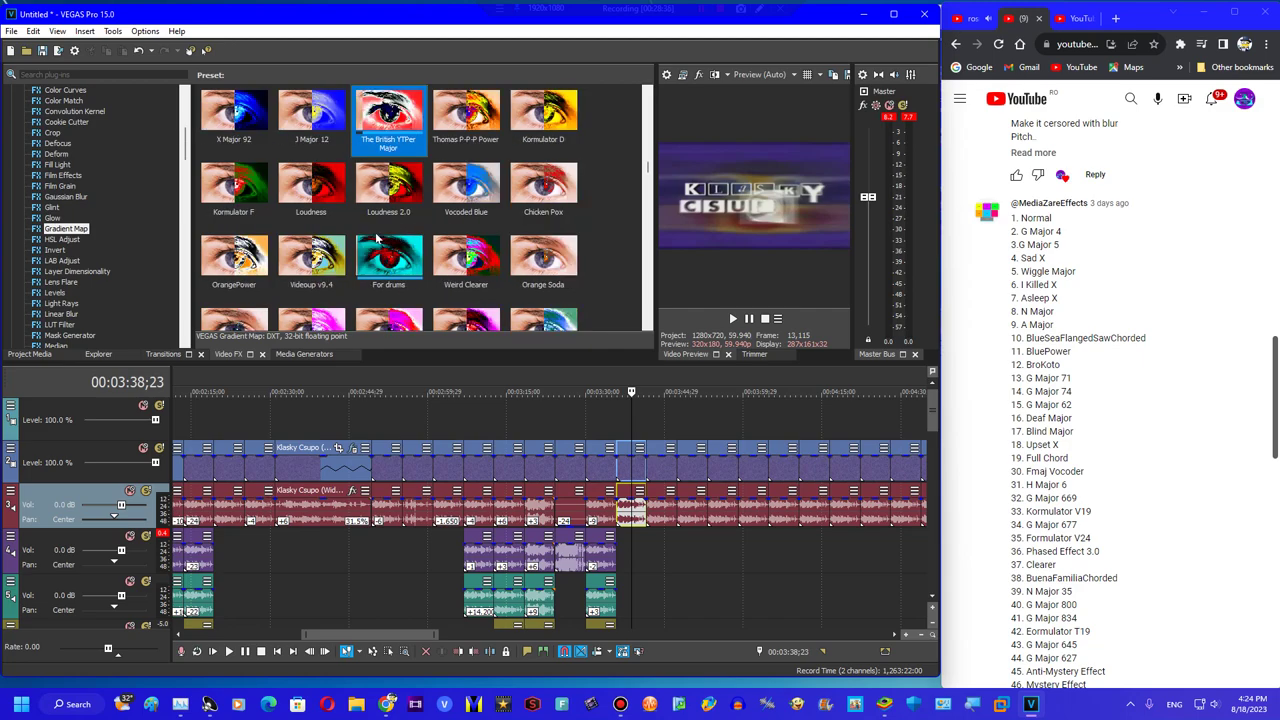
key("Up")
key("Up")
key("Up")
key("Up")
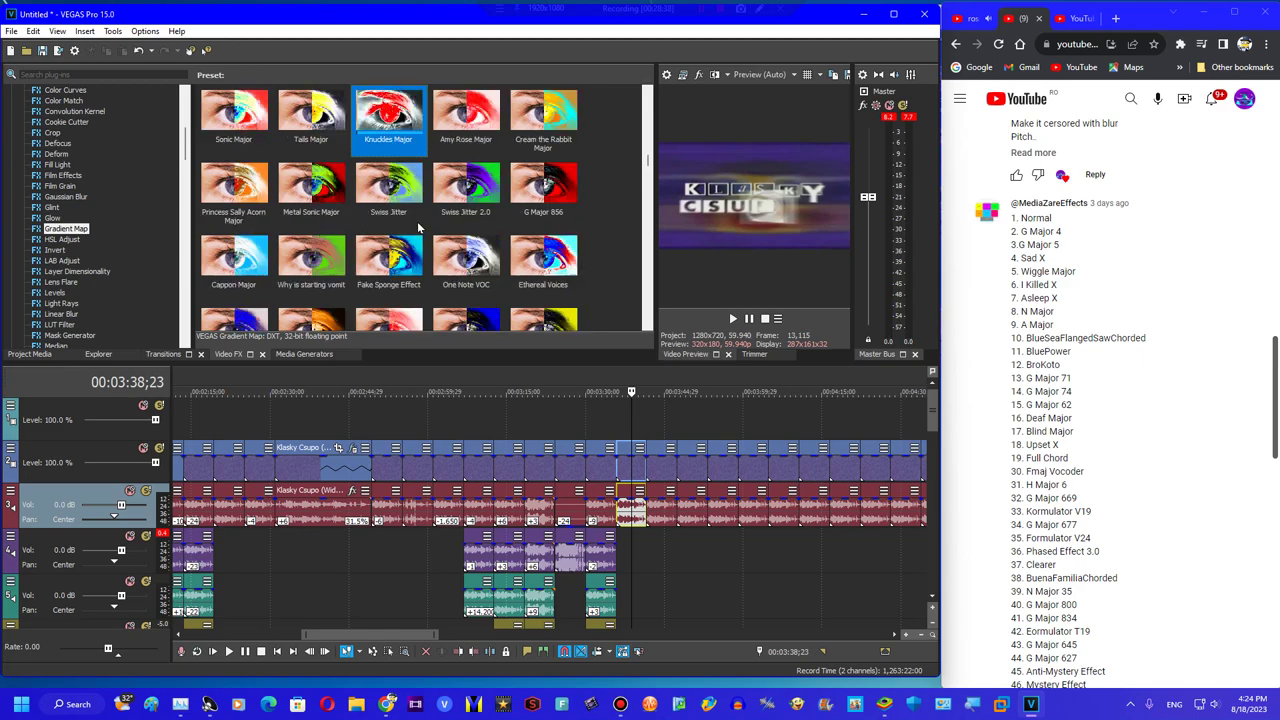
key("Down")
key("Down")
key("Down")
key("Down")
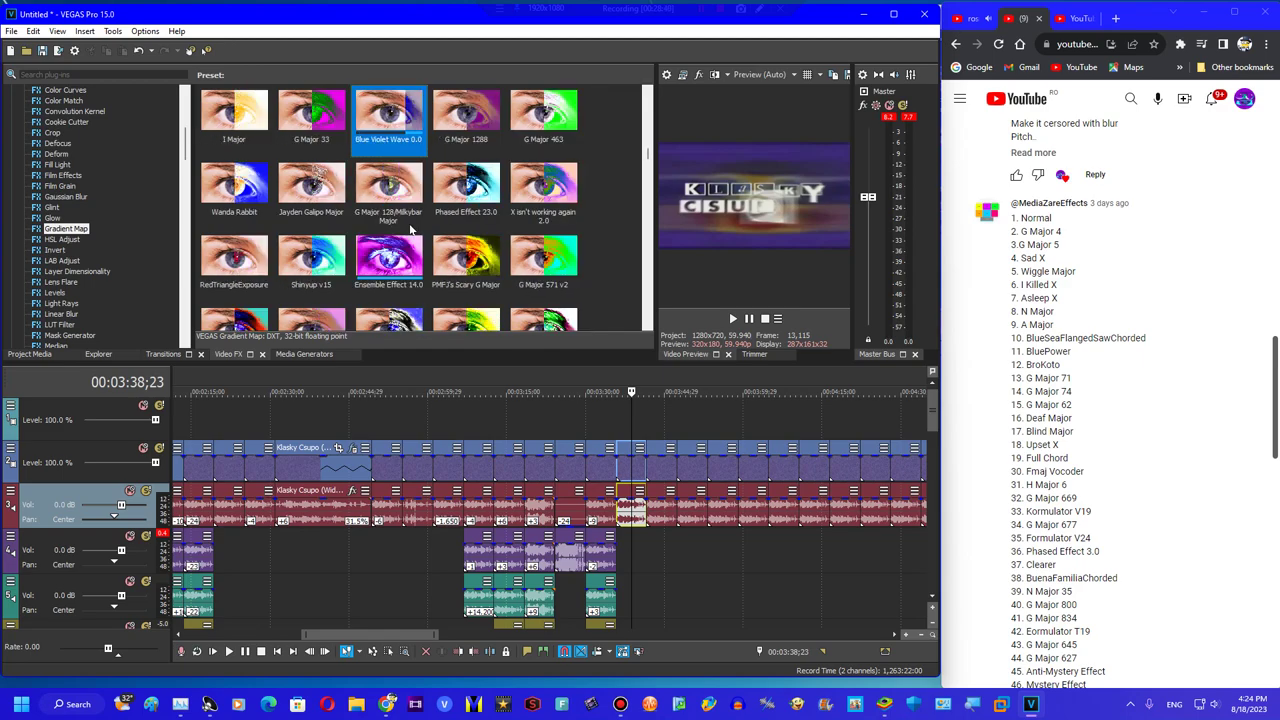
key("Down")
key("Down")
key("Down")
key("Down")
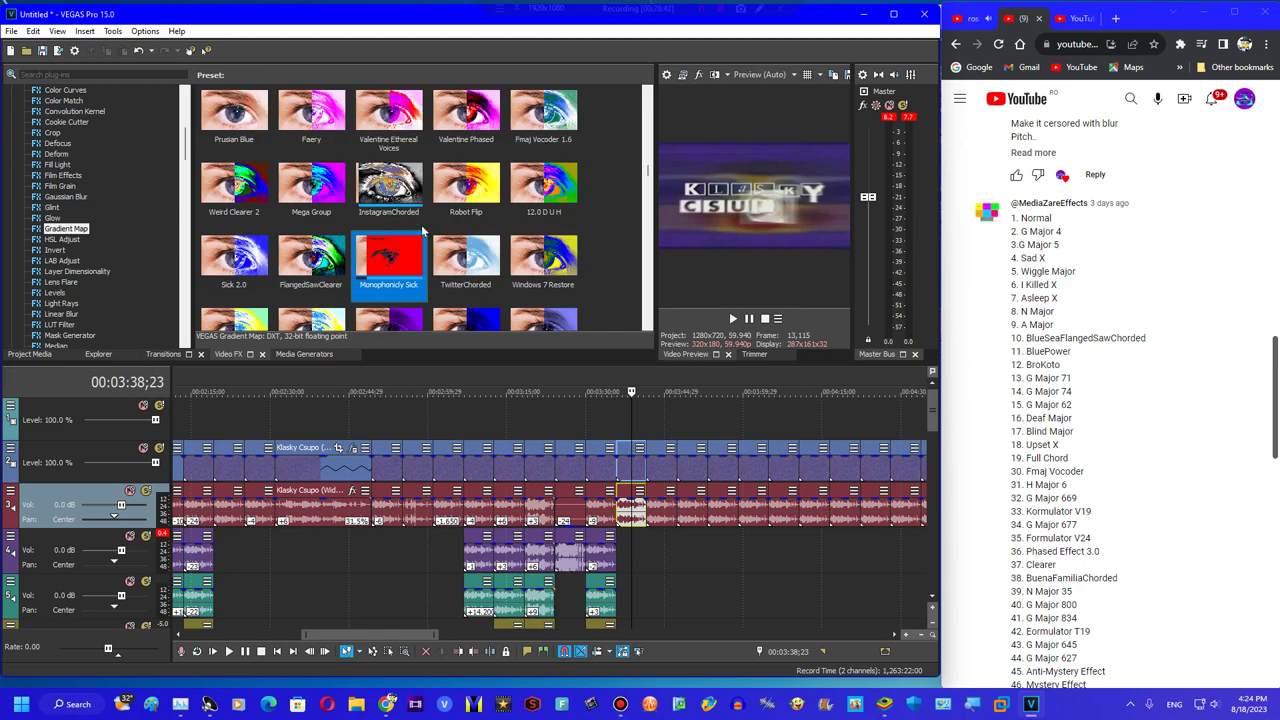
key("Up")
key("Up")
key("Up")
key("Up")
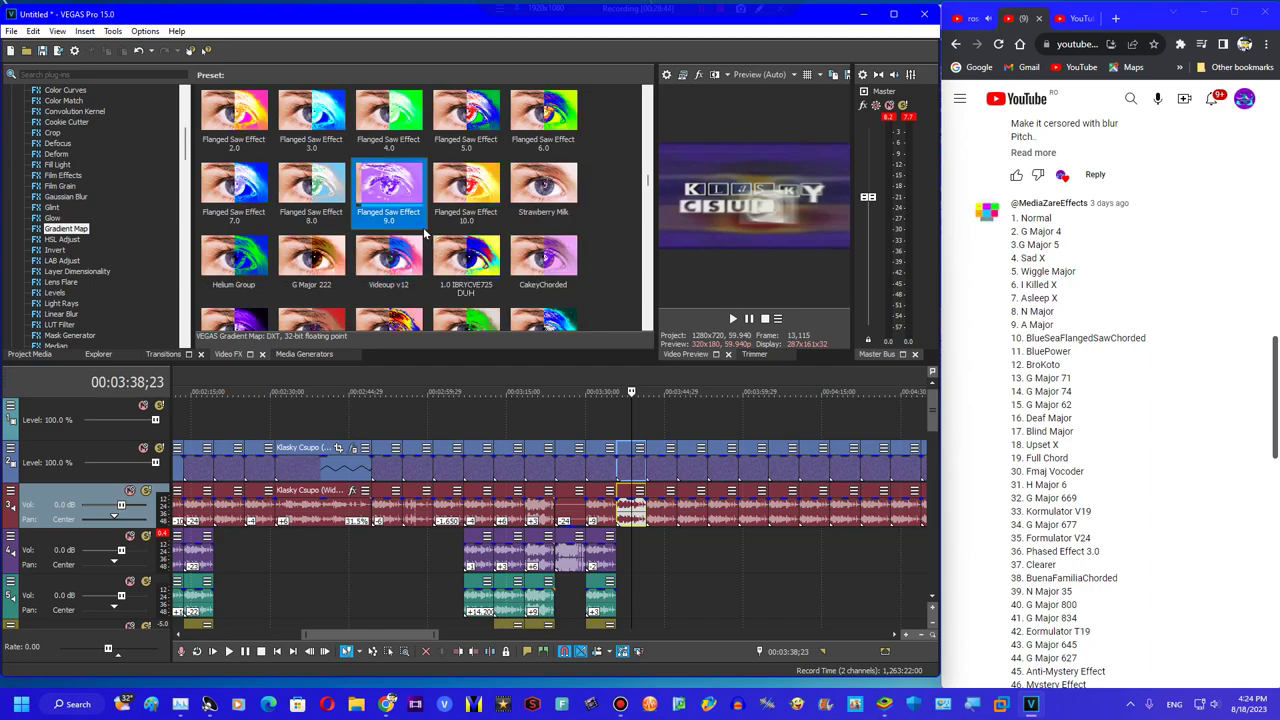
key("Down")
key("Down")
key("Down")
key("Down")
key("Down")
key("Down")
key("Down")
key("Down")
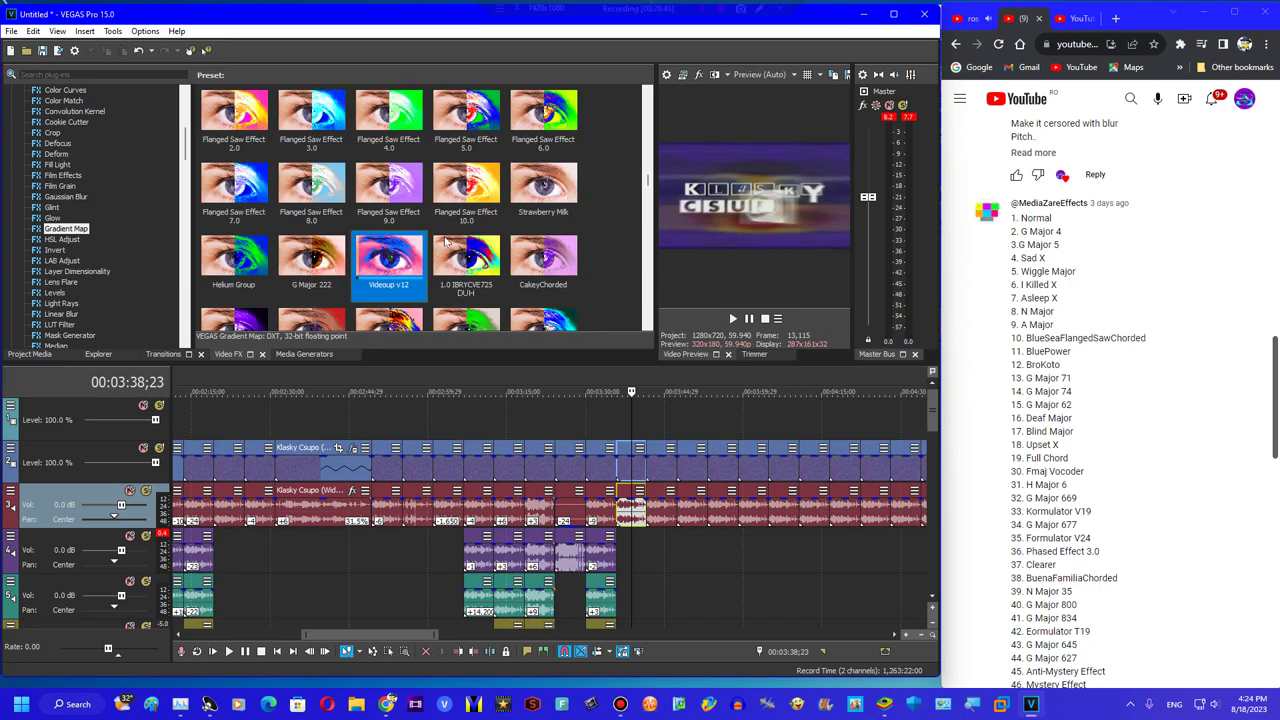
Apply Gradient Map to the clip at 3:38 and set its preset to Phased Effect 3.0
left_click_drag(446, 213, 503, 287)
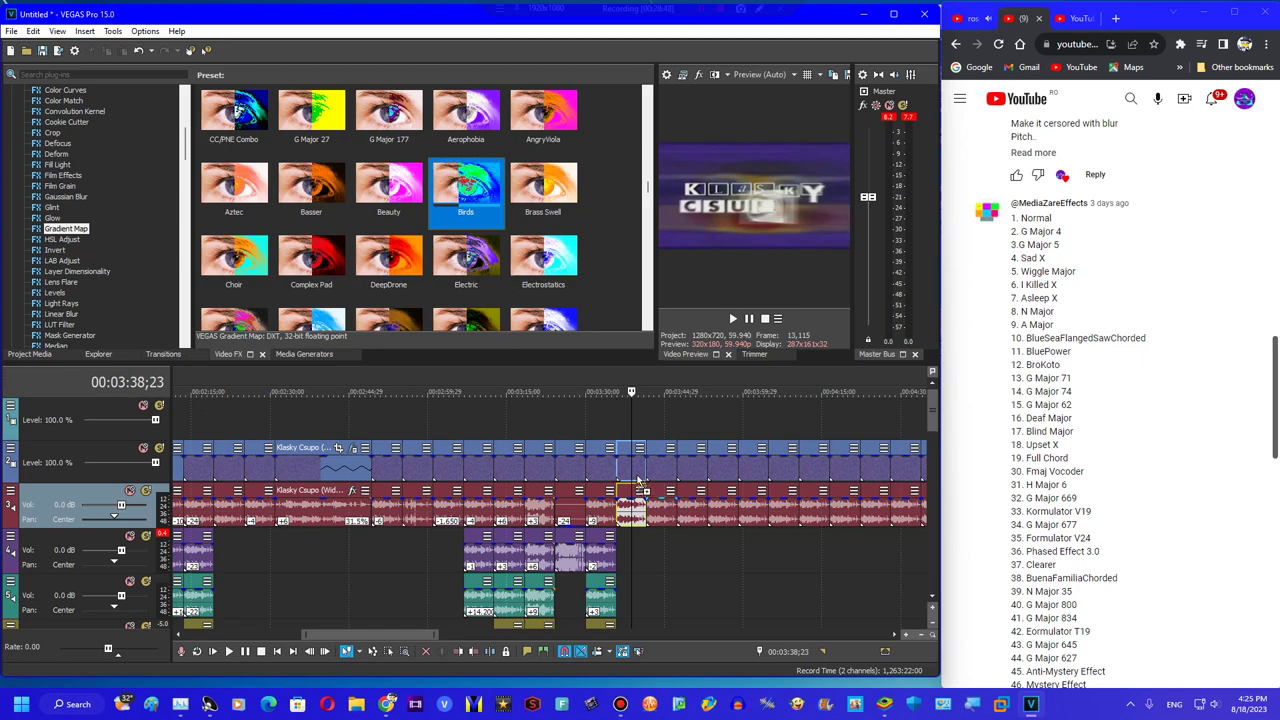
key("Return")
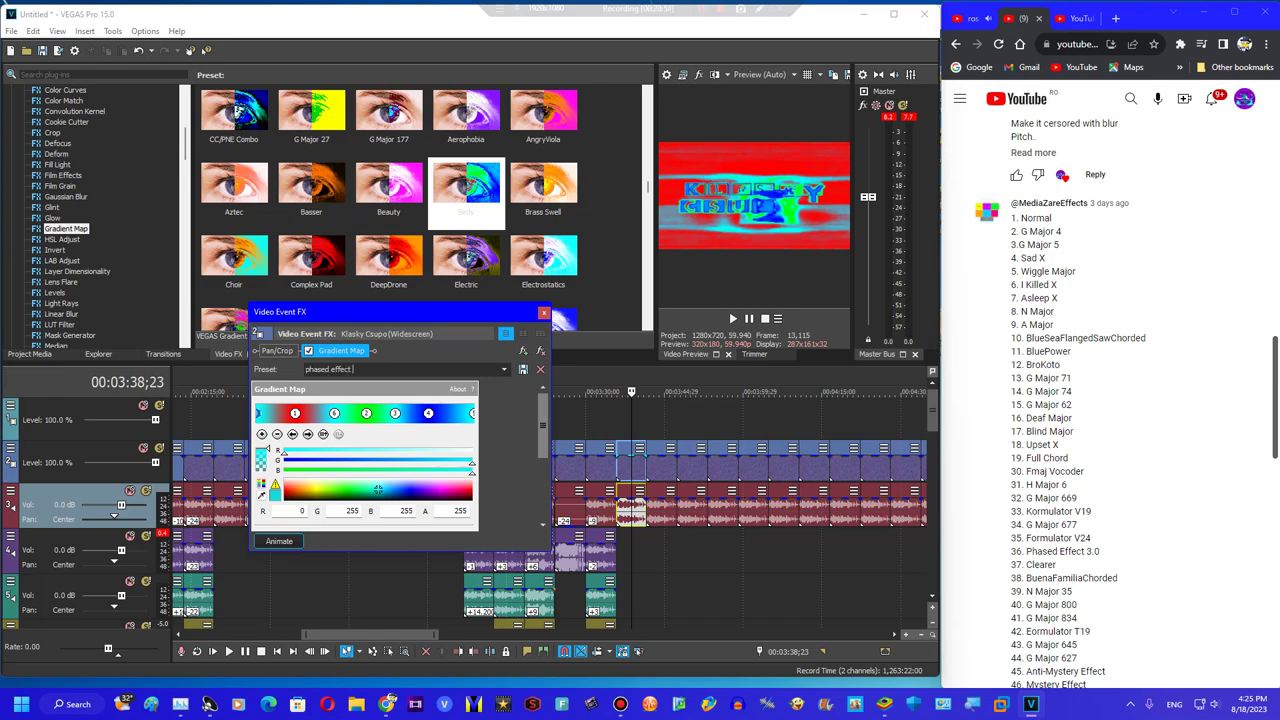
key("Down")
key("Down")
key("Up")
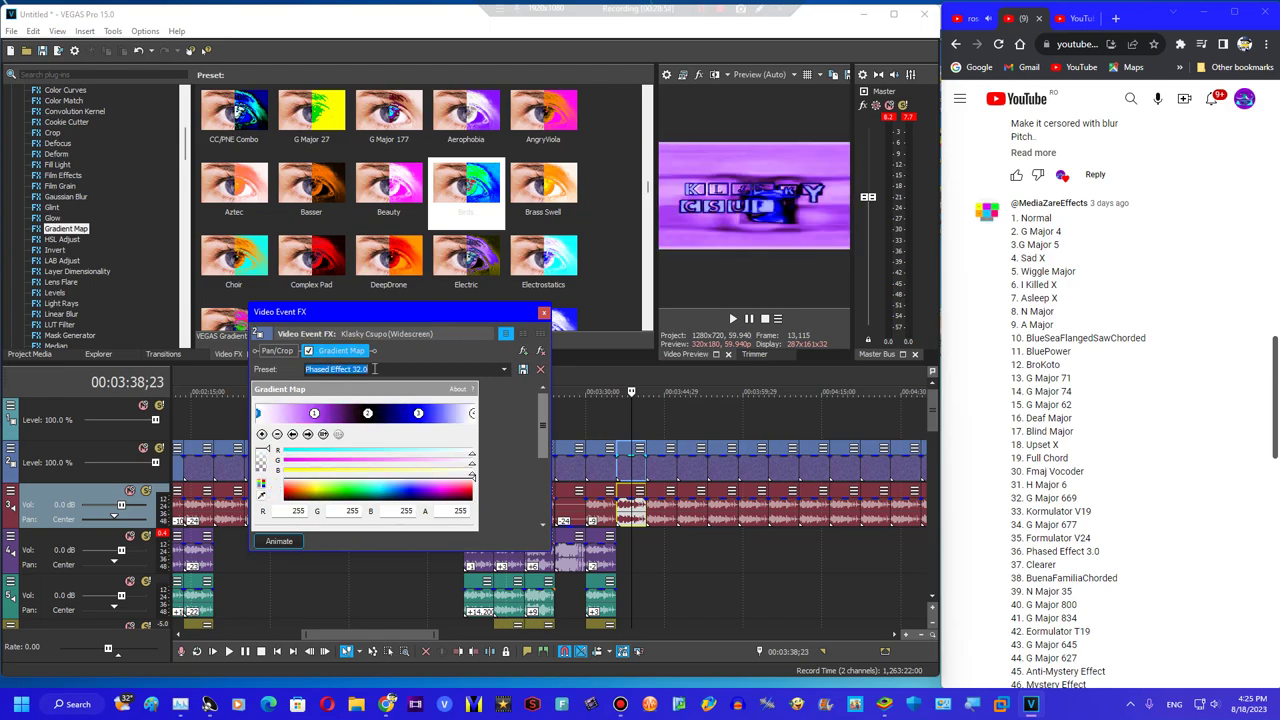
left_click(504, 369)
left_click(504, 372)
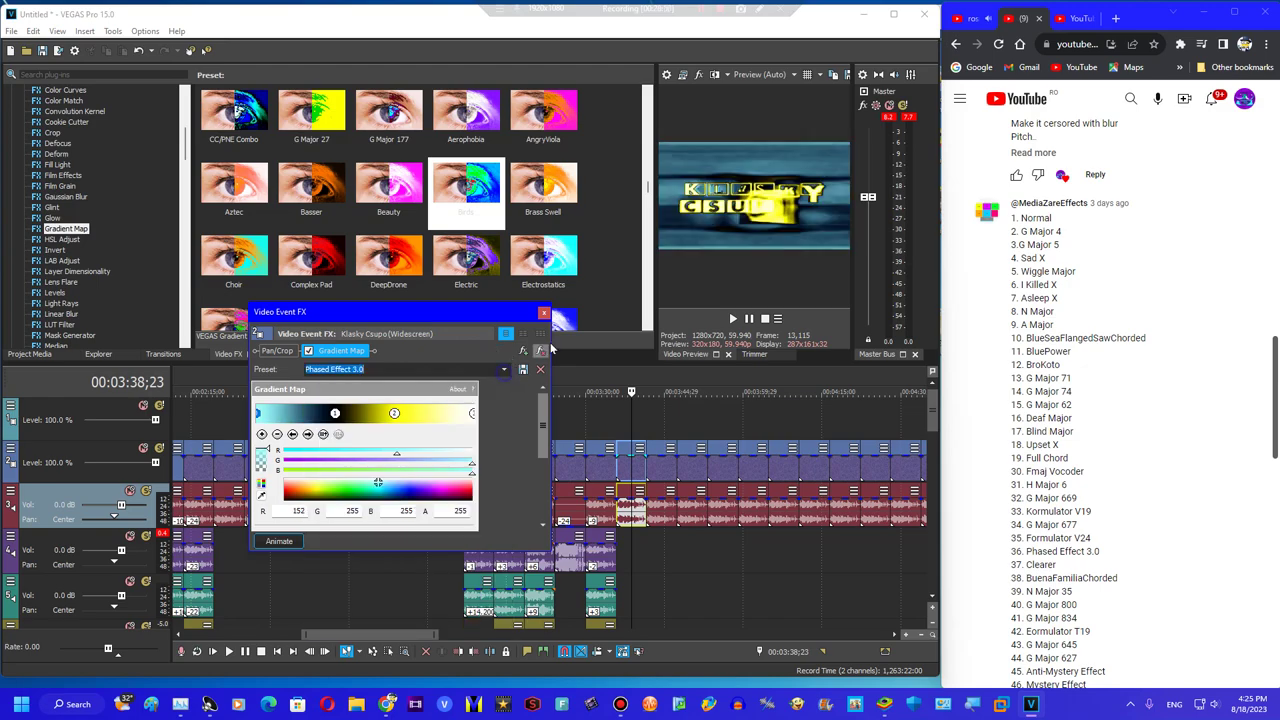
left_click(543, 314)
Start applying a non-real-time event effect to the same clip's audio on track 3
left_click(628, 512)
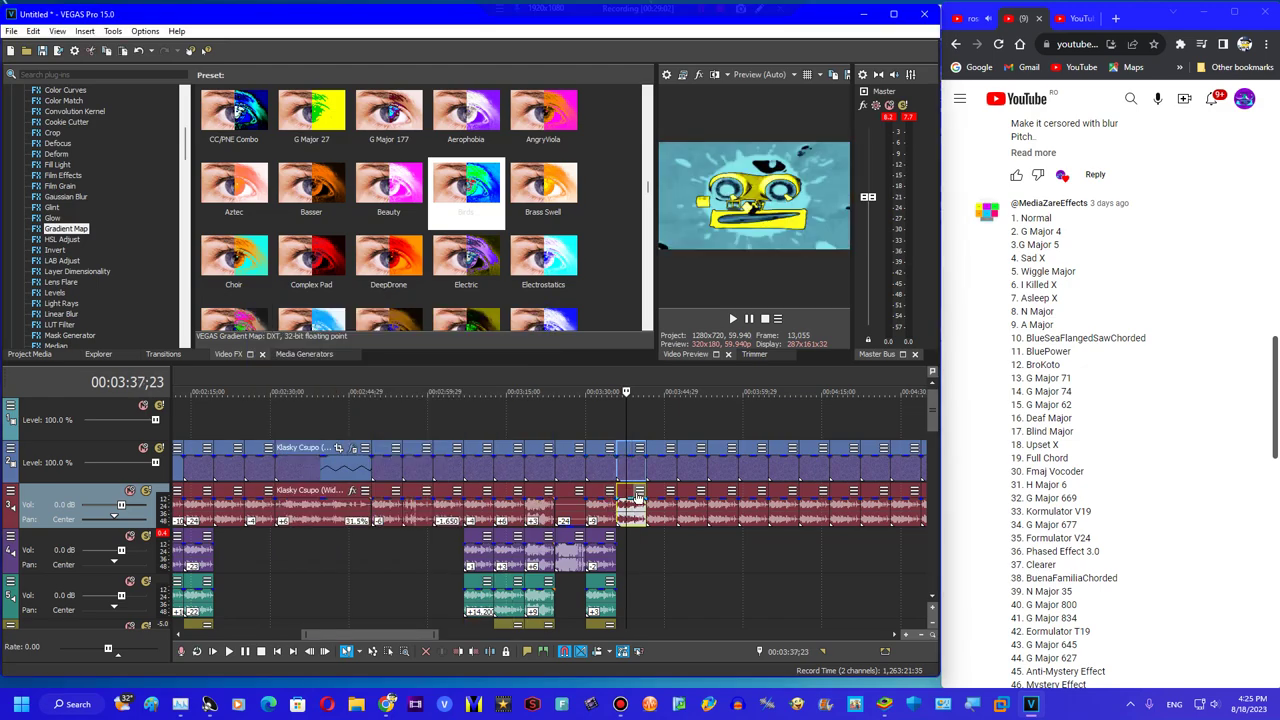
right_click(636, 511)
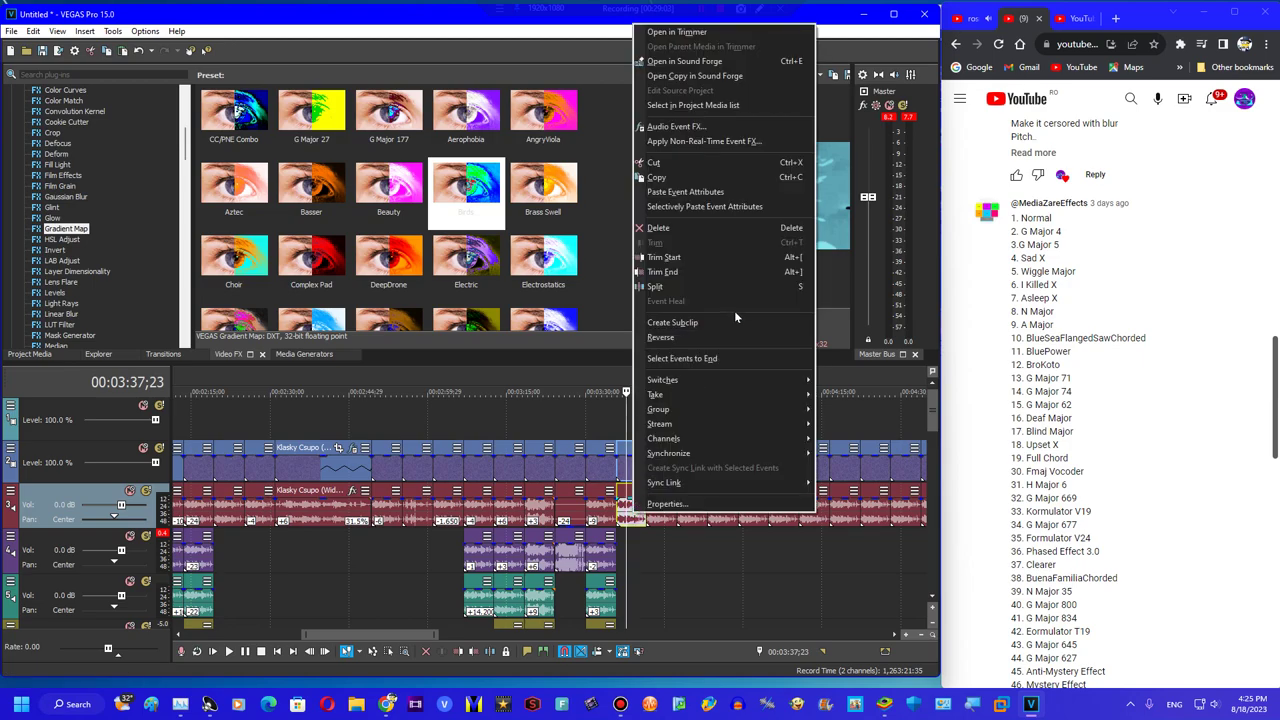
left_click(737, 145)
Search YouTube for "phased effect 3.0" and open the video How to make Phased Effect 3.0
left_click(1068, 20)
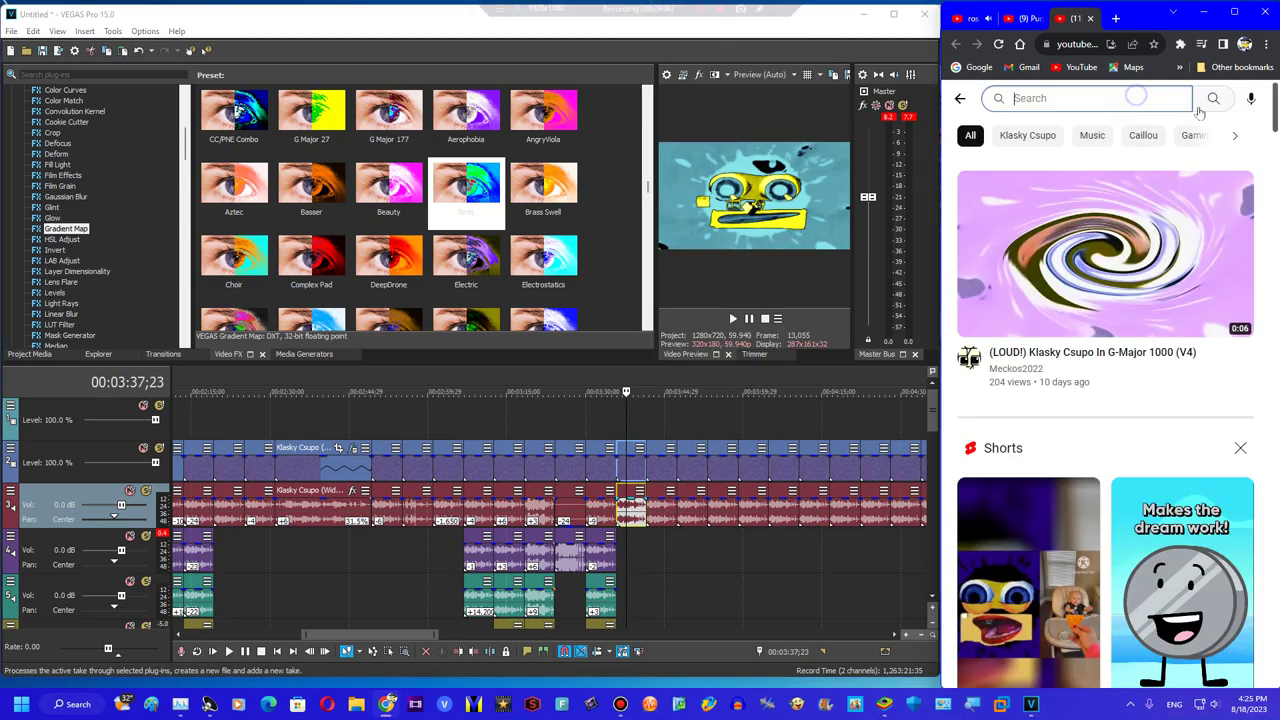
type("phased effect 3.0")
key("Return")
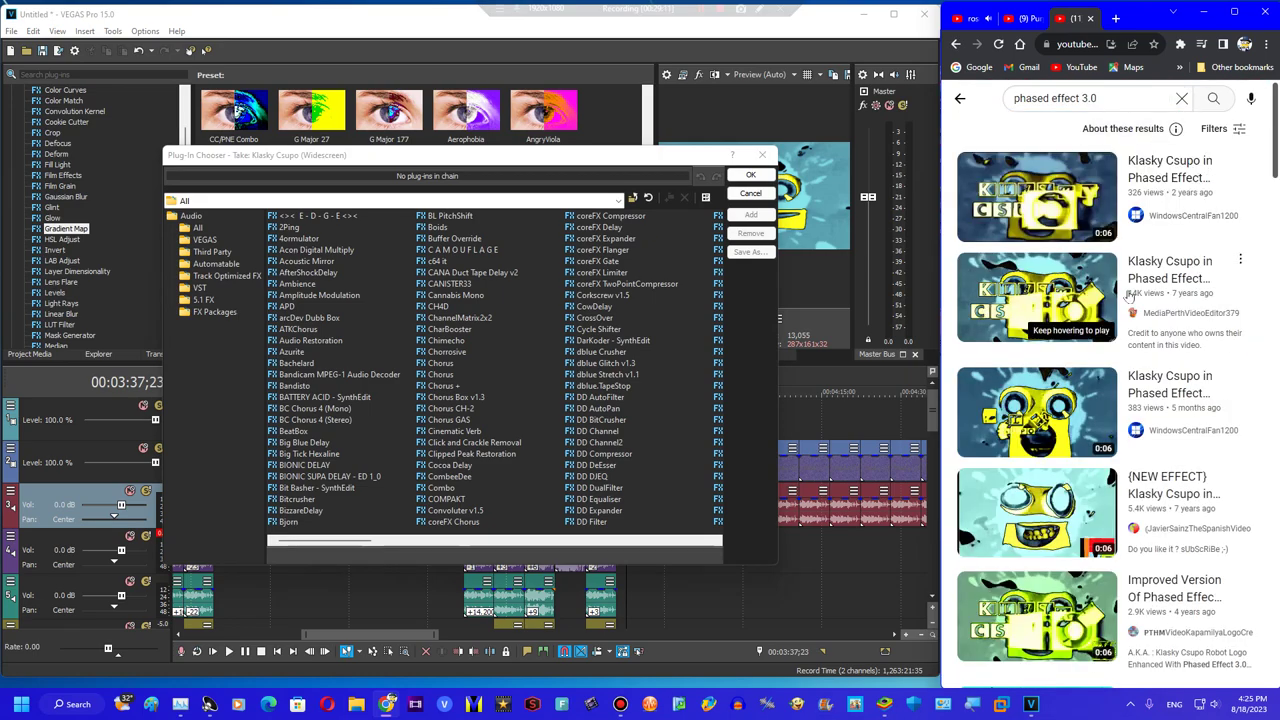
scroll(1078, 312, "down", 10)
left_click(1076, 412)
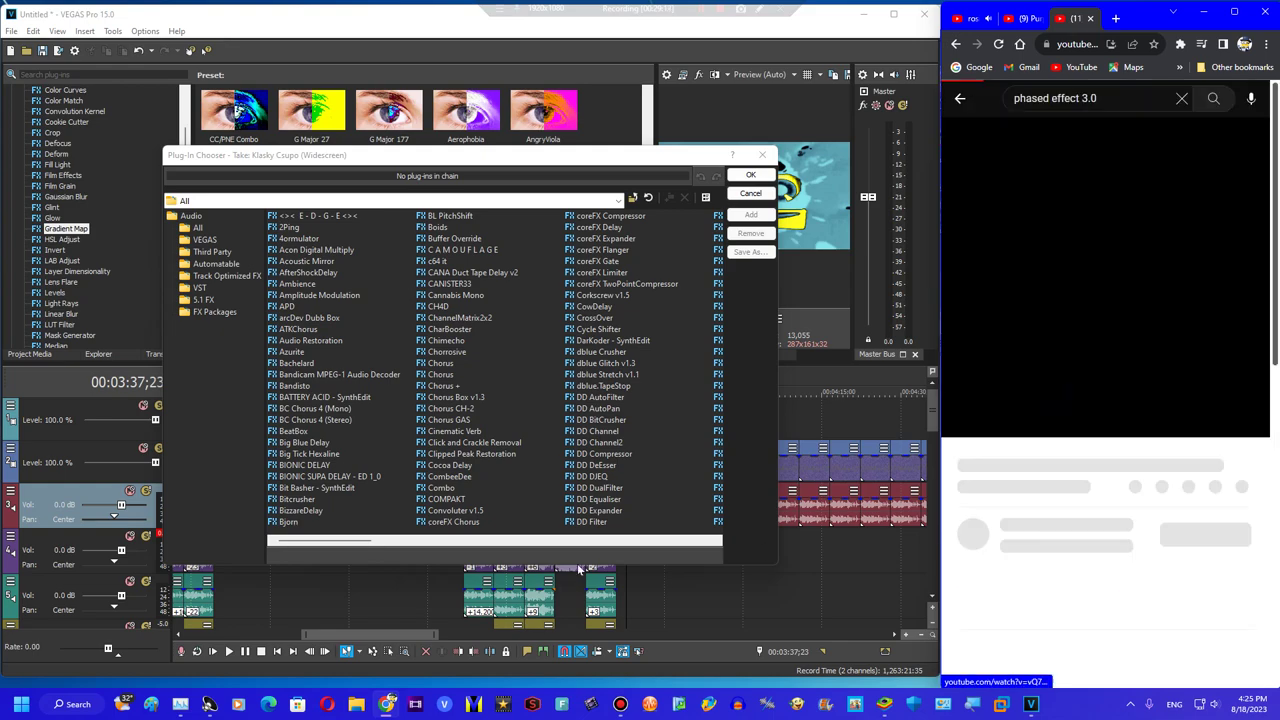
Add the IL Vocodex (demo) plug-in to the clip's audio chain and pause the tutorial video on its vocoder settings
left_click(622, 543)
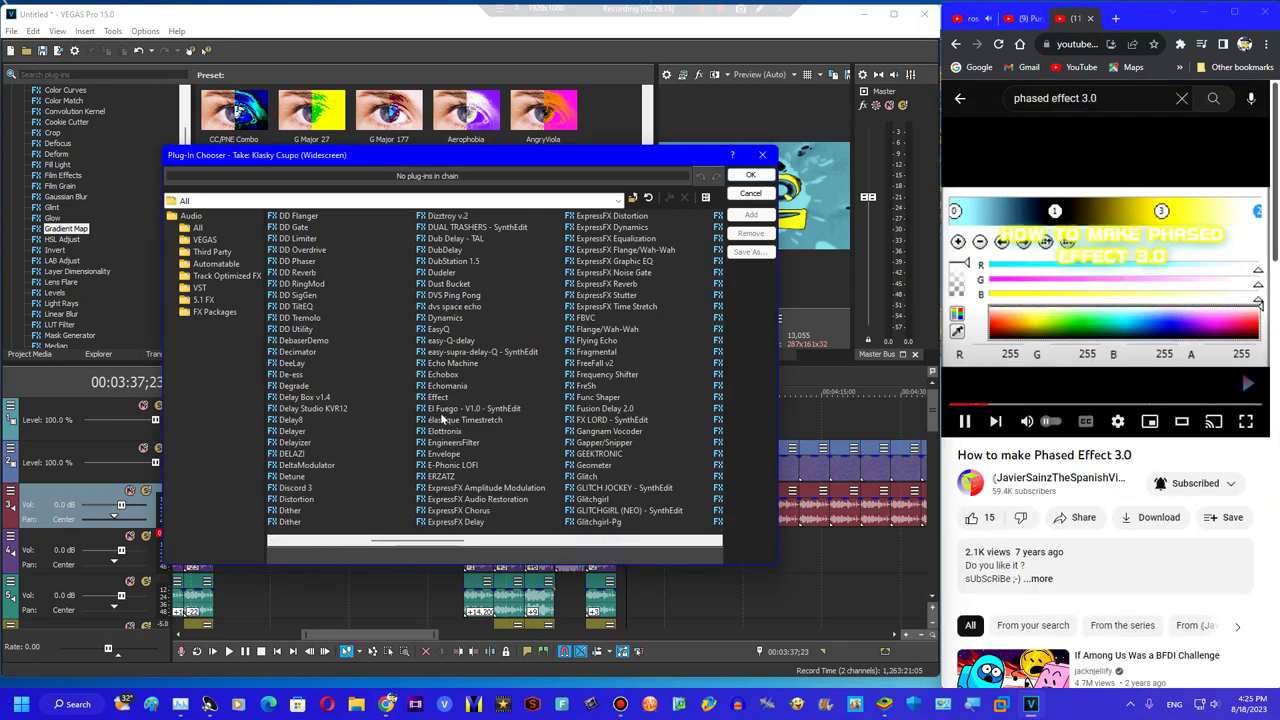
left_click(618, 543)
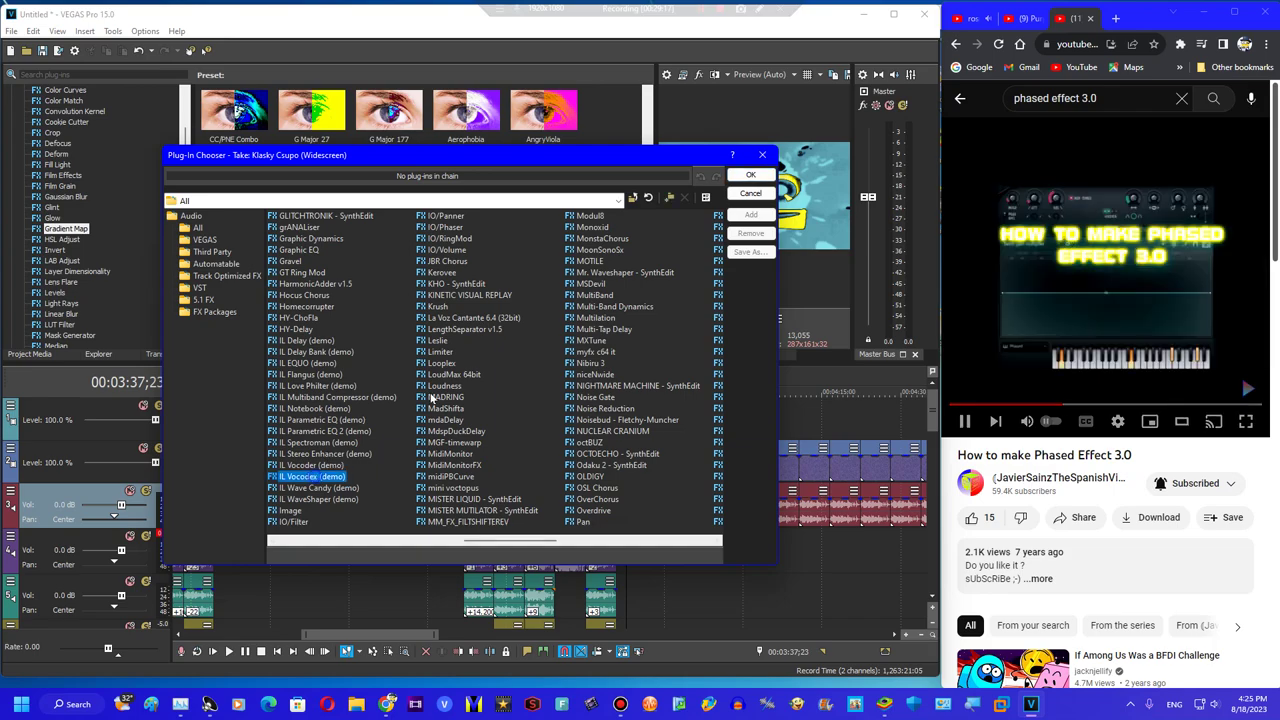
left_click(744, 173)
left_click(1130, 136)
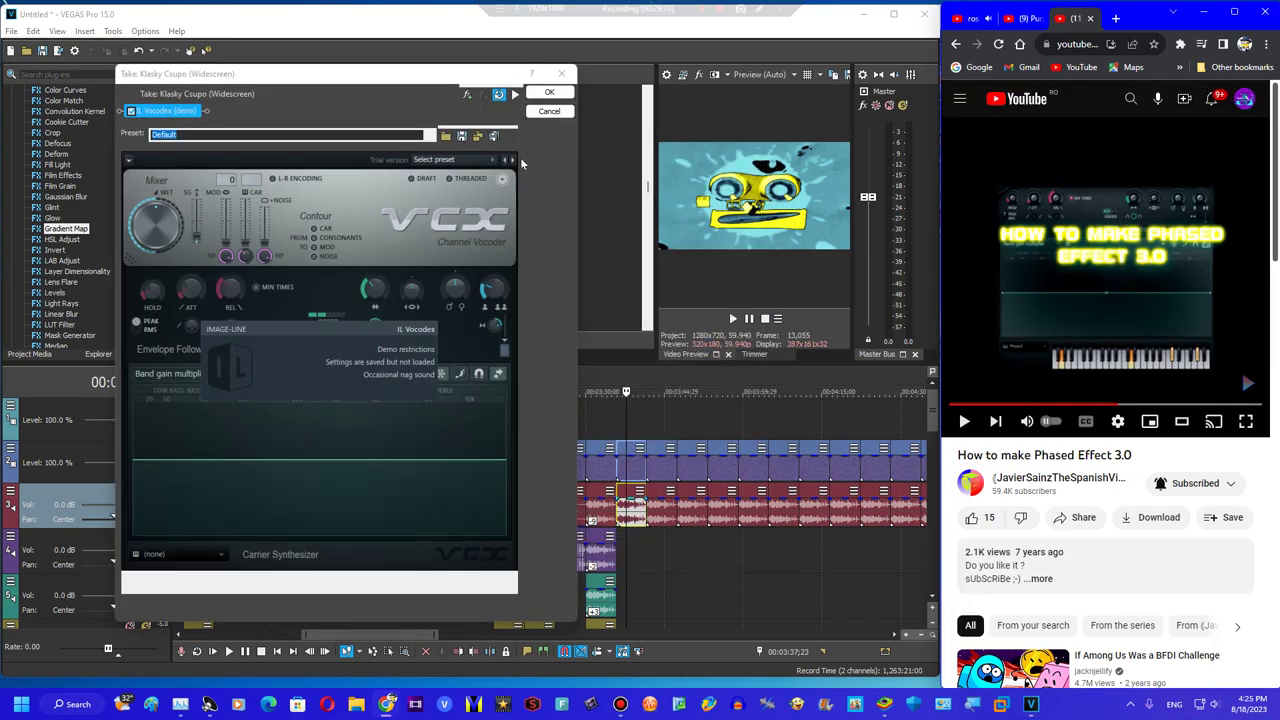
Load the Chord preset in Vocodex, choose the Phased carrier and set the chord notes on the keyboard as in the tutorial
left_click(433, 159)
left_click(460, 276)
left_click(200, 557)
left_click(334, 571)
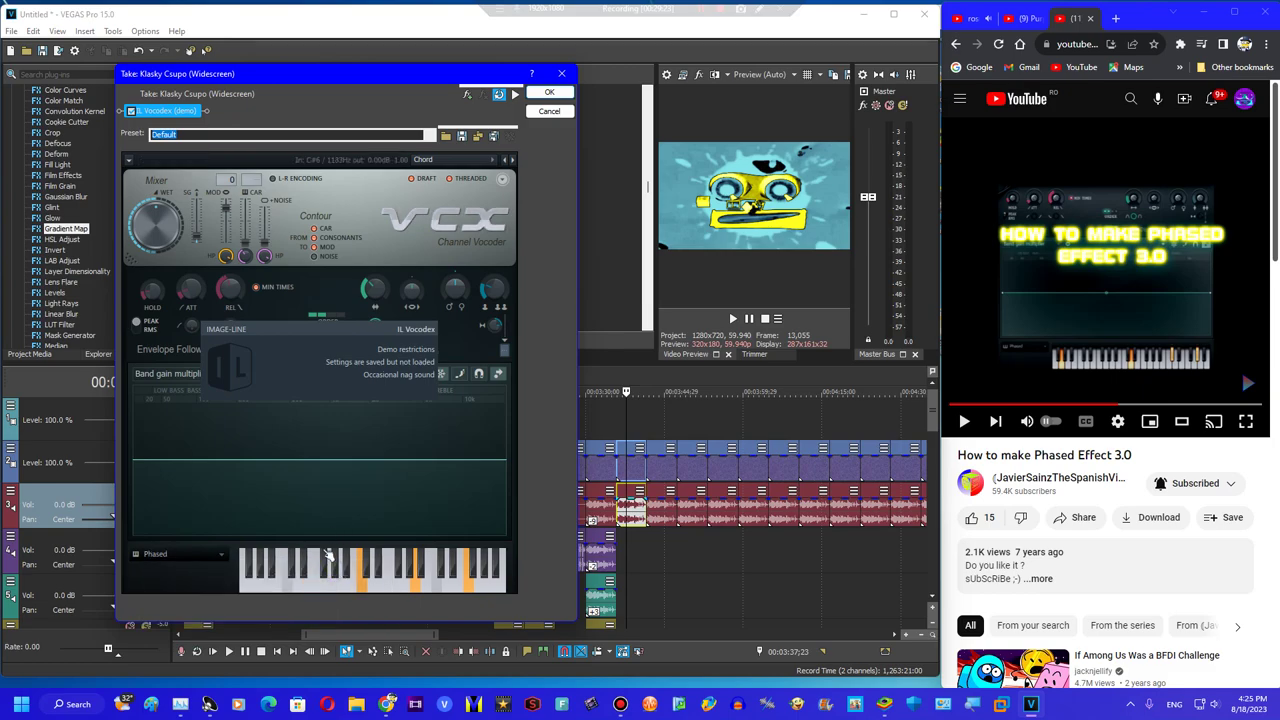
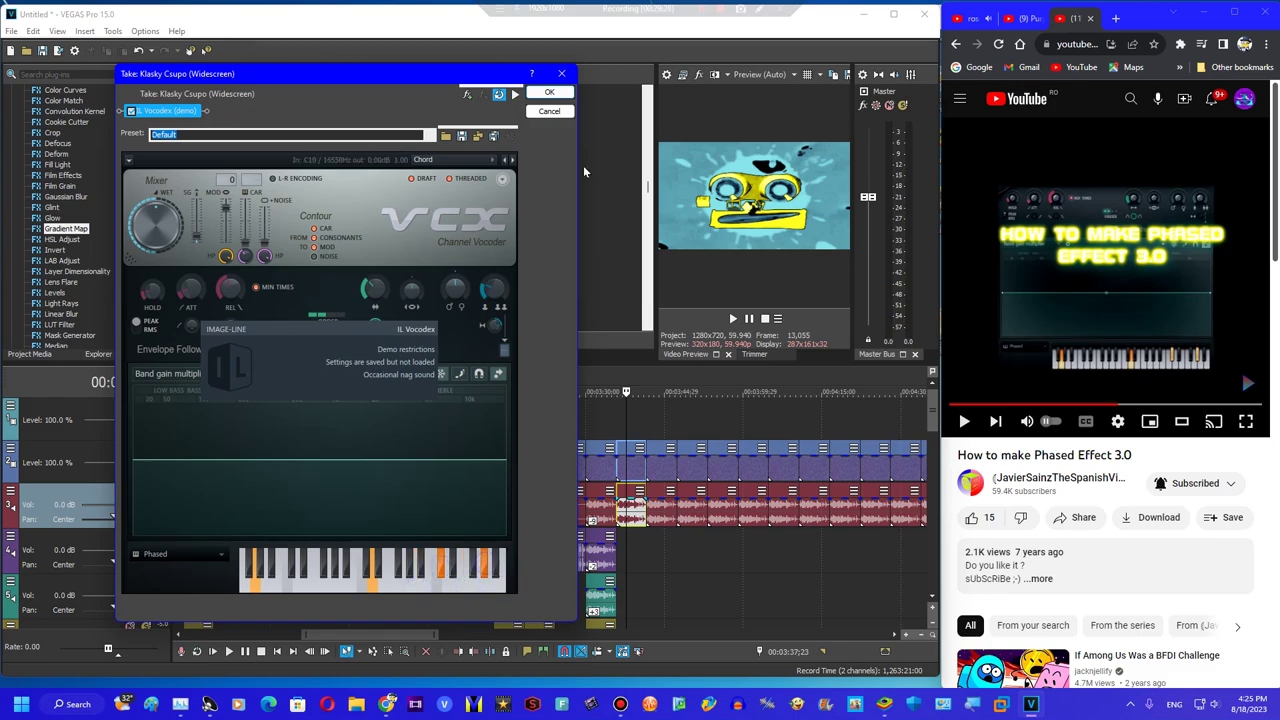
Preview the vocoded audio, accept the effect and render it as Wave (Microsoft) with the Default Template
left_click(513, 93)
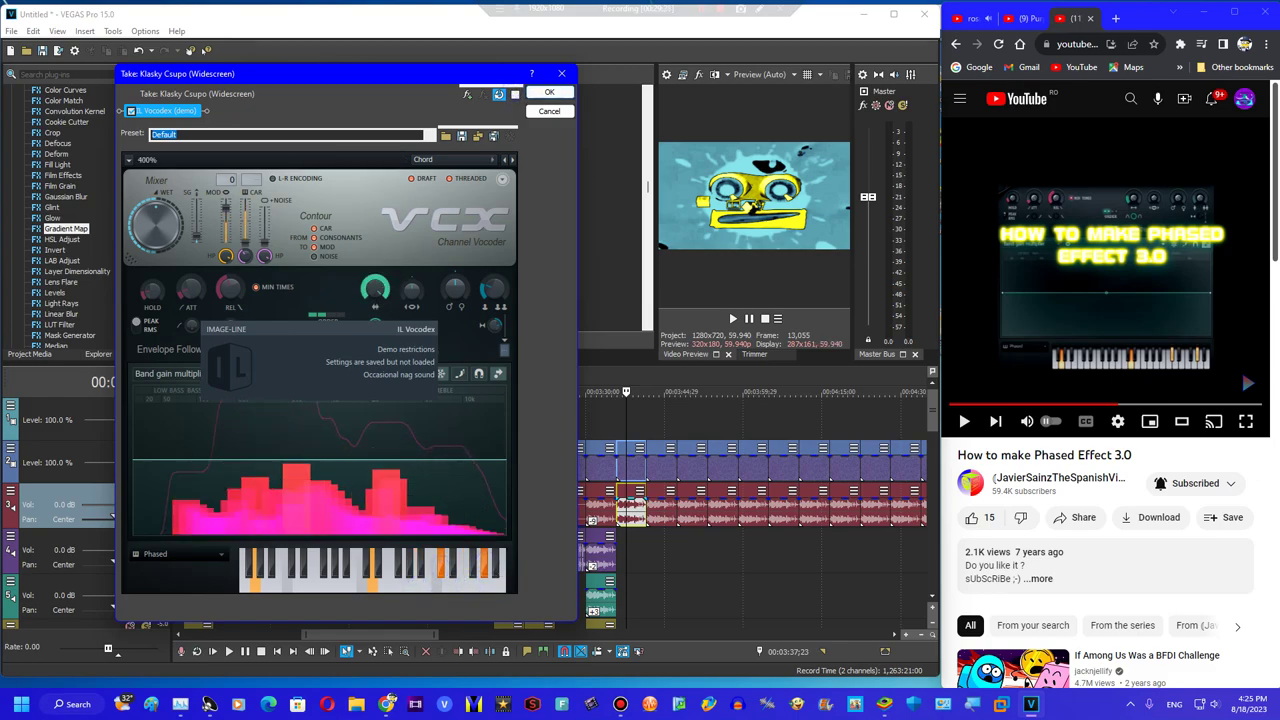
left_click(514, 94)
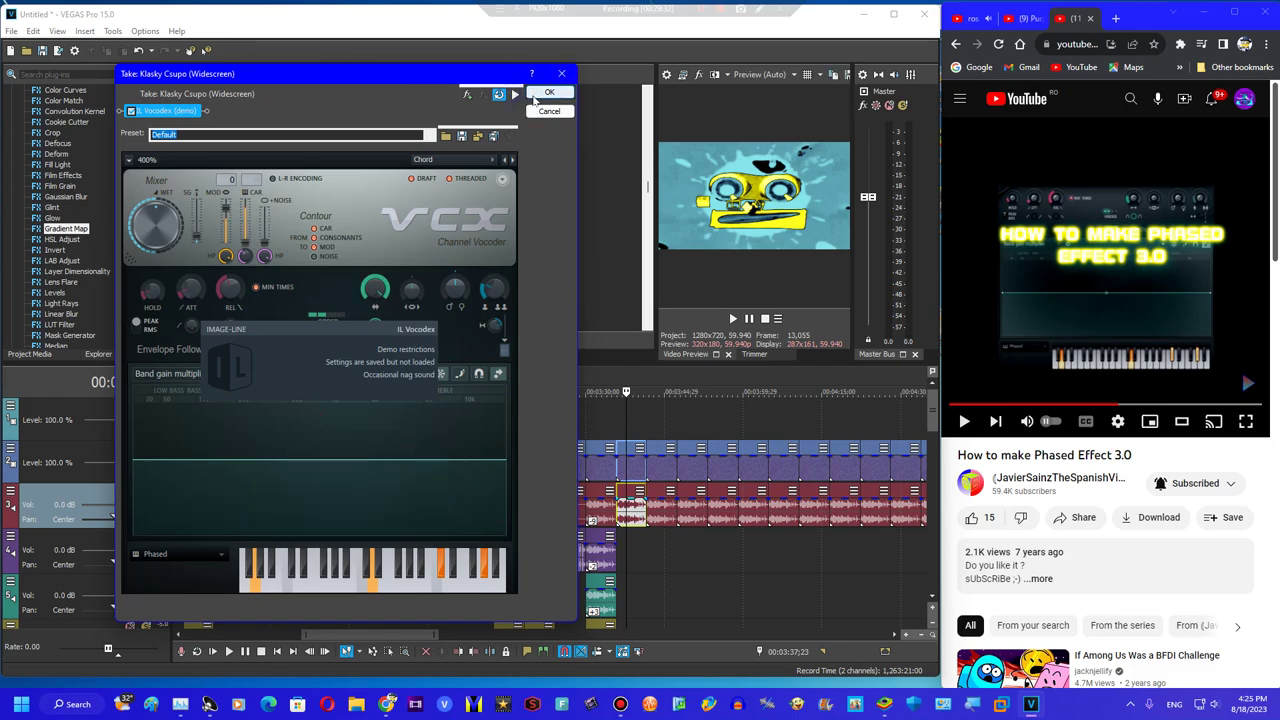
left_click(540, 94)
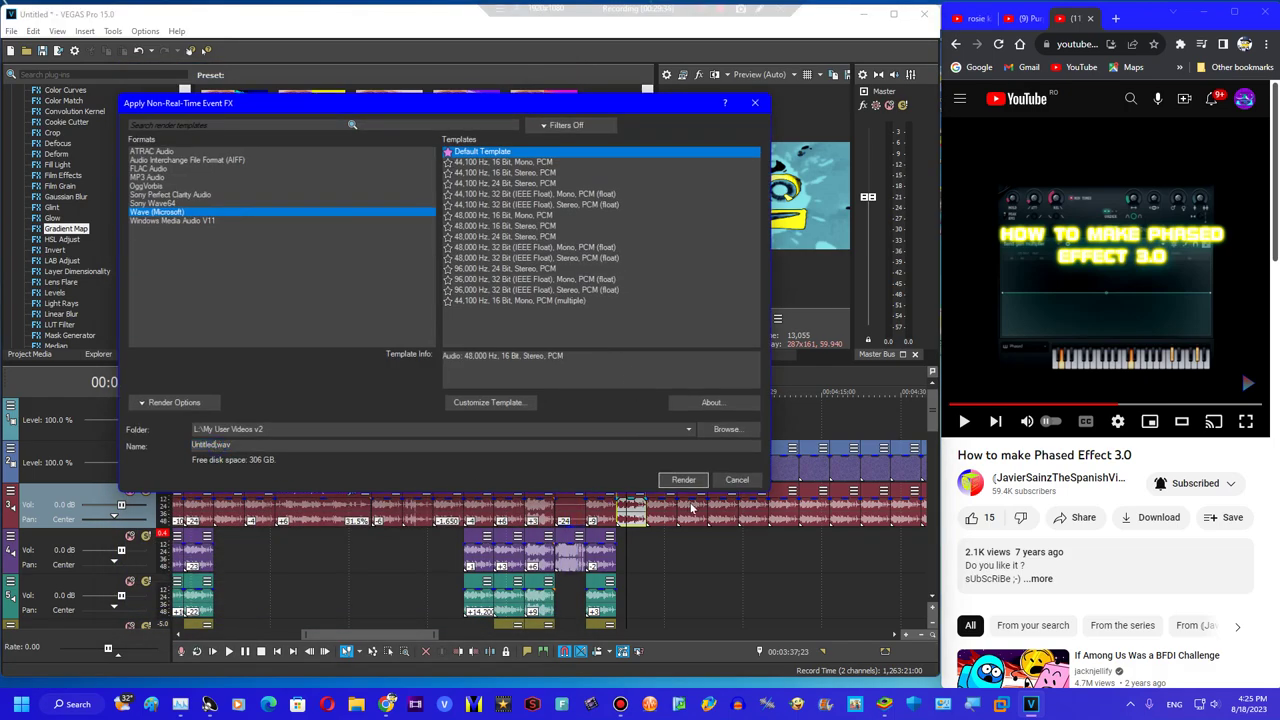
left_click(667, 485)
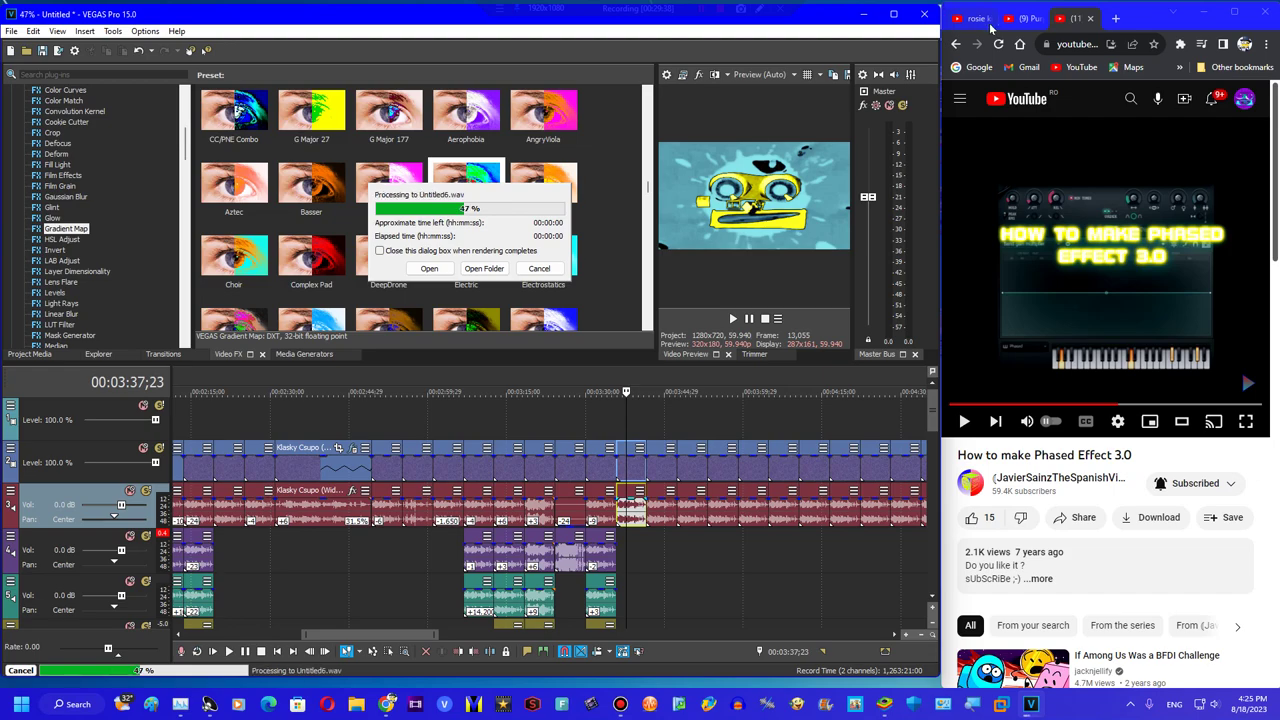
Switch to the other YouTube video tab and open the Bgold bricks channel page
left_click(971, 18)
left_click(971, 350)
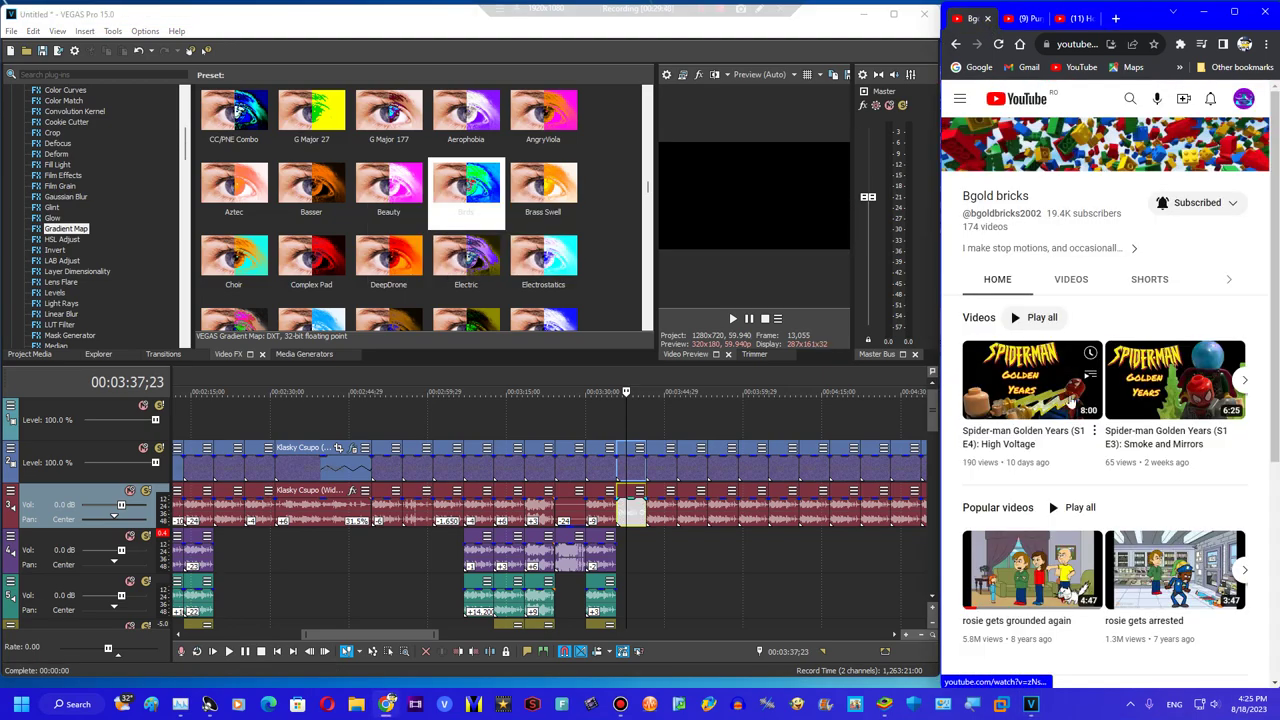
Browse the Bgold bricks channel's videos sorted by popularity and look through its created playlists
left_click(1062, 279)
left_click(1040, 316)
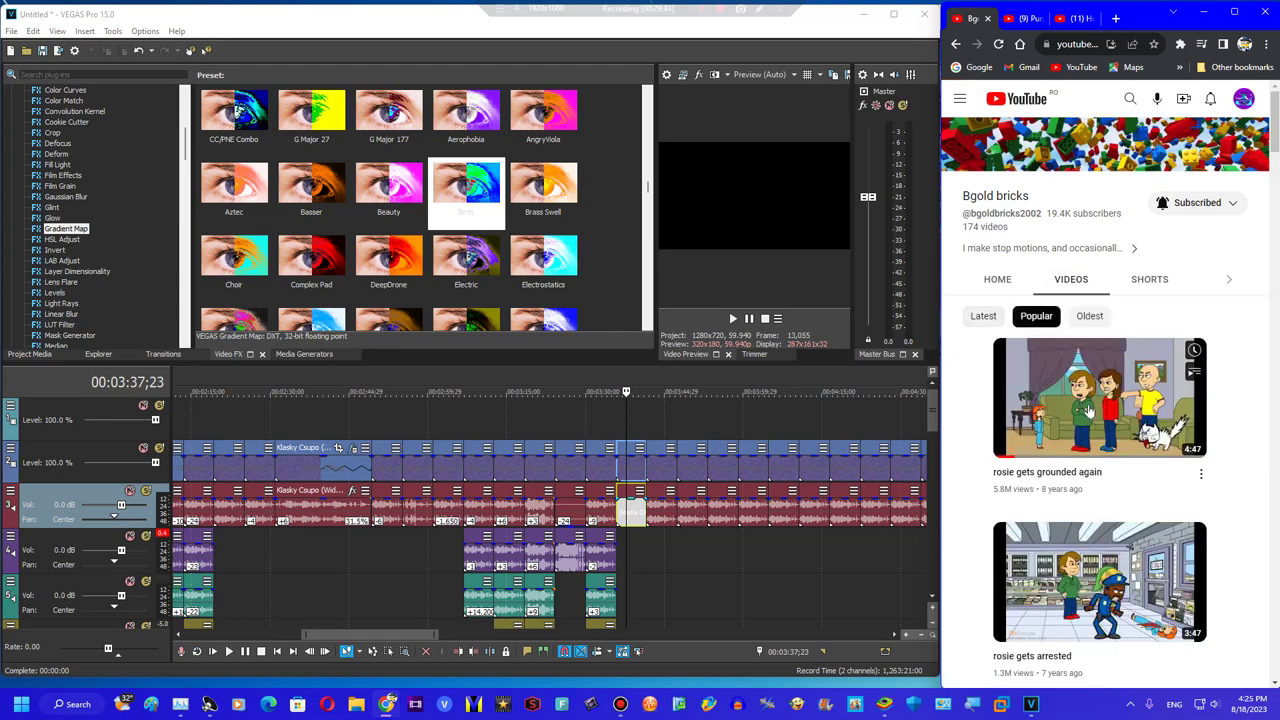
scroll(1070, 450, "down", 2)
scroll(1065, 450, "down", 3)
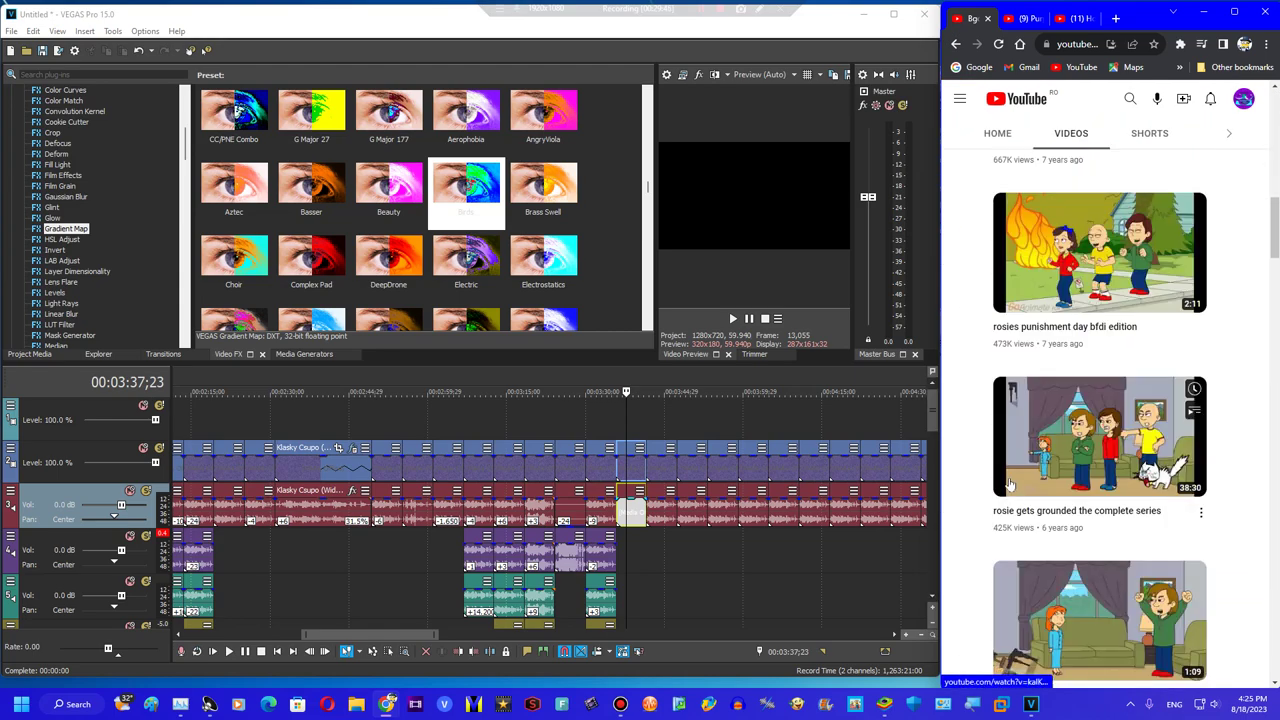
scroll(1035, 430, "down", 3)
scroll(1033, 427, "down", 5)
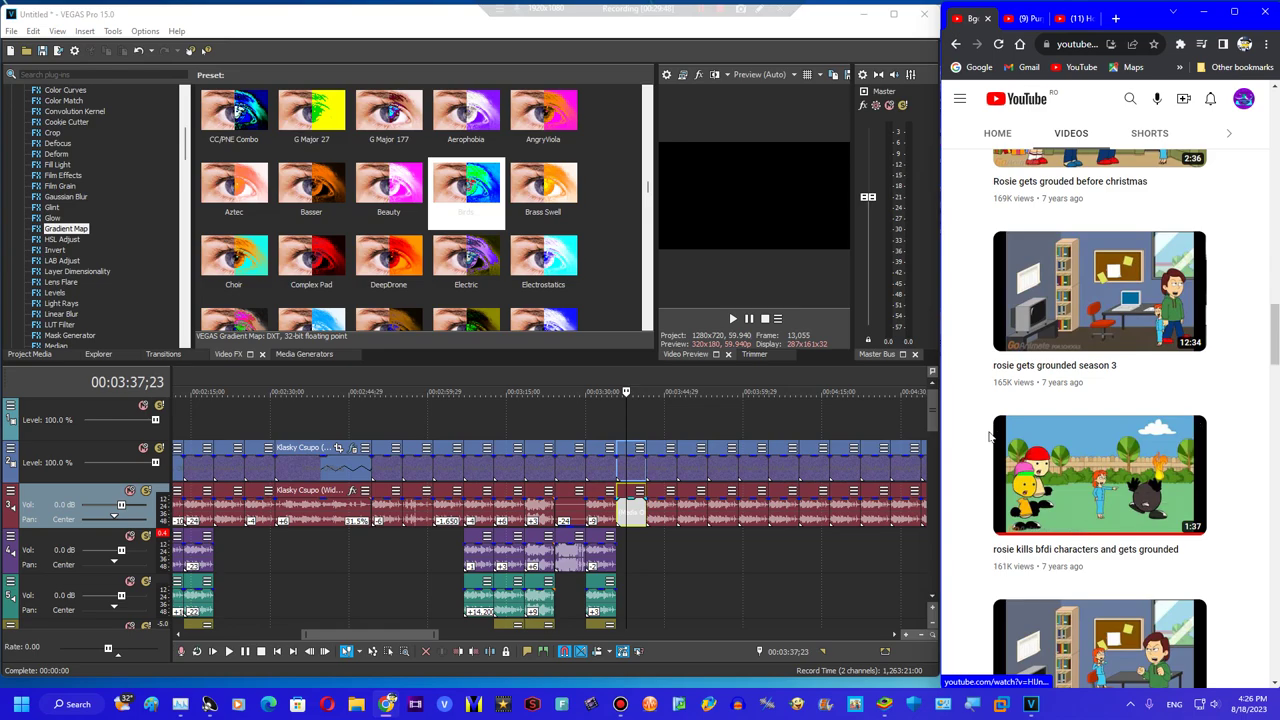
left_click(1229, 133)
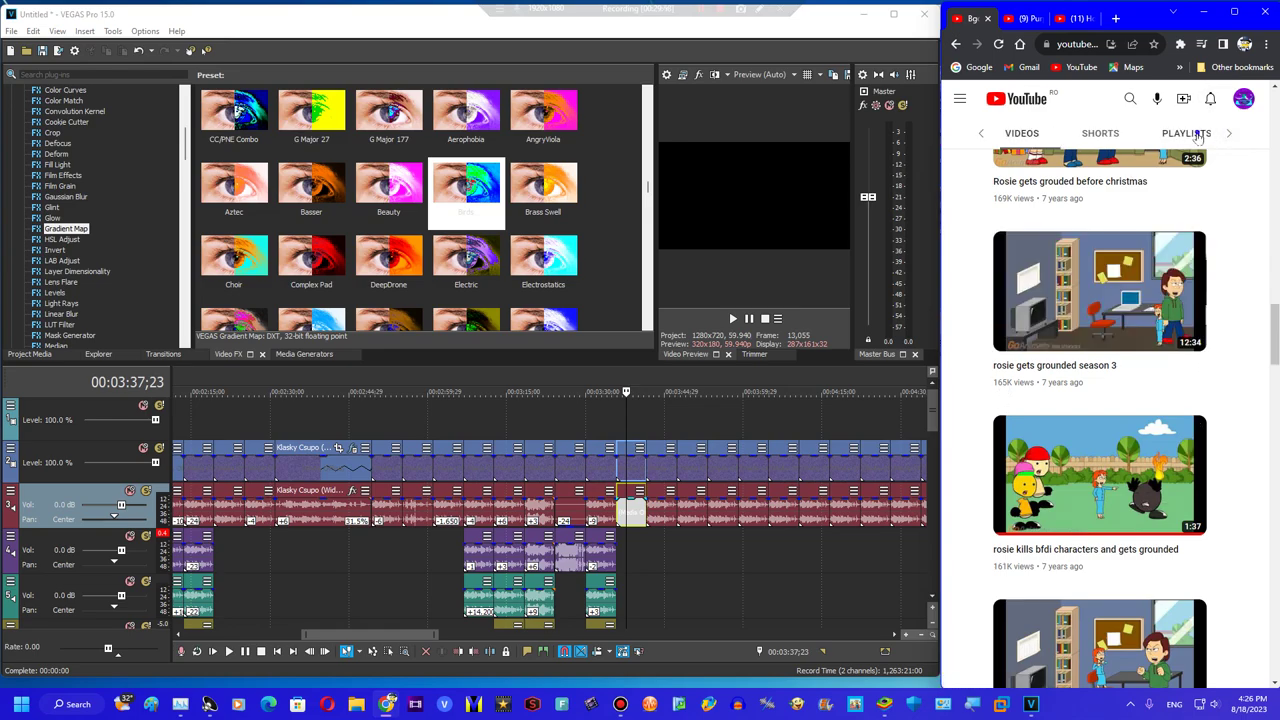
left_click(1184, 133)
scroll(1115, 470, "down", 2)
scroll(1115, 430, "up", 6)
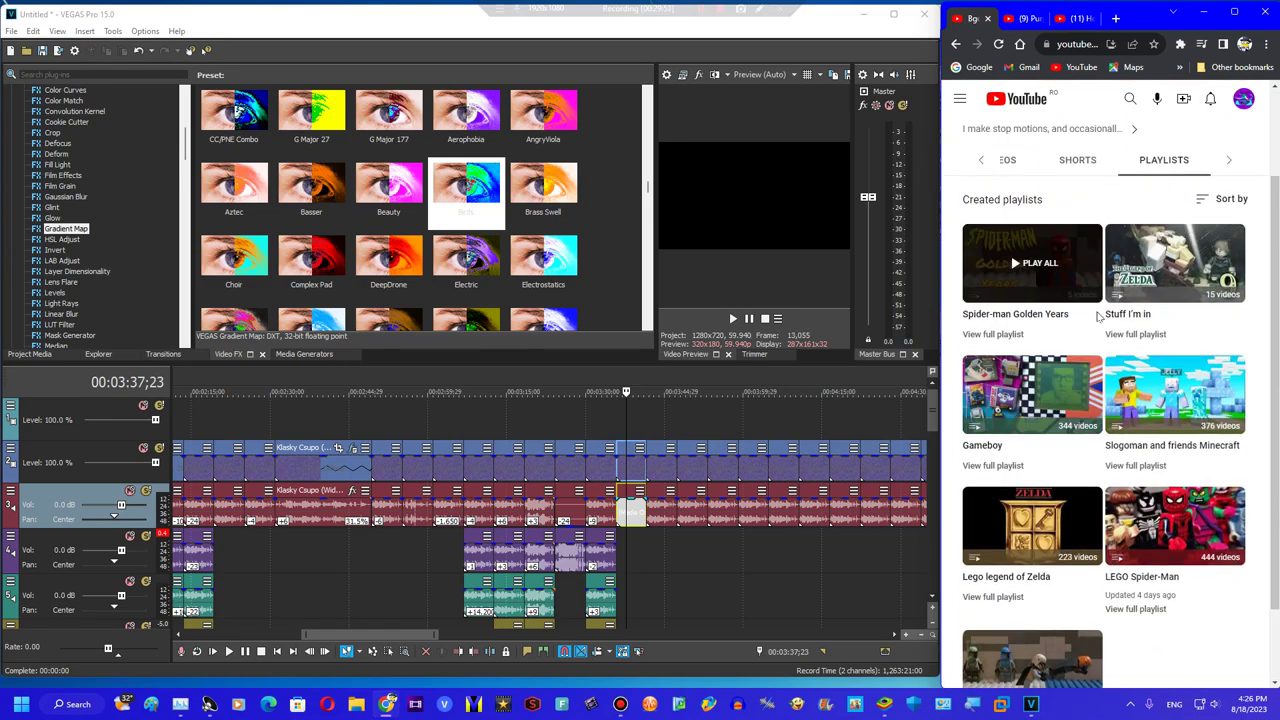
Return to the channel's most popular videos and open "Every rosie gets grounded video so far"
left_click(979, 280)
left_click(1098, 287)
scroll(1100, 400, "down", 10)
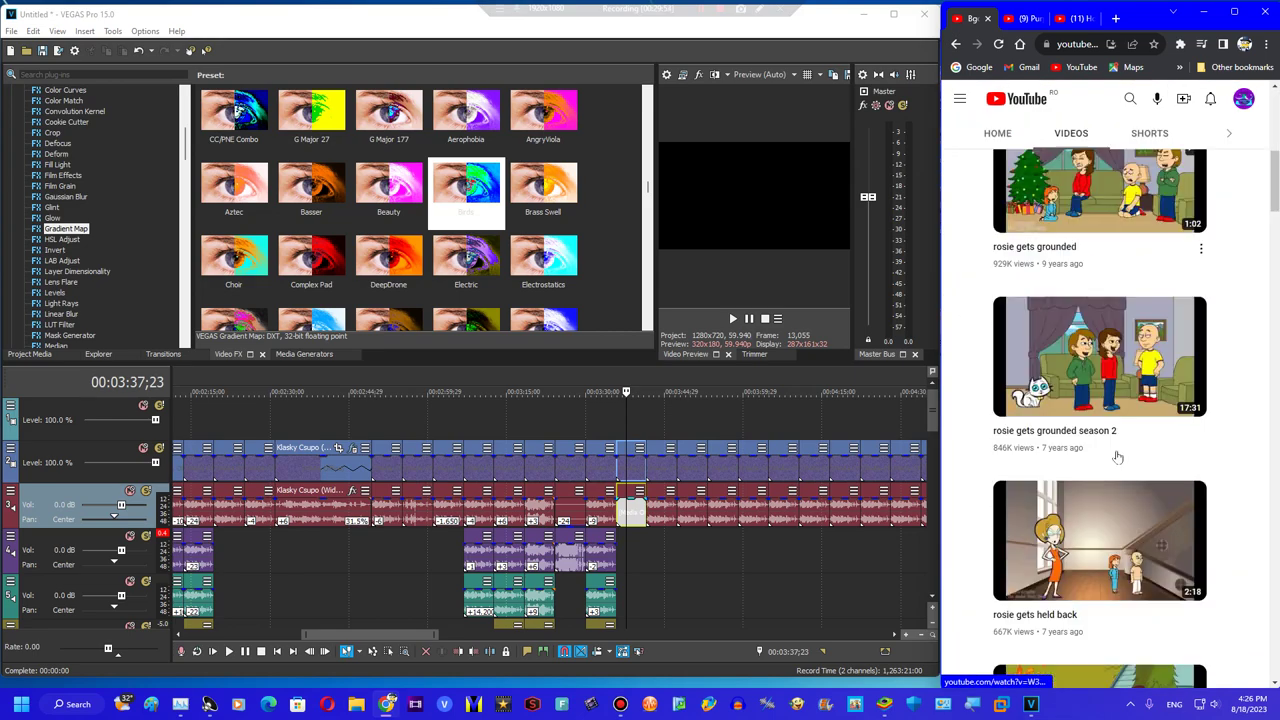
scroll(1205, 362, "up", 5)
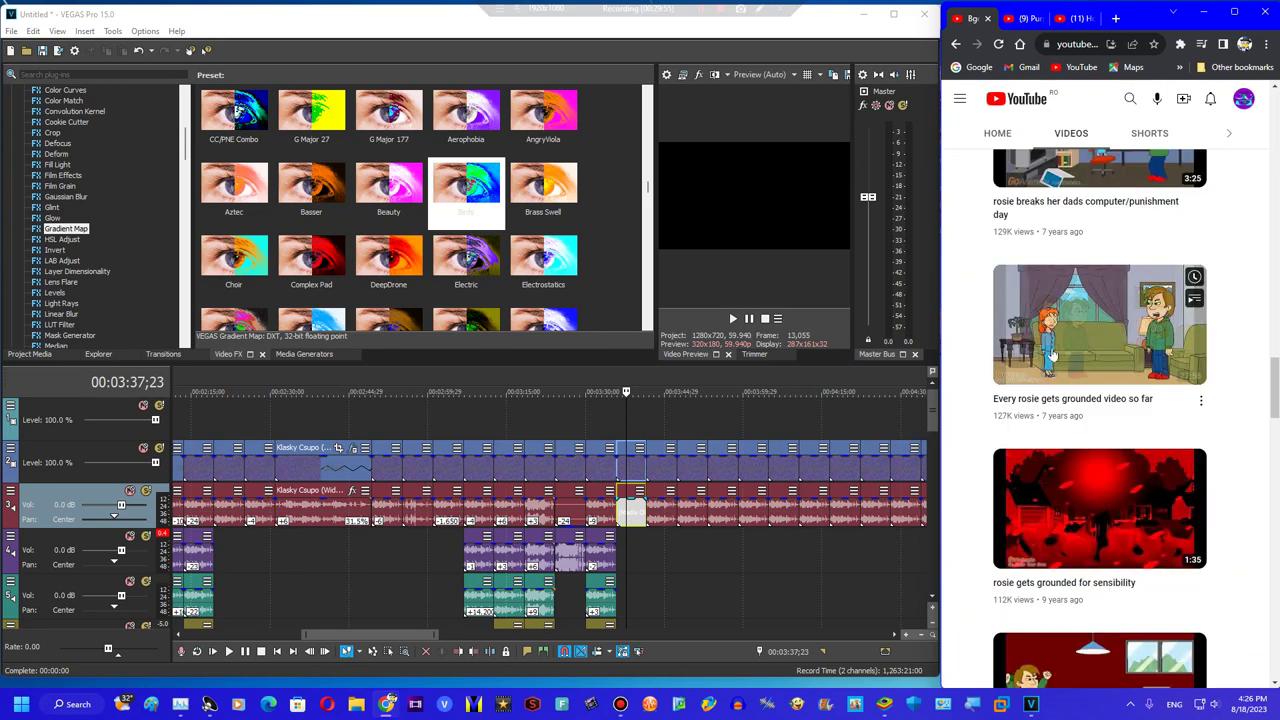
left_click(1203, 362)
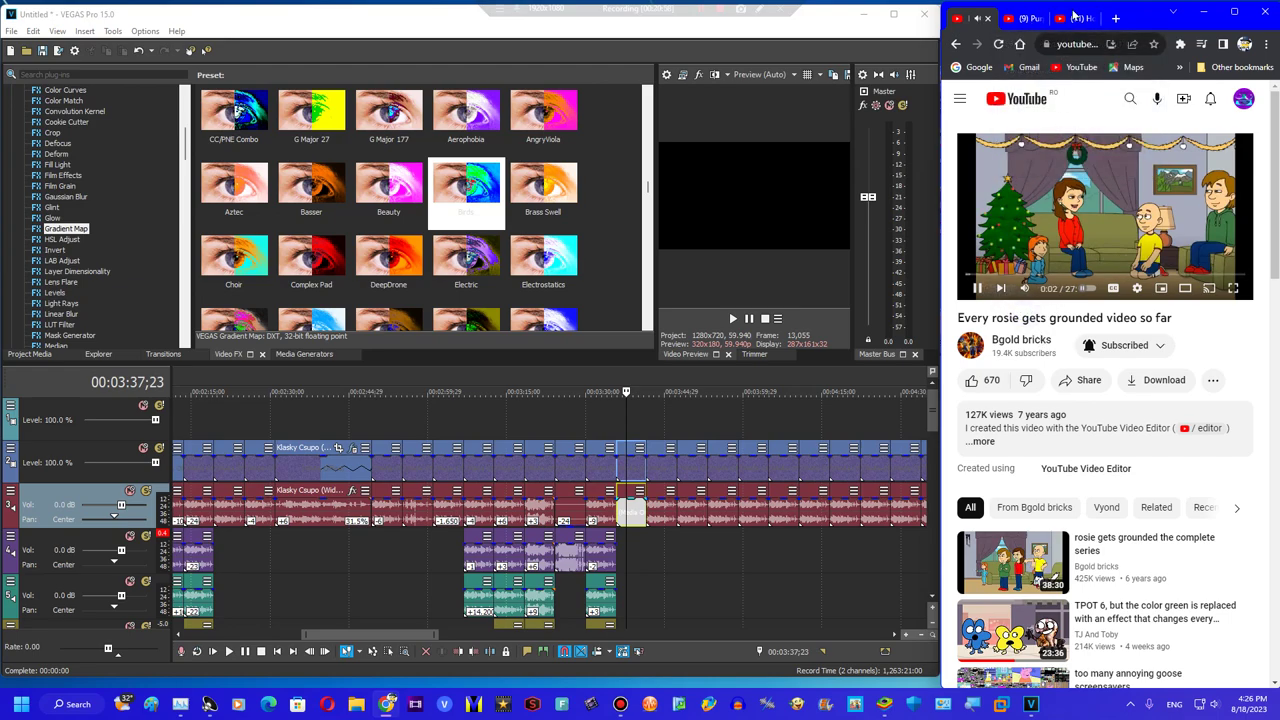
Switch to the YouTube tab with the effects-list comment and play back the newly rendered Phased Effect 3.0 clip in VEGAS Pro
left_click(1031, 21)
left_click(628, 525)
key("space")
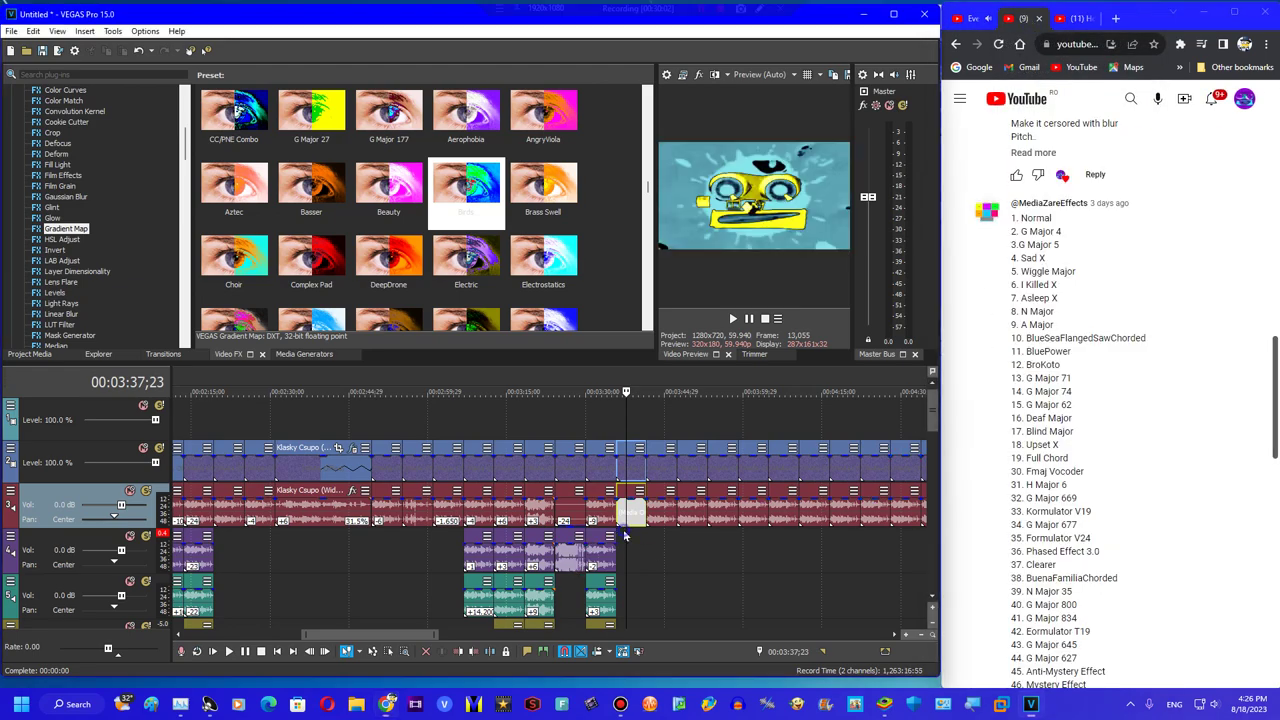
left_click(655, 520)
key("space")
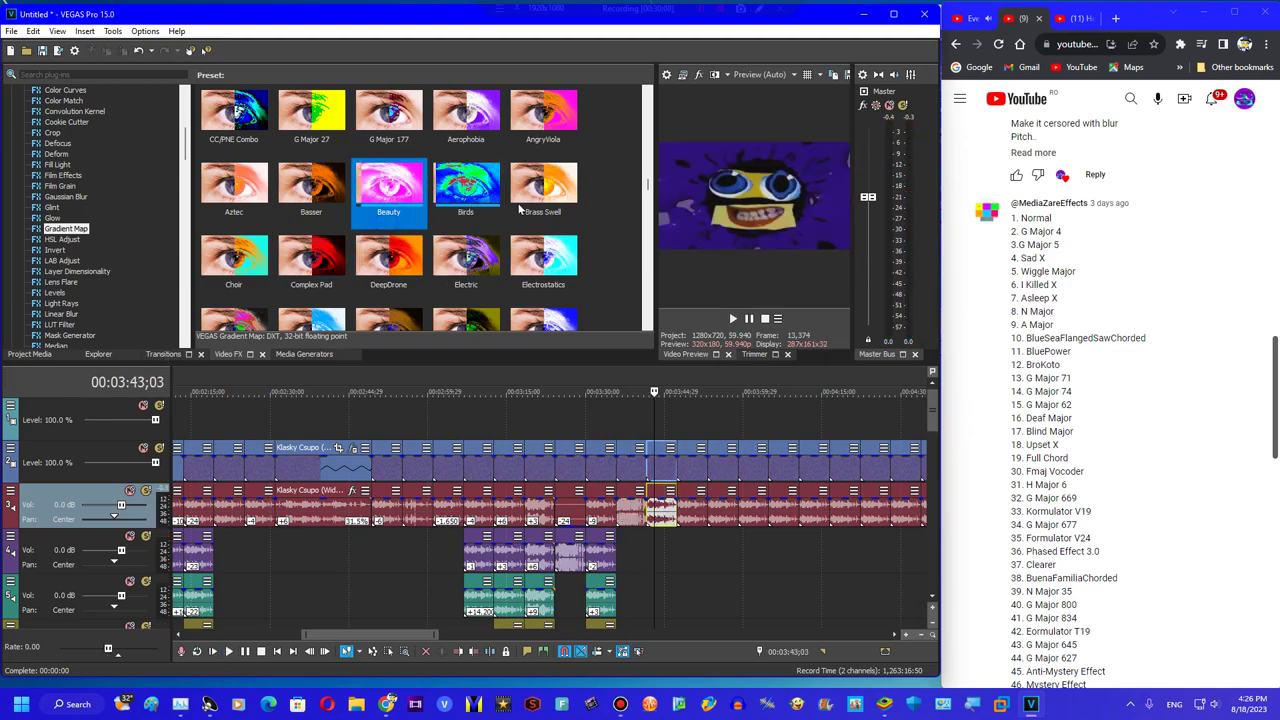
Apply the Clearer preset of Gradient Map to the selected clip's video
scroll(390, 200, "down", 3)
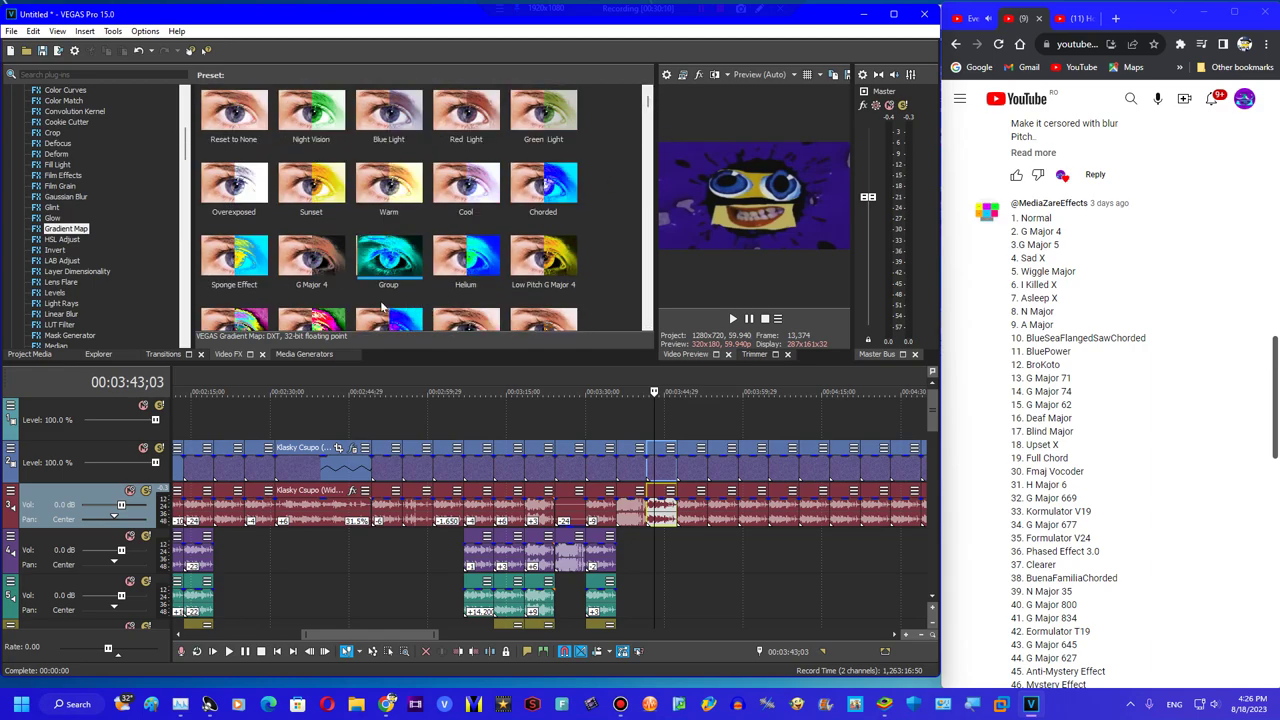
scroll(390, 257, "down", 2)
left_click_drag(233, 185, 661, 463)
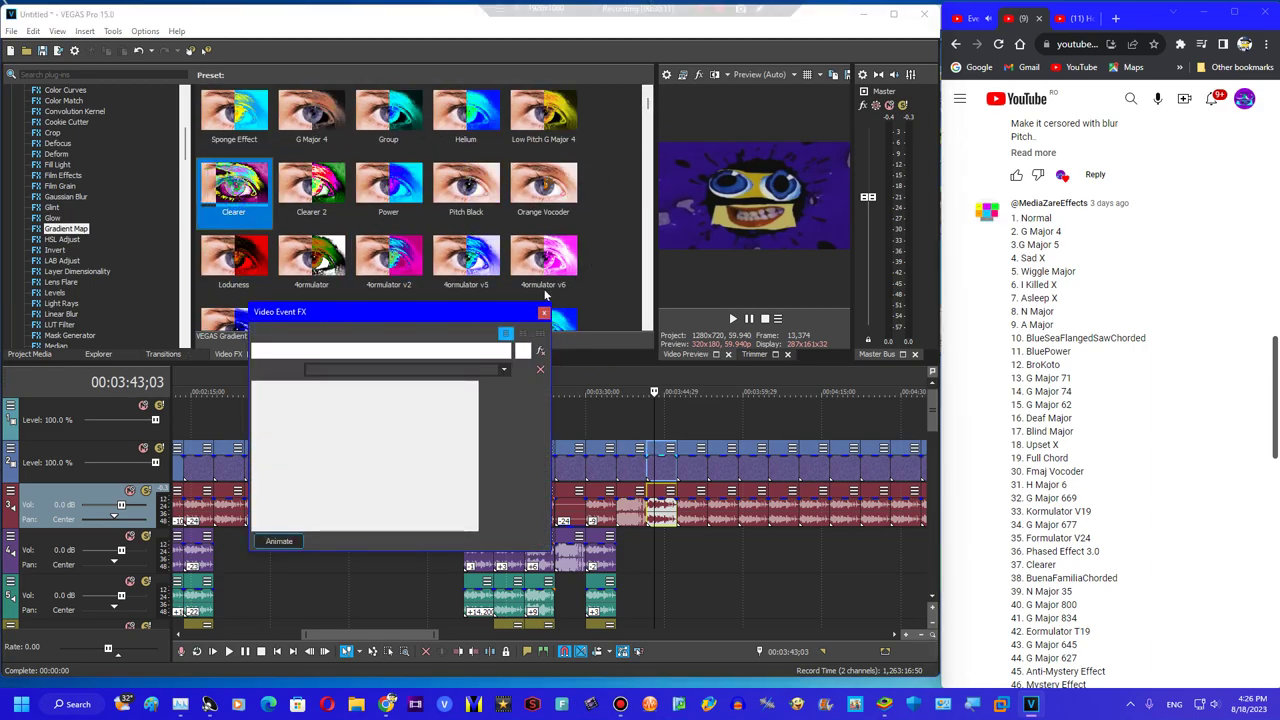
left_click(546, 311)
Try pasting the copied event attributes onto the Clearer clip's audio and play the result
right_click(657, 501)
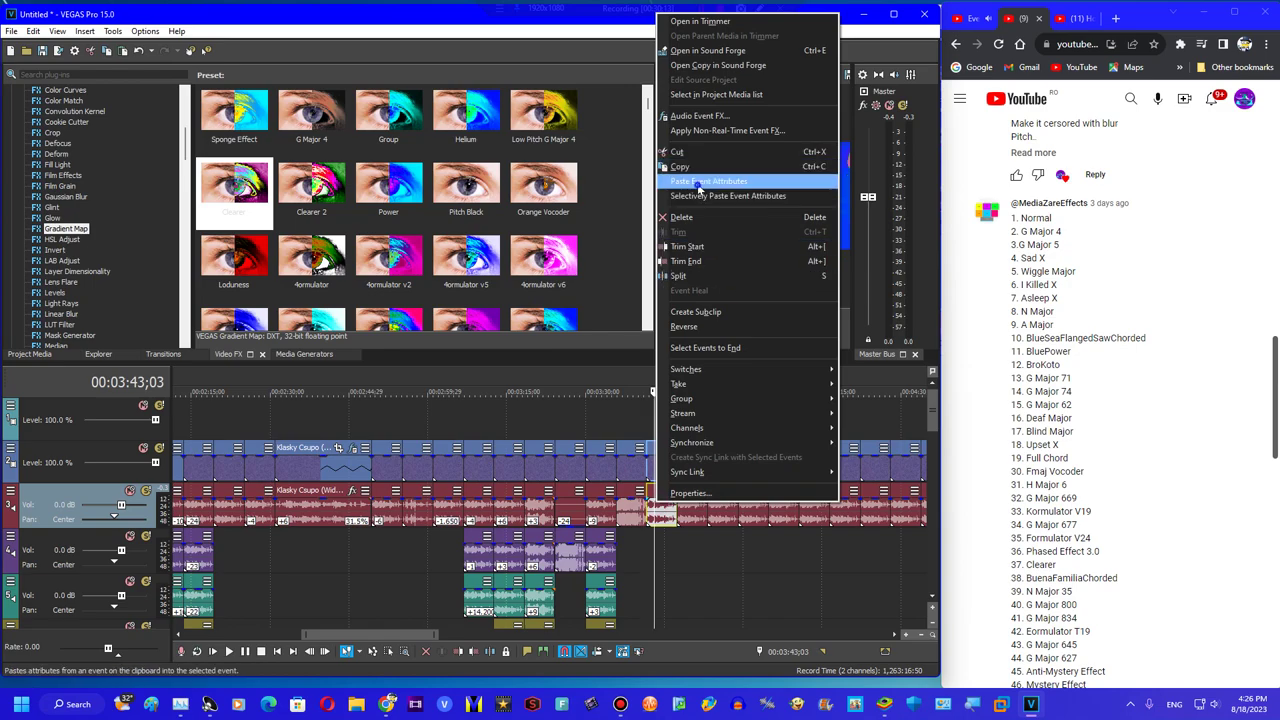
left_click(698, 184)
left_click(661, 518)
key("space")
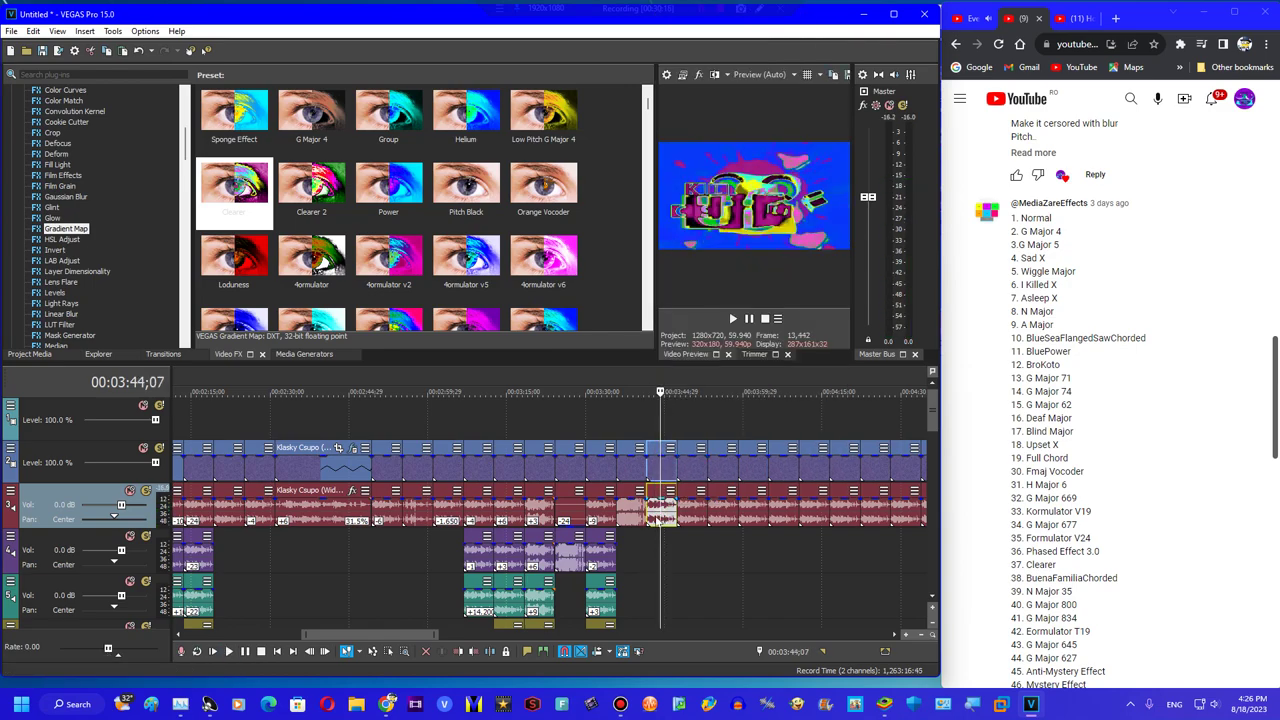
key("space")
left_click(670, 491)
left_click(701, 493)
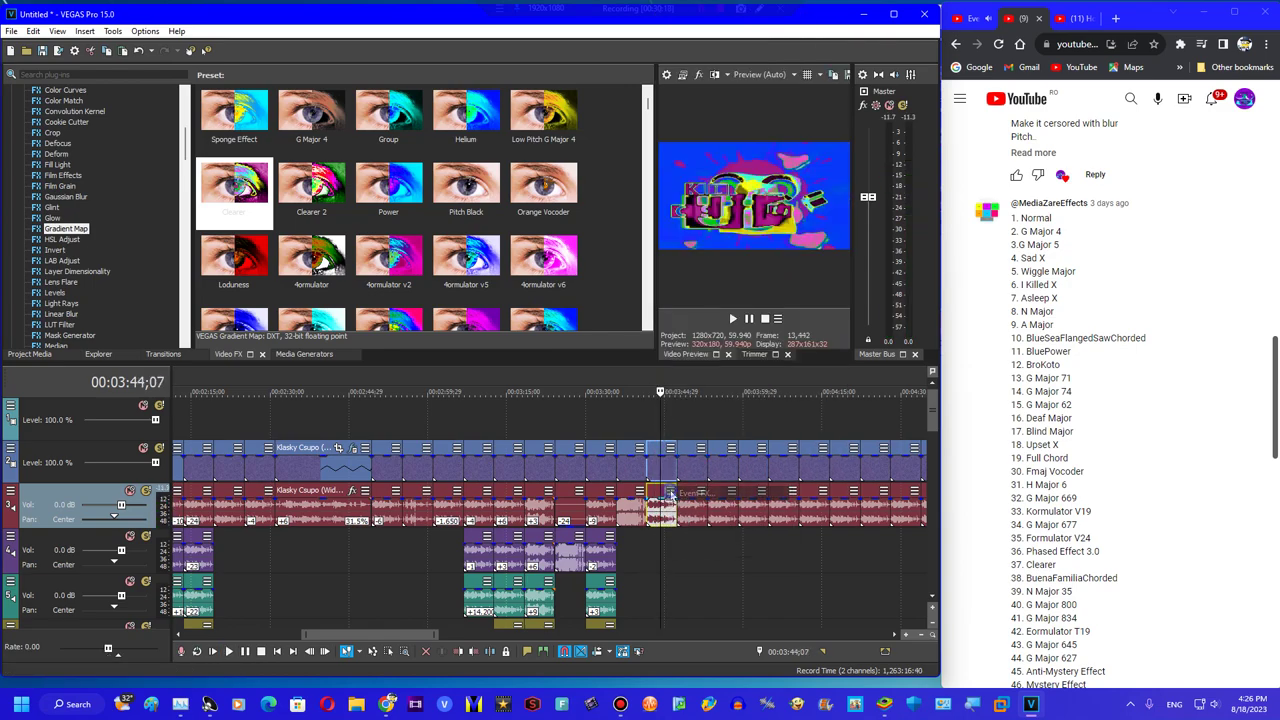
left_click(568, 95)
left_click(569, 75)
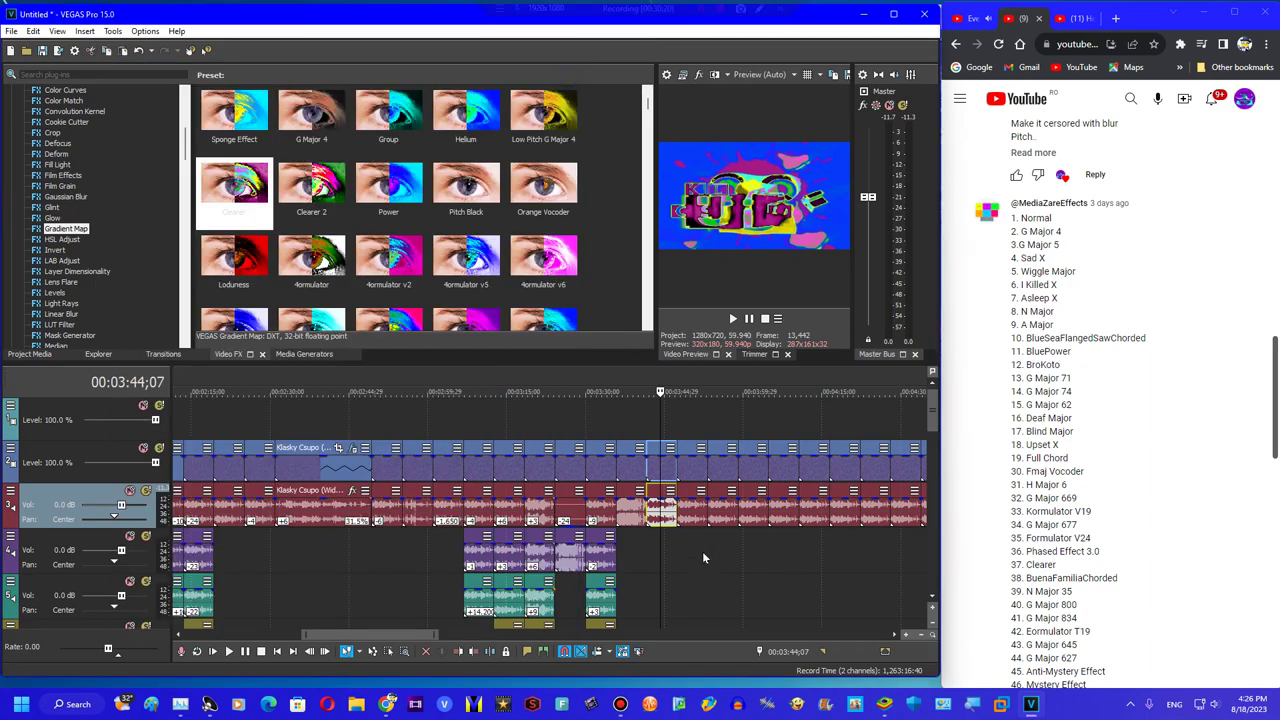
Add IL Vocodex (demo) to the Clearer clip's audio as a non-real-time event effect
left_click(656, 518)
right_click(656, 518)
left_click(738, 137)
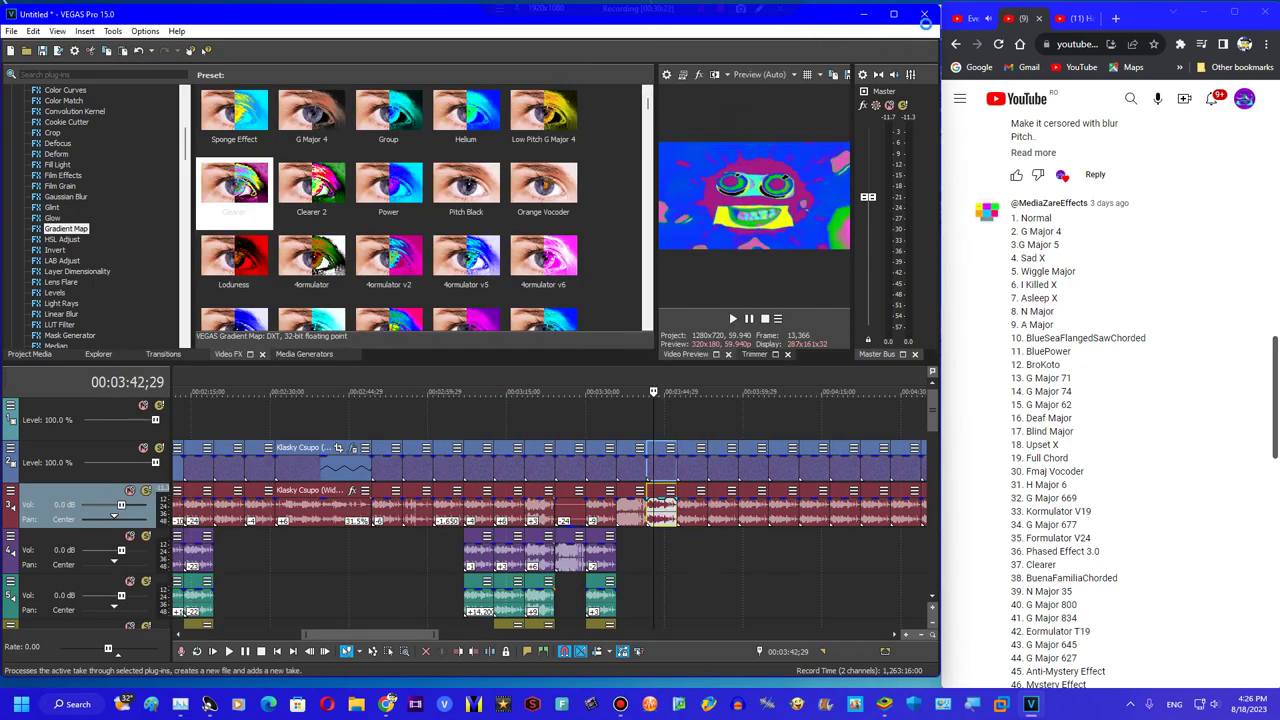
left_click(963, 25)
left_click(670, 491)
left_click(656, 544)
left_click(656, 544)
left_click(656, 544)
left_click(318, 477)
left_click(750, 176)
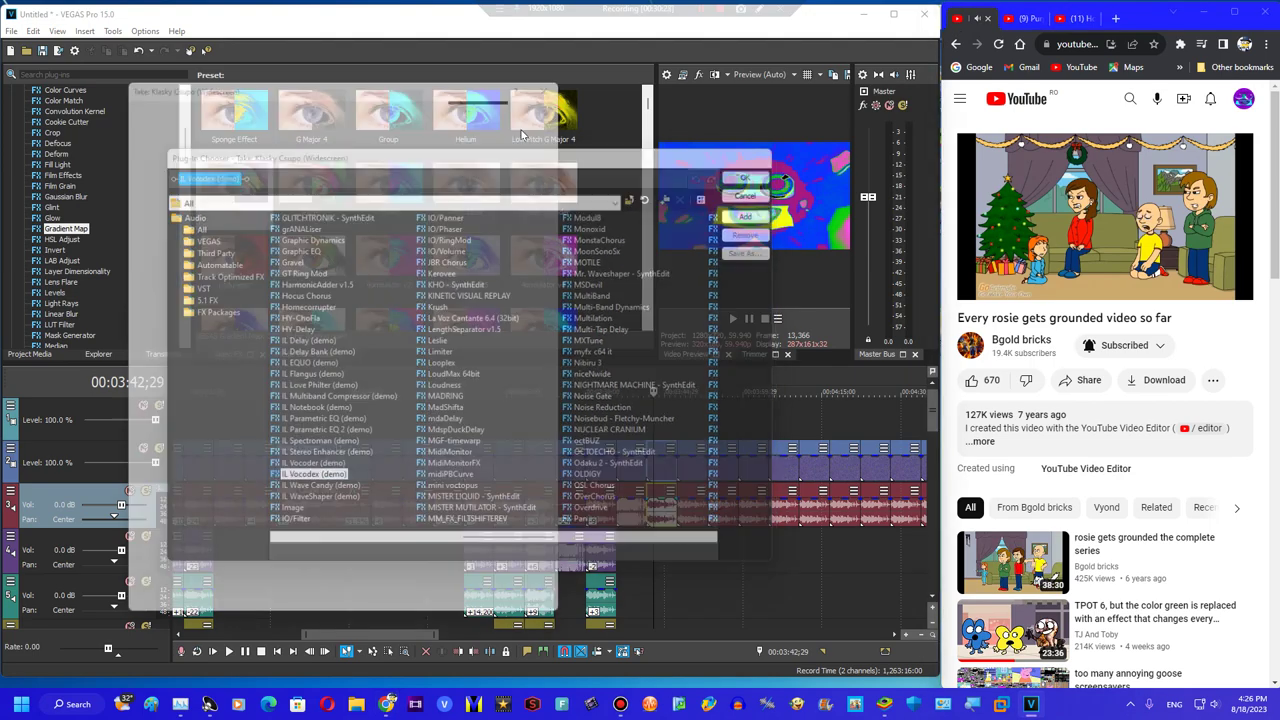
Load the Clearer preset in Vocodex, accept it and render the audio as Wave (Microsoft) with the Default Template
left_click(450, 159)
left_click(441, 286)
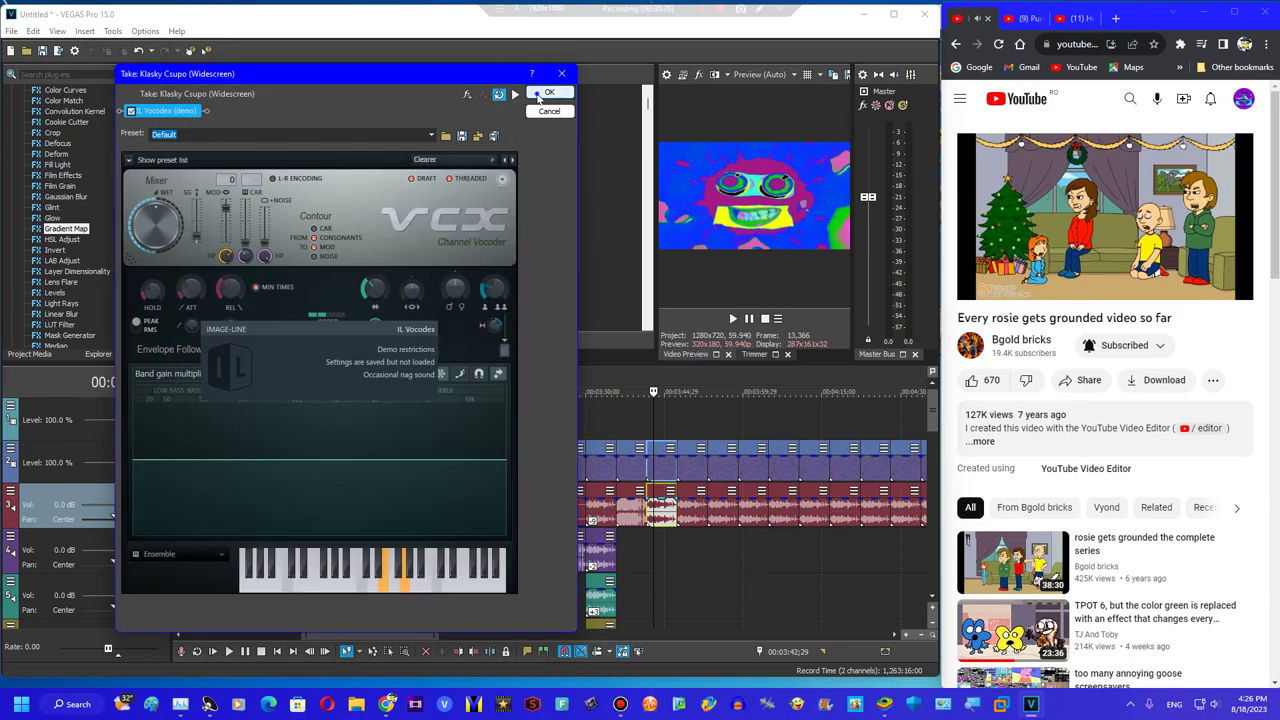
left_click(535, 94)
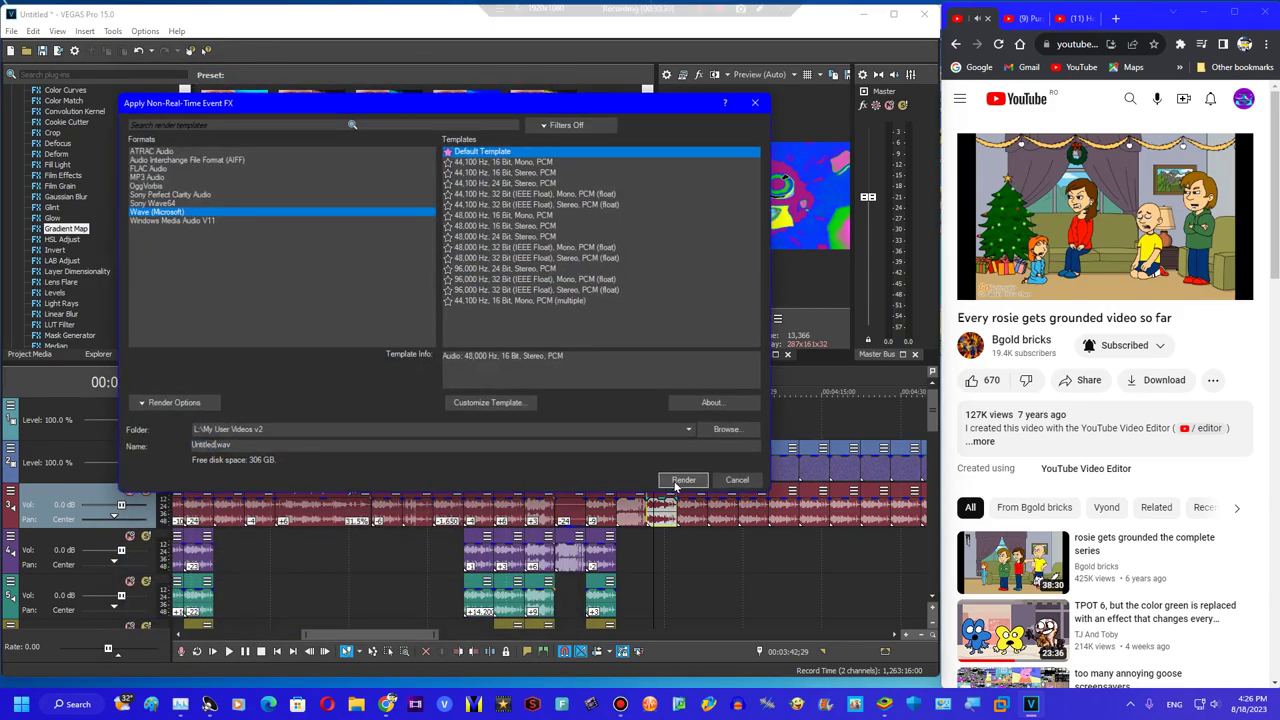
left_click(683, 479)
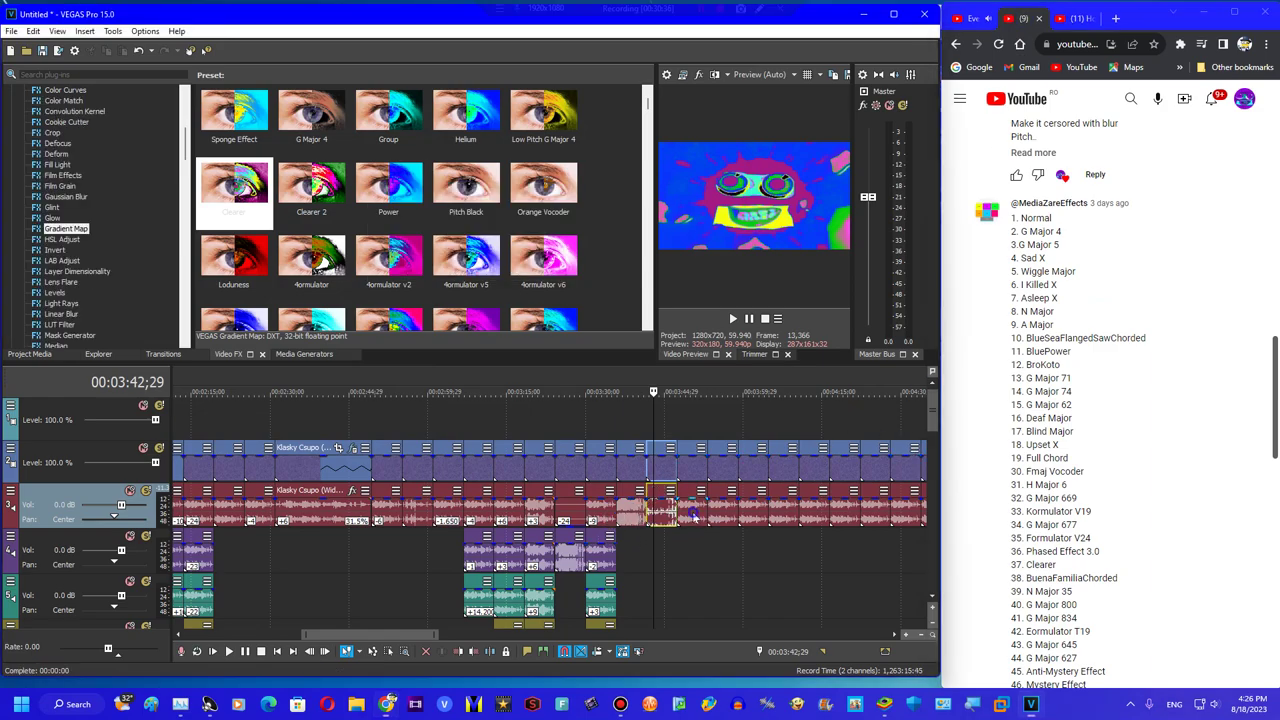
Add IL Vocodex (demo) as a non-real-time event effect on the audio of the next clip, BuenaFamiliaChorded
right_click(692, 515)
left_click(719, 294)
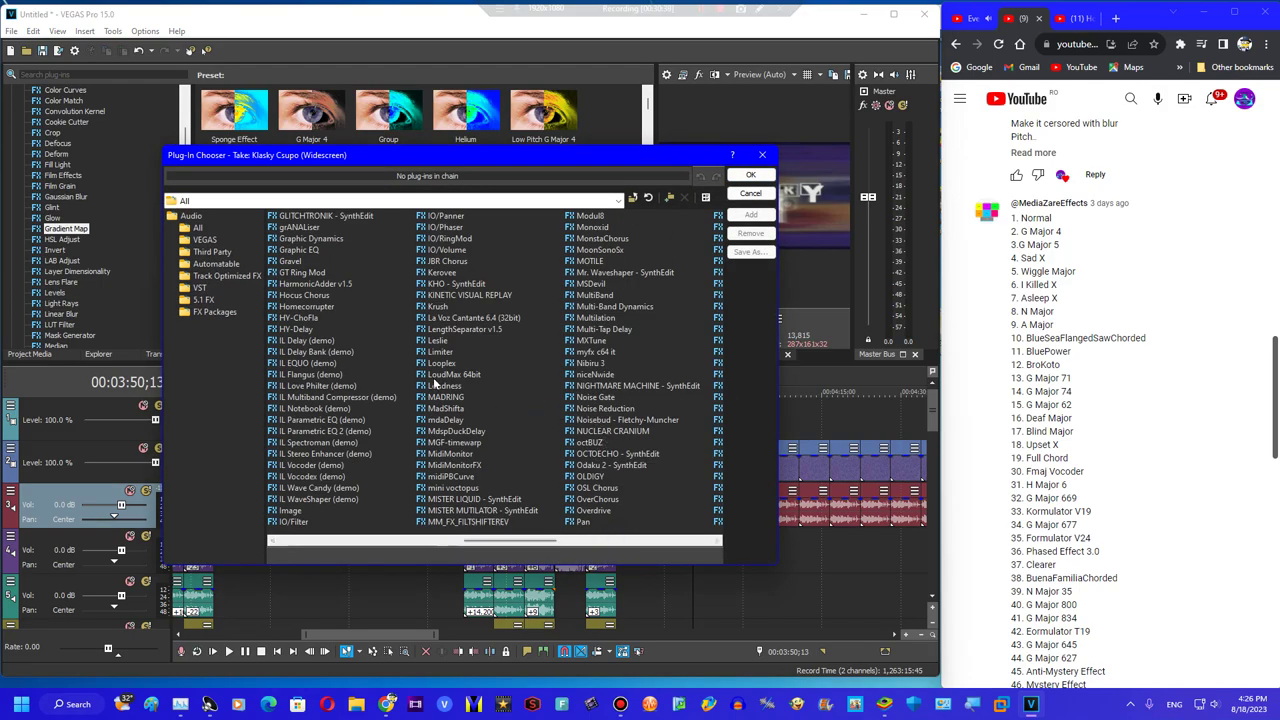
left_click(311, 476)
left_click(750, 175)
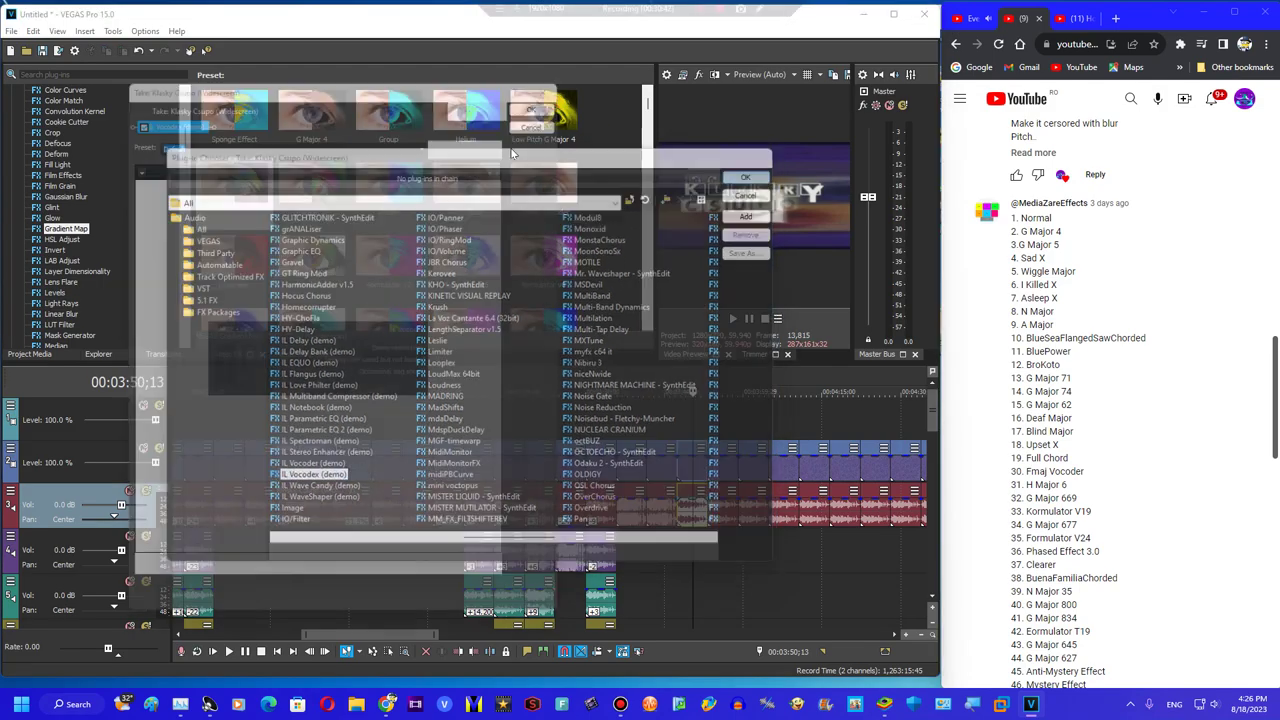
Try the Chord preset in Vocodex, switch to Clearer with the Ensemble carrier, and set the chord notes on the keyboard
left_click(449, 160)
left_click(431, 271)
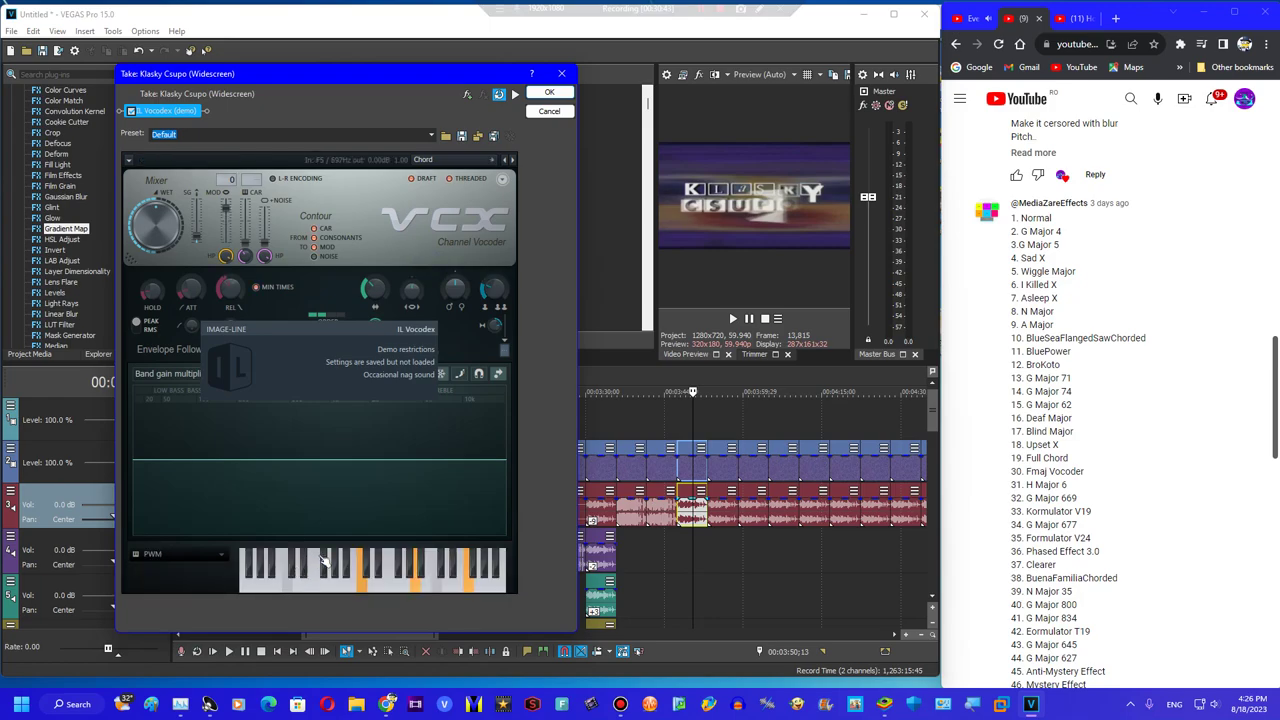
left_click(448, 162)
left_click(446, 192)
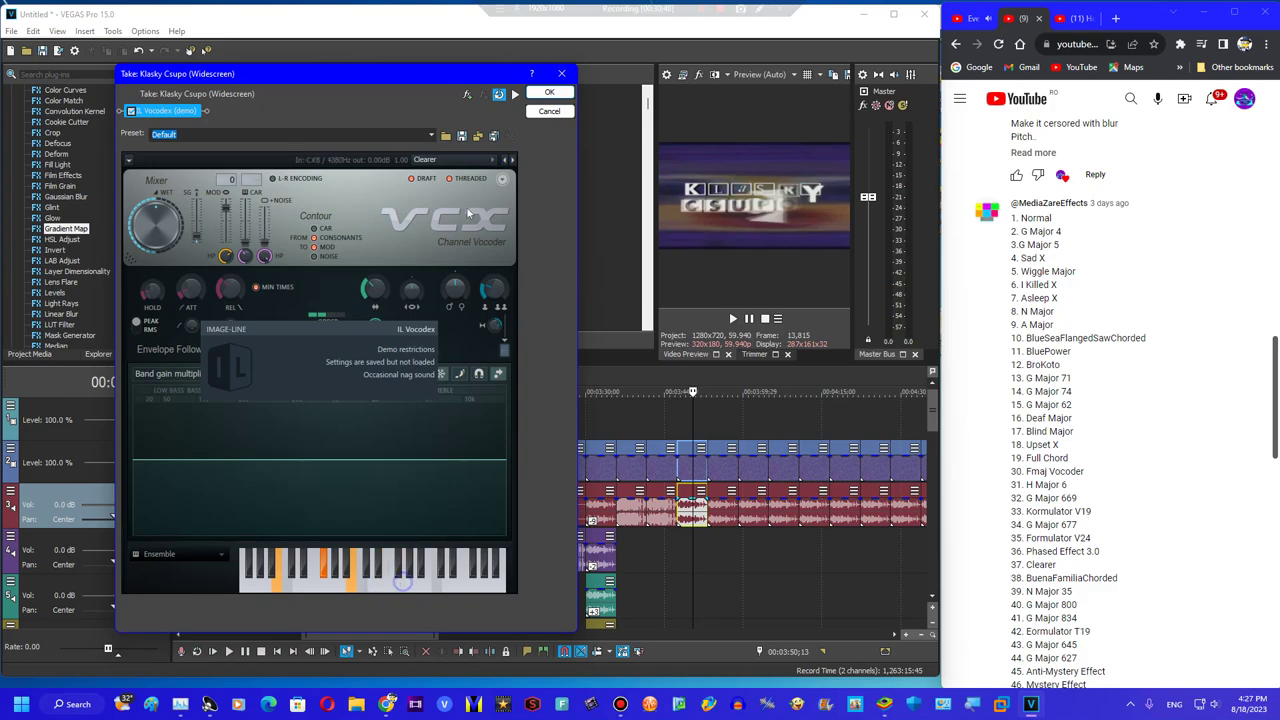
Preview the chorded audio, accept the effect and render it as Wave (Microsoft) with the Default Template
left_click(516, 94)
left_click(548, 92)
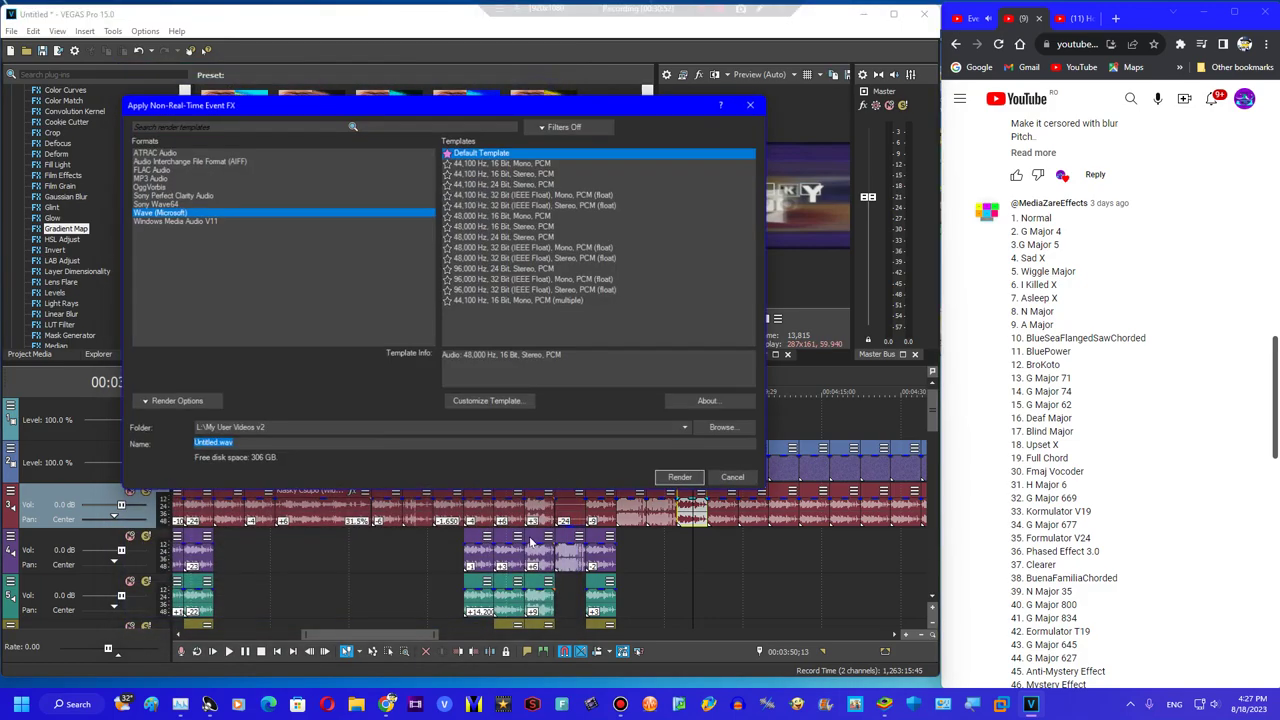
left_click(683, 481)
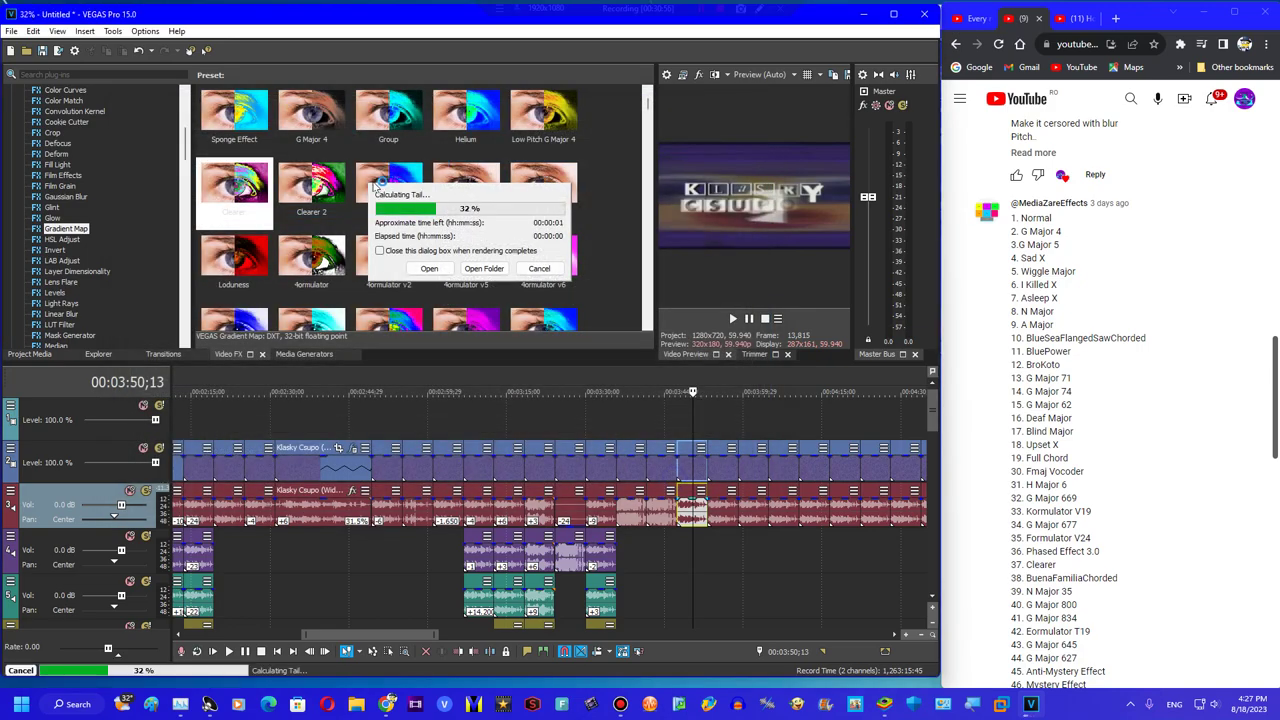
Add Gradient Map to the same clip's video, choose the BuenaFamiliaChorded preset and play the clip back
left_click_drag(700, 408, 690, 455)
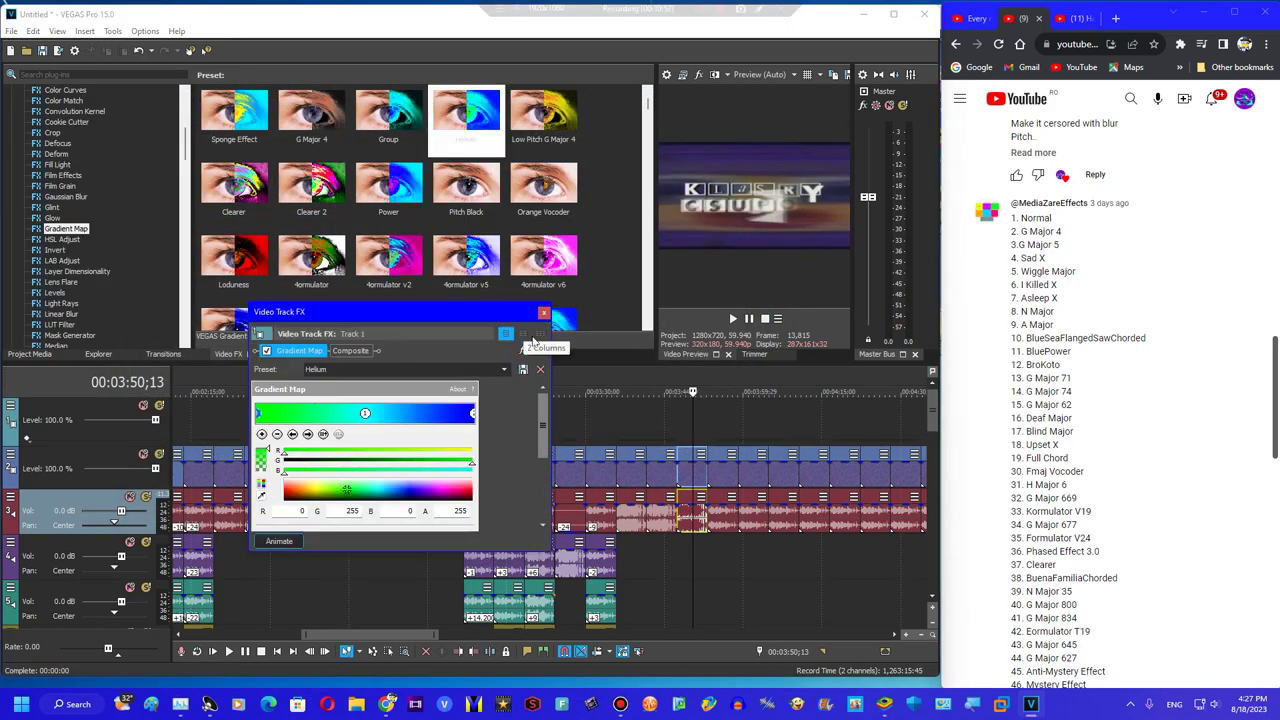
left_click(546, 314)
left_click_drag(466, 112, 734, 446)
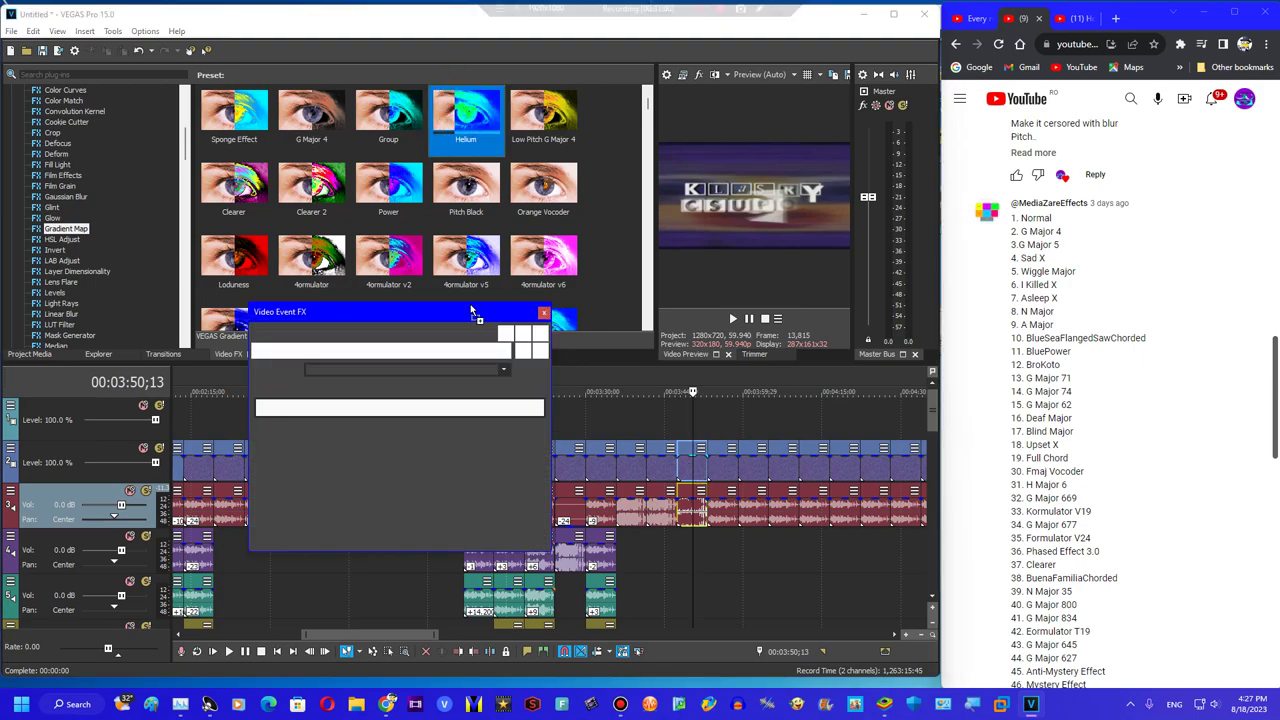
type("buen")
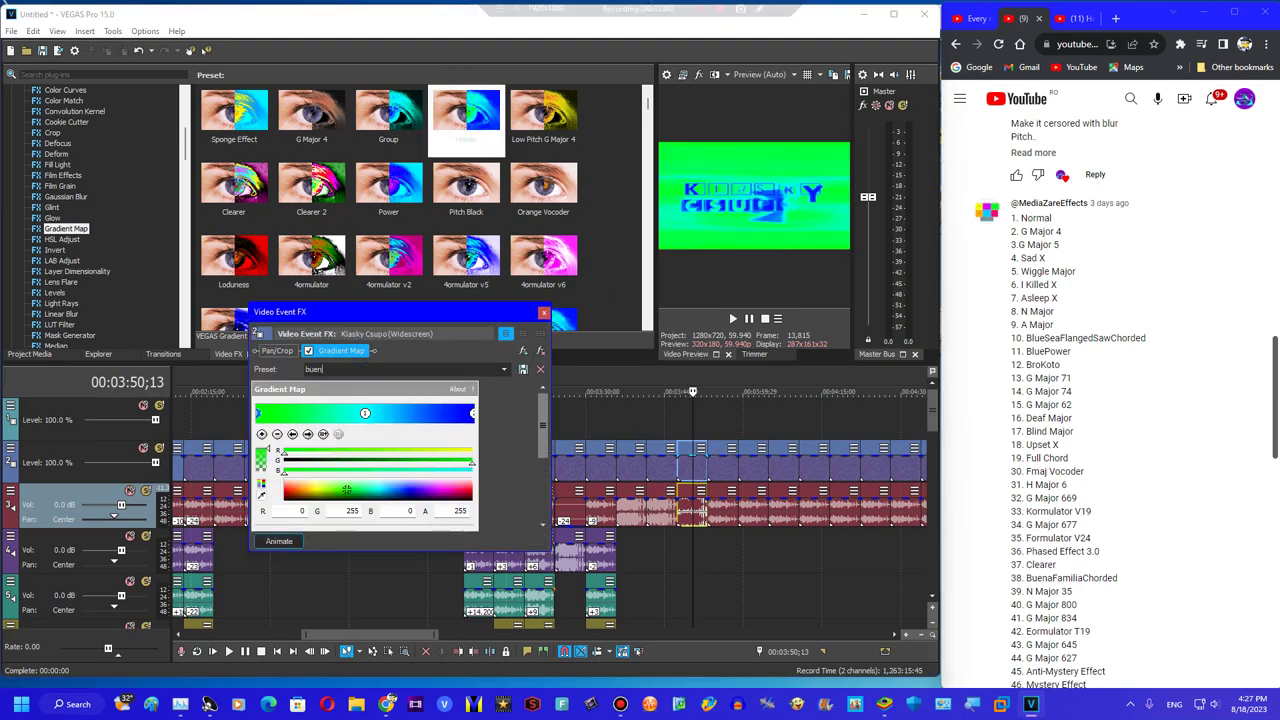
type("a")
key("Down")
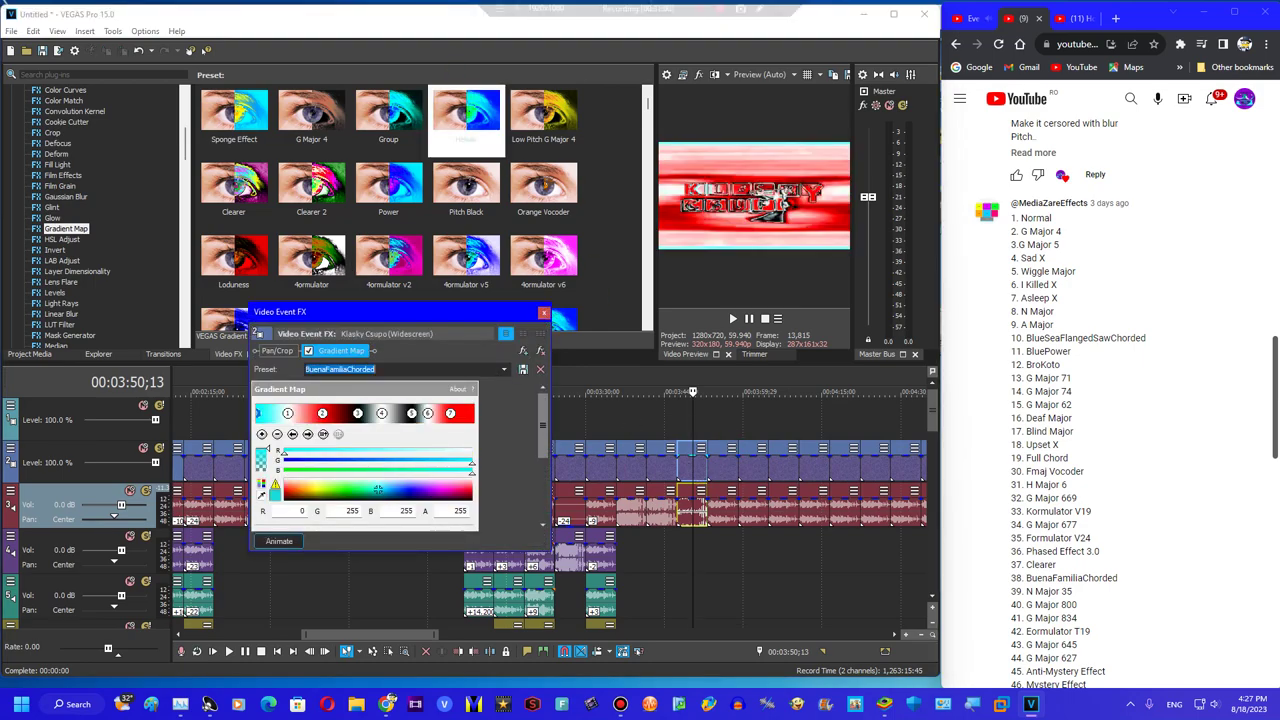
left_click(679, 428)
left_click(543, 312)
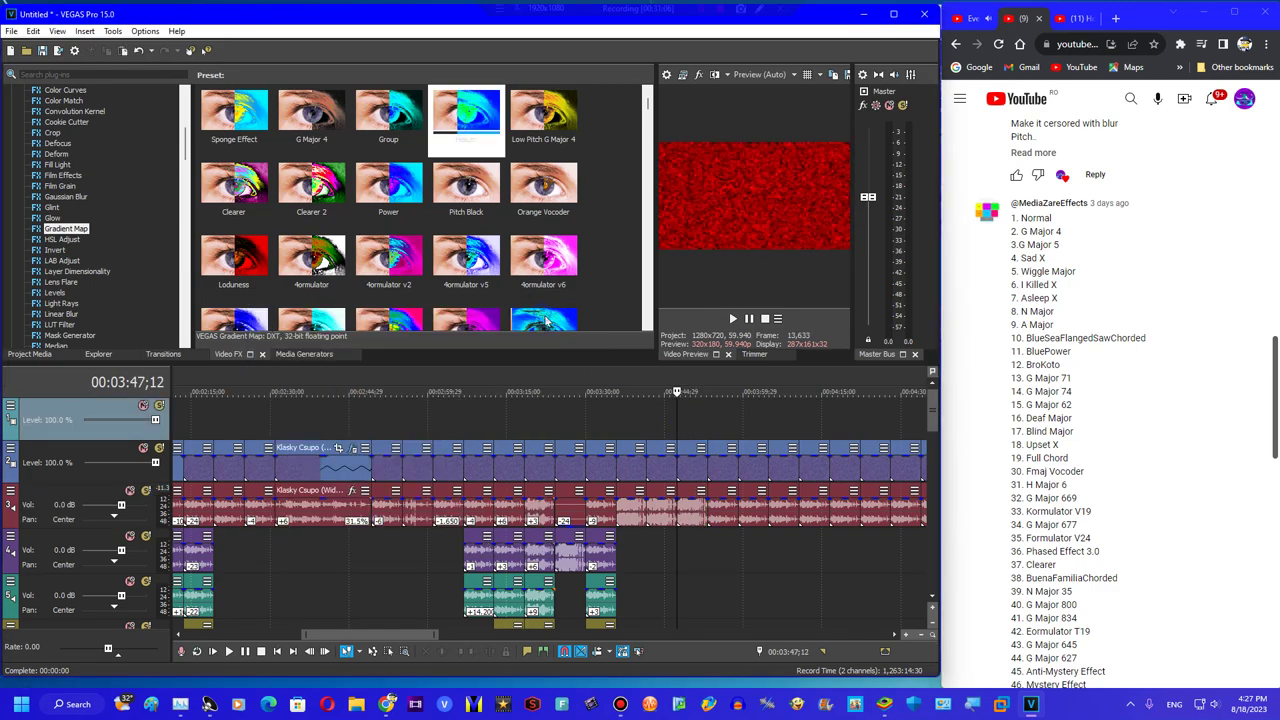
key("space")
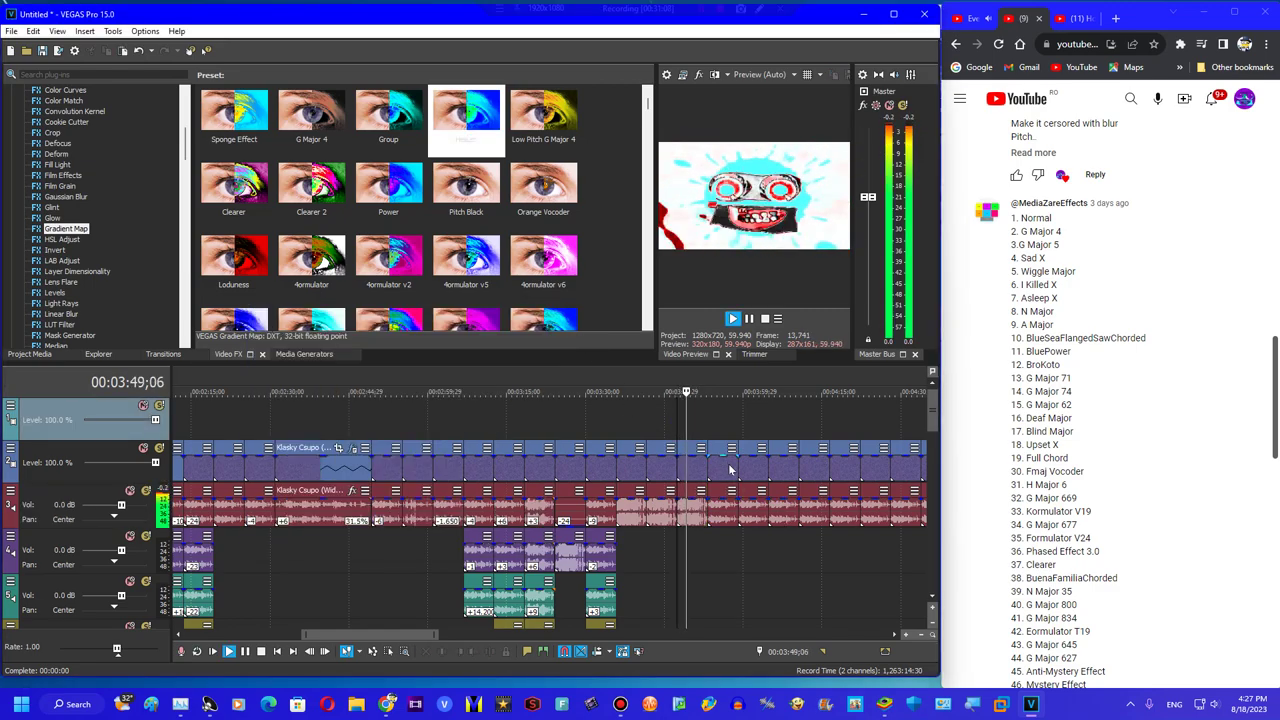
key("space")
Add the Channel Blend effect to the video of the next clip, N Major 35
left_click(724, 469)
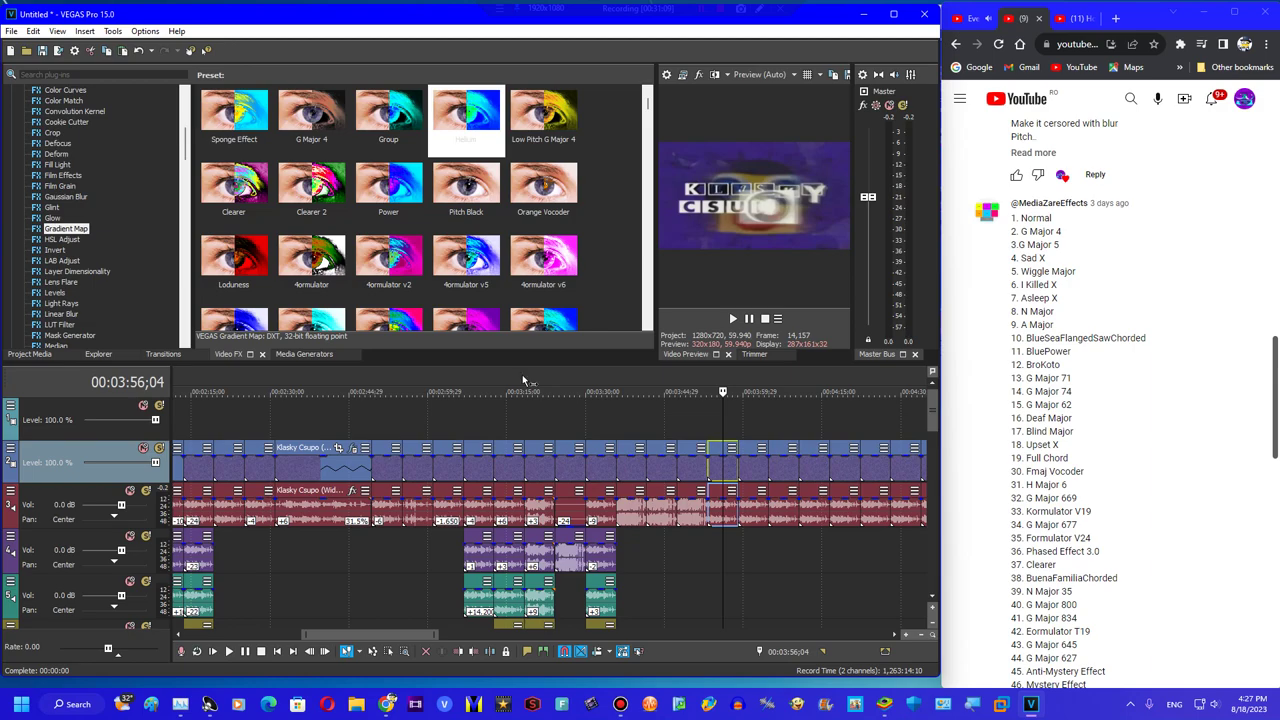
left_click(50, 250)
scroll(165, 175, "up", 8)
left_click(83, 271)
left_click_drag(489, 207, 759, 514)
left_click_drag(493, 217, 727, 463)
Add HSL Adjust with the Invert Color preset to the N Major 35 clip and set Add to hue to 0.76
scroll(82, 230, "down", 8)
left_click(62, 239)
left_click_drag(389, 110, 449, 411)
left_click(430, 411)
type("0.76")
key("Return")
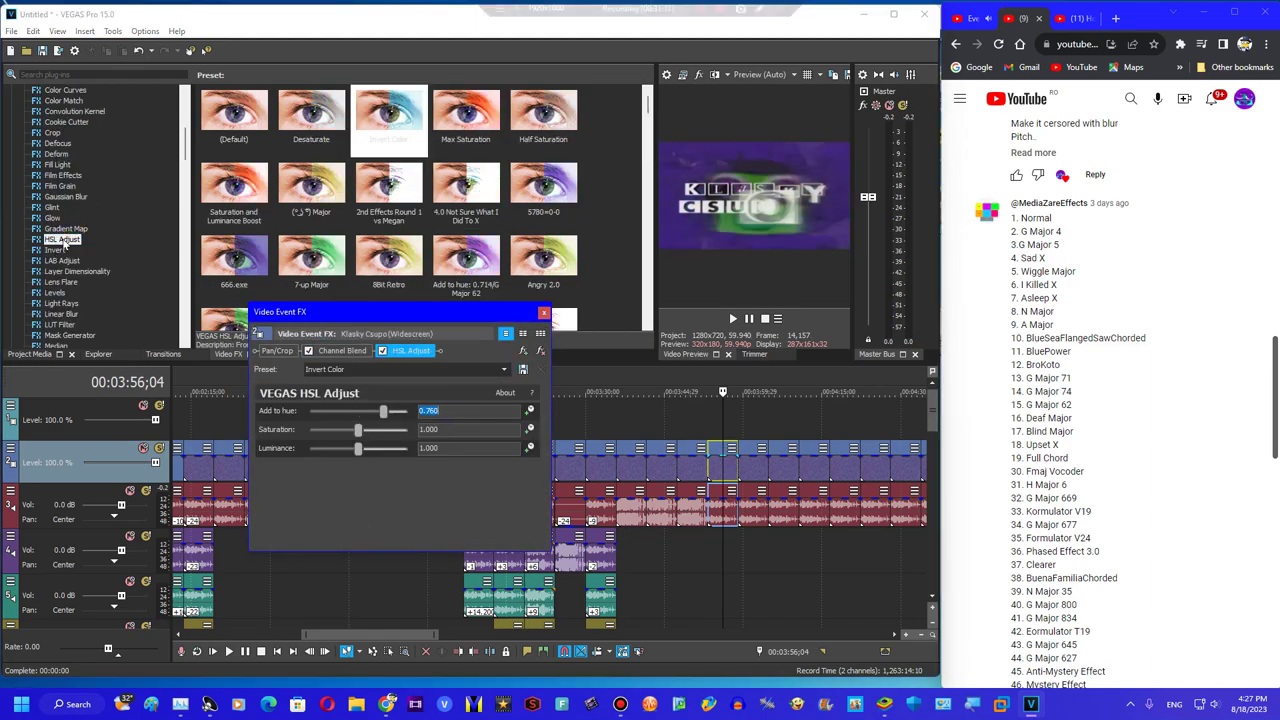
Add Pinch/Punch with the Medium Punch preset and two Mirror effects, Reflect Left and Reflect Bottom, to the N Major 35 clip
scroll(72, 210, "down", 7)
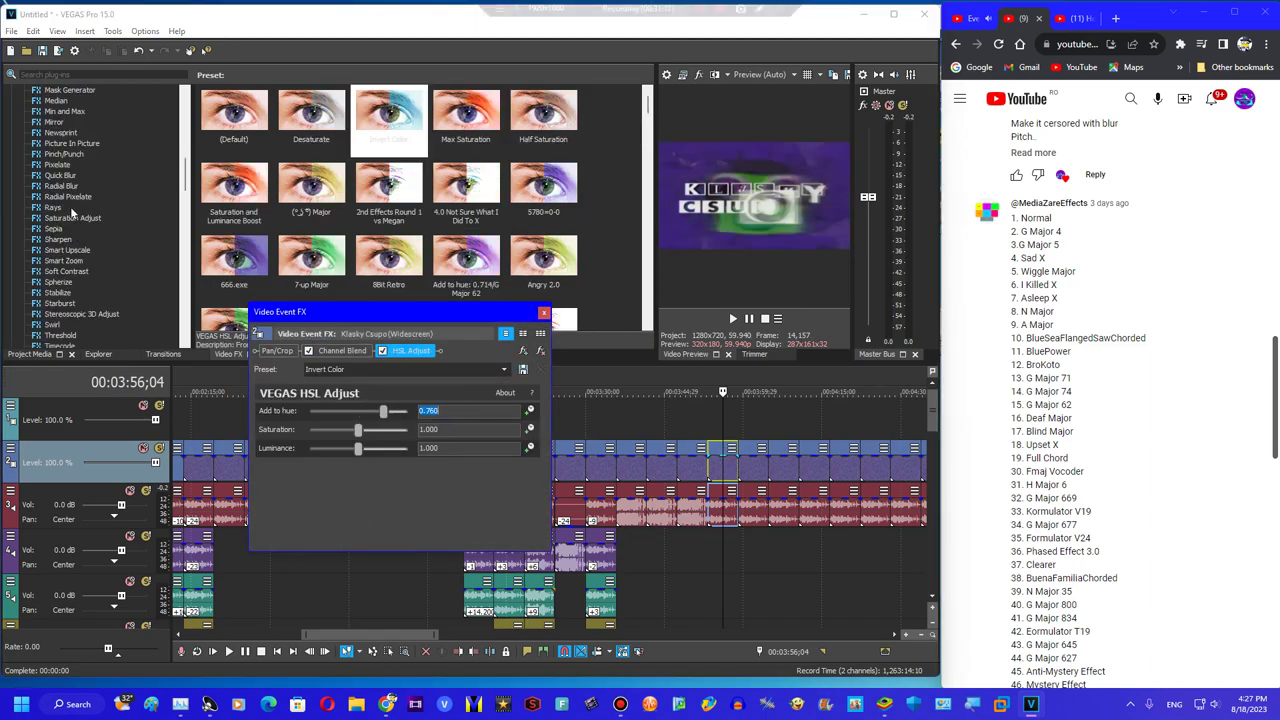
left_click(73, 156)
left_click_drag(301, 112, 390, 415)
left_click(61, 123)
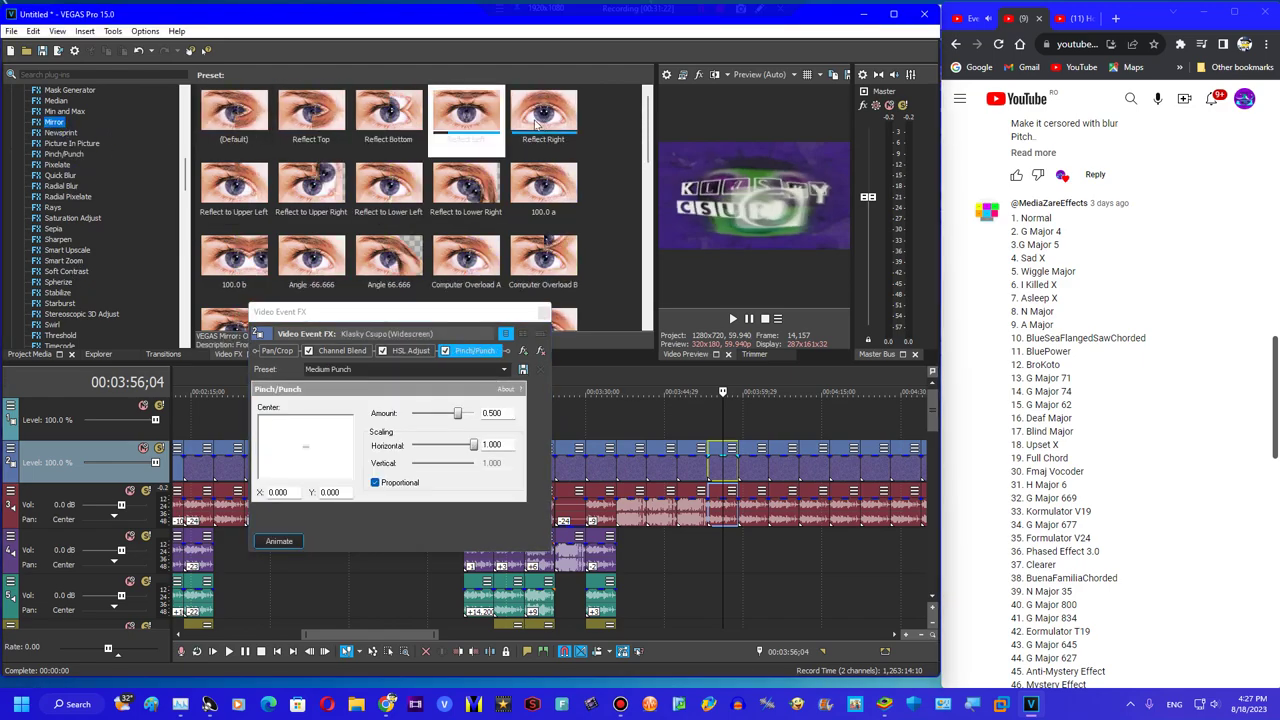
left_click_drag(389, 110, 400, 430)
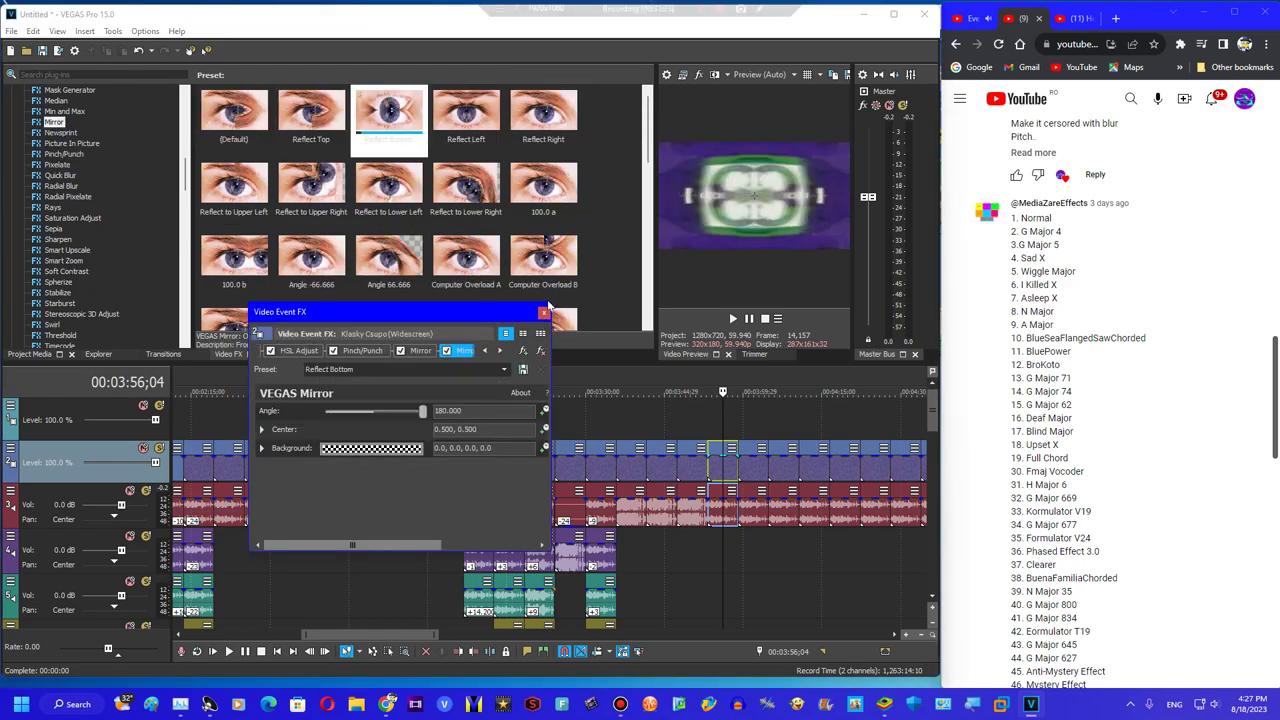
left_click(720, 429)
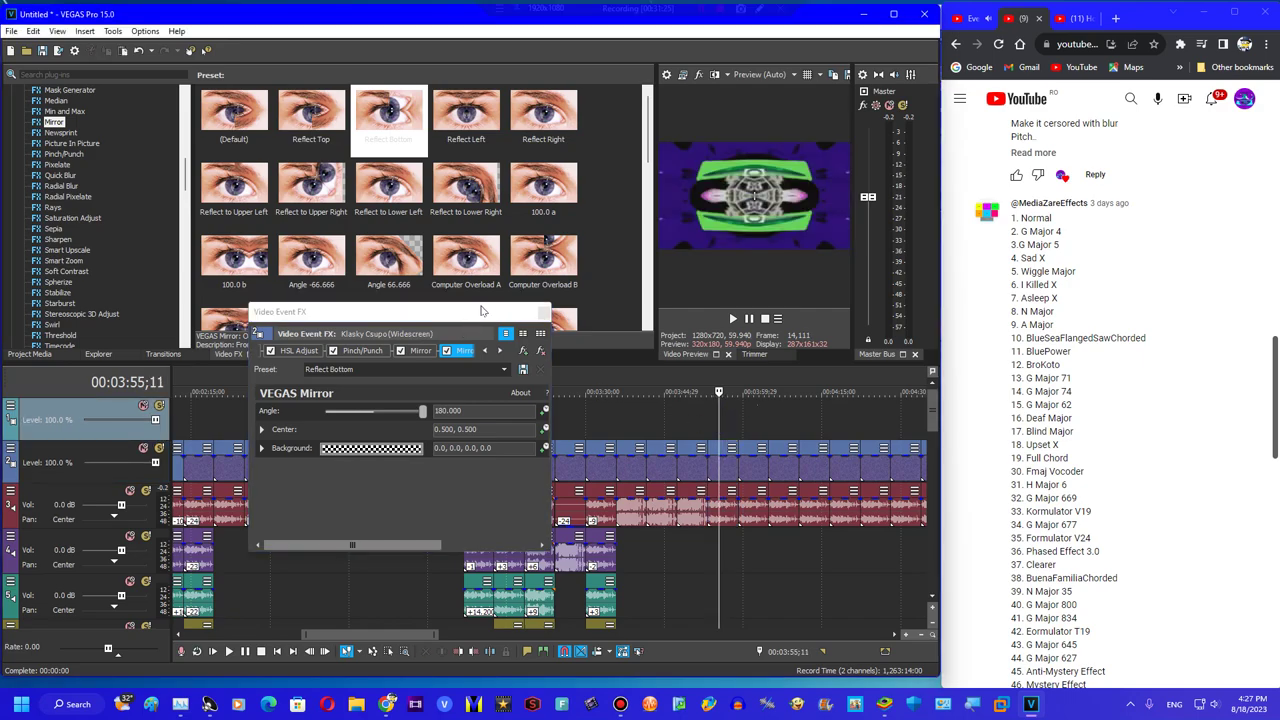
left_click(543, 311)
Pitch the N Major 35 clip's audio to +4 and layer a copy pitched to -8 on the audio track below
left_click(727, 521)
right_click(724, 518)
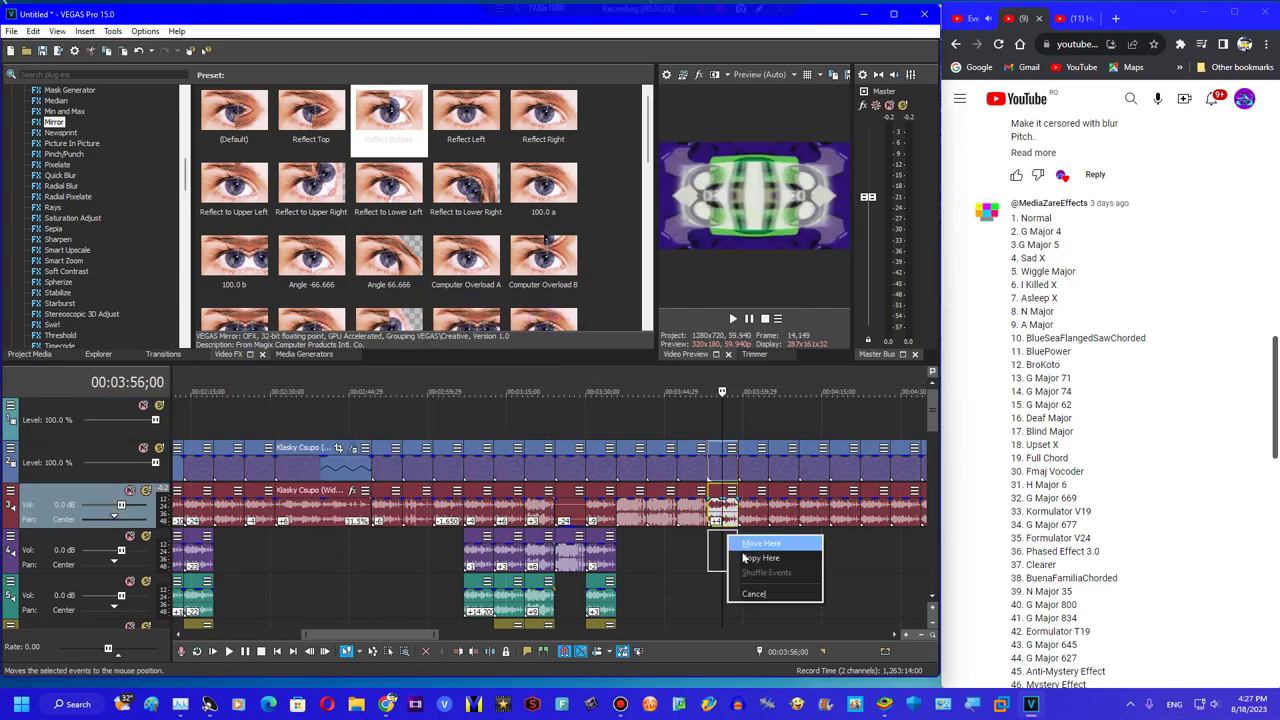
left_click(747, 557)
Pitch the G Major 800 clip's audio to -4 and layer pitch-shifted copies on the three audio tracks below, the lowest at -12
left_click(752, 513)
left_click_drag(752, 513, 759, 608)
left_click(767, 607)
left_click(771, 630)
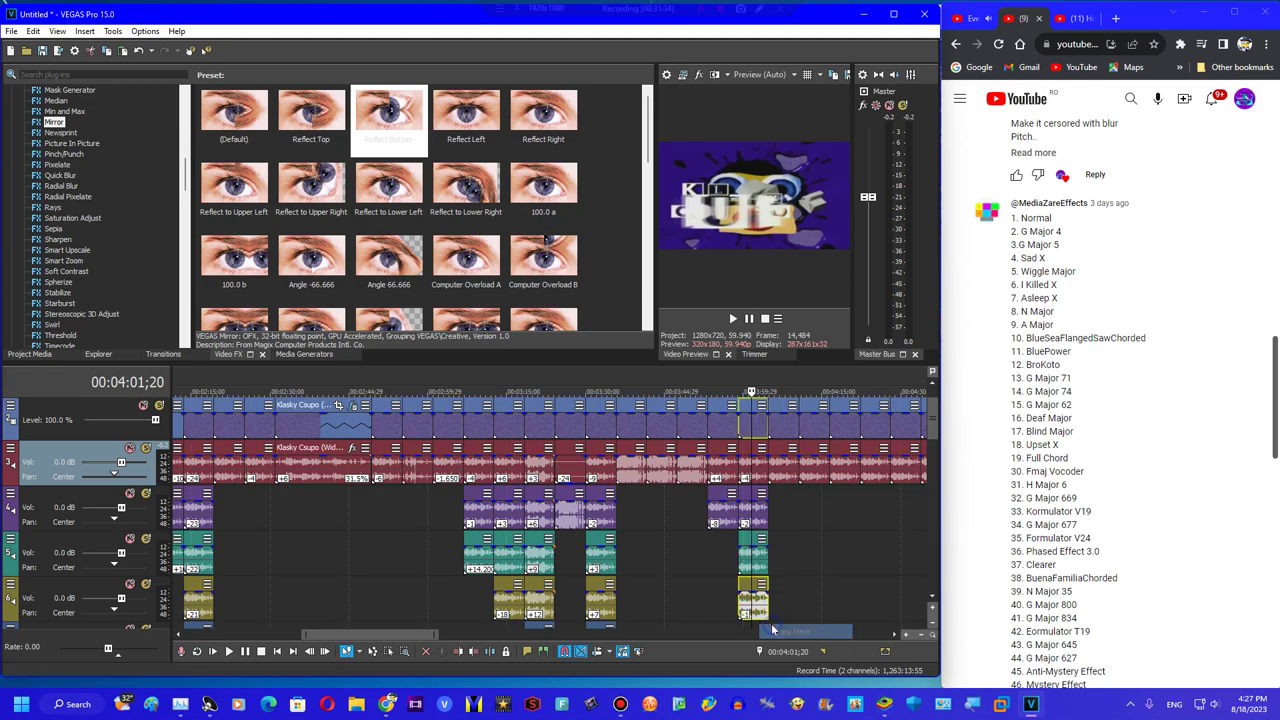
left_click(777, 466)
Add Channel Blend and HSL Adjust with the Invert Color preset to the G Major 800 clip's video, setting Add to hue to 0.8
left_click(745, 428)
scroll(120, 260, "up", 15)
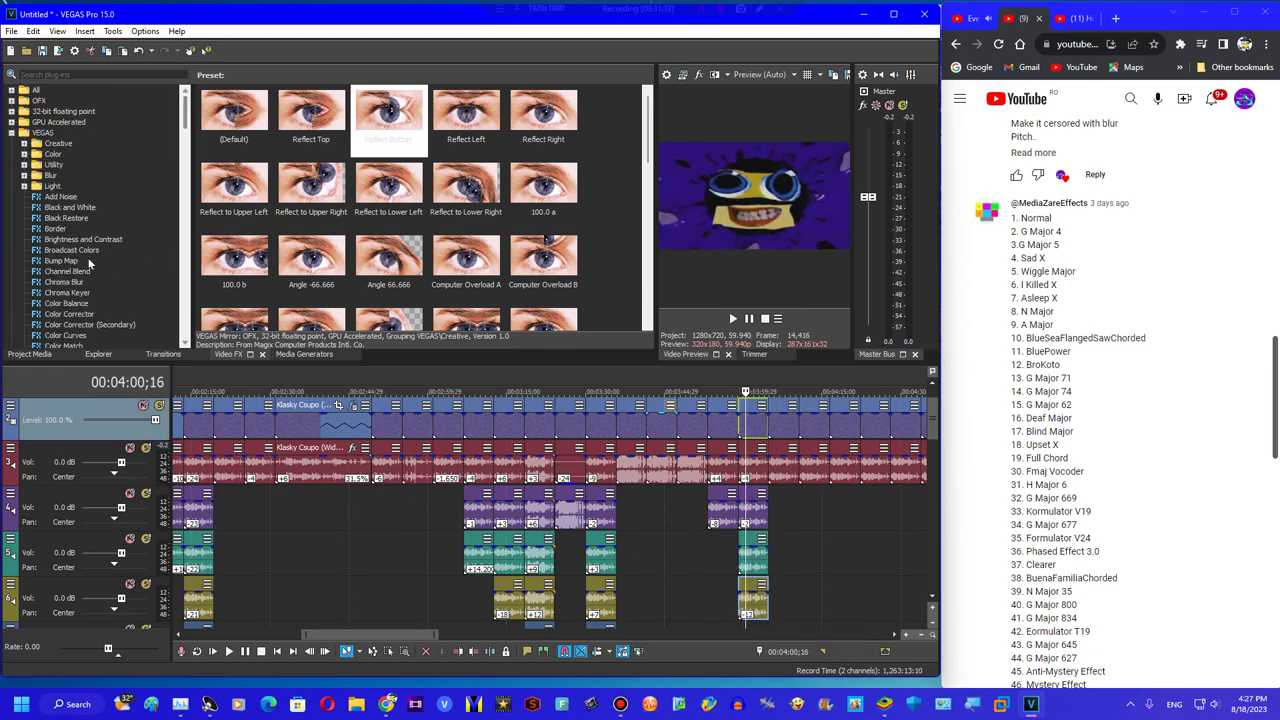
left_click(70, 281)
left_click(71, 273)
left_click_drag(466, 192, 751, 430)
scroll(48, 127, "down", 8)
left_click(62, 240)
left_click_drag(370, 140, 371, 414)
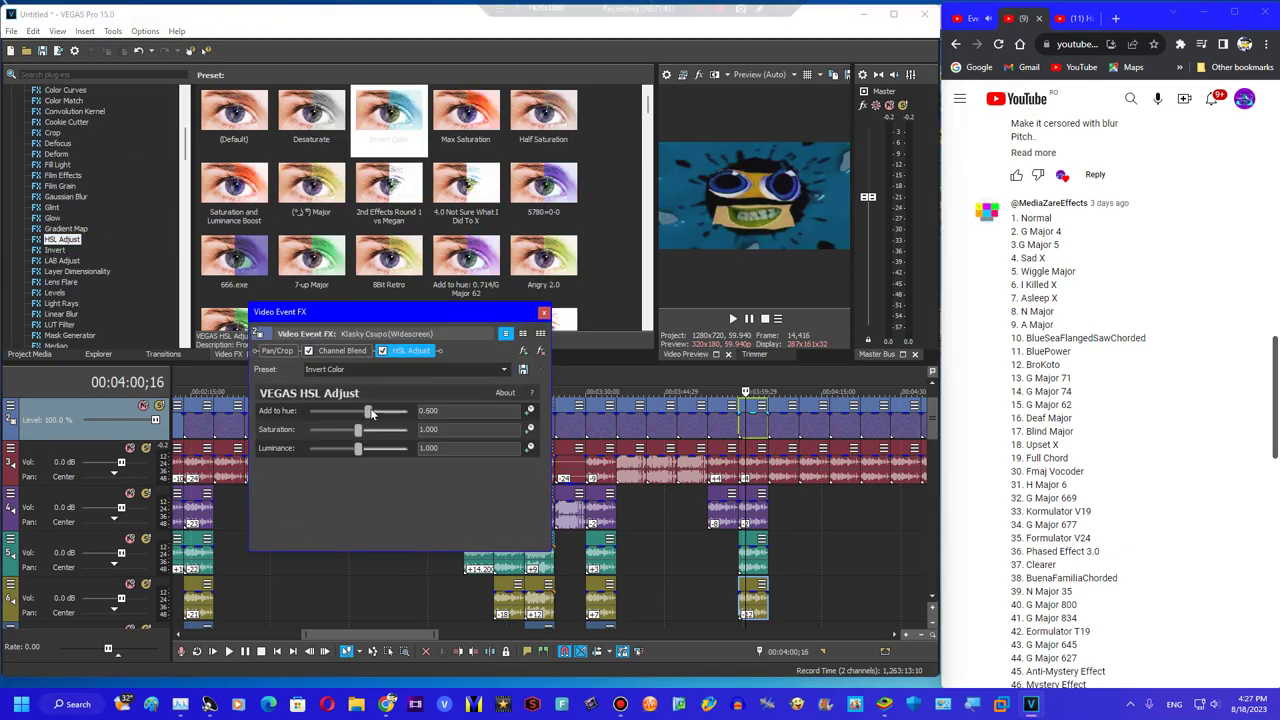
Add two Swirl effects to the G Major 800 clip, using the G Major 800 A and G Major 800 B presets
scroll(90, 250, "down", 6)
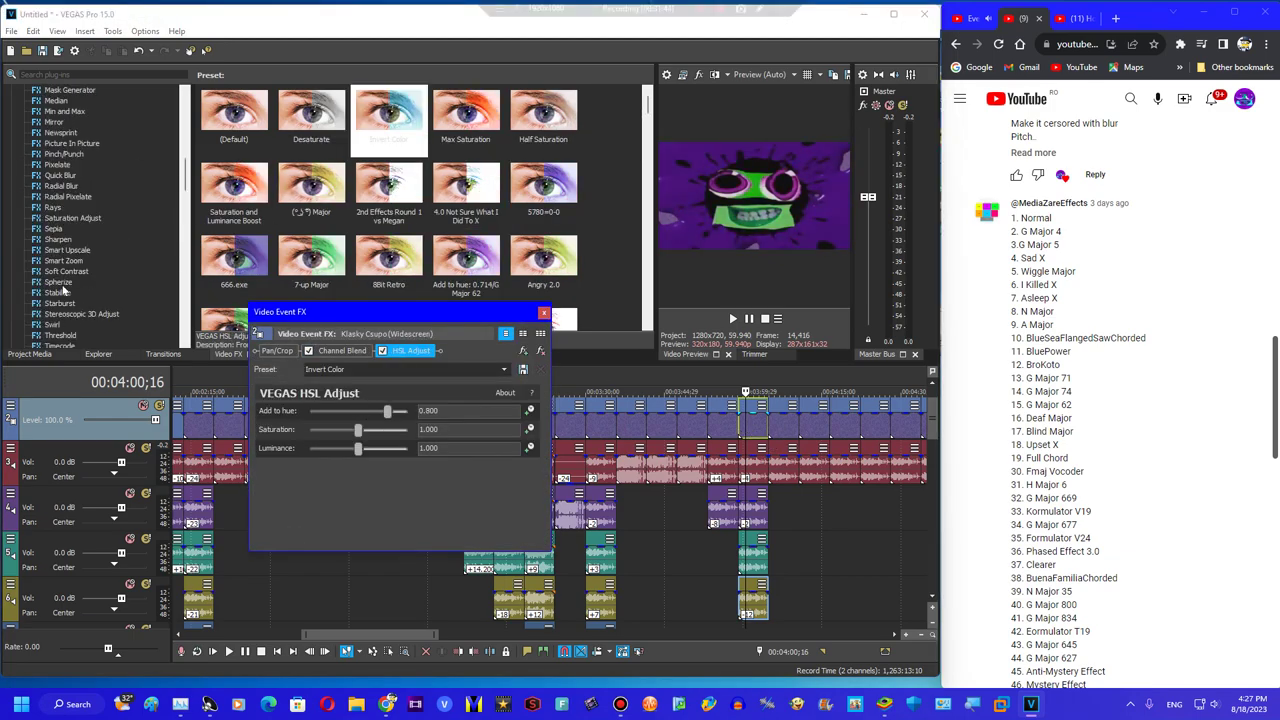
left_click(52, 325)
scroll(415, 230, "down", 1)
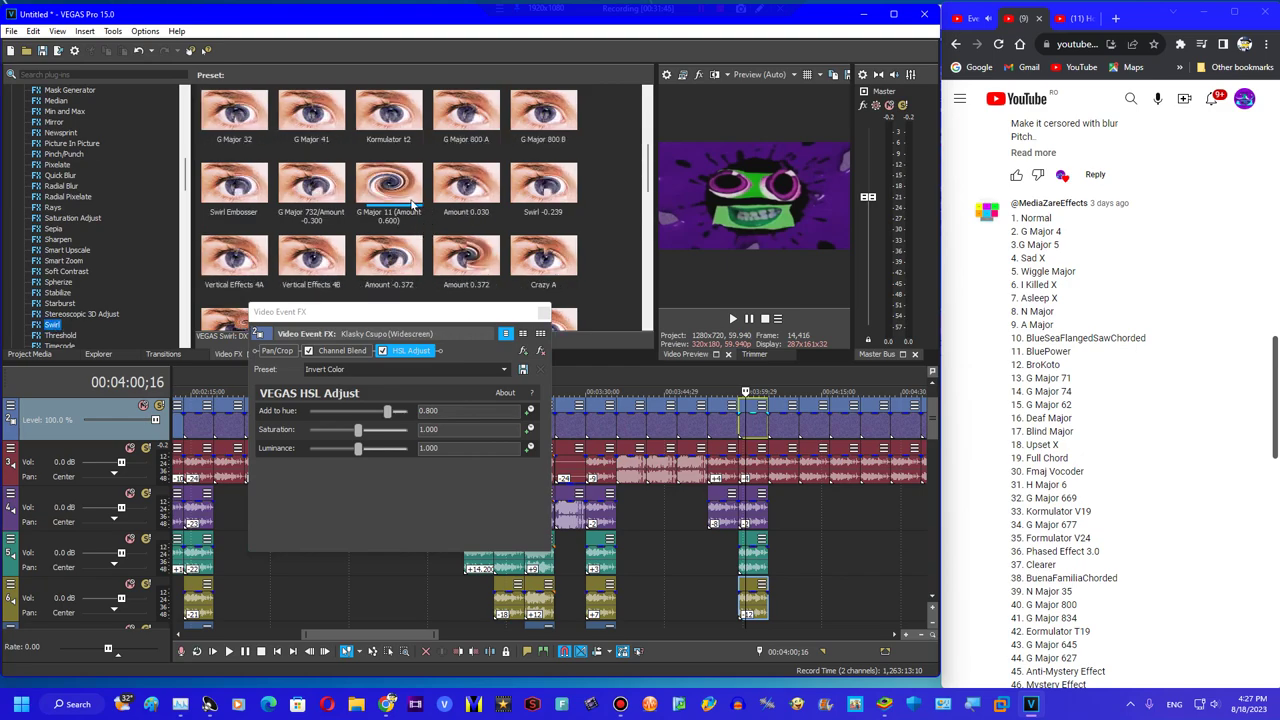
left_click(388, 115)
left_click_drag(472, 185, 455, 405)
left_click_drag(543, 187, 490, 415)
Add the Wave effect with the Horizontal Only preset to the G Major 800 clip and close its effects window
scroll(62, 206, "down", 8)
left_click(54, 143)
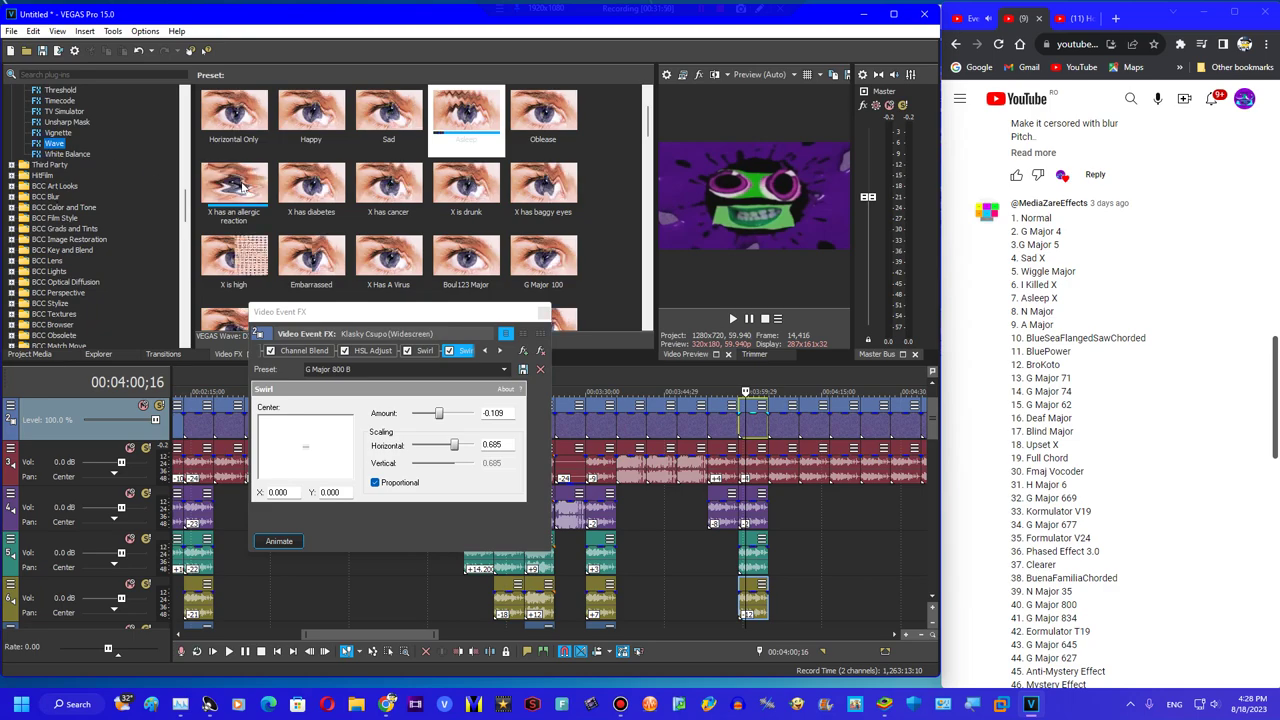
left_click_drag(233, 185, 470, 365)
left_click(543, 314)
left_click(790, 466)
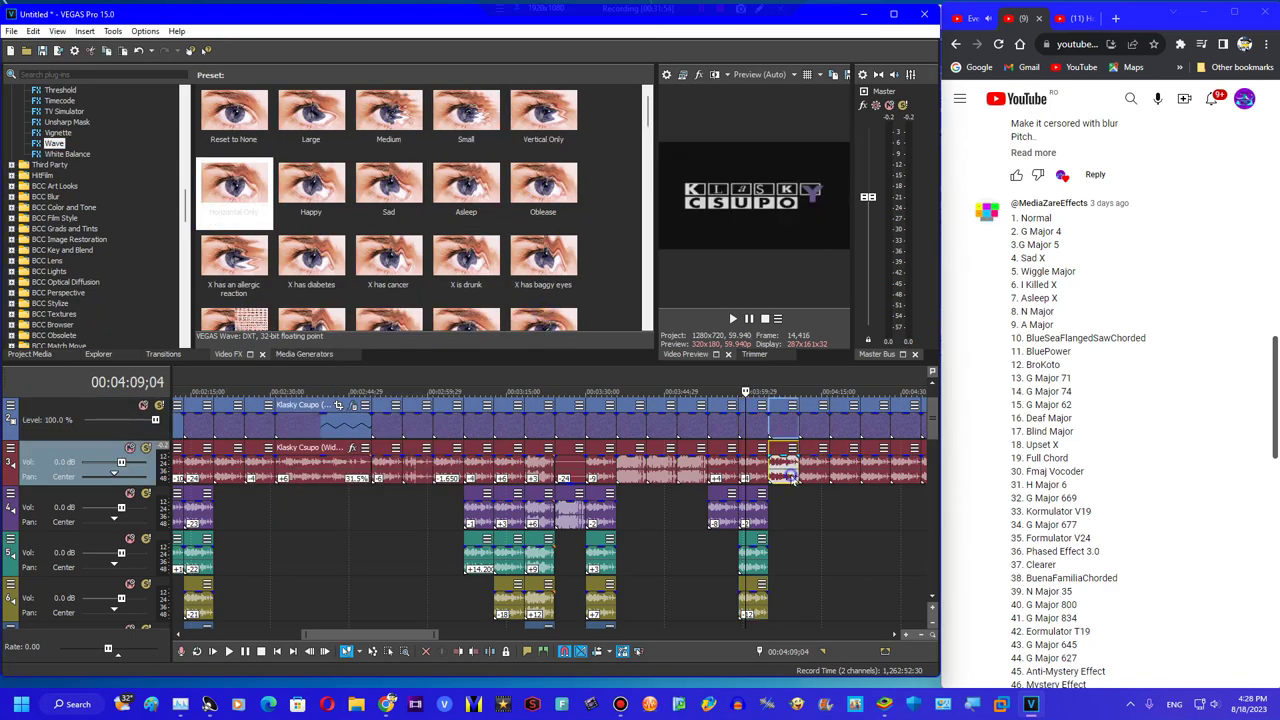
left_click(786, 507)
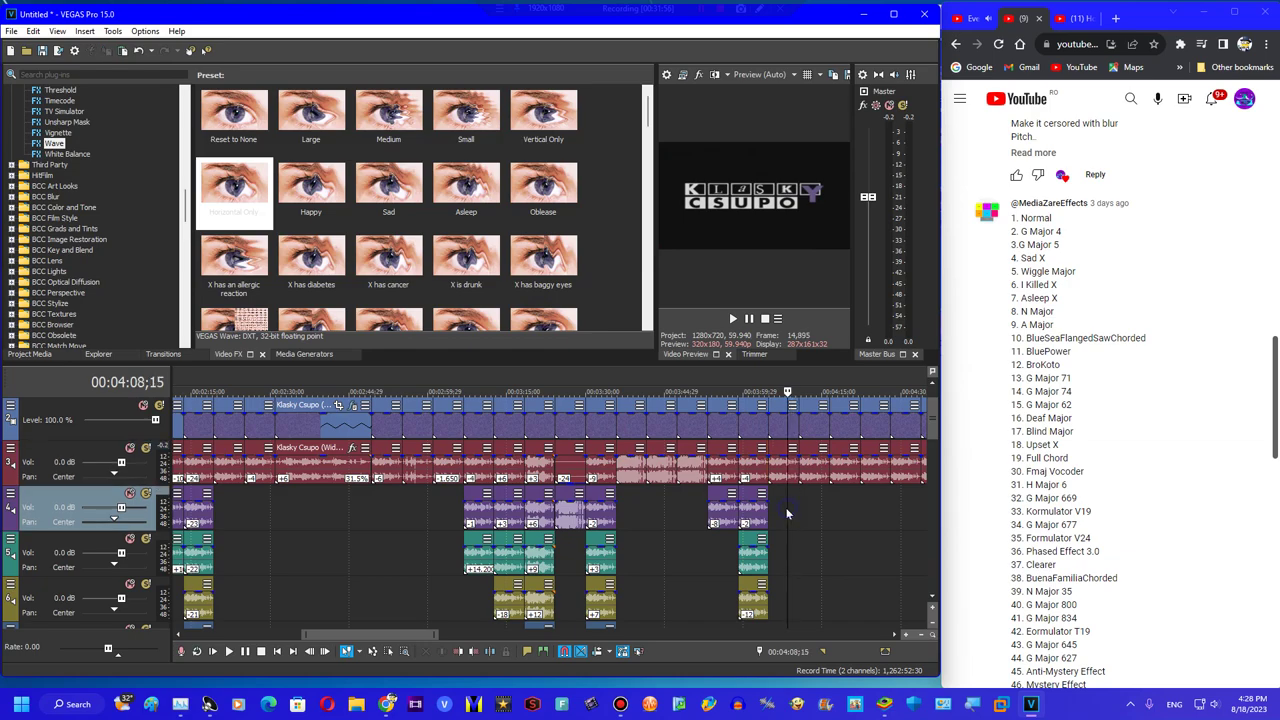
left_click(783, 510)
Save the project in Documents as "Klasky Csupo My Super Ultimate Effects (Started in August 18th, 2023)"
left_click(12, 31)
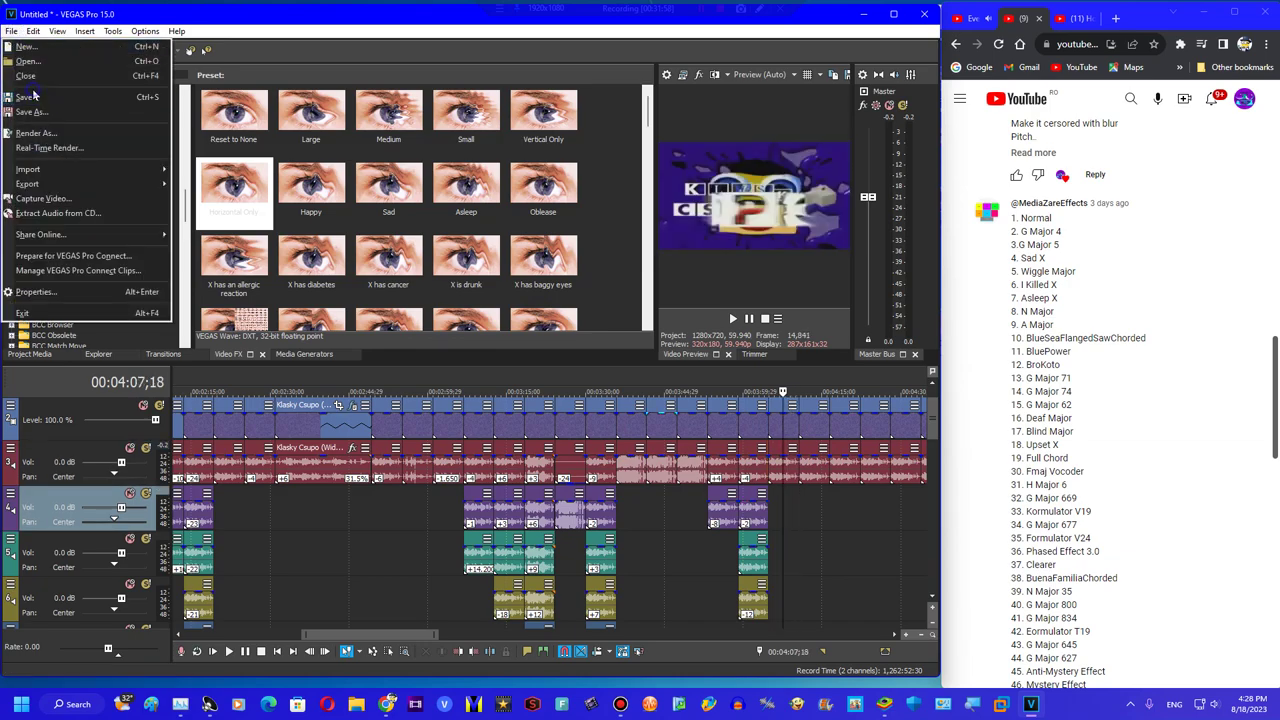
left_click(40, 111)
type("Klas")
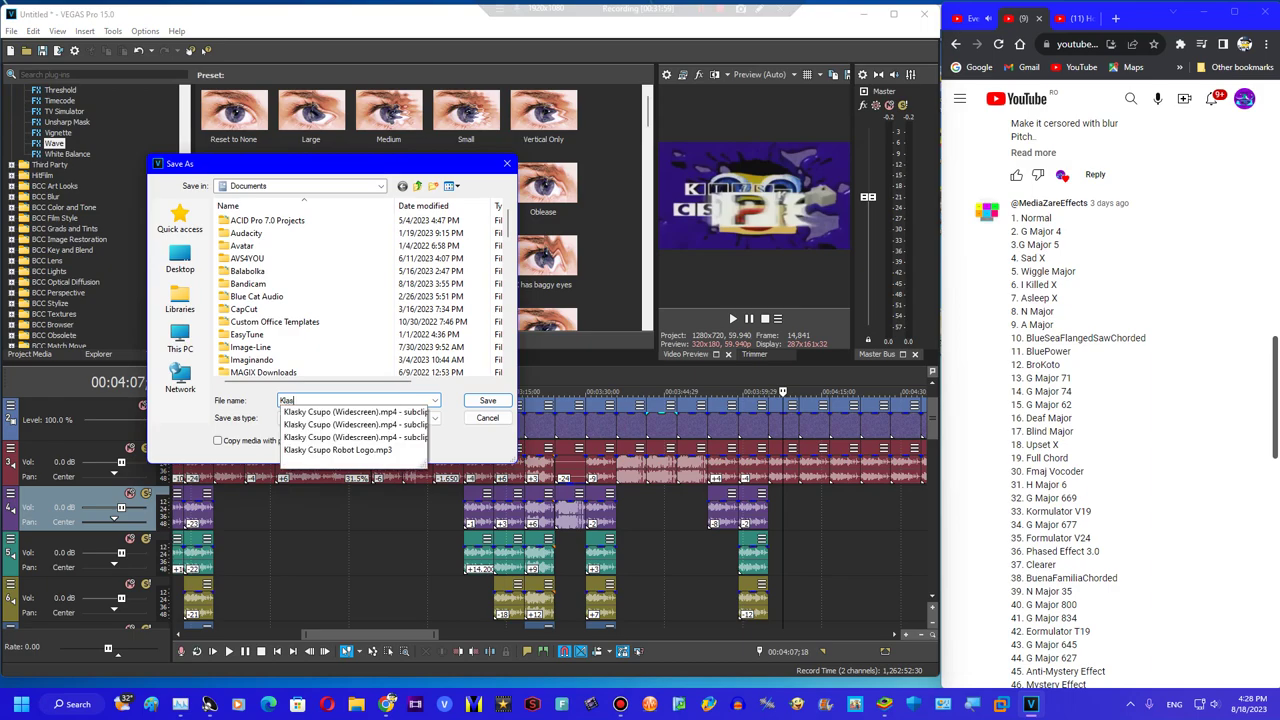
type("ky Cs")
key("BackSpace")
key("BackSpace")
type("po My Super Ultimate Effects (S")
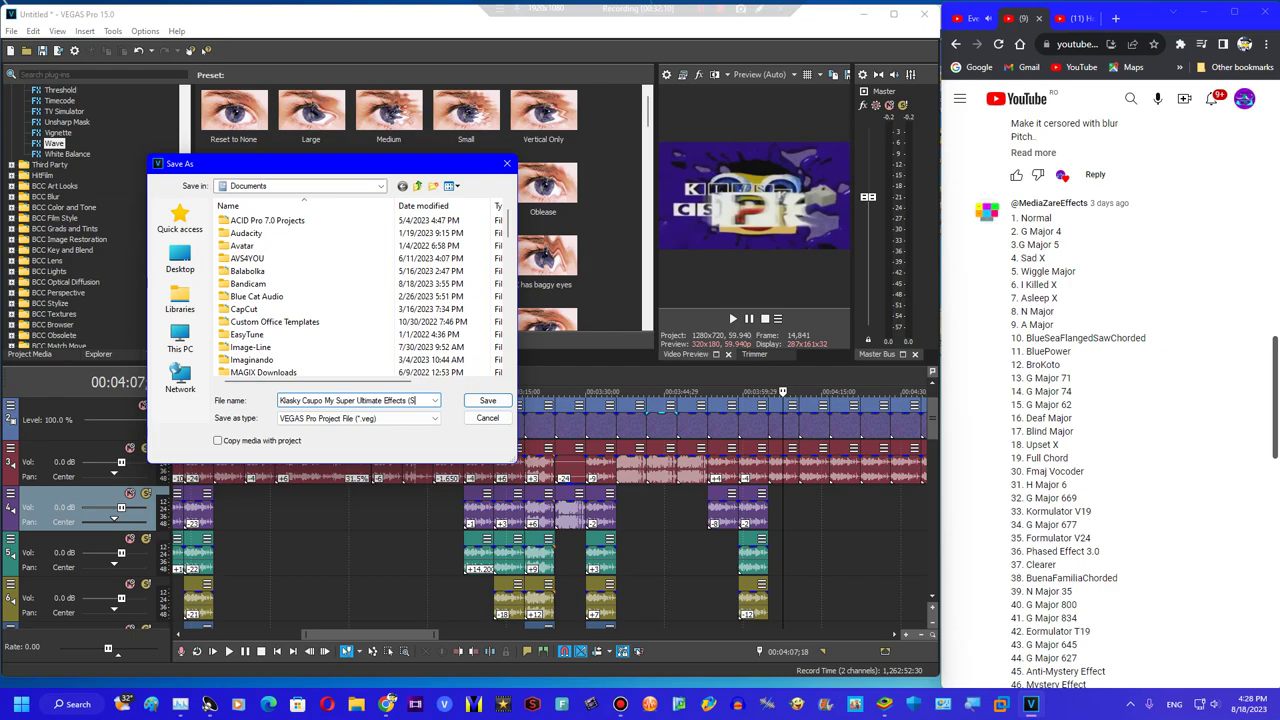
type("ed")
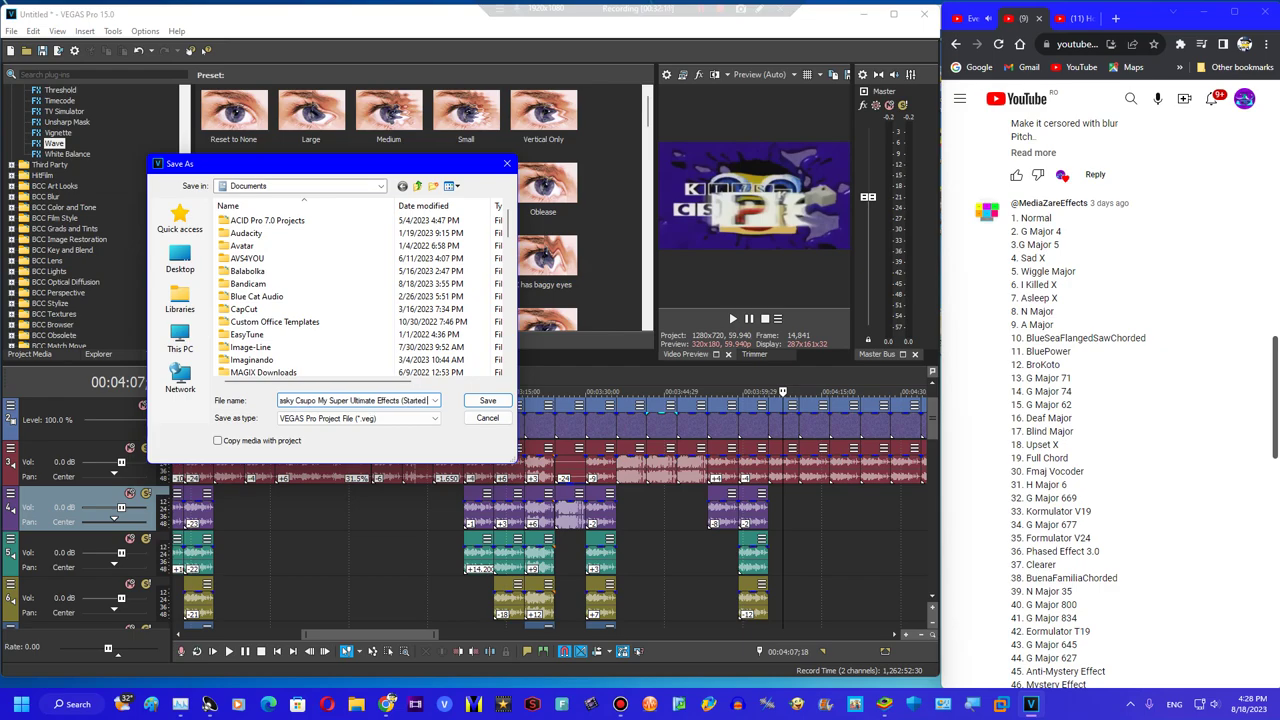
type(" in August 18th.")
type(" 2023)")
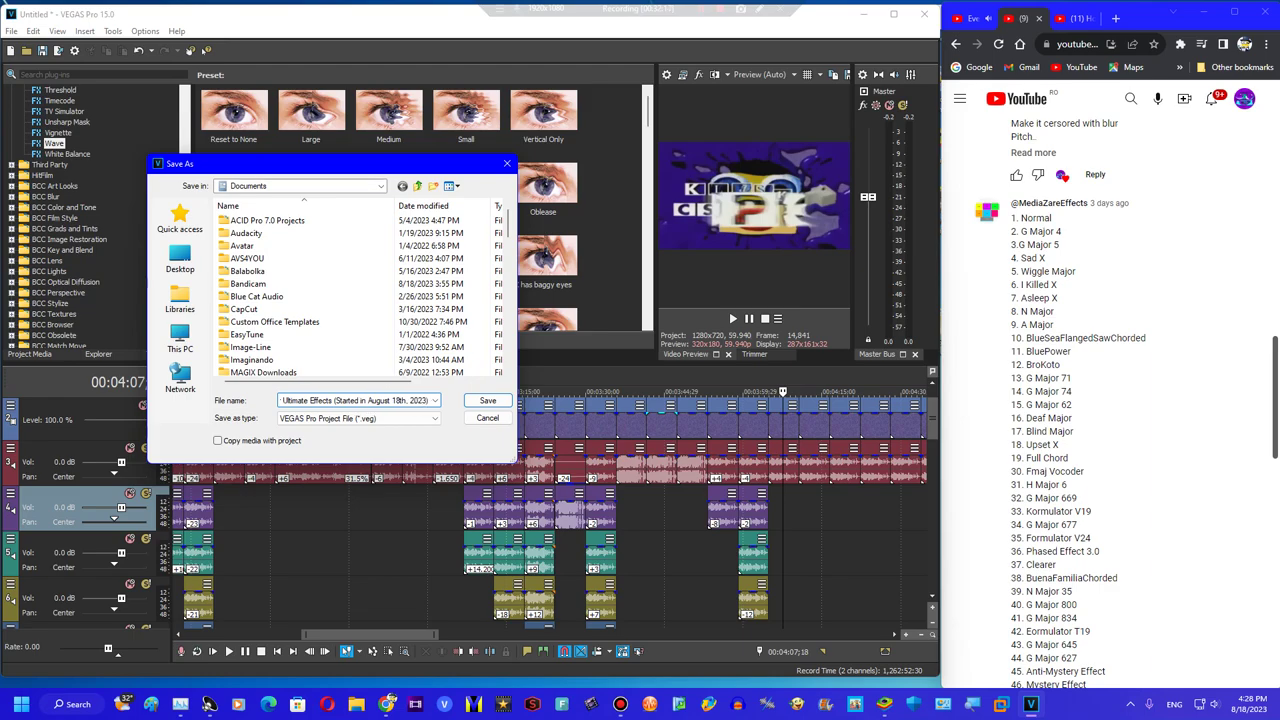
key("Return")
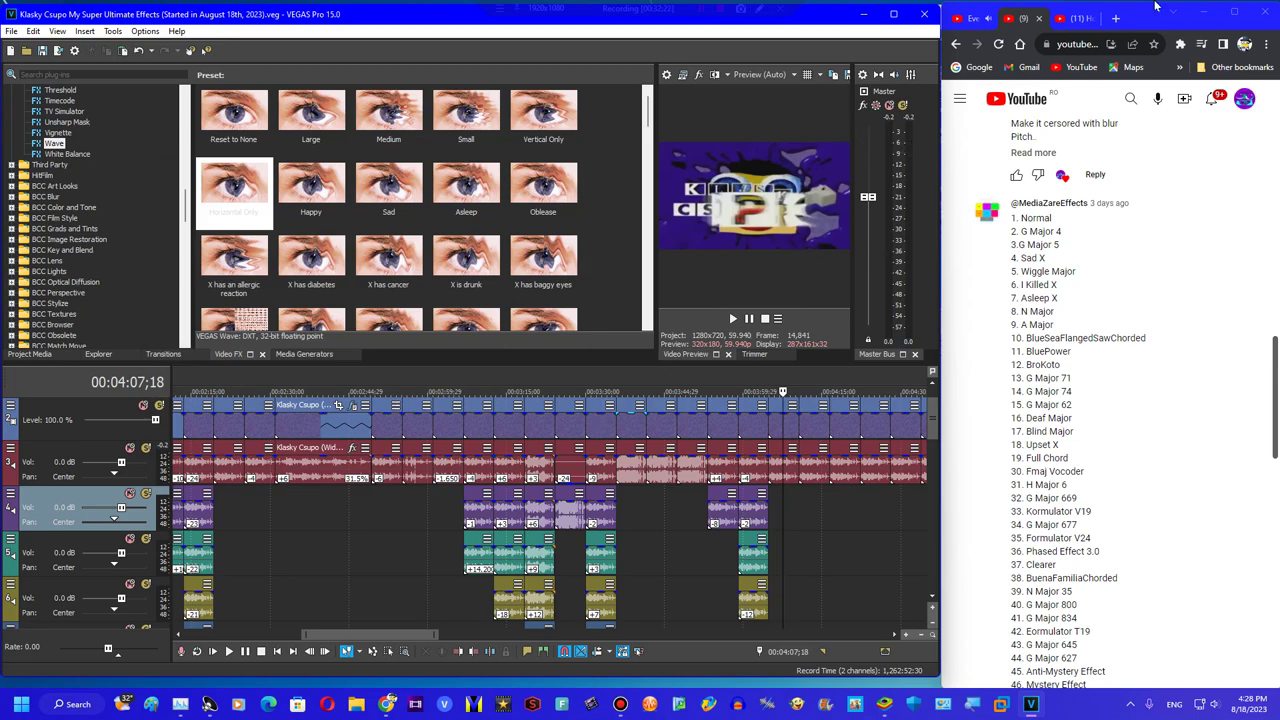
Switch to Chrome, check the first YouTube tab and return to the tab with the numbered effects list
left_click(965, 18)
left_click(1020, 18)
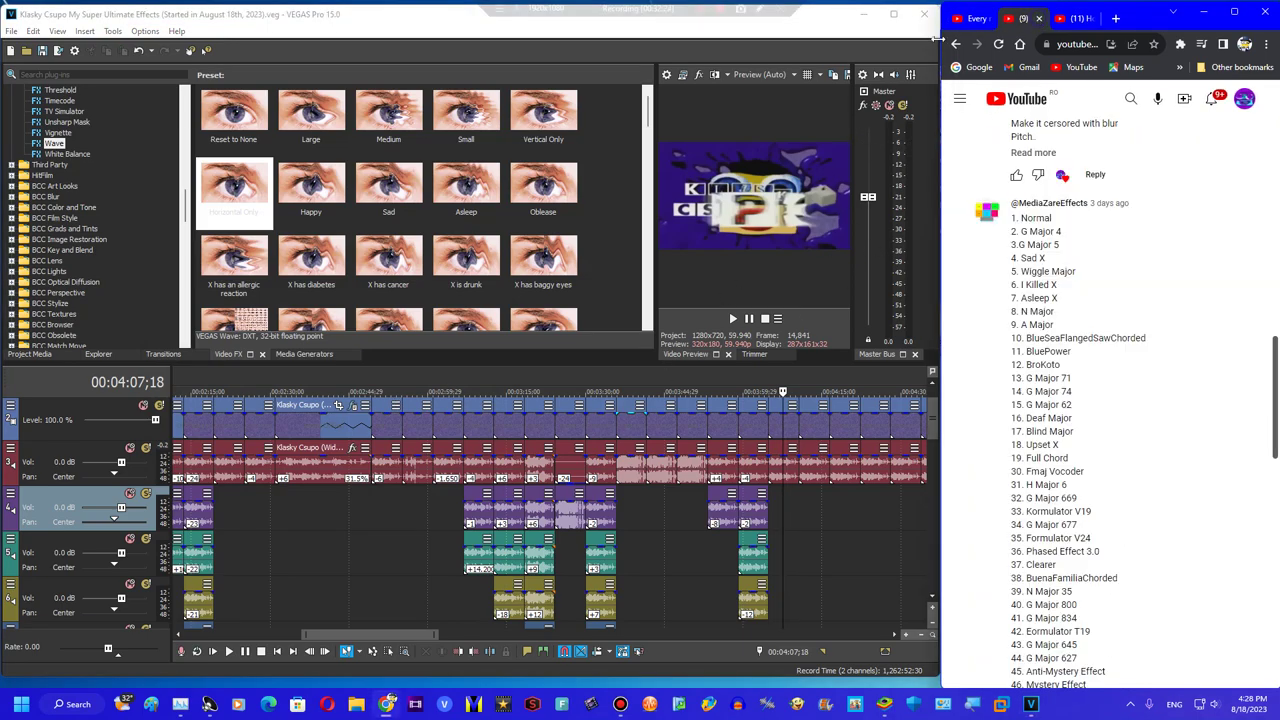